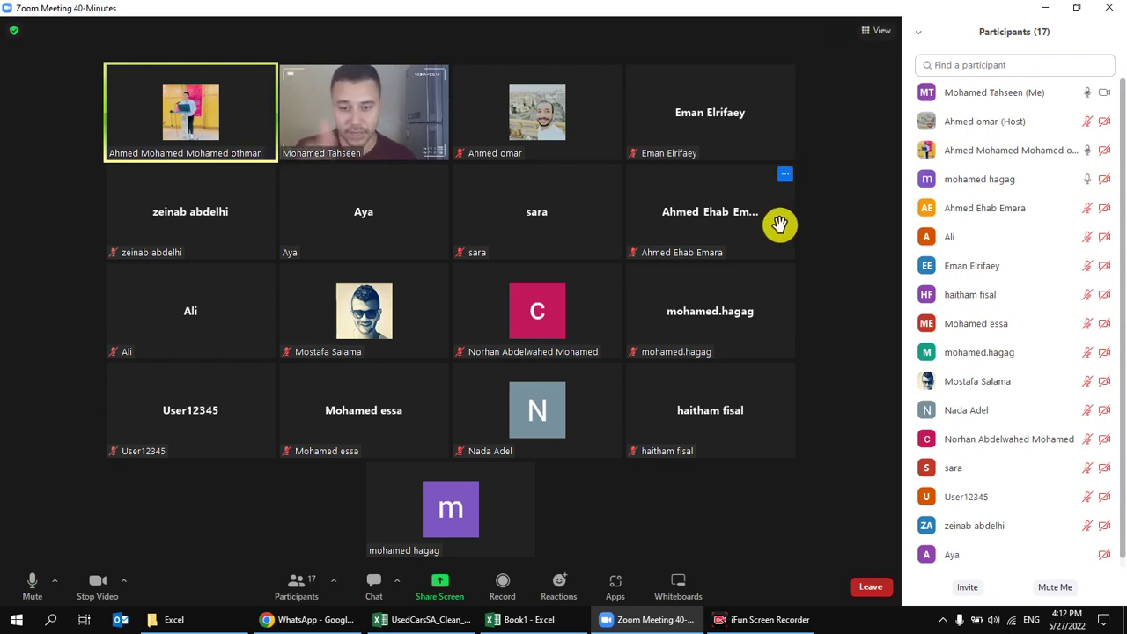
- Turn off the camera and switch the Zoom meeting to speaker view
{"action": "mouse_move", "coordinate": [406, 619]}
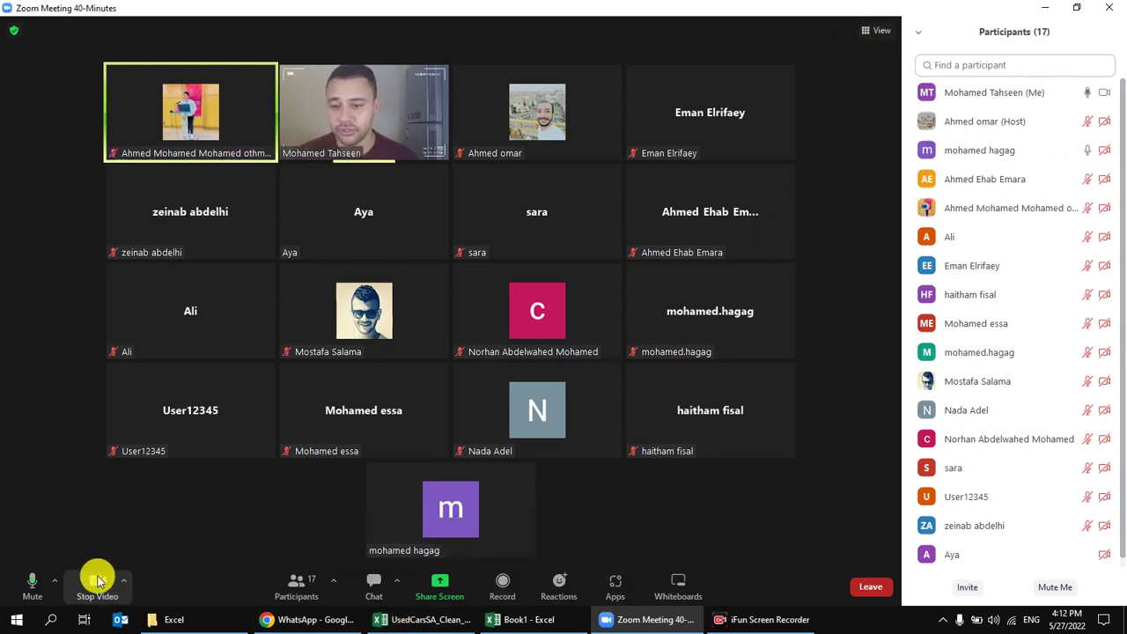
{"action": "left_click", "coordinate": [97, 583]}
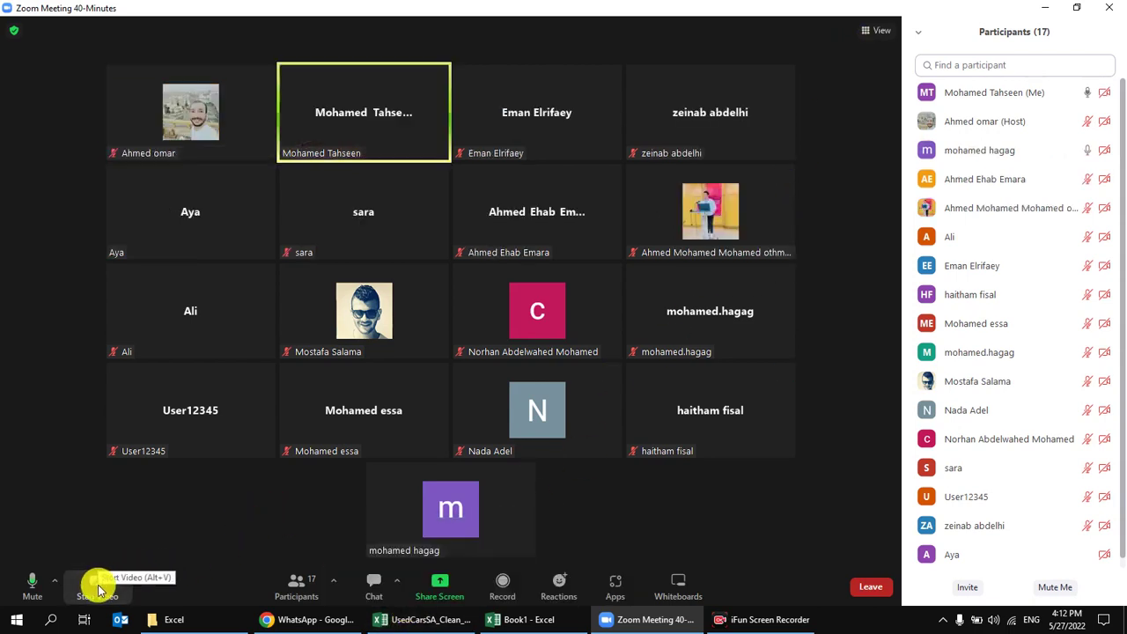
{"action": "left_click", "coordinate": [877, 31]}
{"action": "left_click", "coordinate": [853, 53]}
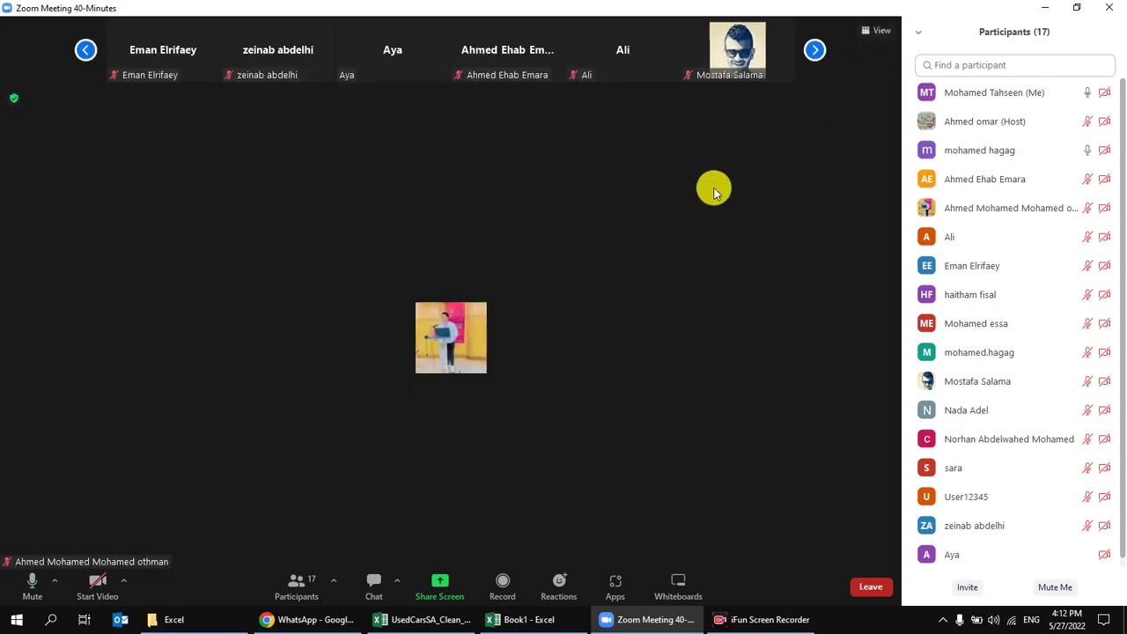
- Add a new empty sheet to the Book1 workbook and select cell H7
{"action": "left_click", "coordinate": [533, 617]}
{"action": "left_click", "coordinate": [201, 582]}
{"action": "left_click", "coordinate": [340, 263]}
{"action": "left_click", "coordinate": [740, 625]}
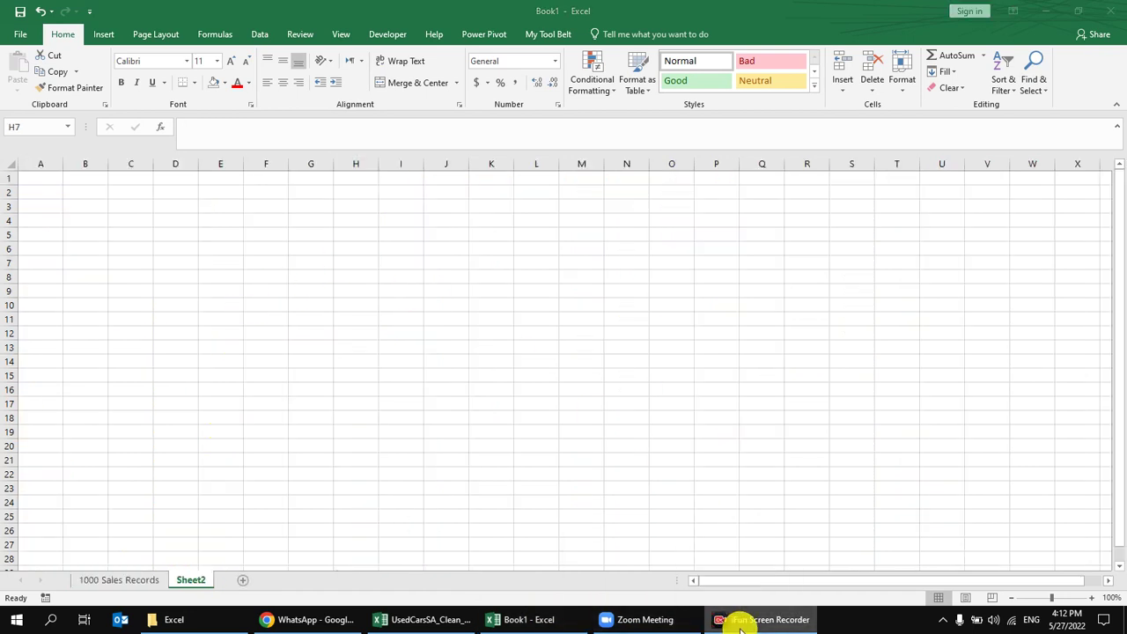
- Try to share the screen three times, dismissing each 'Host disabled participant screen sharing' notice
{"action": "left_click", "coordinate": [660, 620]}
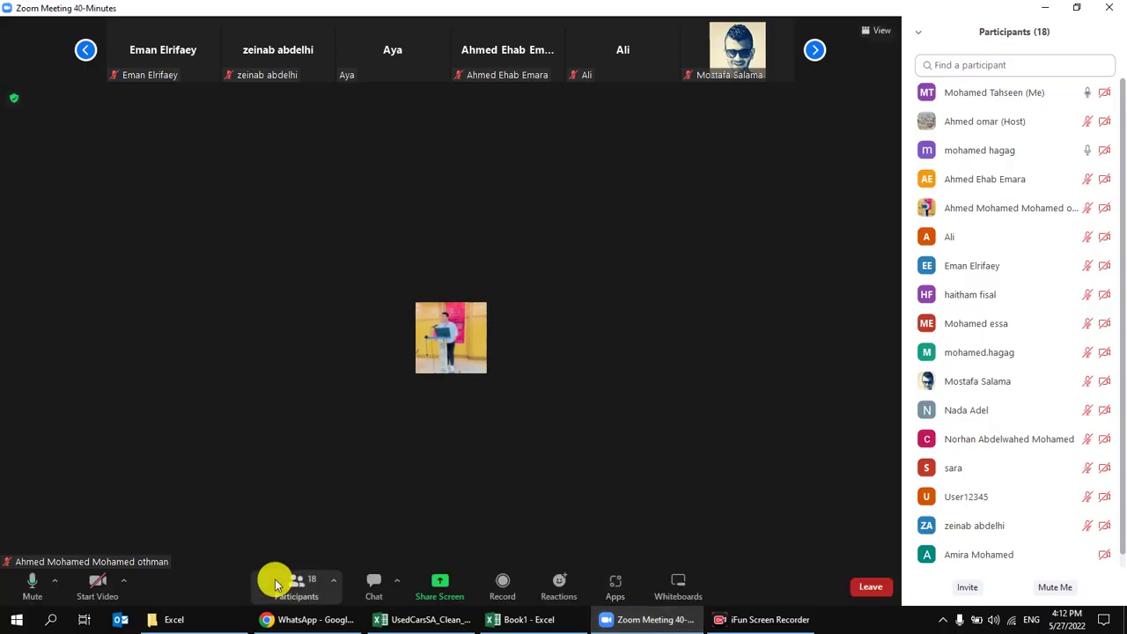
{"action": "left_click", "coordinate": [450, 577]}
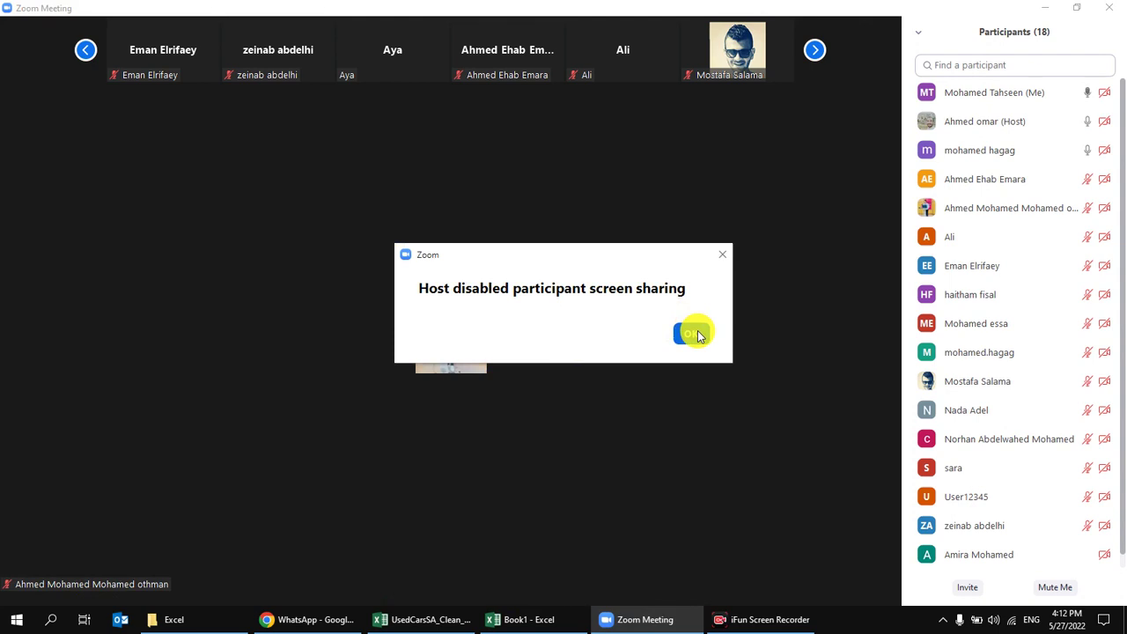
{"action": "left_click", "coordinate": [696, 333]}
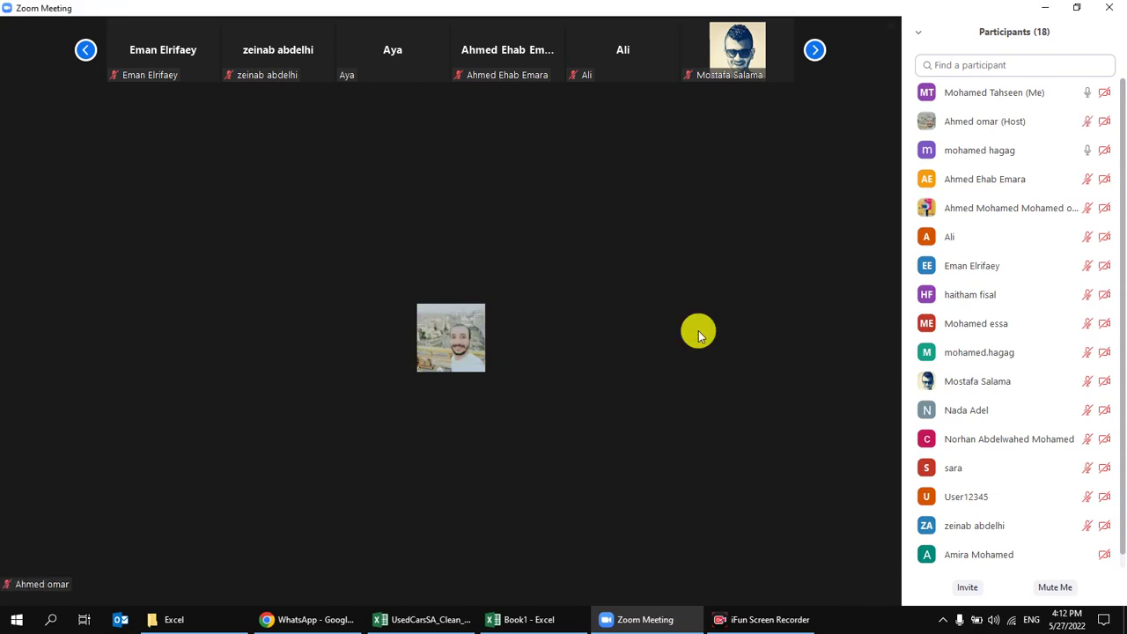
{"action": "left_click", "coordinate": [441, 584]}
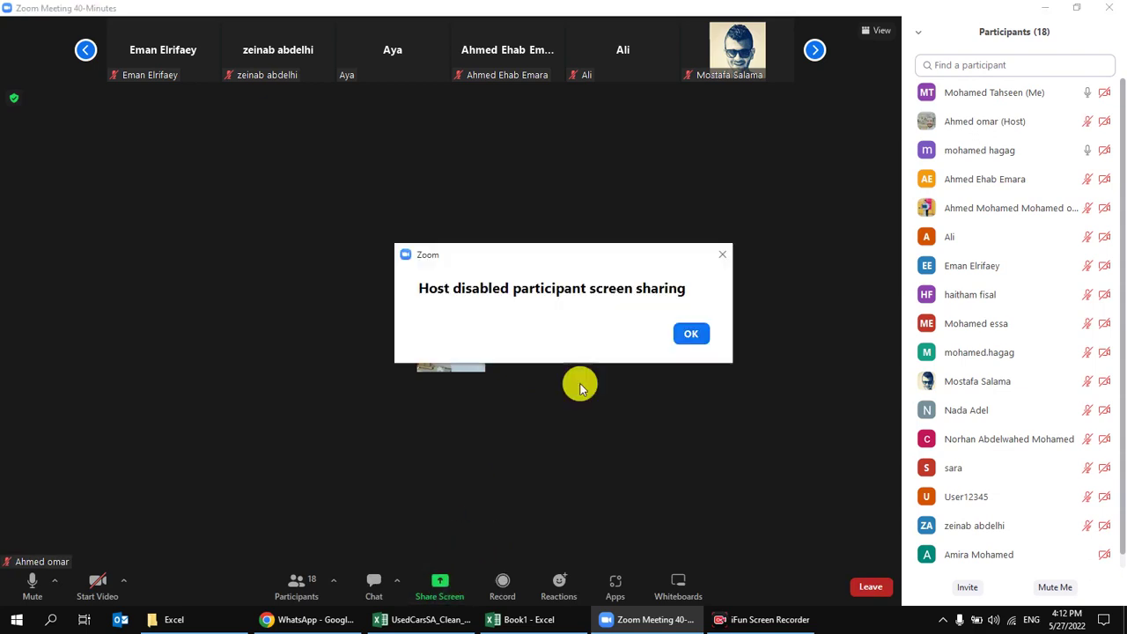
{"action": "left_click", "coordinate": [690, 335]}
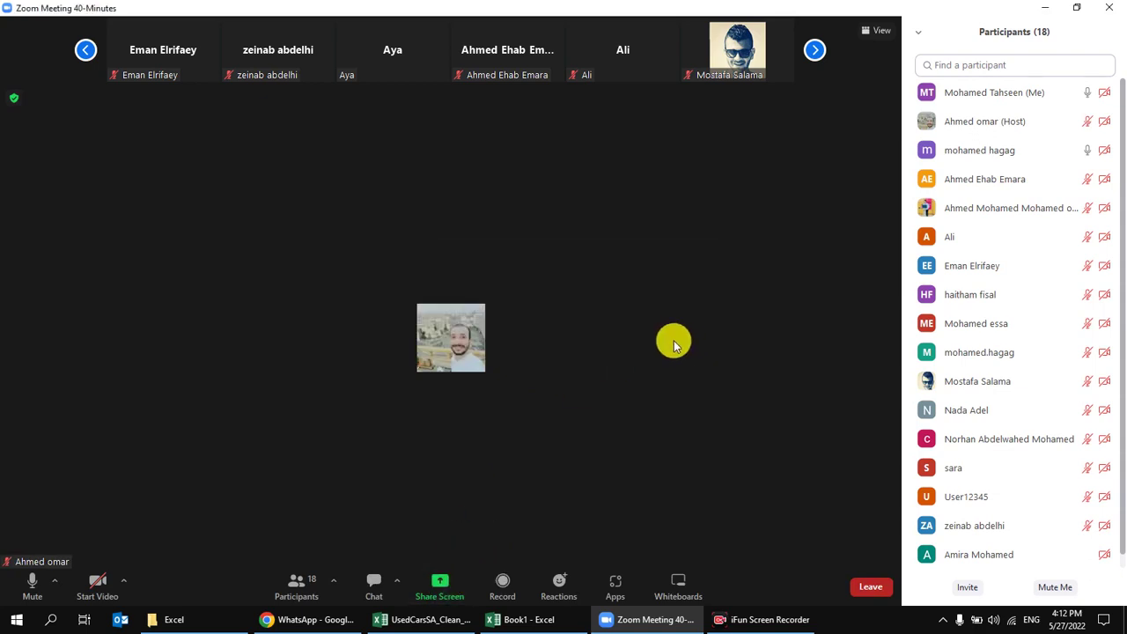
{"action": "left_click", "coordinate": [431, 583]}
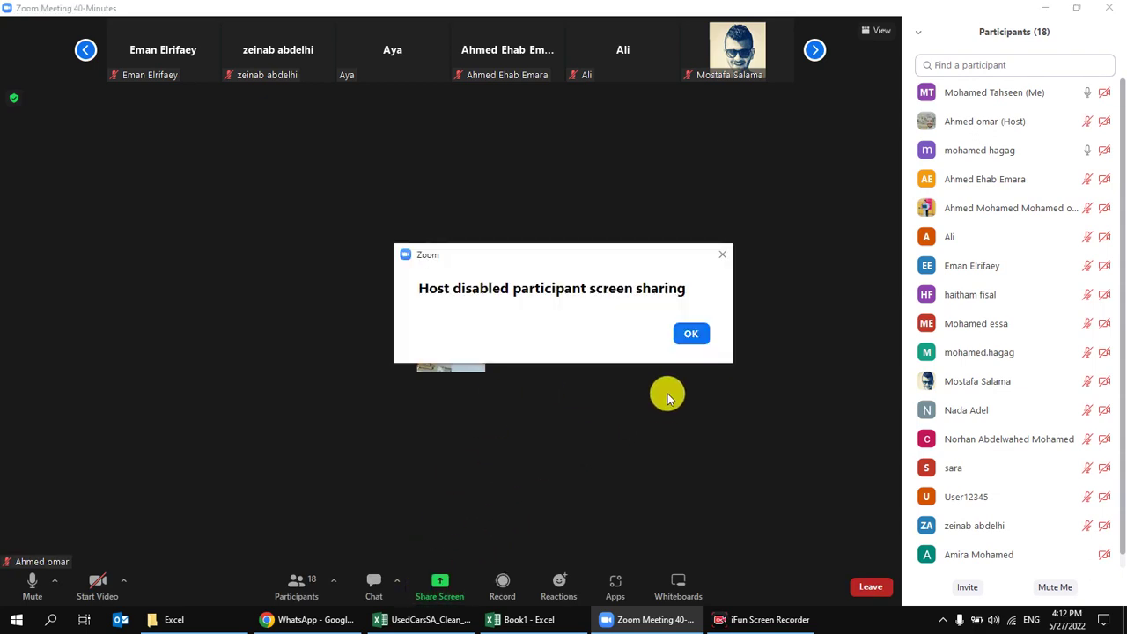
{"action": "left_click", "coordinate": [688, 340]}
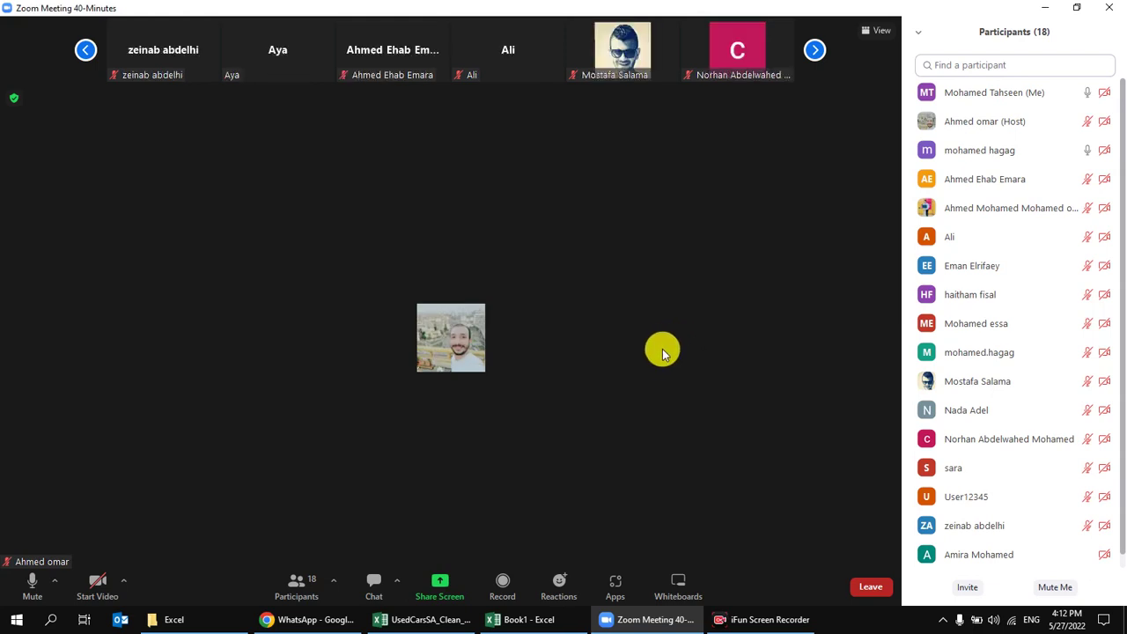
- Share a Portion of Screen from Zoom's Advanced sharing options, then select cell J8
{"action": "left_click", "coordinate": [443, 586]}
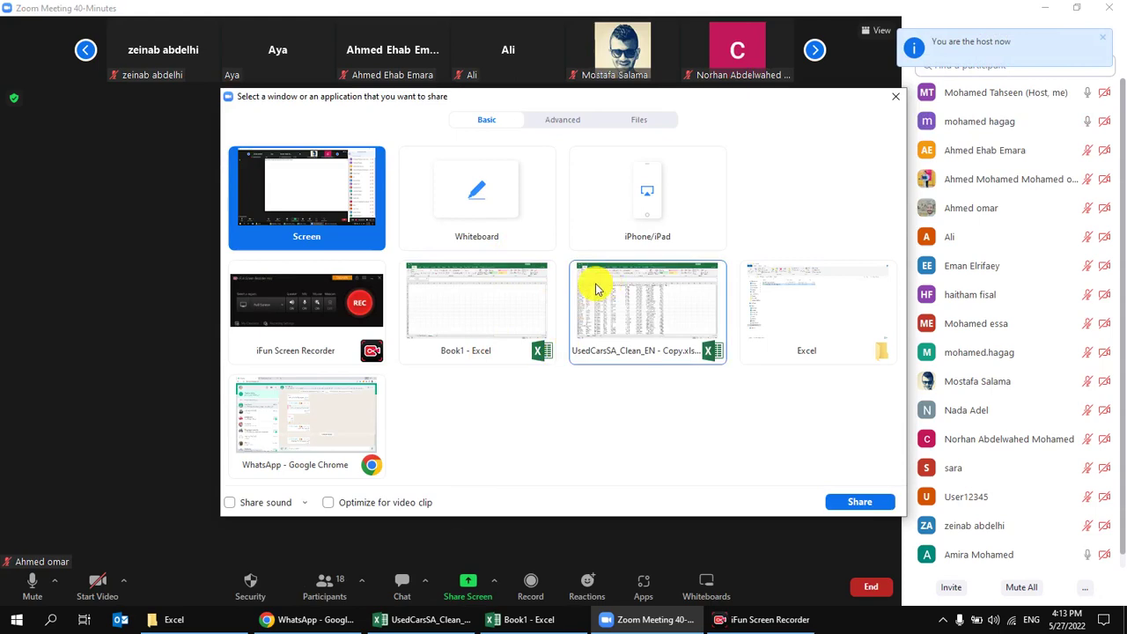
{"action": "left_click", "coordinate": [588, 123]}
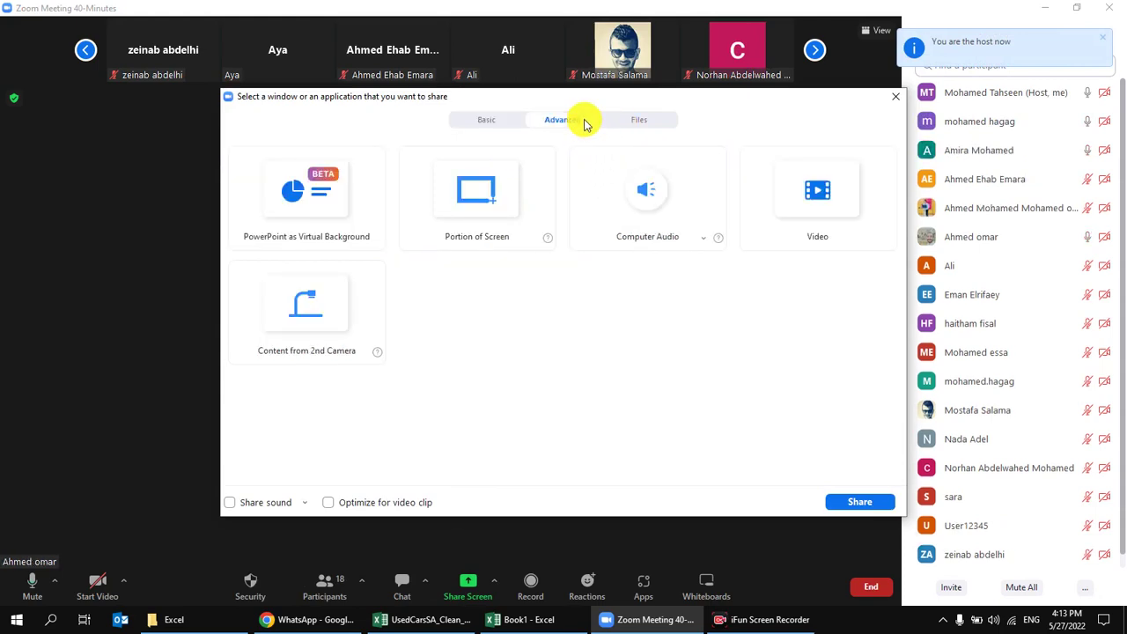
{"action": "left_click", "coordinate": [450, 179]}
{"action": "double_click", "coordinate": [450, 180]}
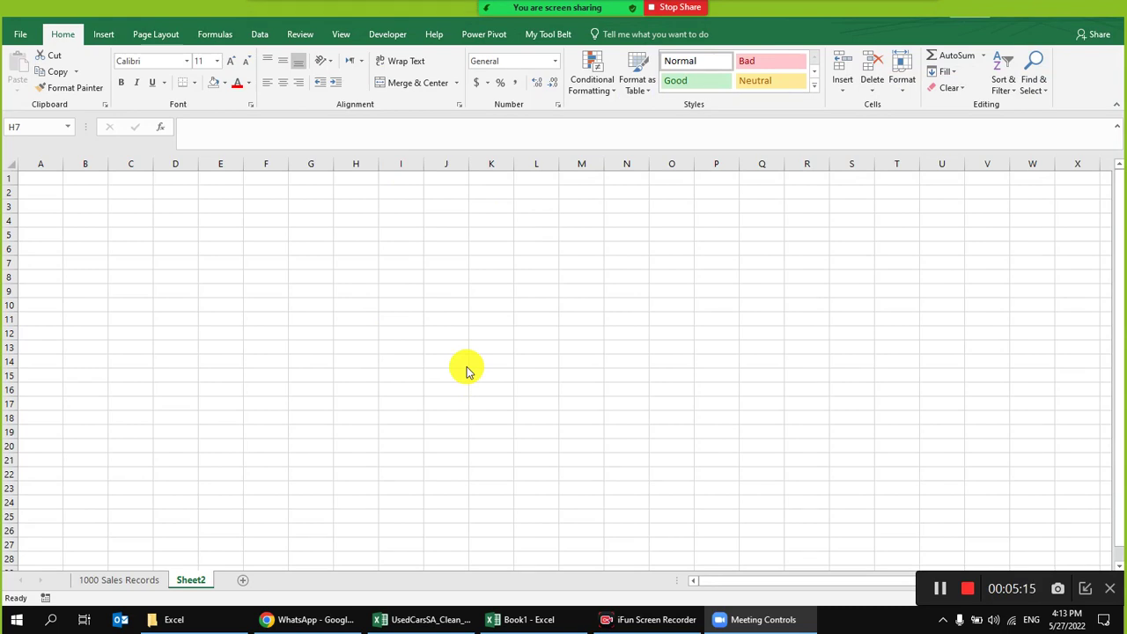
{"action": "left_click", "coordinate": [434, 281]}
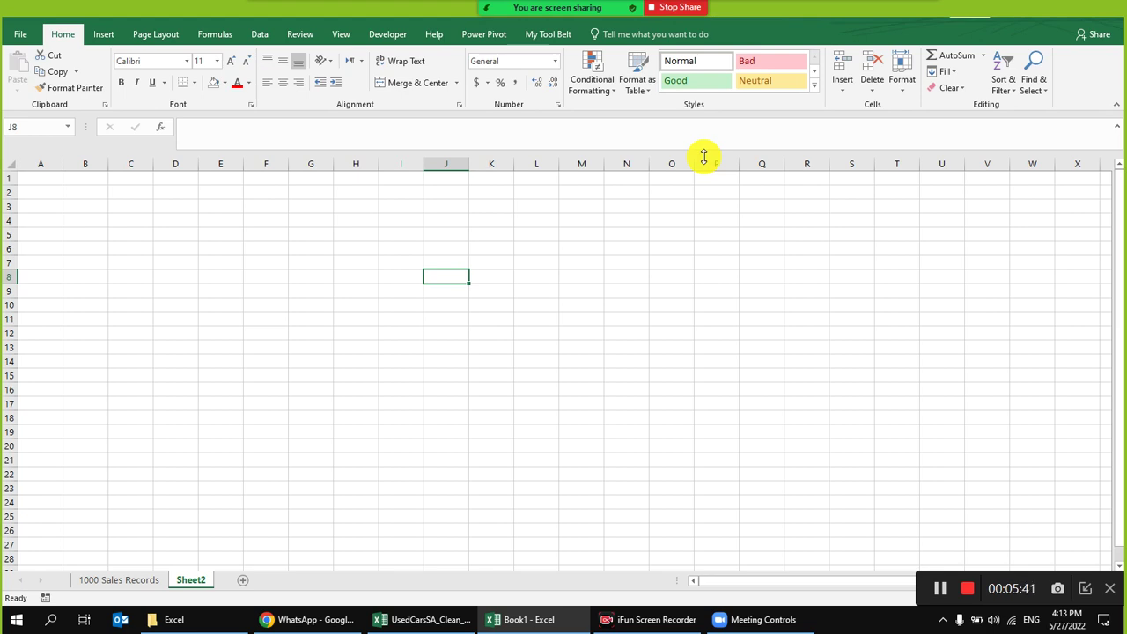
{"action": "mouse_move", "coordinate": [573, 7]}
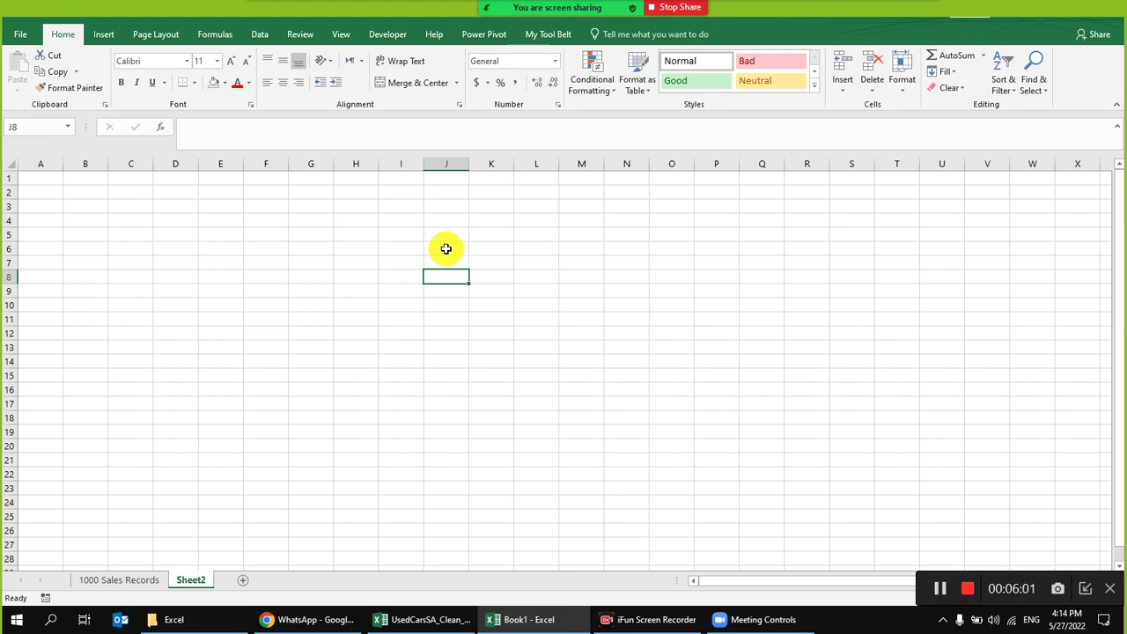
{"action": "left_click", "coordinate": [327, 288]}
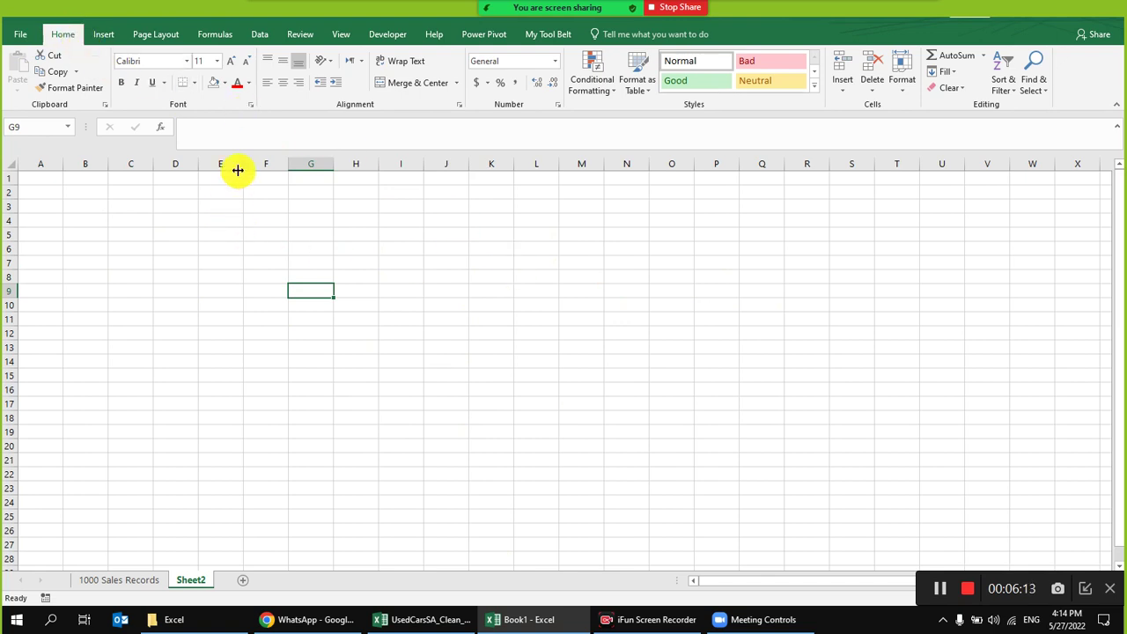
- Select columns B, D, E and I and rows 1, 7 and 3 to show header selection
{"action": "left_click", "coordinate": [96, 163]}
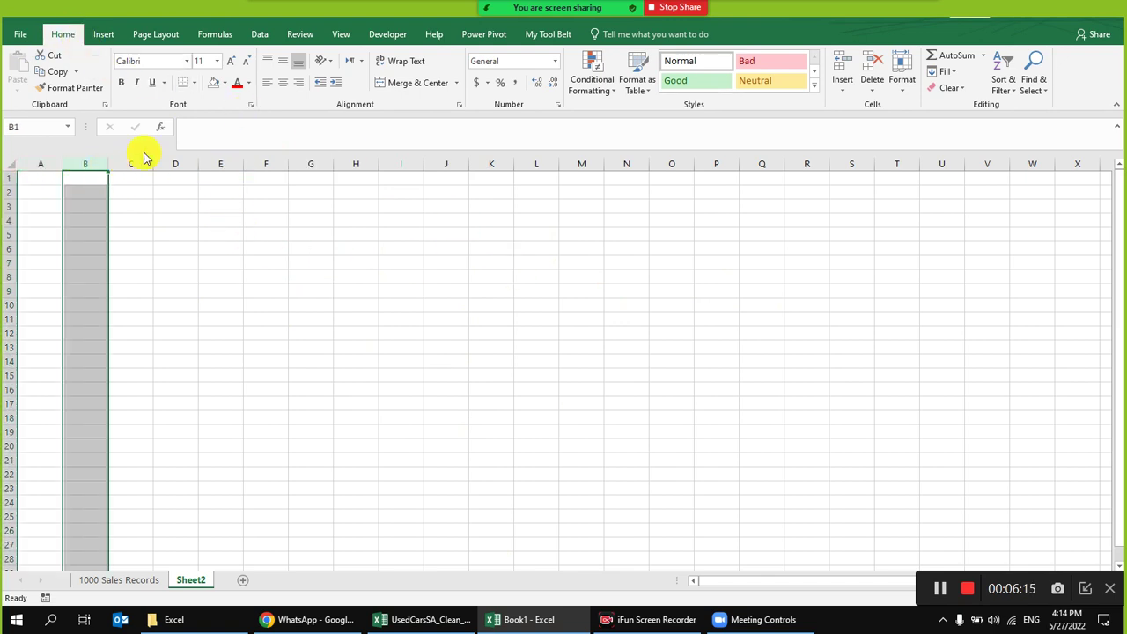
{"action": "left_click", "coordinate": [189, 164]}
{"action": "left_click", "coordinate": [229, 164]}
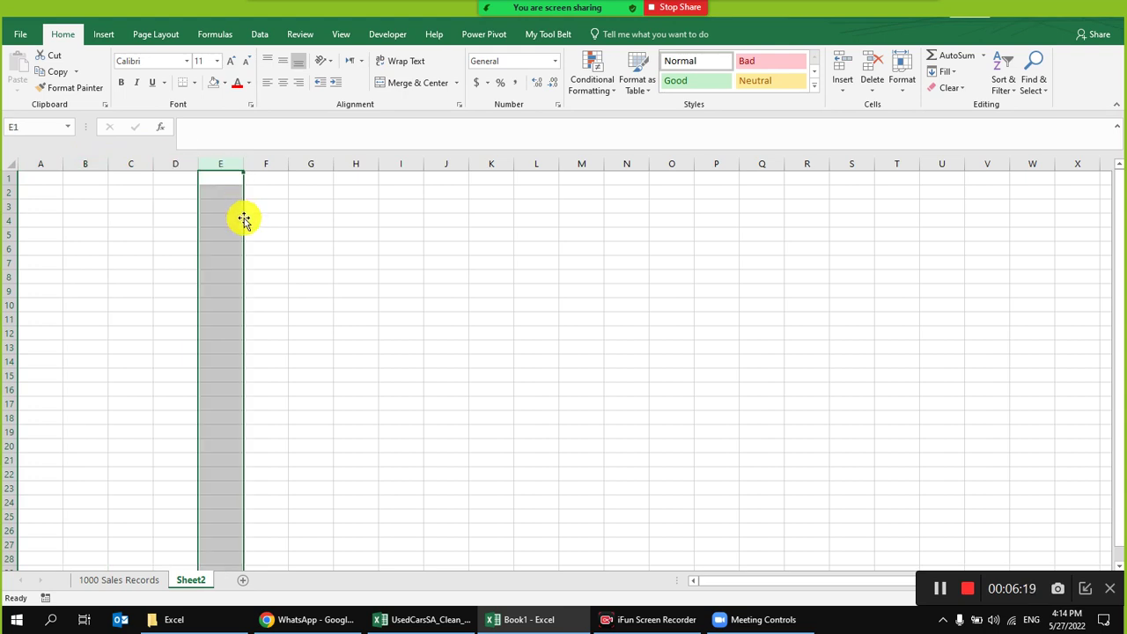
{"action": "left_click", "coordinate": [9, 179]}
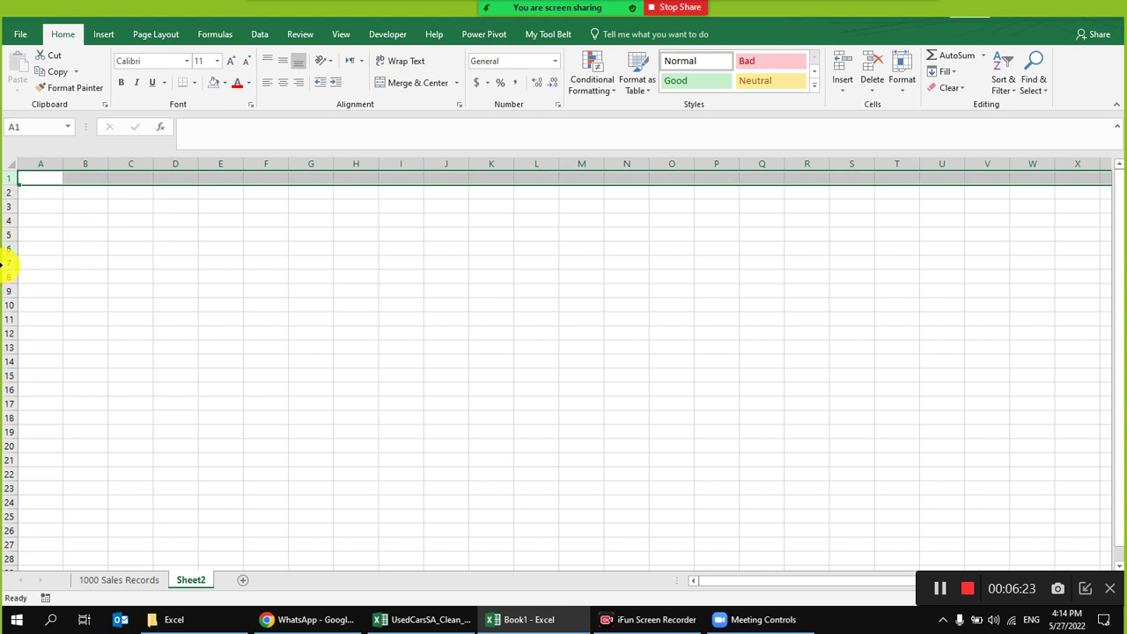
{"action": "left_click", "coordinate": [4, 262]}
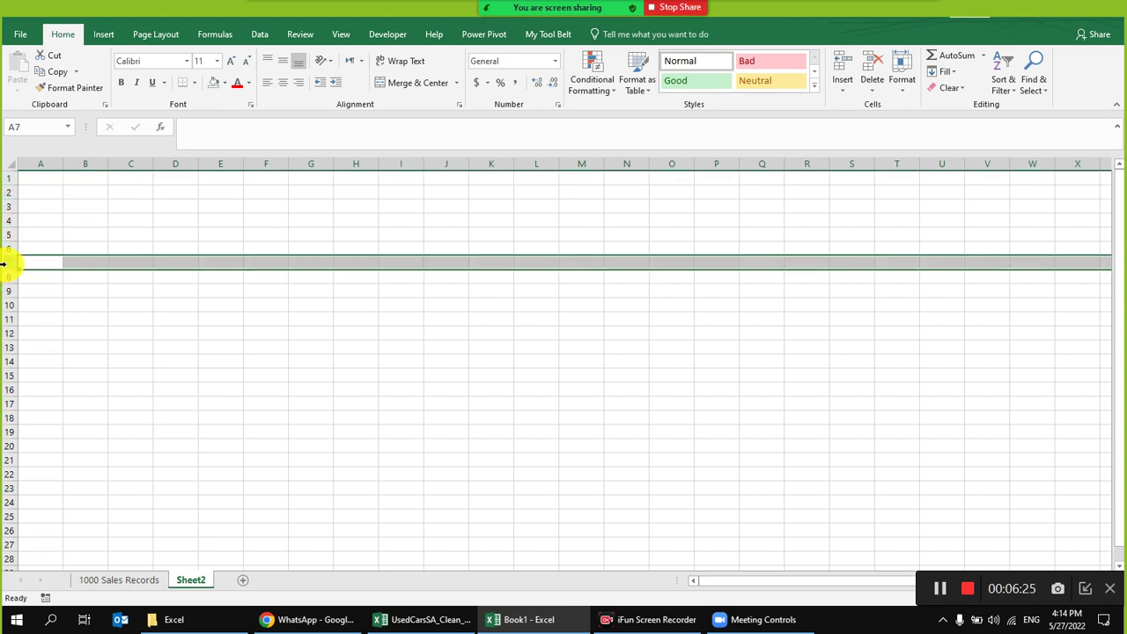
{"action": "left_click", "coordinate": [402, 164]}
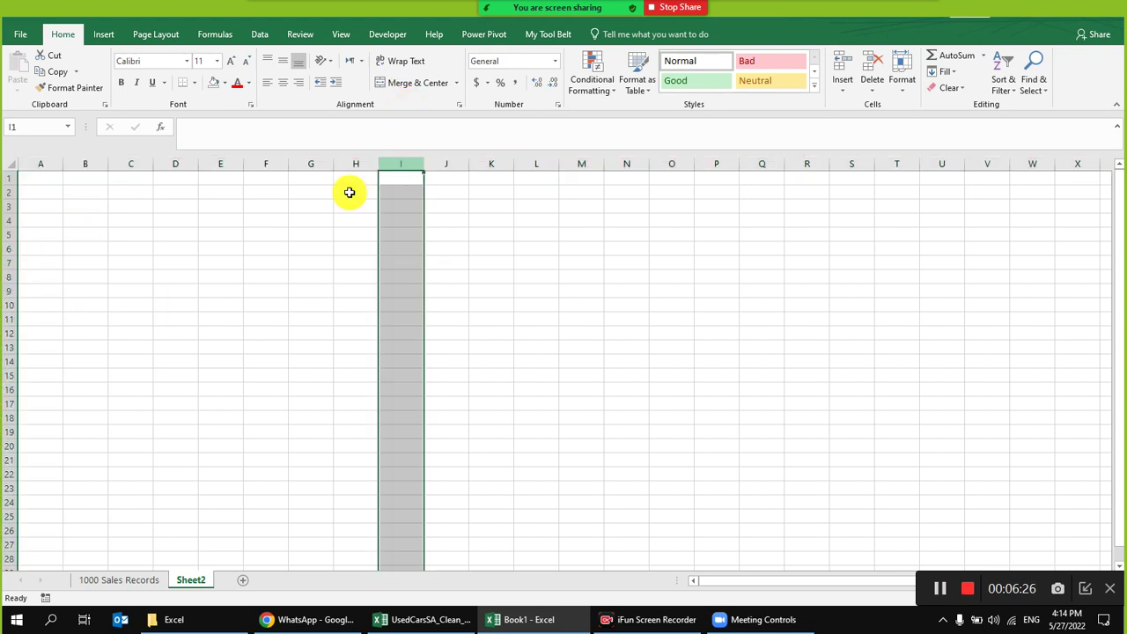
{"action": "left_click", "coordinate": [3, 207]}
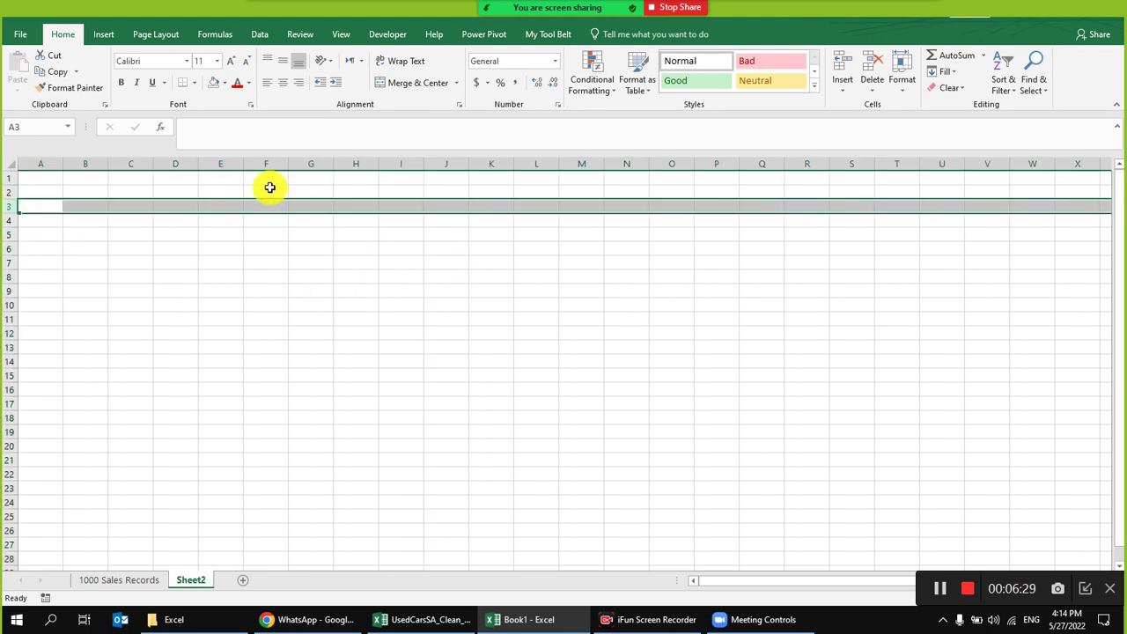
- Fill cell H4 with yellow
{"action": "left_click", "coordinate": [354, 219]}
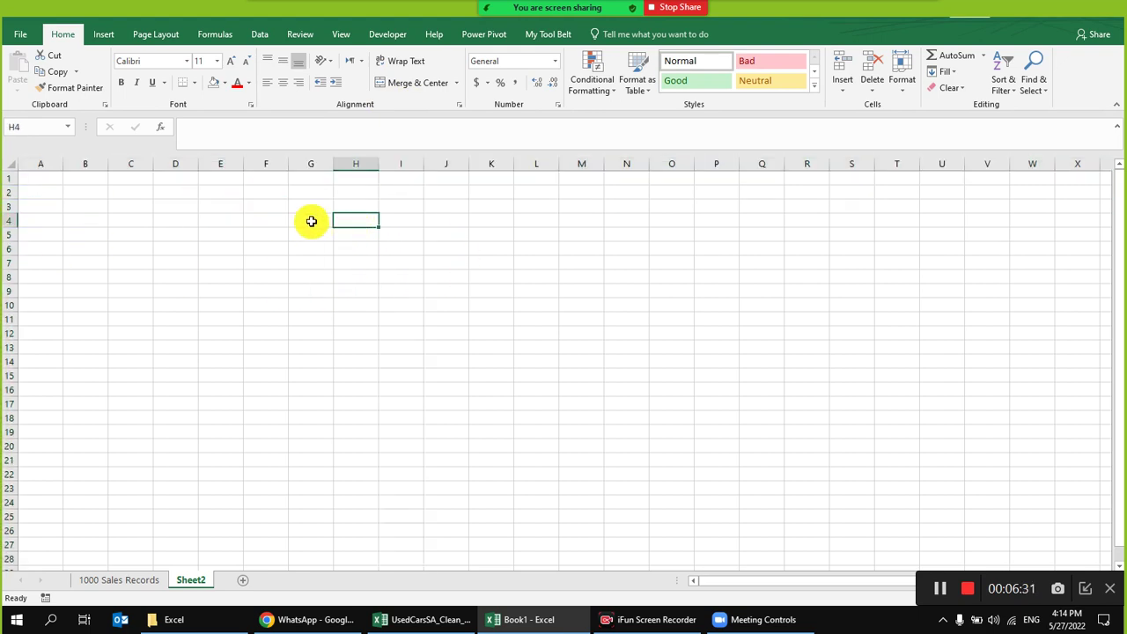
{"action": "left_click", "coordinate": [225, 82]}
{"action": "left_click", "coordinate": [248, 192]}
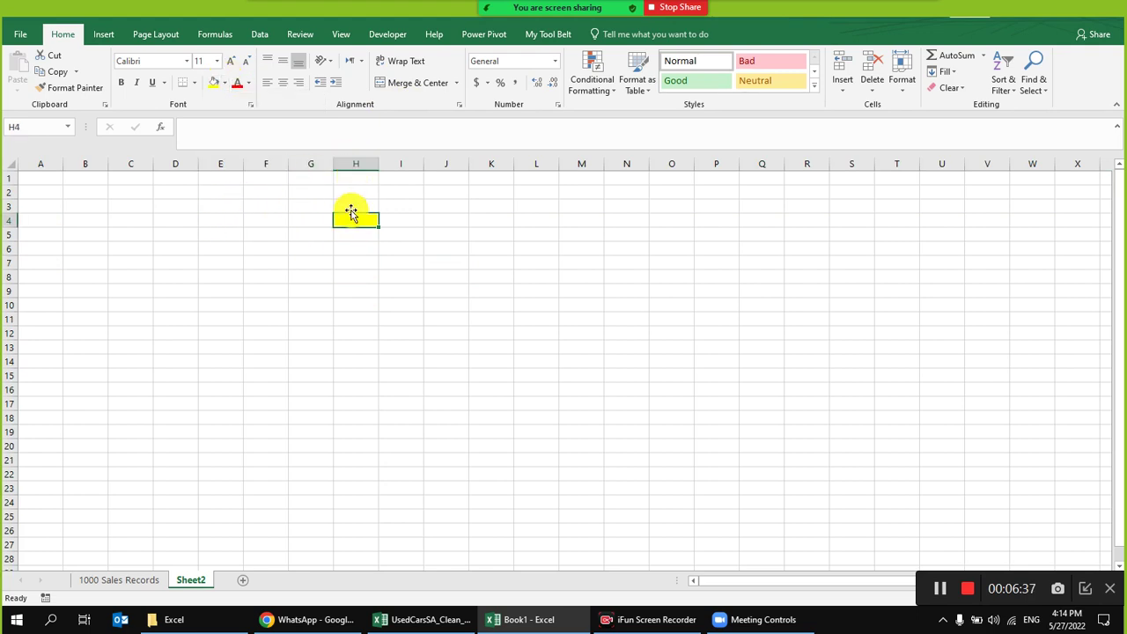
- Select column H, the range D4:H4 and row 4, then return to cell H4
{"action": "left_click", "coordinate": [364, 164]}
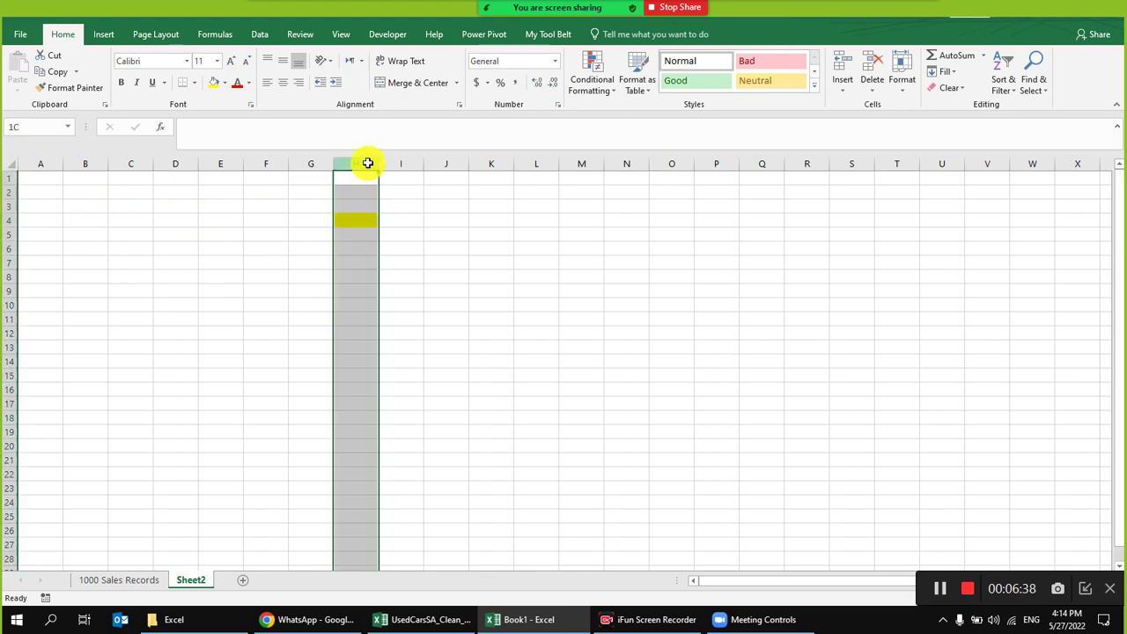
{"action": "left_click", "coordinate": [355, 218]}
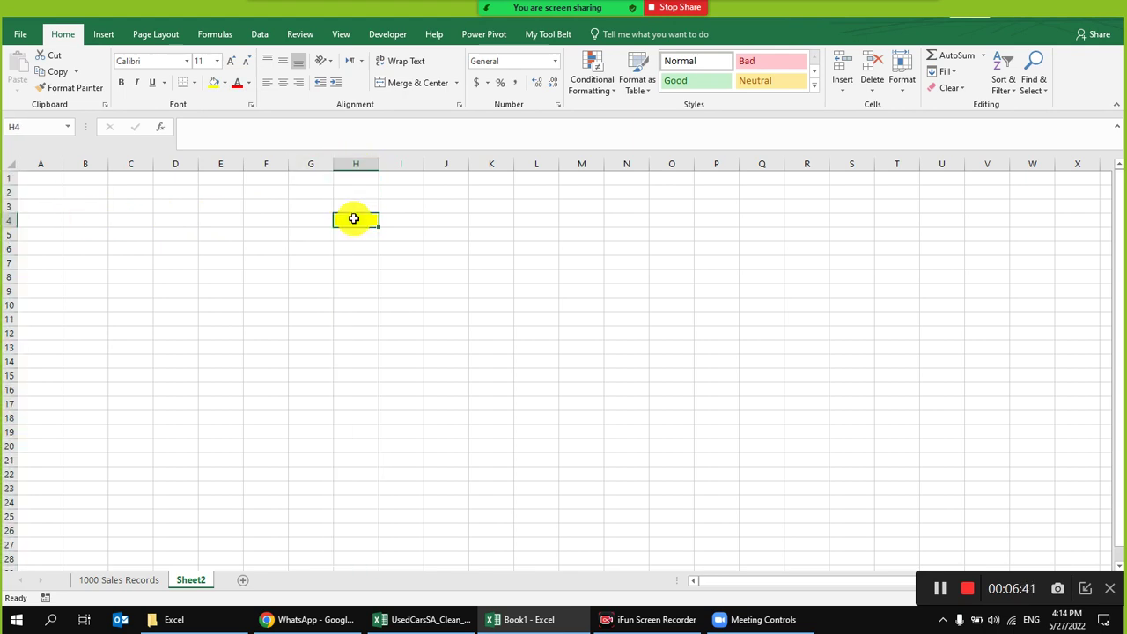
{"action": "left_click_drag", "start_coordinate": [339, 217], "coordinate": [9, 219]}
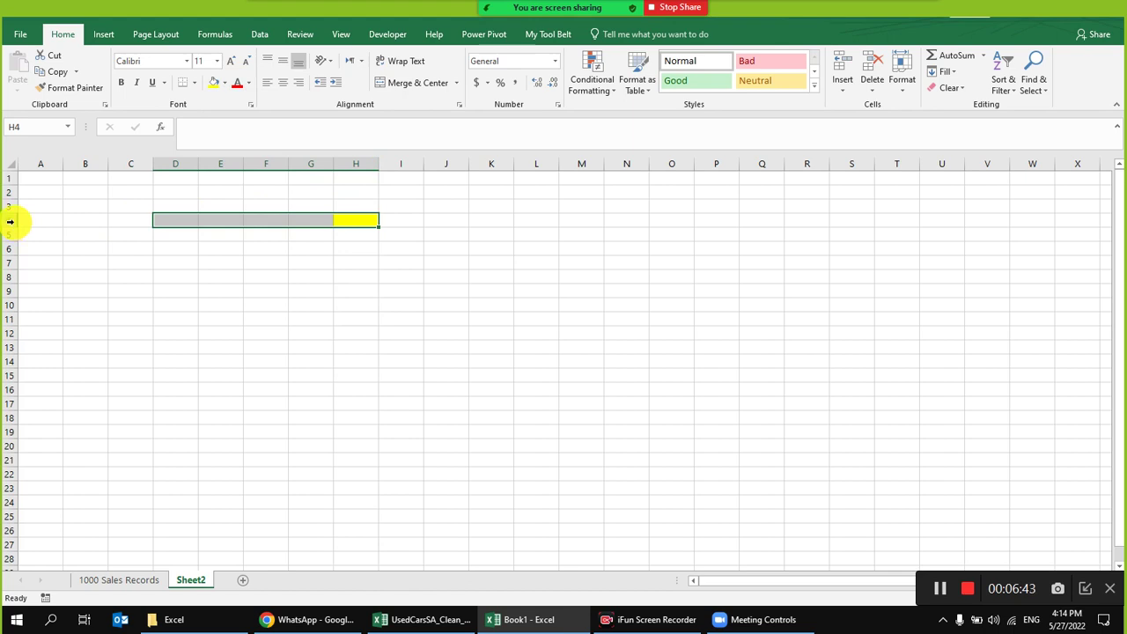
{"action": "left_click", "coordinate": [7, 220]}
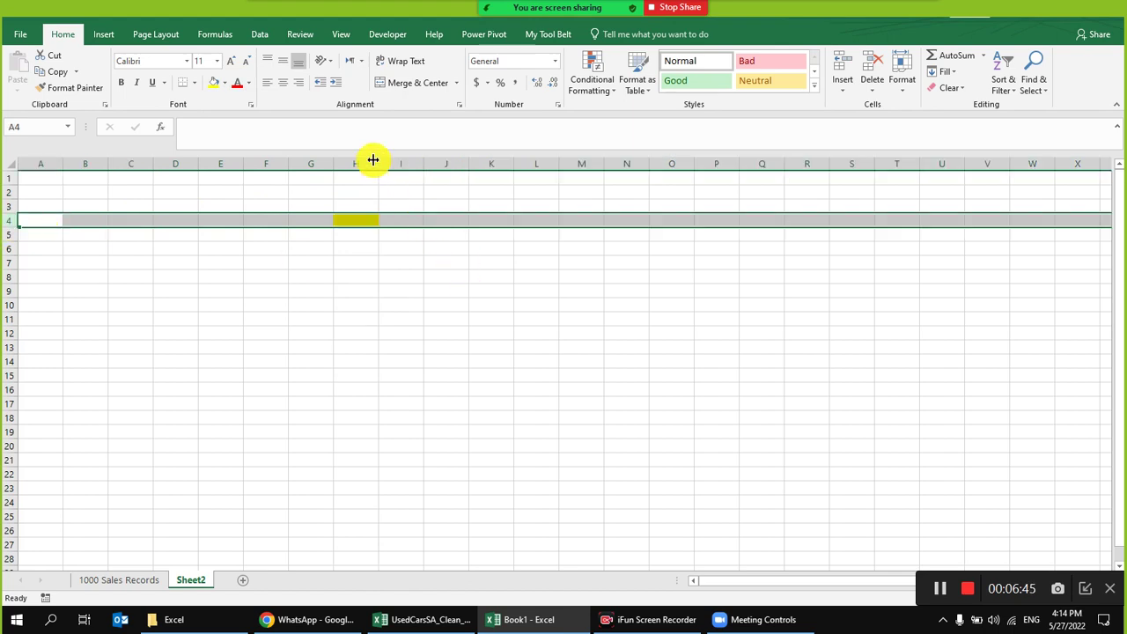
{"action": "left_click", "coordinate": [368, 219]}
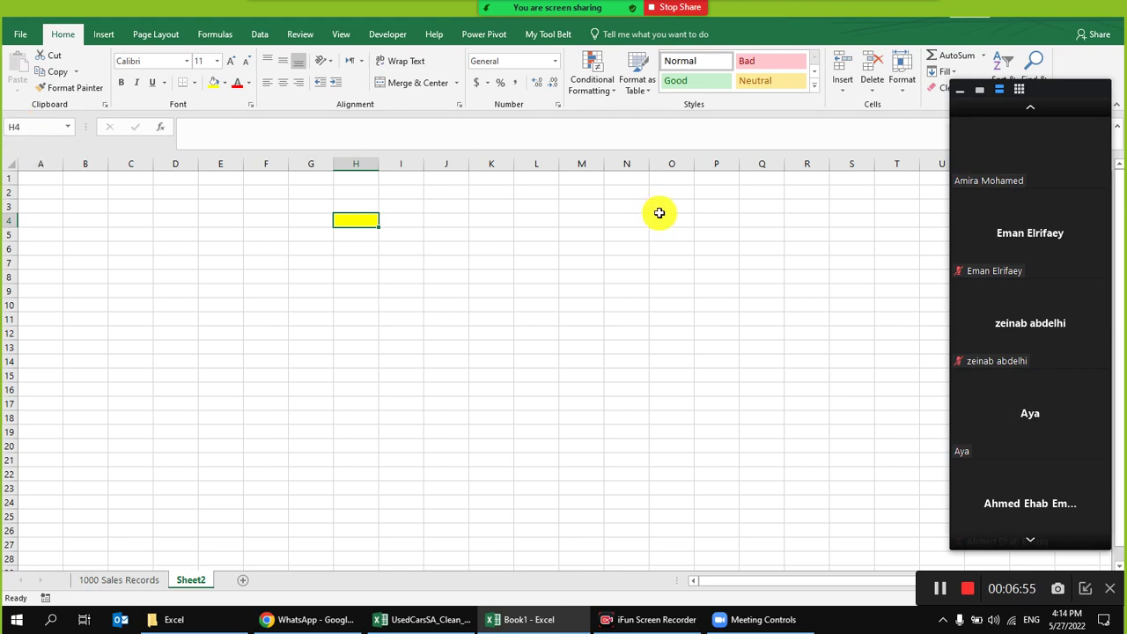
- Toggle the Zoom video layout back to a narrow column and stop your own video
{"action": "left_click", "coordinate": [1017, 97]}
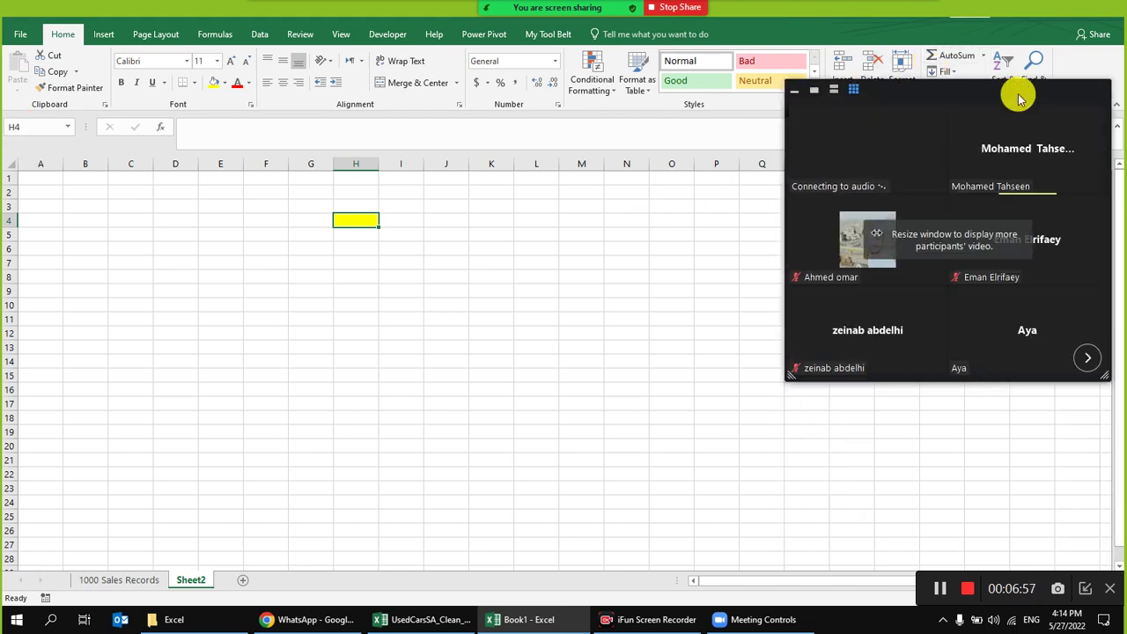
{"action": "left_click", "coordinate": [834, 90]}
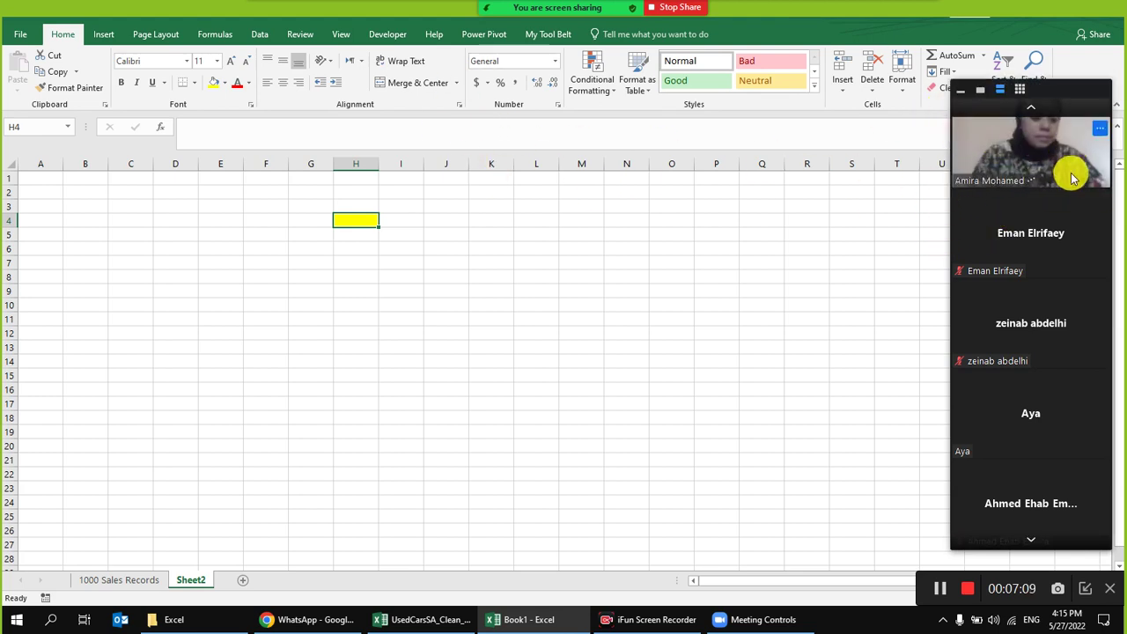
{"action": "left_click", "coordinate": [1100, 127]}
{"action": "left_click", "coordinate": [1060, 156]}
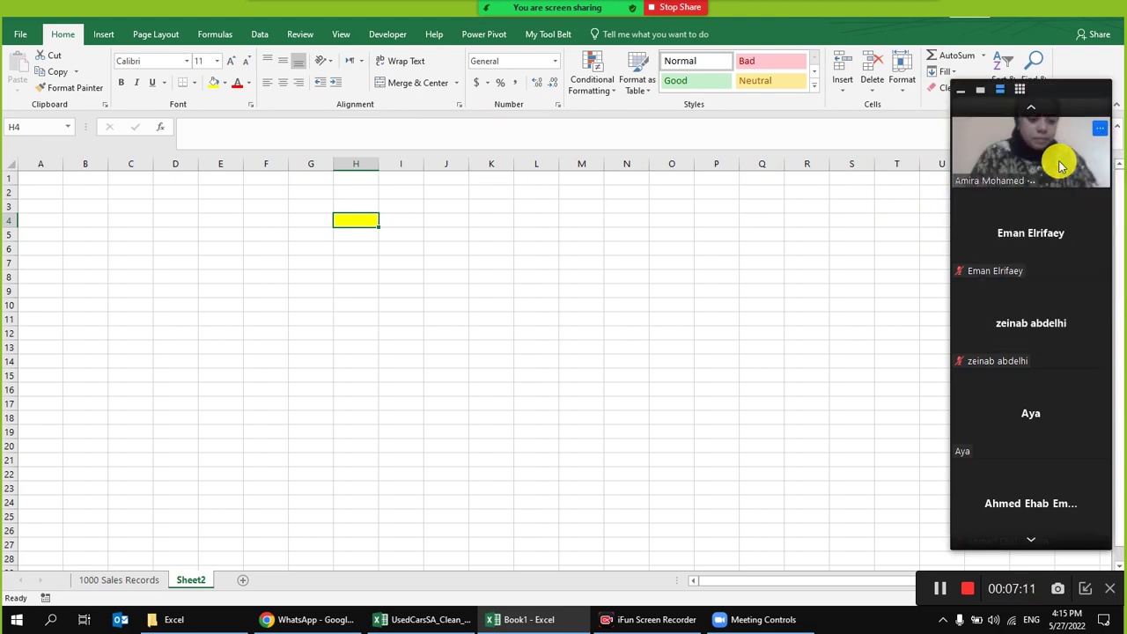
- Open the participant list, move it to the upper right and enlarge it
{"action": "mouse_move", "coordinate": [616, 9]}
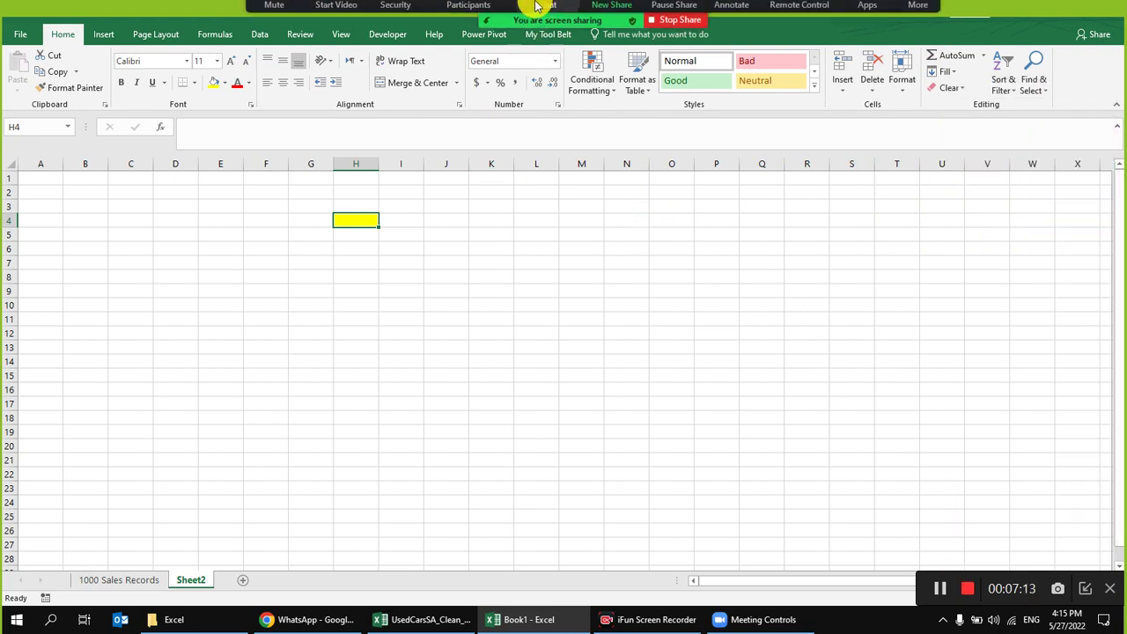
{"action": "left_click", "coordinate": [484, 31]}
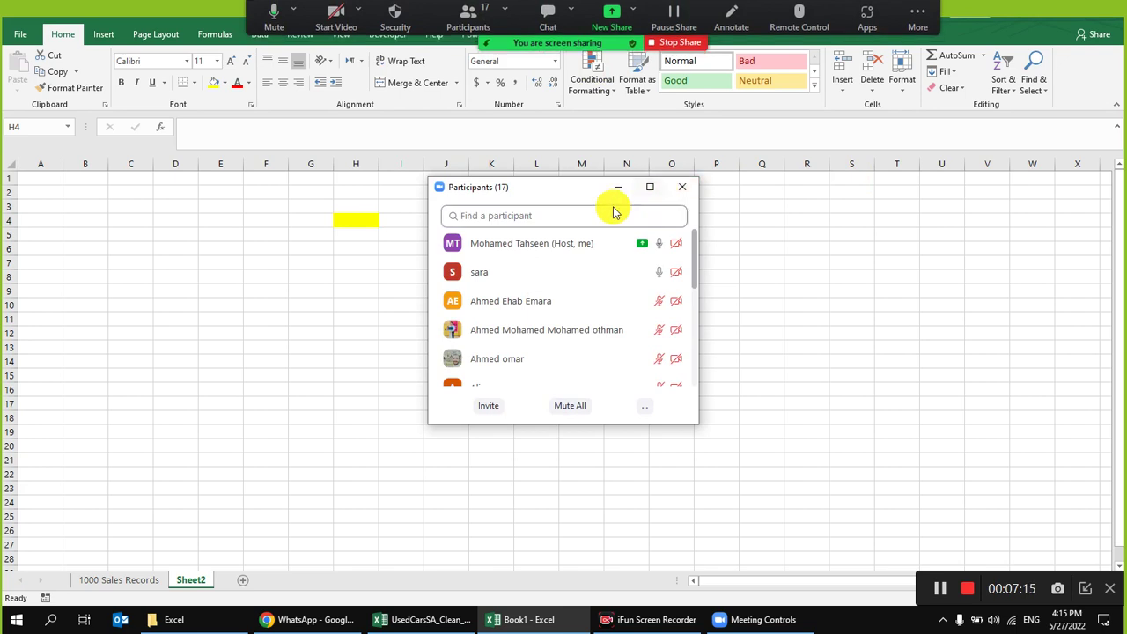
{"action": "left_click_drag", "start_coordinate": [581, 186], "coordinate": [1008, 46]}
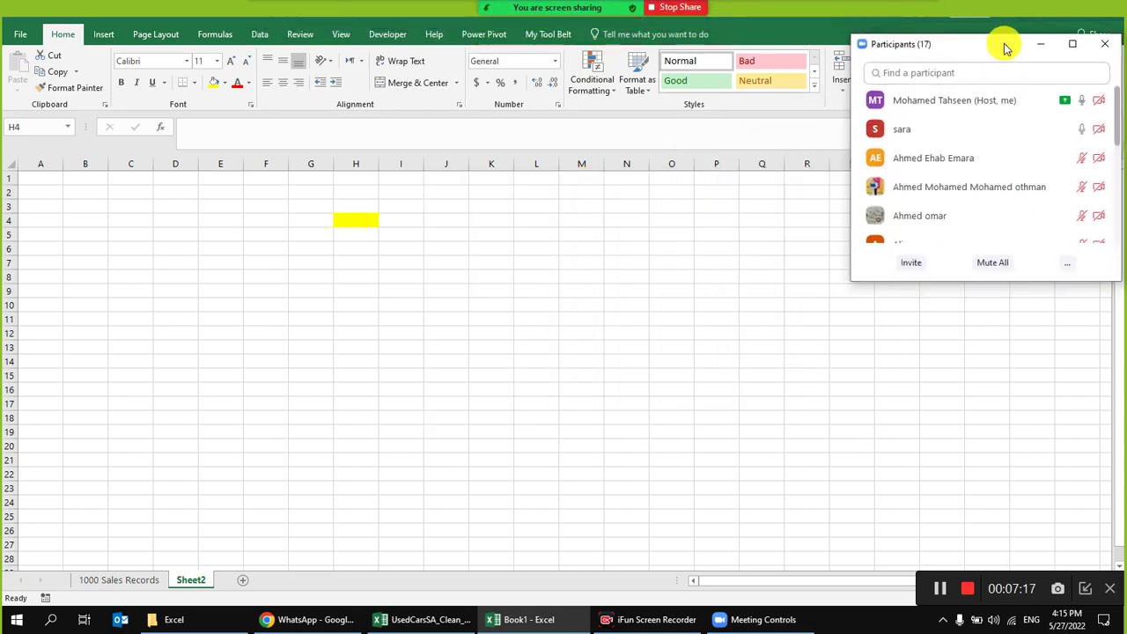
{"action": "left_click_drag", "start_coordinate": [1020, 280], "coordinate": [1009, 467]}
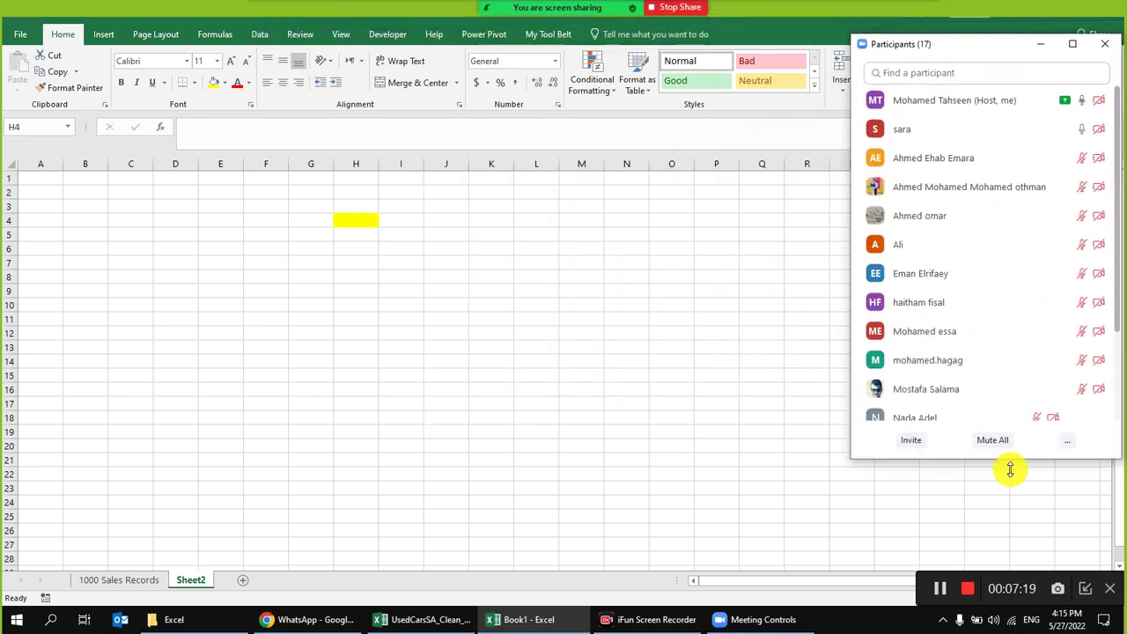
- Back in the sheet, enter a first name in cell E9
{"action": "left_click", "coordinate": [350, 221]}
{"action": "left_click", "coordinate": [369, 259]}
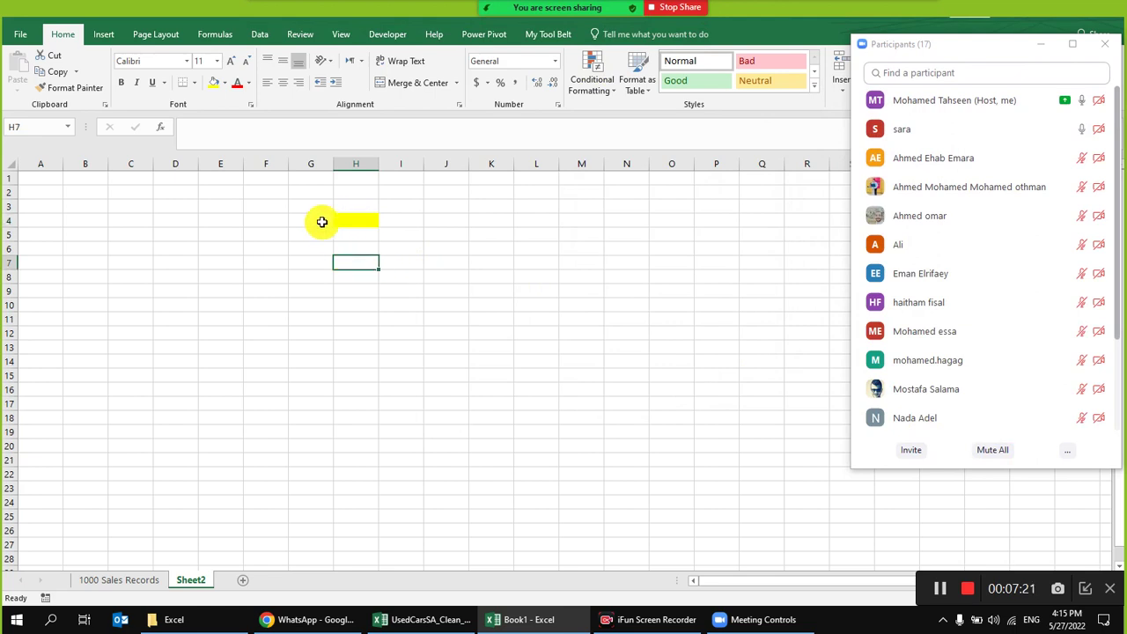
{"action": "left_click", "coordinate": [347, 221]}
{"action": "left_click", "coordinate": [257, 264]}
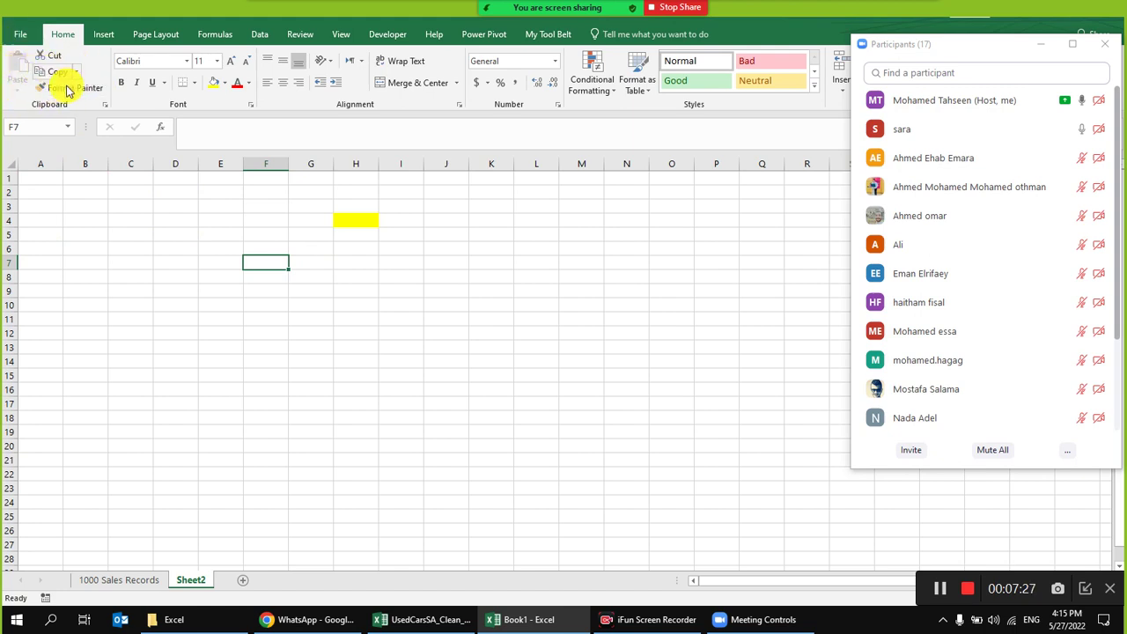
{"action": "left_click", "coordinate": [230, 288]}
{"action": "type", "text": "mohamed"}
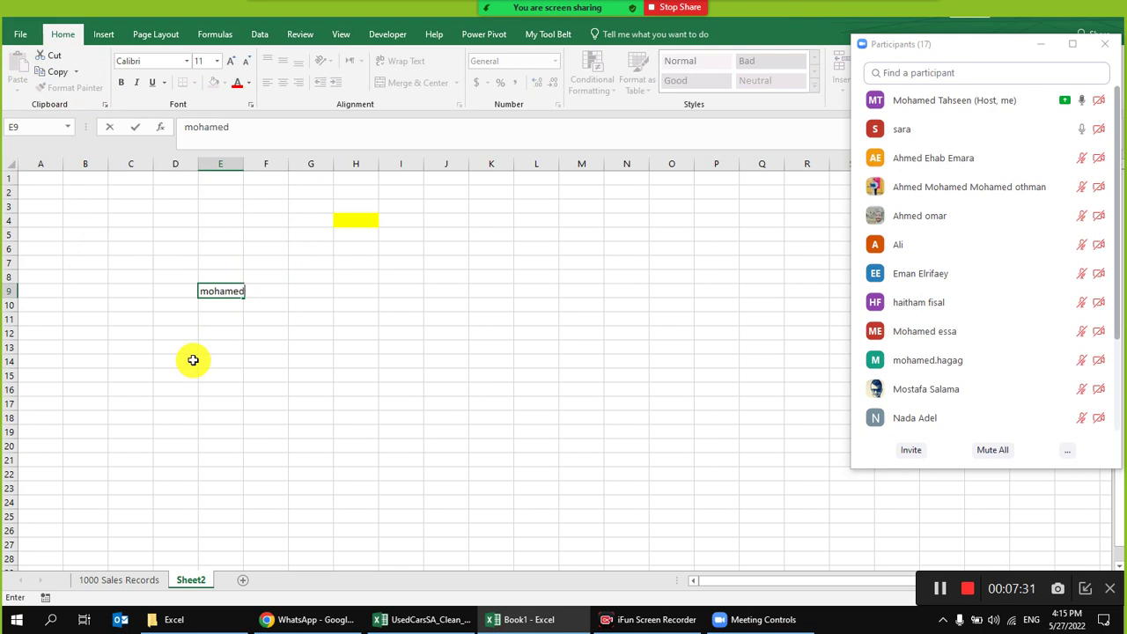
{"action": "key", "text": "Return"}
- Copy the name from E9 into H7 and autofit column H
{"action": "left_click", "coordinate": [225, 289]}
{"action": "left_click", "coordinate": [58, 71]}
{"action": "left_click", "coordinate": [364, 260]}
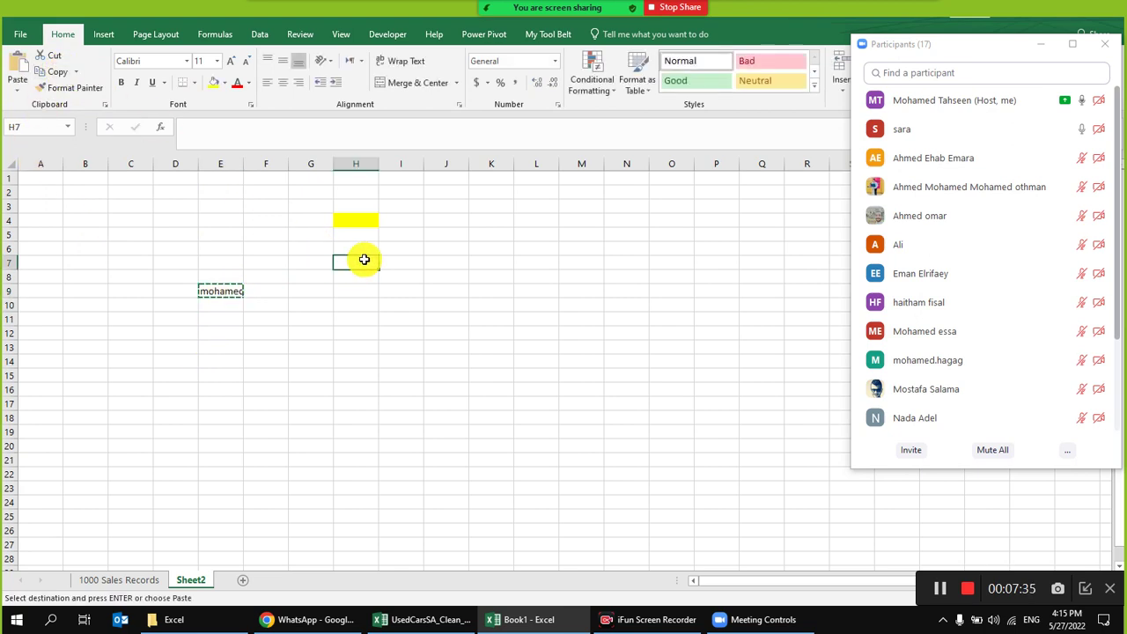
{"action": "left_click", "coordinate": [18, 71]}
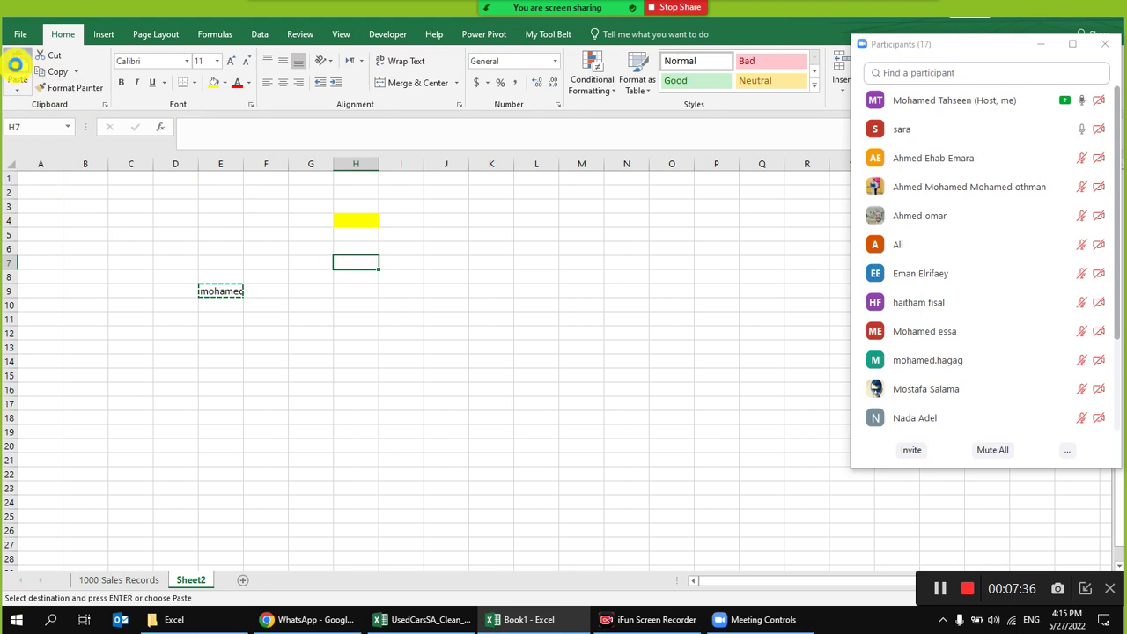
{"action": "left_click", "coordinate": [419, 321]}
{"action": "left_click", "coordinate": [384, 178]}
{"action": "double_click", "coordinate": [378, 164]}
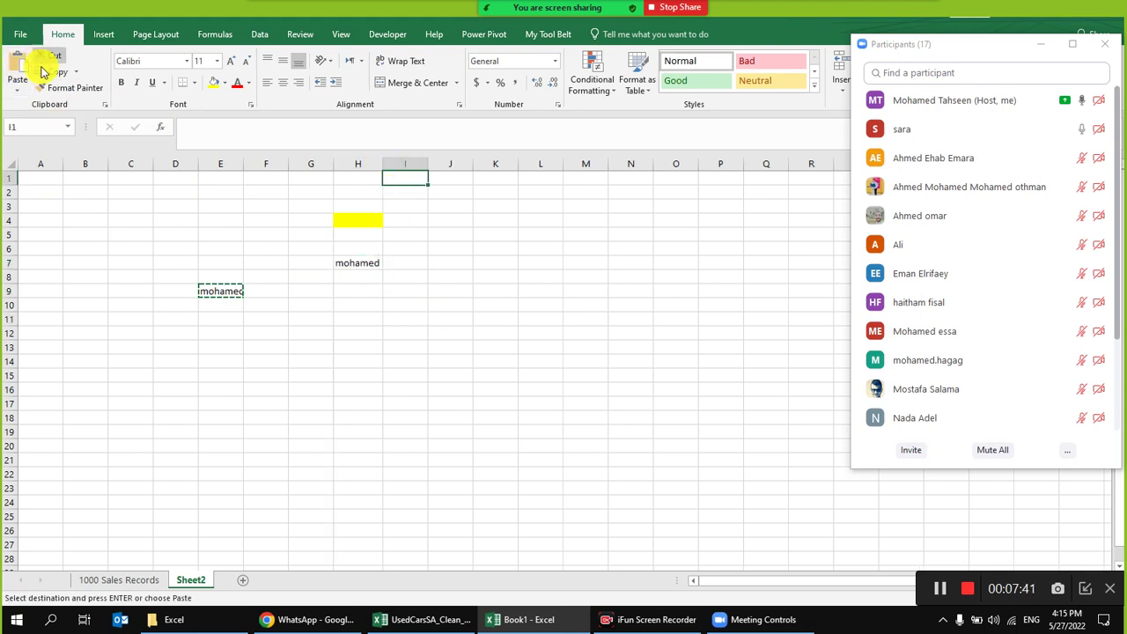
- Cut the name from E9 into B3 and widen column B to fit it
{"action": "left_click", "coordinate": [231, 290]}
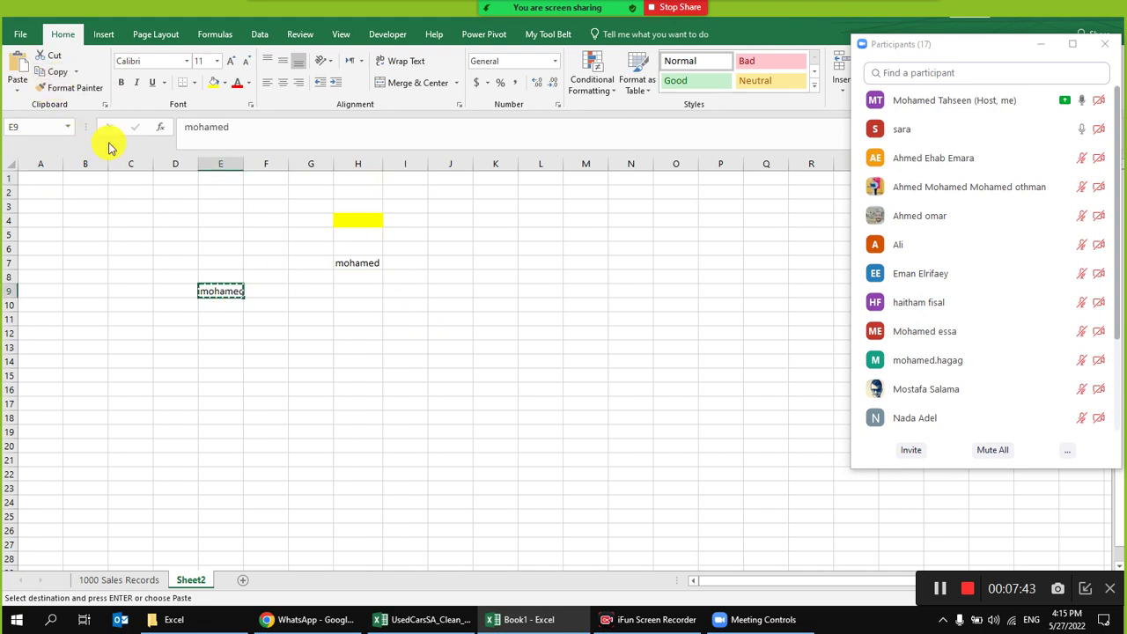
{"action": "left_click", "coordinate": [88, 206]}
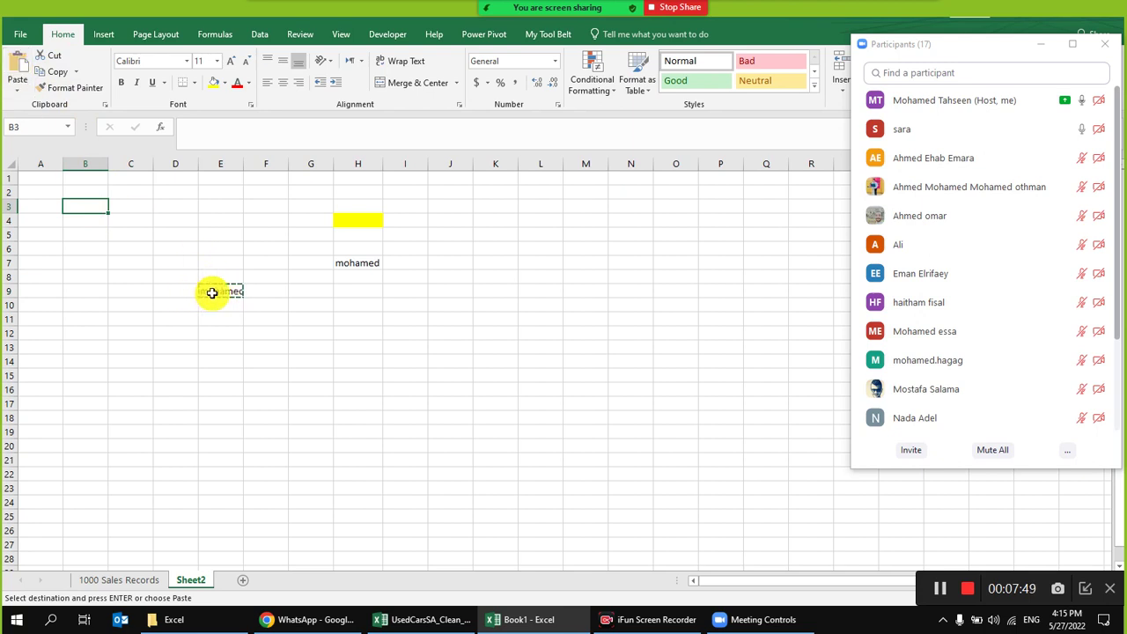
{"action": "left_click", "coordinate": [17, 67]}
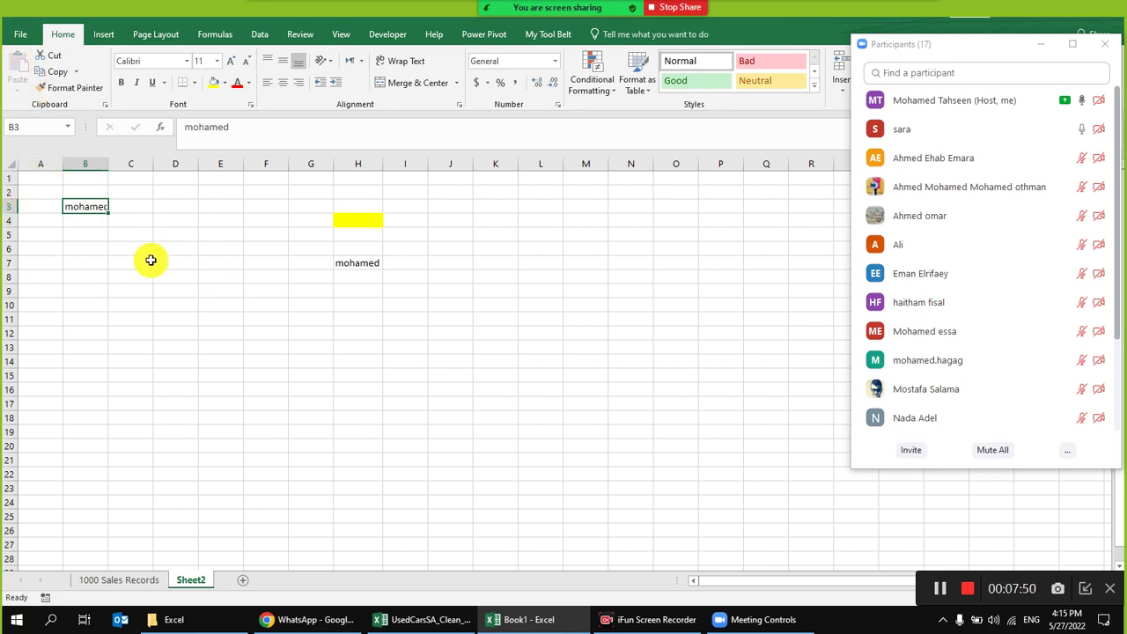
{"action": "left_click", "coordinate": [216, 295]}
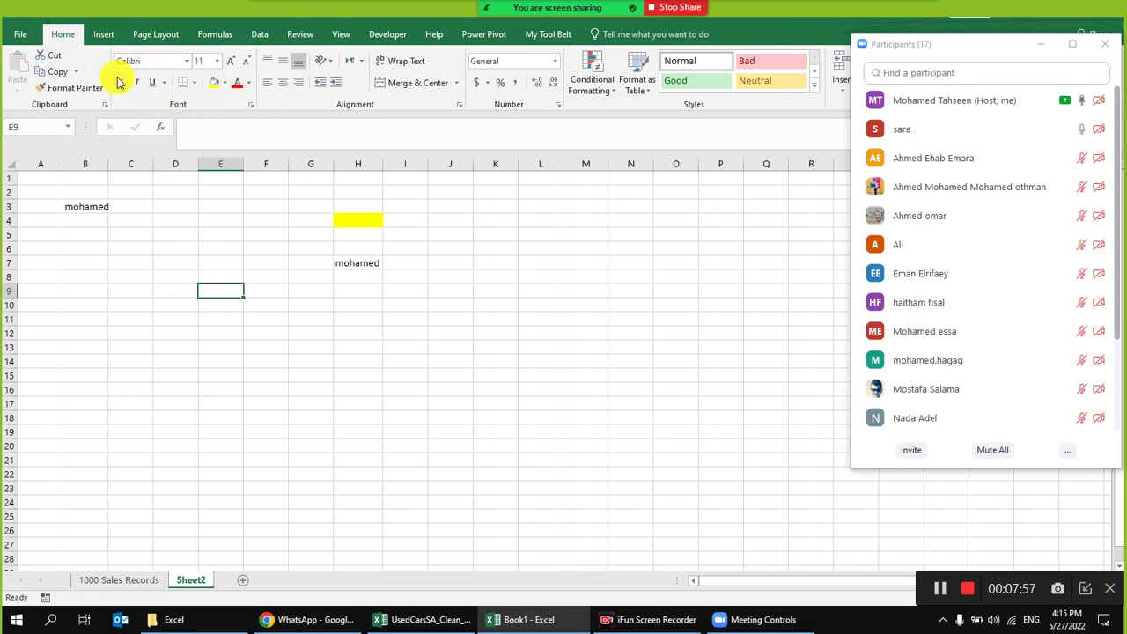
{"action": "left_click", "coordinate": [96, 206]}
{"action": "left_click_drag", "start_coordinate": [108, 164], "coordinate": [149, 166]}
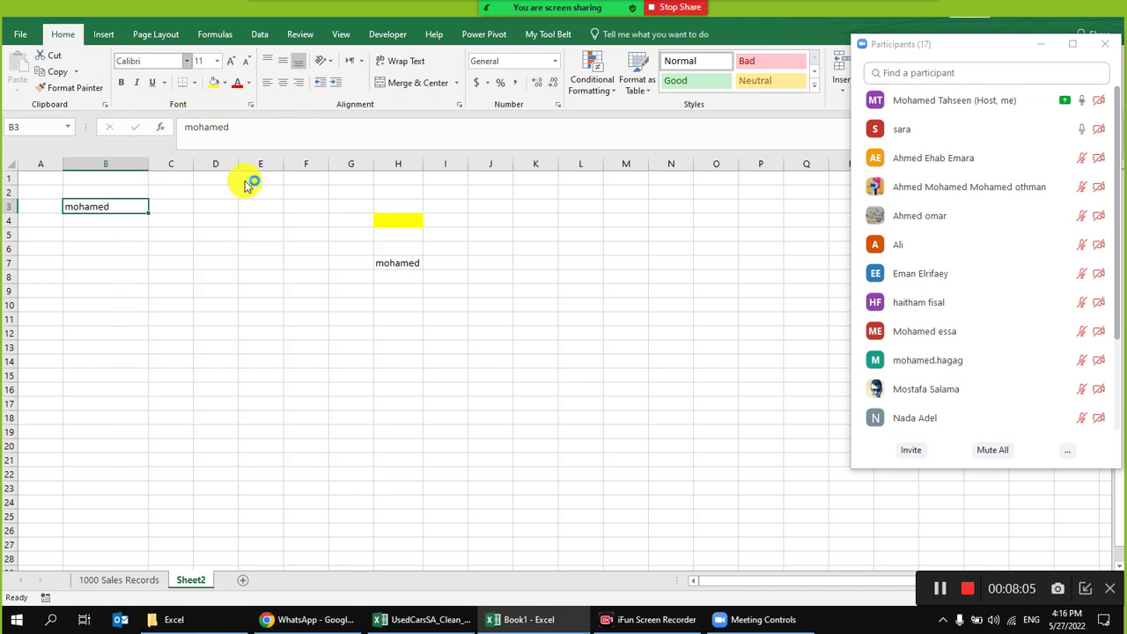
- Apply the Al-Jazeera-Arabic font to the name in B3
{"action": "key", "text": "alt+h"}
{"action": "key", "text": "f"}
{"action": "key", "text": "f"}
{"action": "key", "text": "alt+Down"}
{"action": "key", "text": "Escape"}
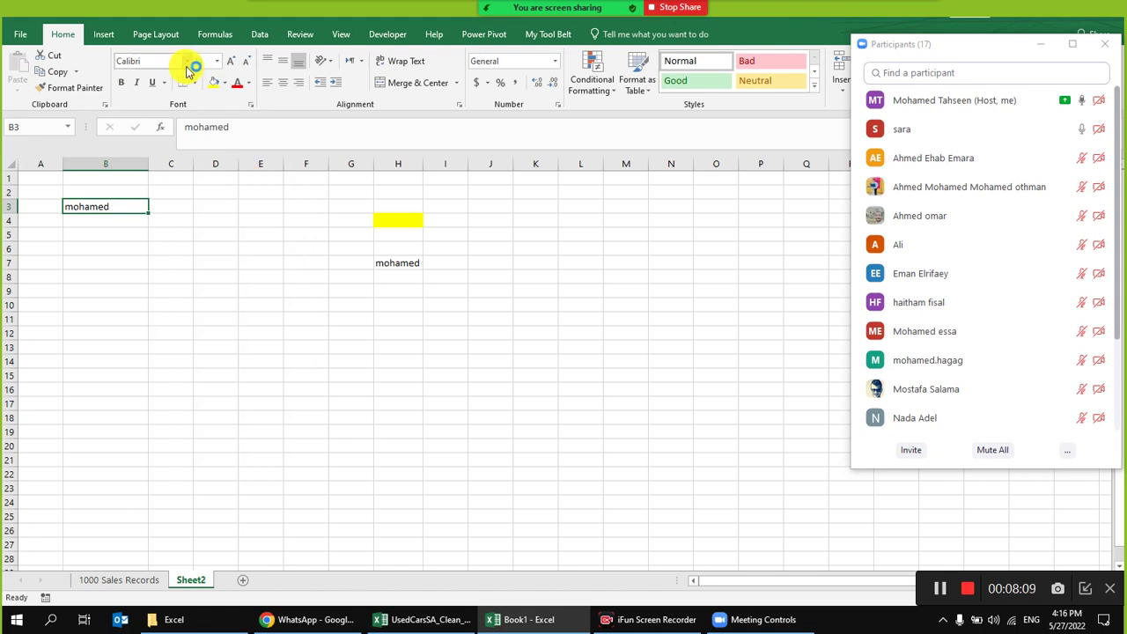
{"action": "left_click", "coordinate": [189, 68]}
{"action": "scroll", "coordinate": [239, 292], "scroll_direction": "down", "scroll_amount": 1}
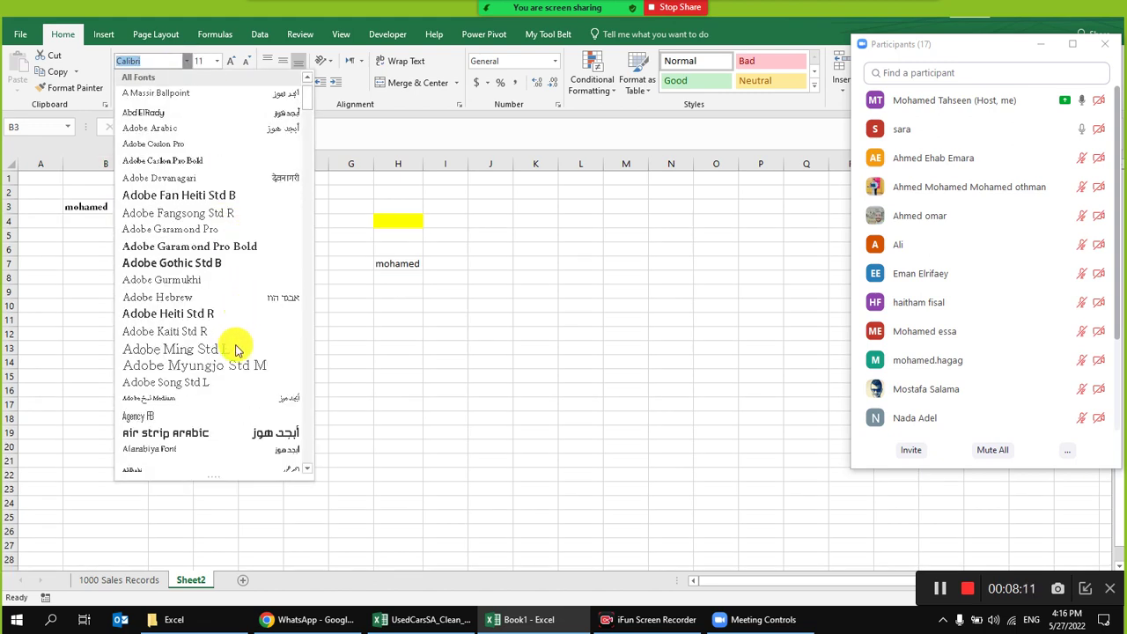
{"action": "scroll", "coordinate": [236, 350], "scroll_direction": "down", "scroll_amount": 4}
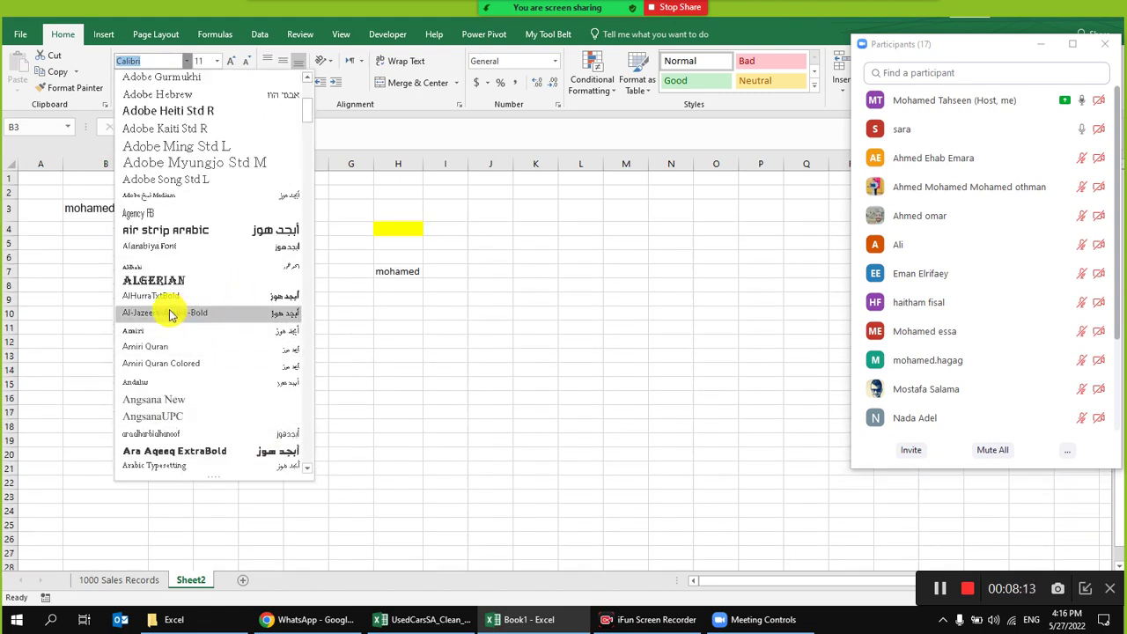
{"action": "left_click", "coordinate": [172, 313]}
- Set B3's text to size 14 and leave it plain, not bold
{"action": "left_click", "coordinate": [216, 61]}
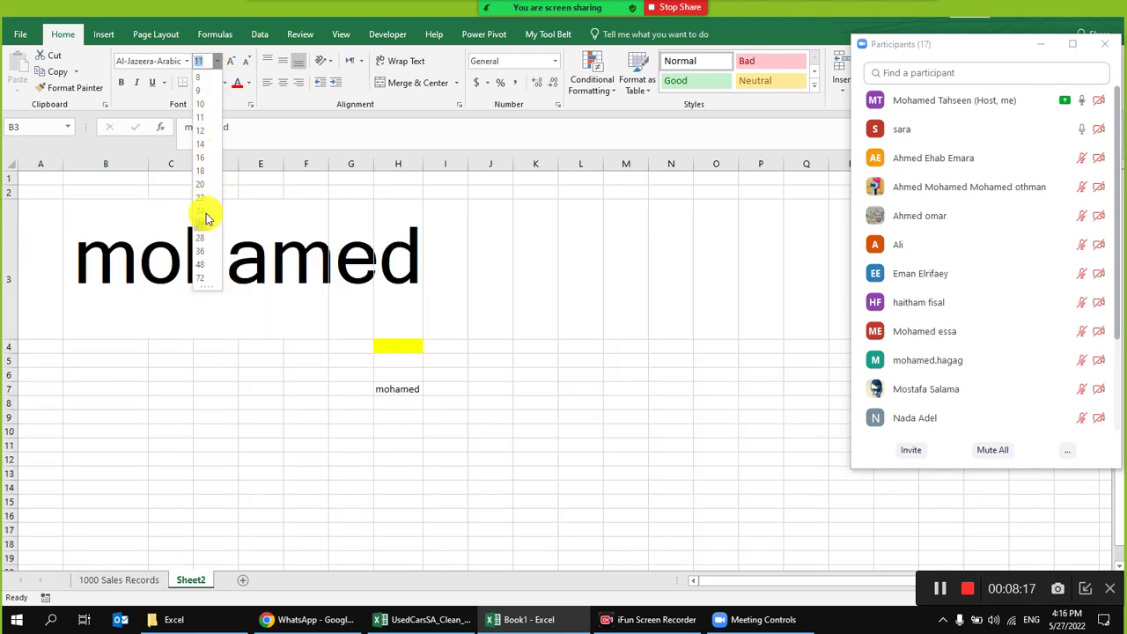
{"action": "left_click", "coordinate": [202, 130]}
{"action": "left_click", "coordinate": [227, 63]}
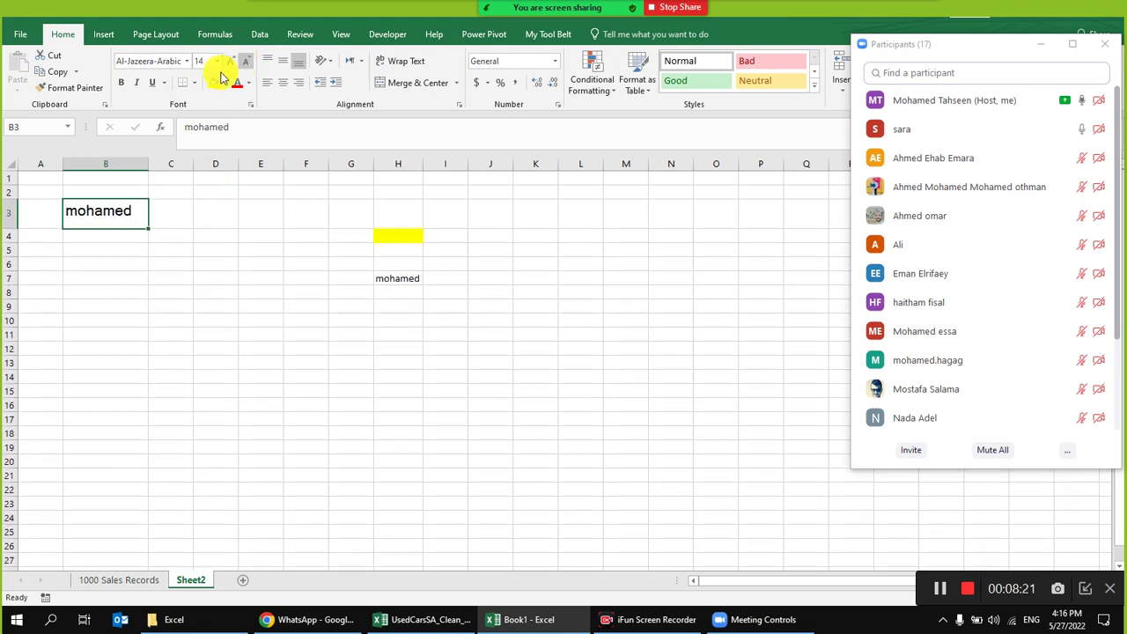
{"action": "left_click", "coordinate": [124, 84]}
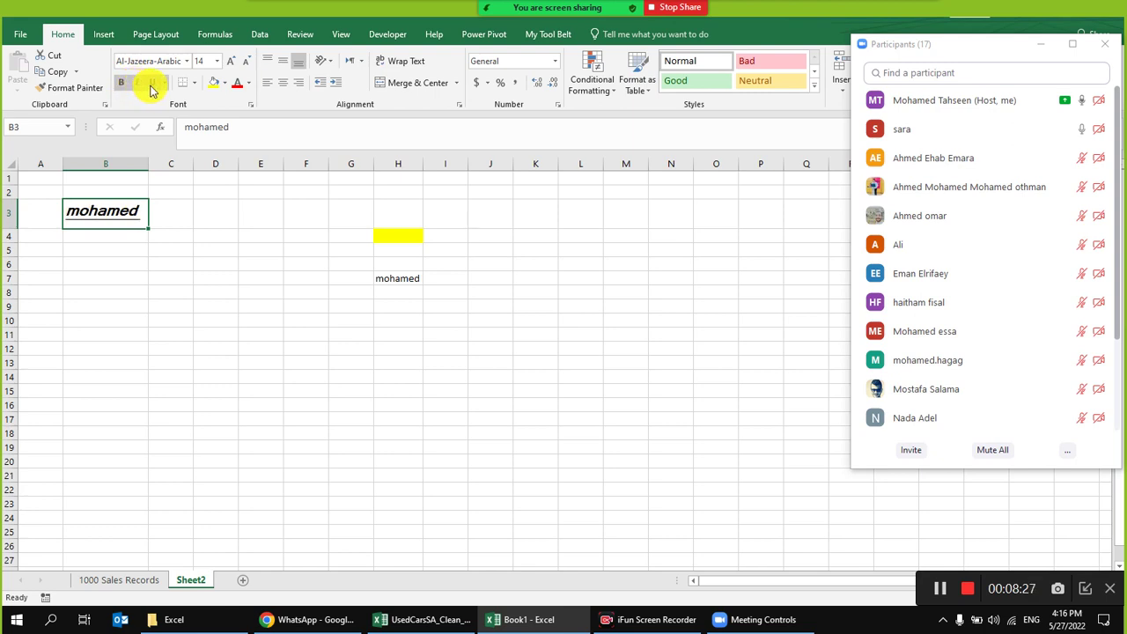
{"action": "left_click", "coordinate": [119, 83]}
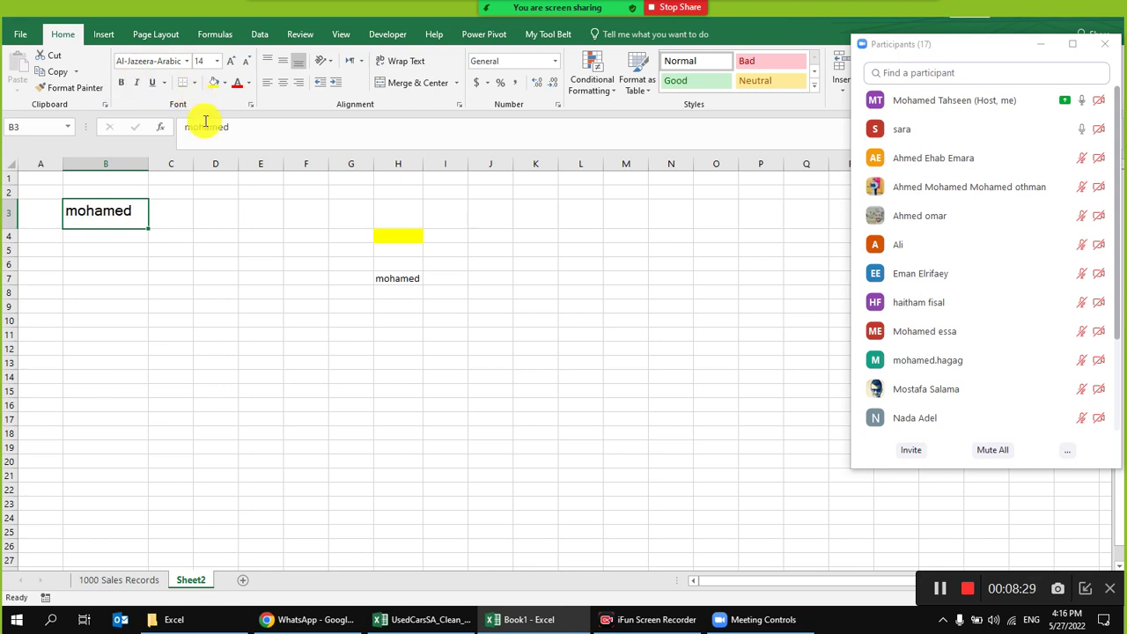
{"action": "left_click", "coordinate": [157, 275]}
{"action": "left_click", "coordinate": [102, 214]}
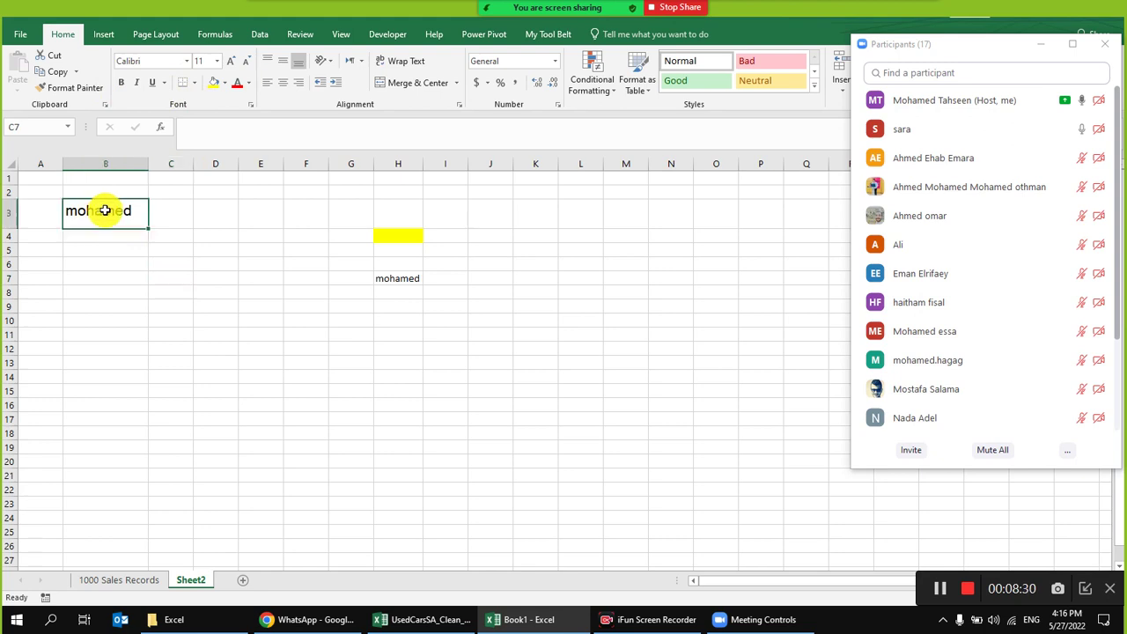
{"action": "left_click", "coordinate": [196, 86]}
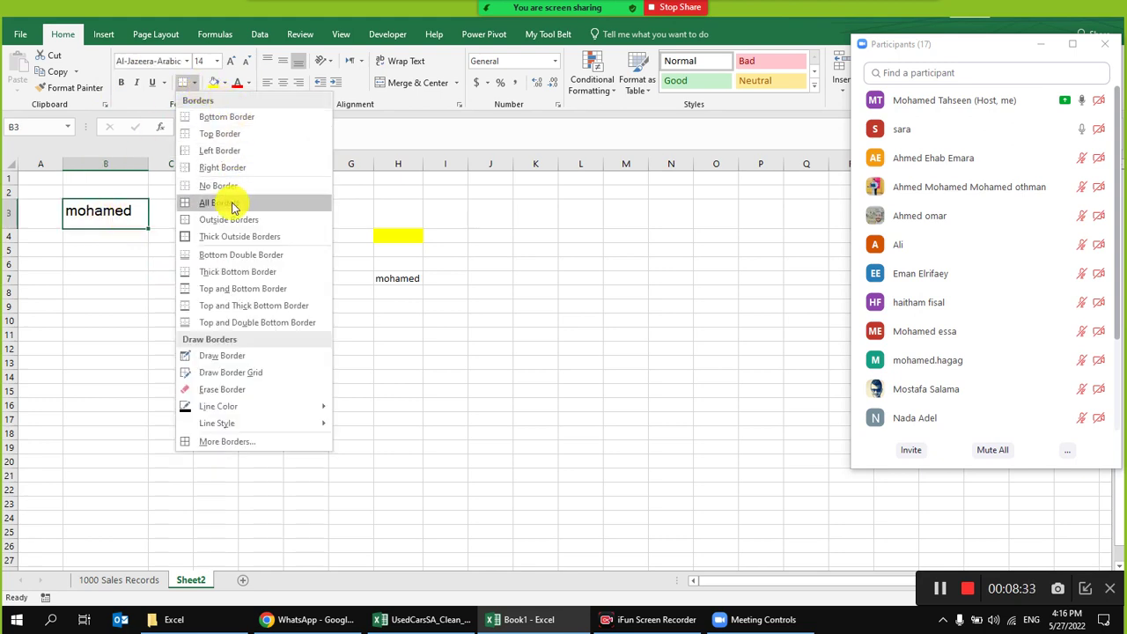
{"action": "left_click", "coordinate": [227, 201]}
{"action": "left_click", "coordinate": [83, 248]}
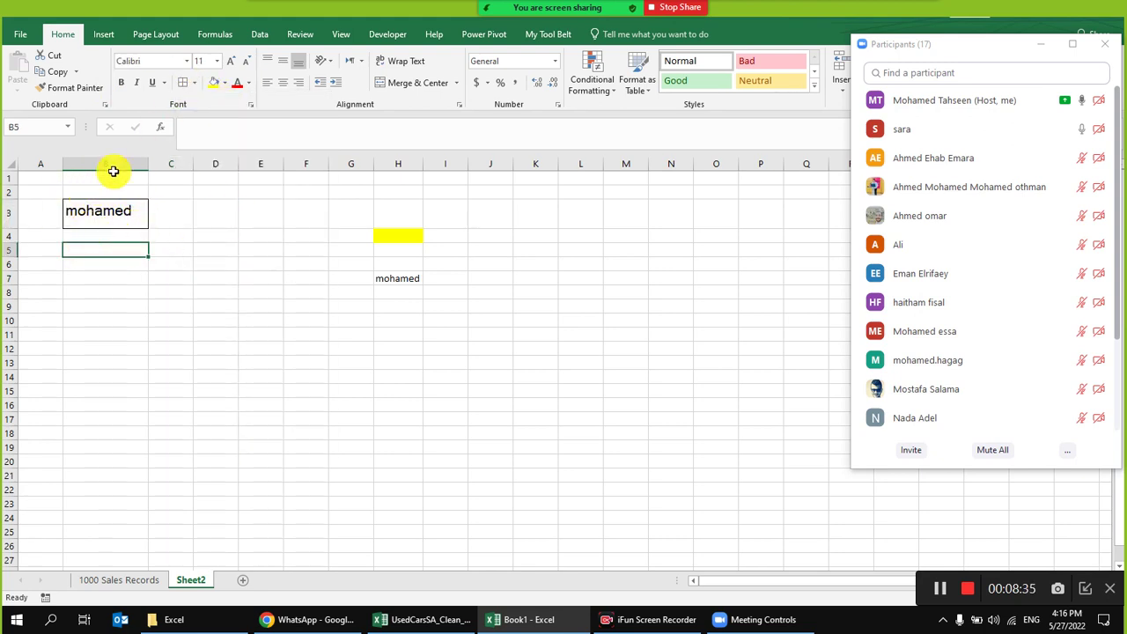
{"action": "left_click", "coordinate": [124, 197]}
{"action": "left_click", "coordinate": [195, 81]}
{"action": "left_click", "coordinate": [238, 184]}
{"action": "left_click", "coordinate": [194, 85]}
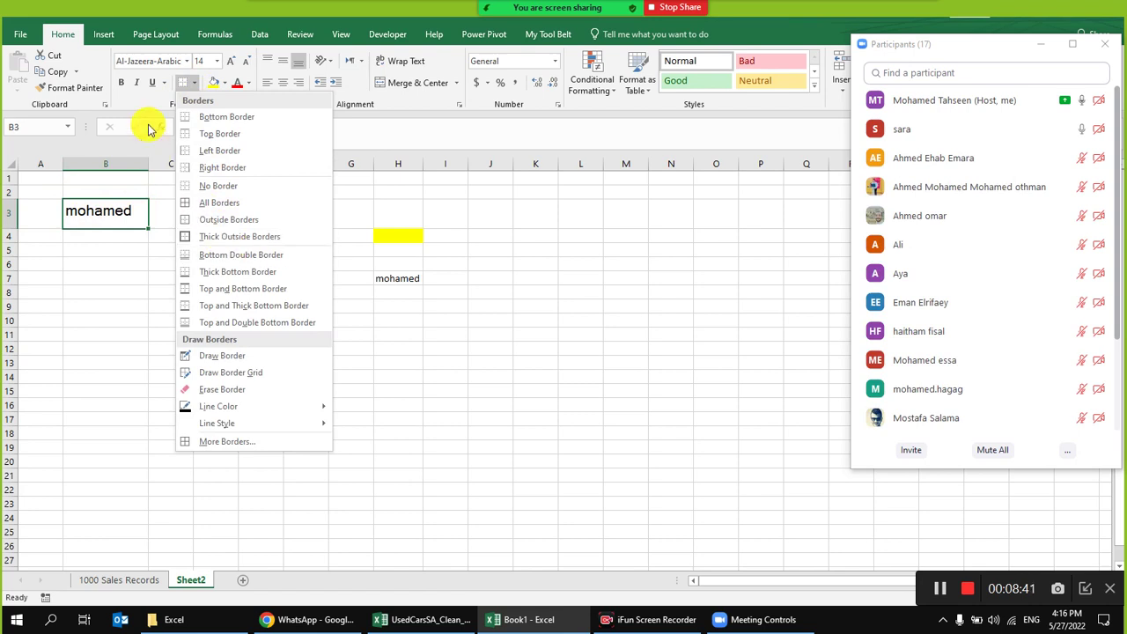
{"action": "left_click", "coordinate": [97, 264]}
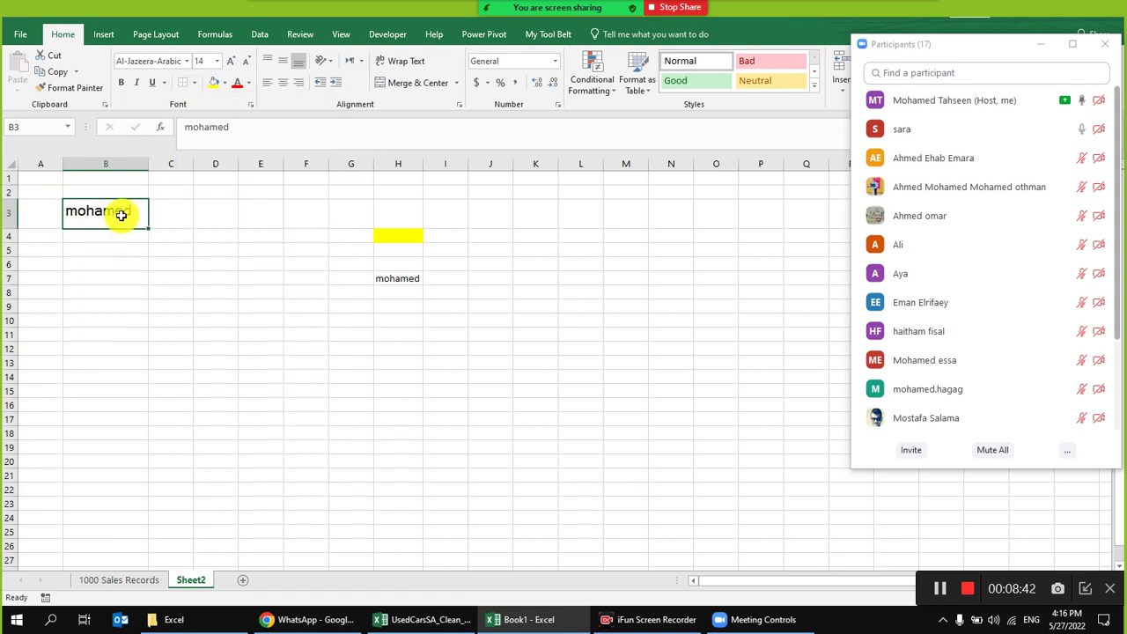
{"action": "left_click", "coordinate": [214, 88]}
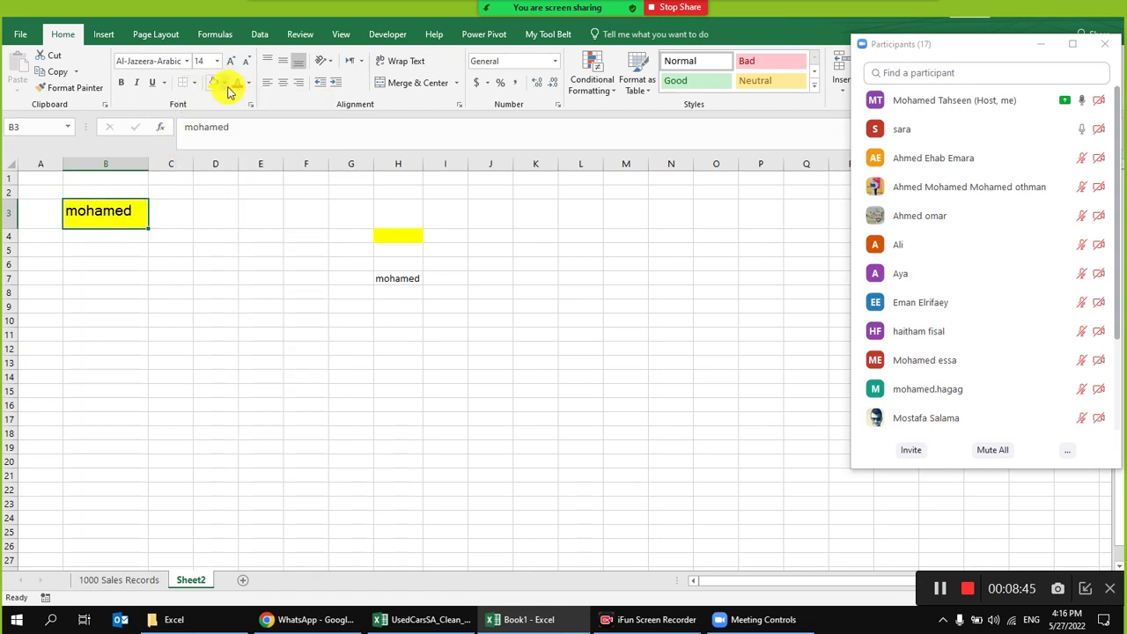
{"action": "left_click", "coordinate": [226, 86]}
{"action": "left_click", "coordinate": [274, 157]}
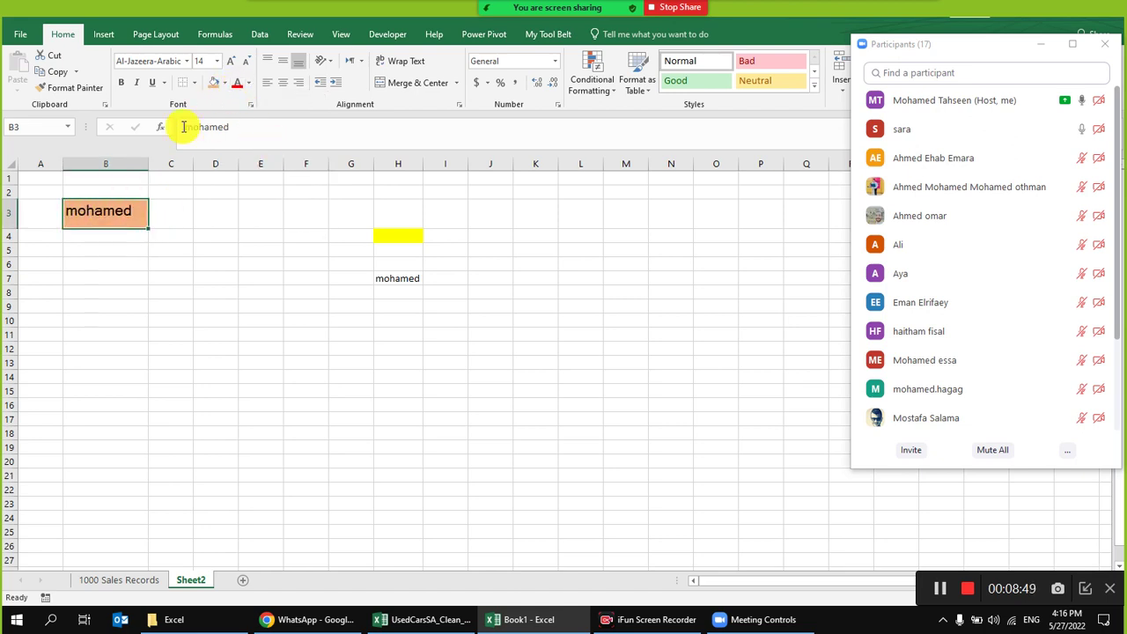
{"action": "left_click", "coordinate": [247, 83]}
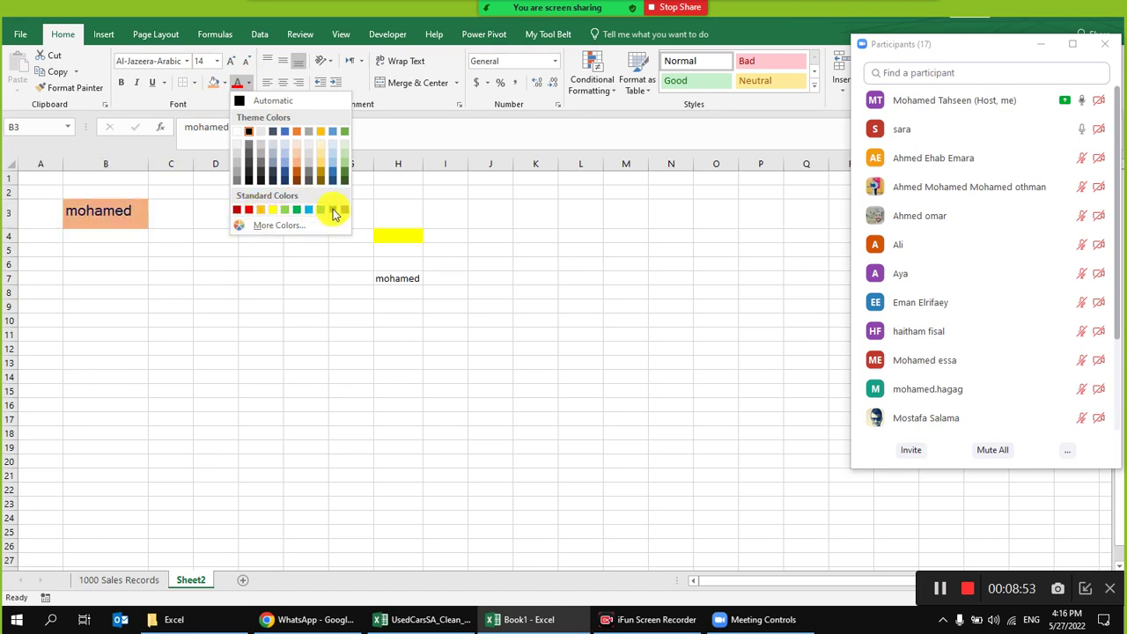
{"action": "key", "text": "Escape"}
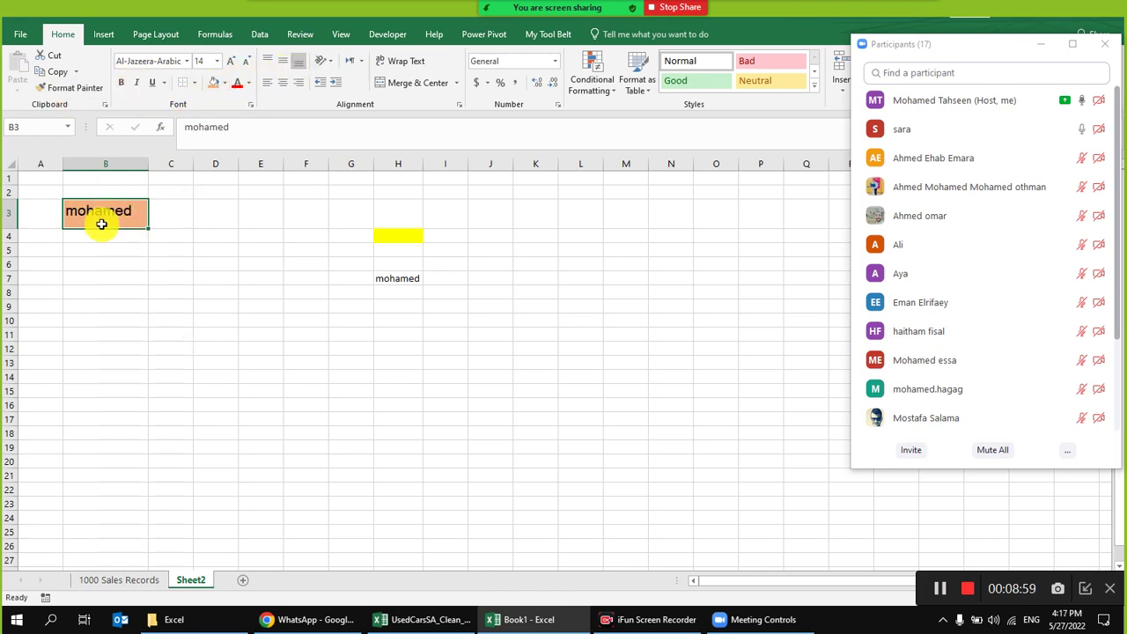
- Drag column B wider and row 3 taller, then give B3 Middle Align and Center alignment
{"action": "left_click_drag", "start_coordinate": [150, 163], "coordinate": [210, 193]}
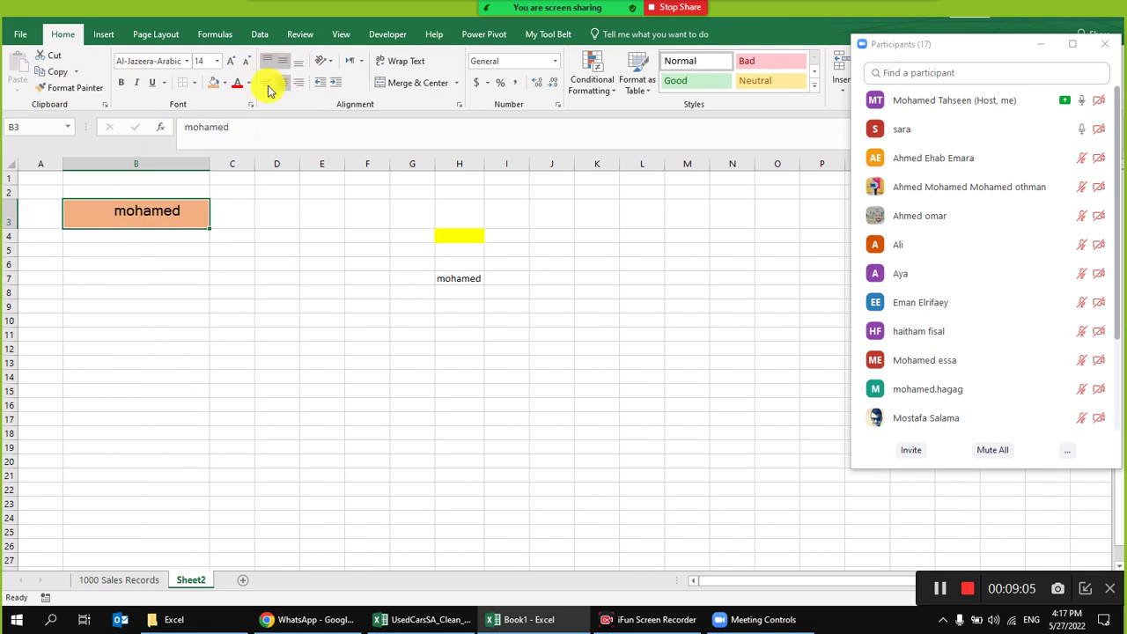
{"action": "left_click_drag", "start_coordinate": [8, 229], "coordinate": [7, 293]}
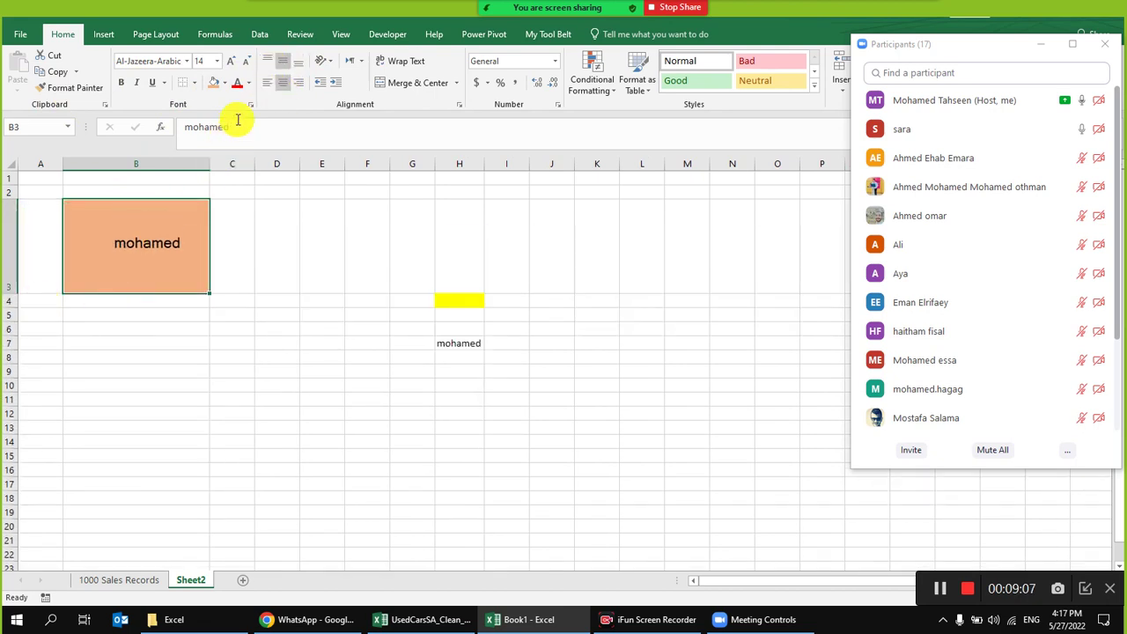
{"action": "left_click", "coordinate": [282, 60]}
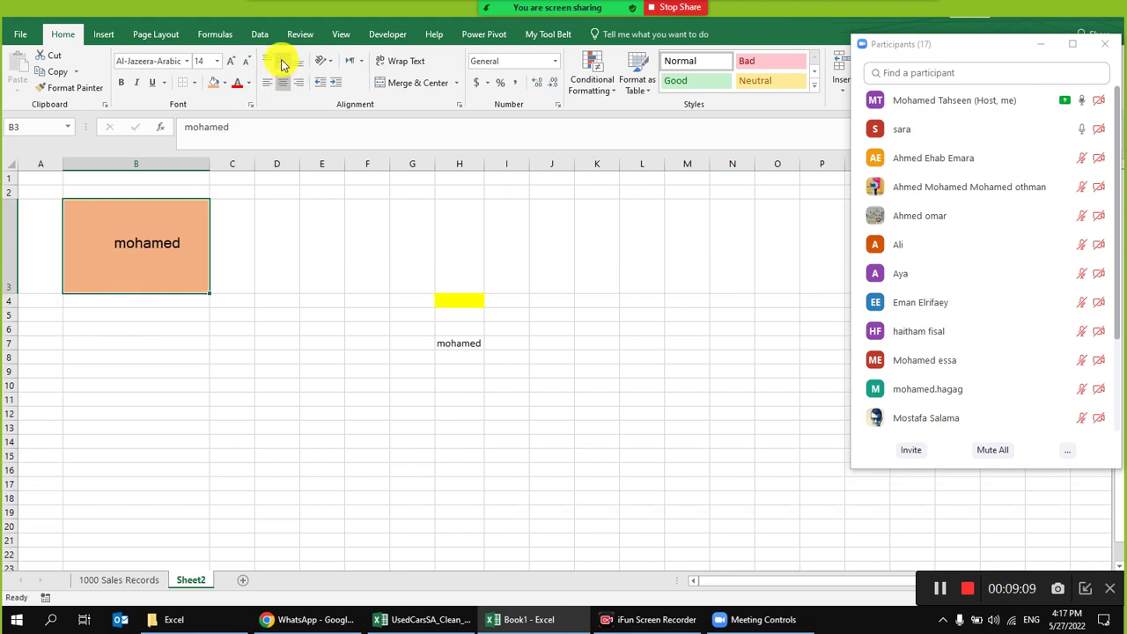
{"action": "left_click", "coordinate": [269, 63]}
{"action": "left_click", "coordinate": [282, 84]}
{"action": "left_click", "coordinate": [281, 61]}
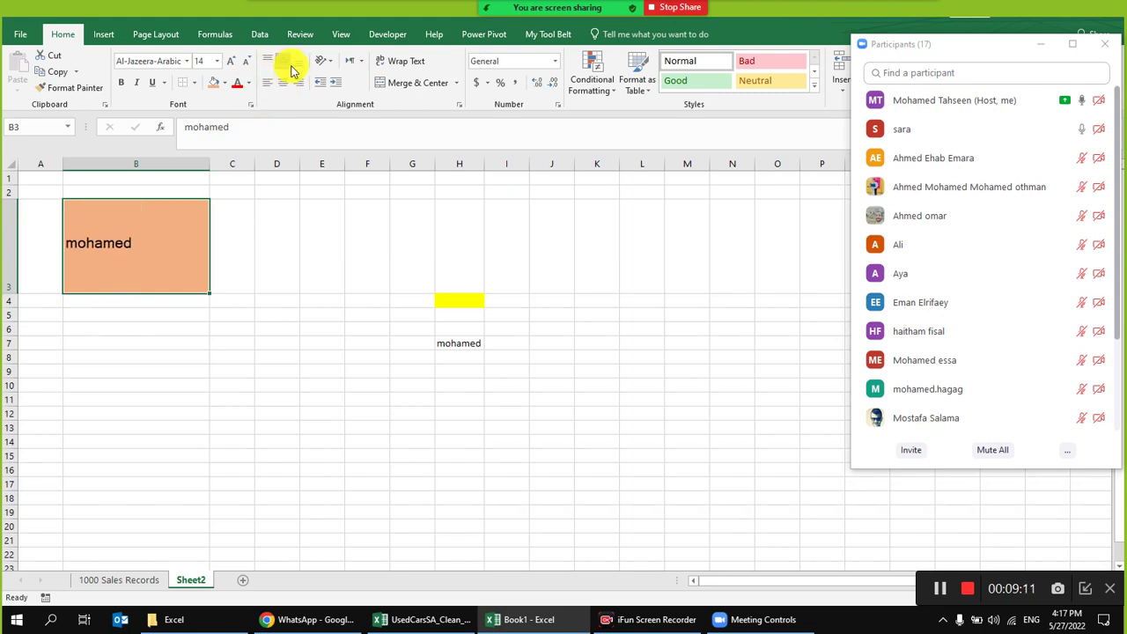
{"action": "left_click", "coordinate": [282, 83]}
{"action": "left_click", "coordinate": [268, 83]}
{"action": "left_click", "coordinate": [298, 83]}
{"action": "left_click", "coordinate": [282, 82]}
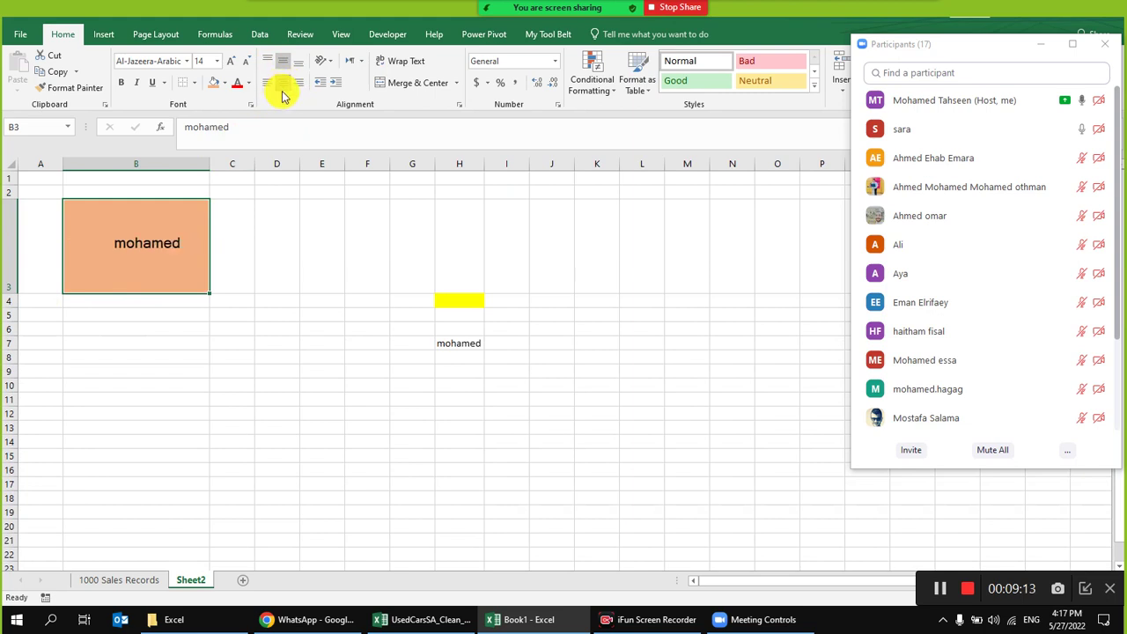
{"action": "left_click", "coordinate": [325, 60]}
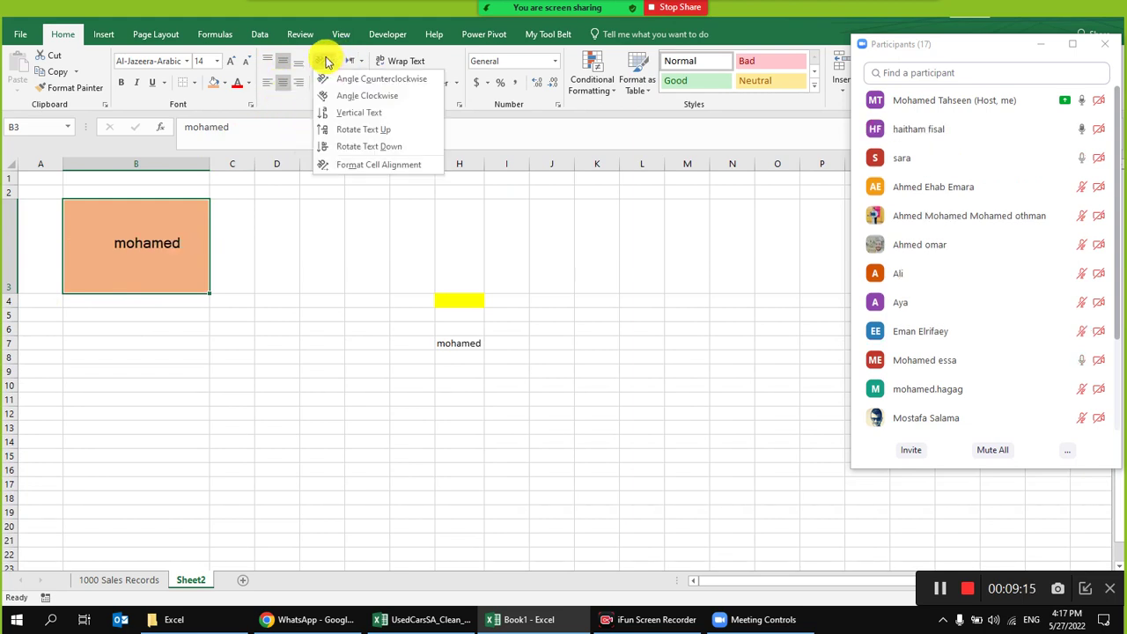
{"action": "left_click", "coordinate": [366, 113]}
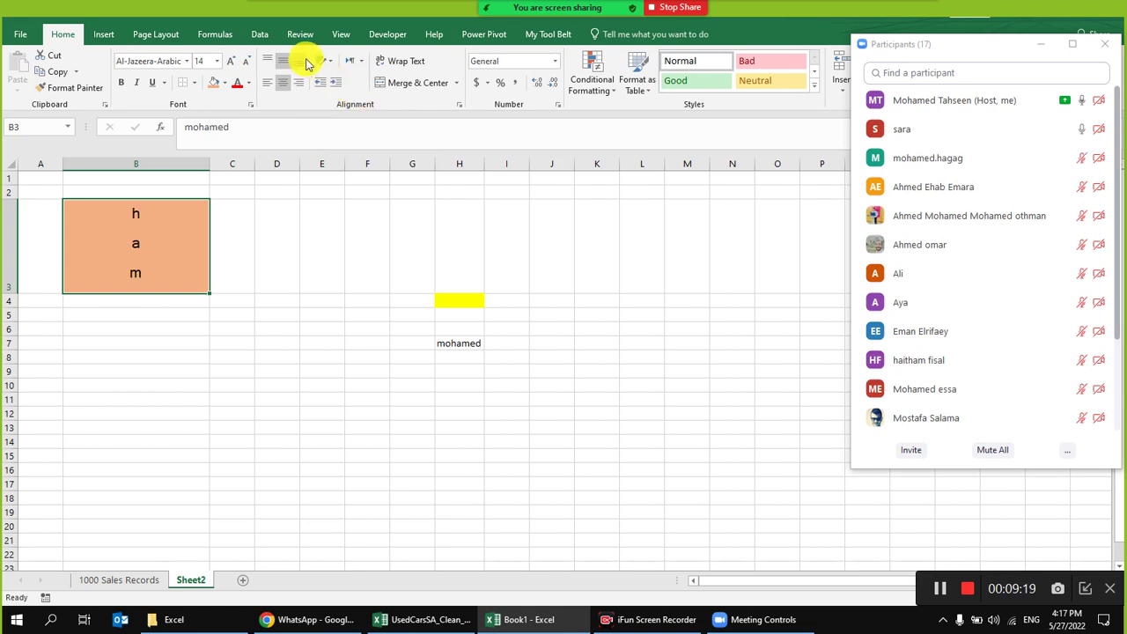
{"action": "left_click", "coordinate": [324, 61]}
{"action": "left_click", "coordinate": [354, 95]}
{"action": "left_click", "coordinate": [324, 60]}
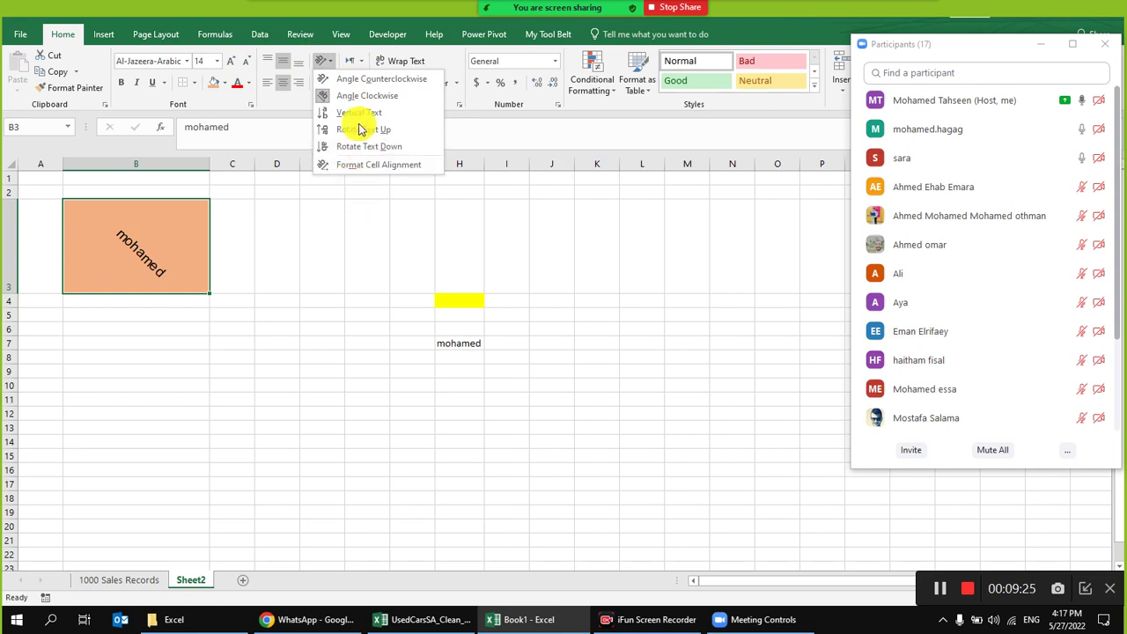
{"action": "left_click", "coordinate": [362, 80]}
{"action": "left_click", "coordinate": [325, 65]}
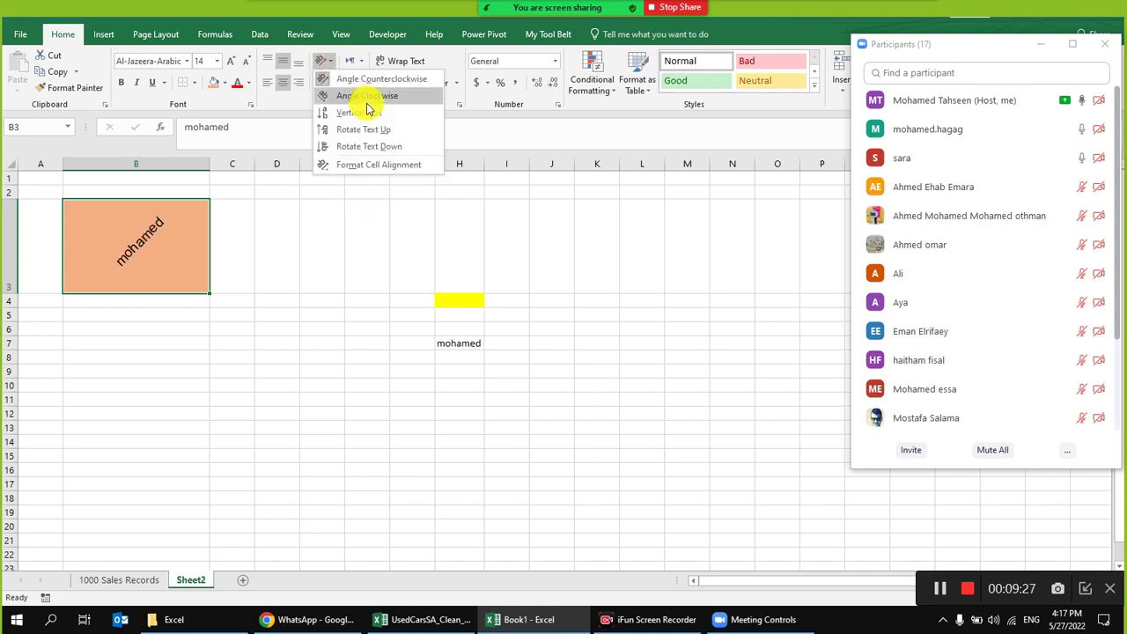
{"action": "left_click", "coordinate": [343, 244]}
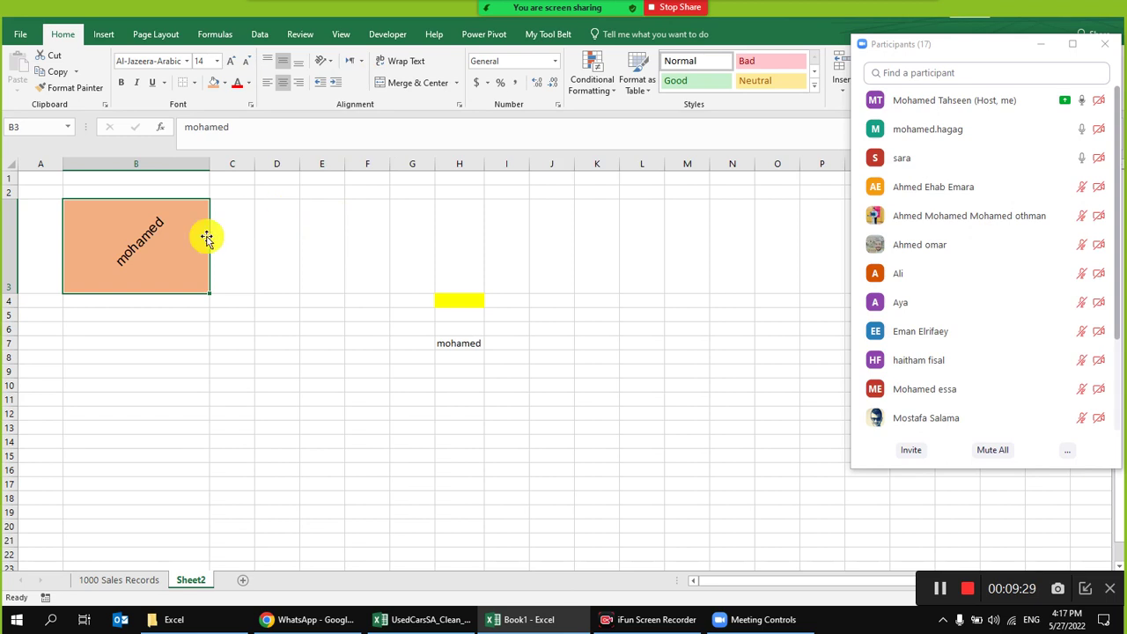
{"action": "left_click", "coordinate": [325, 63]}
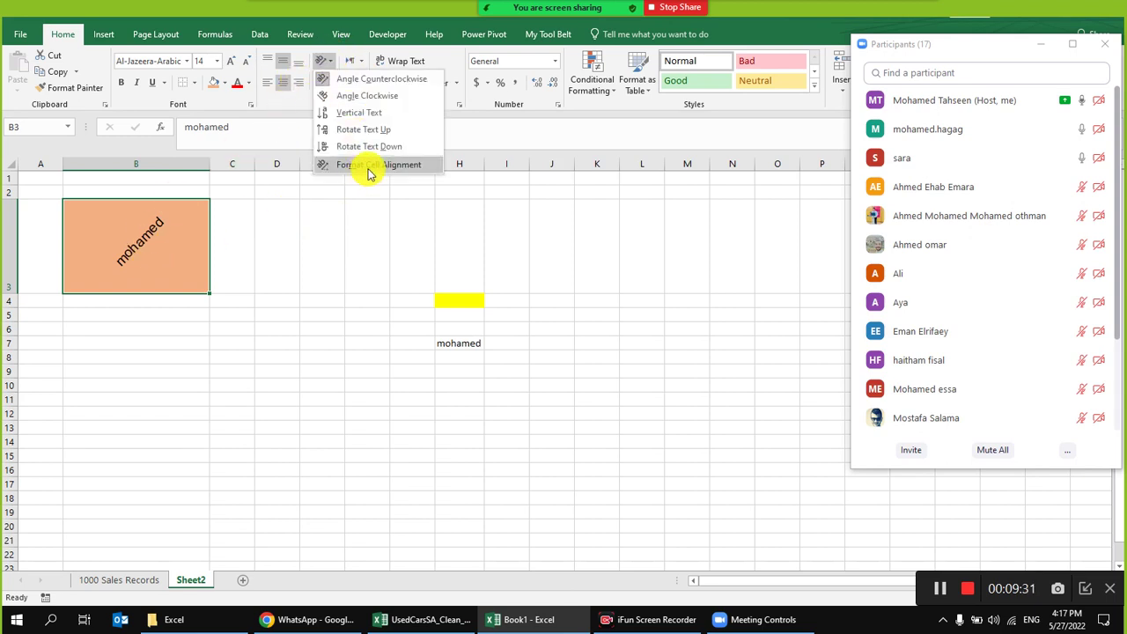
{"action": "left_click", "coordinate": [136, 259]}
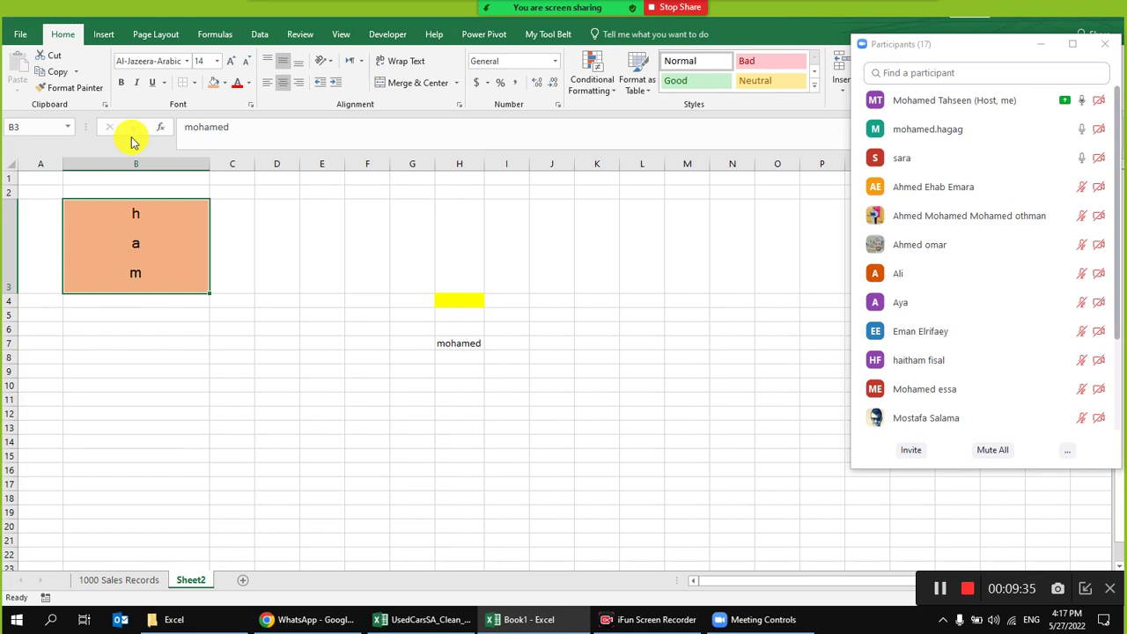
{"action": "left_click", "coordinate": [322, 247]}
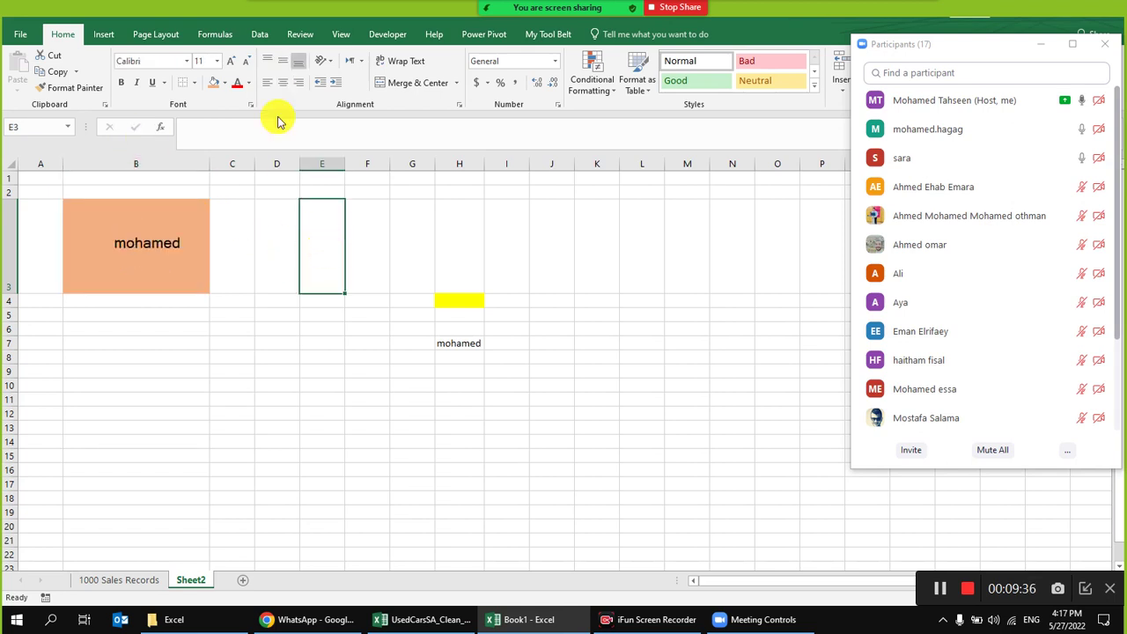
- Open and close the text direction choices, then select cell C3 beside the orange cell
{"action": "left_click", "coordinate": [360, 68]}
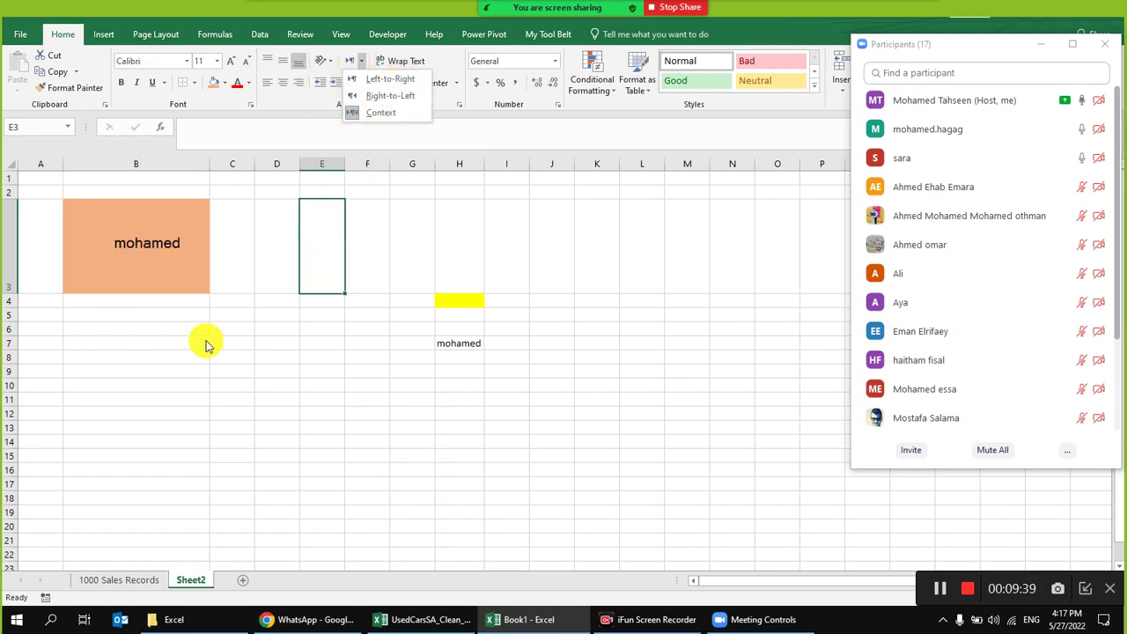
{"action": "left_click", "coordinate": [212, 243]}
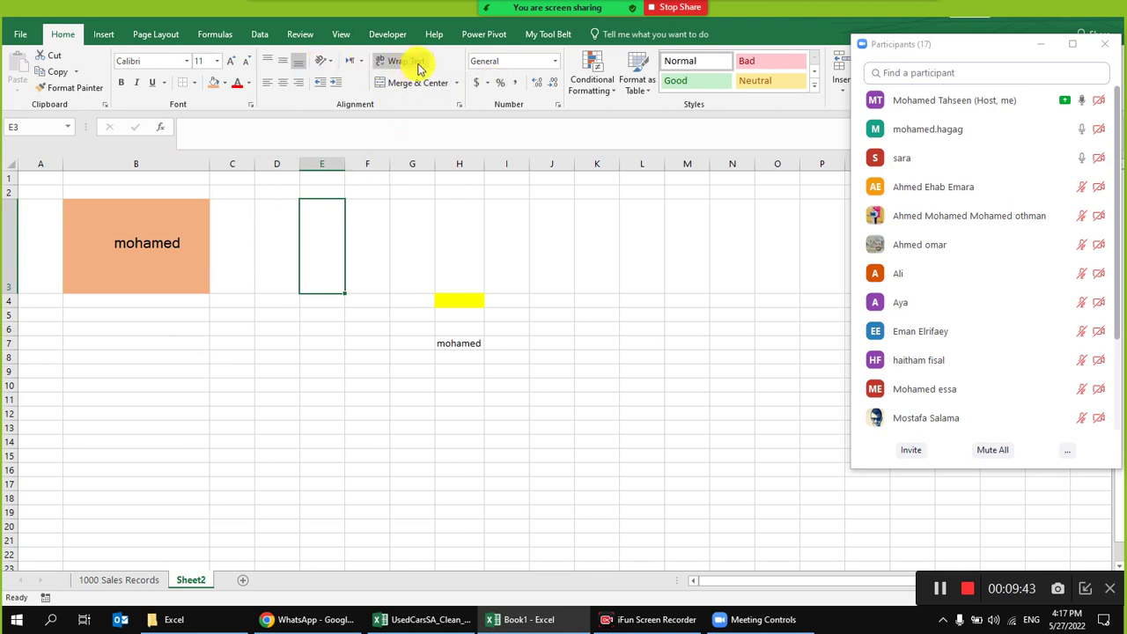
{"action": "left_click", "coordinate": [227, 250]}
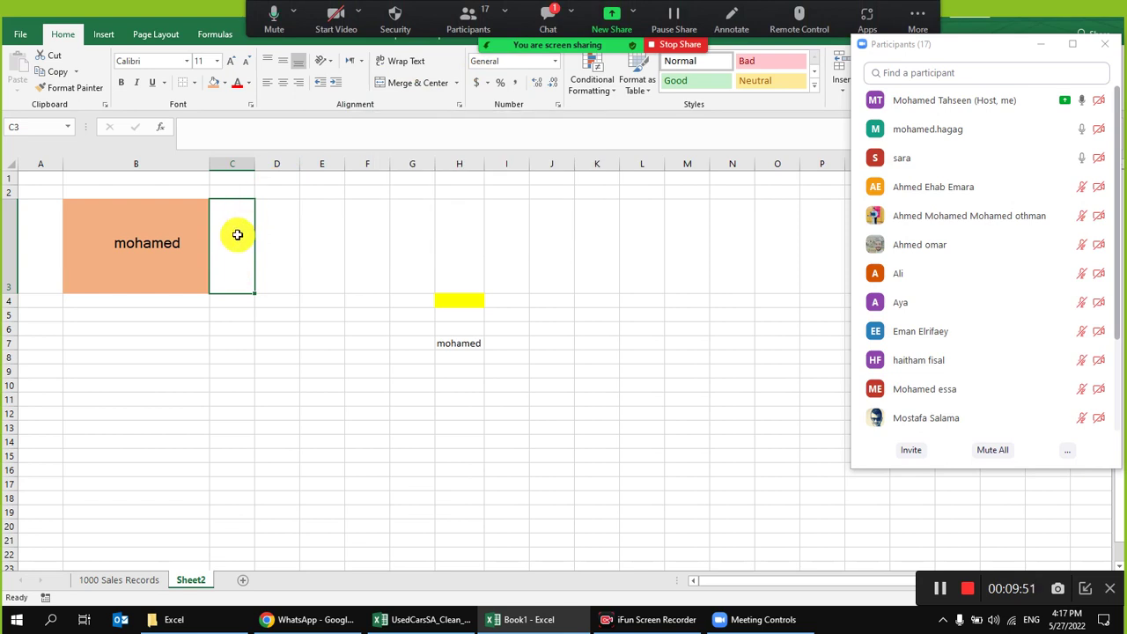
- Enter a short first name in cell C3
{"action": "type", "text": "mina"}
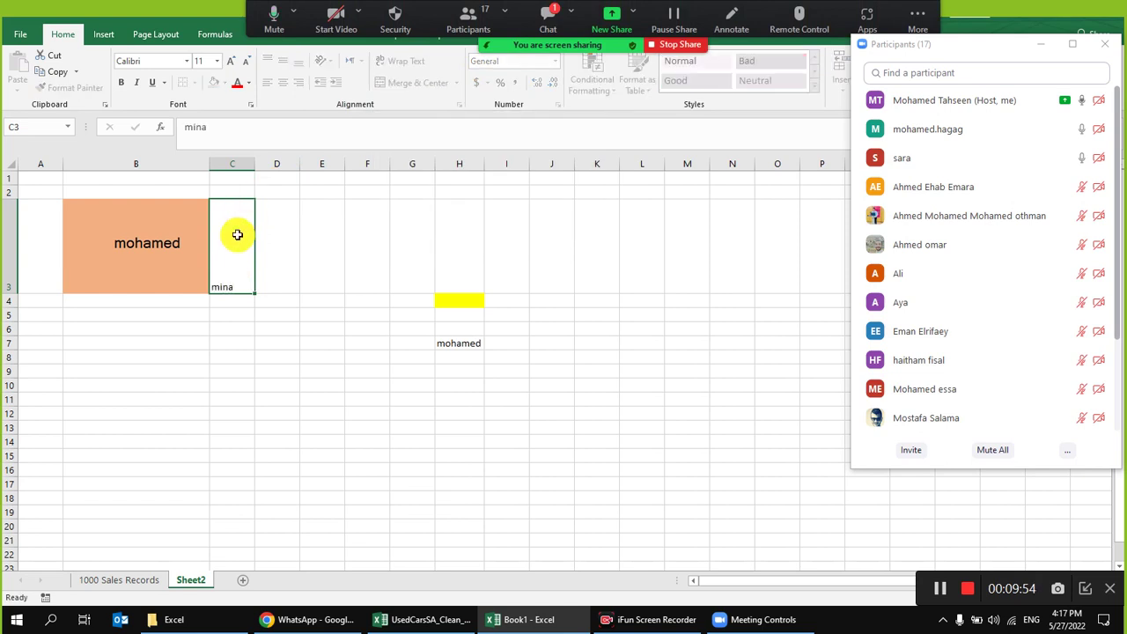
{"action": "key", "text": "Return"}
{"action": "left_click", "coordinate": [225, 236]}
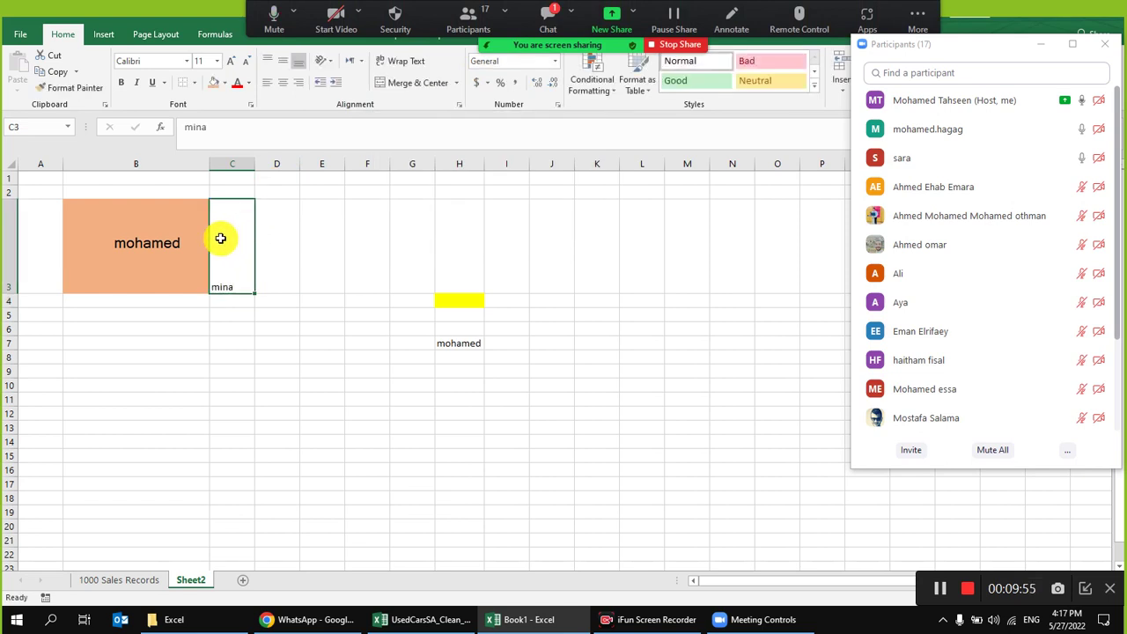
- Append a surname and the random letters 'dsjkfdskj' to the name in B3
{"action": "double_click", "coordinate": [195, 239]}
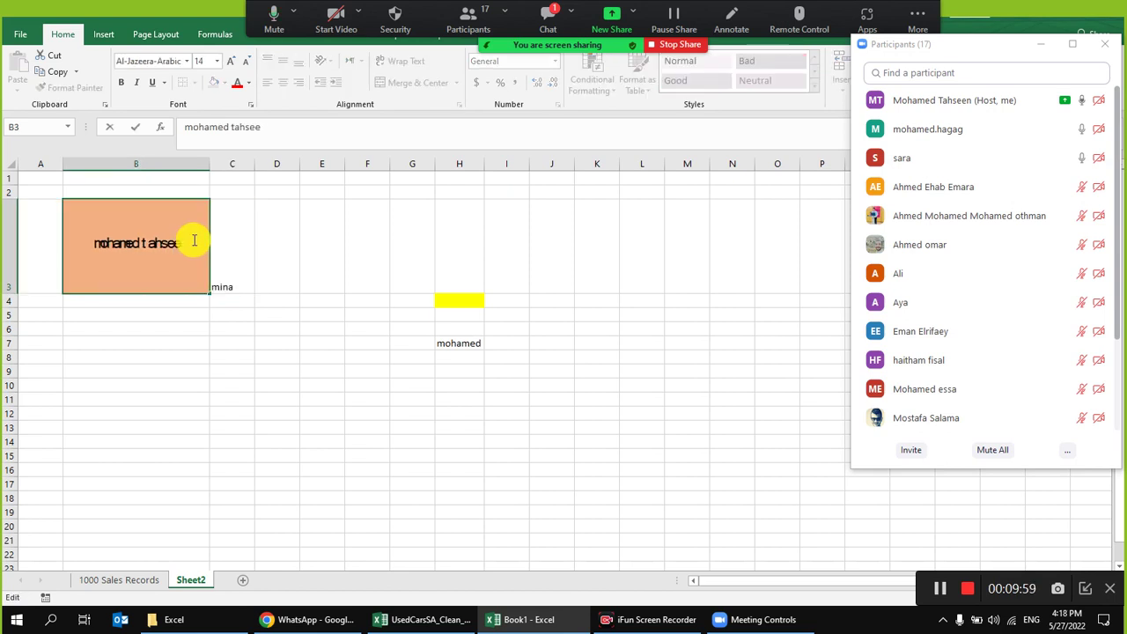
{"action": "type", "text": "tahseen dsj"}
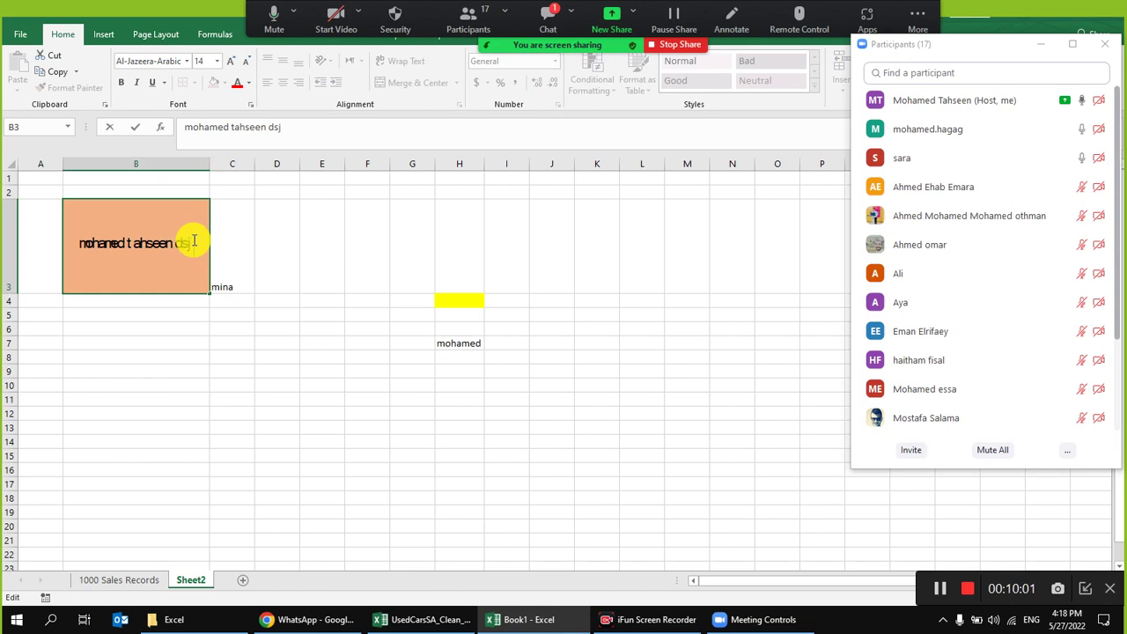
{"action": "type", "text": "kfdskj"}
{"action": "key", "text": "Return"}
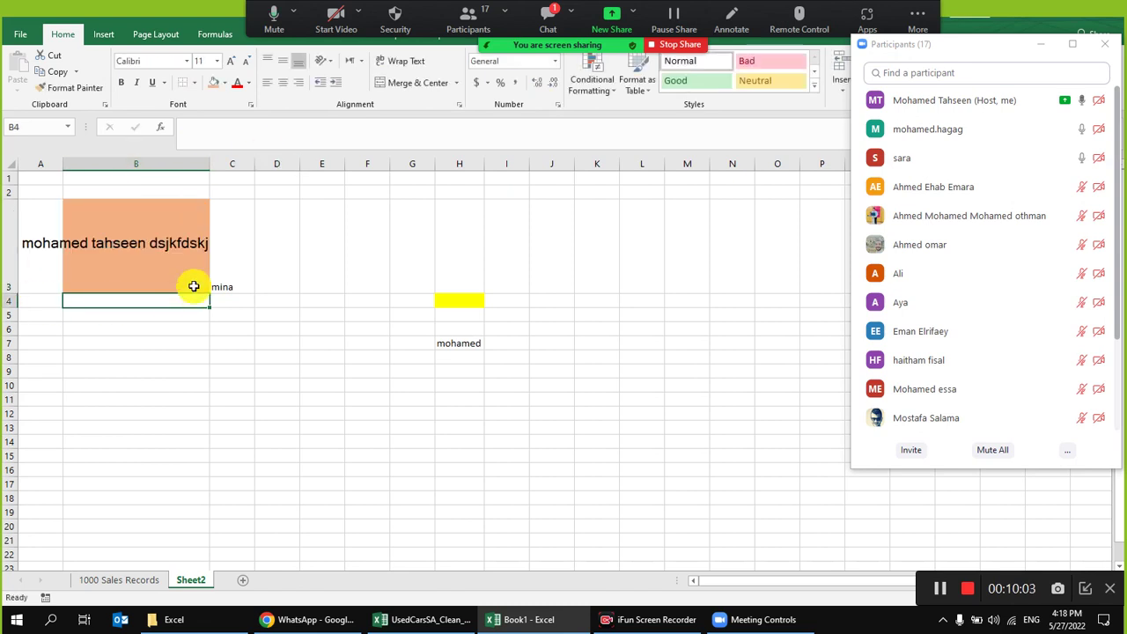
{"action": "left_click", "coordinate": [192, 244]}
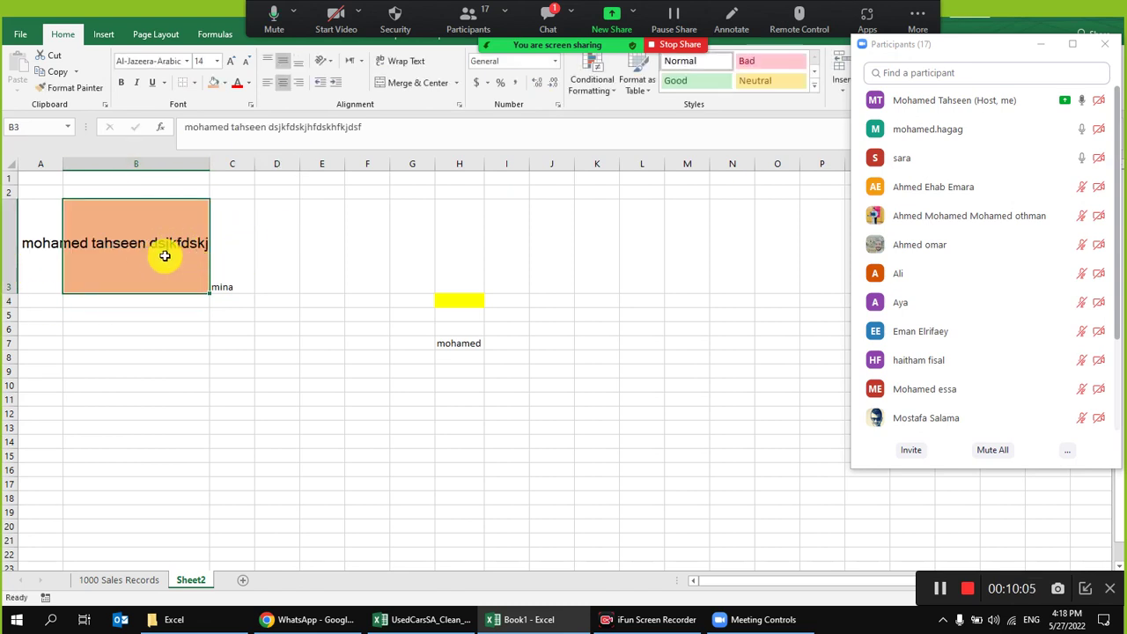
- Wrap B3's long text onto two lines, widen column B slightly, and open the Zoom chat
{"action": "left_click", "coordinate": [403, 67]}
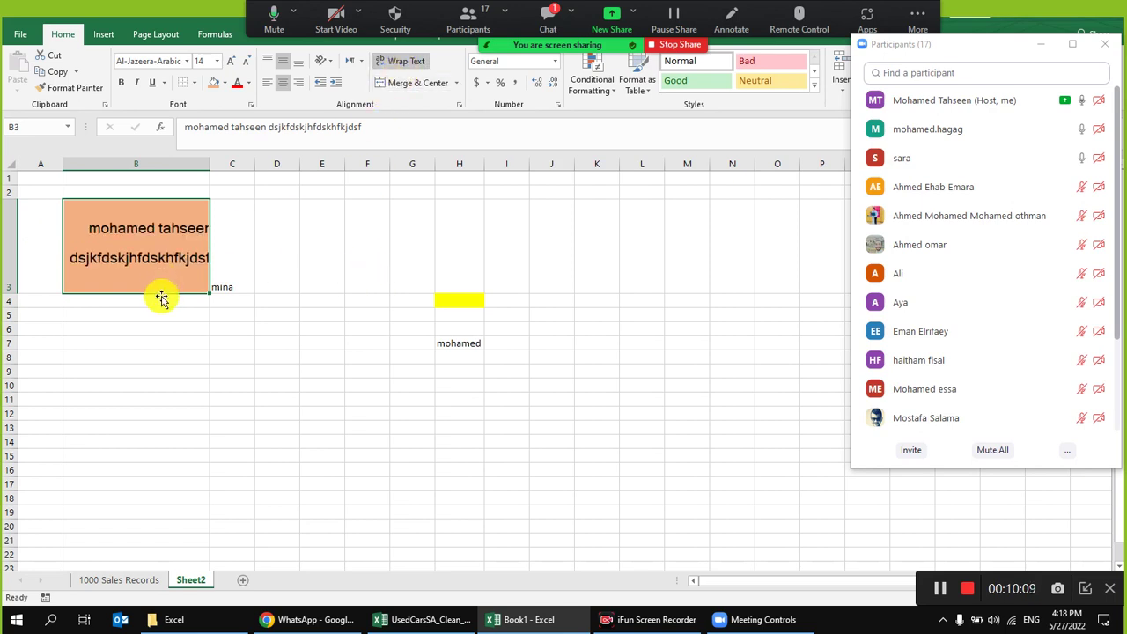
{"action": "left_click_drag", "start_coordinate": [210, 165], "coordinate": [232, 165]}
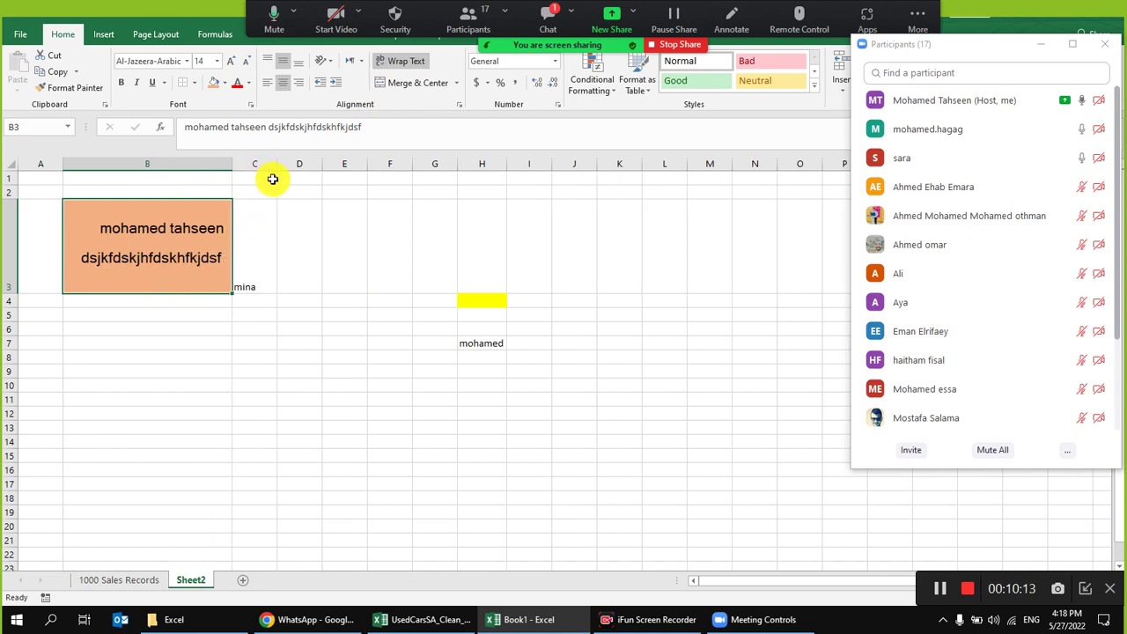
{"action": "left_click", "coordinate": [552, 35]}
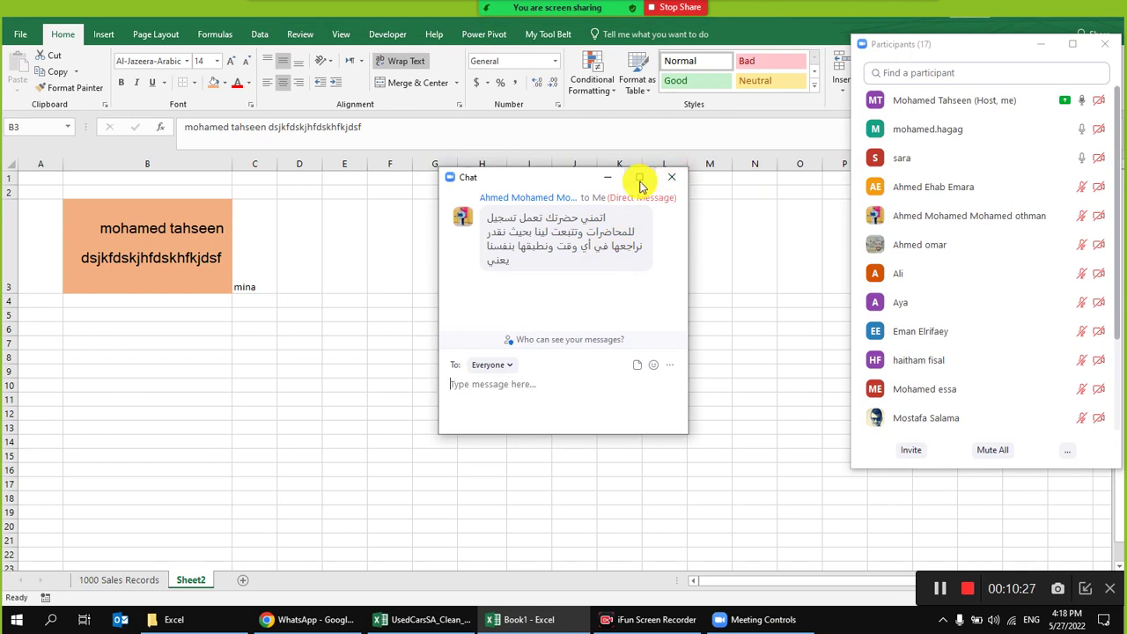
- Close the Zoom chat window and reselect cell B3 on the shared sheet
{"action": "left_click", "coordinate": [671, 180]}
{"action": "left_click", "coordinate": [149, 264]}
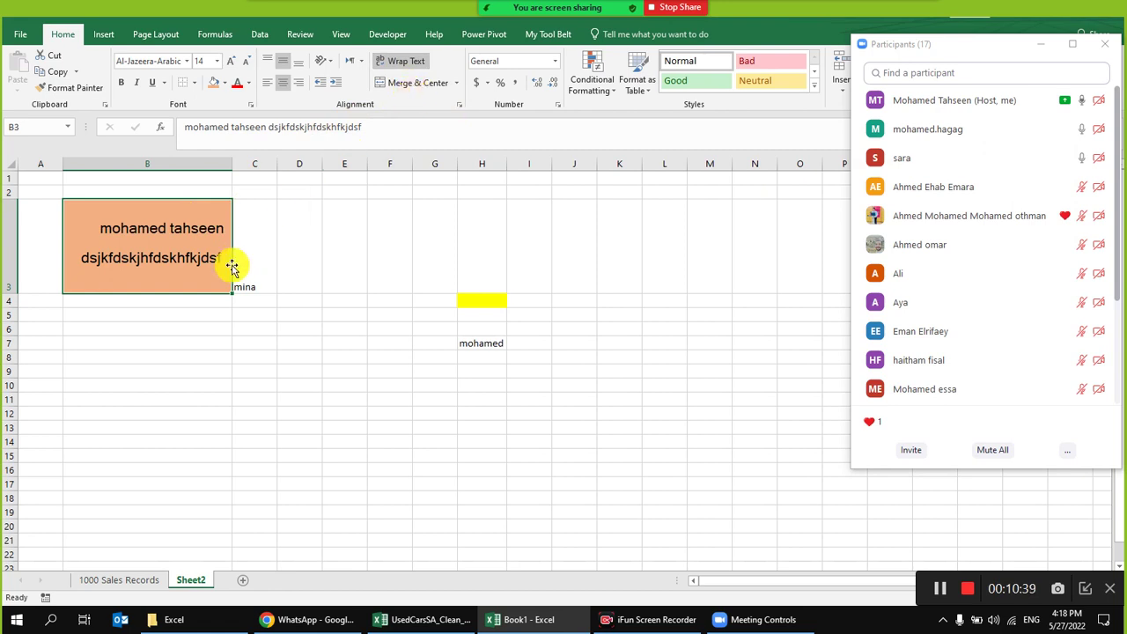
- Select B3 with its neighbouring cells and try Merge & Center, cancelling the warning
{"action": "left_click", "coordinate": [254, 316]}
{"action": "left_click", "coordinate": [124, 240]}
{"action": "mouse_move", "coordinate": [124, 241]}
{"action": "left_mouse_down"}
{"action": "mouse_move", "coordinate": [252, 246]}
{"action": "mouse_move", "coordinate": [126, 254]}
{"action": "left_mouse_up"}
{"action": "mouse_move", "coordinate": [254, 255]}
{"action": "left_mouse_down"}
{"action": "mouse_move", "coordinate": [126, 226]}
{"action": "mouse_move", "coordinate": [156, 232]}
{"action": "left_mouse_up"}
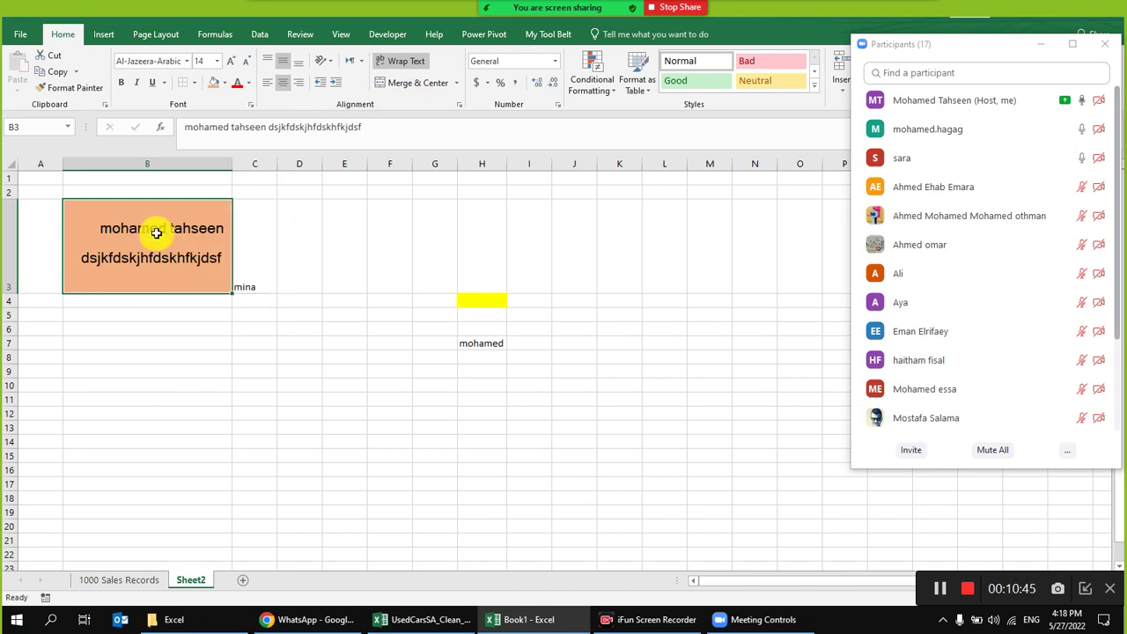
{"action": "left_click", "coordinate": [254, 249]}
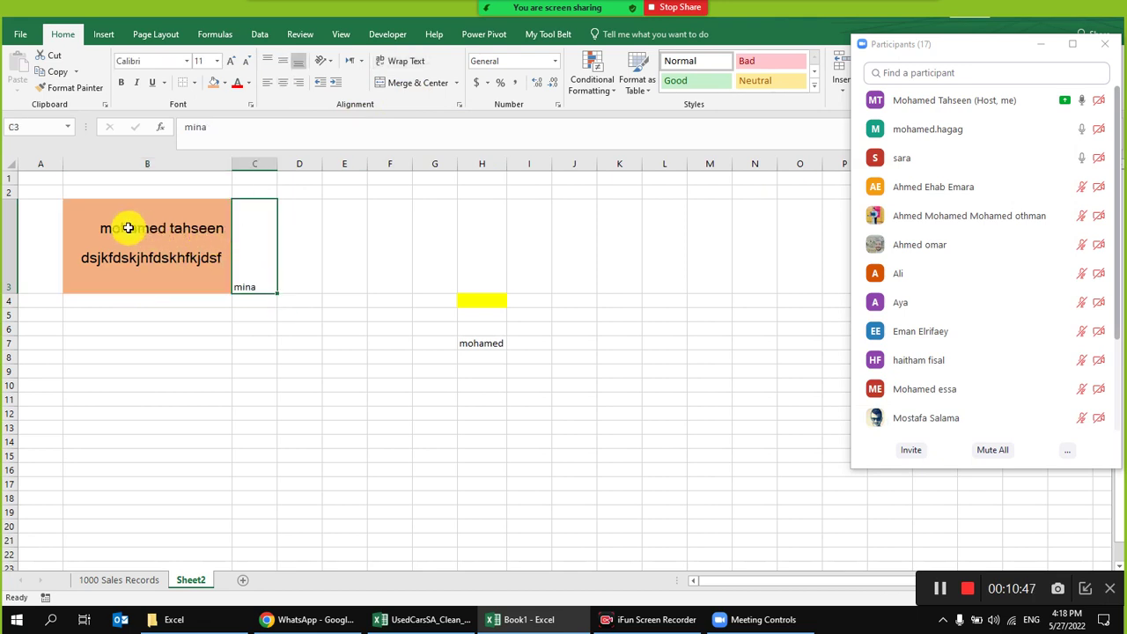
{"action": "left_click_drag", "start_coordinate": [91, 226], "coordinate": [374, 253]}
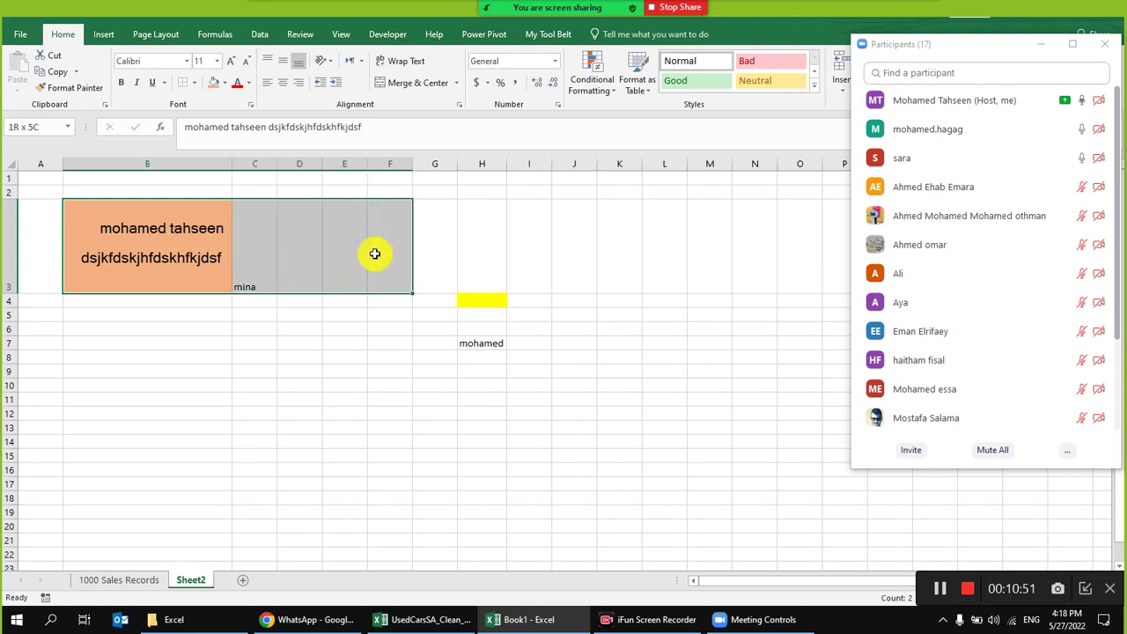
{"action": "left_click", "coordinate": [413, 81]}
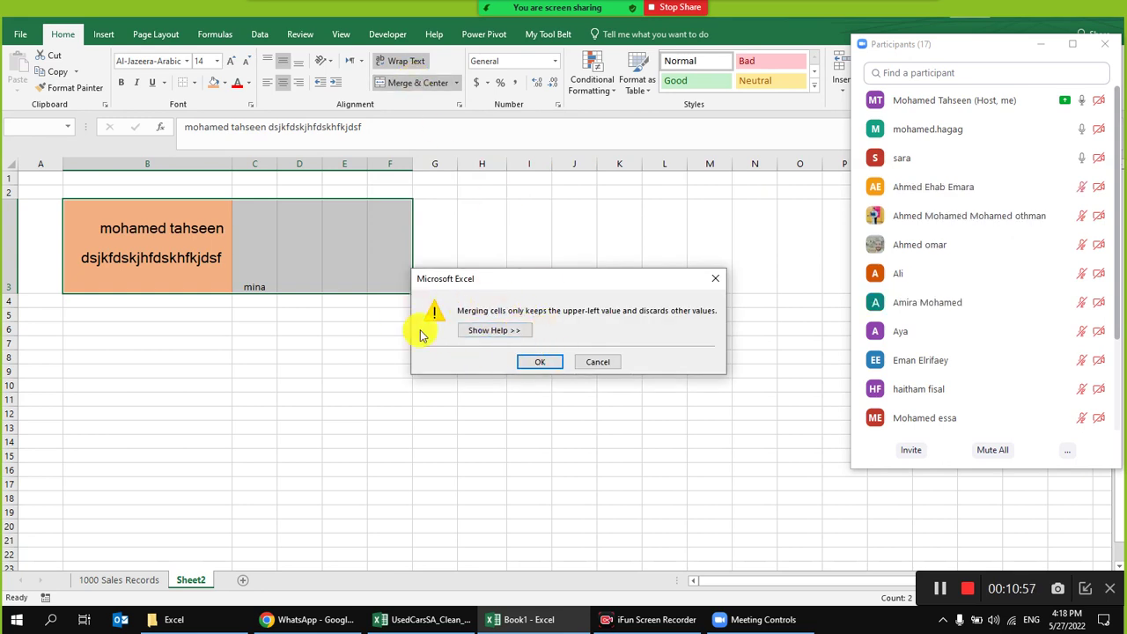
{"action": "left_click", "coordinate": [598, 361]}
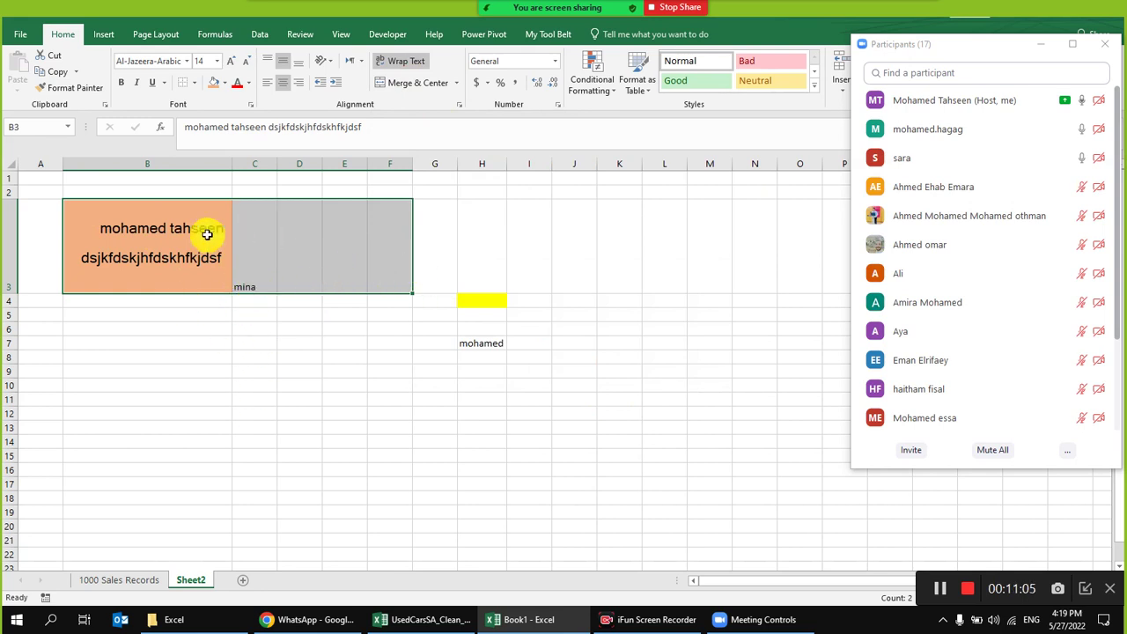
- Merge B3:F3, accepting the warning, then undo the merge
{"action": "left_click", "coordinate": [419, 85]}
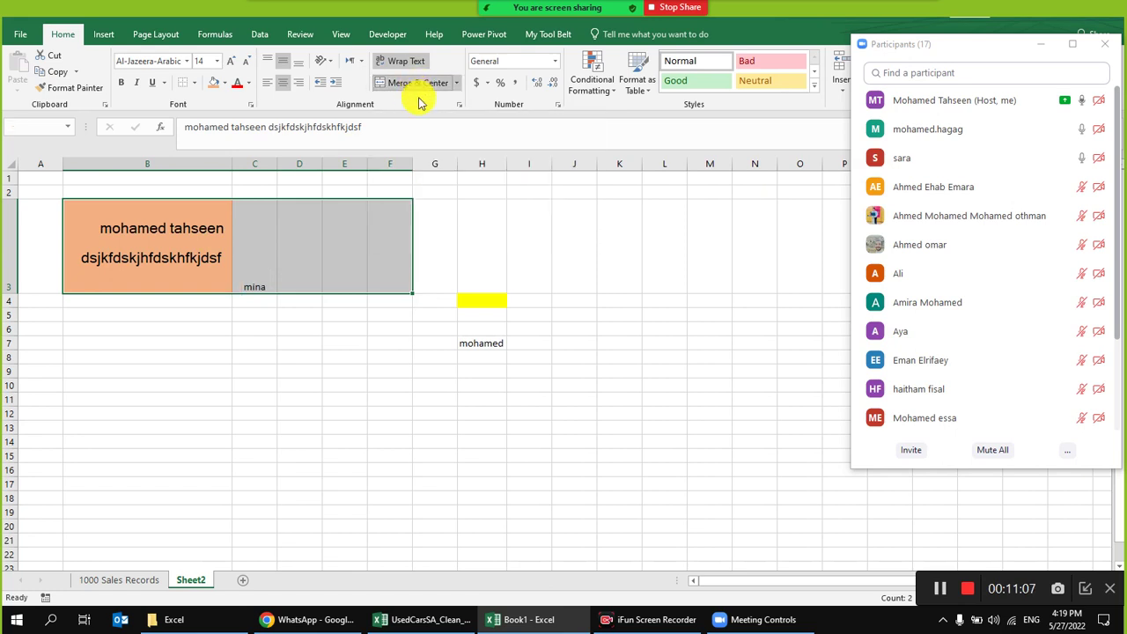
{"action": "left_click", "coordinate": [551, 367]}
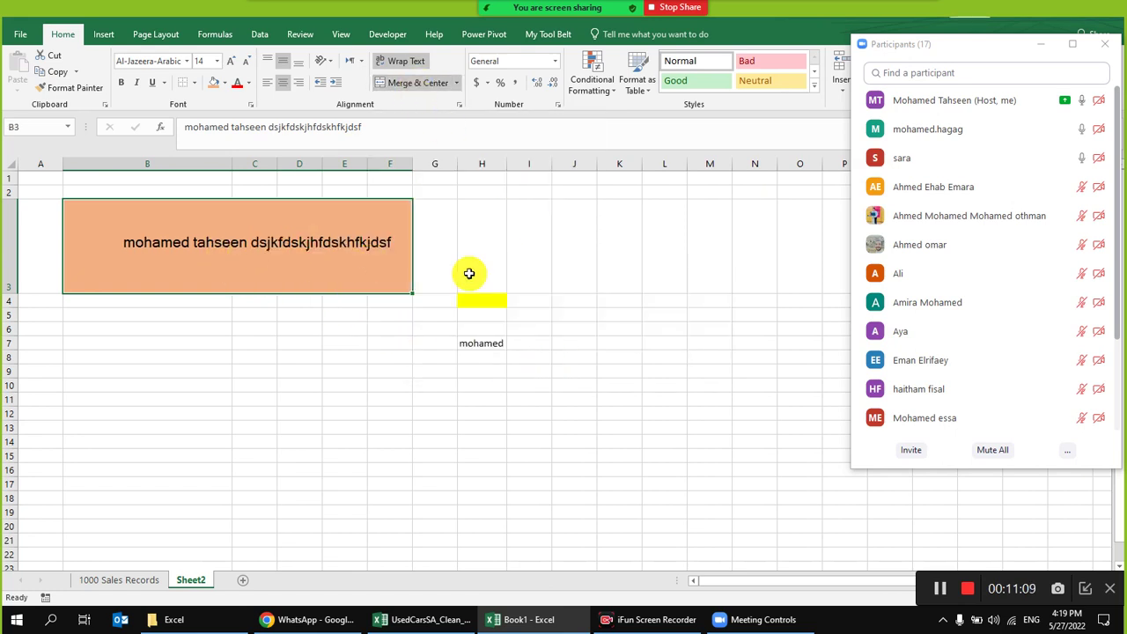
{"action": "triple_click", "coordinate": [338, 245]}
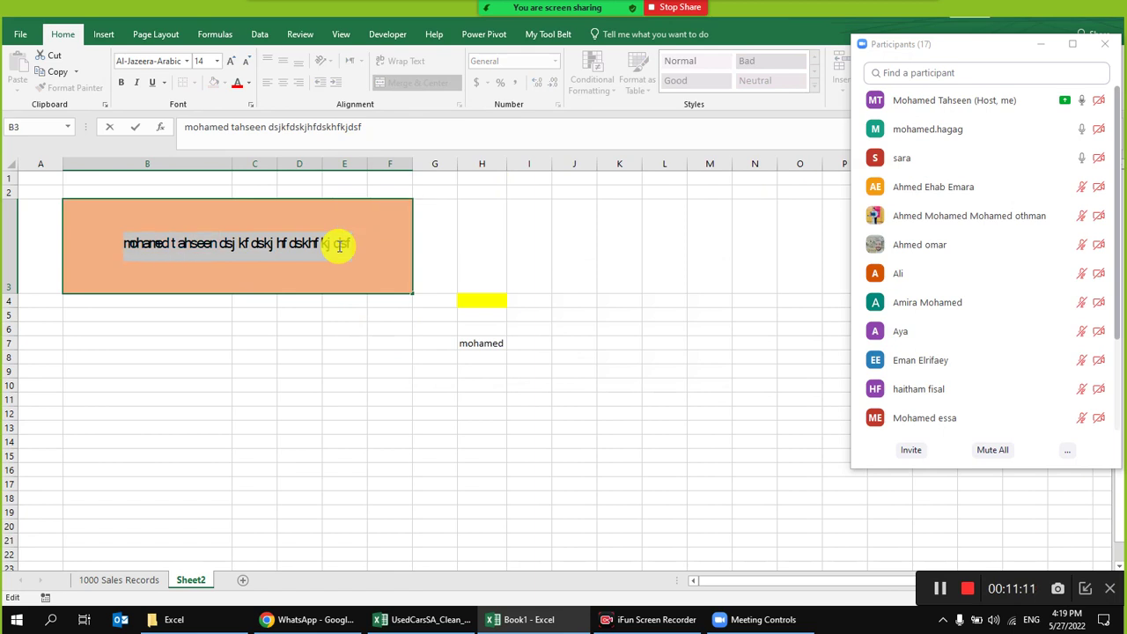
{"action": "left_click", "coordinate": [339, 245]}
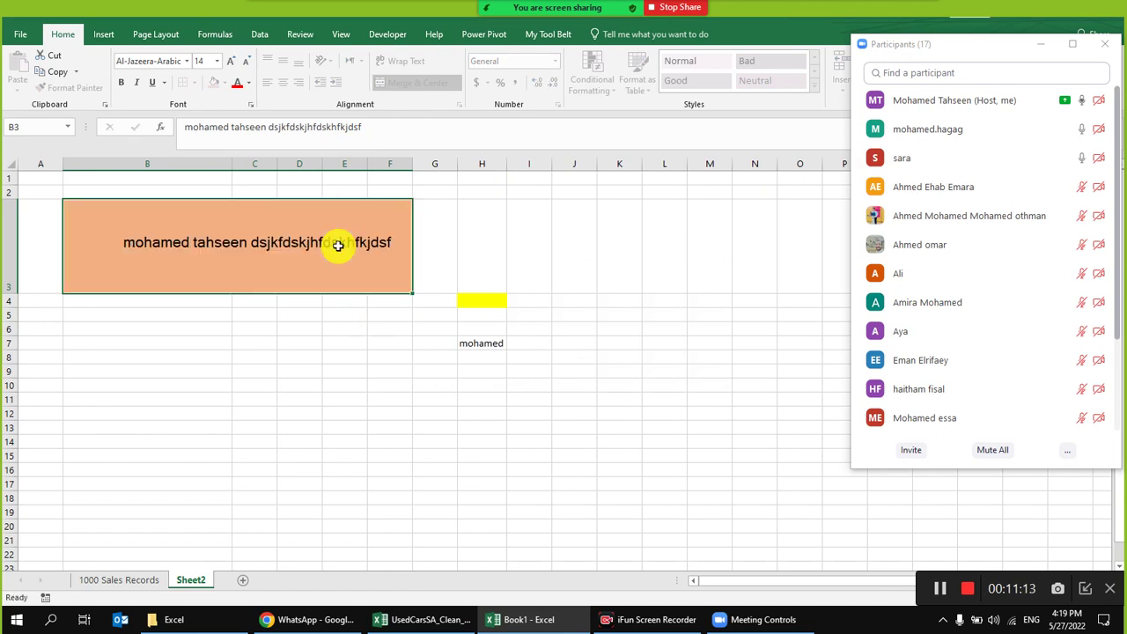
{"action": "left_click", "coordinate": [348, 344]}
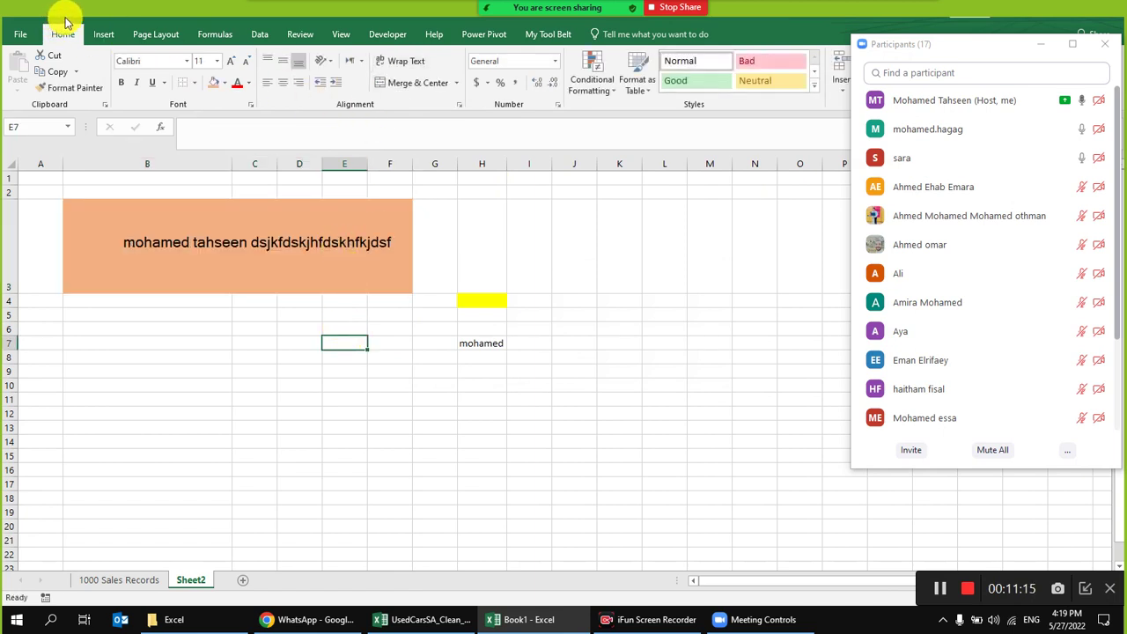
{"action": "key", "text": "ctrl+z"}
- Merge B3:G3 twice, undoing each time, so B3 stays unmerged; select D3
{"action": "left_click", "coordinate": [247, 226]}
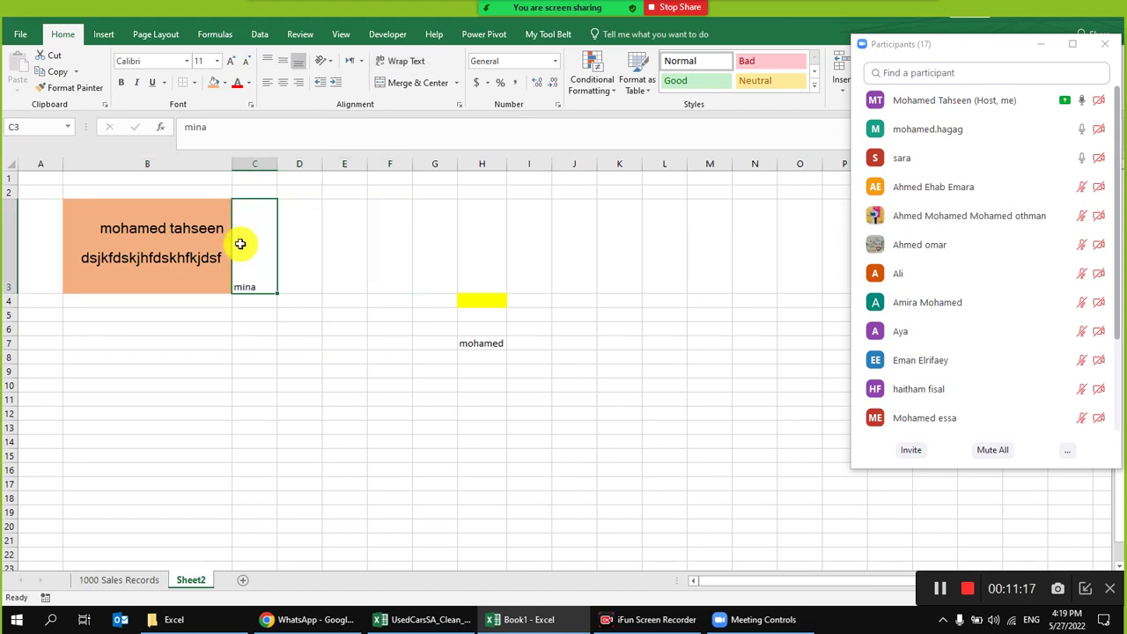
{"action": "left_click_drag", "start_coordinate": [146, 243], "coordinate": [433, 249]}
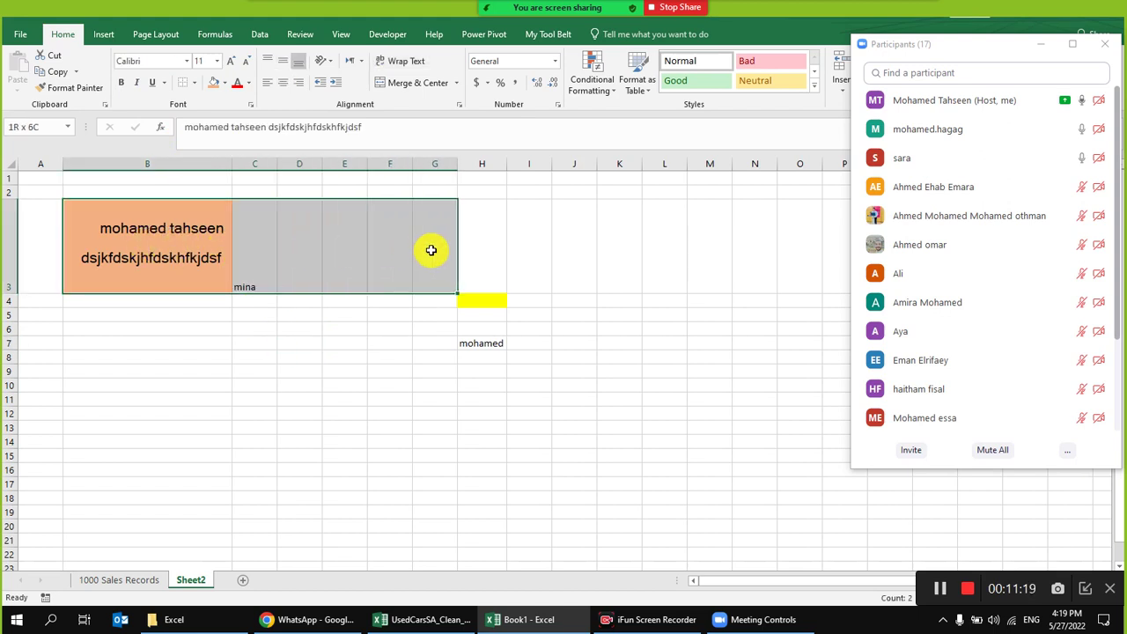
{"action": "left_click", "coordinate": [421, 92]}
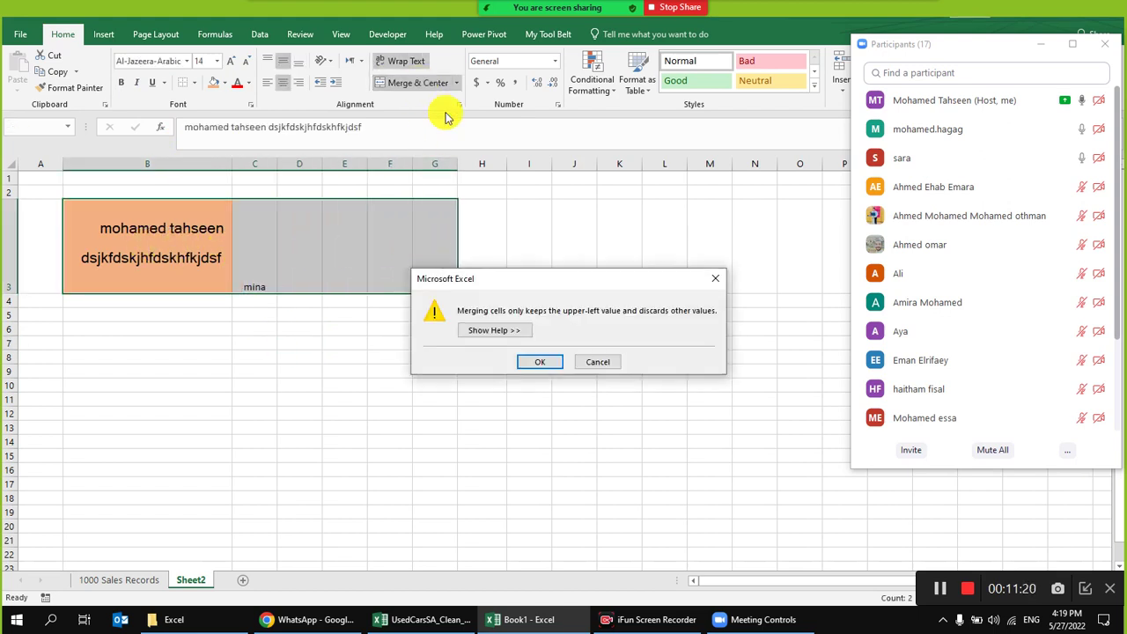
{"action": "left_click", "coordinate": [546, 362]}
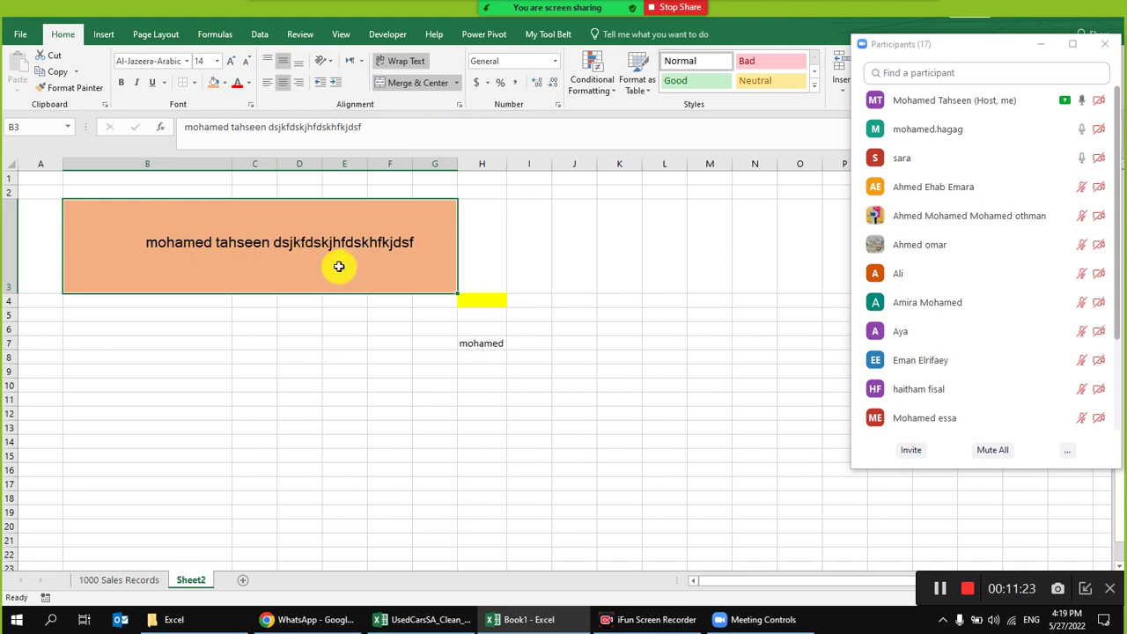
{"action": "key", "text": "ctrl+z"}
{"action": "left_click", "coordinate": [264, 262]}
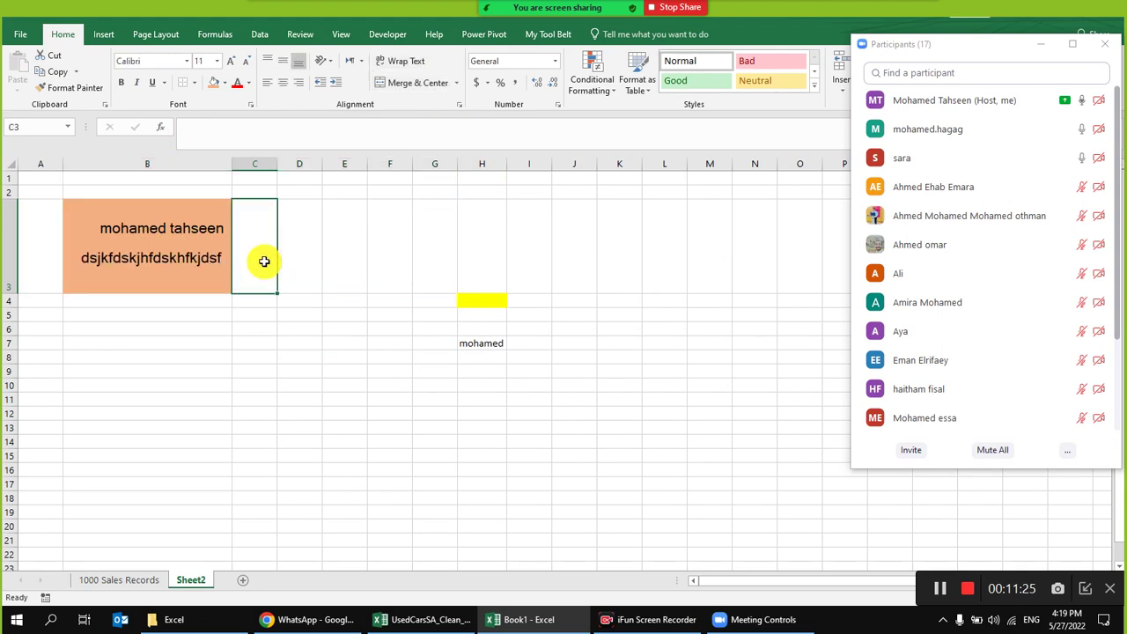
{"action": "left_click_drag", "start_coordinate": [190, 256], "coordinate": [420, 244]}
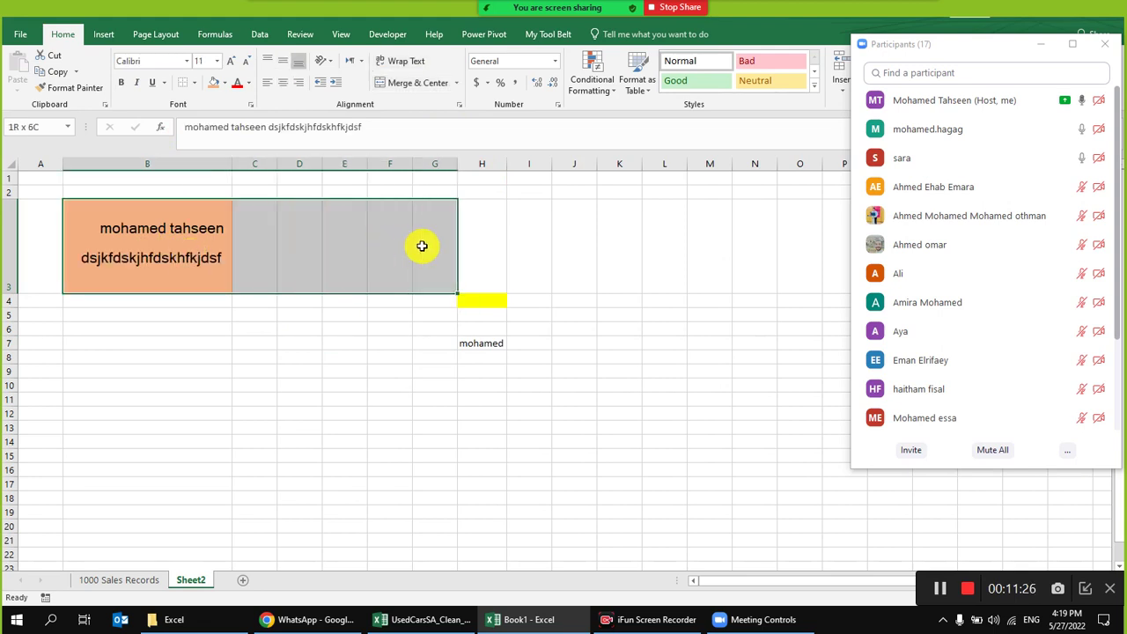
{"action": "left_click", "coordinate": [431, 82]}
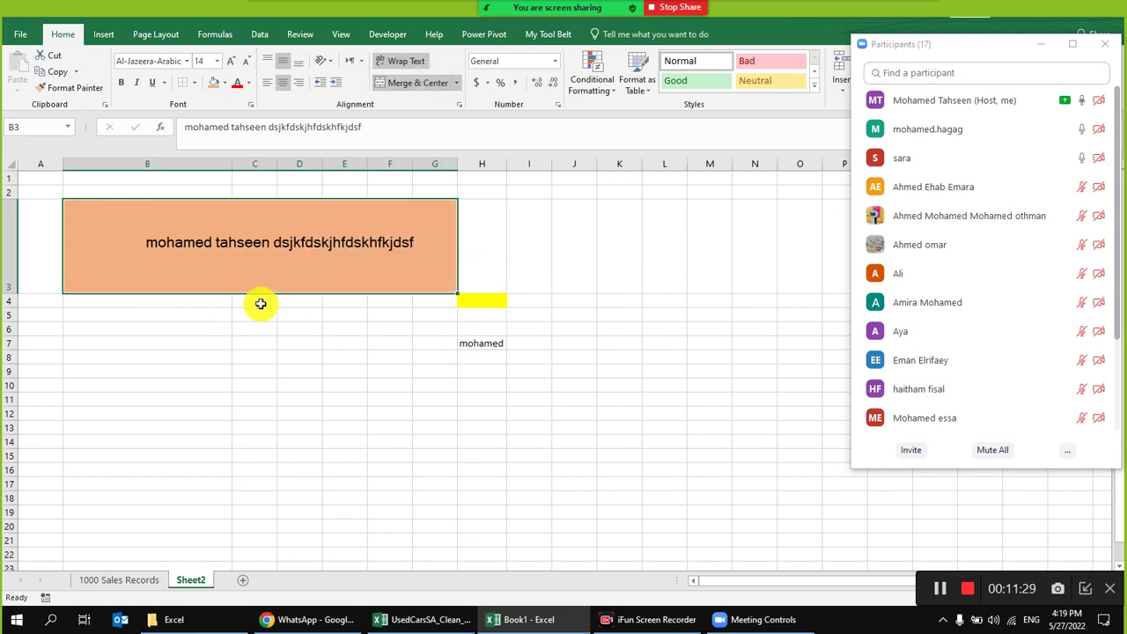
{"action": "key", "text": "ctrl+z"}
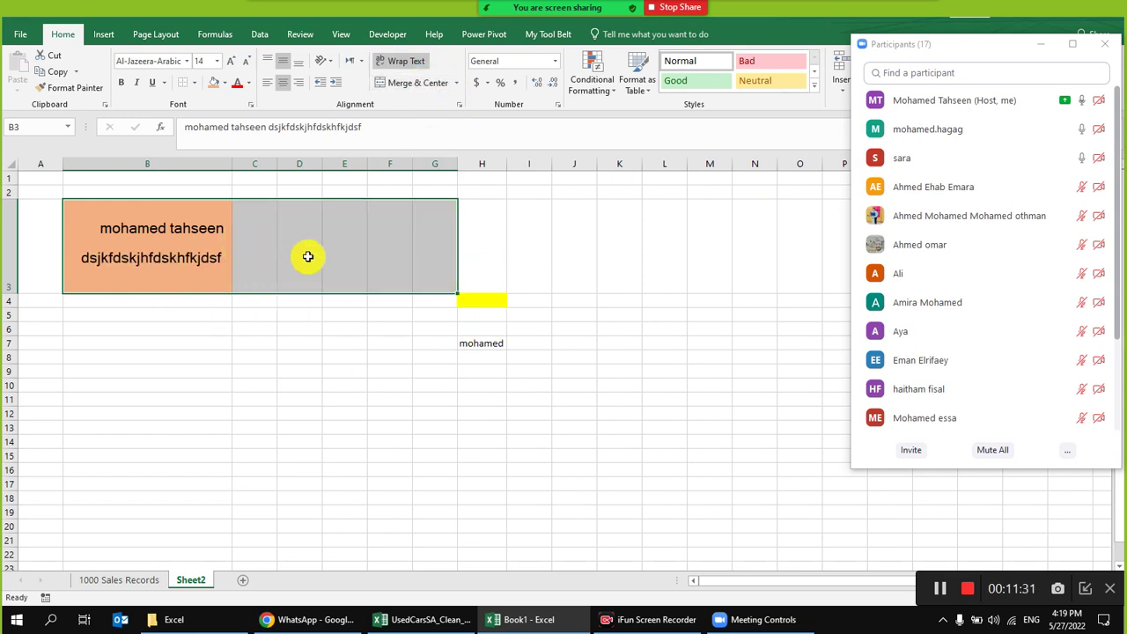
{"action": "left_click", "coordinate": [313, 265]}
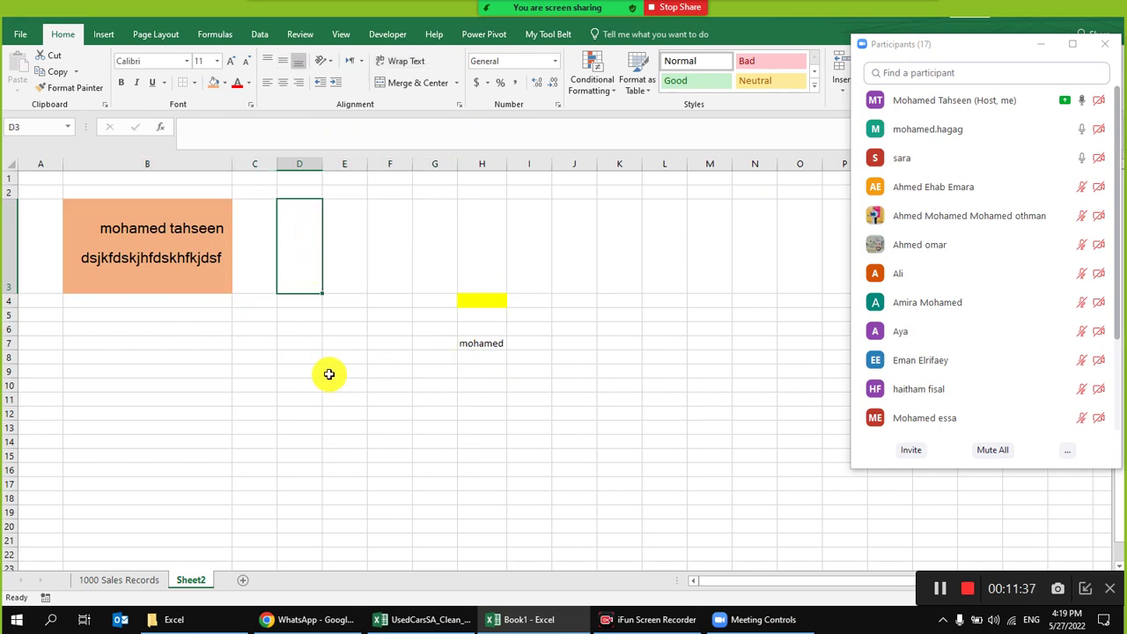
- Empty cell B3 of its wrapped text, keeping only its light orange fill
{"action": "left_click", "coordinate": [556, 62]}
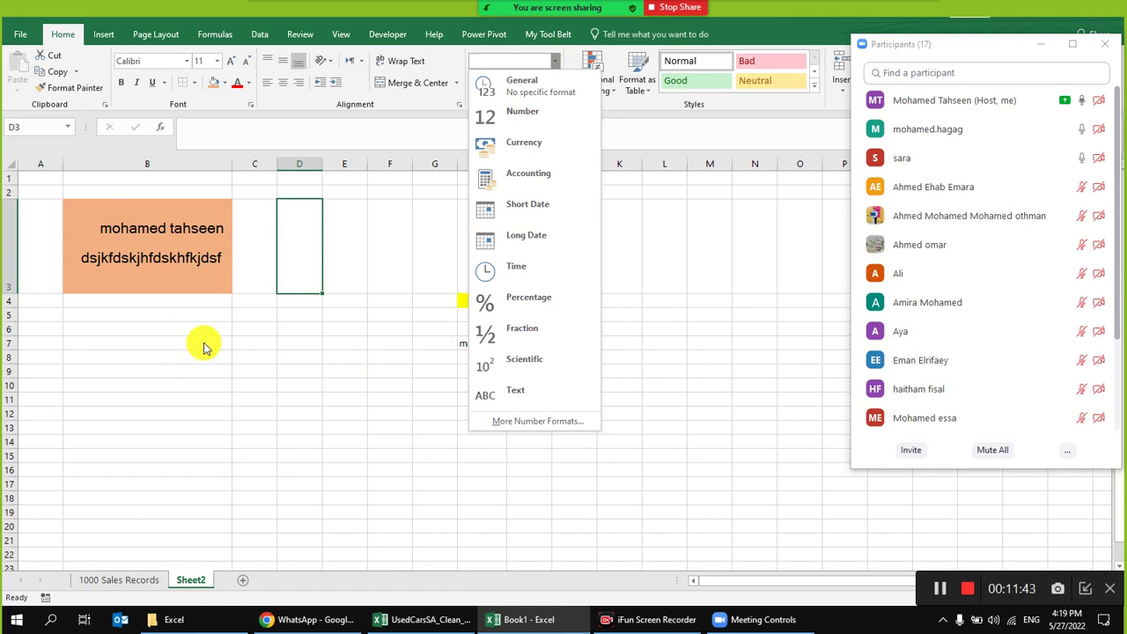
{"action": "left_click", "coordinate": [237, 323]}
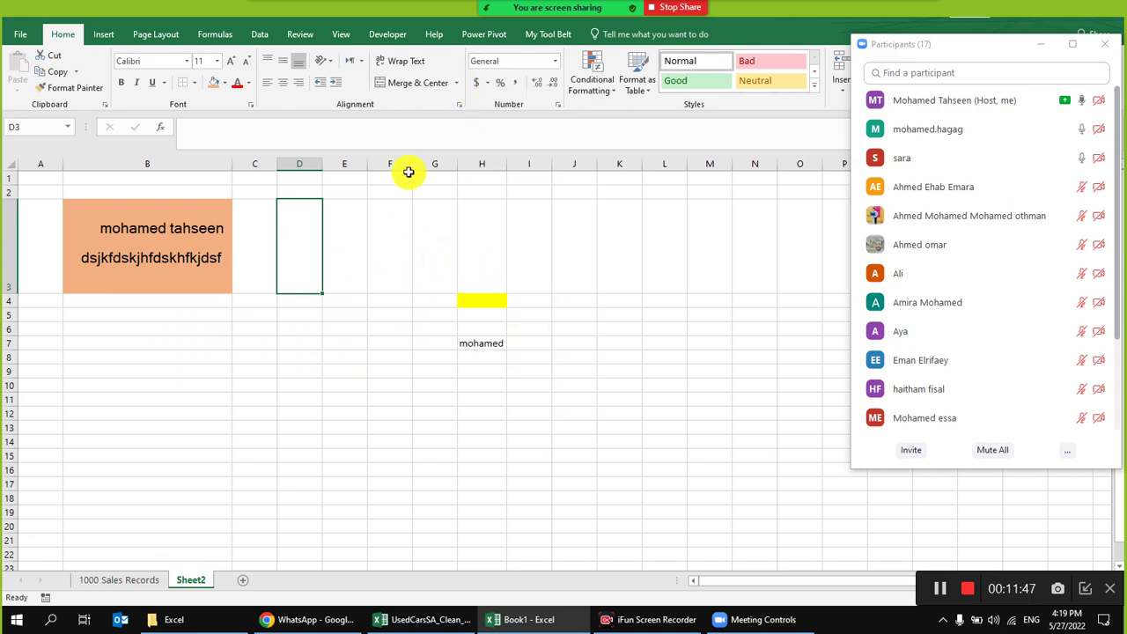
{"action": "left_click", "coordinate": [215, 238]}
{"action": "key", "text": "Delete"}
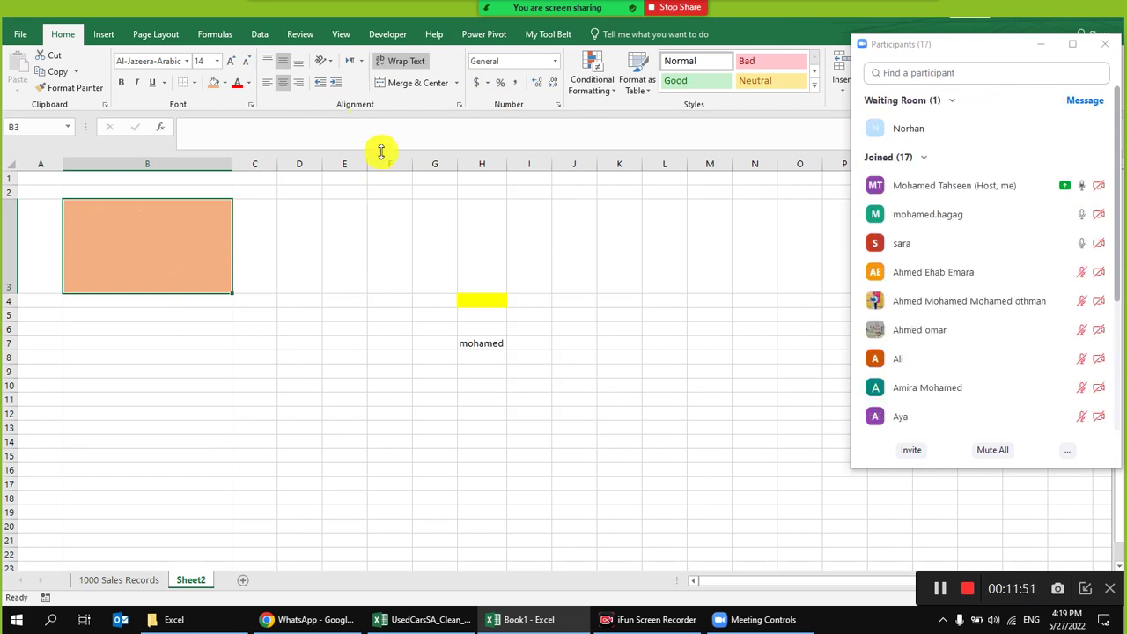
- Enter 12345 in B3, format it as Number with two decimals, and admit the waiting participant
{"action": "left_click", "coordinate": [557, 69]}
{"action": "left_click", "coordinate": [556, 69]}
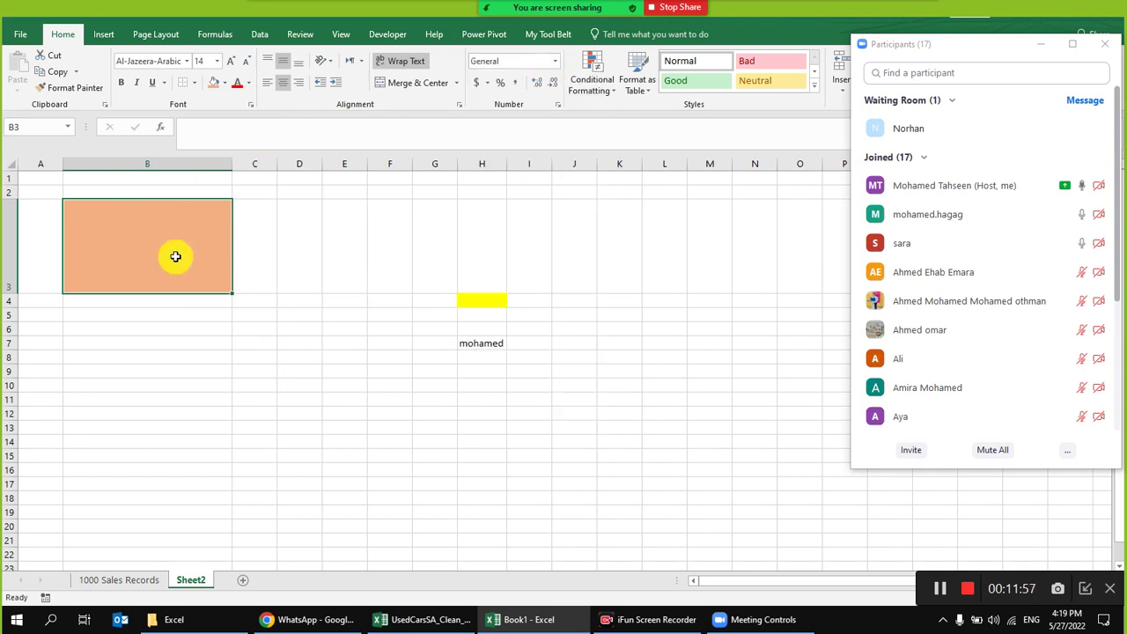
{"action": "type", "text": "12345"}
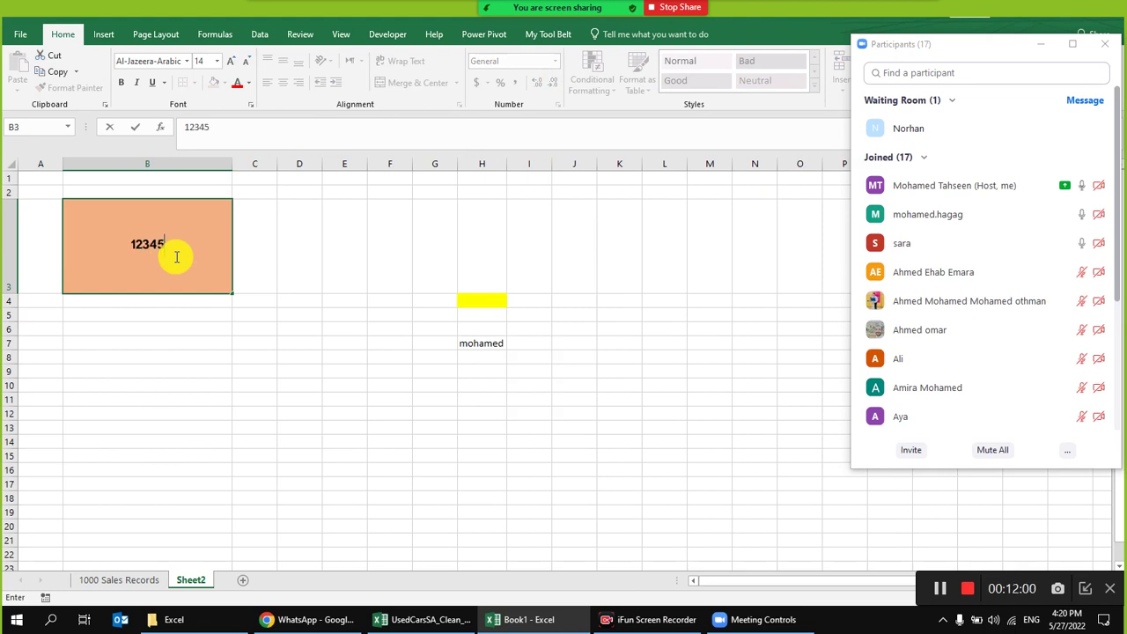
{"action": "key", "text": "Return"}
{"action": "left_click", "coordinate": [175, 254]}
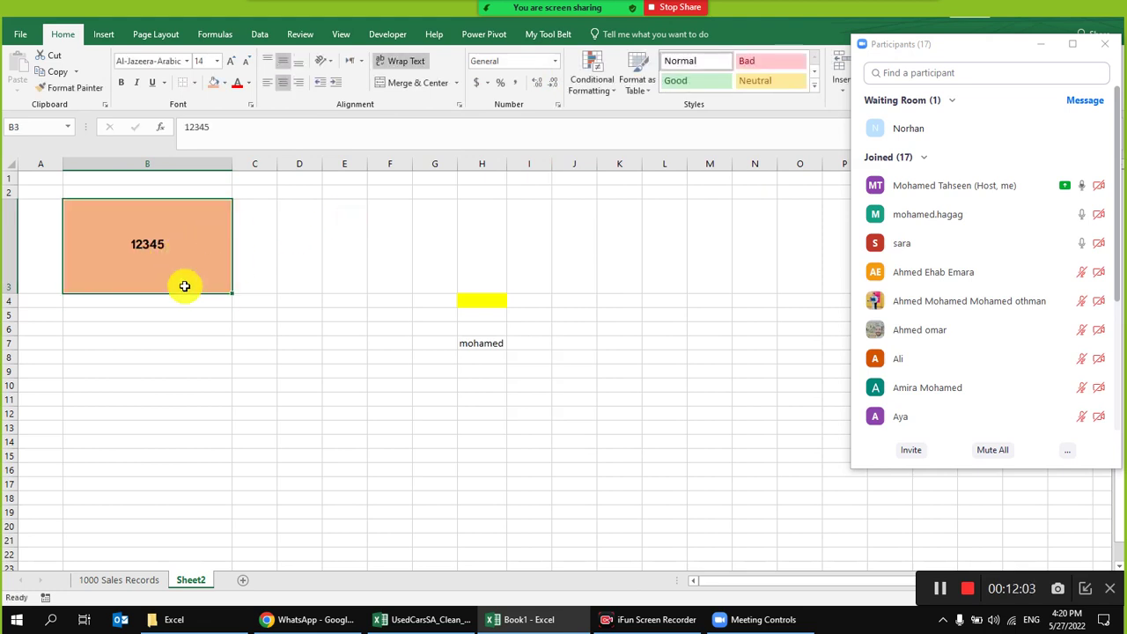
{"action": "left_click", "coordinate": [553, 61]}
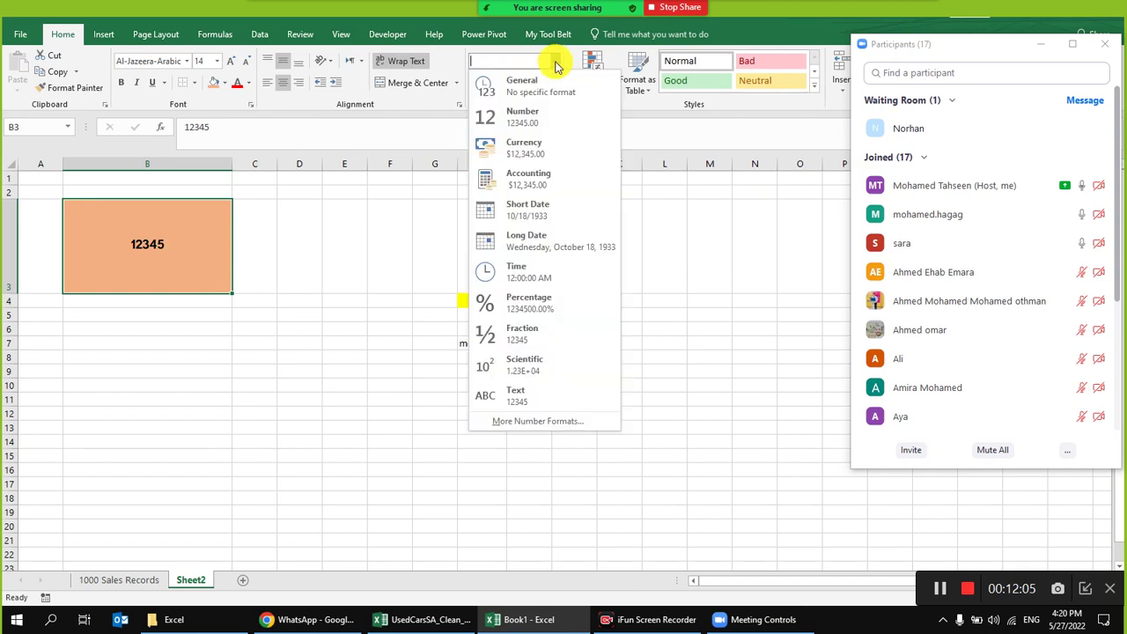
{"action": "left_click", "coordinate": [535, 119]}
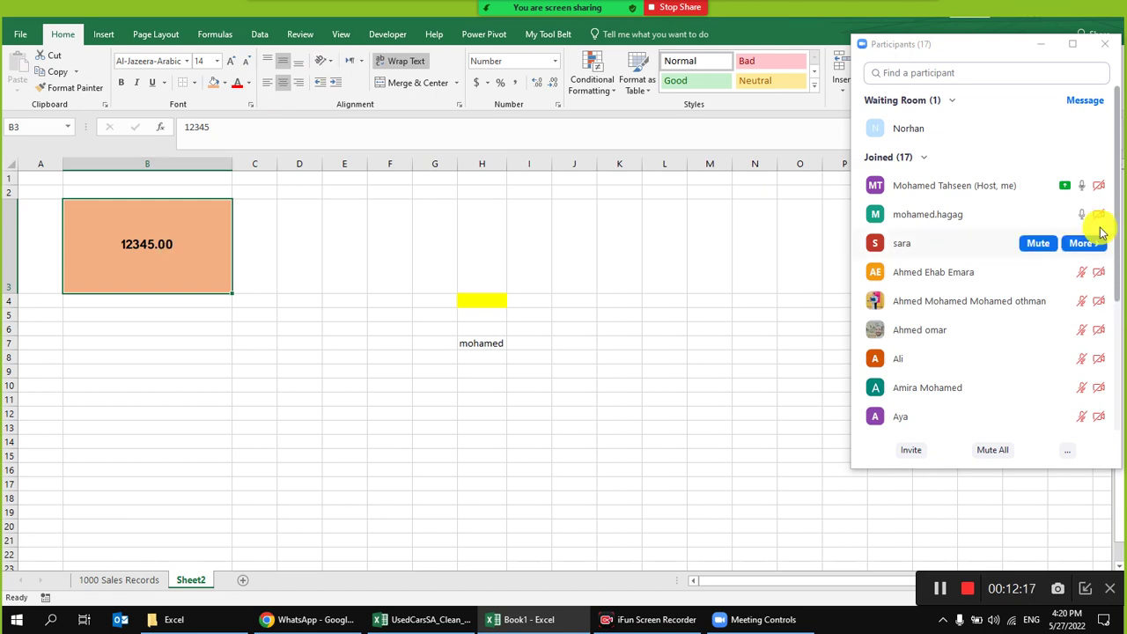
{"action": "left_click", "coordinate": [1068, 132]}
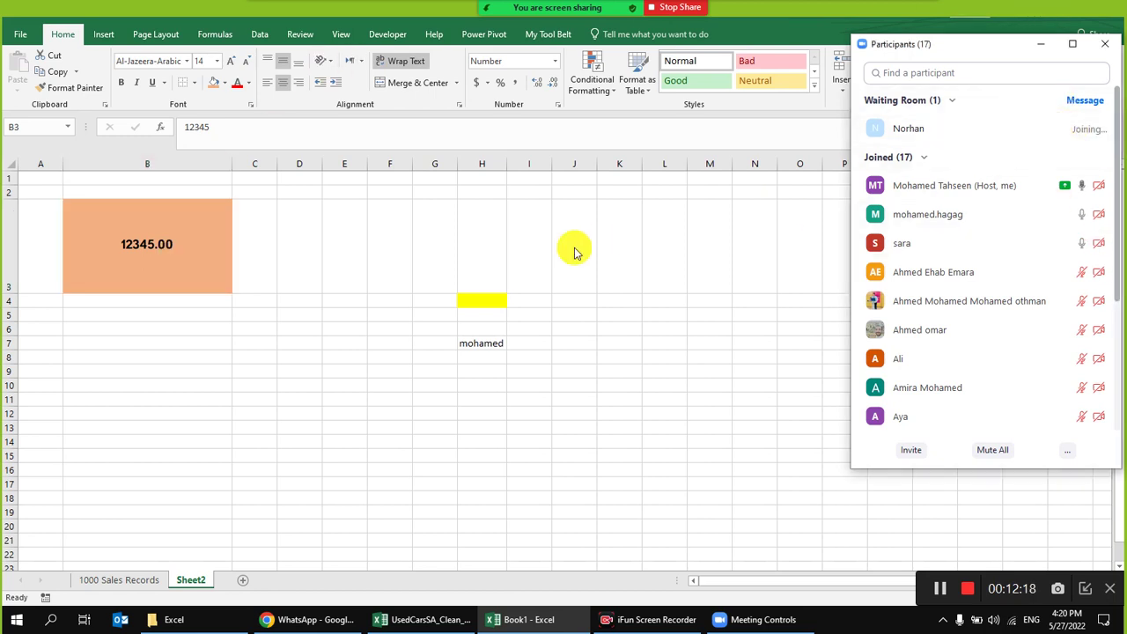
- Cycle B3 through Currency, Short Date, Time and Fraction formats, then back to General
{"action": "left_click", "coordinate": [185, 236]}
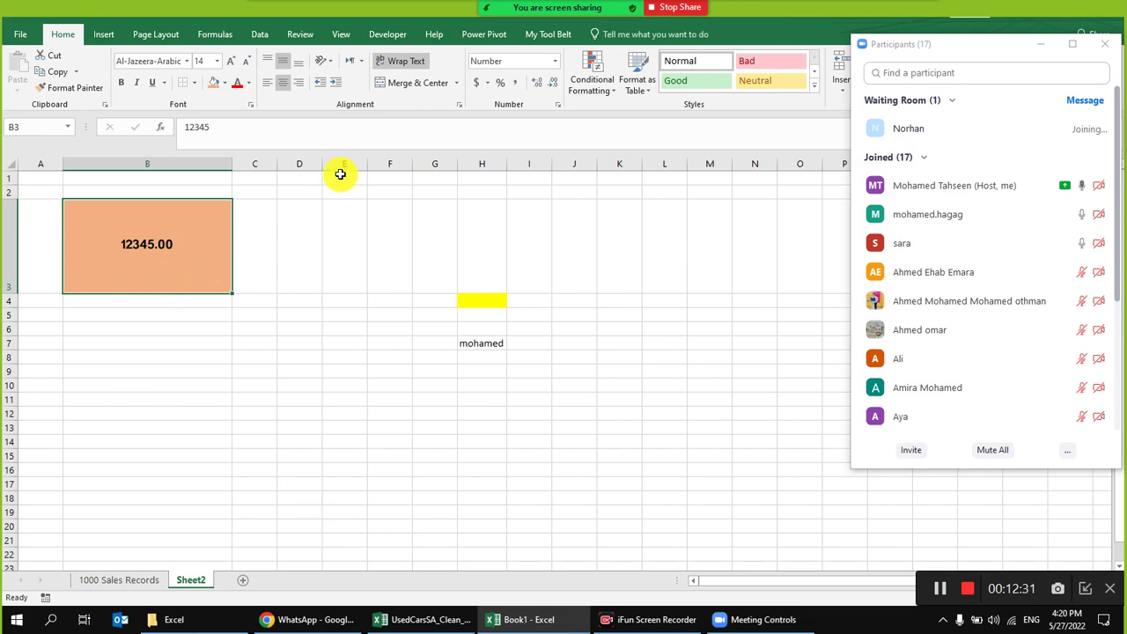
{"action": "left_click", "coordinate": [556, 61]}
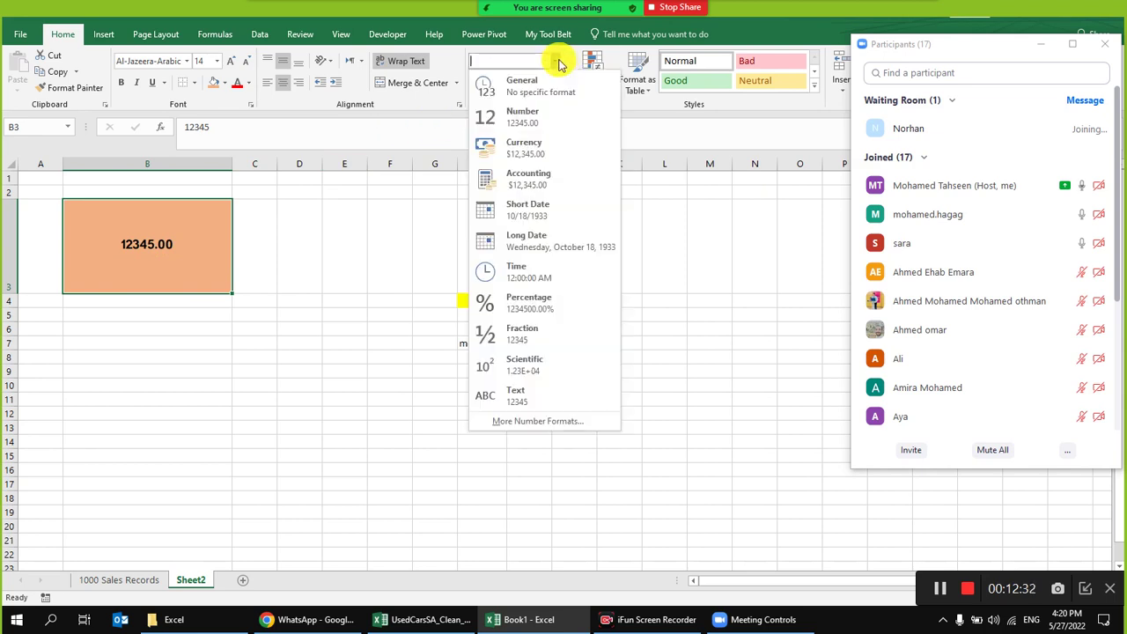
{"action": "left_click", "coordinate": [539, 148]}
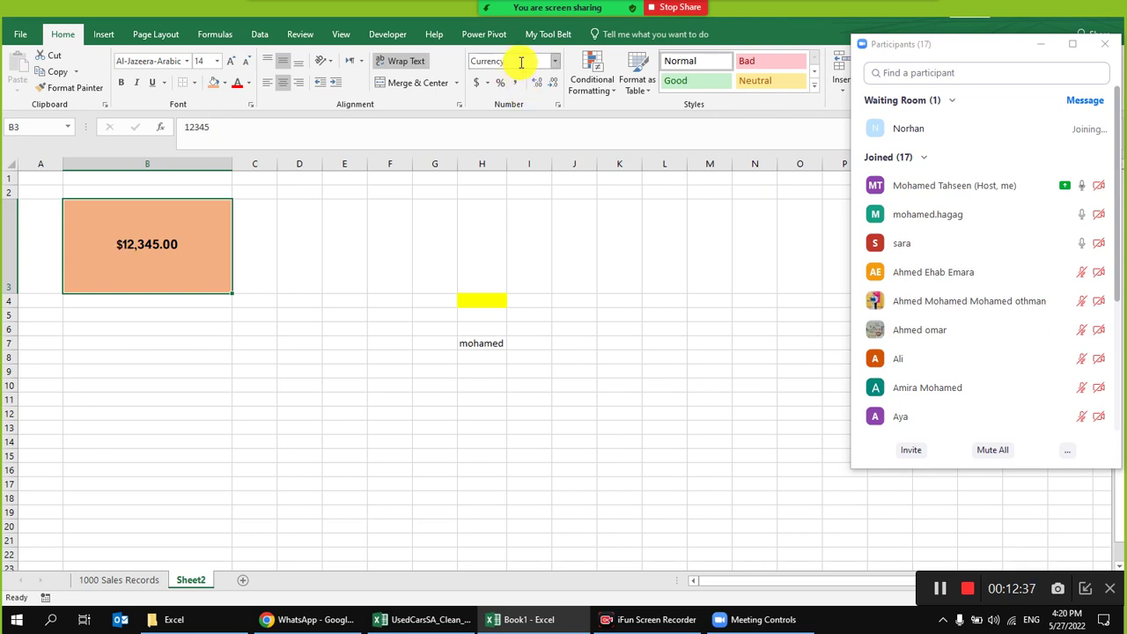
{"action": "left_click", "coordinate": [555, 60]}
{"action": "left_click", "coordinate": [572, 212]}
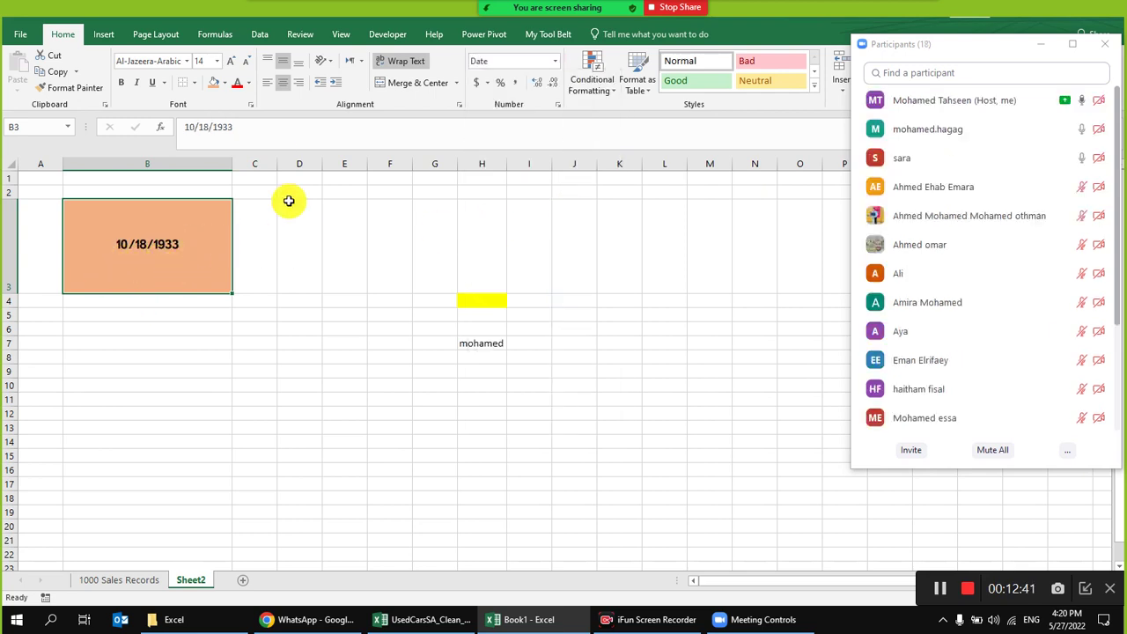
{"action": "left_click", "coordinate": [557, 62]}
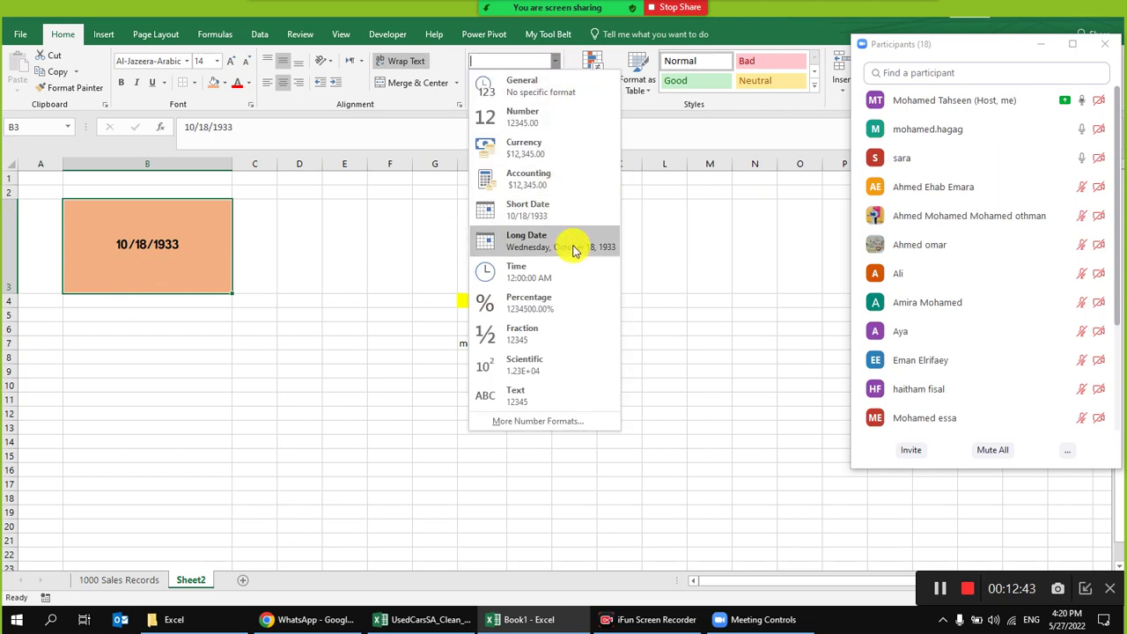
{"action": "left_click", "coordinate": [574, 273]}
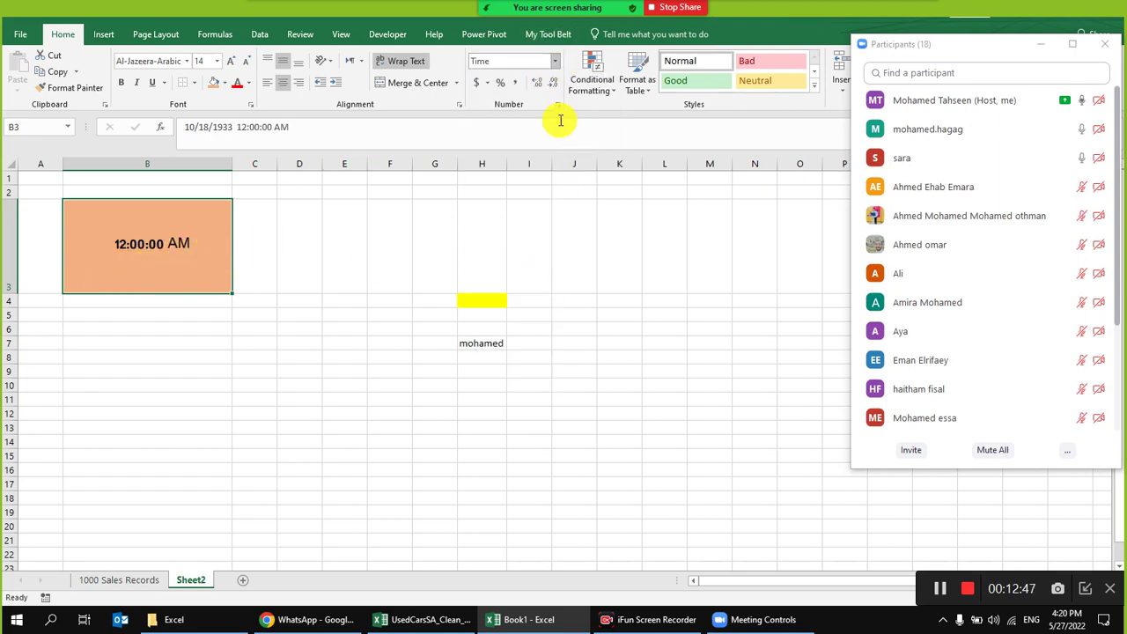
{"action": "left_click", "coordinate": [556, 60]}
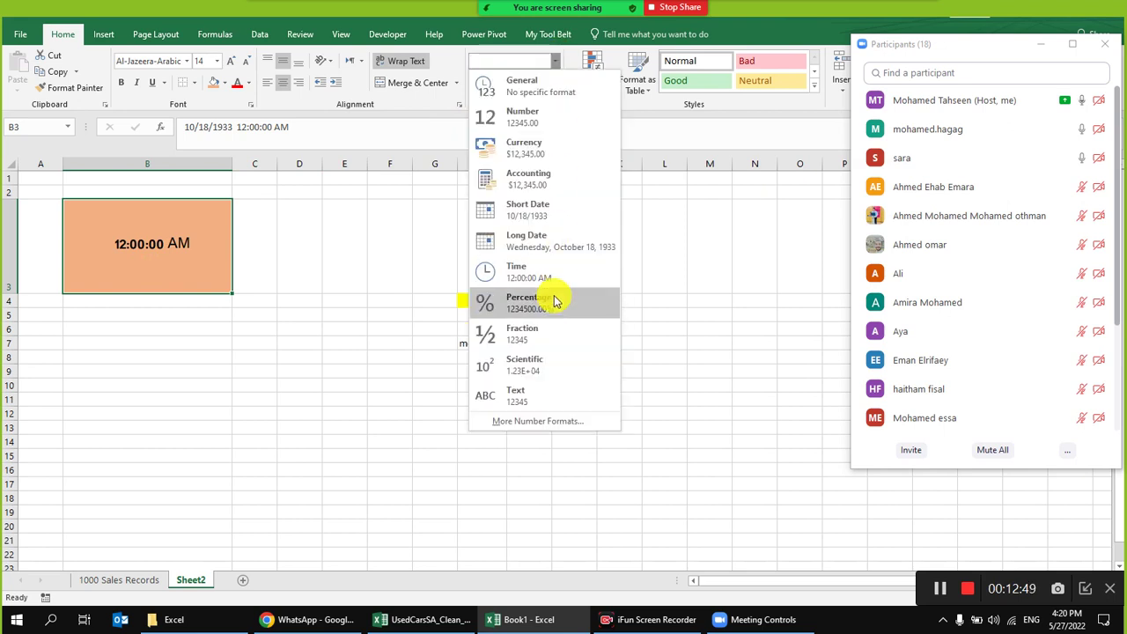
{"action": "left_click", "coordinate": [538, 333]}
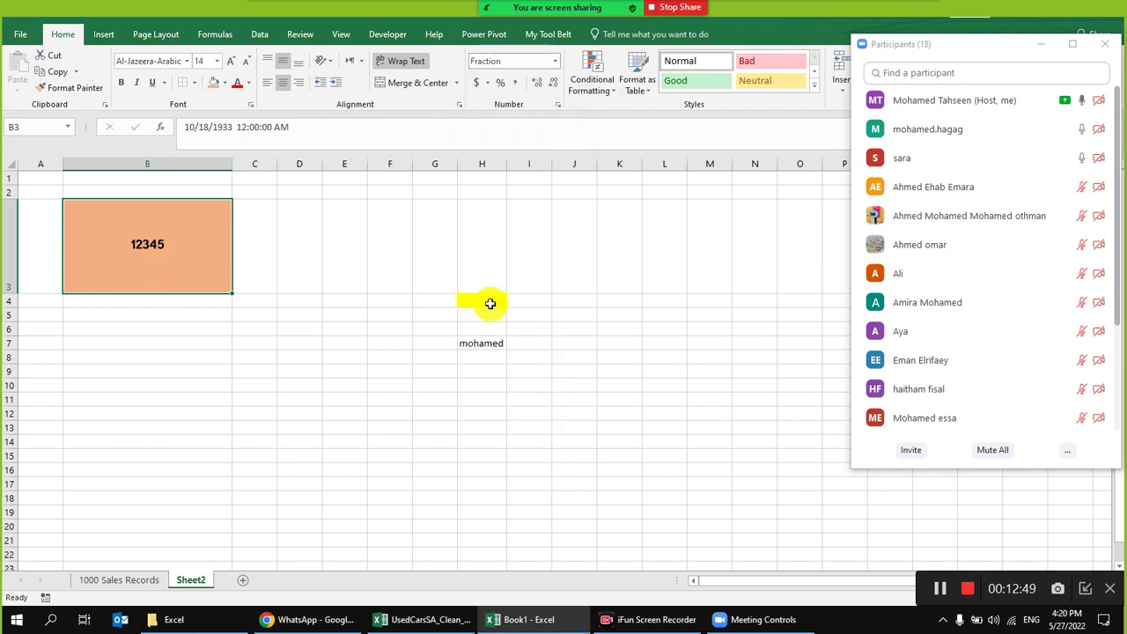
{"action": "left_click", "coordinate": [556, 61]}
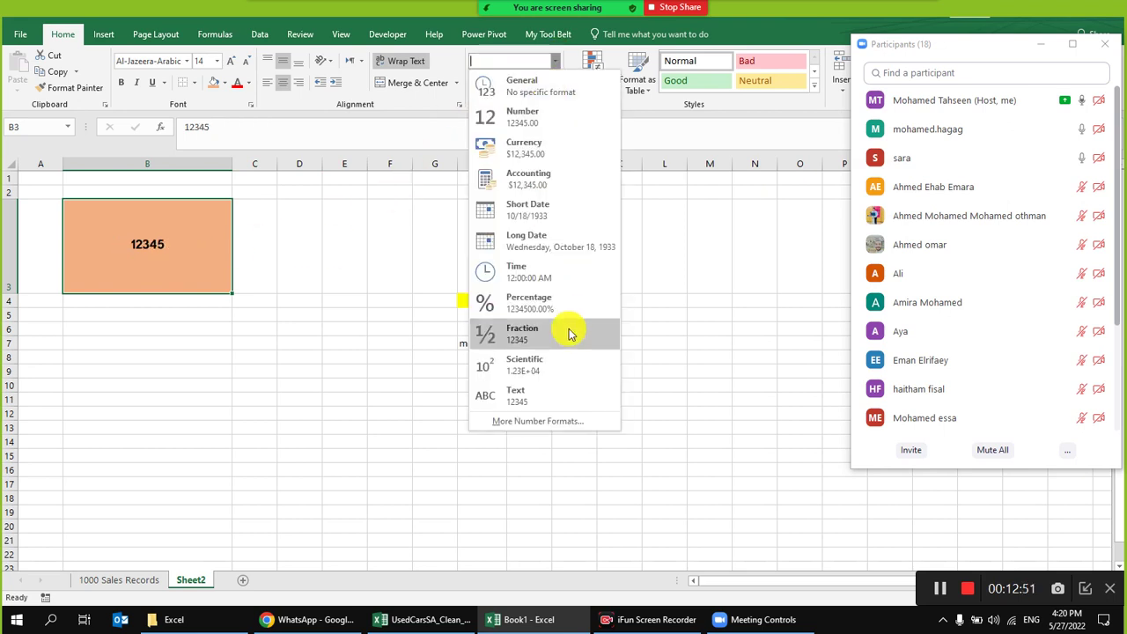
{"action": "left_click", "coordinate": [524, 85]}
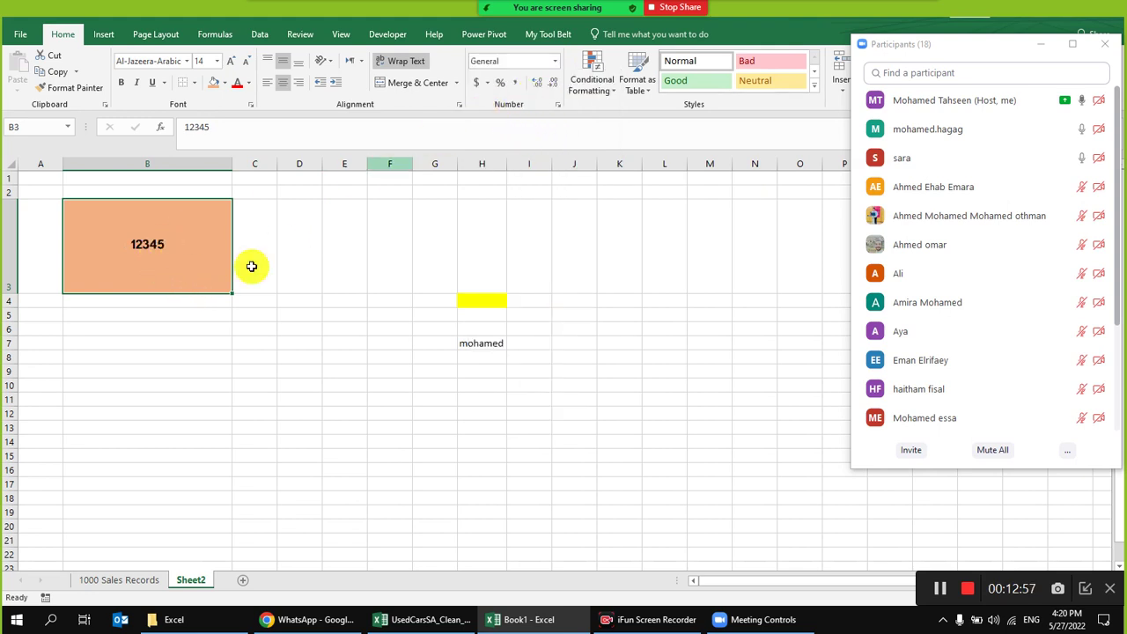
- Try Percent Style and Comma Style on B3, then return it to General
{"action": "left_click", "coordinate": [485, 83]}
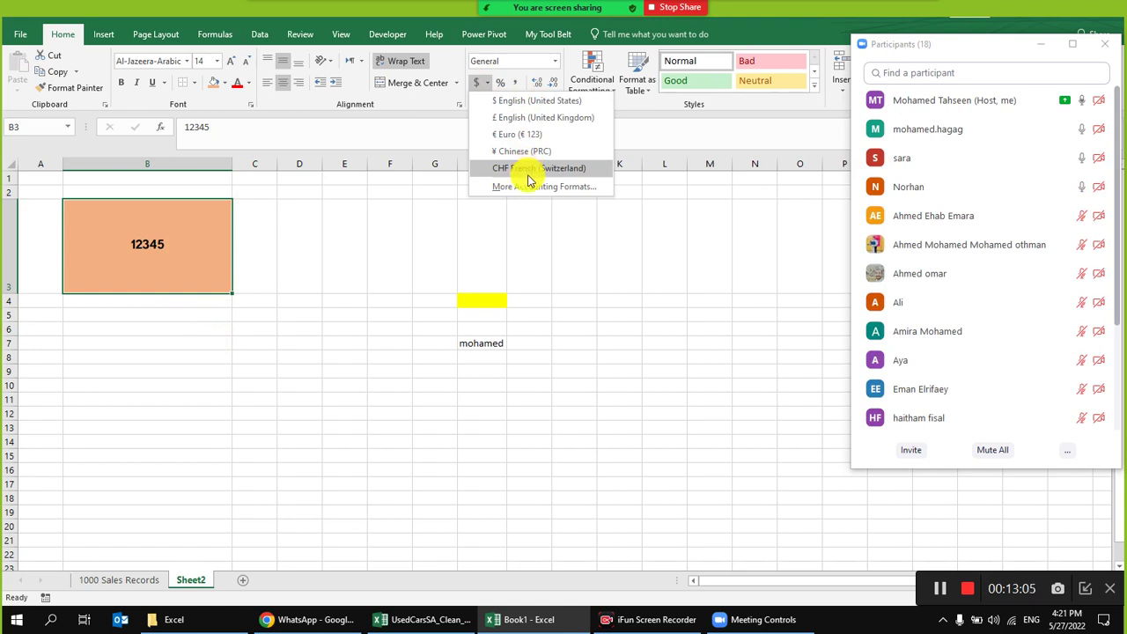
{"action": "left_click", "coordinate": [500, 83]}
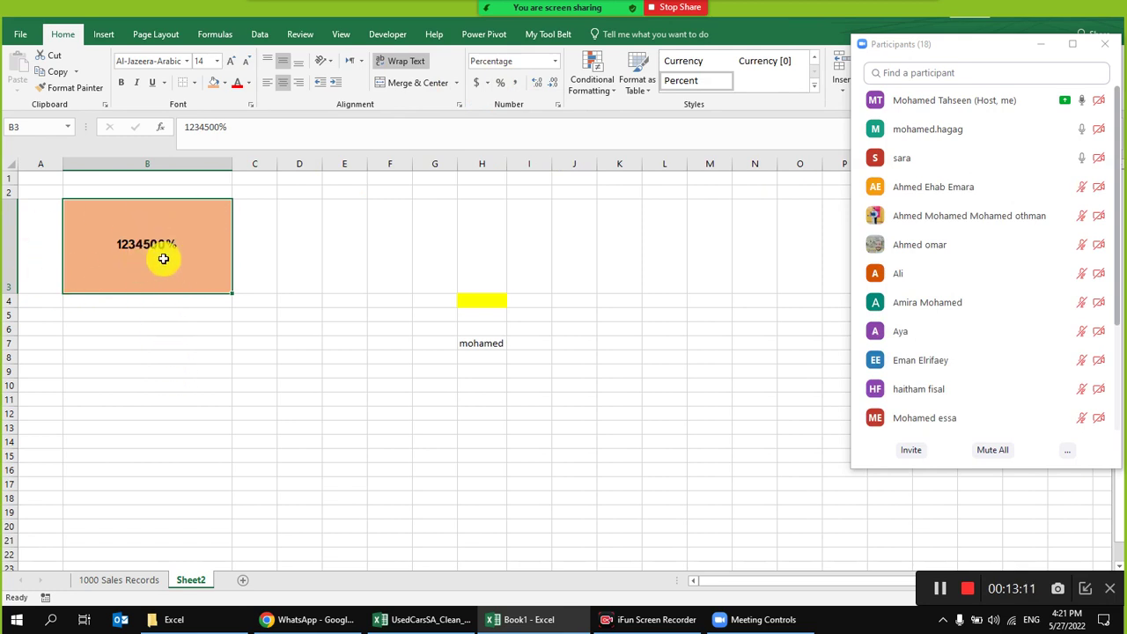
{"action": "left_click", "coordinate": [517, 85]}
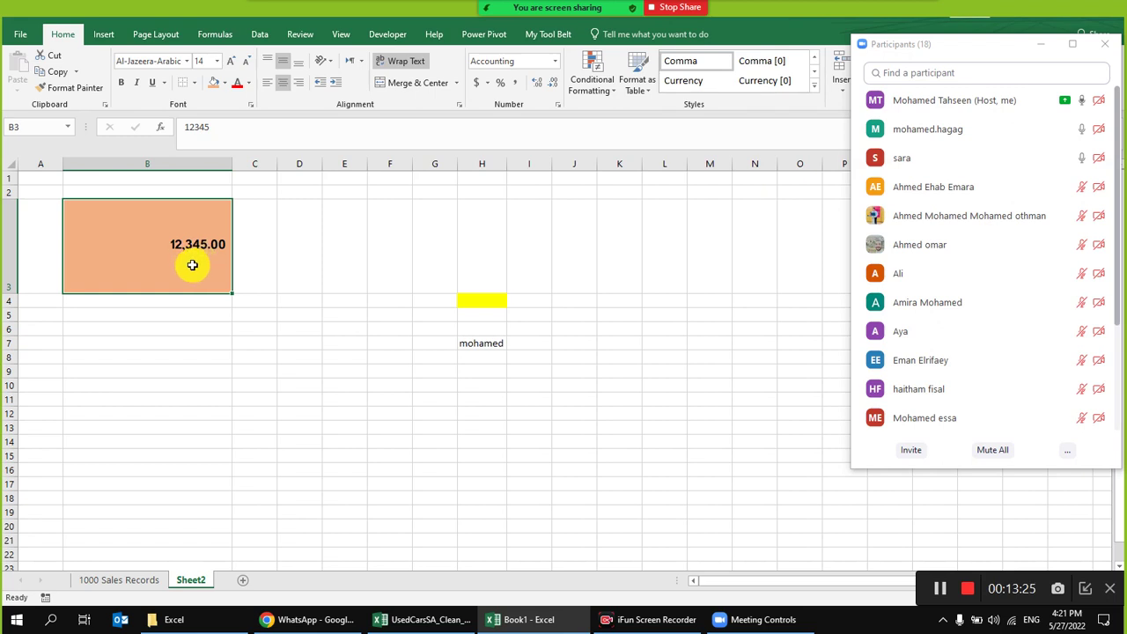
{"action": "left_click", "coordinate": [501, 83]}
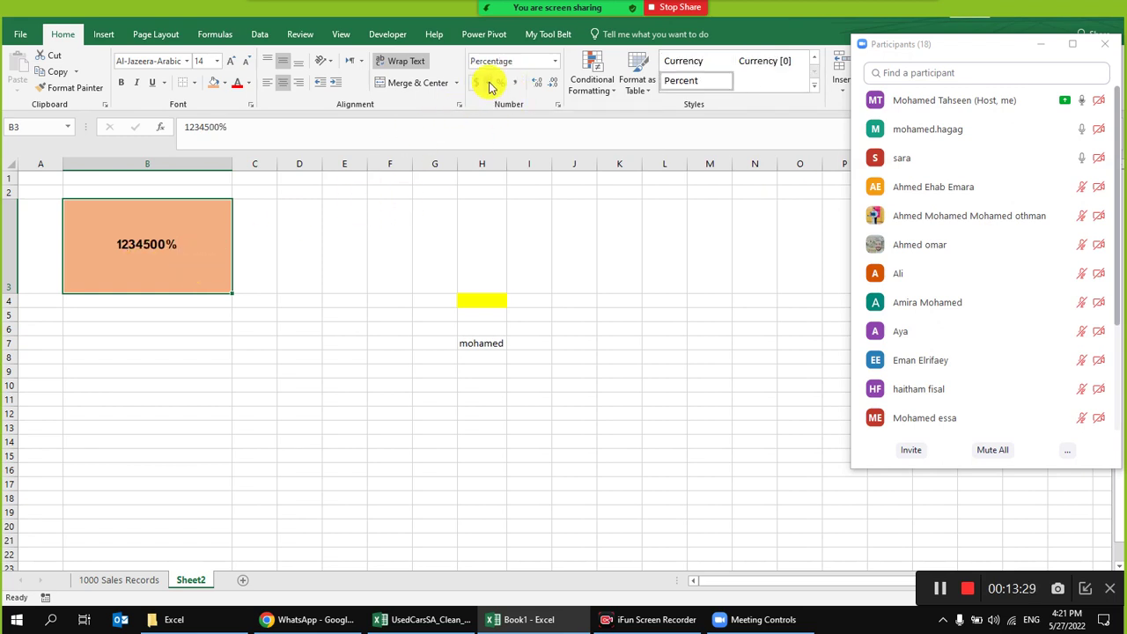
{"action": "left_click", "coordinate": [554, 61]}
{"action": "left_click", "coordinate": [546, 83]}
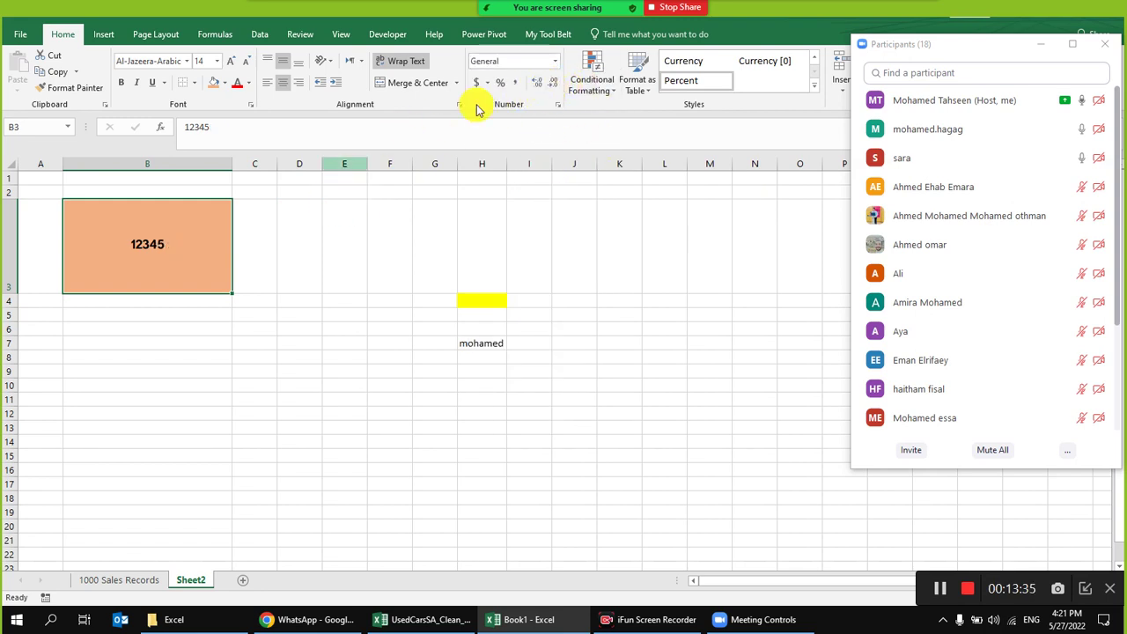
- Format B3 as Number and adjust its decimal places so it reads 12345
{"action": "left_click", "coordinate": [555, 69]}
{"action": "left_click", "coordinate": [520, 115]}
{"action": "left_click", "coordinate": [550, 85]}
{"action": "left_click", "coordinate": [544, 86]}
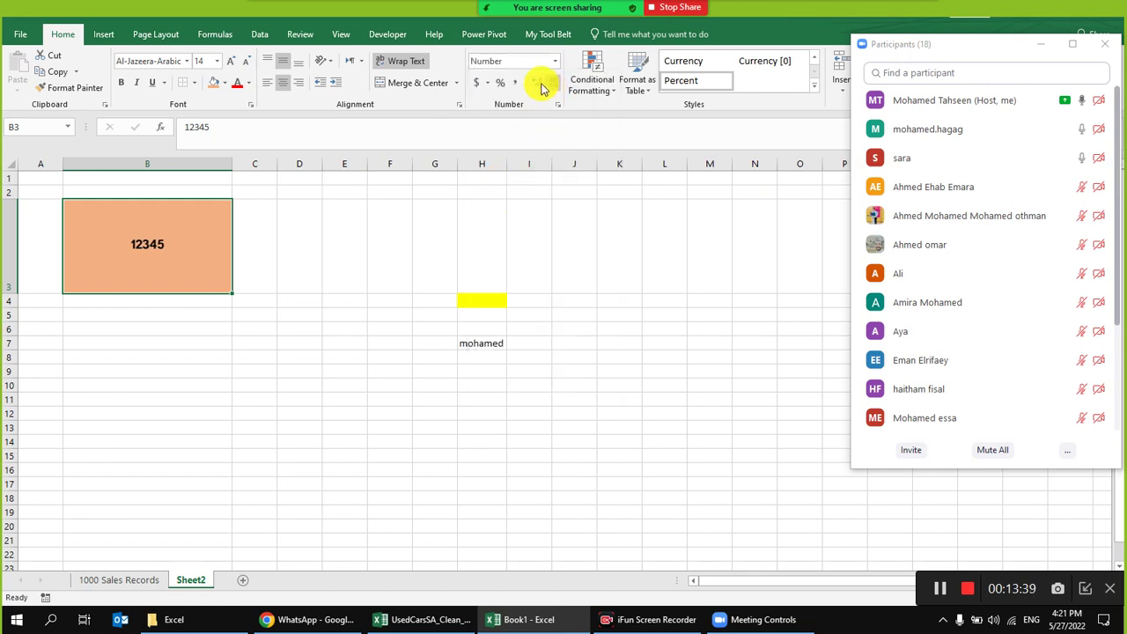
{"action": "left_click", "coordinate": [539, 83]}
{"action": "left_click", "coordinate": [539, 83]}
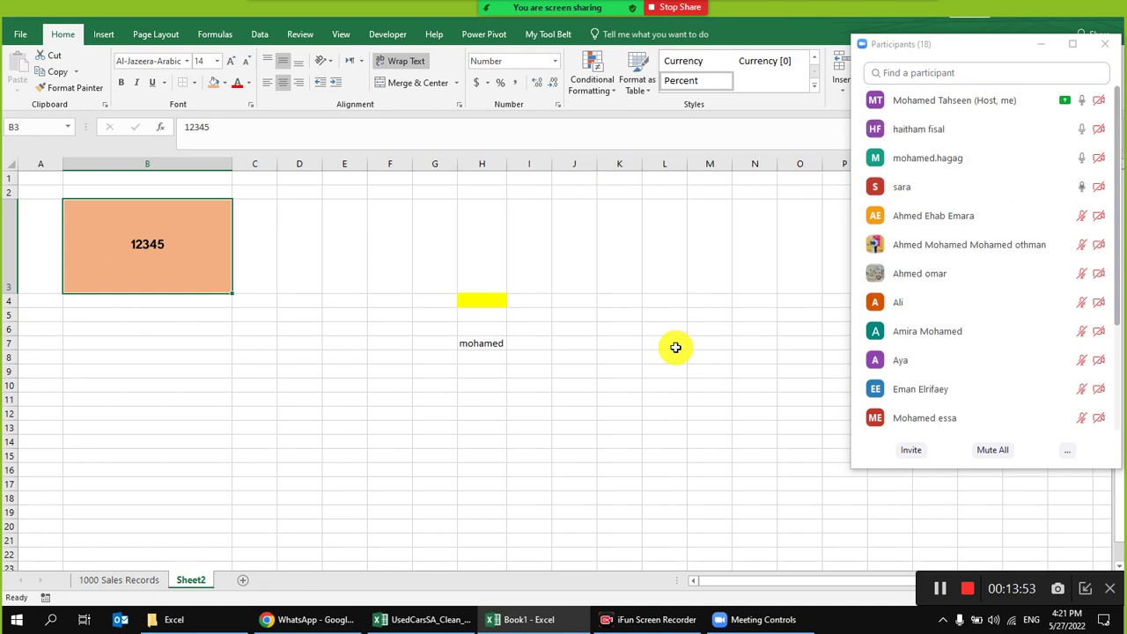
{"action": "left_click", "coordinate": [5, 164]}
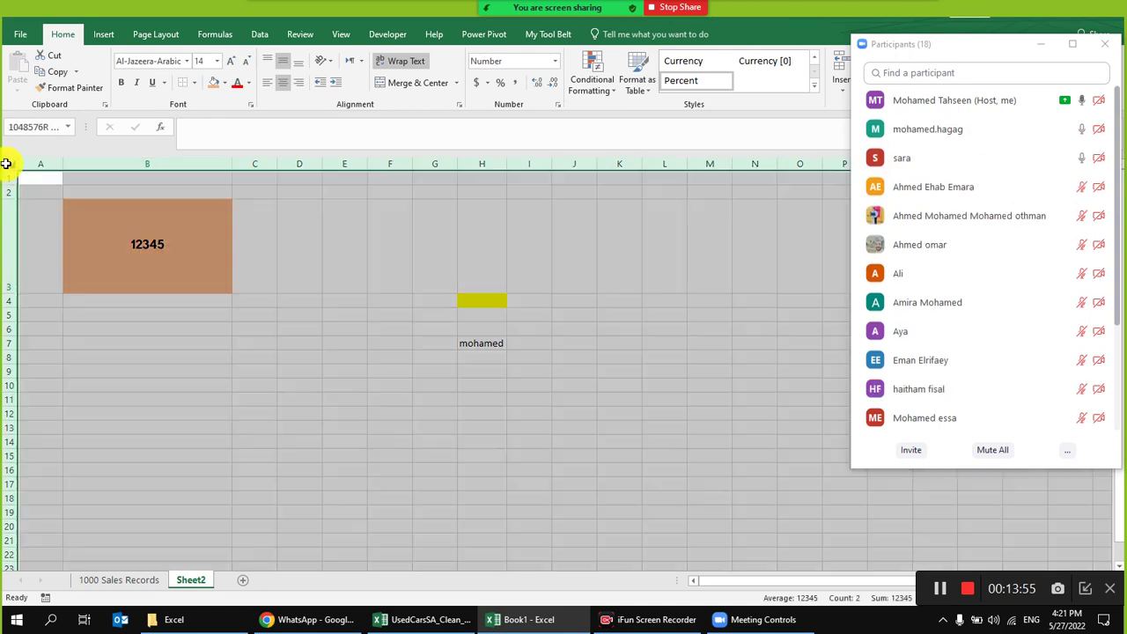
- Delete all sheet cells and apply Clear All, removing the 12345 value, orange fill and tall row
{"action": "right_click", "coordinate": [27, 238]}
{"action": "left_click", "coordinate": [63, 346]}
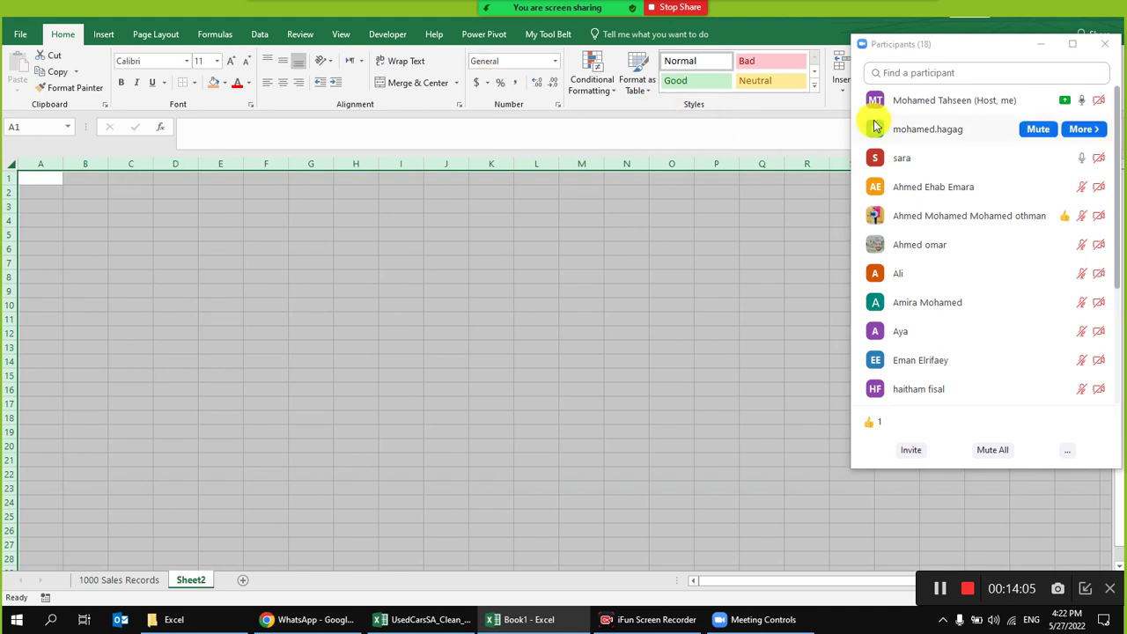
{"action": "left_click_drag", "start_coordinate": [892, 55], "coordinate": [903, 125]}
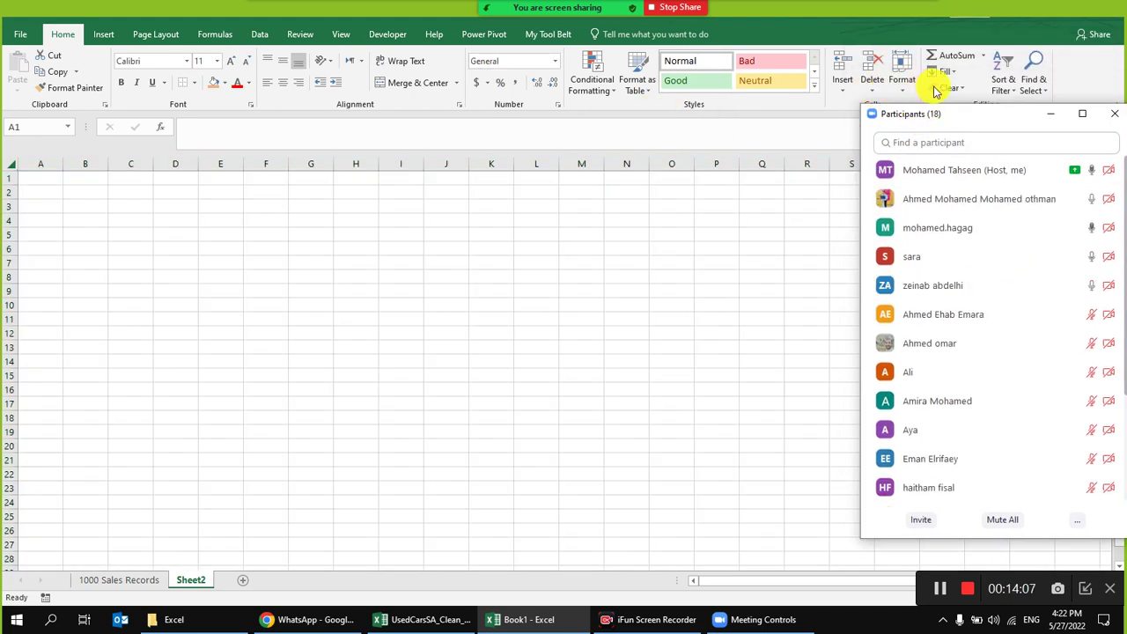
{"action": "left_click", "coordinate": [11, 168]}
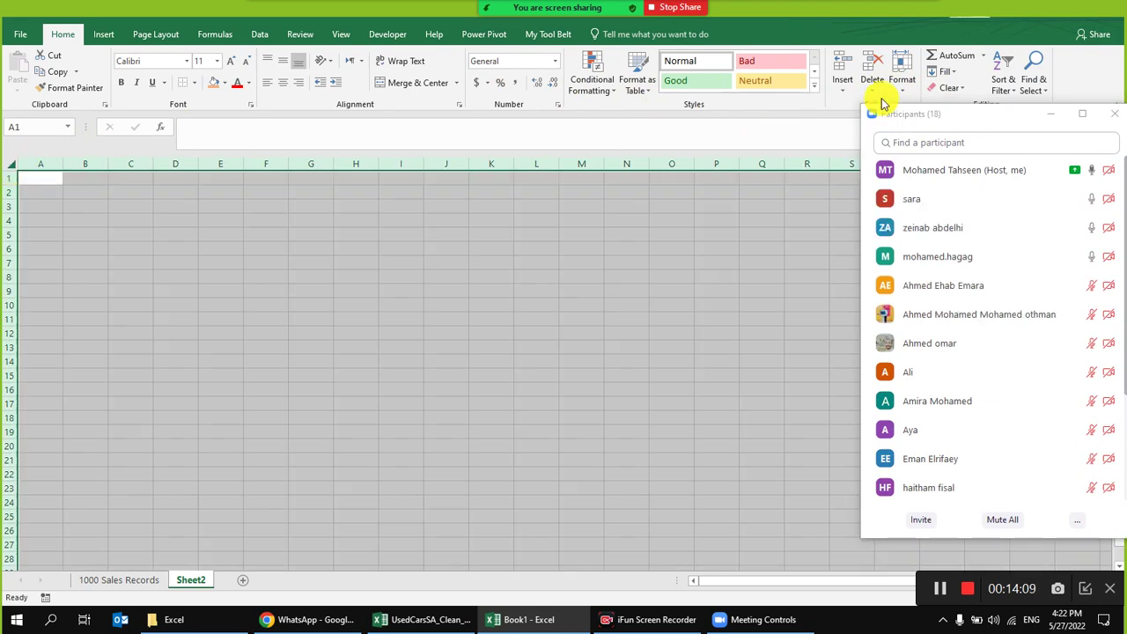
{"action": "left_click", "coordinate": [951, 88]}
{"action": "left_click", "coordinate": [961, 103]}
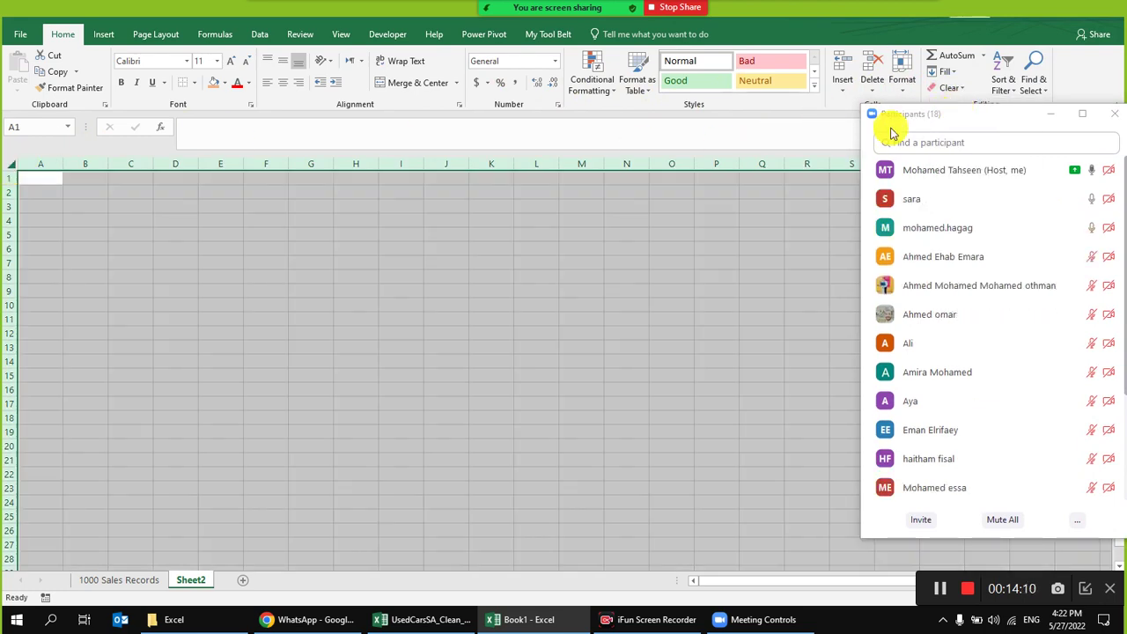
{"action": "left_click", "coordinate": [401, 220]}
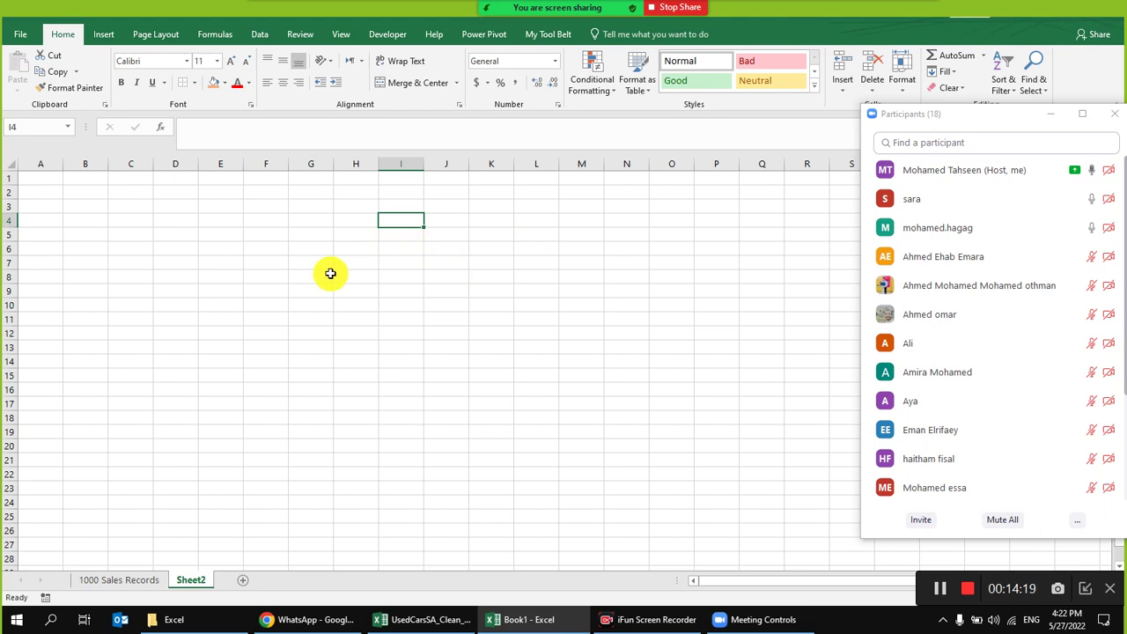
{"action": "left_click", "coordinate": [204, 203]}
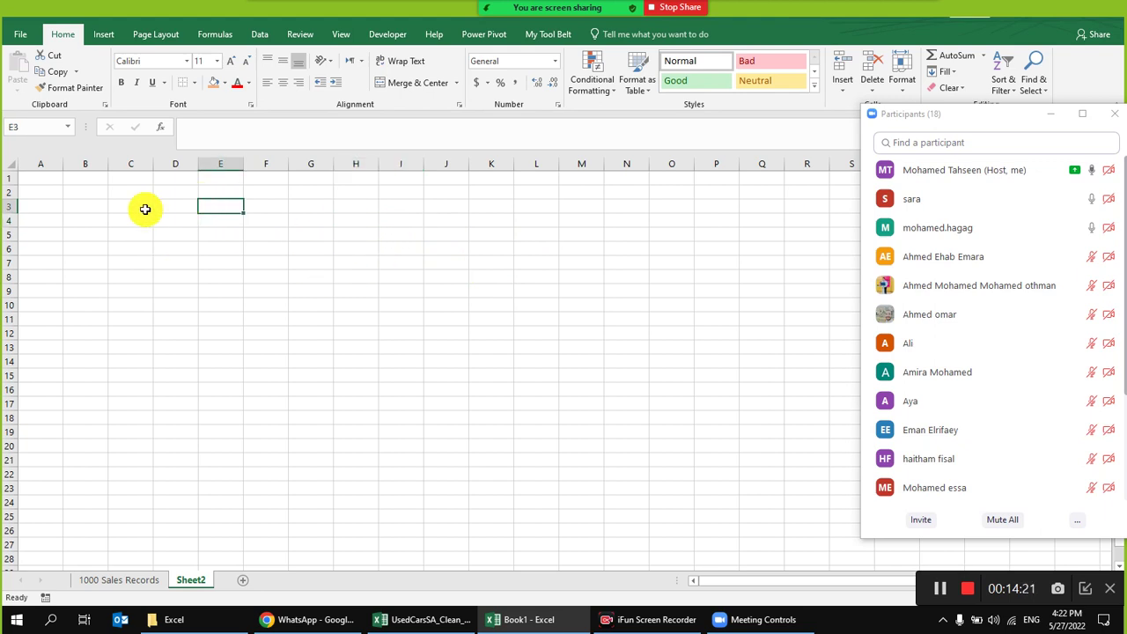
{"action": "left_click", "coordinate": [126, 203]}
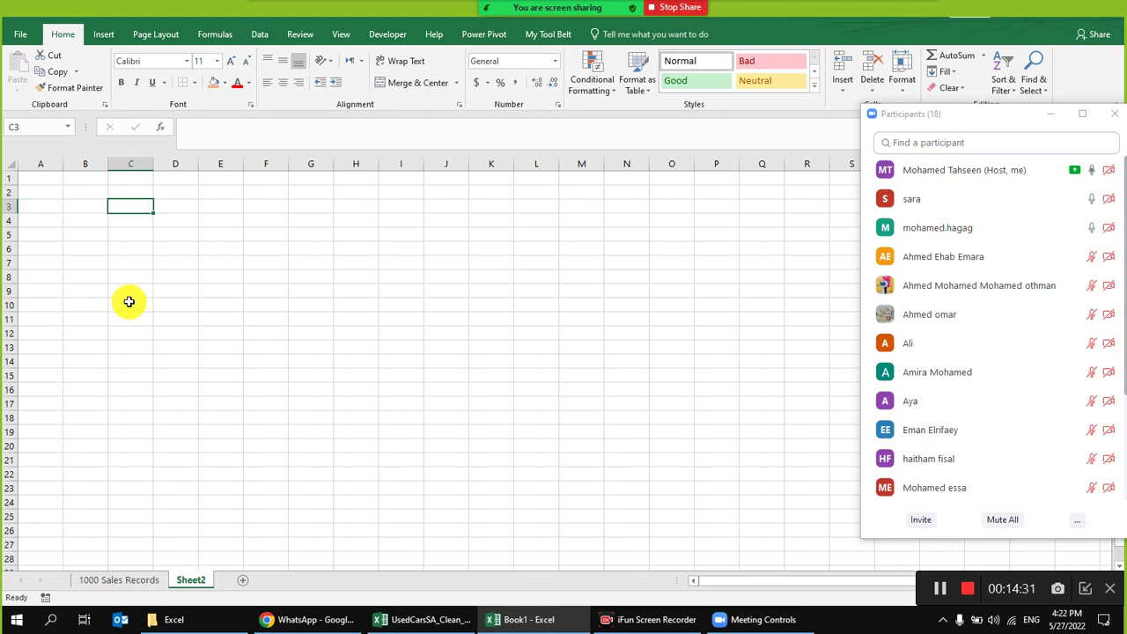
- Enter 1 in D3 and D4 and enlarge their font size
{"action": "left_click", "coordinate": [189, 212]}
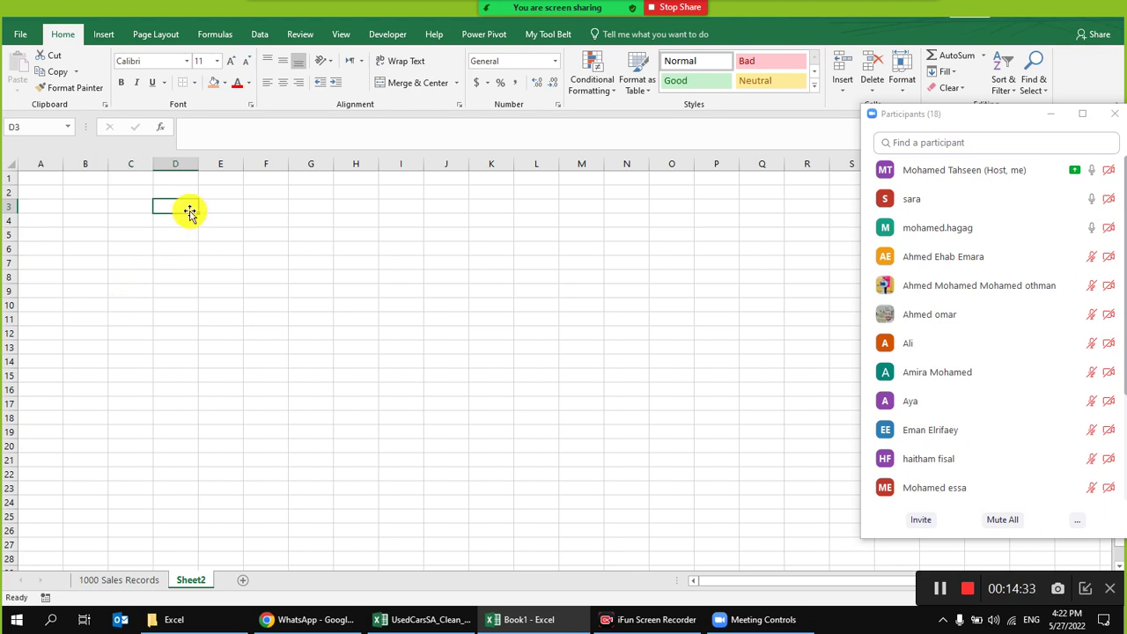
{"action": "type", "text": "1"}
{"action": "key", "text": "Return"}
{"action": "type", "text": "1"}
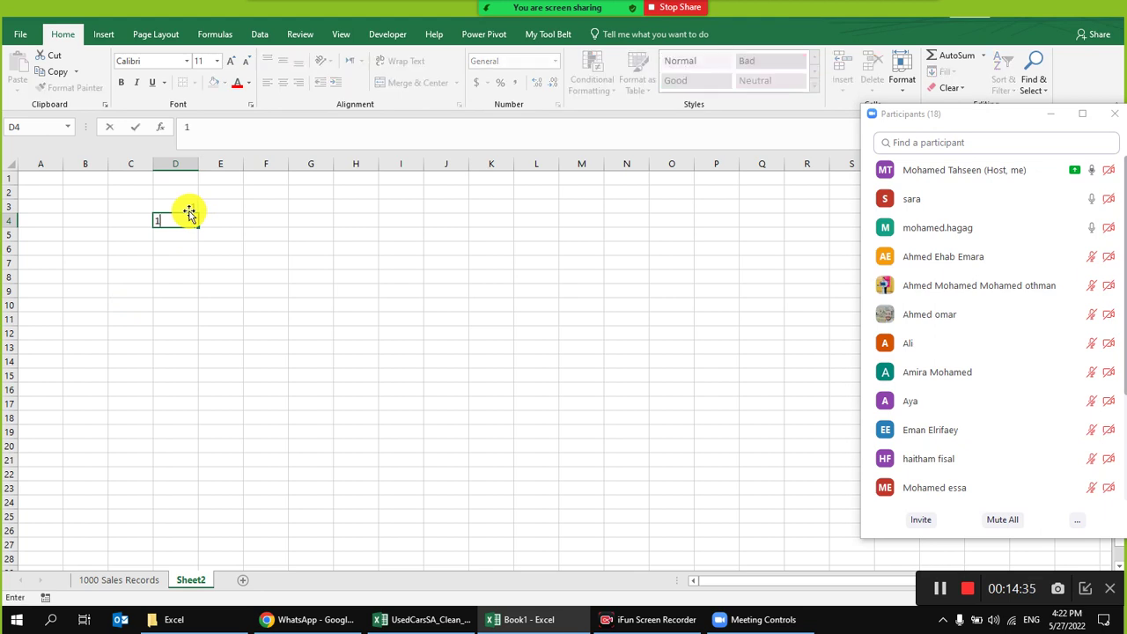
{"action": "left_click", "coordinate": [180, 278]}
{"action": "left_click_drag", "start_coordinate": [176, 206], "coordinate": [181, 226]}
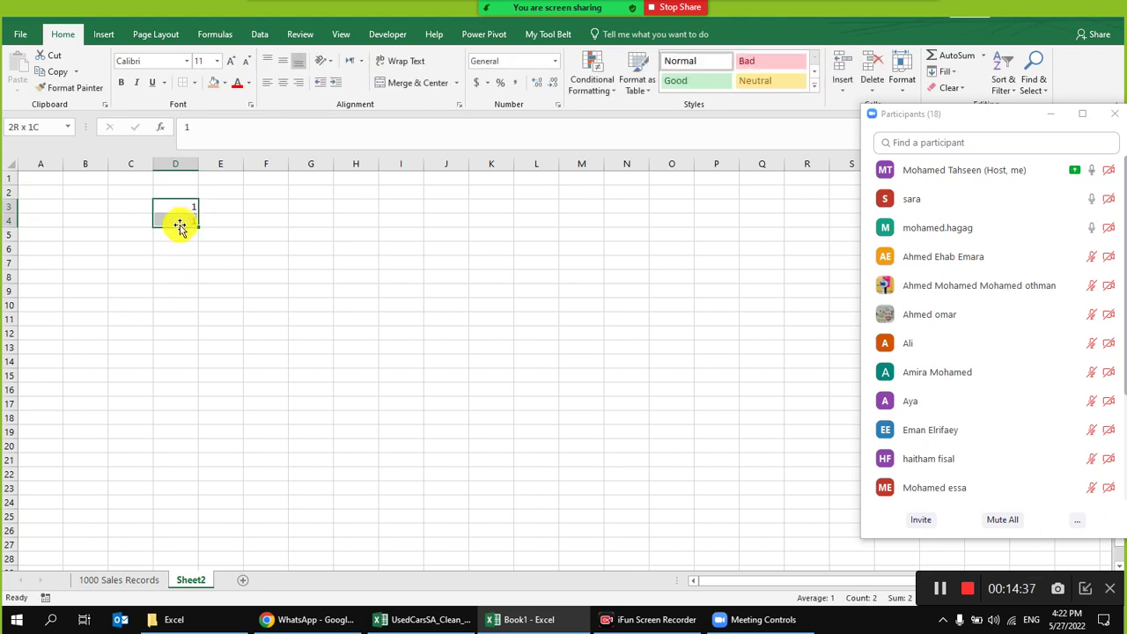
{"action": "left_click", "coordinate": [232, 64]}
{"action": "left_click", "coordinate": [232, 64]}
{"action": "left_click", "coordinate": [232, 64]}
{"action": "left_click", "coordinate": [232, 64]}
{"action": "left_click", "coordinate": [231, 64]}
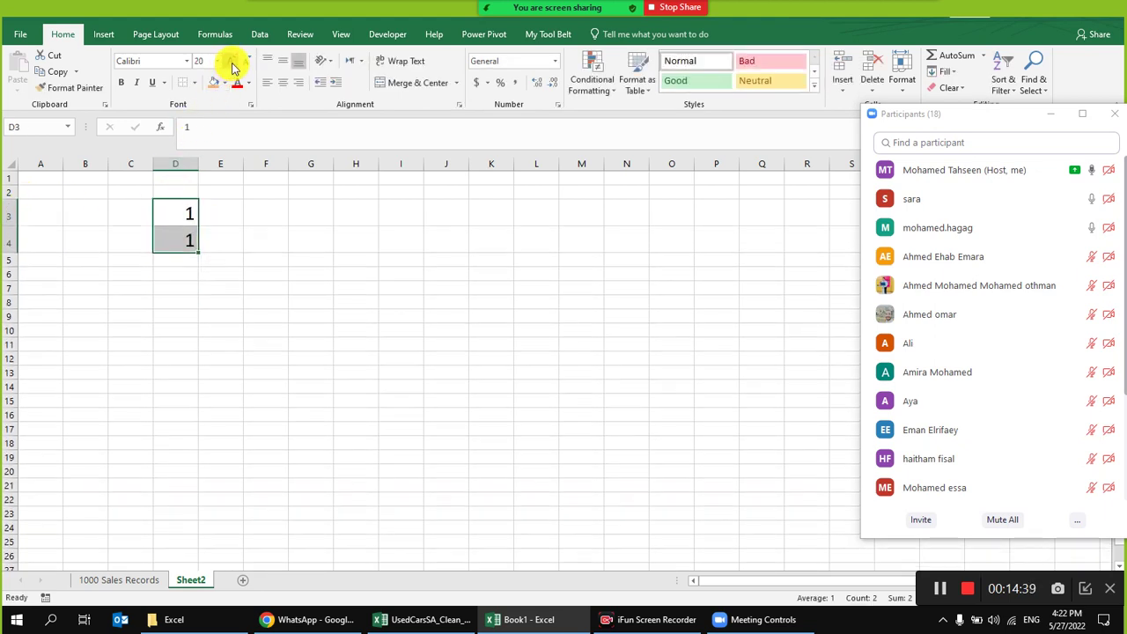
{"action": "left_click", "coordinate": [227, 388]}
- Put the formula =D3+D4 in D6 and enlarge the result's font
{"action": "left_click", "coordinate": [183, 280]}
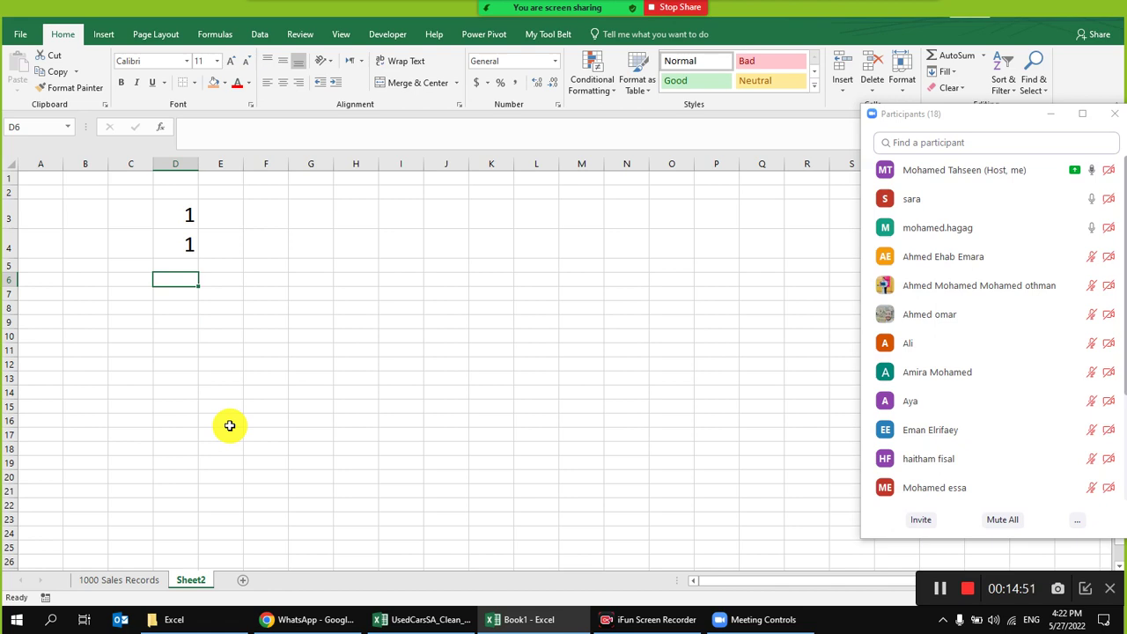
{"action": "type", "text": "="}
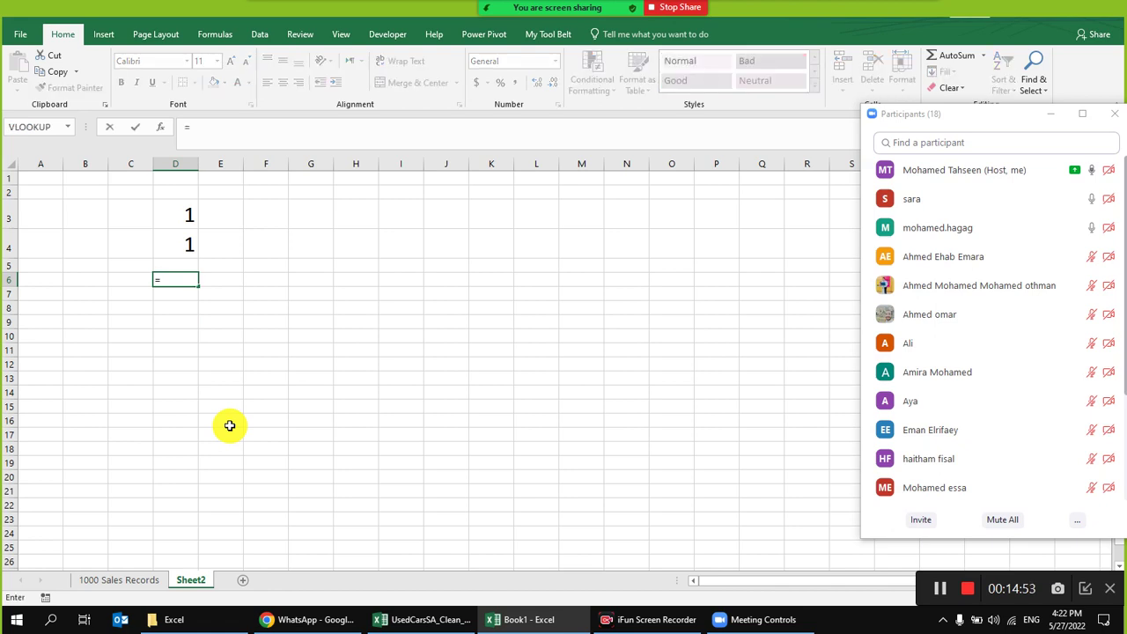
{"action": "left_click", "coordinate": [186, 212]}
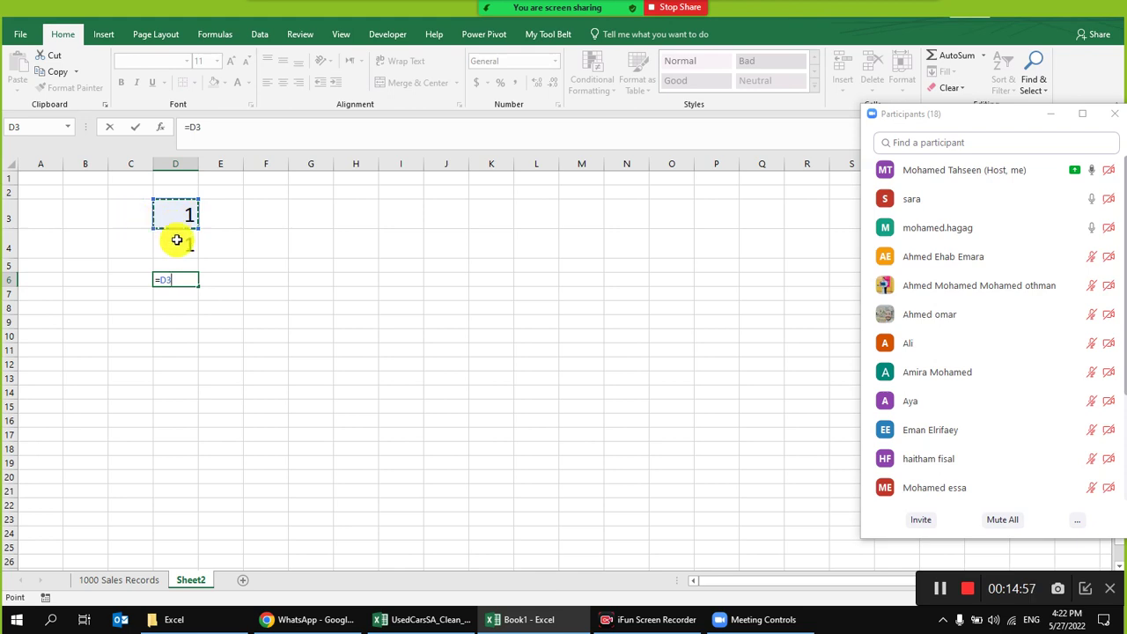
{"action": "type", "text": "+"}
{"action": "left_click", "coordinate": [176, 240]}
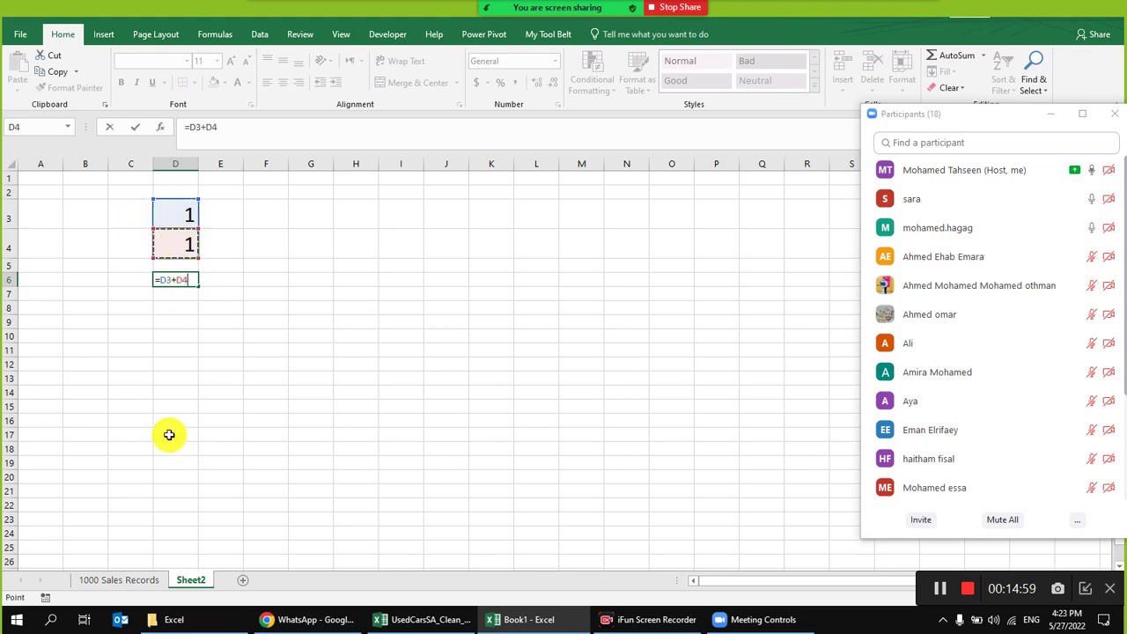
{"action": "key", "text": "Return"}
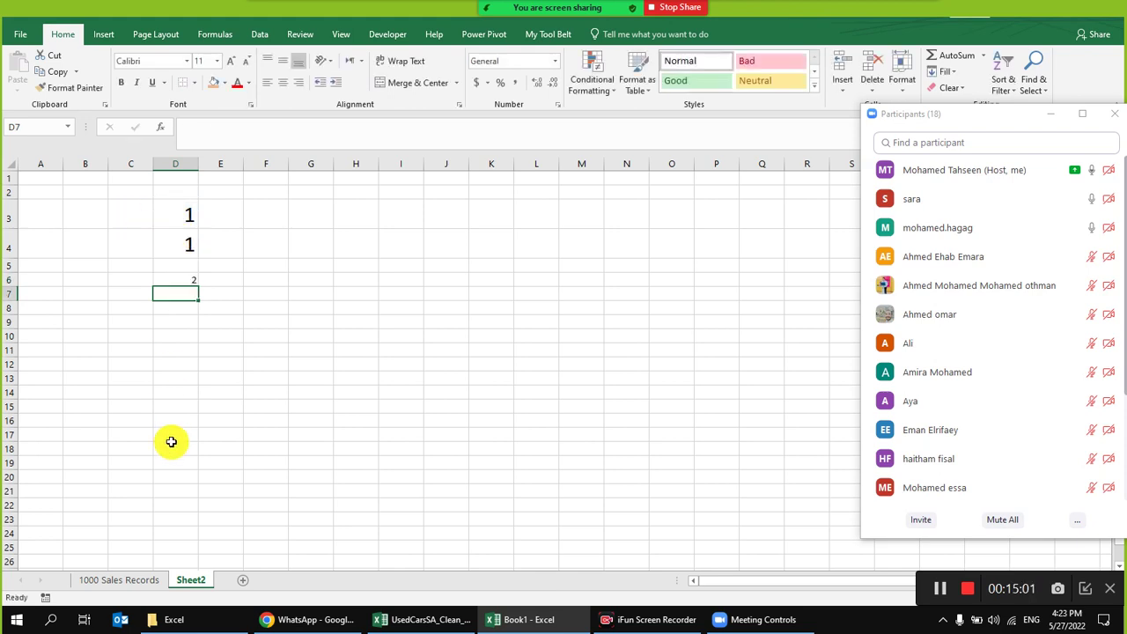
{"action": "left_click", "coordinate": [185, 280]}
{"action": "left_click", "coordinate": [231, 60]}
{"action": "left_click", "coordinate": [230, 61]}
{"action": "left_click", "coordinate": [231, 60]}
{"action": "left_click", "coordinate": [231, 60]}
{"action": "left_click", "coordinate": [230, 61]}
{"action": "left_click", "coordinate": [231, 61]}
{"action": "left_click", "coordinate": [231, 61]}
{"action": "left_click", "coordinate": [231, 60]}
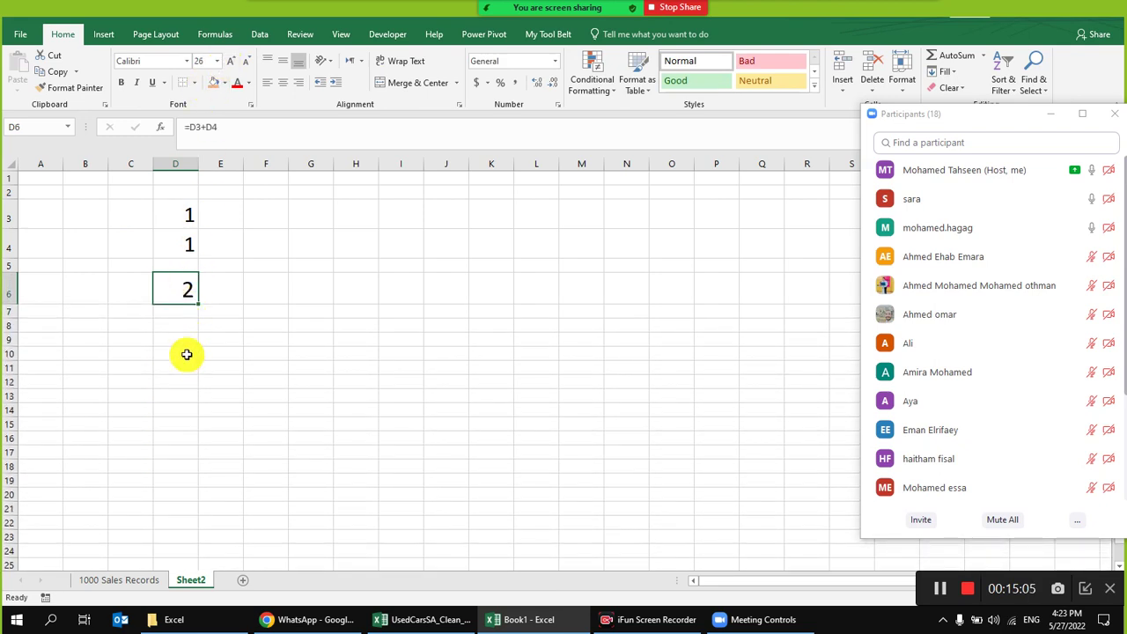
- Change D3 and D4 to 5 each so the D6 total becomes 10
{"action": "left_click", "coordinate": [177, 221]}
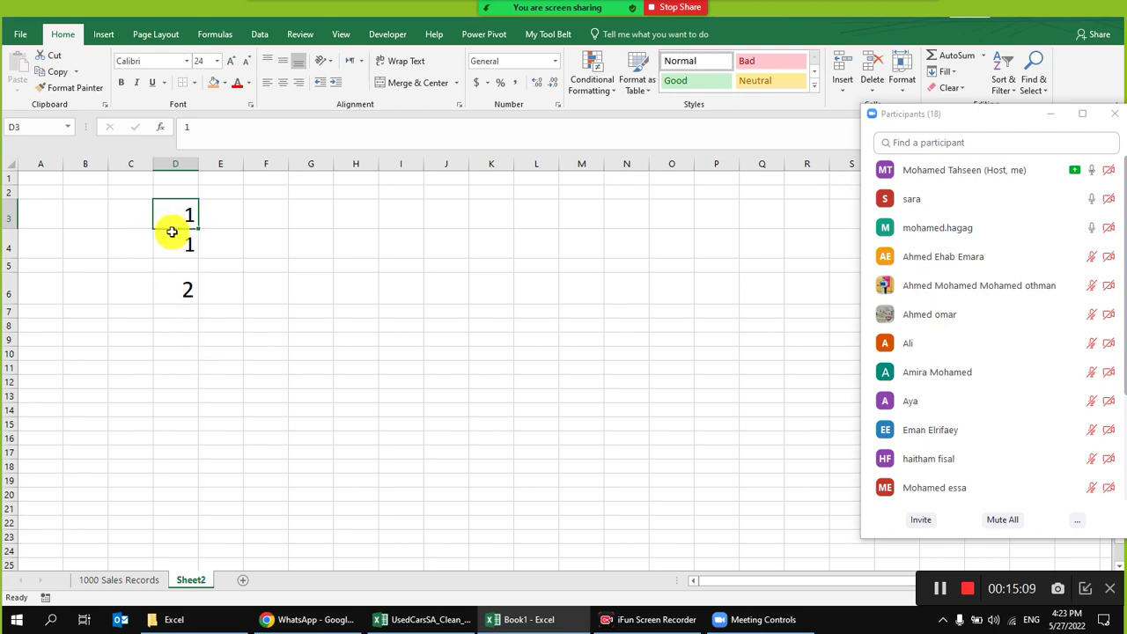
{"action": "type", "text": "5"}
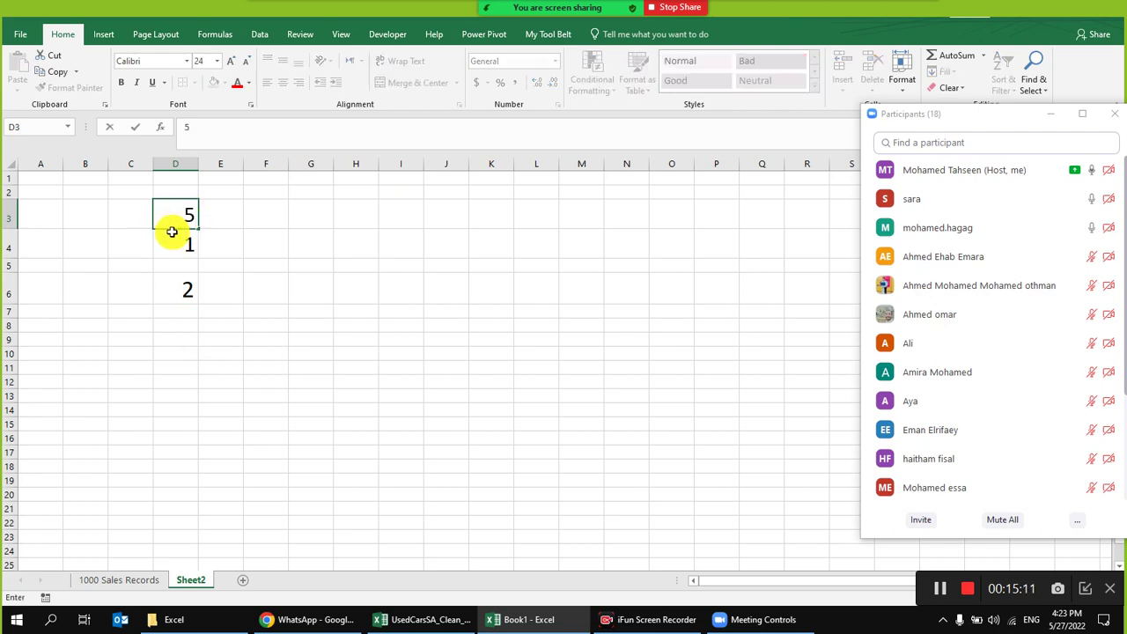
{"action": "key", "text": "Return"}
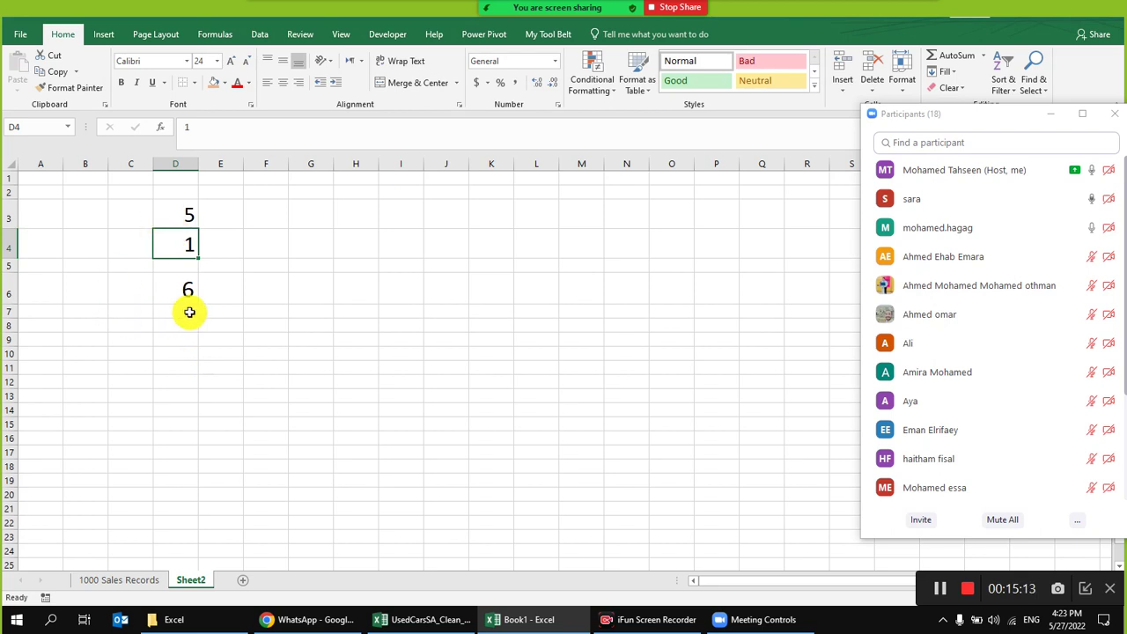
{"action": "left_click", "coordinate": [175, 289]}
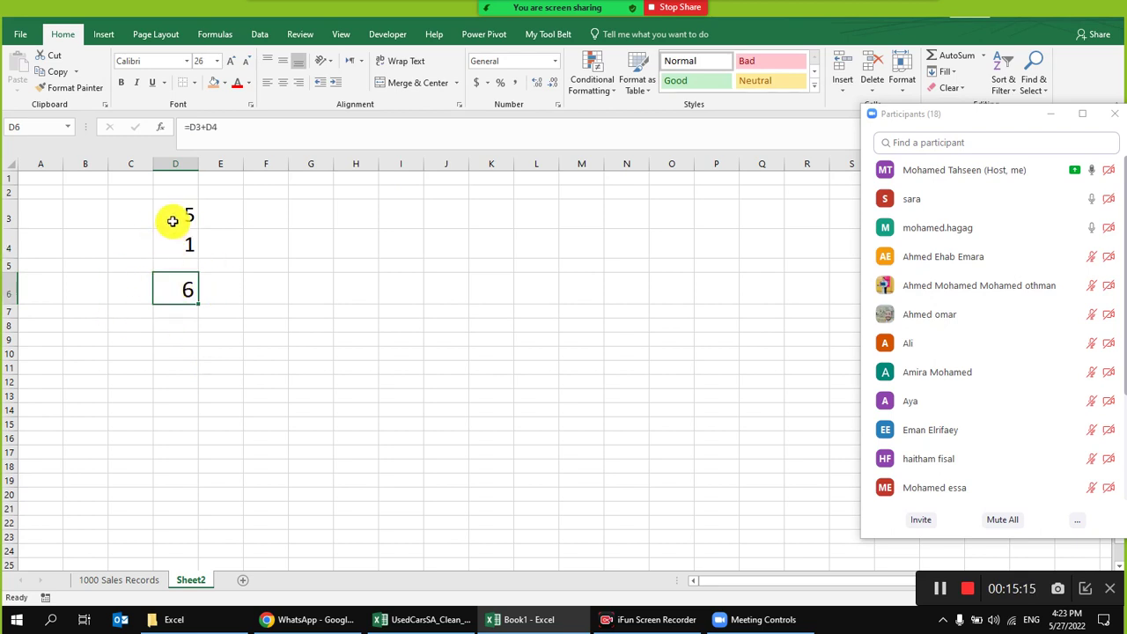
{"action": "left_click", "coordinate": [186, 254]}
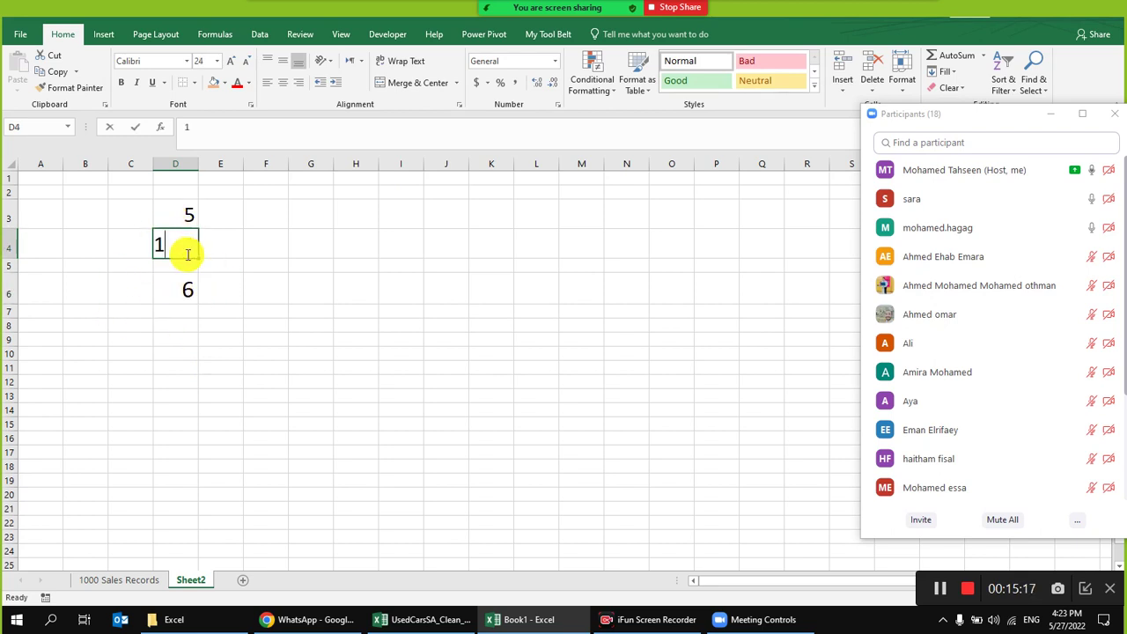
{"action": "type", "text": "5"}
{"action": "key", "text": "Return"}
- Delete the =D3+D4 formula from cell D6
{"action": "left_click", "coordinate": [178, 294]}
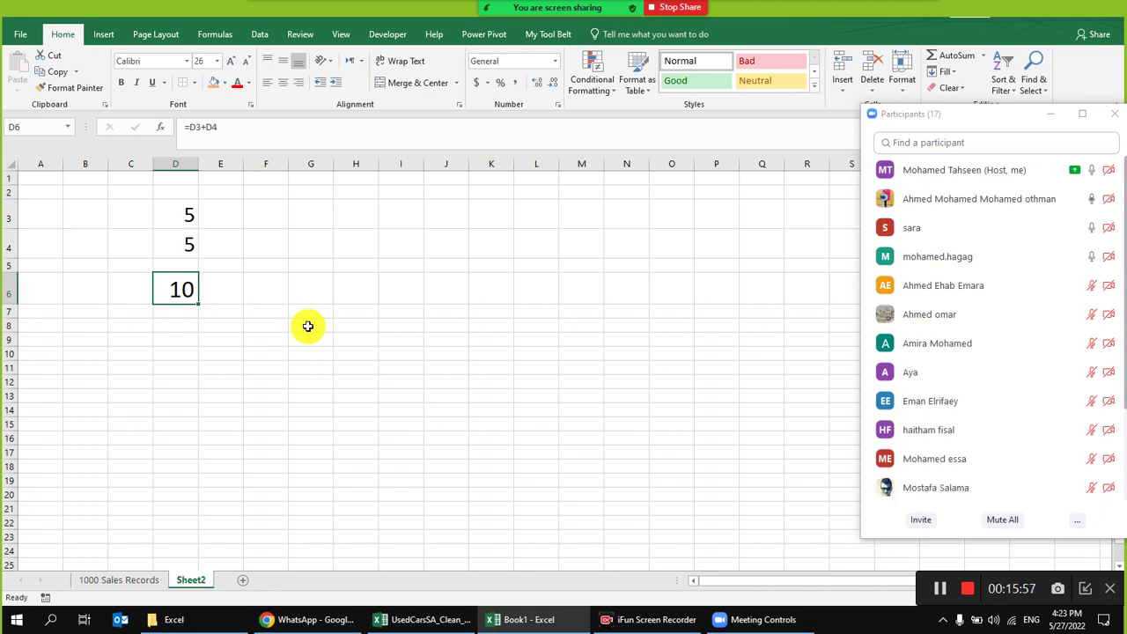
{"action": "key", "text": "Delete"}
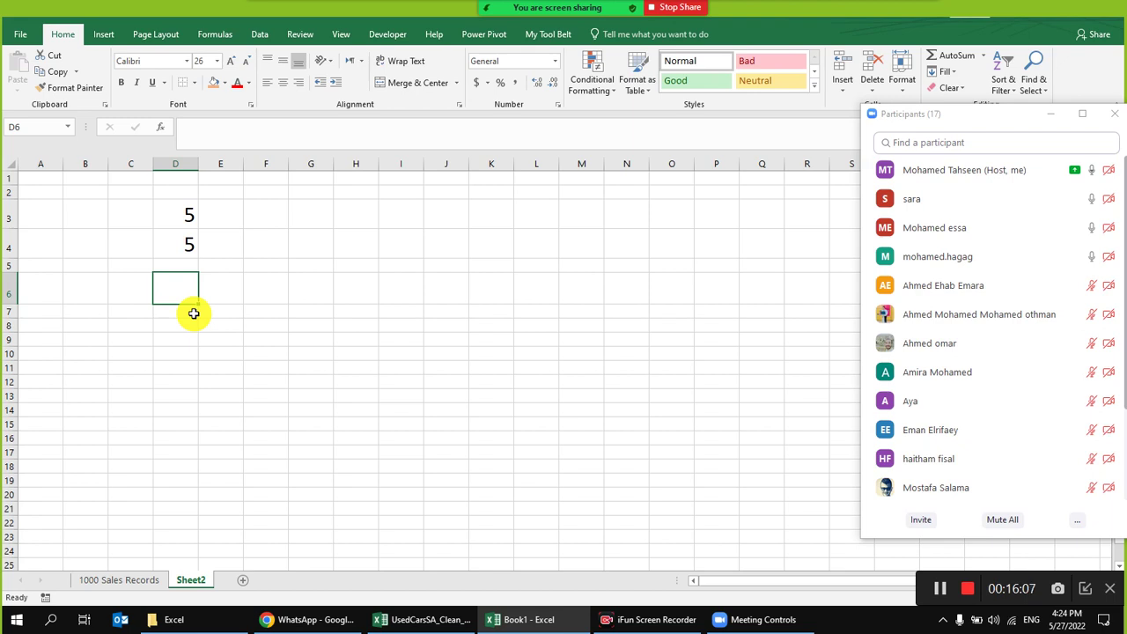
- Cancel a mistaken =P19 formula in D6 with Esc and zoom the sheet in
{"action": "type", "text": "="}
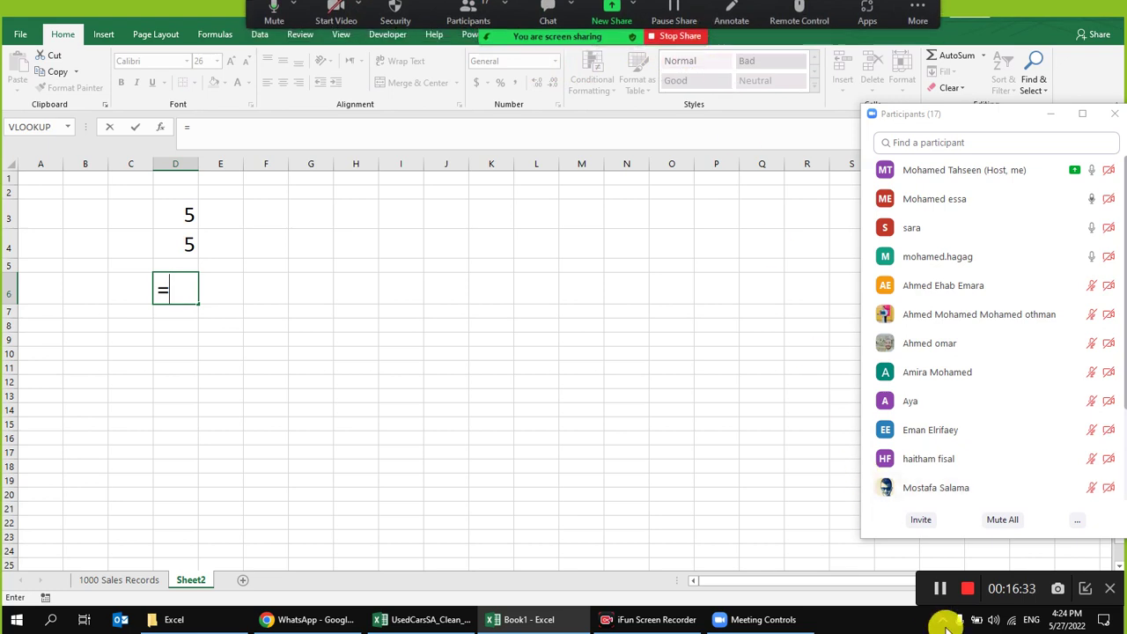
{"action": "left_click", "coordinate": [736, 619]}
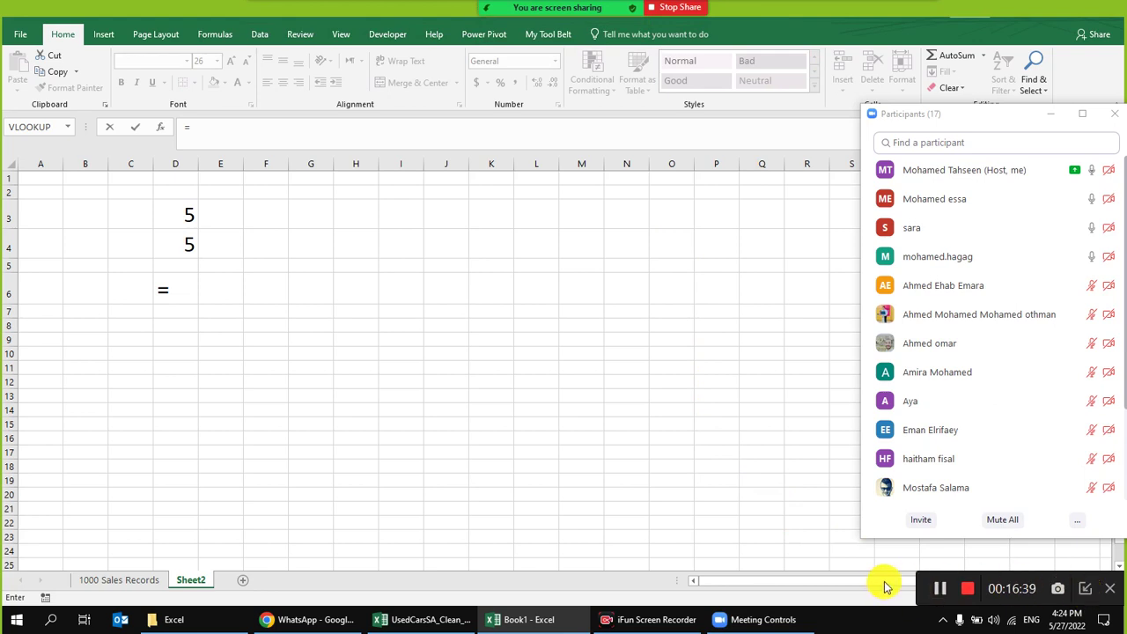
{"action": "left_click", "coordinate": [1083, 590]}
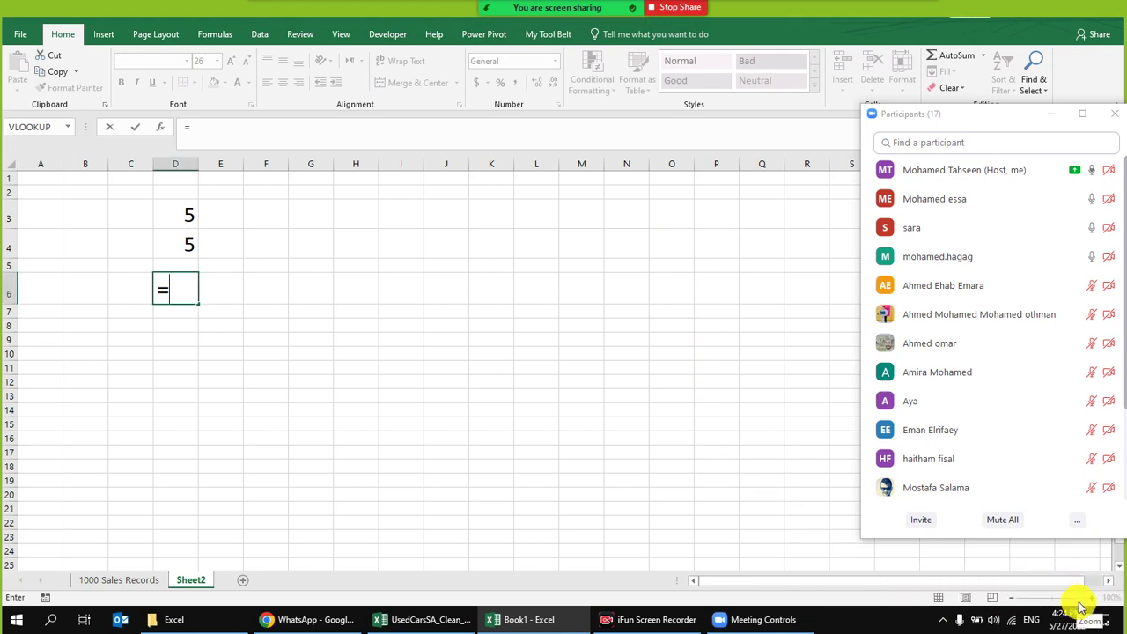
{"action": "left_click", "coordinate": [714, 481]}
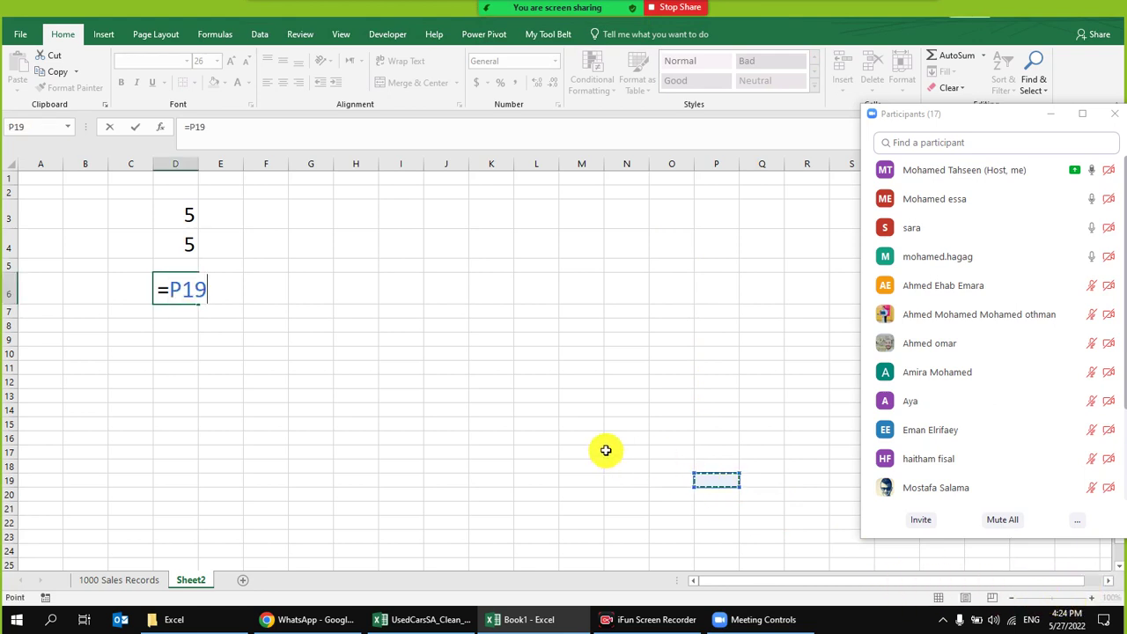
{"action": "key", "text": "Escape"}
{"action": "left_click", "coordinate": [1091, 598]}
{"action": "left_click", "coordinate": [1091, 598]}
{"action": "left_click", "coordinate": [1091, 598]}
{"action": "left_click", "coordinate": [1091, 598]}
{"action": "left_click", "coordinate": [1091, 598]}
{"action": "left_click", "coordinate": [1091, 598]}
{"action": "left_click", "coordinate": [1091, 598]}
{"action": "left_click", "coordinate": [1091, 598]}
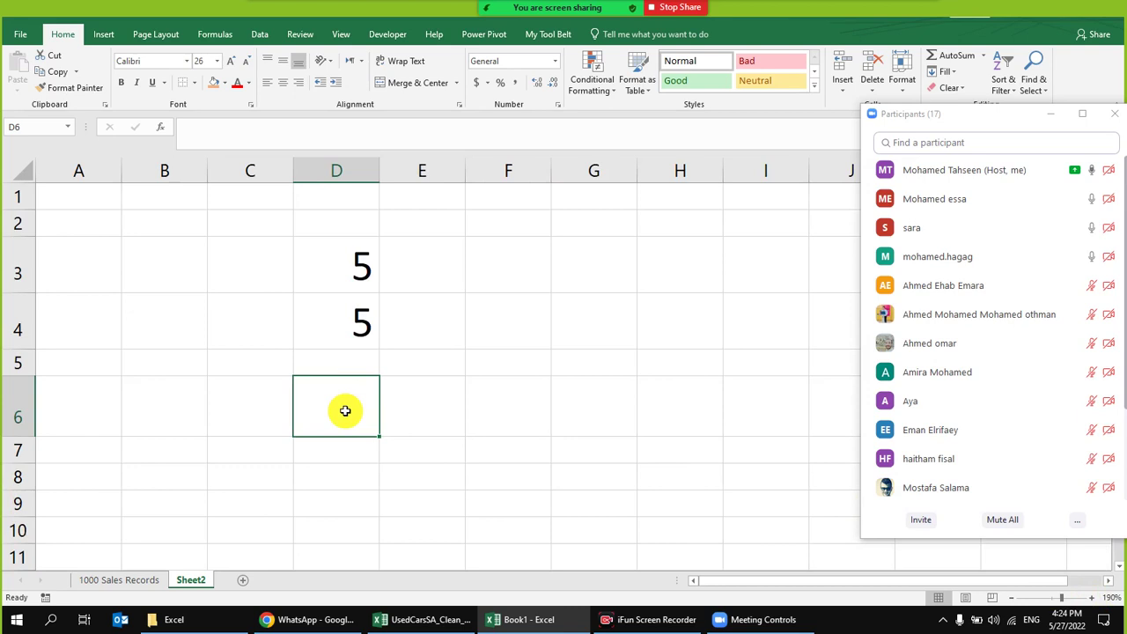
{"action": "right_click", "coordinate": [17, 361]}
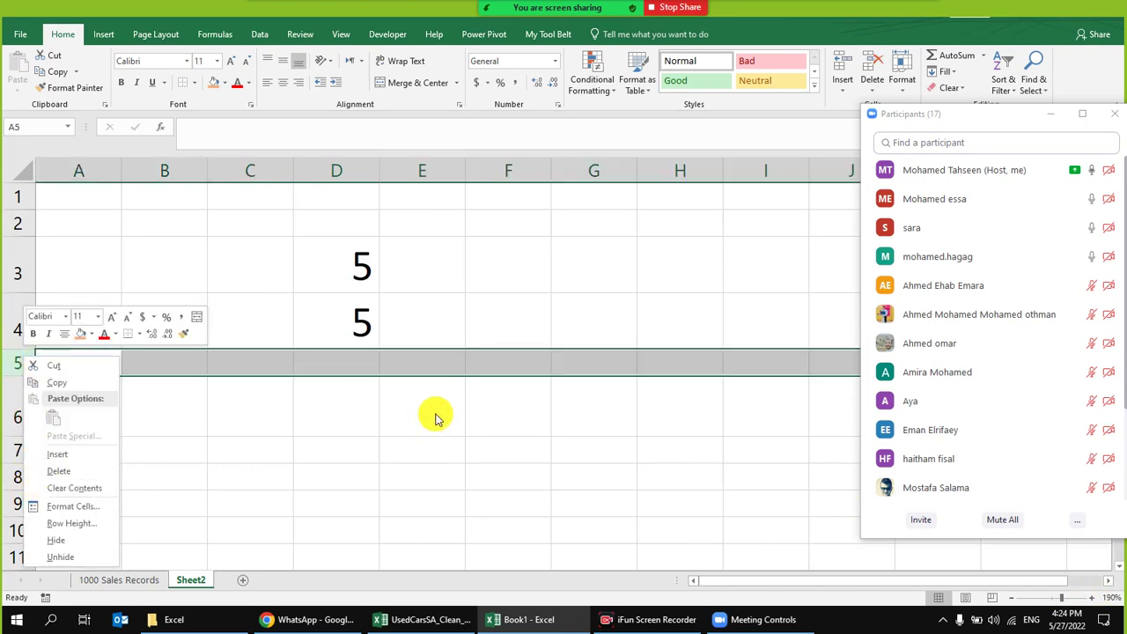
{"action": "left_click", "coordinate": [335, 410]}
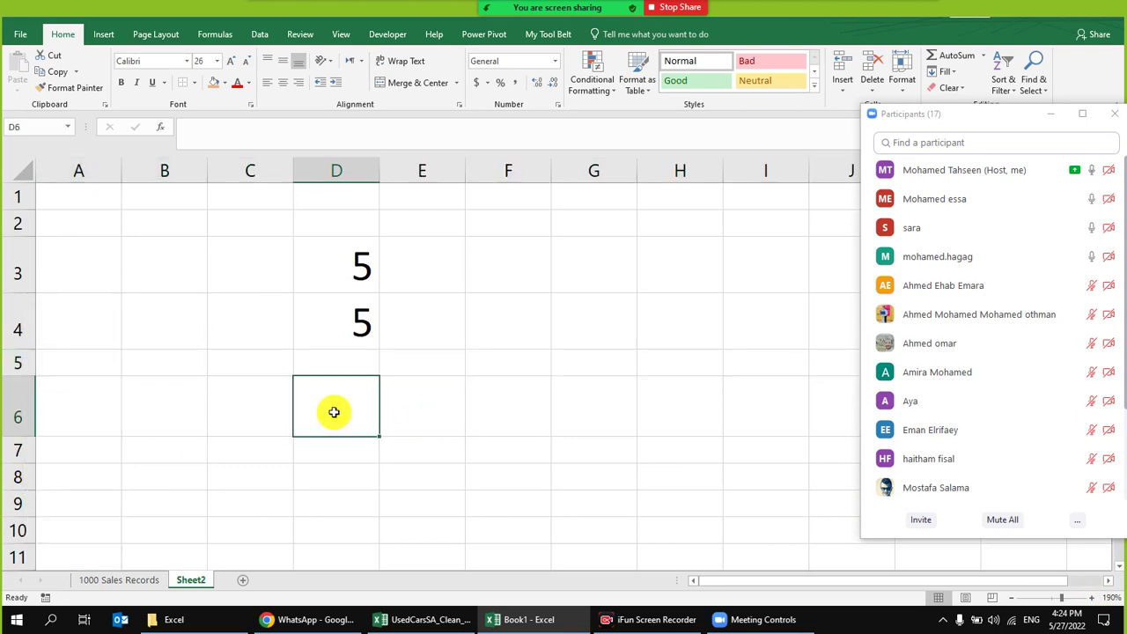
- Re-enter =D3+D4 in D6 by clicking D3 and D4, showing 10
{"action": "type", "text": "="}
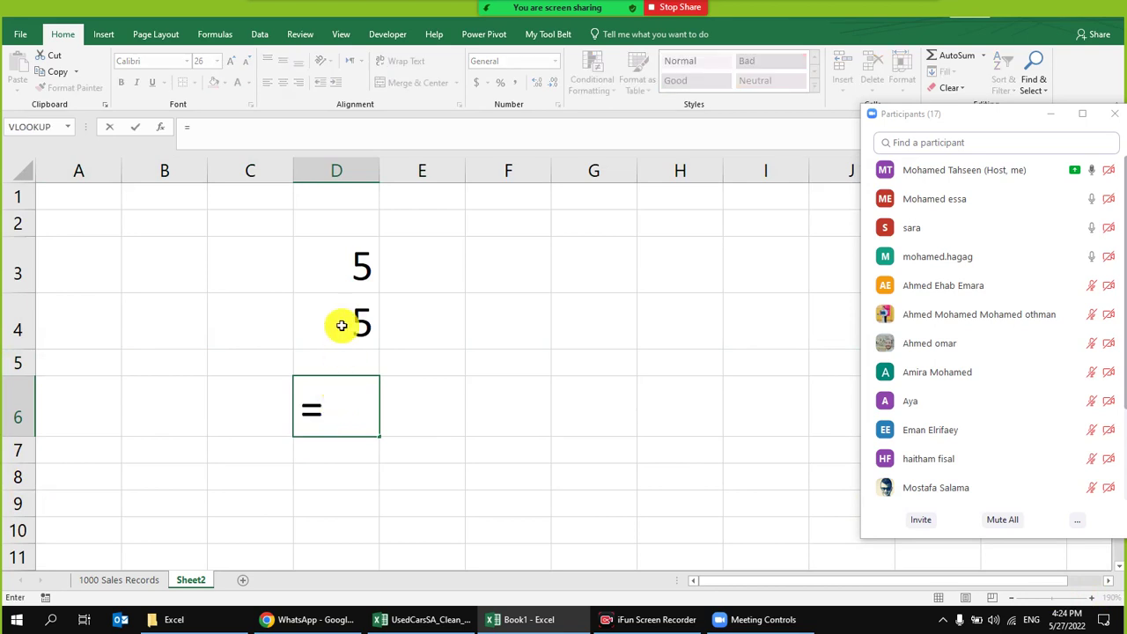
{"action": "left_click", "coordinate": [362, 257]}
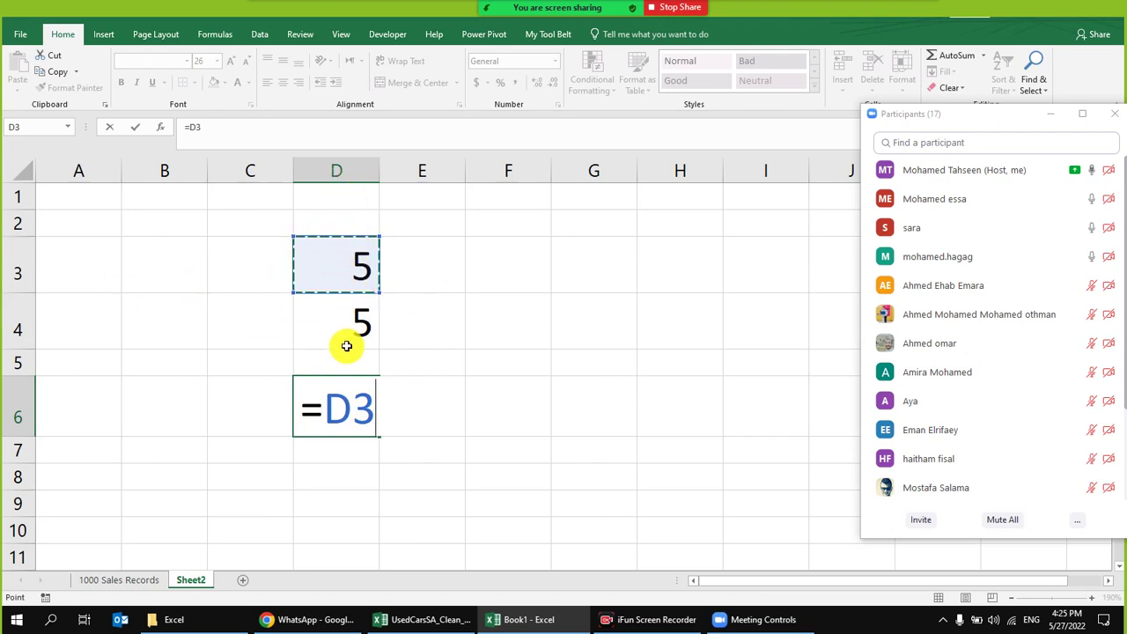
{"action": "type", "text": "+"}
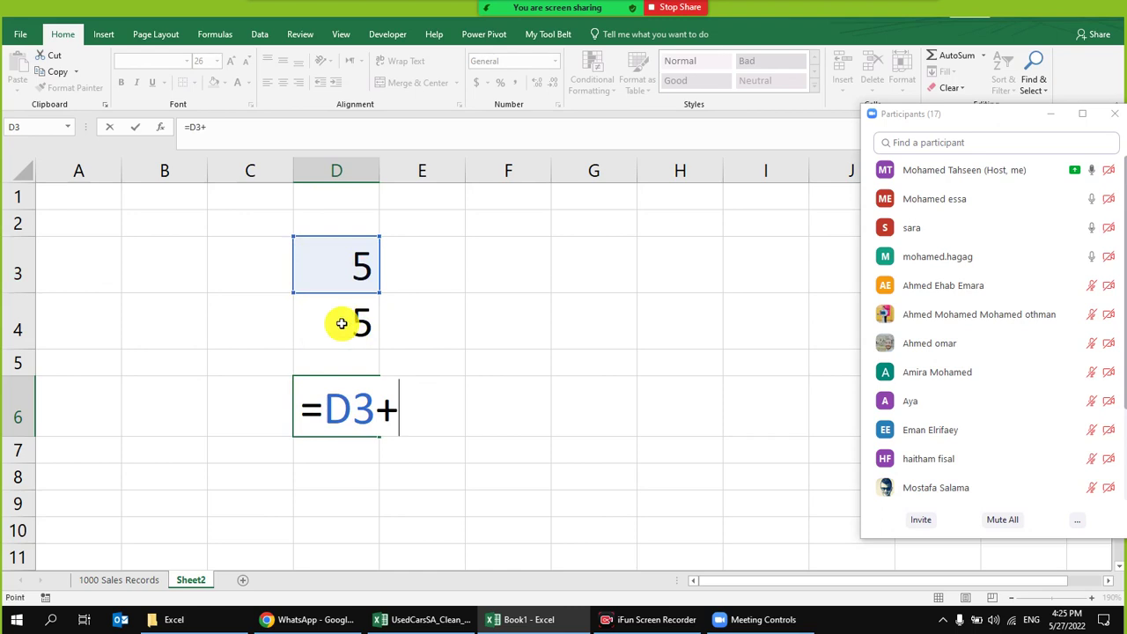
{"action": "left_click", "coordinate": [341, 324]}
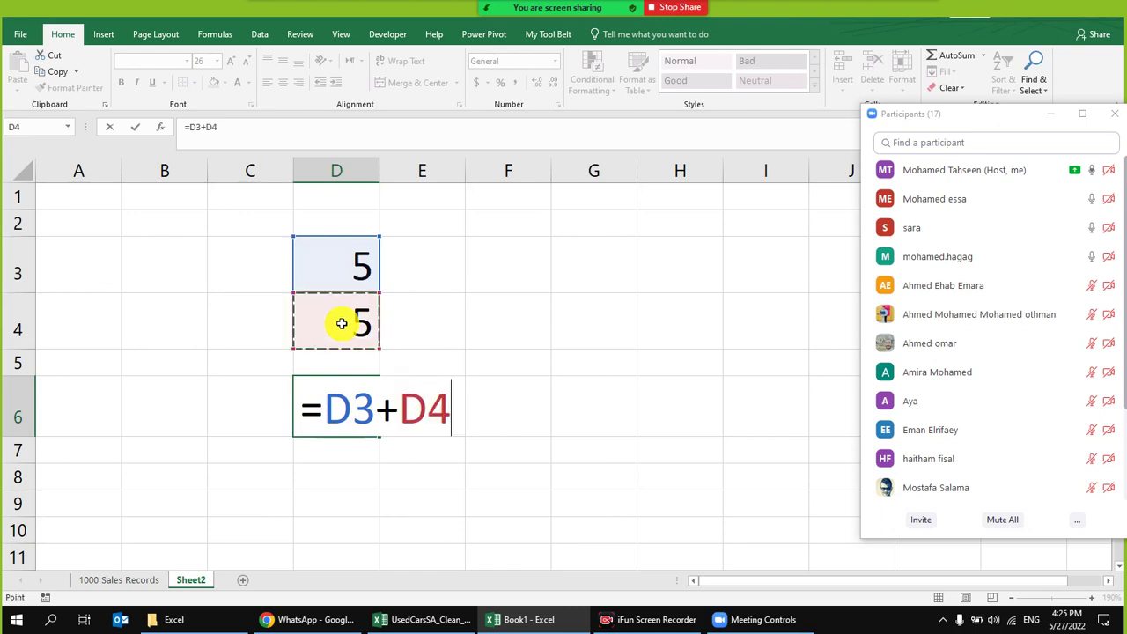
{"action": "key", "text": "Return"}
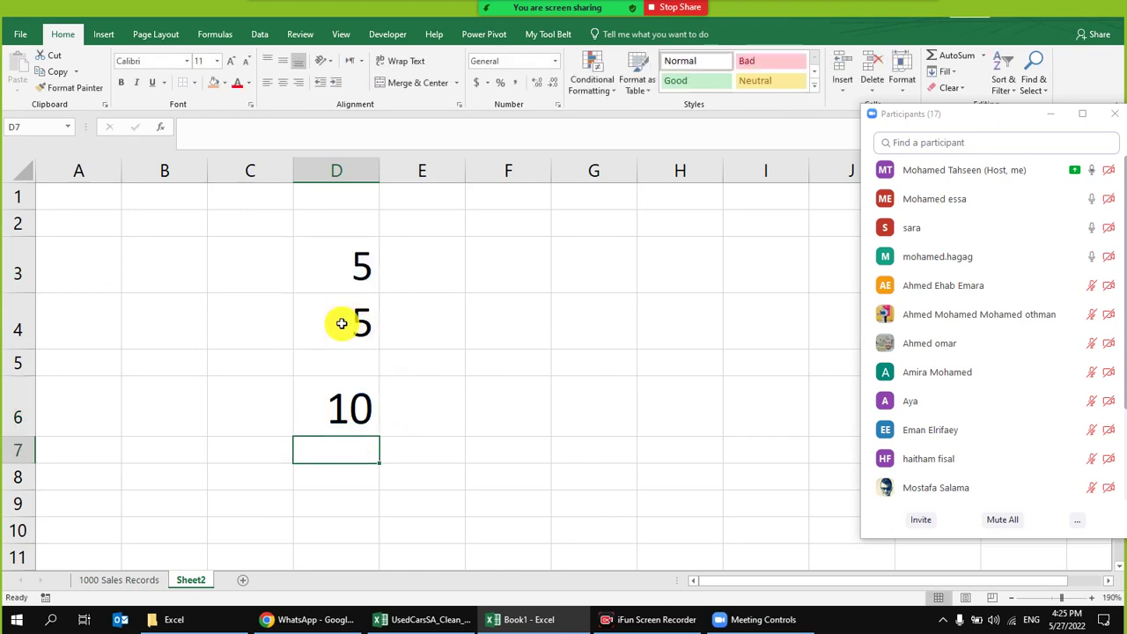
{"action": "left_click", "coordinate": [333, 412]}
- Widen column D and centre-align all its numbers
{"action": "left_click_drag", "start_coordinate": [382, 168], "coordinate": [447, 176]}
{"action": "left_click", "coordinate": [385, 167]}
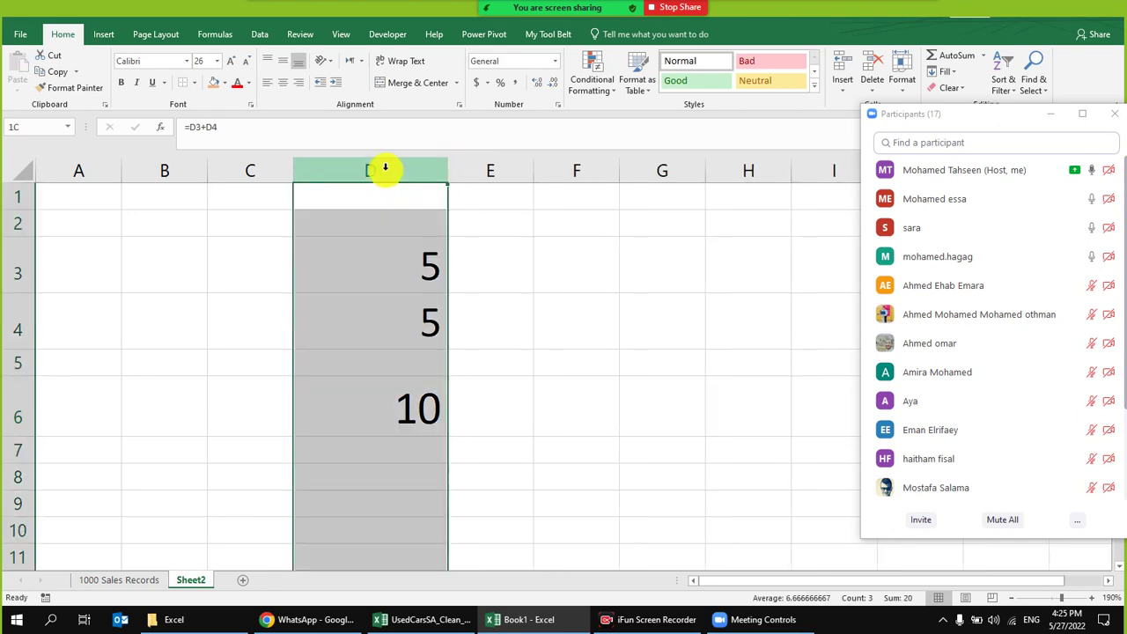
{"action": "left_click", "coordinate": [283, 82]}
{"action": "left_click", "coordinate": [396, 429]}
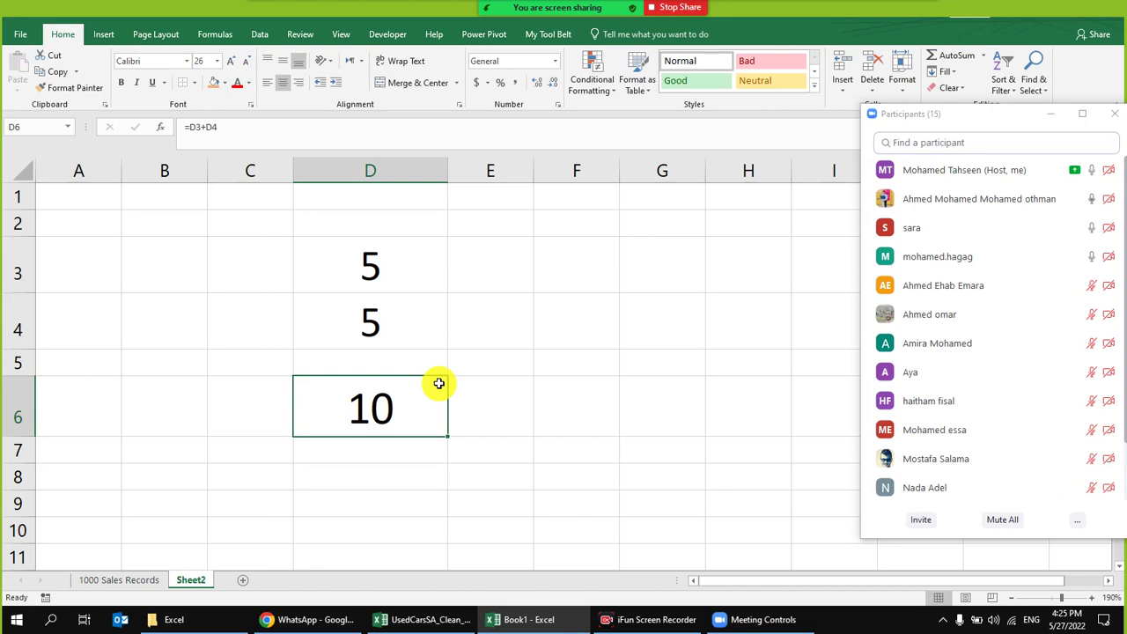
- Rebuild D6 as the formula =D3+D4 so it shows 10 again
{"action": "key", "text": "Delete"}
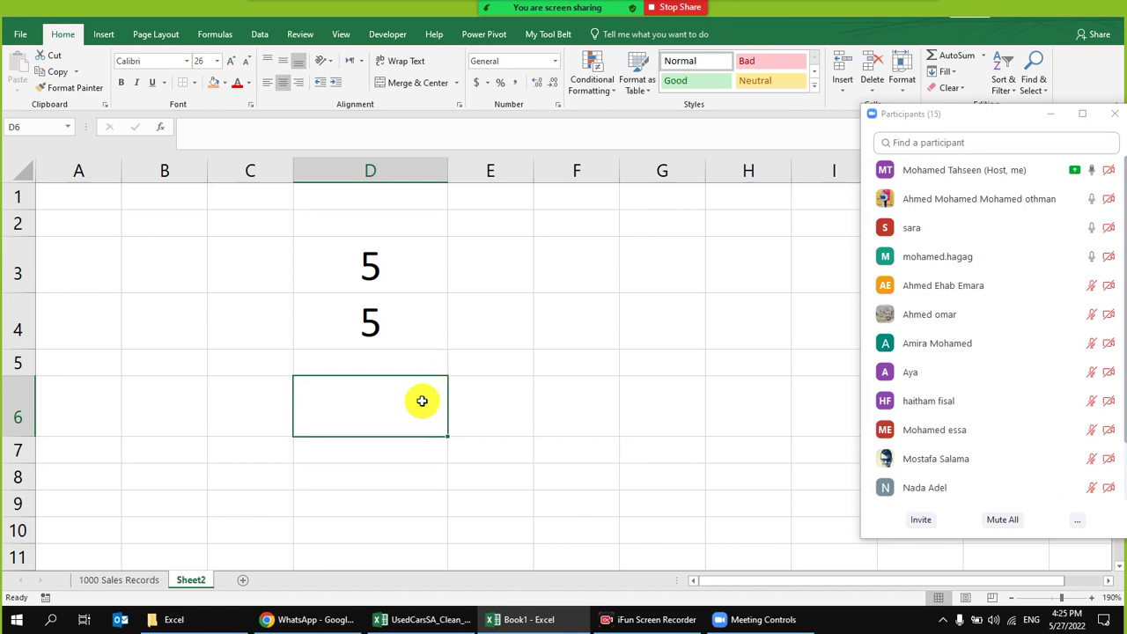
{"action": "type", "text": "="}
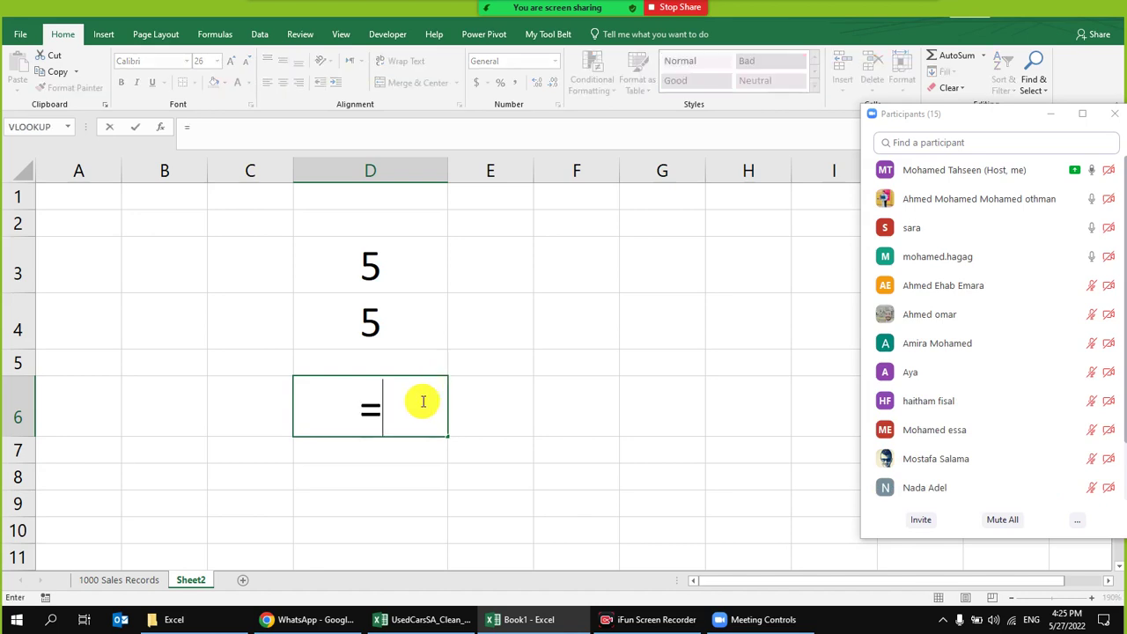
{"action": "left_click", "coordinate": [380, 257]}
{"action": "type", "text": "+"}
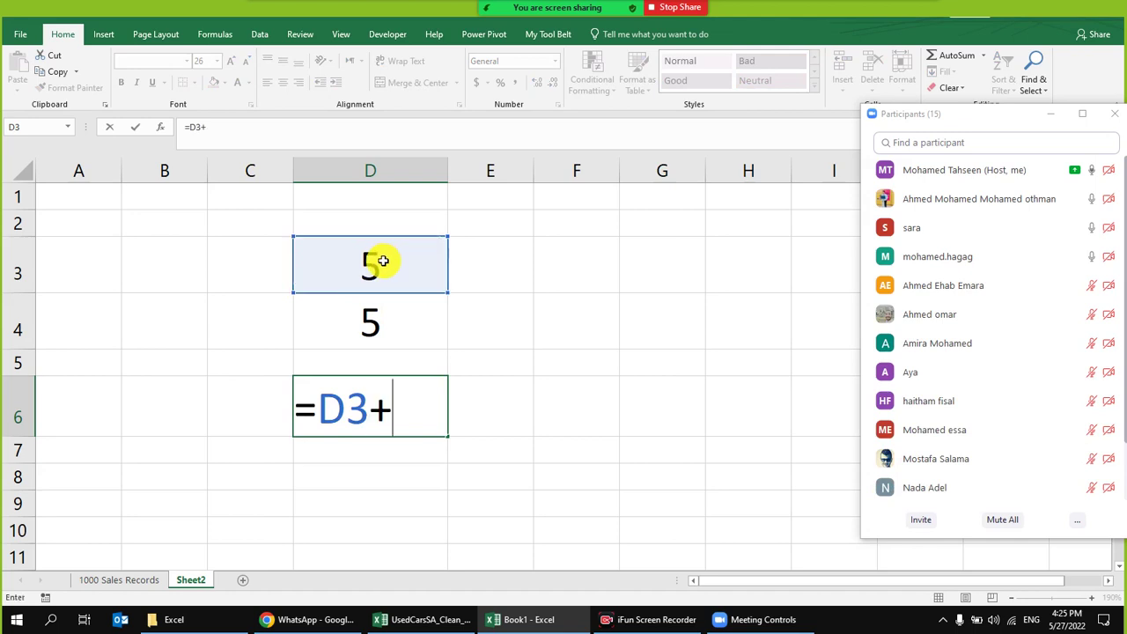
{"action": "left_click", "coordinate": [361, 325]}
{"action": "key", "text": "Return"}
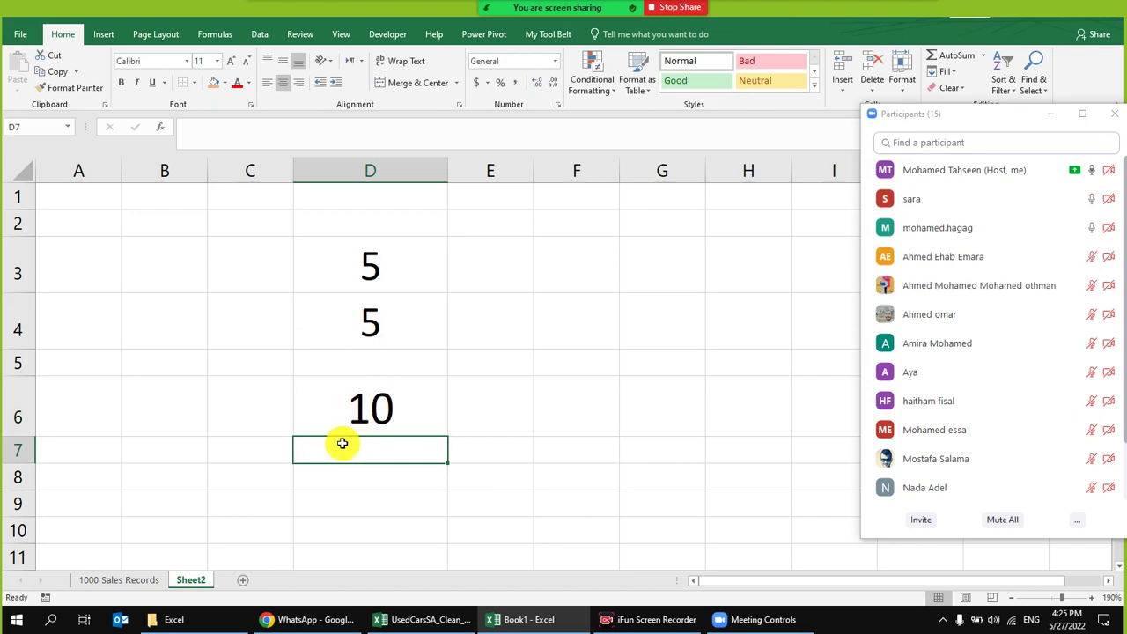
{"action": "left_click", "coordinate": [156, 579]}
- Select the column I values, admit the waiting meeting participant, and jump back to column I's top
{"action": "left_click_drag", "start_coordinate": [480, 266], "coordinate": [1069, 338]}
{"action": "left_click", "coordinate": [620, 322]}
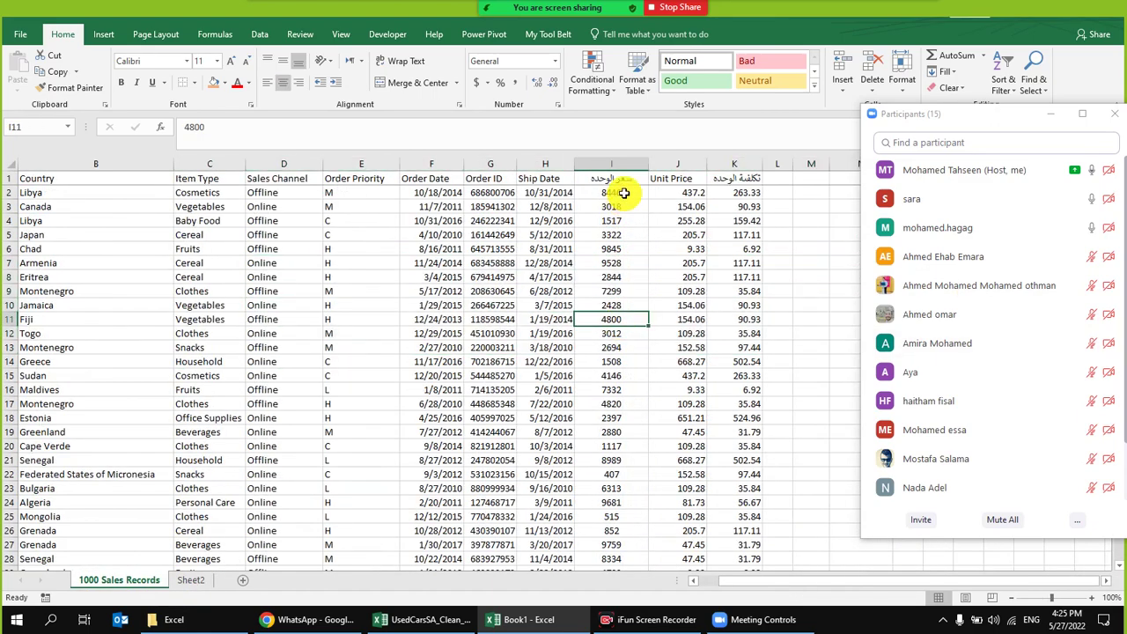
{"action": "left_click", "coordinate": [622, 164]}
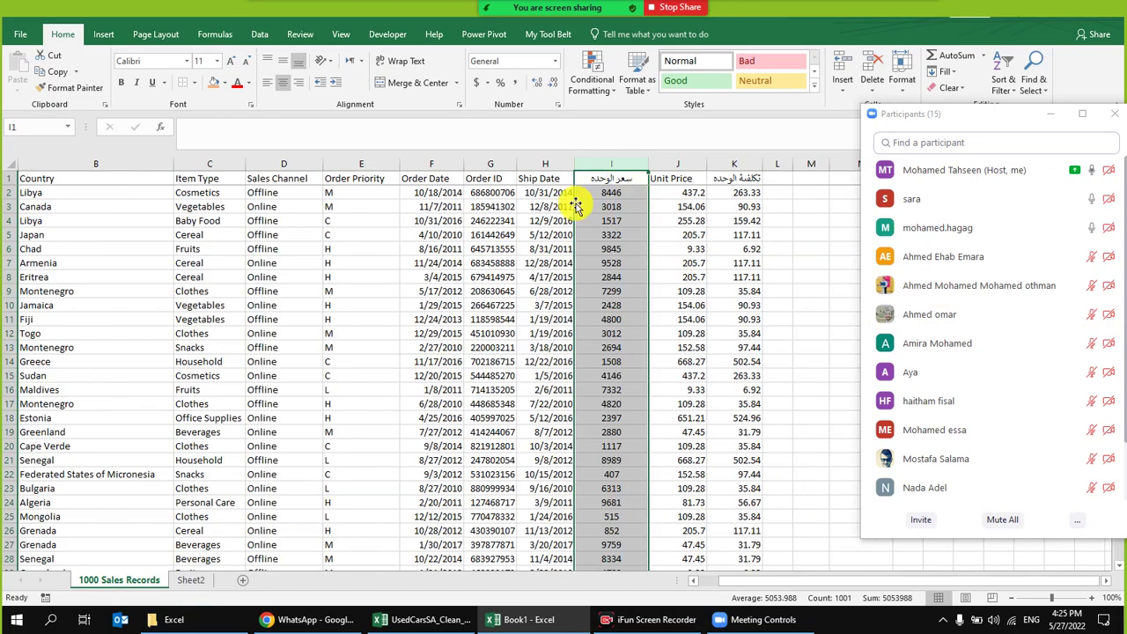
{"action": "left_click_drag", "start_coordinate": [612, 188], "coordinate": [612, 126]}
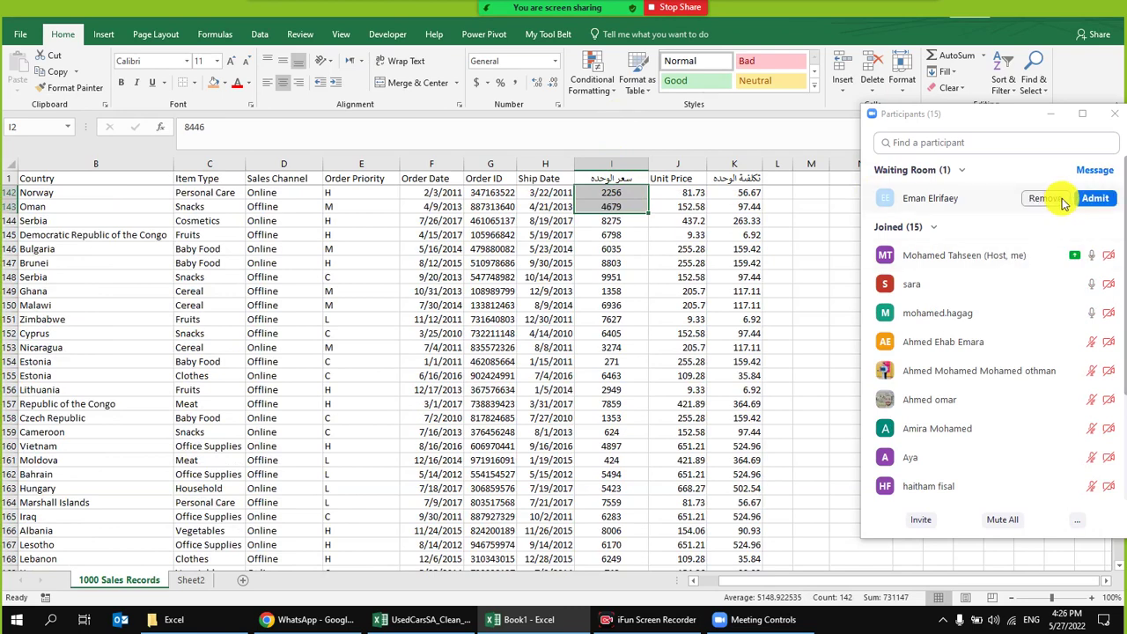
{"action": "left_click", "coordinate": [1095, 199]}
{"action": "left_click", "coordinate": [614, 334]}
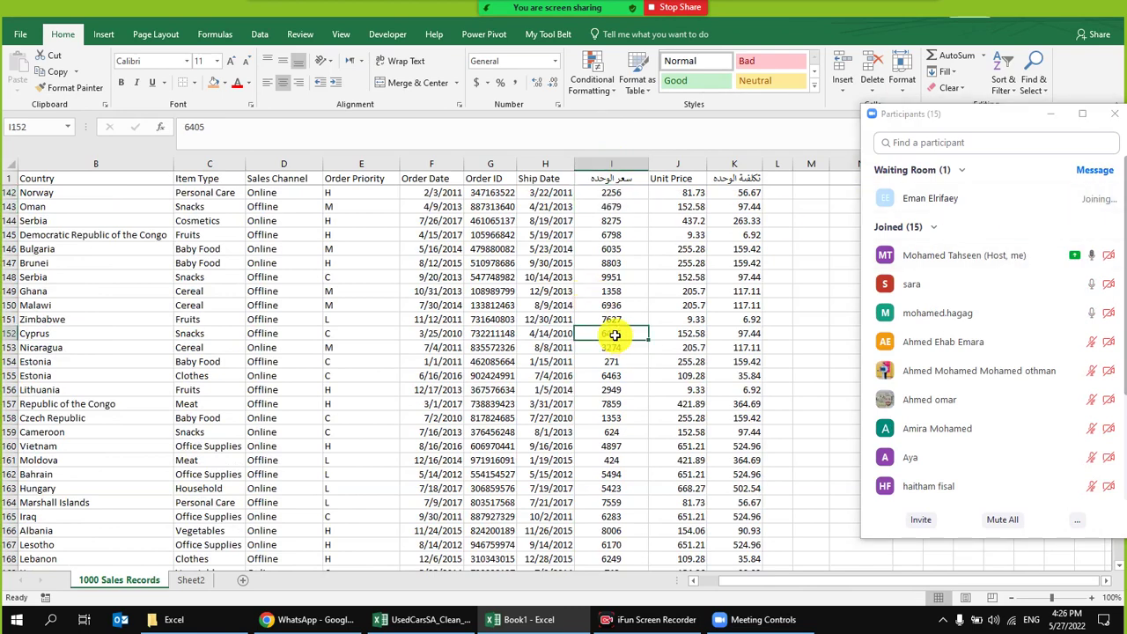
{"action": "key", "text": "ctrl+Up"}
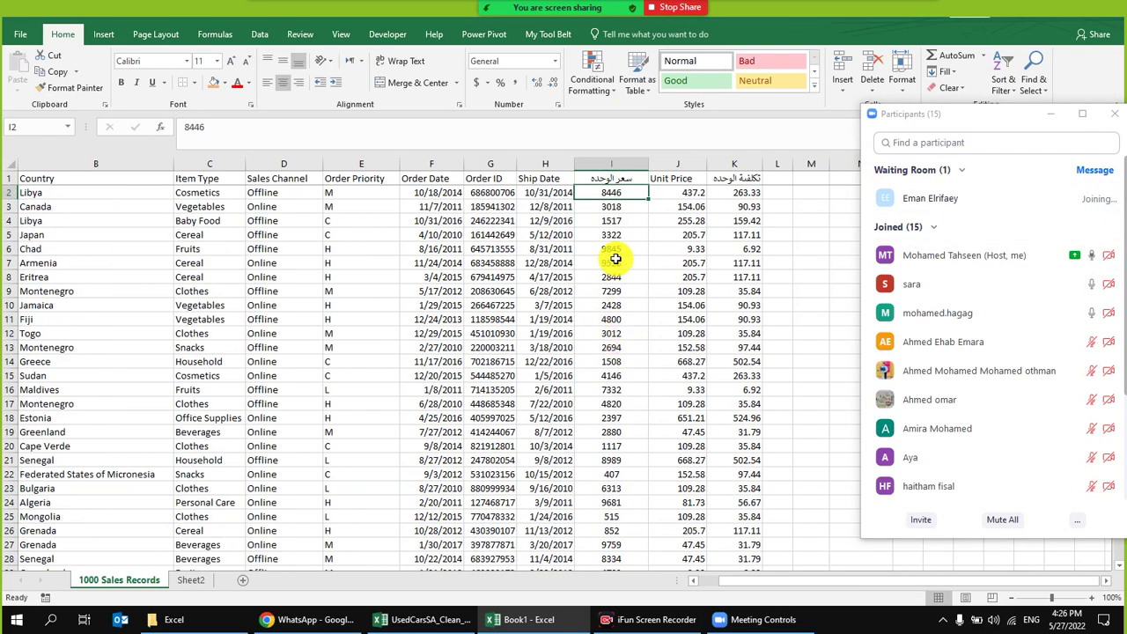
- Move the participants panel aside and scroll down to blank cell I1003 below column I
{"action": "left_click_drag", "start_coordinate": [958, 117], "coordinate": [903, 74]}
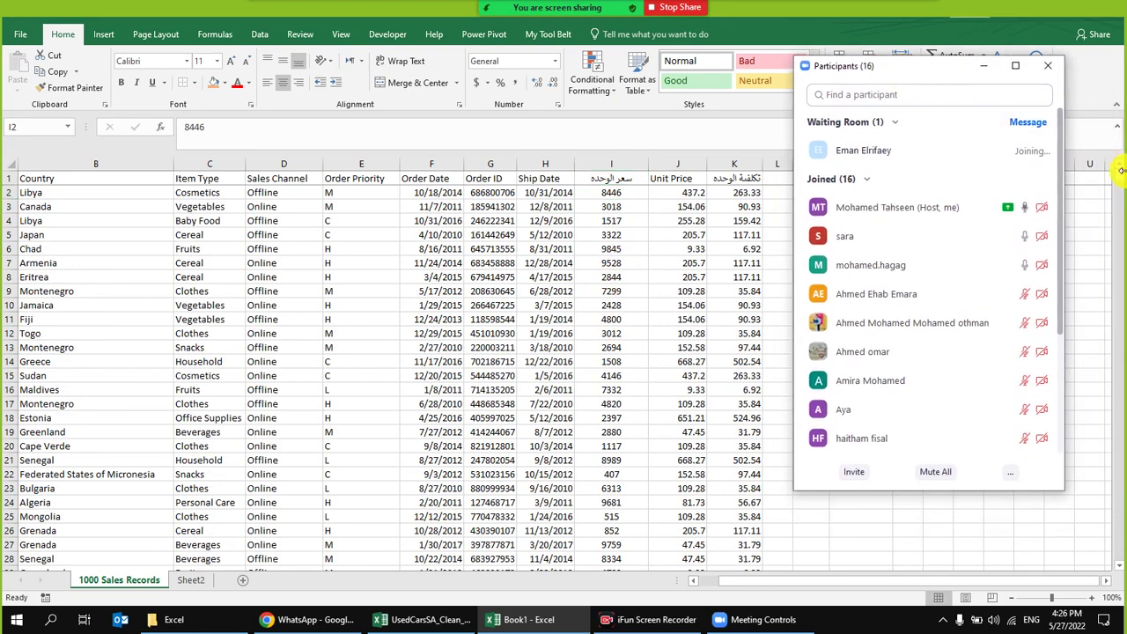
{"action": "left_click", "coordinate": [1097, 276]}
{"action": "left_click_drag", "start_coordinate": [1122, 180], "coordinate": [1108, 564]}
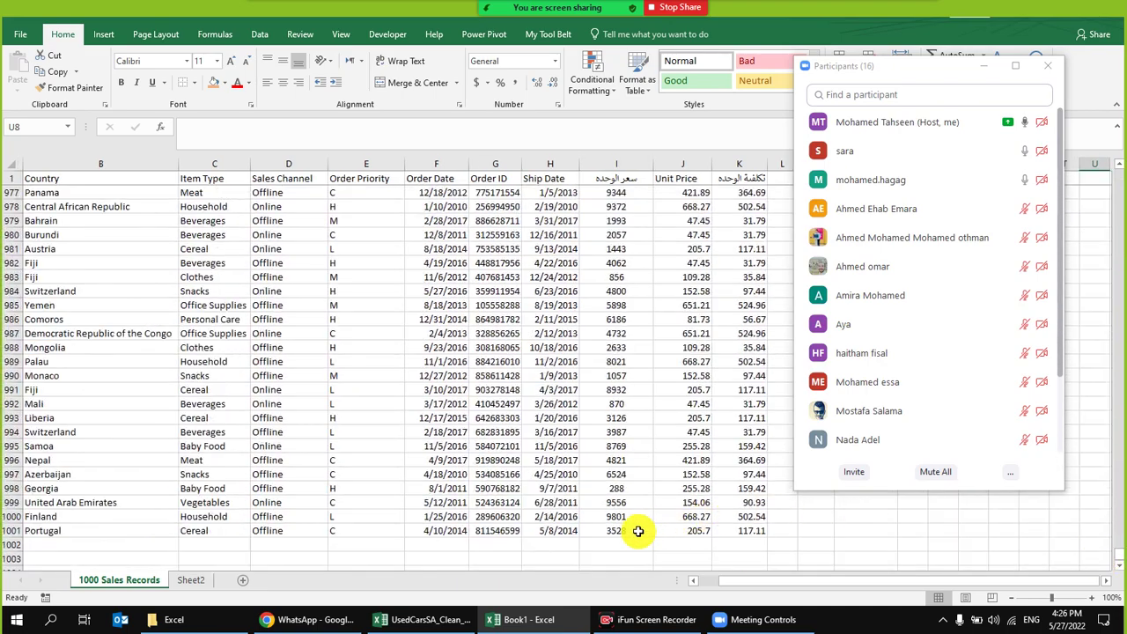
{"action": "scroll", "coordinate": [642, 526], "scroll_direction": "down", "scroll_amount": 1}
{"action": "left_click", "coordinate": [621, 516]}
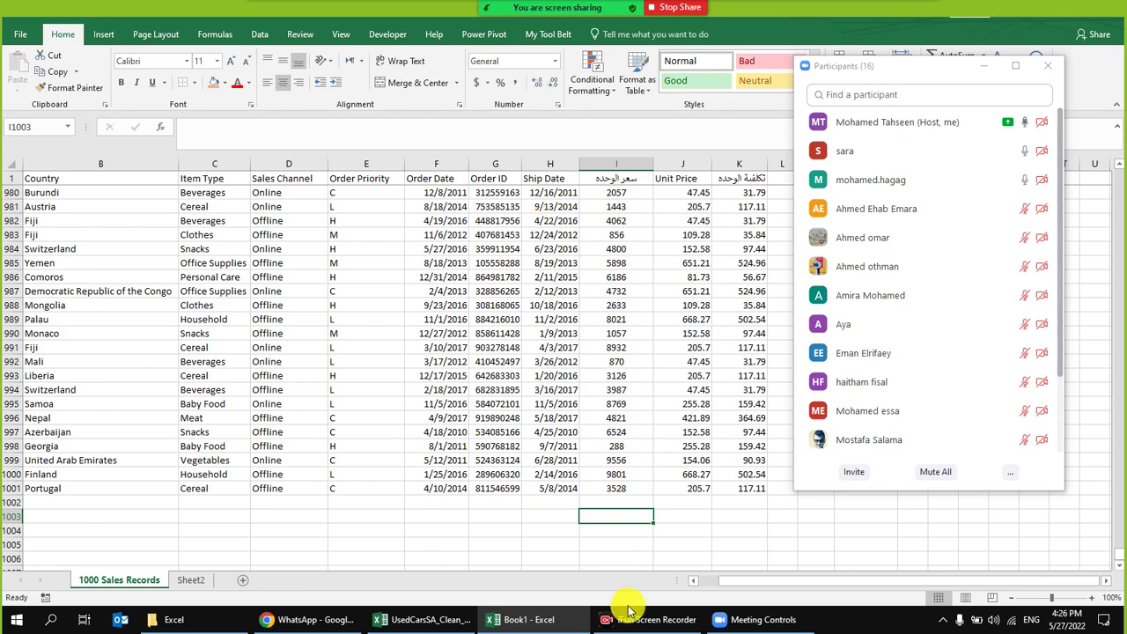
- Enter =SUM(I2:I1001) in I1003, totalling column I's unit prices as 5053988
{"action": "type", "text": "="}
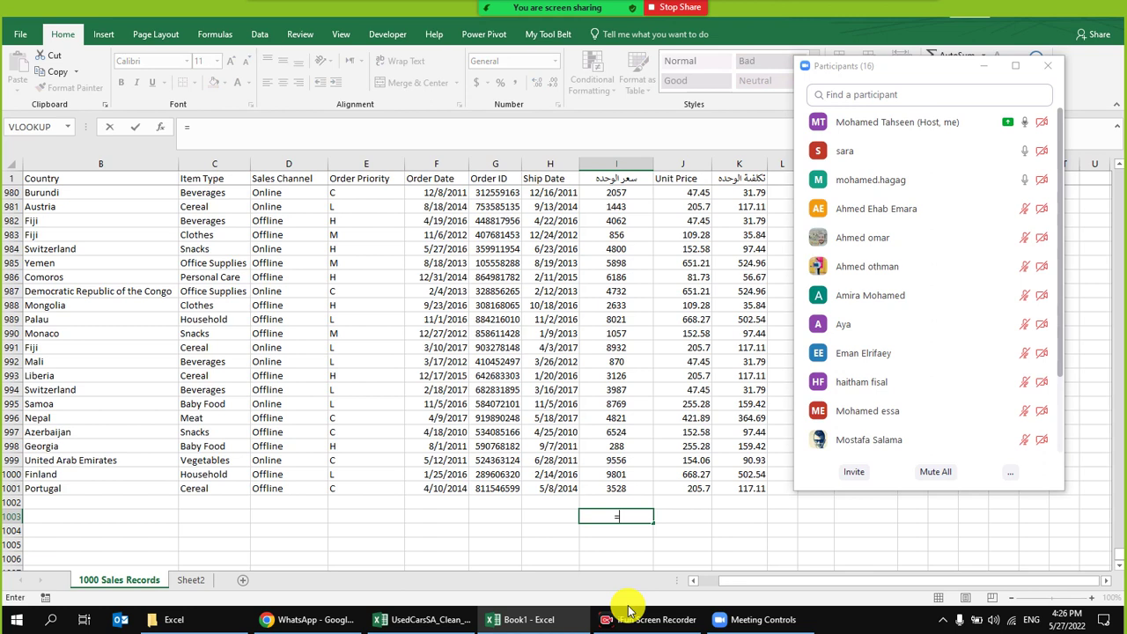
{"action": "type", "text": "sum"}
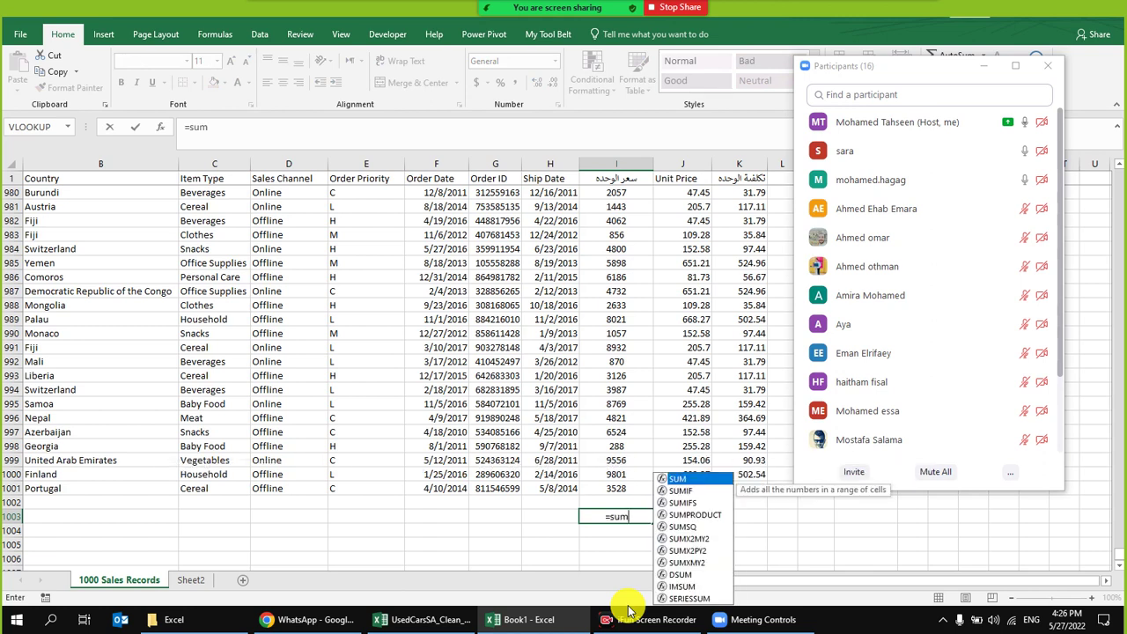
{"action": "double_click", "coordinate": [684, 480]}
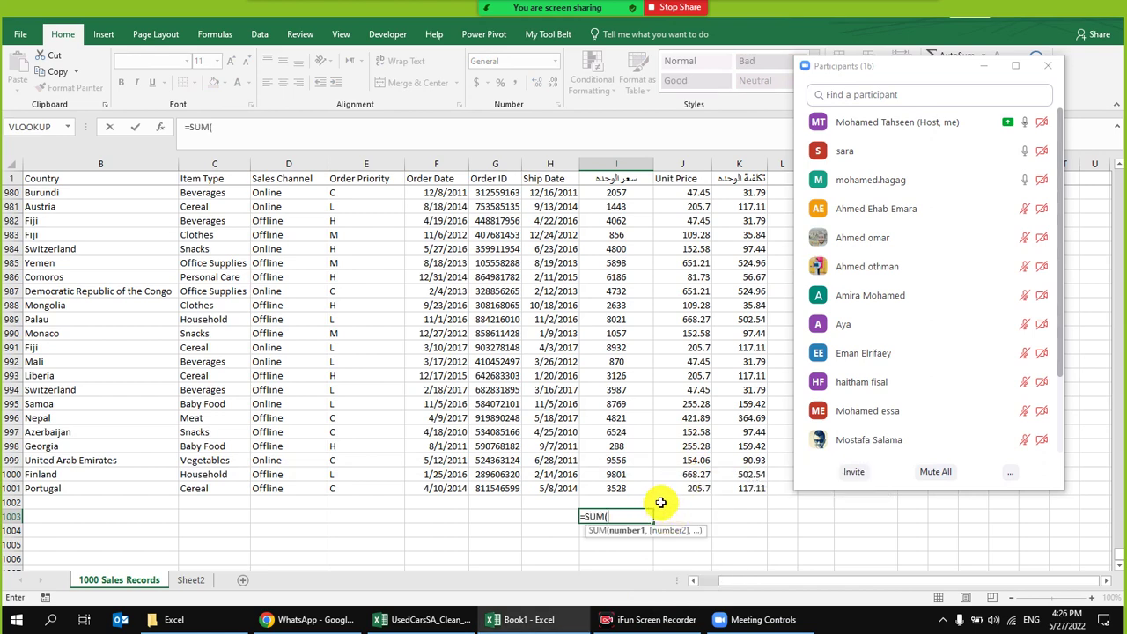
{"action": "scroll", "coordinate": [647, 291], "scroll_direction": "up", "scroll_amount": 18}
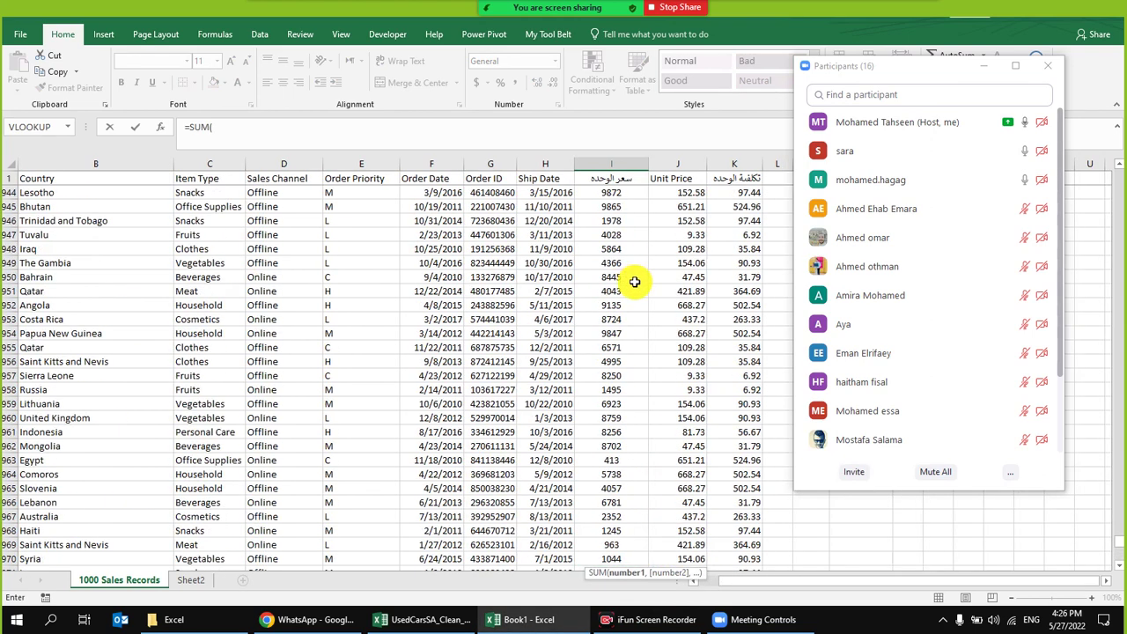
{"action": "scroll", "coordinate": [621, 430], "scroll_direction": "down", "scroll_amount": 20}
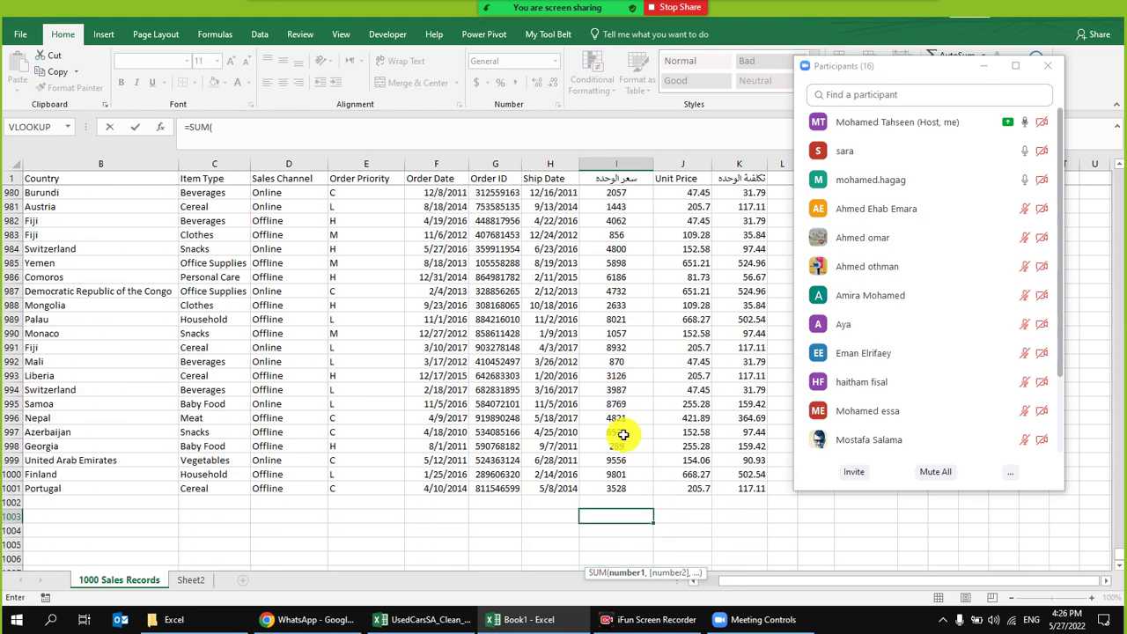
{"action": "left_click", "coordinate": [640, 358]}
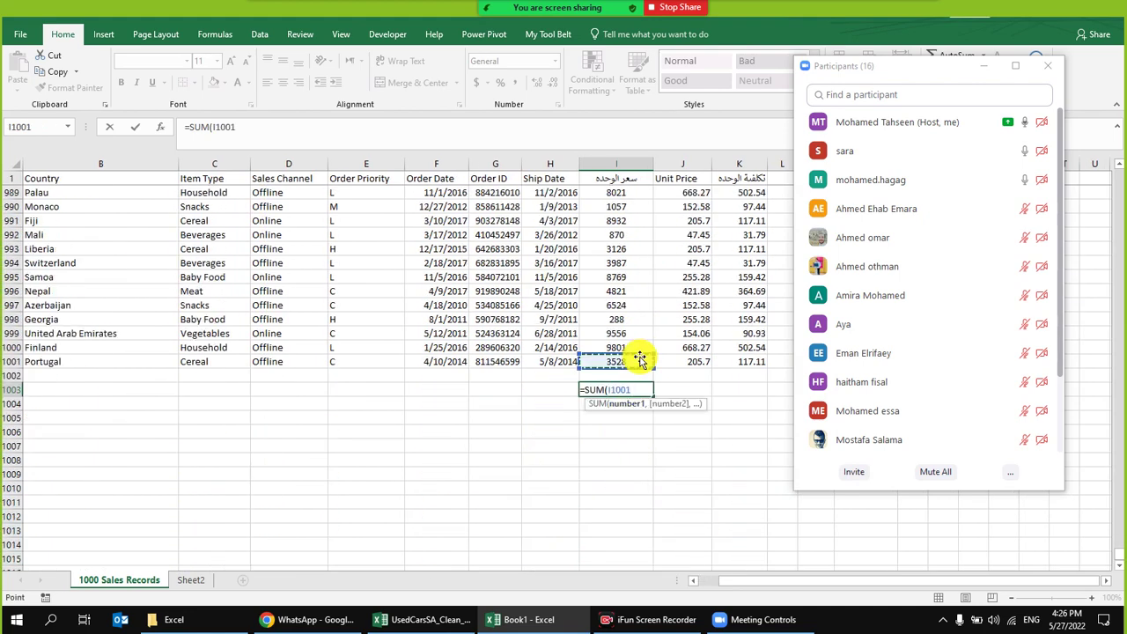
{"action": "key", "text": "ctrl+shift+Up"}
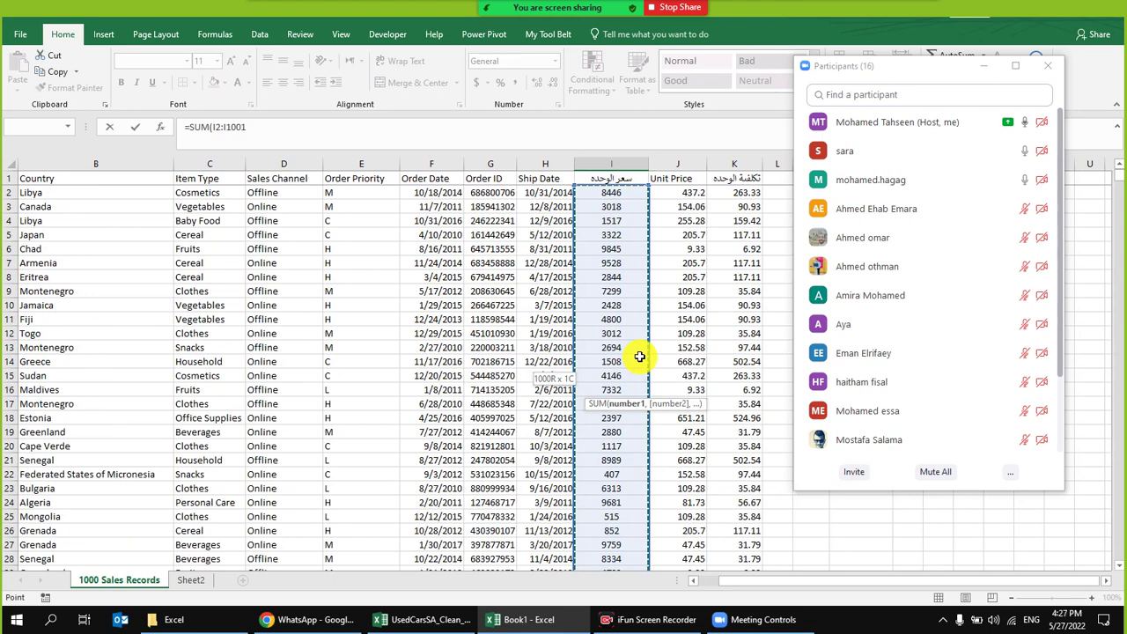
{"action": "type", "text": ")"}
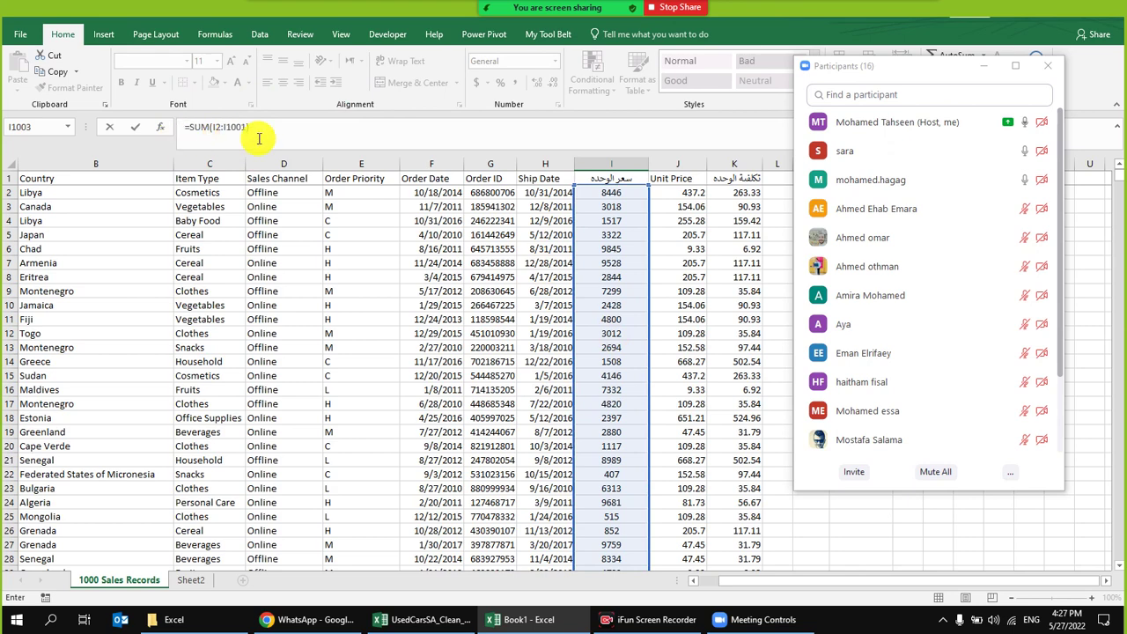
{"action": "key", "text": "Return"}
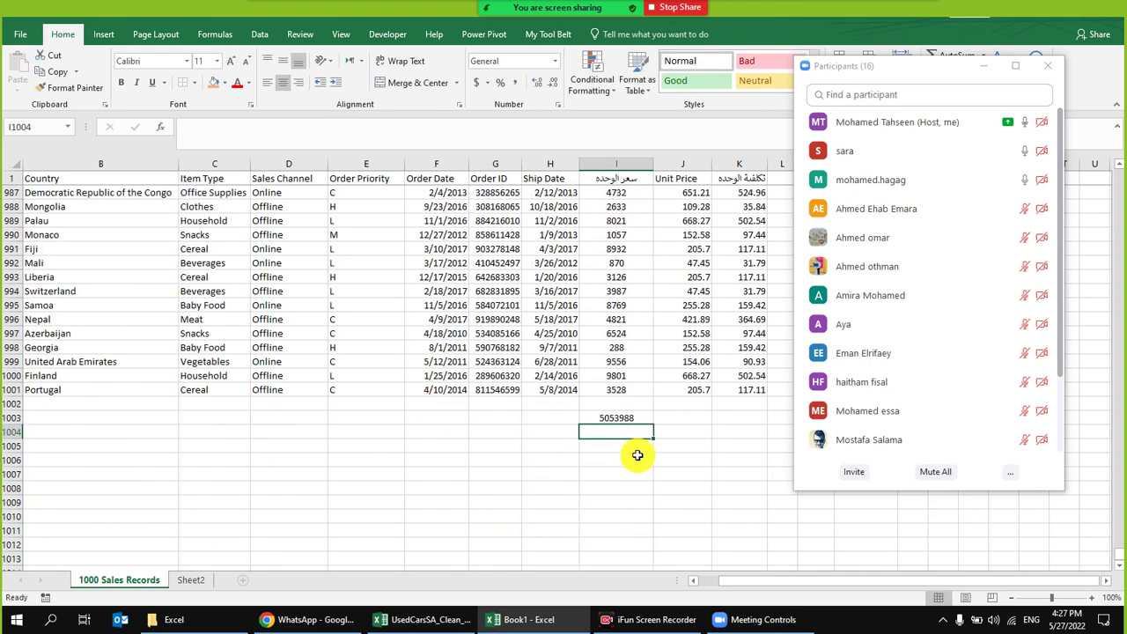
{"action": "left_click", "coordinate": [627, 420]}
- Raise the I1003 total's font to 18 point, dismissing the Zoom time-limit notice
{"action": "left_click", "coordinate": [232, 63]}
{"action": "left_click", "coordinate": [232, 63]}
{"action": "left_click", "coordinate": [232, 63]}
{"action": "left_click", "coordinate": [232, 62]}
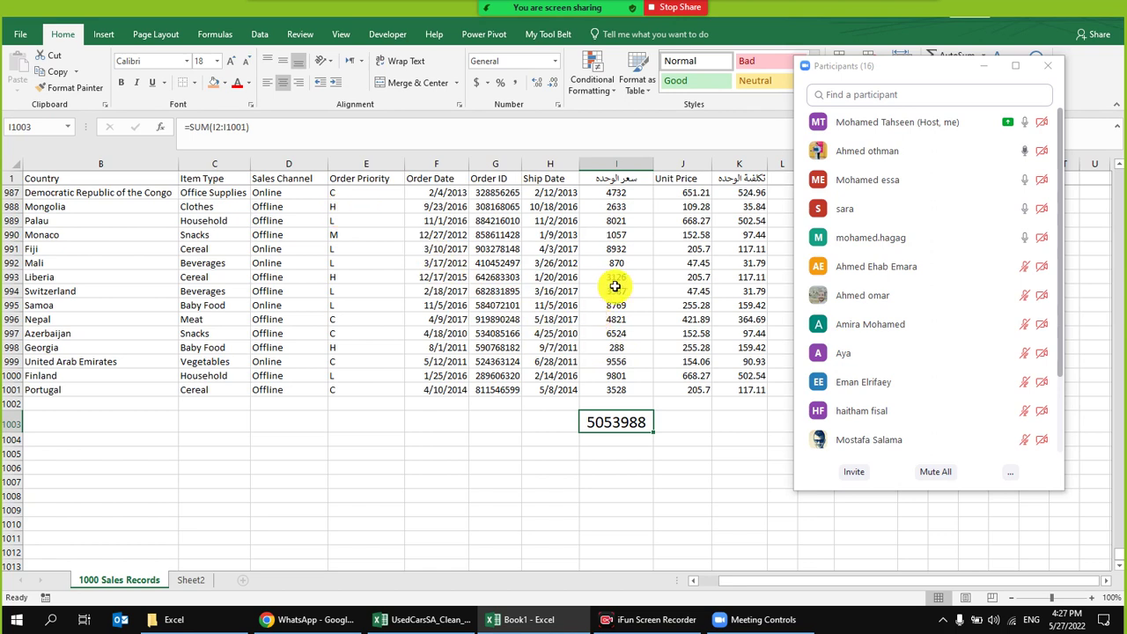
{"action": "left_click", "coordinate": [182, 131]}
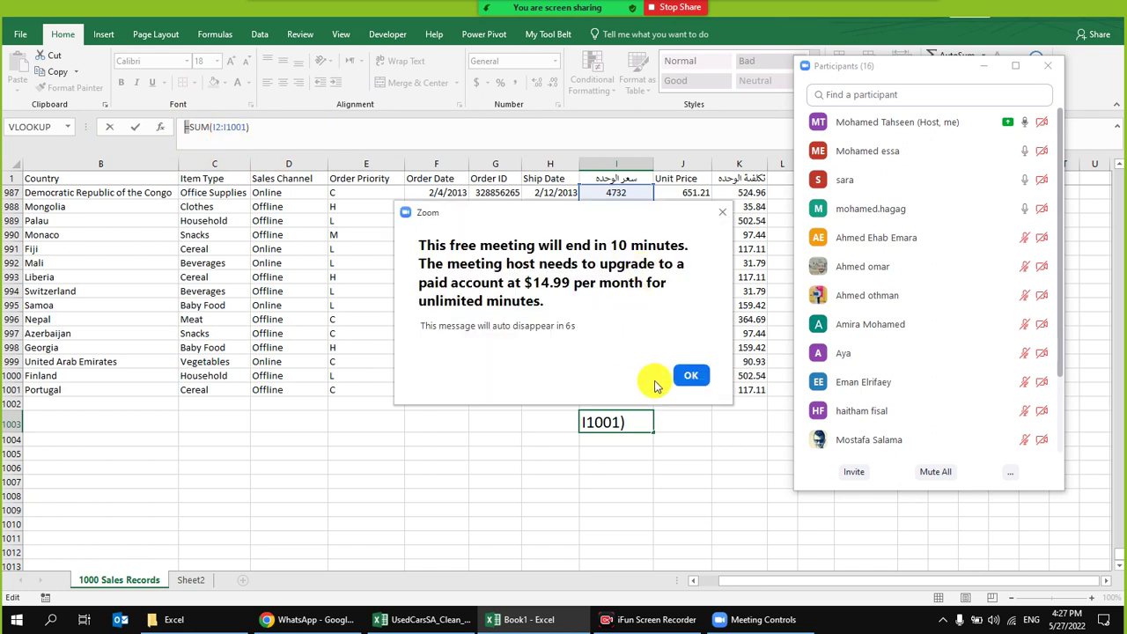
{"action": "left_click", "coordinate": [692, 376]}
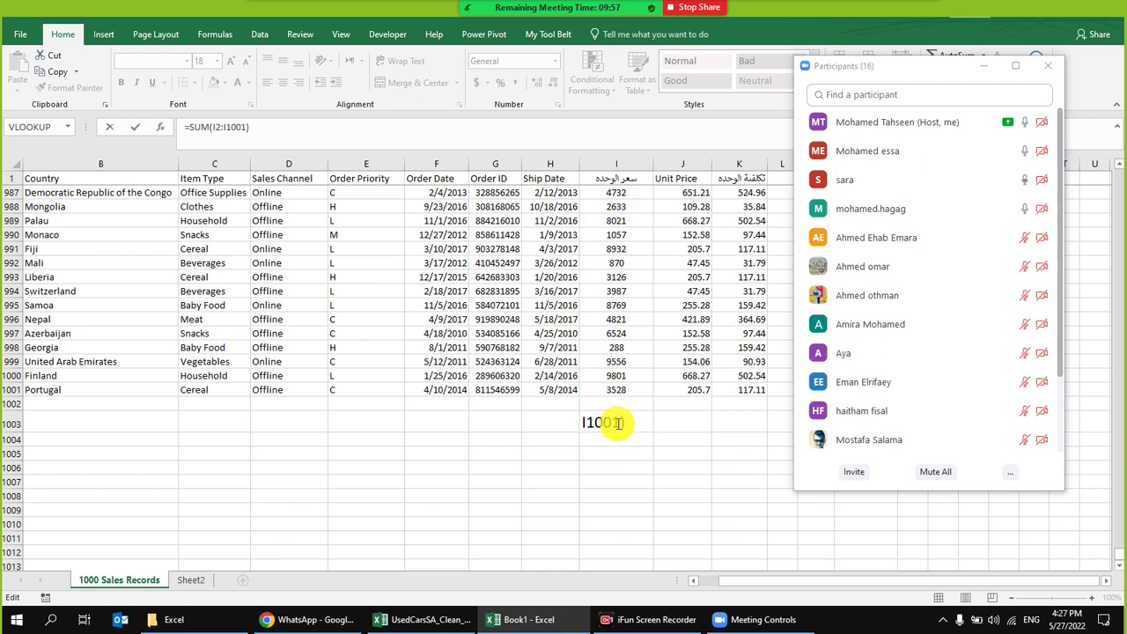
{"action": "key", "text": "ctrl+Return"}
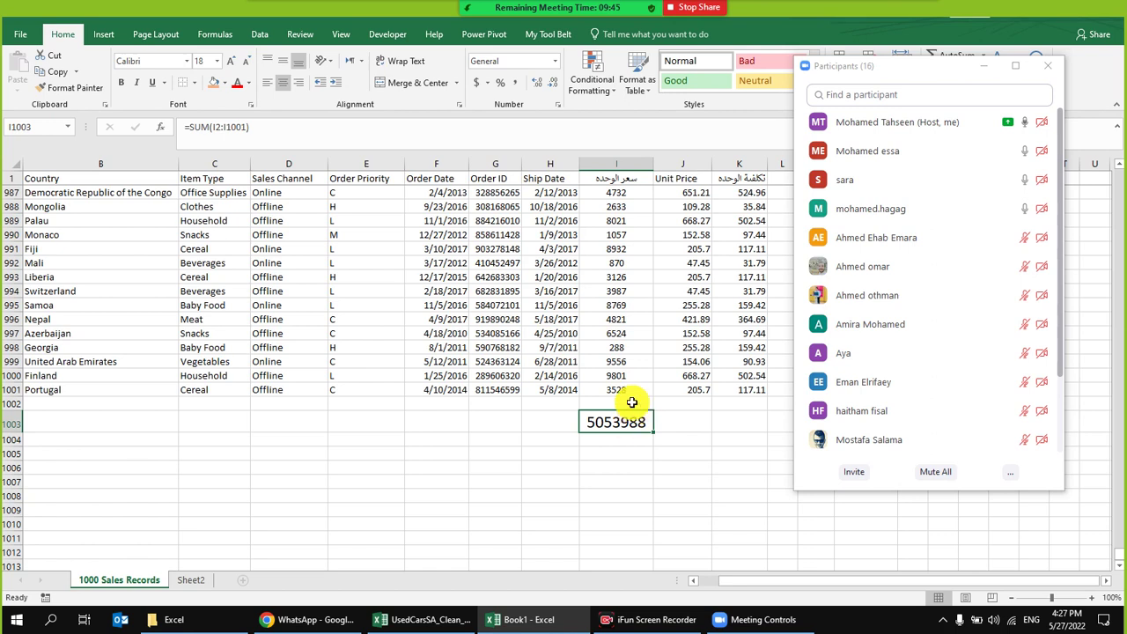
- On Sheet2, delete the 10 from D6
{"action": "left_click", "coordinate": [189, 579]}
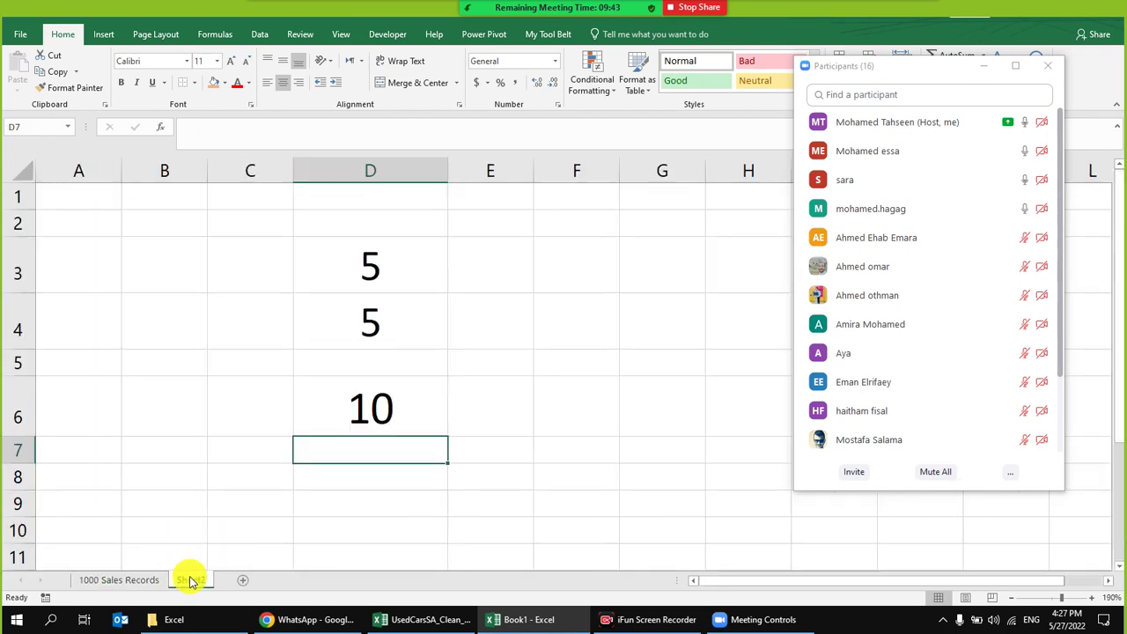
{"action": "left_click", "coordinate": [494, 361]}
{"action": "left_click", "coordinate": [386, 422]}
{"action": "key", "text": "Delete"}
- Enter 7 in D2, 4 in D6, 6 in D7, 2 in D9 and 9 in D10
{"action": "left_click", "coordinate": [393, 223]}
{"action": "type", "text": "7"}
{"action": "key", "text": "Return"}
{"action": "left_click", "coordinate": [389, 389]}
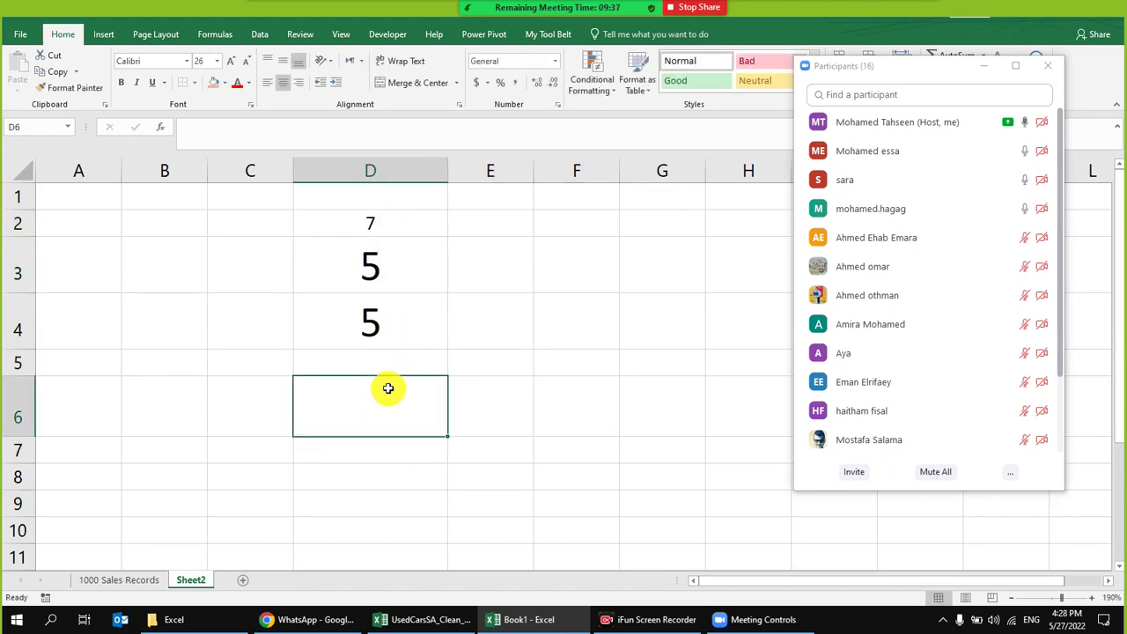
{"action": "type", "text": "4"}
{"action": "key", "text": "Return"}
{"action": "type", "text": "6"}
{"action": "left_click", "coordinate": [415, 502]}
{"action": "type", "text": "2"}
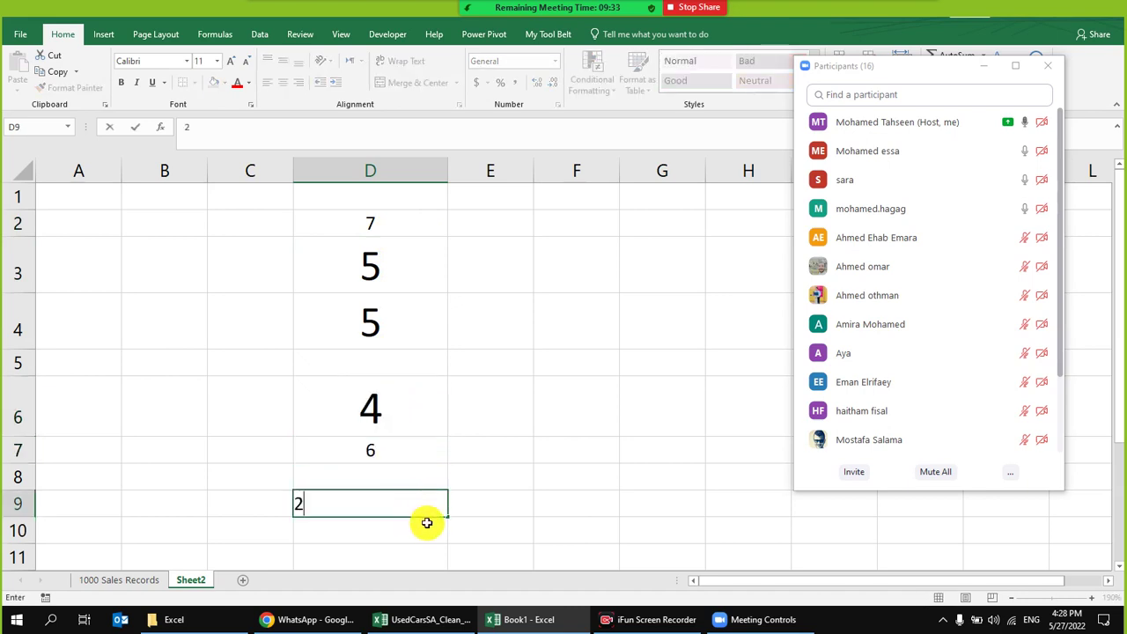
{"action": "left_click", "coordinate": [374, 529]}
{"action": "type", "text": "9"}
- Format-paint D3's 24-point formatting onto D2 through D10
{"action": "left_click", "coordinate": [395, 421]}
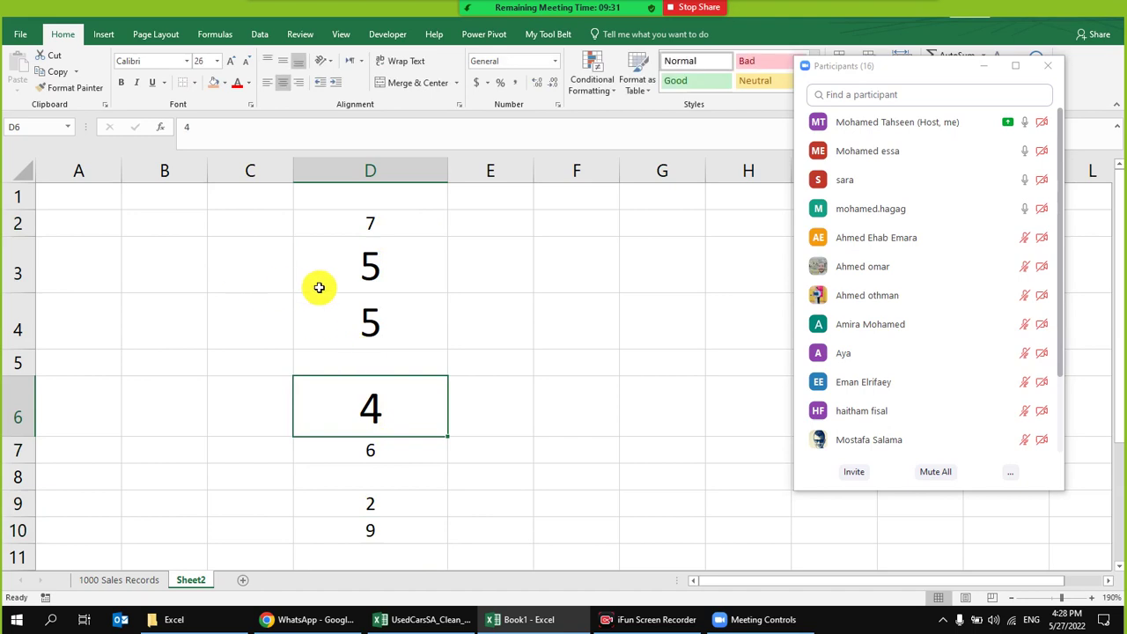
{"action": "left_click", "coordinate": [320, 280]}
{"action": "left_click", "coordinate": [62, 88]}
{"action": "left_click_drag", "start_coordinate": [372, 223], "coordinate": [390, 534]}
{"action": "scroll", "coordinate": [528, 362], "scroll_direction": "down", "scroll_amount": 3}
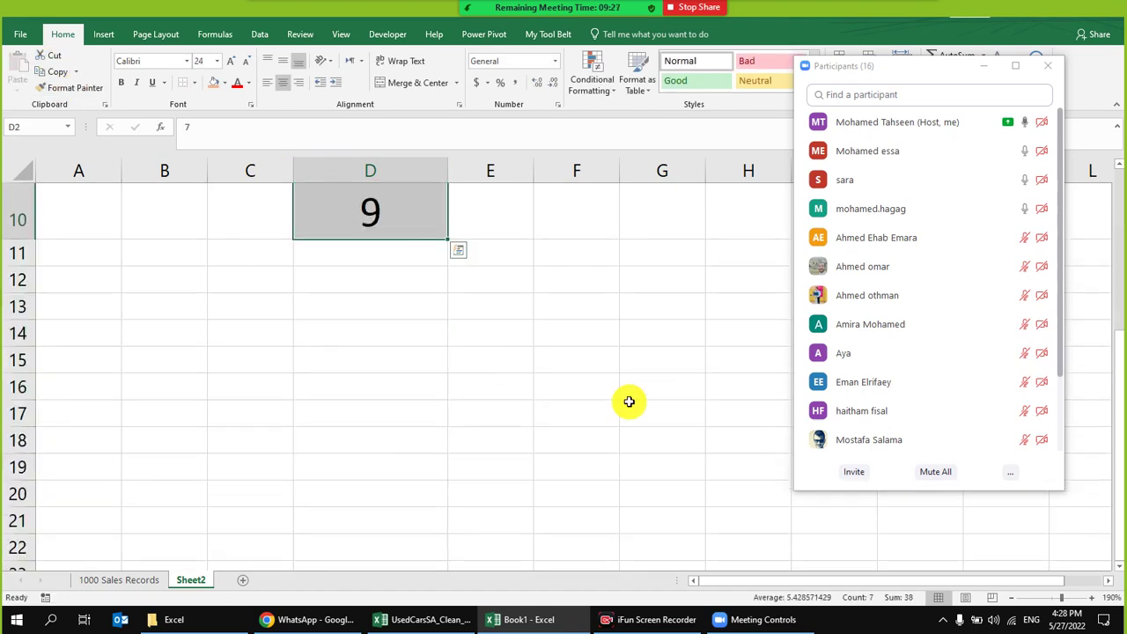
{"action": "left_click", "coordinate": [1011, 598]}
{"action": "left_click", "coordinate": [1011, 598]}
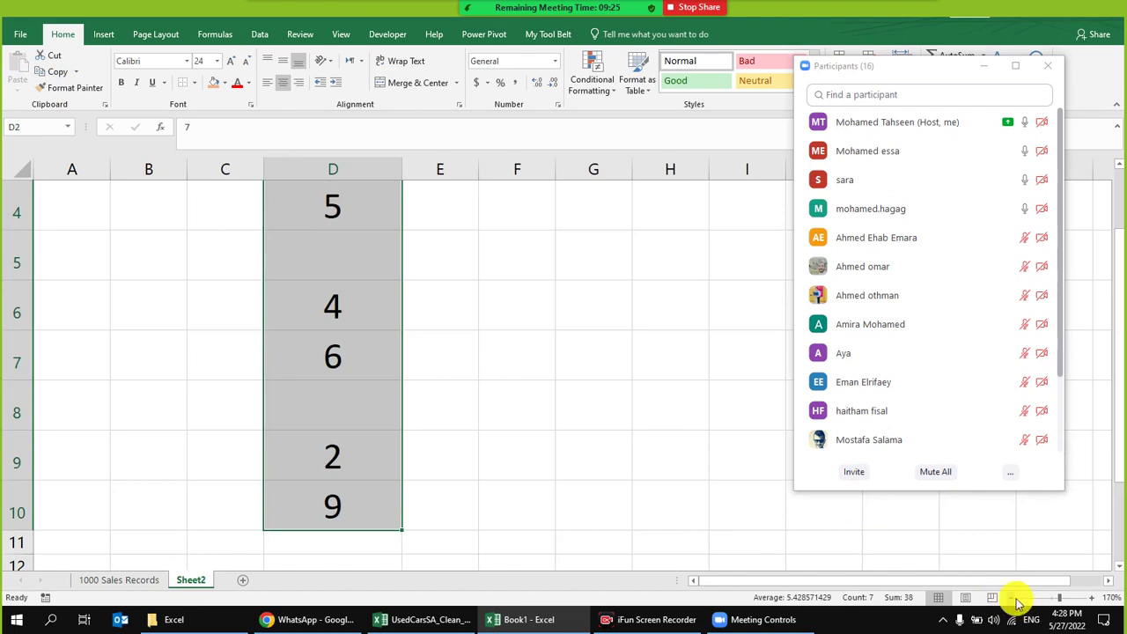
- Zoom the sheet out to 130%
{"action": "left_click", "coordinate": [1013, 599]}
{"action": "left_click", "coordinate": [1011, 599]}
{"action": "scroll", "coordinate": [441, 418], "scroll_direction": "up", "scroll_amount": 1}
{"action": "scroll", "coordinate": [810, 523], "scroll_direction": "down", "scroll_amount": 2}
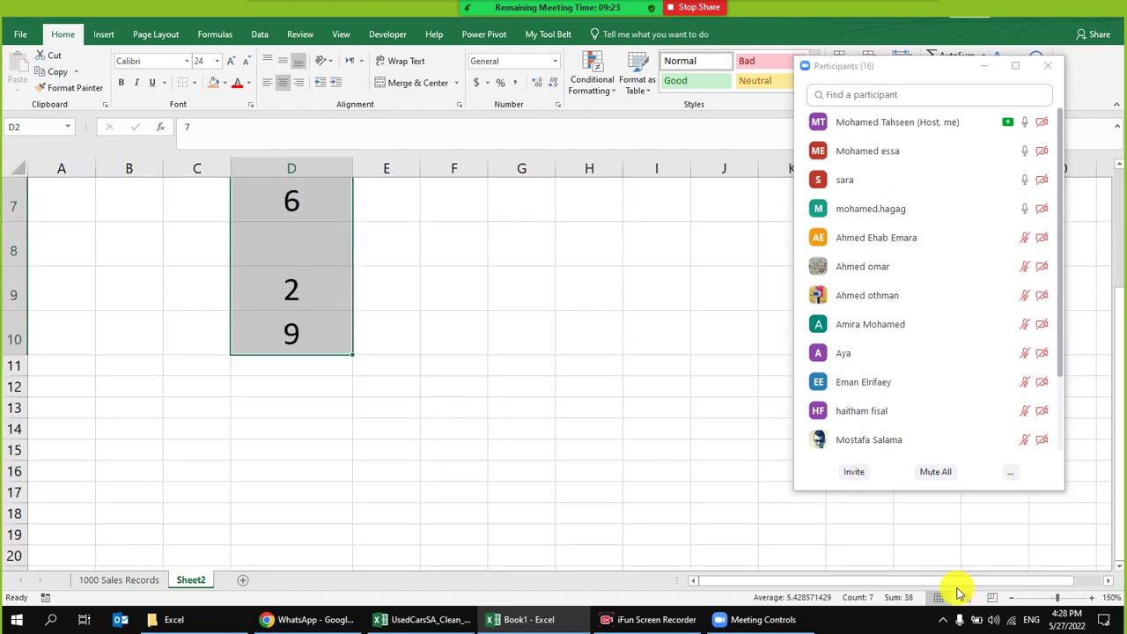
{"action": "left_click", "coordinate": [1010, 599]}
{"action": "left_click", "coordinate": [1011, 599]}
{"action": "scroll", "coordinate": [370, 436], "scroll_direction": "down", "scroll_amount": 2}
{"action": "scroll", "coordinate": [291, 370], "scroll_direction": "up", "scroll_amount": 2}
- Delete the empty rows in column D's list, undoing an accidental row insertion
{"action": "left_click", "coordinate": [260, 333]}
{"action": "left_click", "coordinate": [15, 320]}
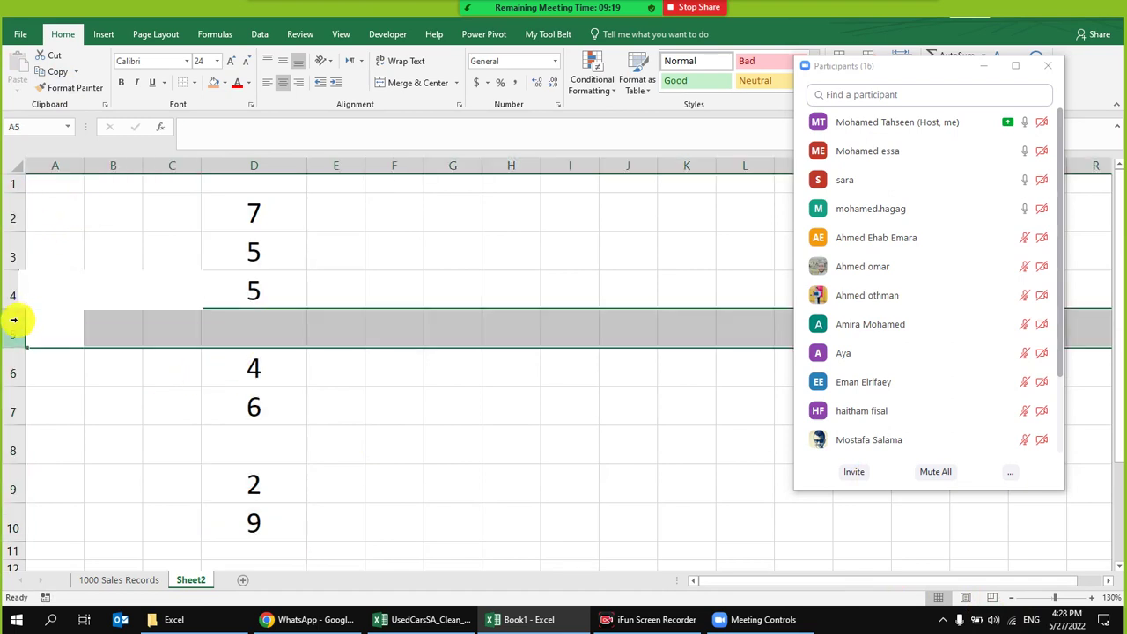
{"action": "right_click", "coordinate": [16, 323]}
{"action": "left_click", "coordinate": [80, 434]}
{"action": "key", "text": "ctrl+z"}
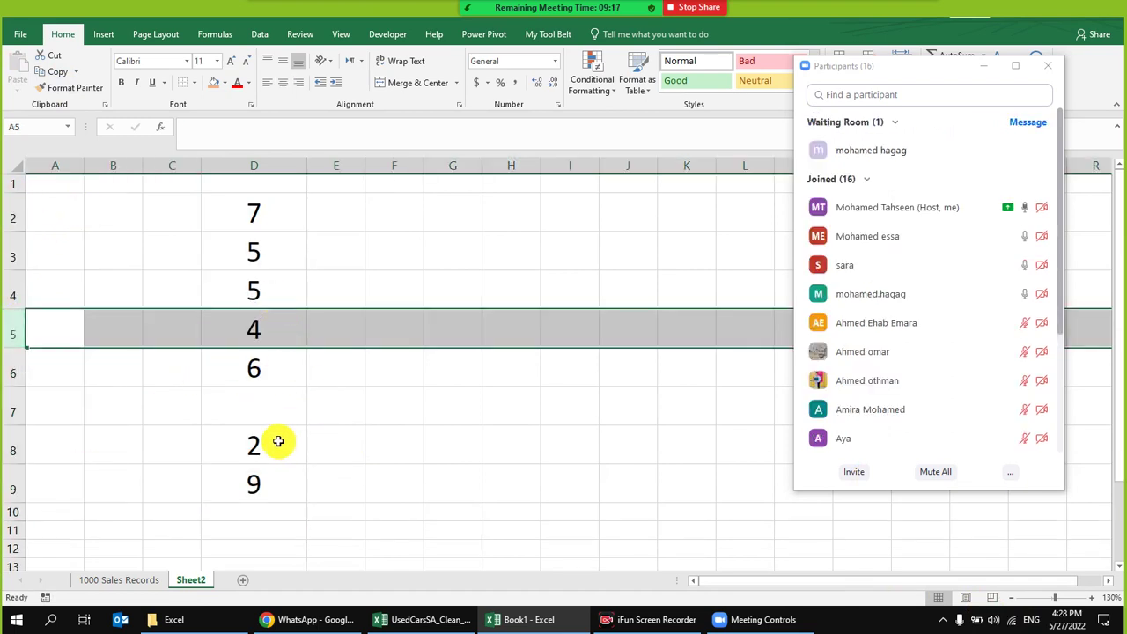
{"action": "right_click", "coordinate": [23, 414]}
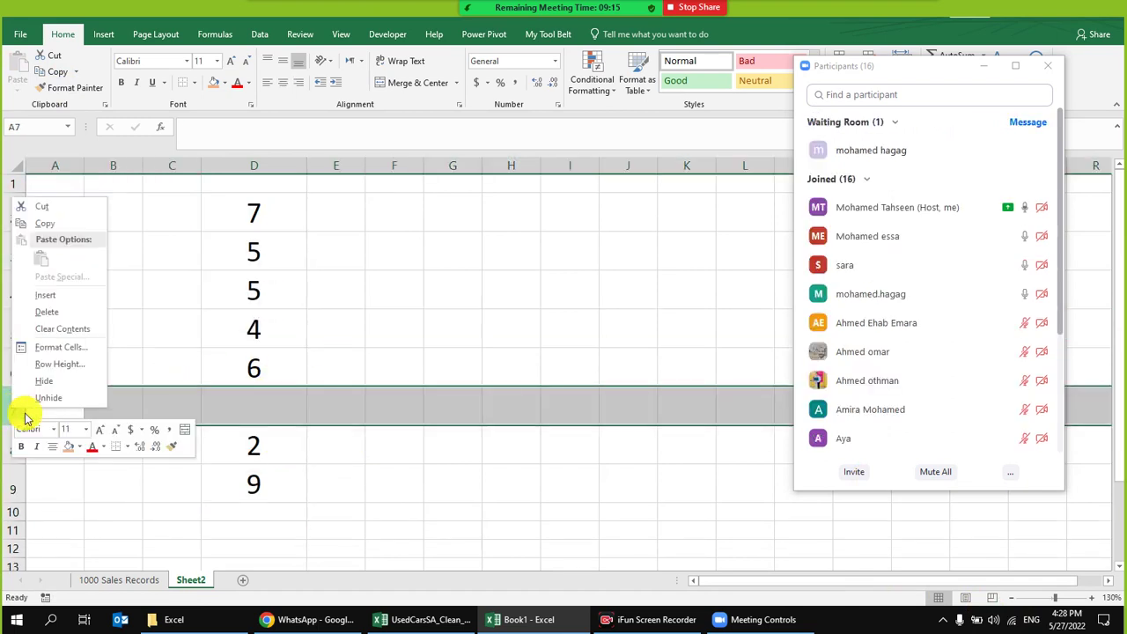
{"action": "left_click", "coordinate": [48, 312]}
- Select D10 for the total and admit the waiting meeting participant
{"action": "left_click", "coordinate": [268, 477]}
{"action": "left_click", "coordinate": [264, 495]}
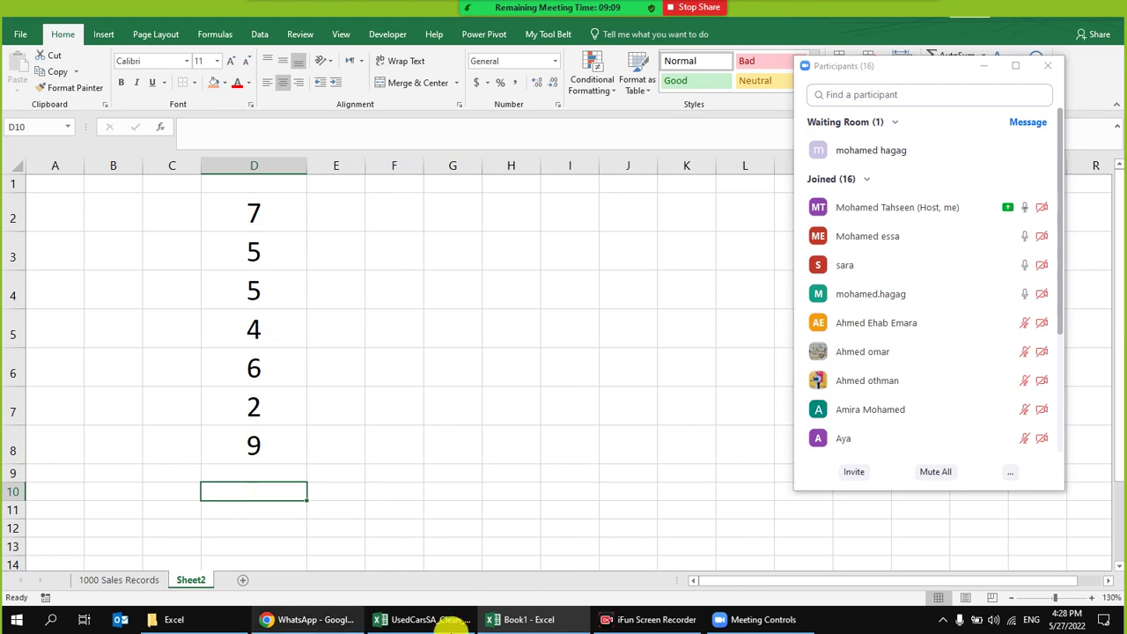
{"action": "left_click", "coordinate": [1027, 151]}
- Enter =SUM(D2:D8) in D10, giving a total of 38
{"action": "left_click", "coordinate": [263, 493]}
{"action": "type", "text": "="}
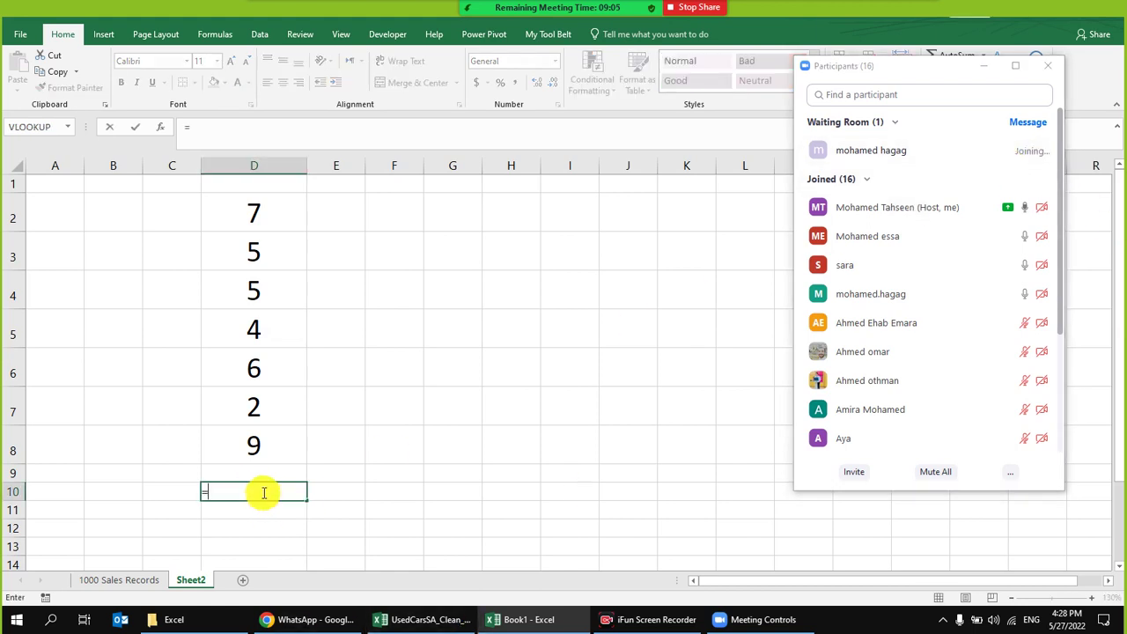
{"action": "type", "text": "sum"}
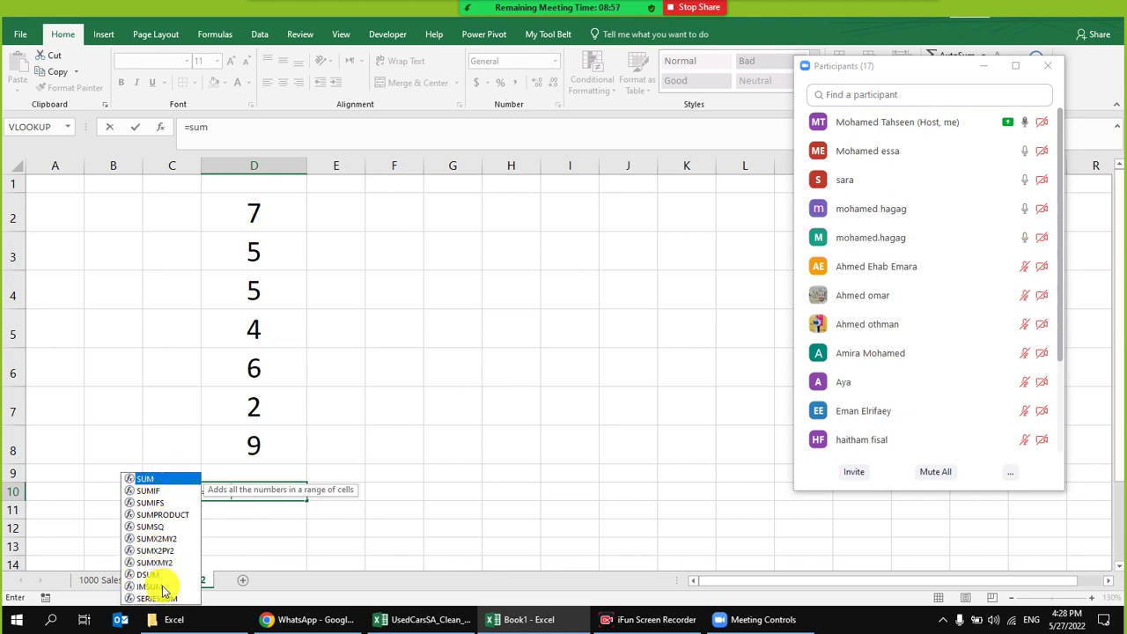
{"action": "double_click", "coordinate": [157, 482]}
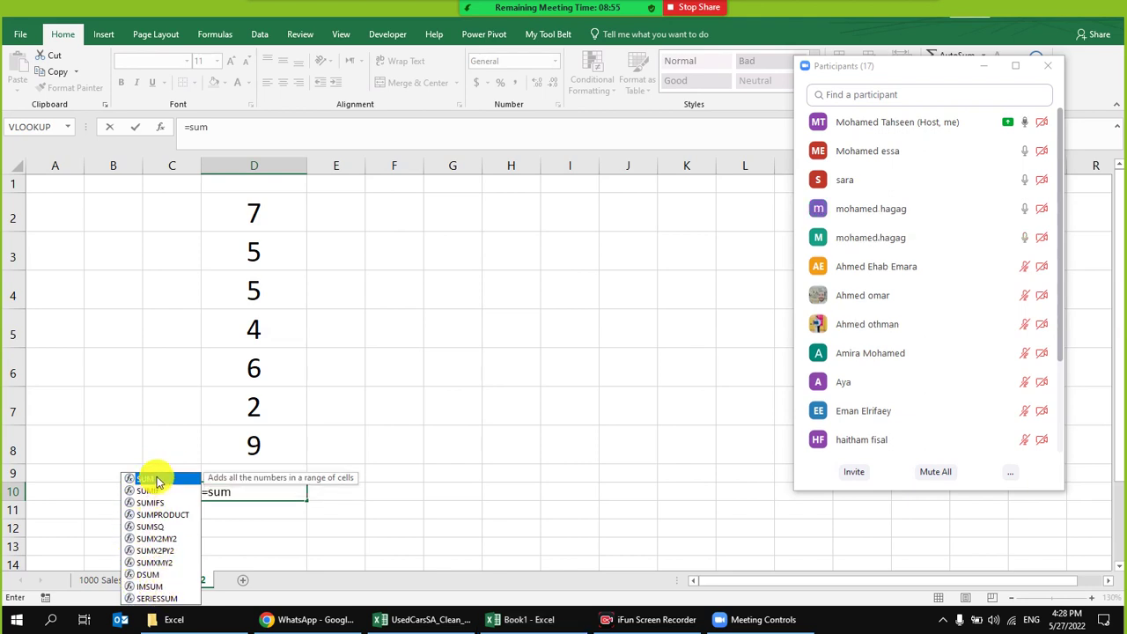
{"action": "left_click_drag", "start_coordinate": [258, 209], "coordinate": [260, 451]}
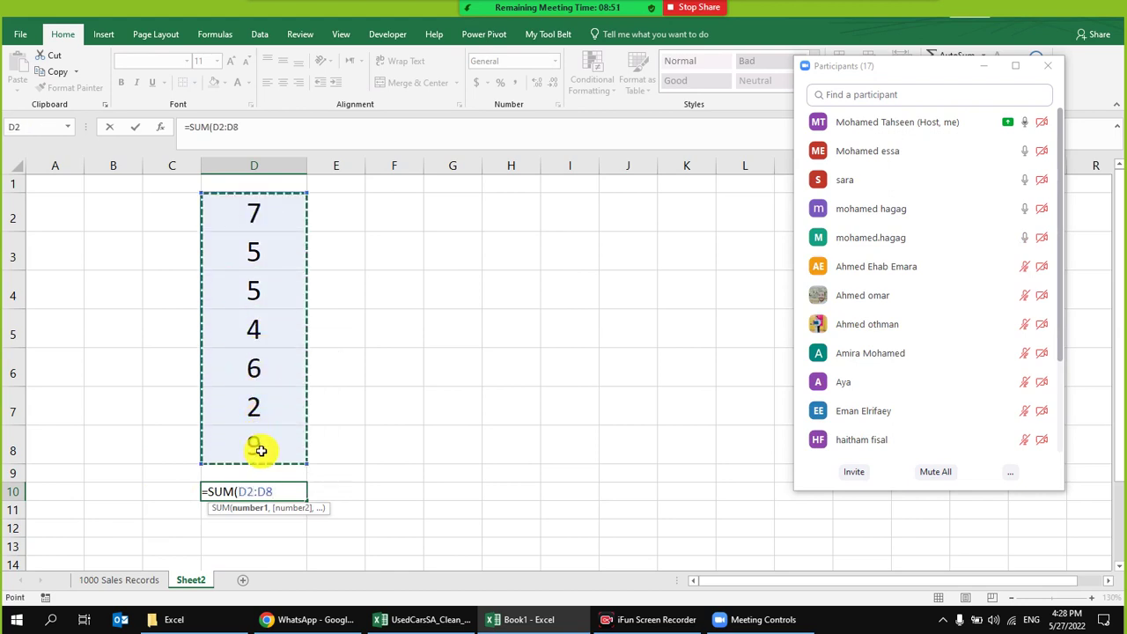
{"action": "type", "text": ")"}
{"action": "key", "text": "Return"}
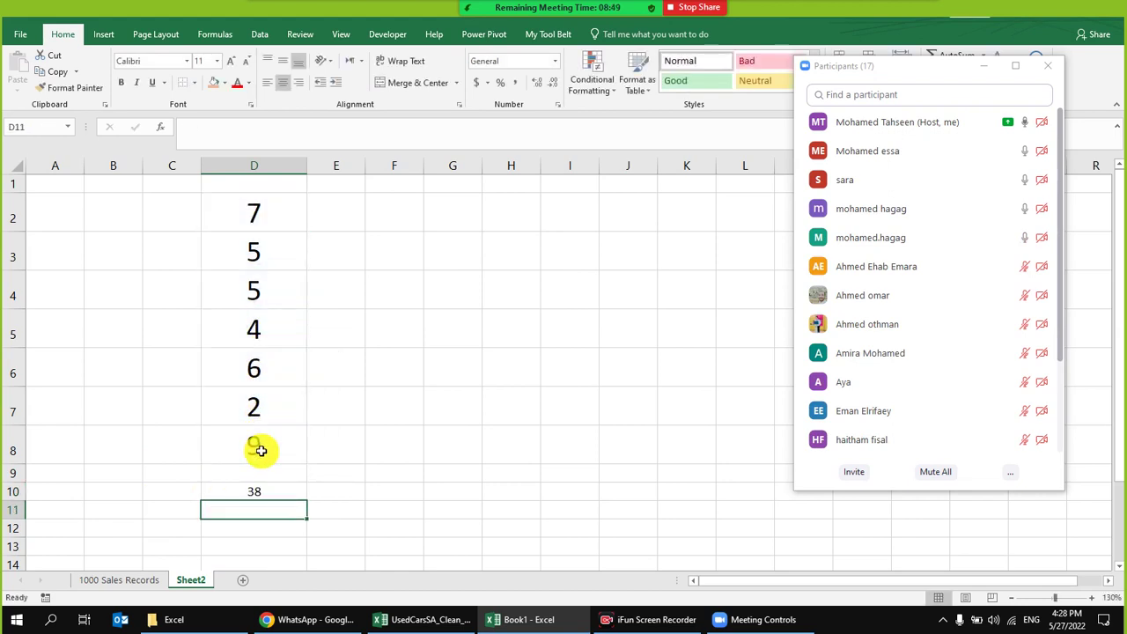
{"action": "left_click", "coordinate": [266, 490]}
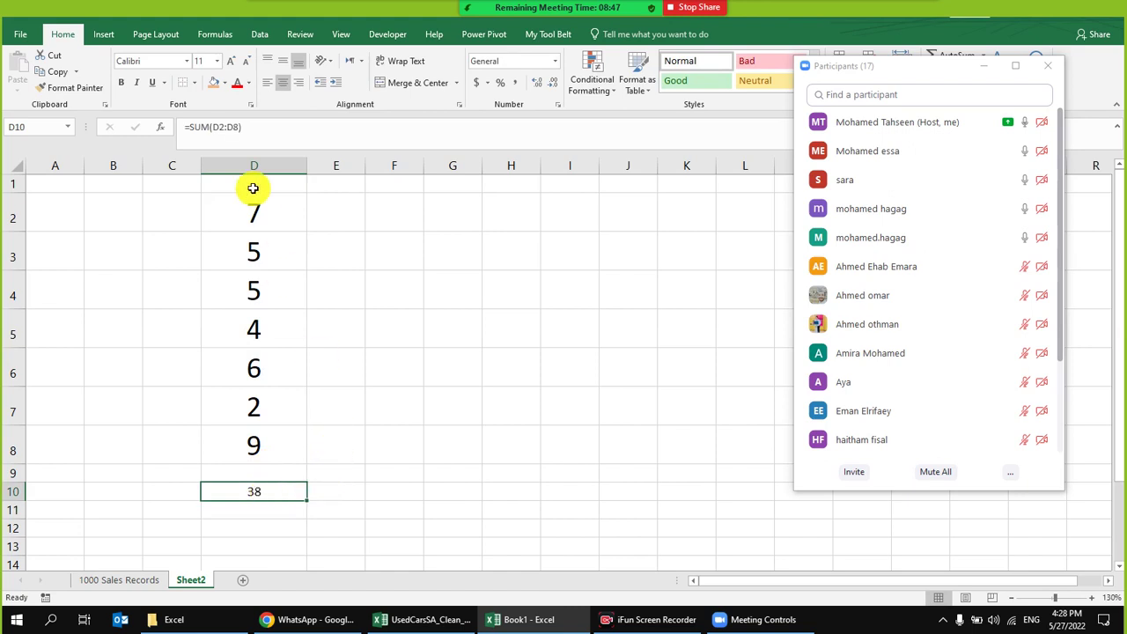
- Select D2:D8 and compare the status bar's Sum 38 and Average about 5.43 with D10
{"action": "left_click_drag", "start_coordinate": [257, 207], "coordinate": [259, 464]}
{"action": "left_click_drag", "start_coordinate": [279, 212], "coordinate": [270, 453]}
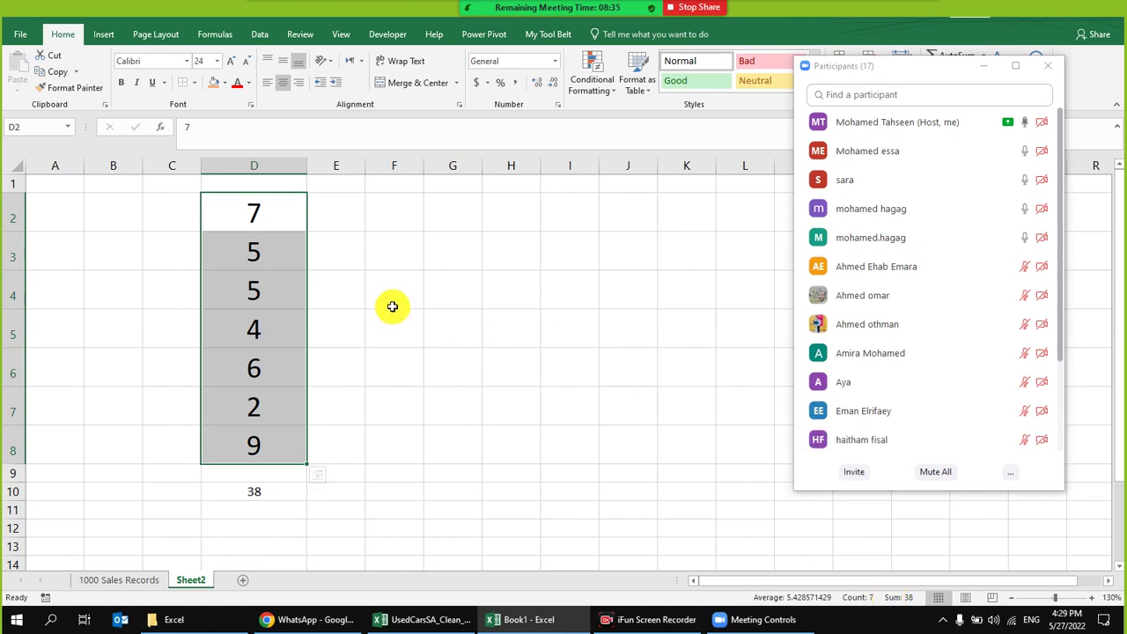
{"action": "left_click_drag", "start_coordinate": [249, 213], "coordinate": [265, 445]}
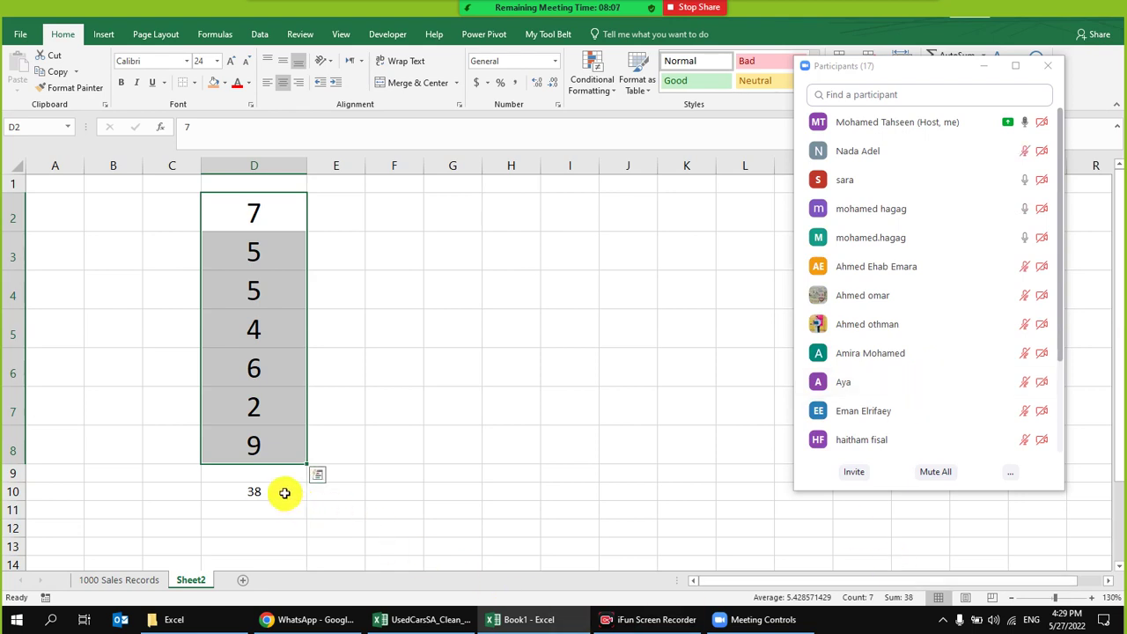
- Delete the D10 total and AutoSum the list in D9 instead, showing 38
{"action": "left_click", "coordinate": [285, 492]}
{"action": "key", "text": "Delete"}
{"action": "left_click", "coordinate": [276, 473]}
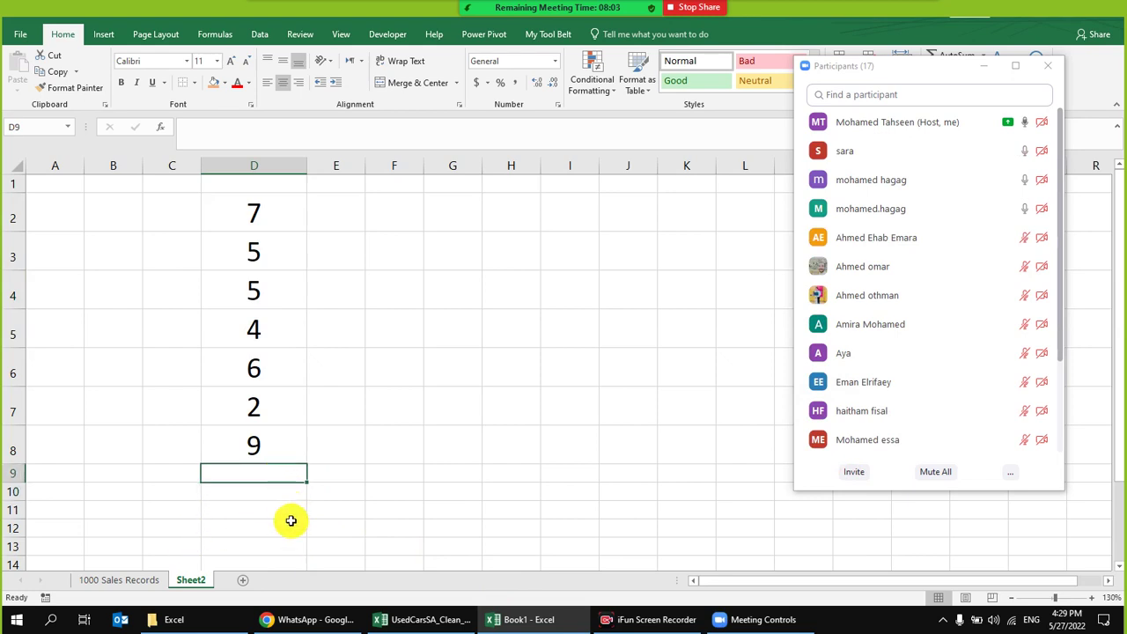
{"action": "key", "text": "alt+equal"}
{"action": "key", "text": "Return"}
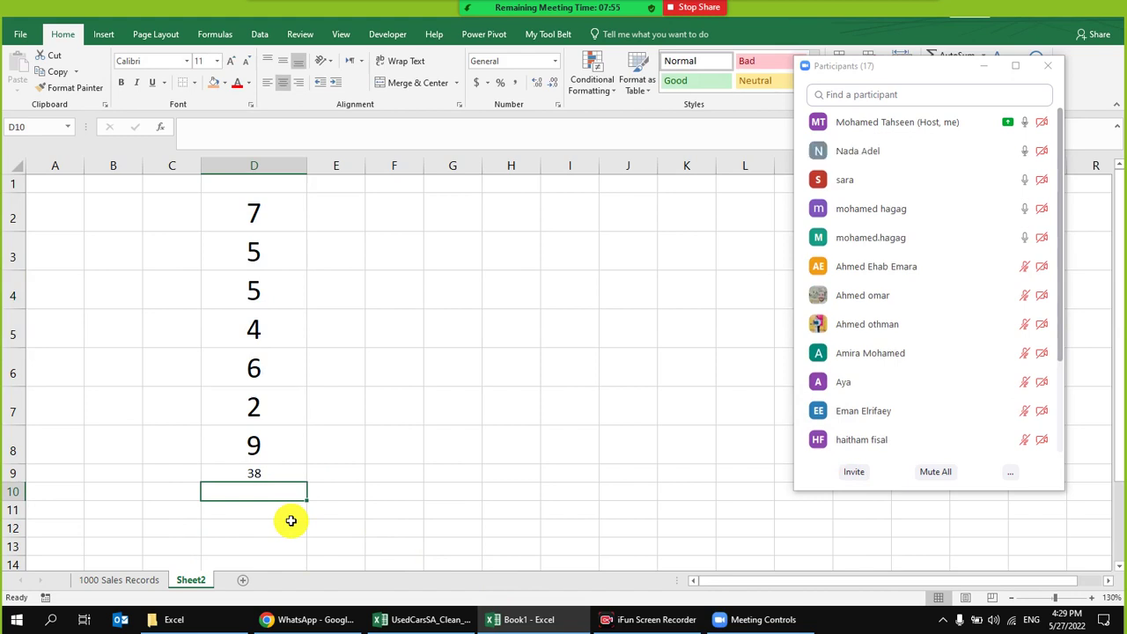
{"action": "left_click", "coordinate": [256, 473]}
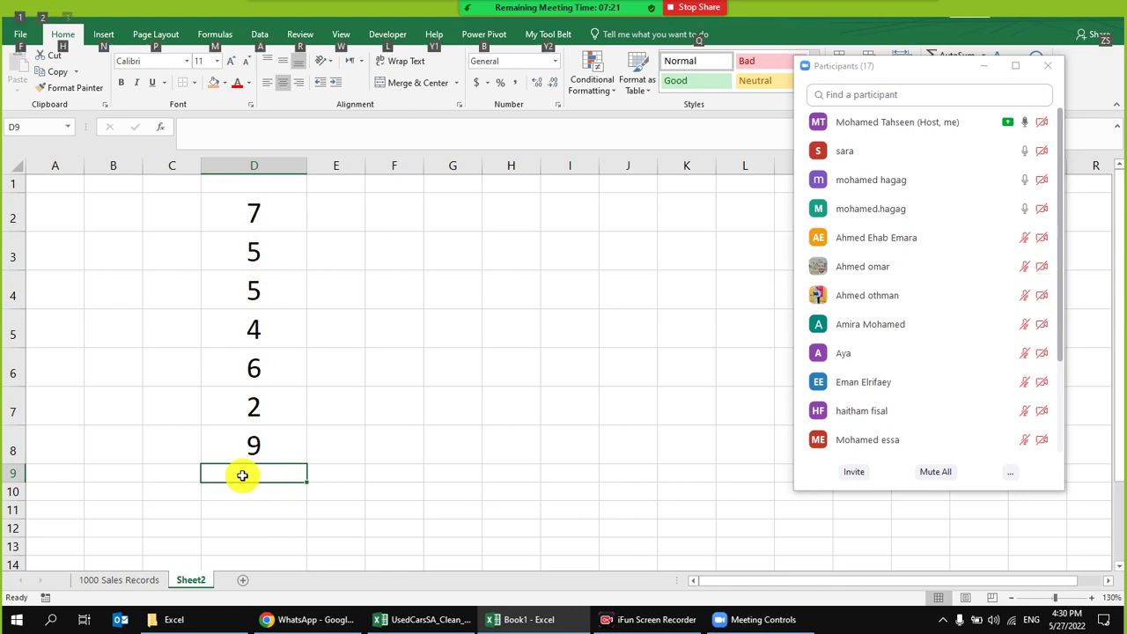
- Re-enter the AutoSum in D9, then delete it and select column D from D4 down
{"action": "key", "text": "alt+equal"}
{"action": "key", "text": "Return"}
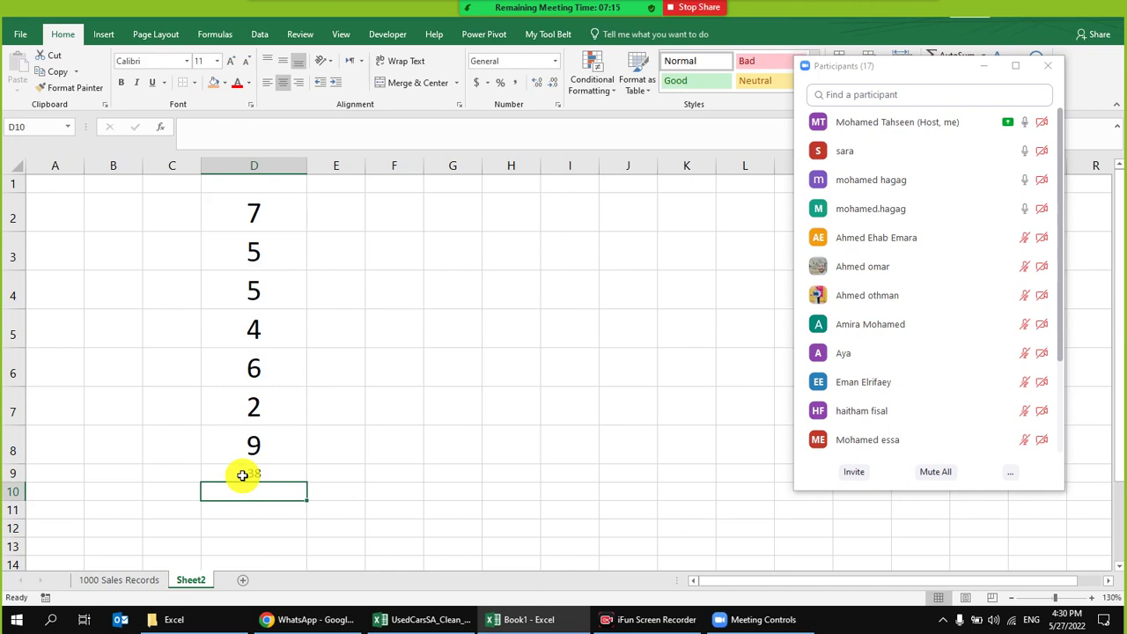
{"action": "left_click", "coordinate": [281, 475]}
{"action": "key", "text": "Delete"}
{"action": "left_click_drag", "start_coordinate": [254, 290], "coordinate": [250, 502]}
- Clear D4 downward and enter =D2-D3 in D5, giving 2
{"action": "key", "text": "Delete"}
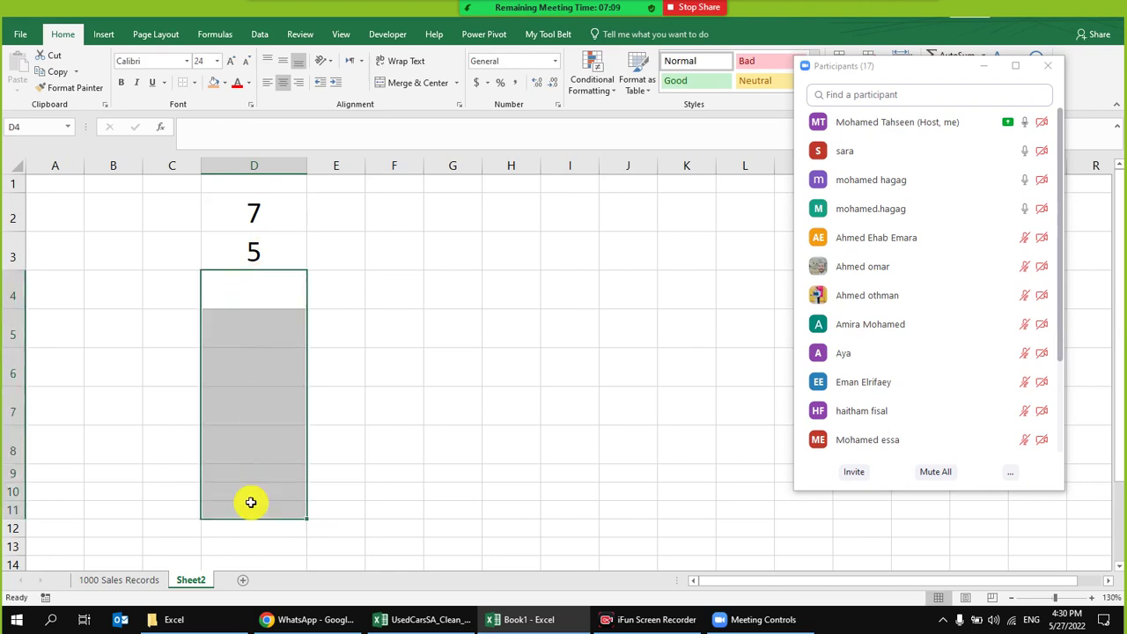
{"action": "left_click", "coordinate": [259, 327]}
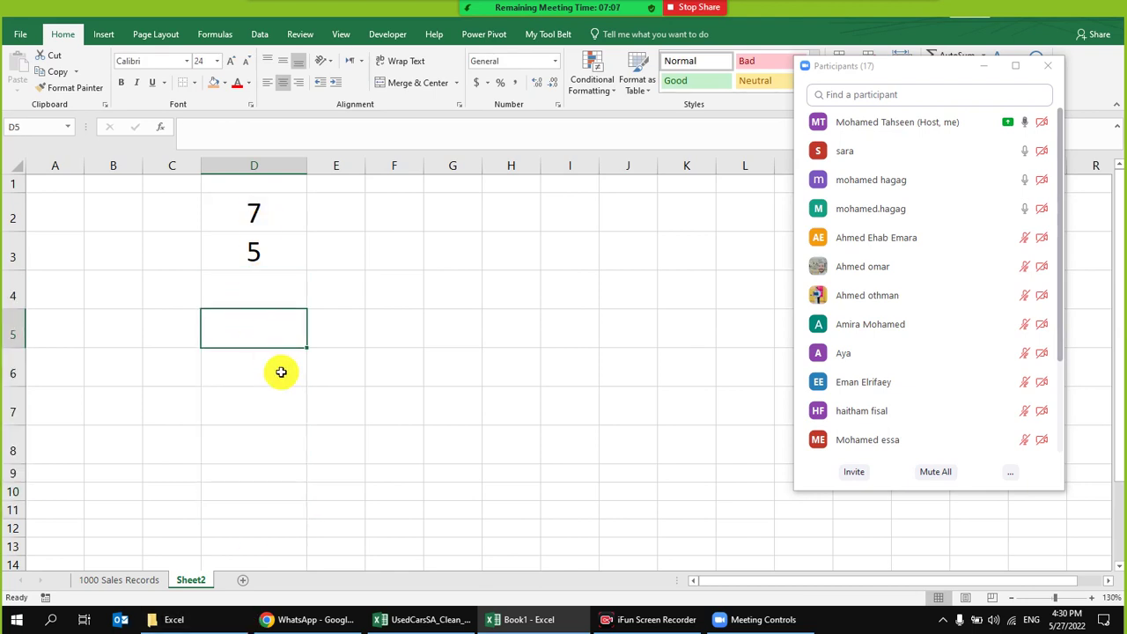
{"action": "type", "text": "="}
{"action": "left_click", "coordinate": [277, 204]}
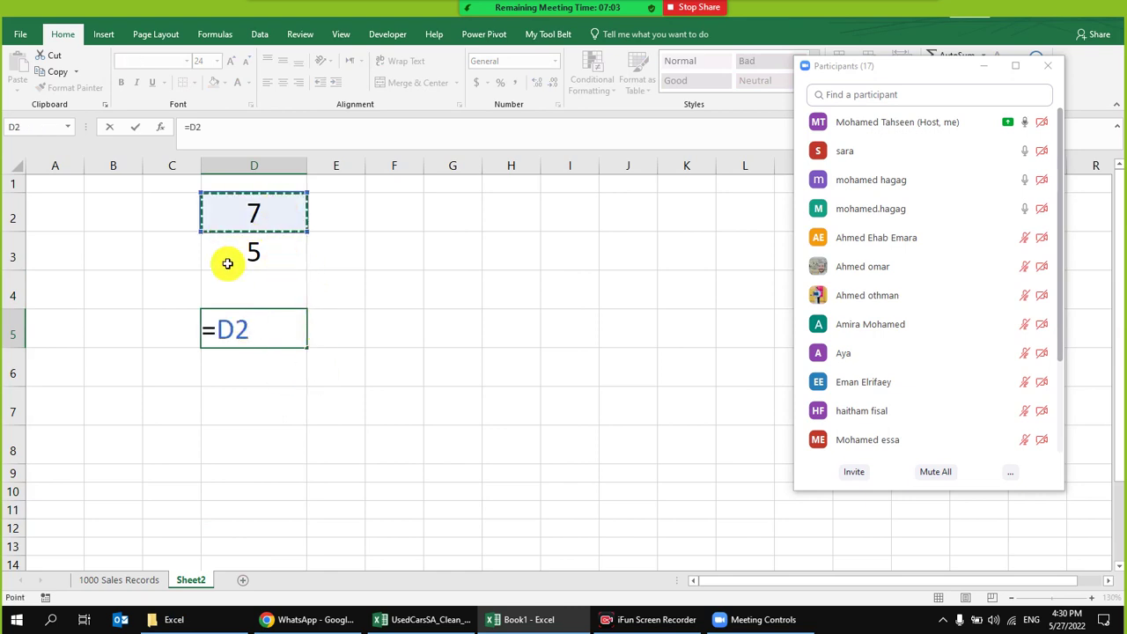
{"action": "type", "text": "-"}
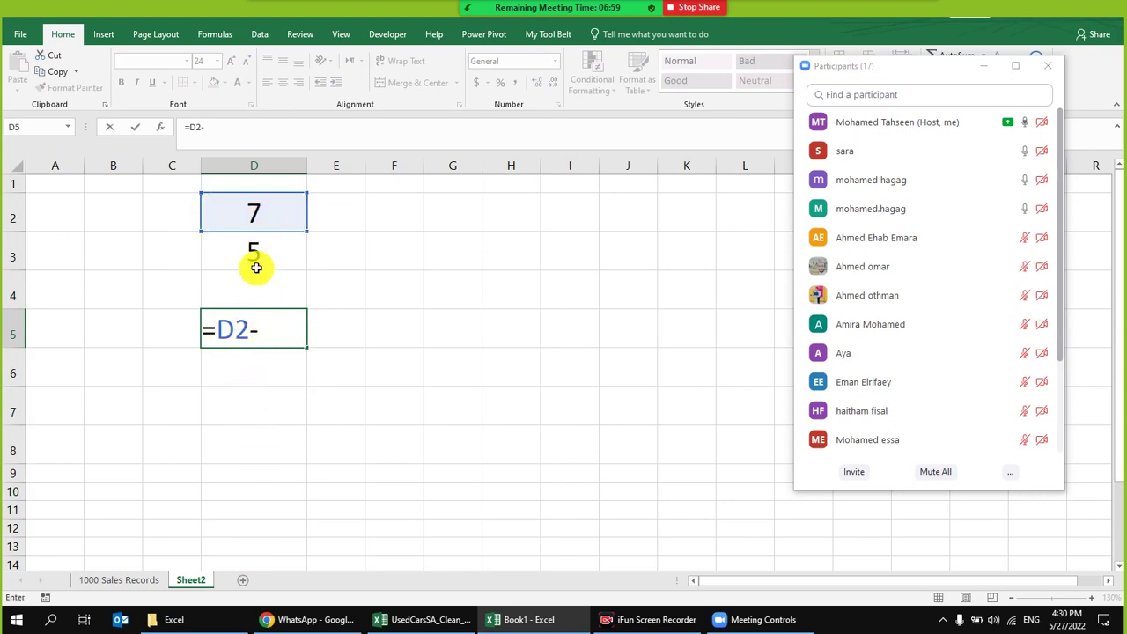
{"action": "left_click", "coordinate": [255, 261]}
{"action": "key", "text": "Return"}
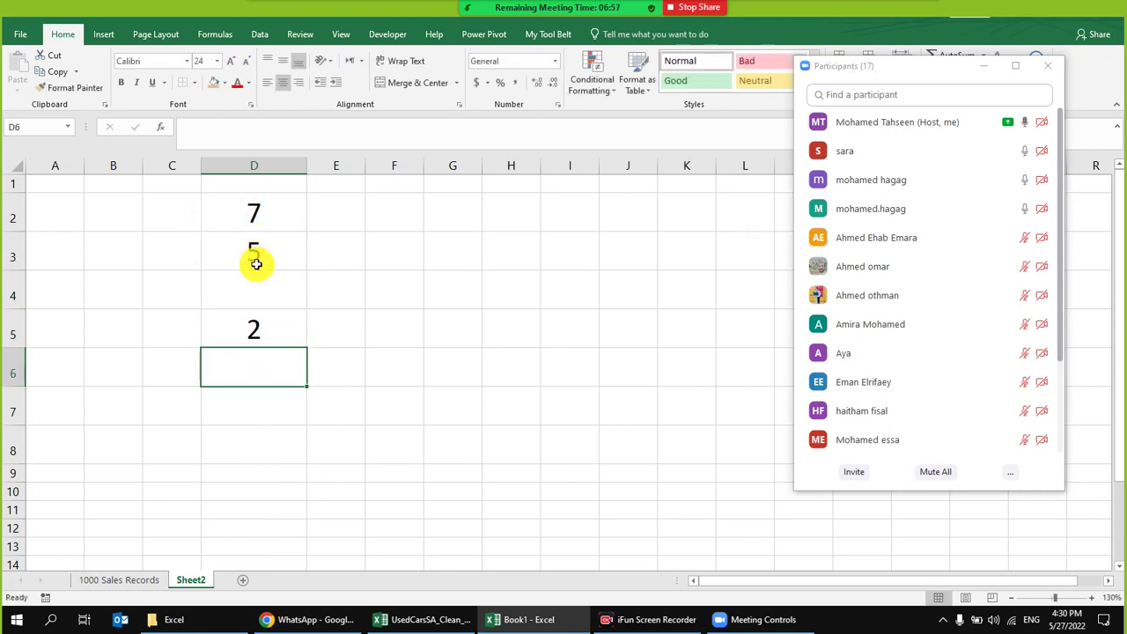
- Delete the subtraction result from D5
{"action": "left_click", "coordinate": [261, 325]}
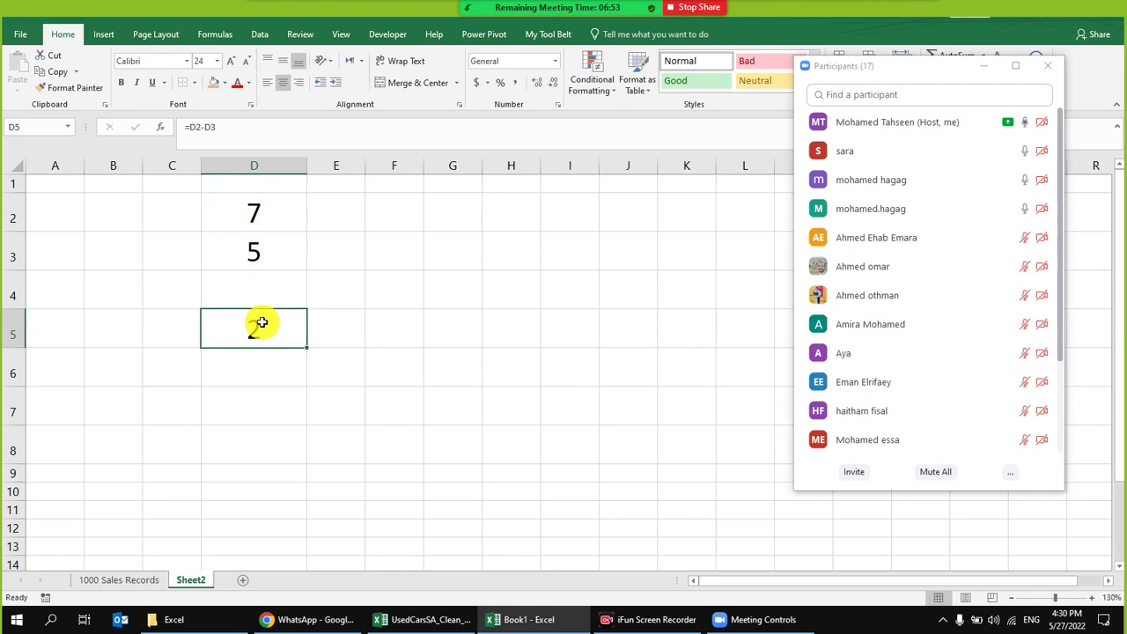
{"action": "key", "text": "Delete"}
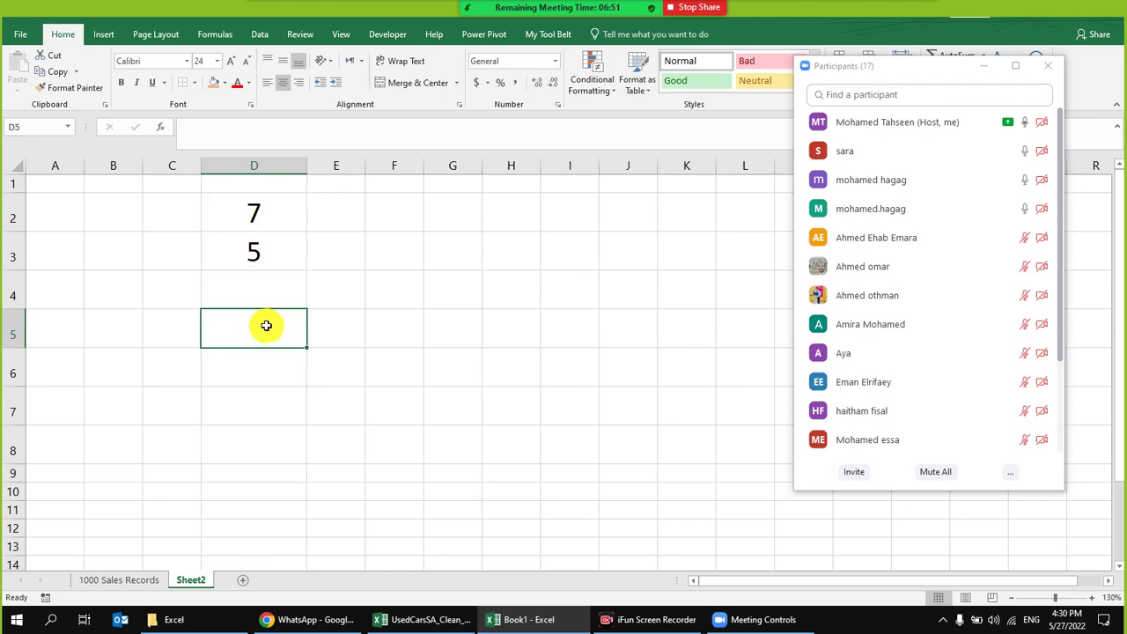
{"action": "left_click", "coordinate": [272, 257]}
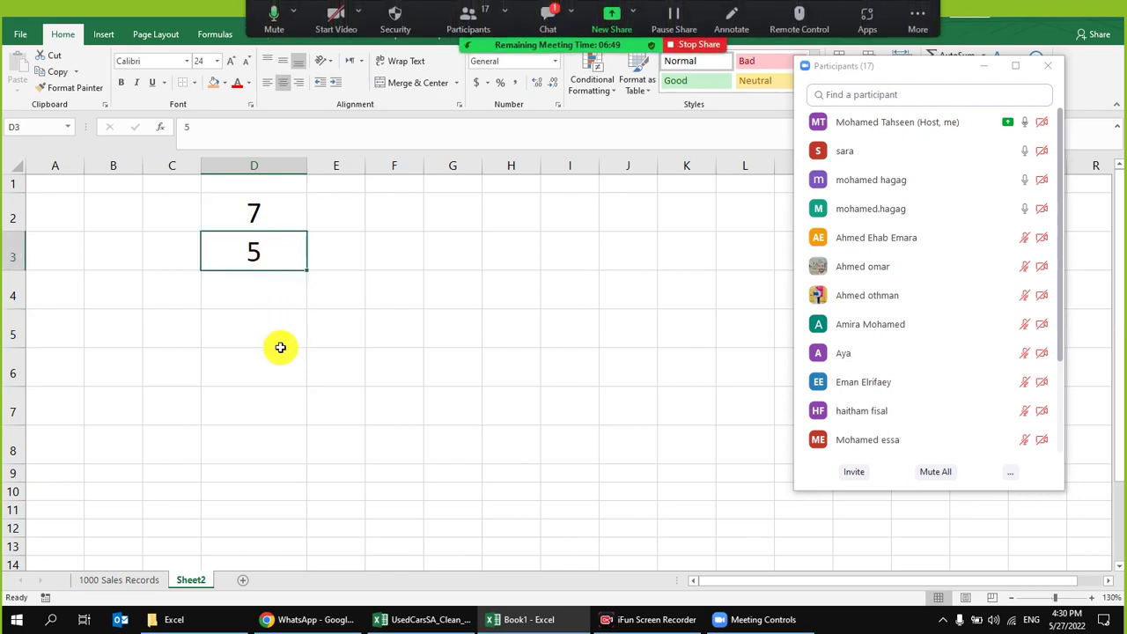
- Change D2 to 6 and D3 to 3
{"action": "left_click", "coordinate": [249, 213]}
{"action": "type", "text": "6"}
{"action": "key", "text": "Return"}
{"action": "type", "text": "3"}
{"action": "key", "text": "Return"}
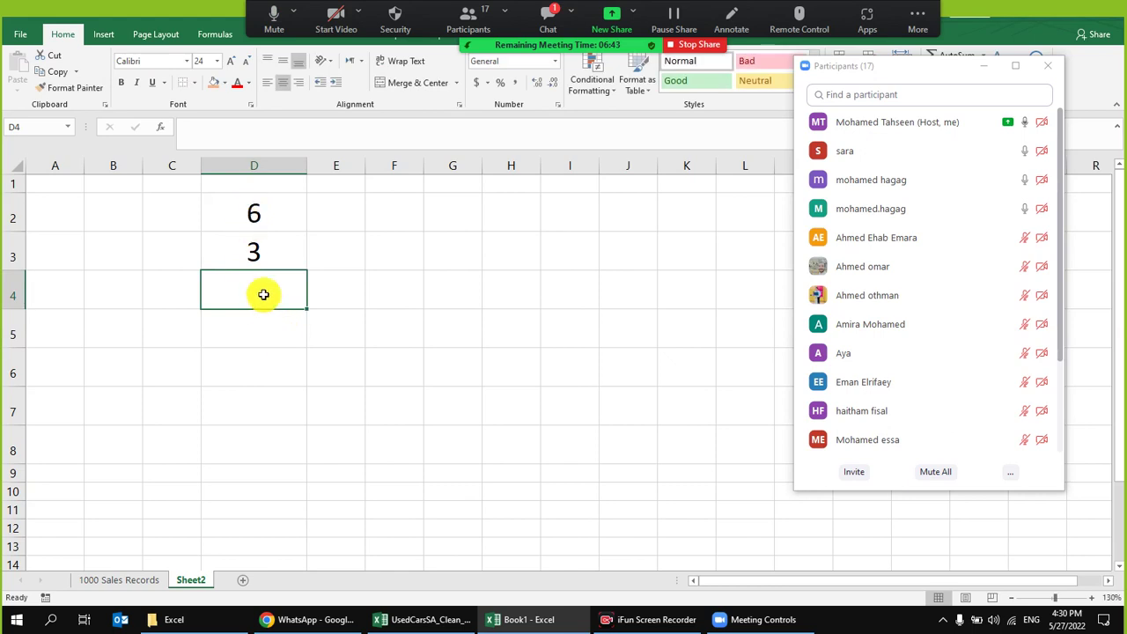
- Enter =D2/D3 in D4 to get 2, then open the Zoom meeting chat
{"action": "type", "text": "="}
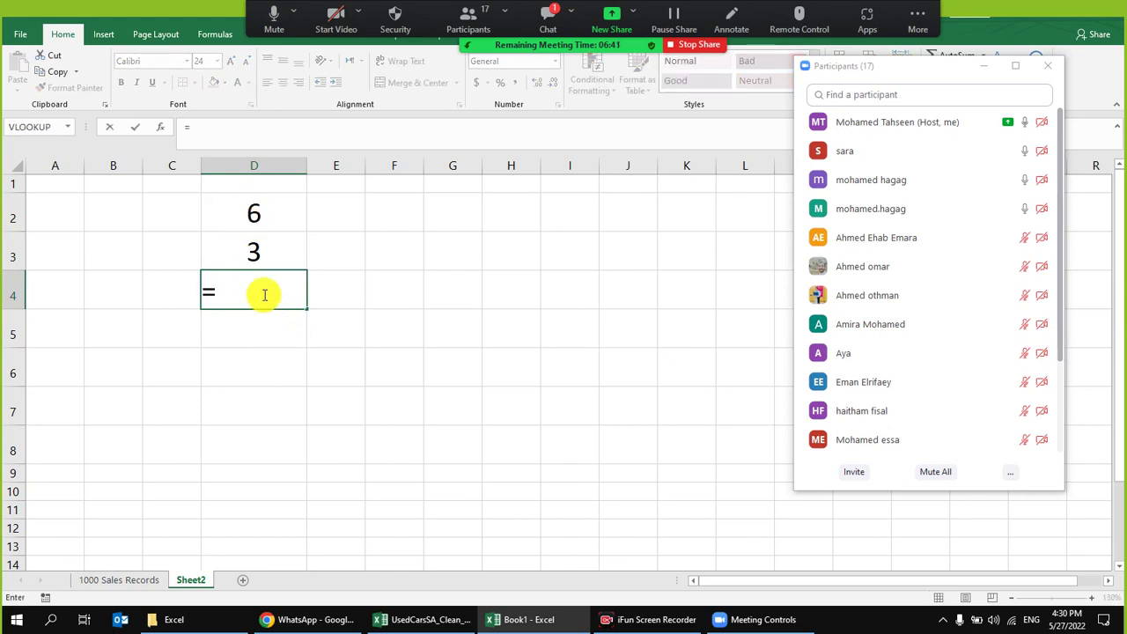
{"action": "left_click", "coordinate": [267, 213]}
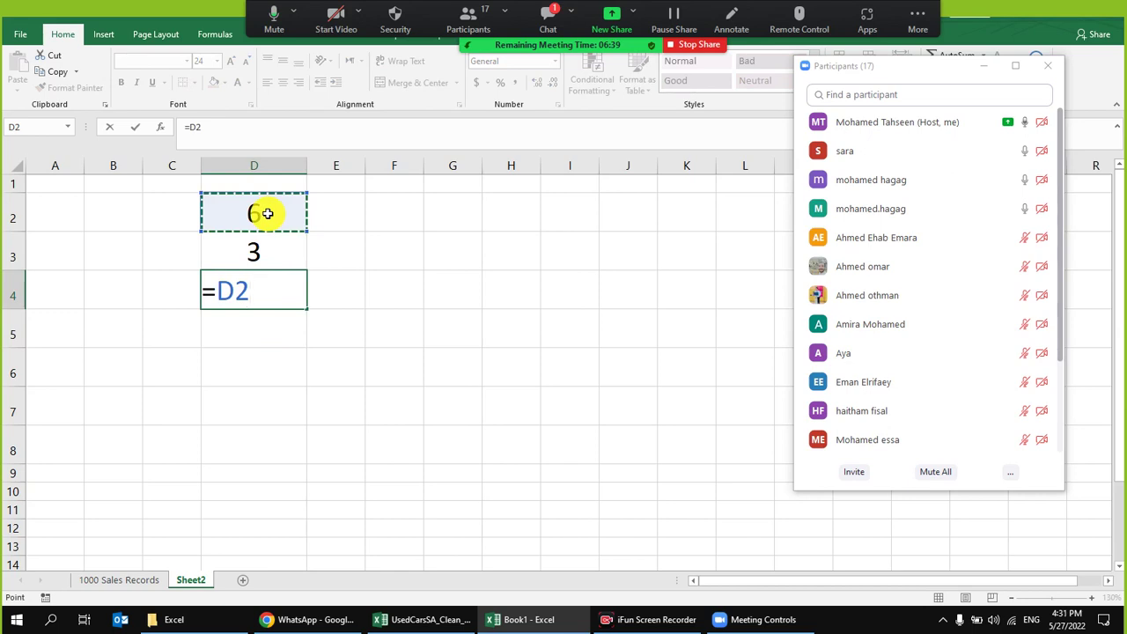
{"action": "type", "text": "/"}
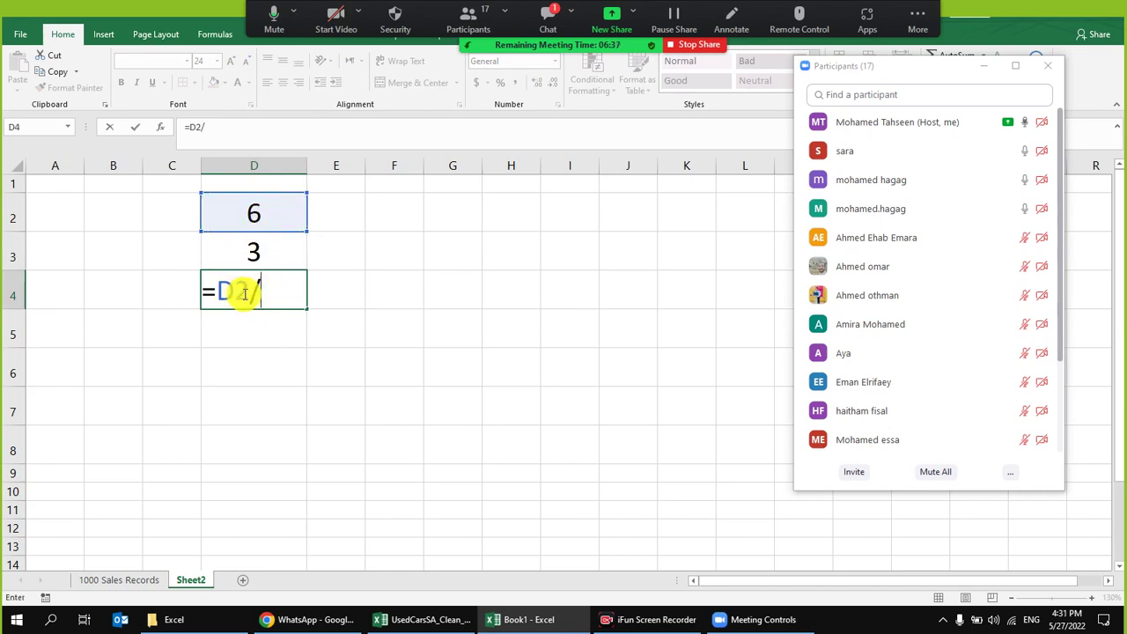
{"action": "left_click", "coordinate": [231, 255]}
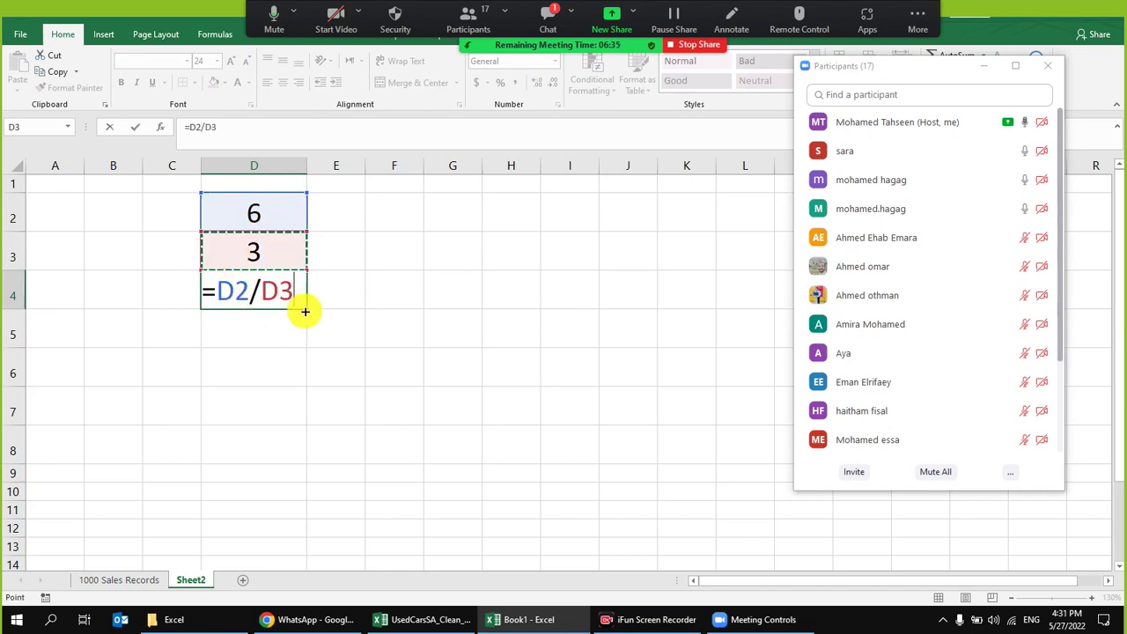
{"action": "key", "text": "Return"}
{"action": "left_click", "coordinate": [282, 281]}
{"action": "mouse_move", "coordinate": [173, 619]}
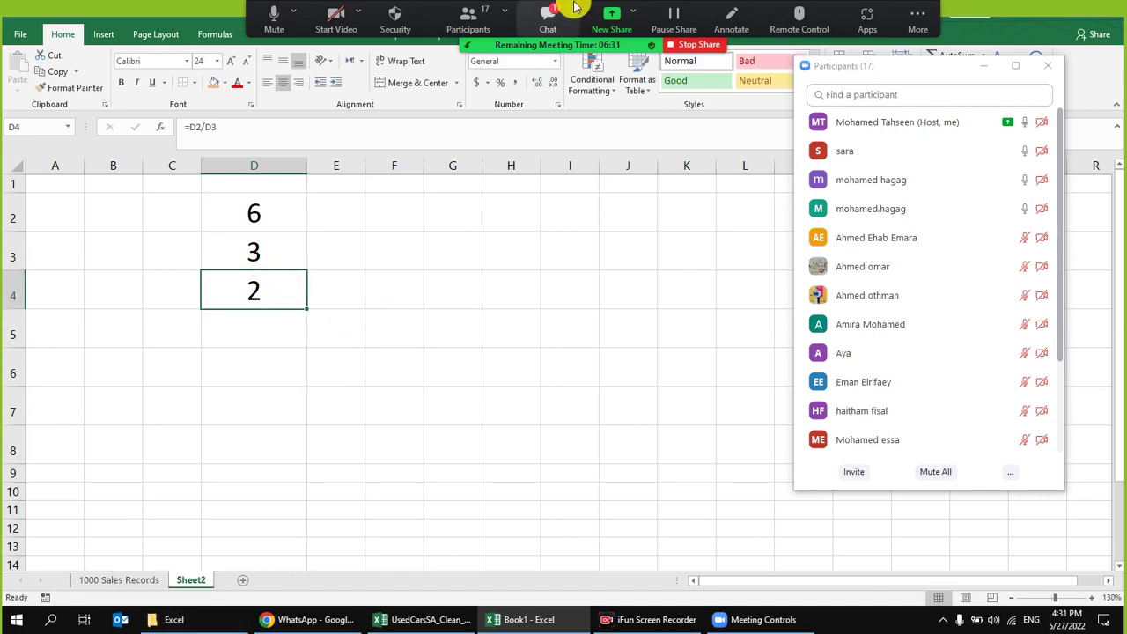
{"action": "left_click", "coordinate": [553, 20]}
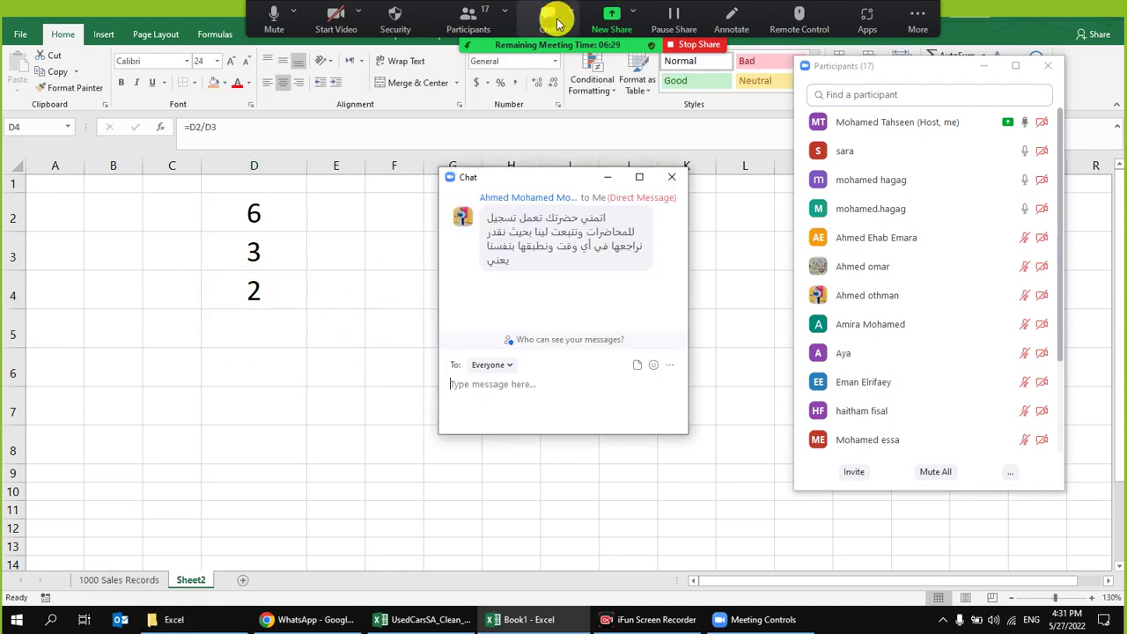
- Close the Zoom chat and delete the =D2/D3 result from D4
{"action": "left_click", "coordinate": [663, 187]}
{"action": "left_click", "coordinate": [244, 295]}
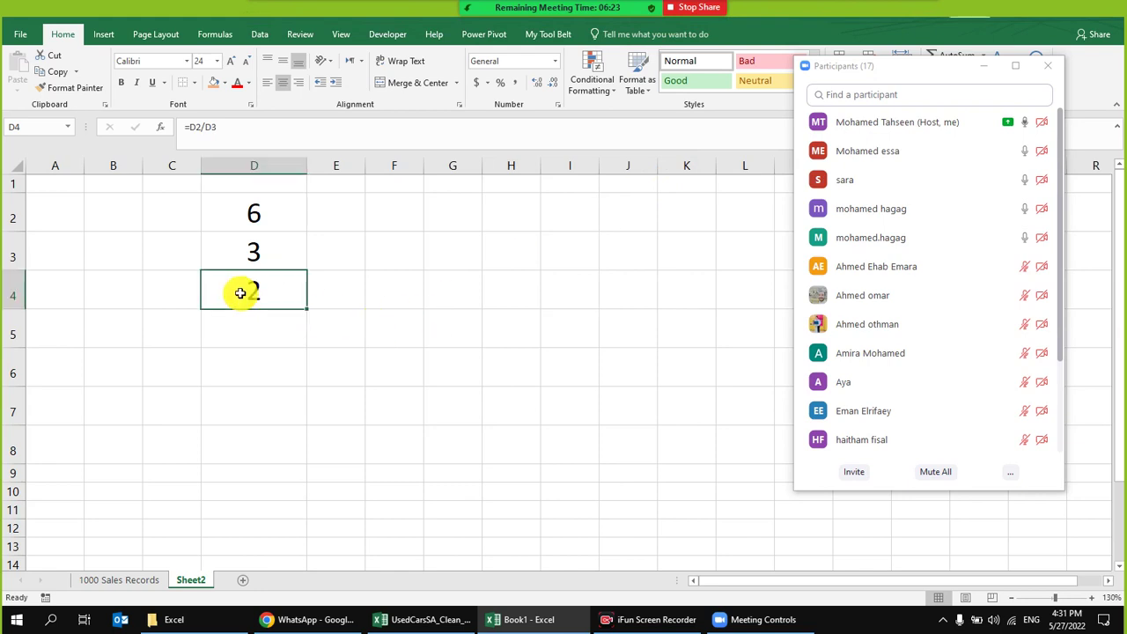
{"action": "key", "text": "Delete"}
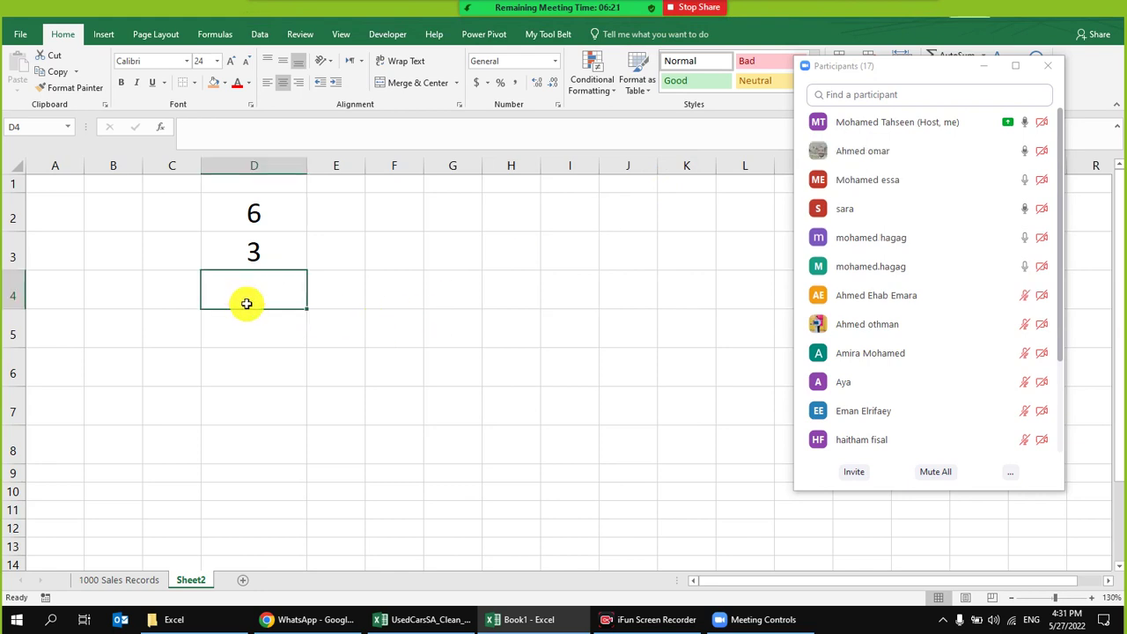
{"action": "left_click", "coordinate": [263, 343]}
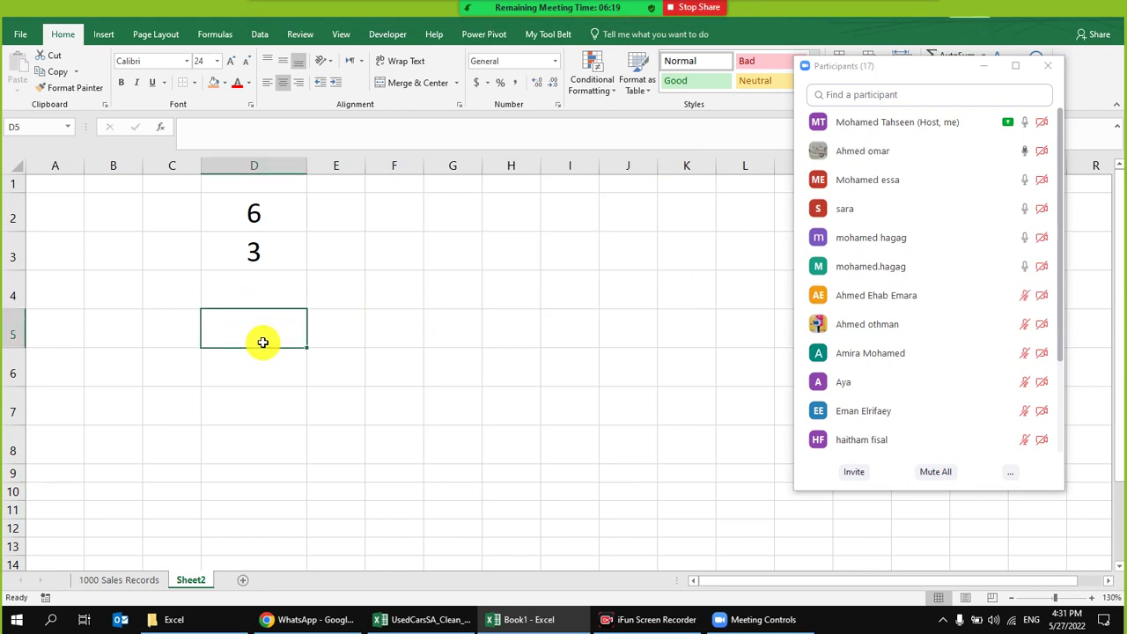
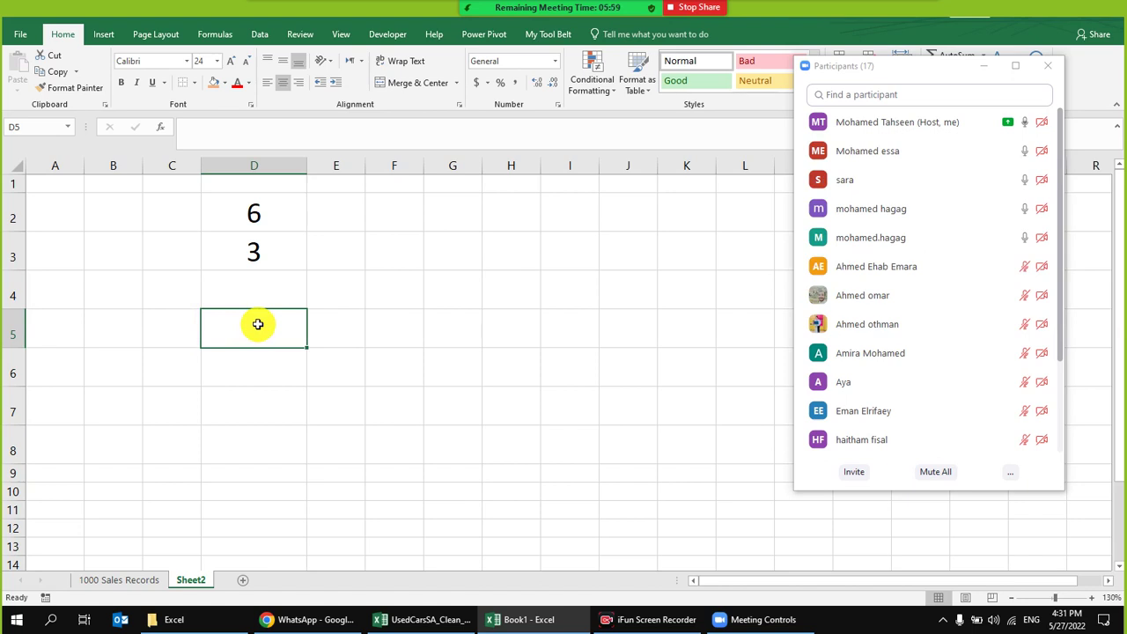
- Enter =D2*D3 in D5 to get 18, then select the demo values in D2:D6
{"action": "type", "text": "="}
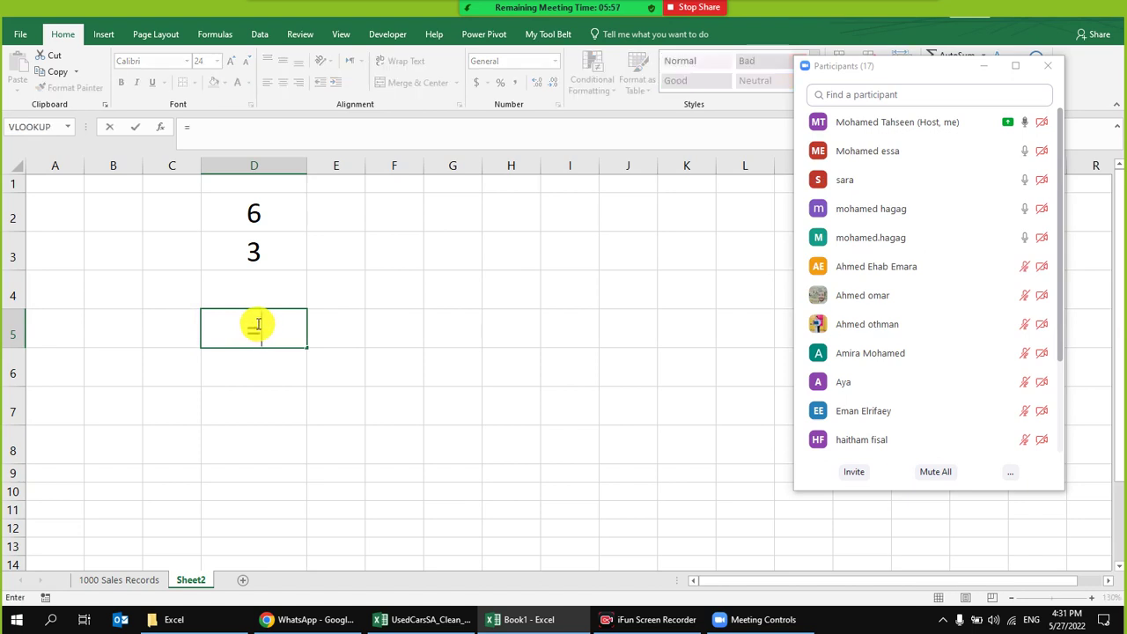
{"action": "left_click", "coordinate": [284, 214]}
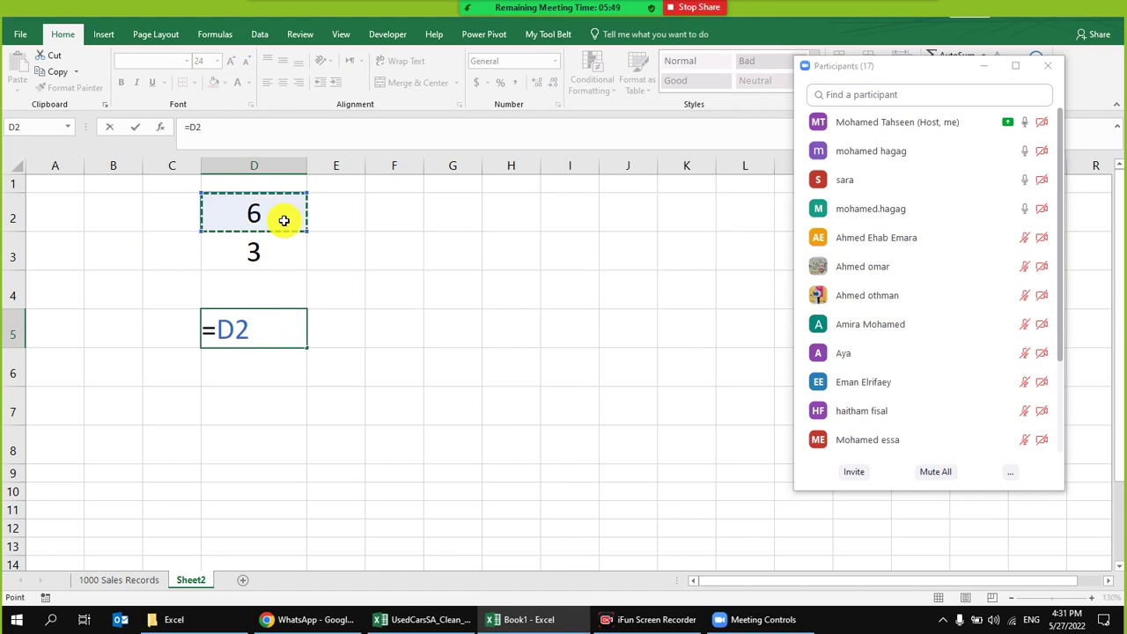
{"action": "type", "text": "*"}
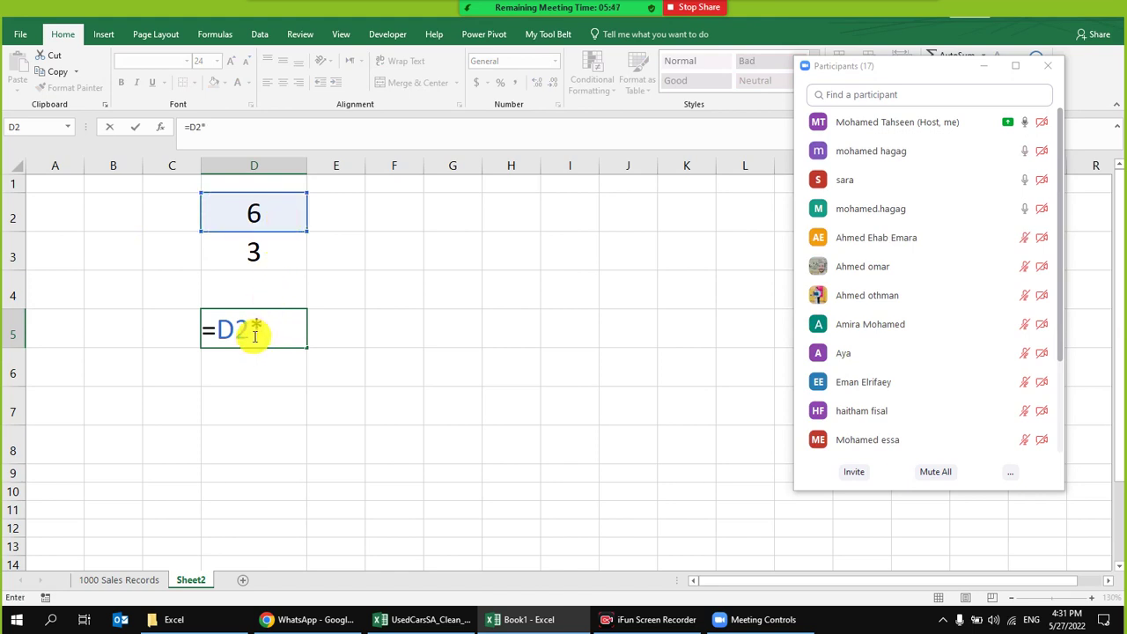
{"action": "left_click", "coordinate": [256, 253]}
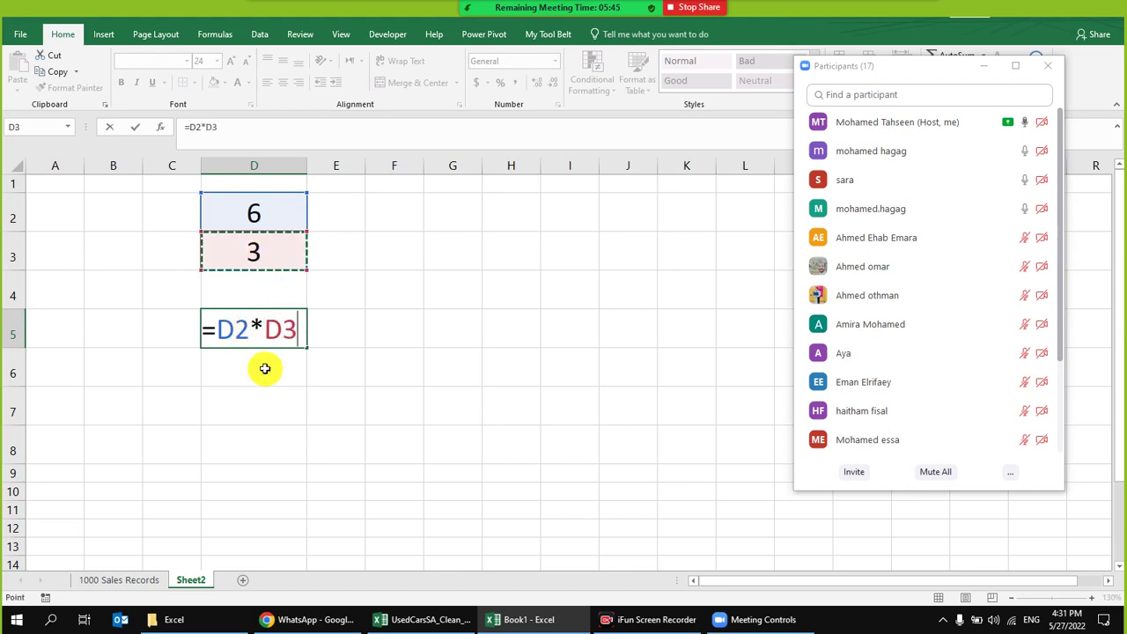
{"action": "key", "text": "Return"}
{"action": "left_click", "coordinate": [252, 324]}
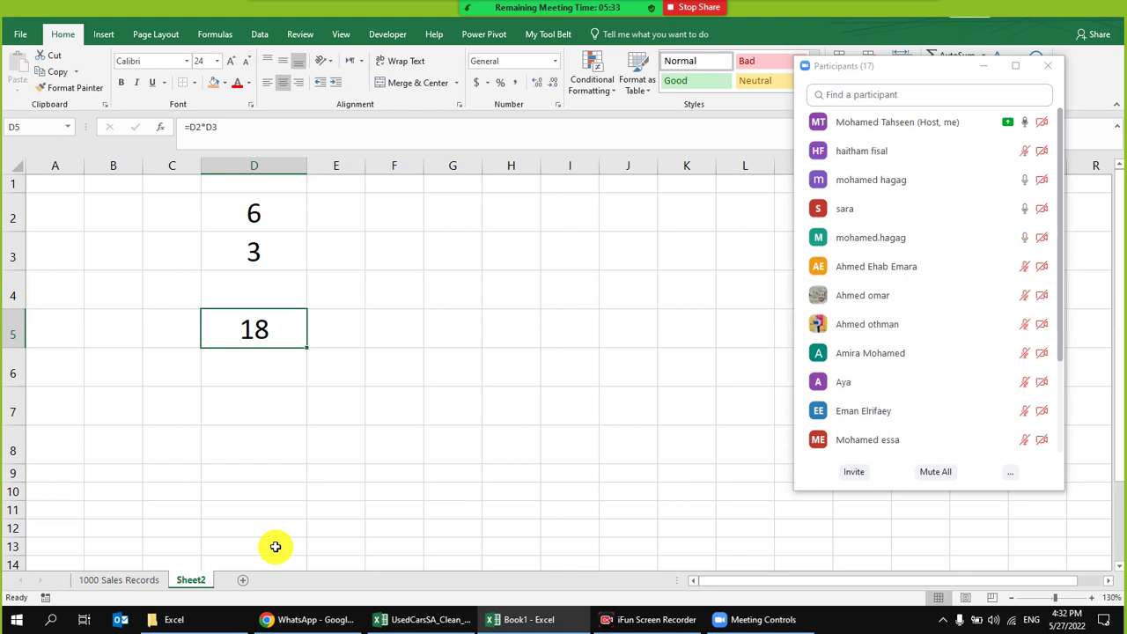
{"action": "left_click_drag", "start_coordinate": [259, 219], "coordinate": [265, 350]}
- Clear the 6, 3 and 18 from Sheet2 and go to the top of 1000 Sales Records
{"action": "key", "text": "Delete"}
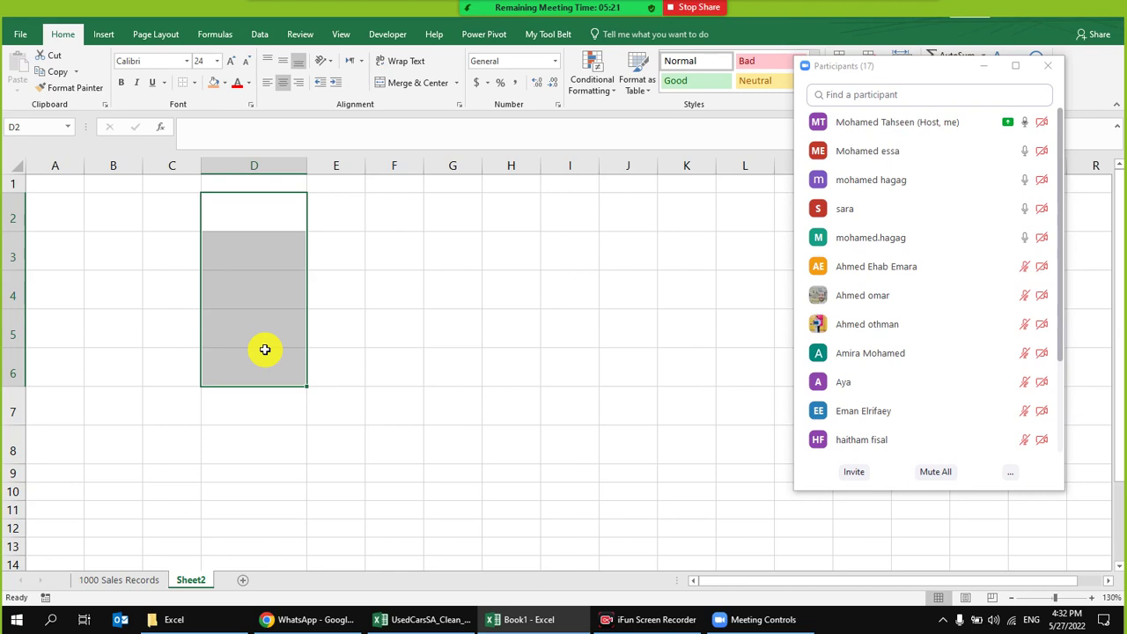
{"action": "left_click", "coordinate": [151, 579]}
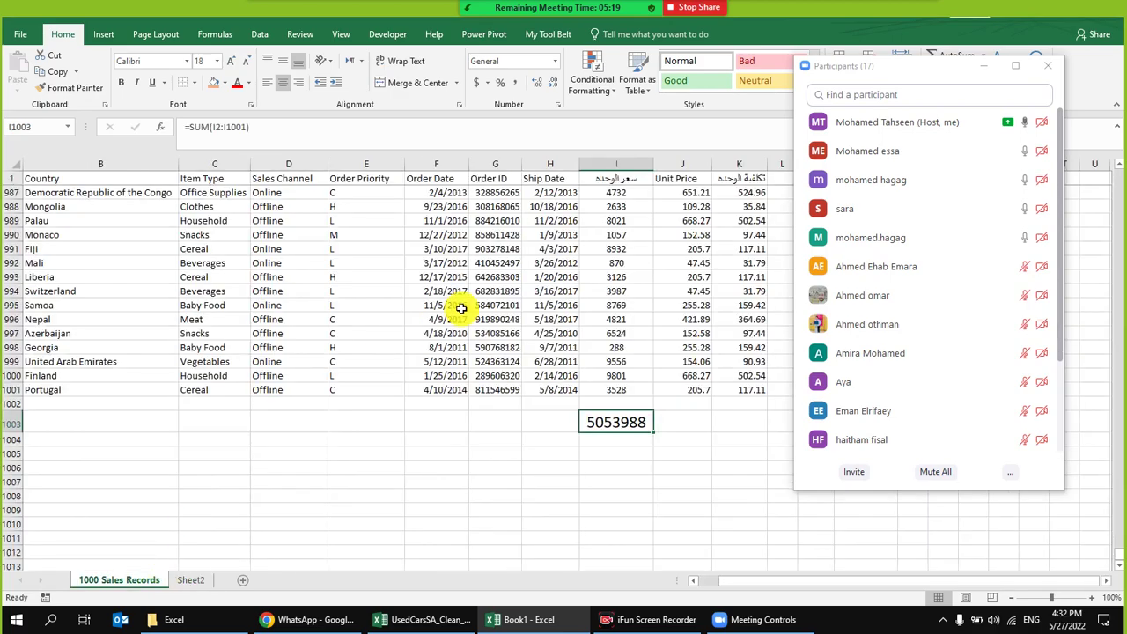
{"action": "scroll", "coordinate": [529, 423], "scroll_direction": "up", "scroll_amount": 6}
{"action": "left_click_drag", "start_coordinate": [297, 318], "coordinate": [182, 385]}
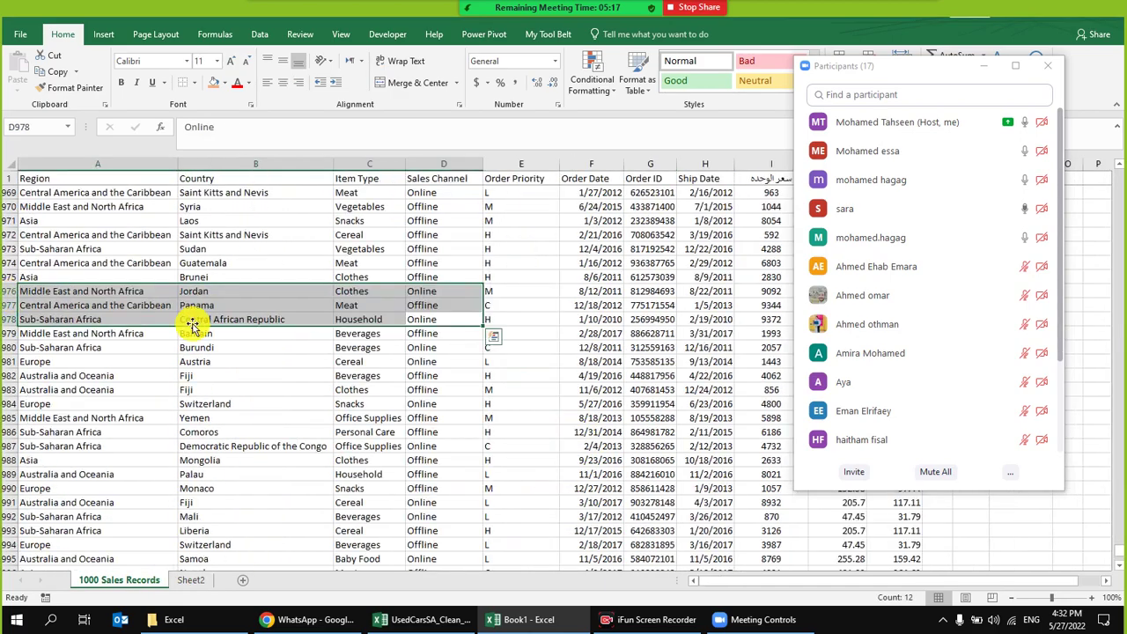
{"action": "scroll", "coordinate": [209, 342], "scroll_direction": "up", "scroll_amount": 7}
{"action": "scroll", "coordinate": [208, 343], "scroll_direction": "up", "scroll_amount": 20}
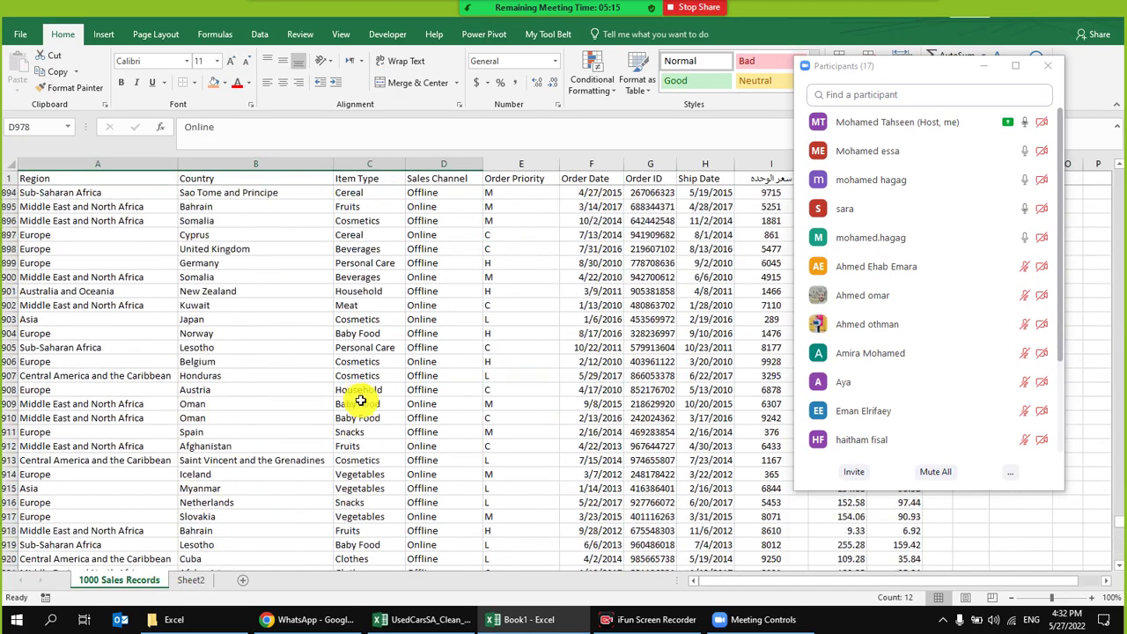
{"action": "scroll", "coordinate": [325, 403], "scroll_direction": "up", "scroll_amount": 20}
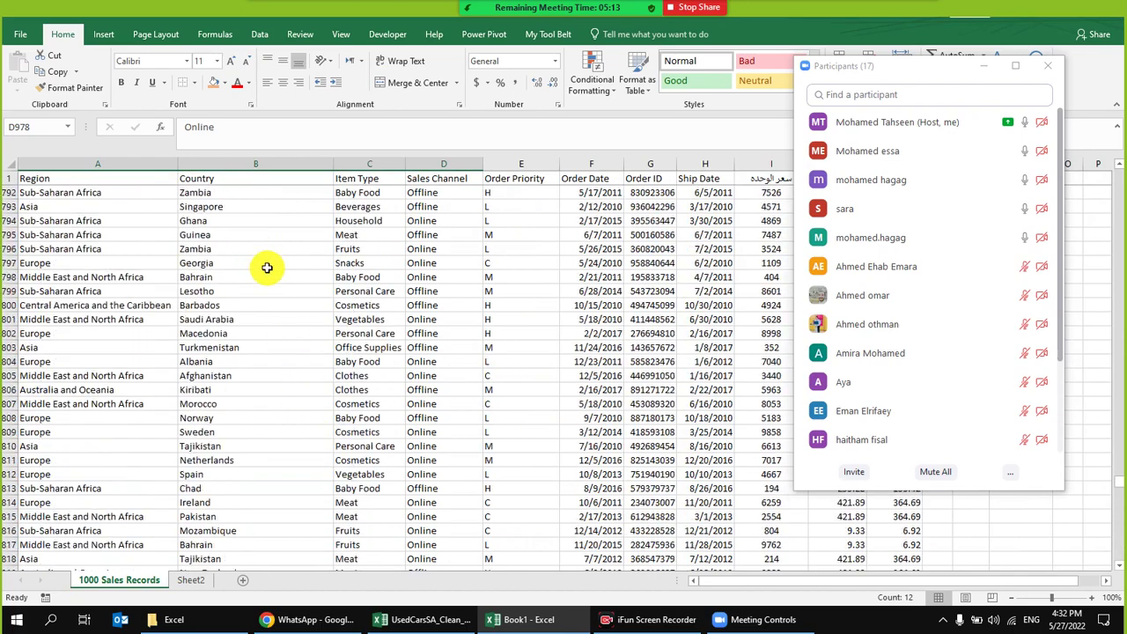
{"action": "scroll", "coordinate": [343, 295], "scroll_direction": "up", "scroll_amount": 20}
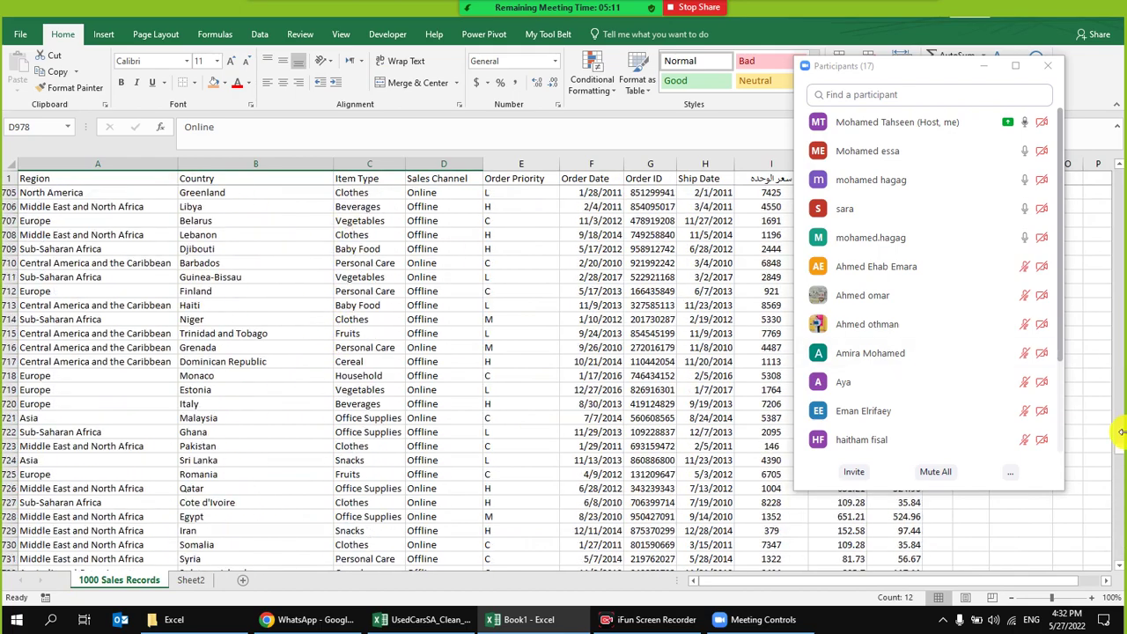
{"action": "left_click_drag", "start_coordinate": [1121, 454], "coordinate": [1115, 164]}
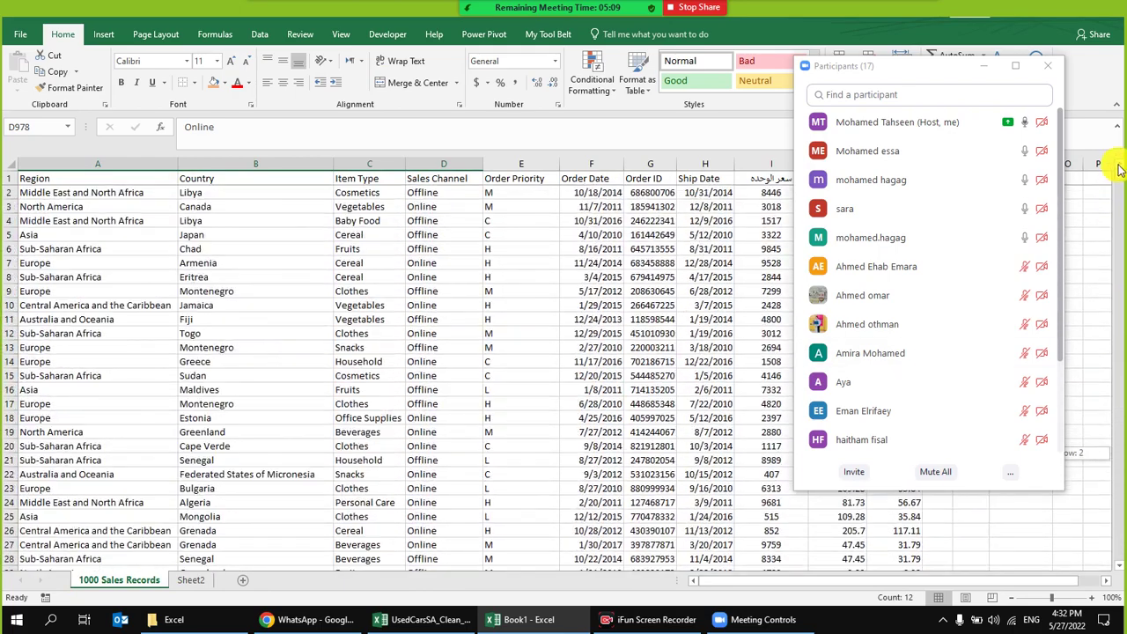
- Copy the Country header and first 20 countries in B1:B21
{"action": "left_click", "coordinate": [227, 195]}
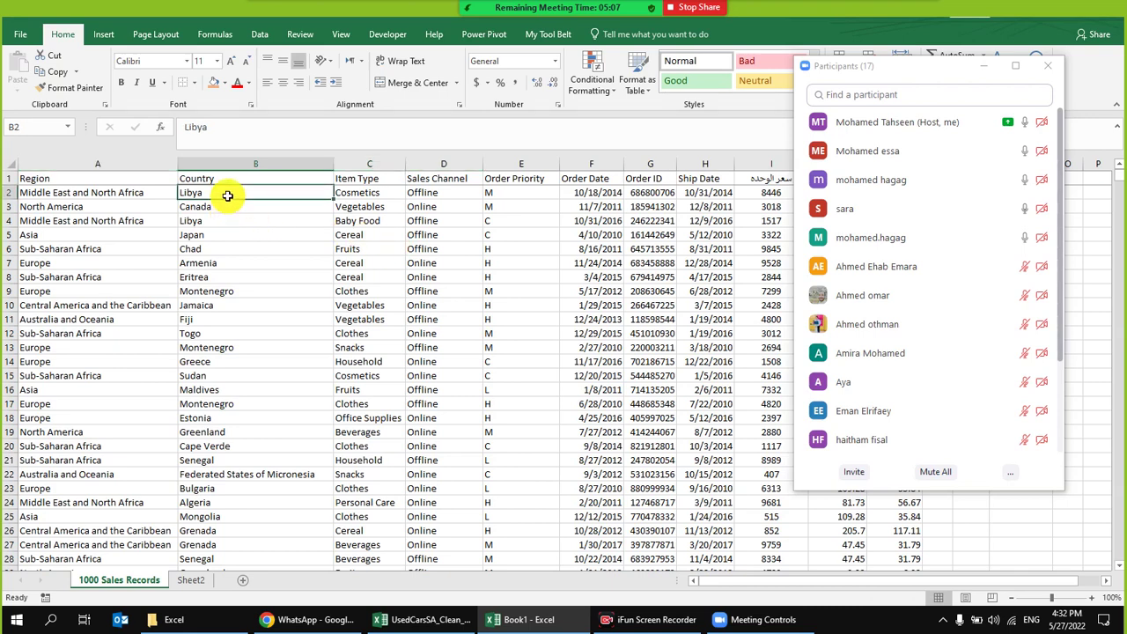
{"action": "left_click_drag", "start_coordinate": [528, 319], "coordinate": [83, 379]}
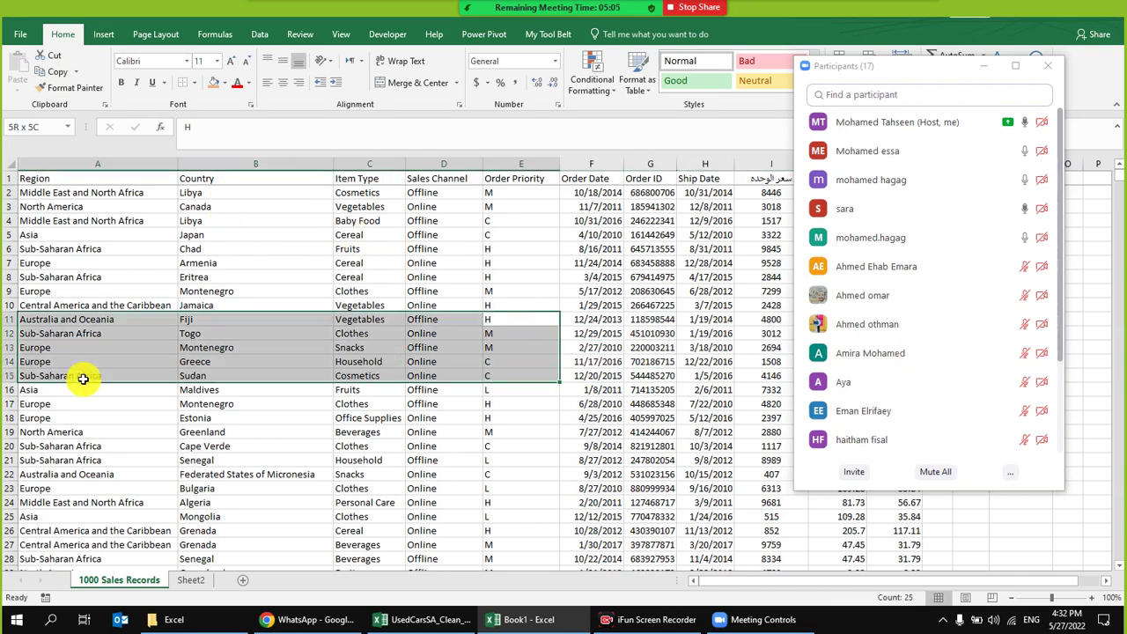
{"action": "left_click", "coordinate": [220, 220]}
{"action": "left_click", "coordinate": [230, 181]}
{"action": "left_click_drag", "start_coordinate": [230, 182], "coordinate": [227, 456]}
{"action": "right_click", "coordinate": [234, 259]}
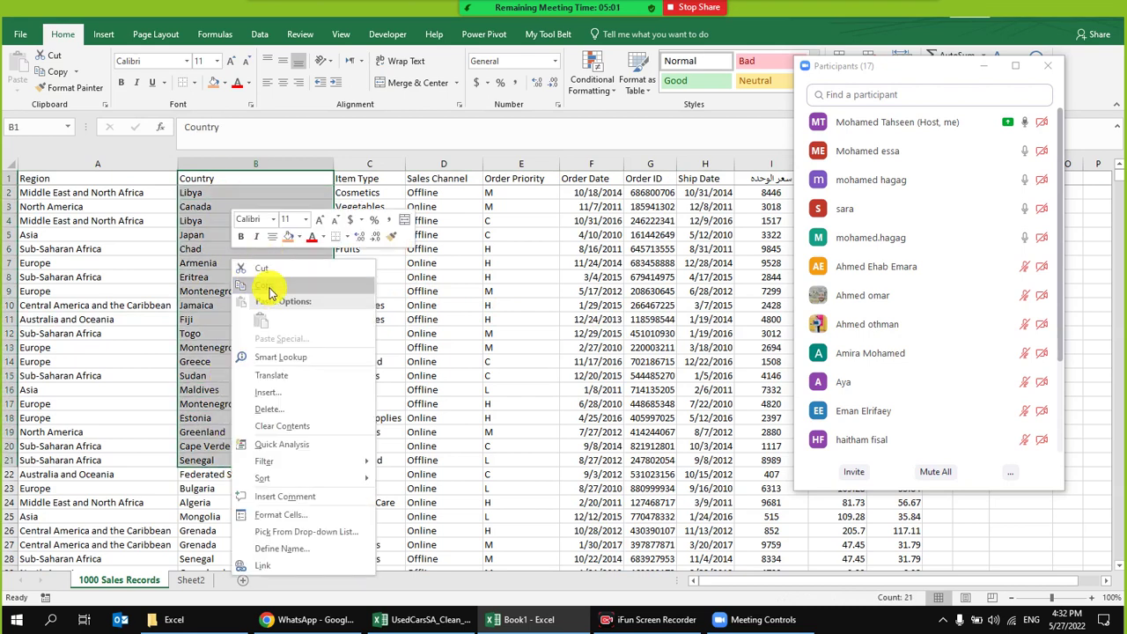
{"action": "left_click", "coordinate": [270, 292]}
- Delete all existing contents of Sheet2
{"action": "left_click", "coordinate": [191, 579]}
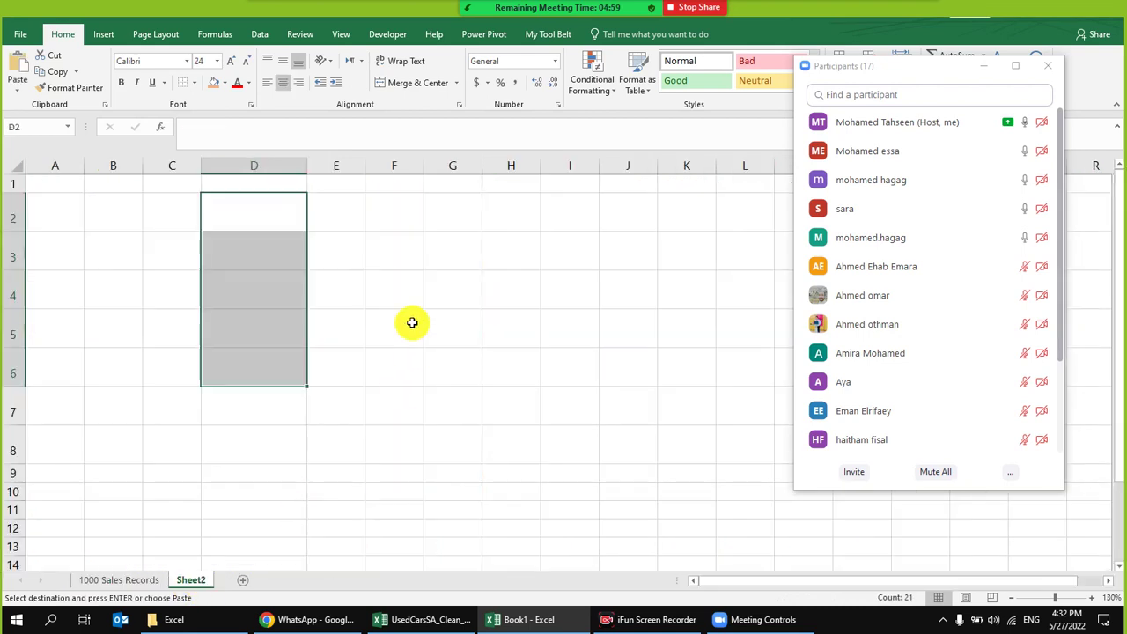
{"action": "left_click", "coordinate": [112, 183]}
{"action": "right_click", "coordinate": [114, 184]}
{"action": "left_click", "coordinate": [72, 182]}
{"action": "right_click", "coordinate": [14, 167]}
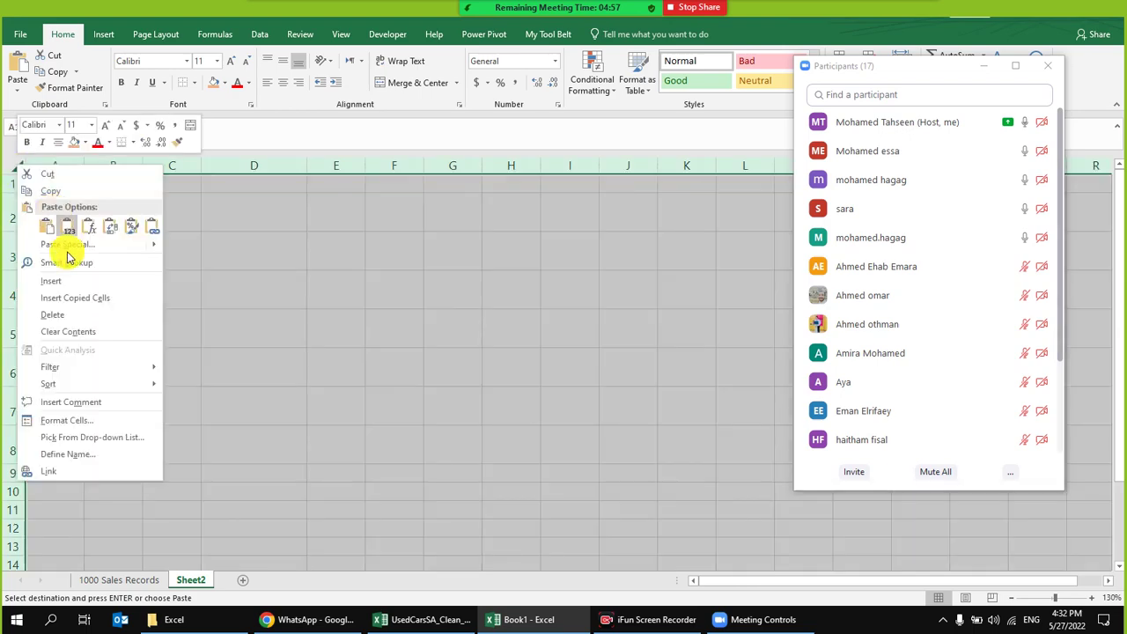
{"action": "left_click", "coordinate": [72, 316]}
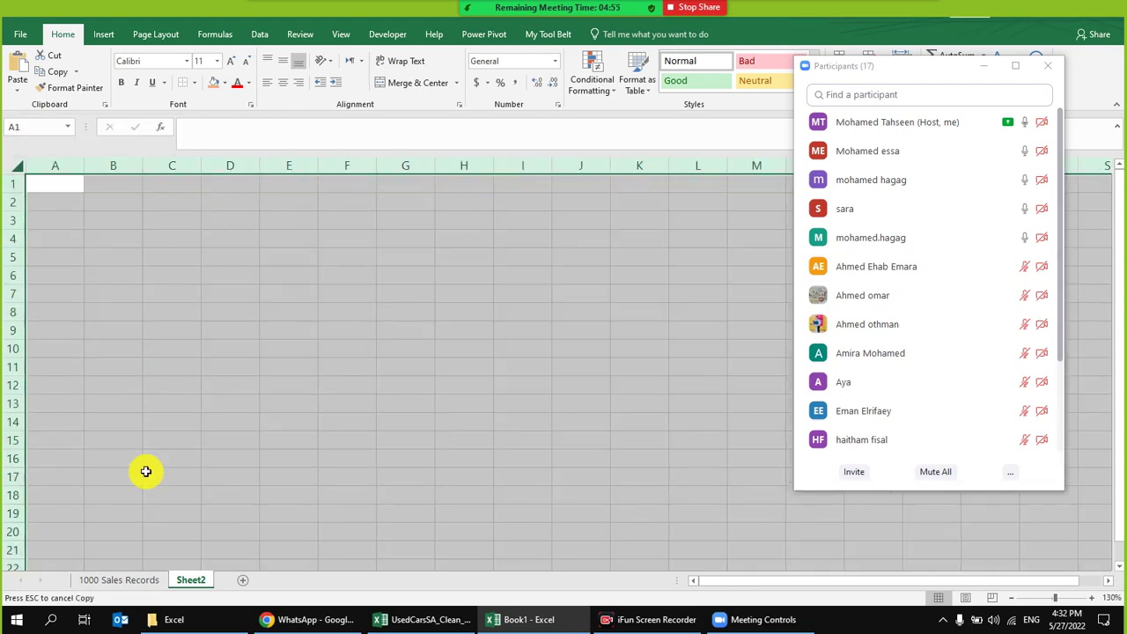
- Copy the country range again and paste it into Sheet2 starting at A1
{"action": "left_click", "coordinate": [141, 580]}
{"action": "right_click", "coordinate": [264, 232]}
{"action": "left_click", "coordinate": [296, 260]}
{"action": "left_click", "coordinate": [191, 580]}
{"action": "right_click", "coordinate": [74, 186]}
{"action": "left_click", "coordinate": [115, 245]}
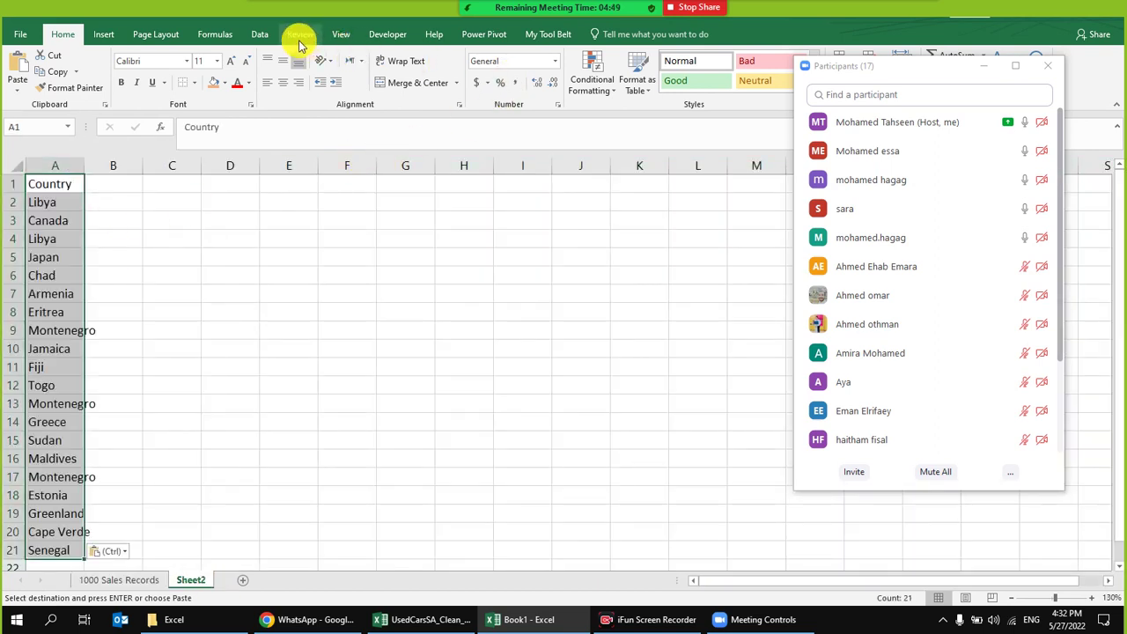
- Remove duplicate countries, leaving 17, and autofit column A
{"action": "left_click", "coordinate": [262, 34]}
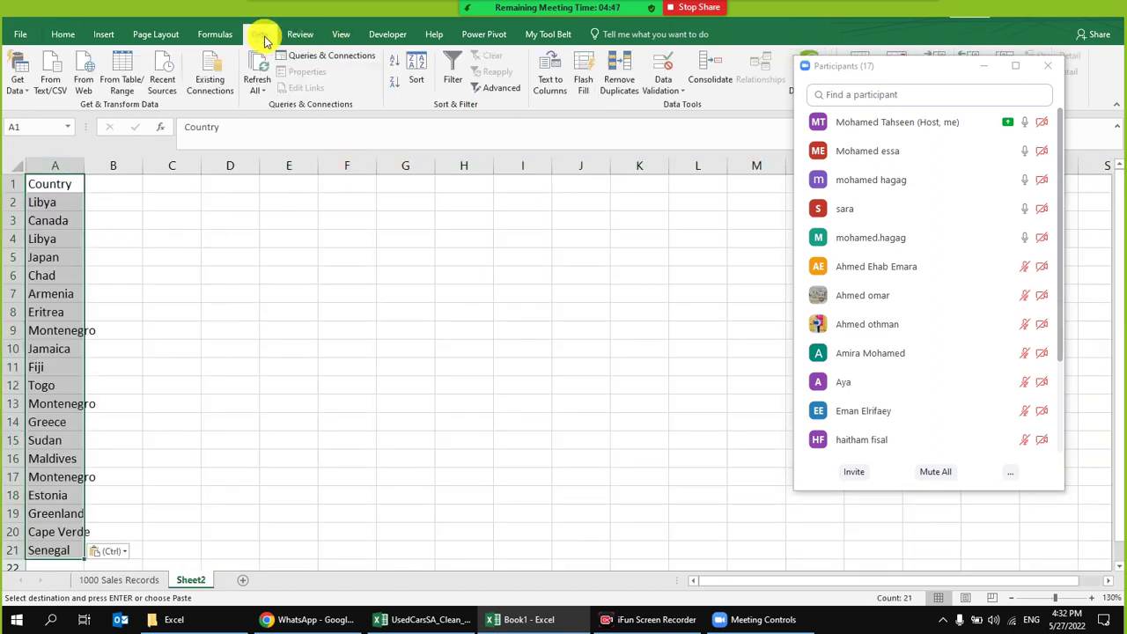
{"action": "left_click", "coordinate": [621, 70]}
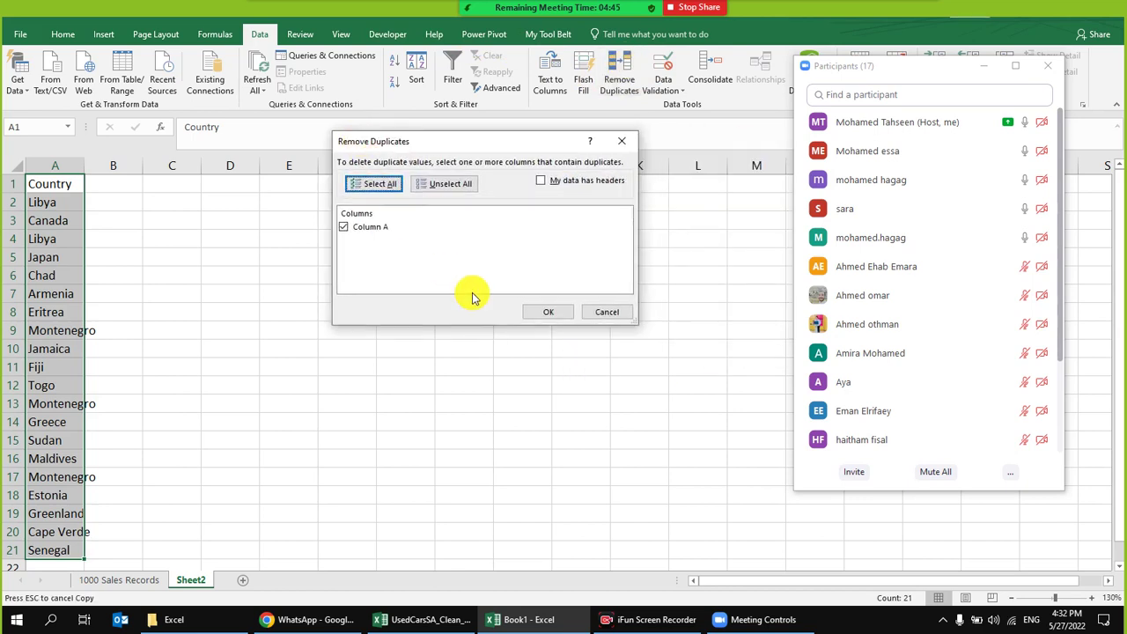
{"action": "left_click", "coordinate": [550, 312]}
{"action": "left_click", "coordinate": [564, 351]}
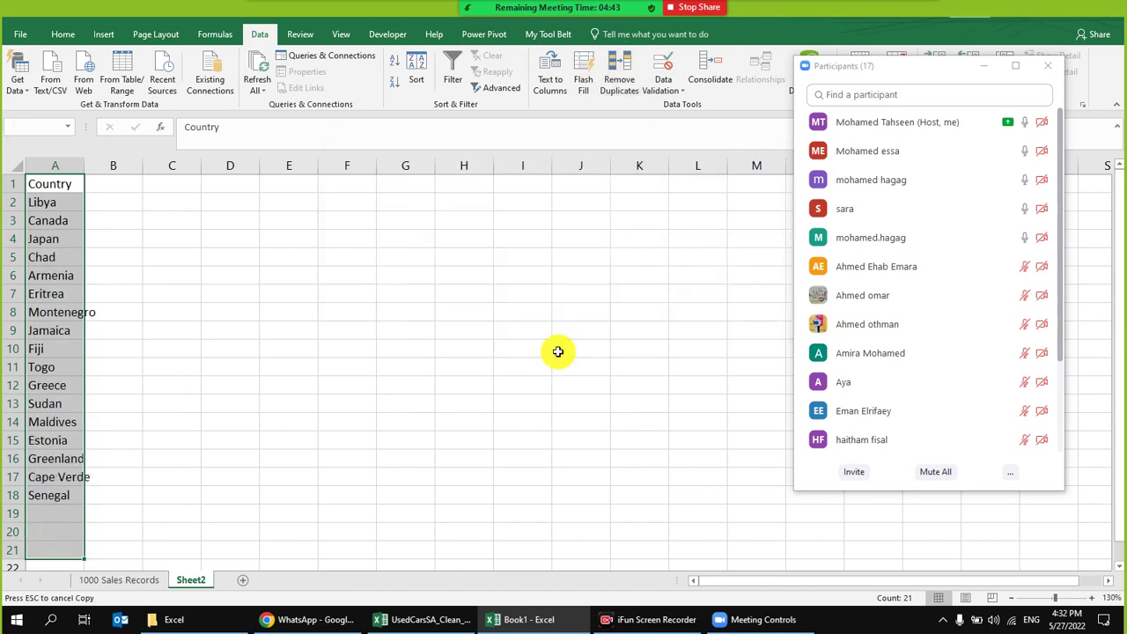
{"action": "double_click", "coordinate": [84, 160]}
{"action": "left_click", "coordinate": [151, 272]}
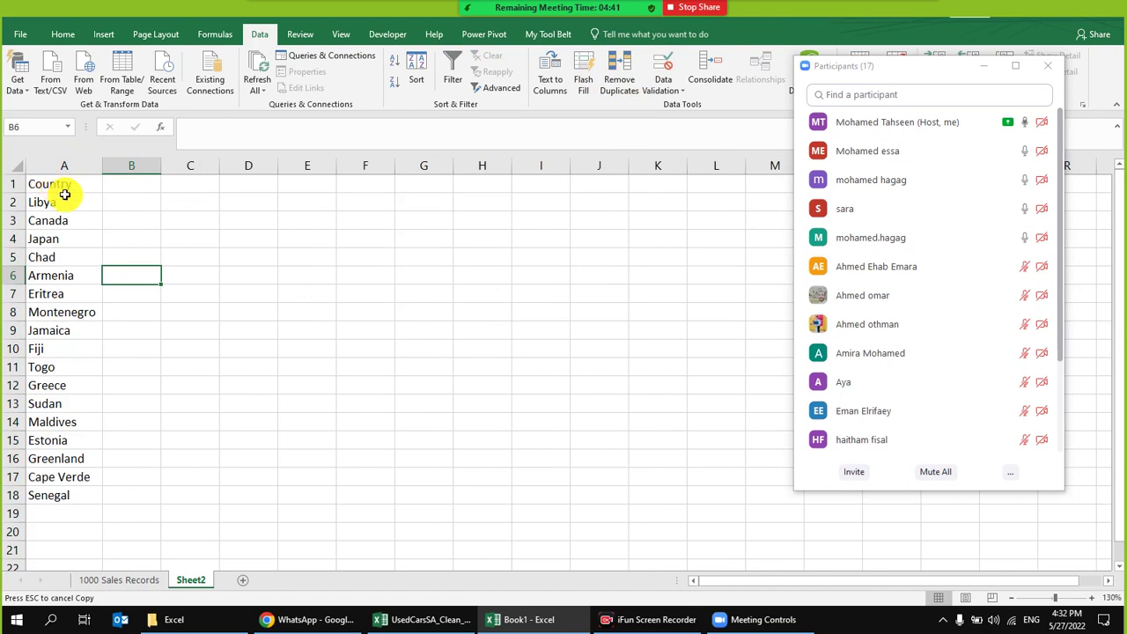
{"action": "left_click_drag", "start_coordinate": [75, 209], "coordinate": [183, 561]}
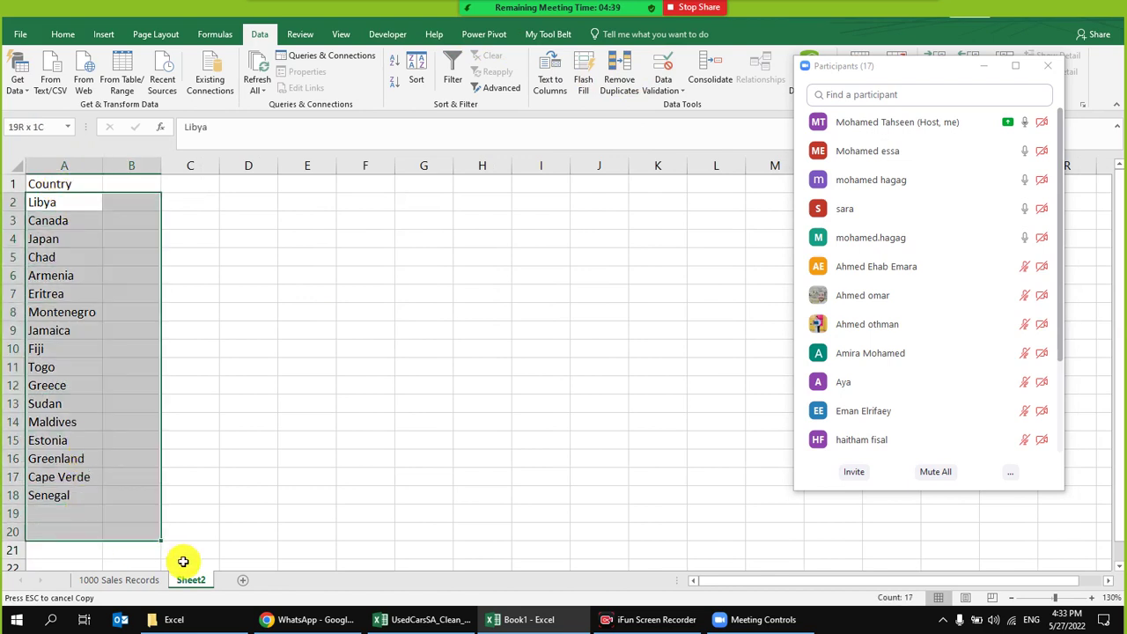
{"action": "left_click", "coordinate": [91, 298]}
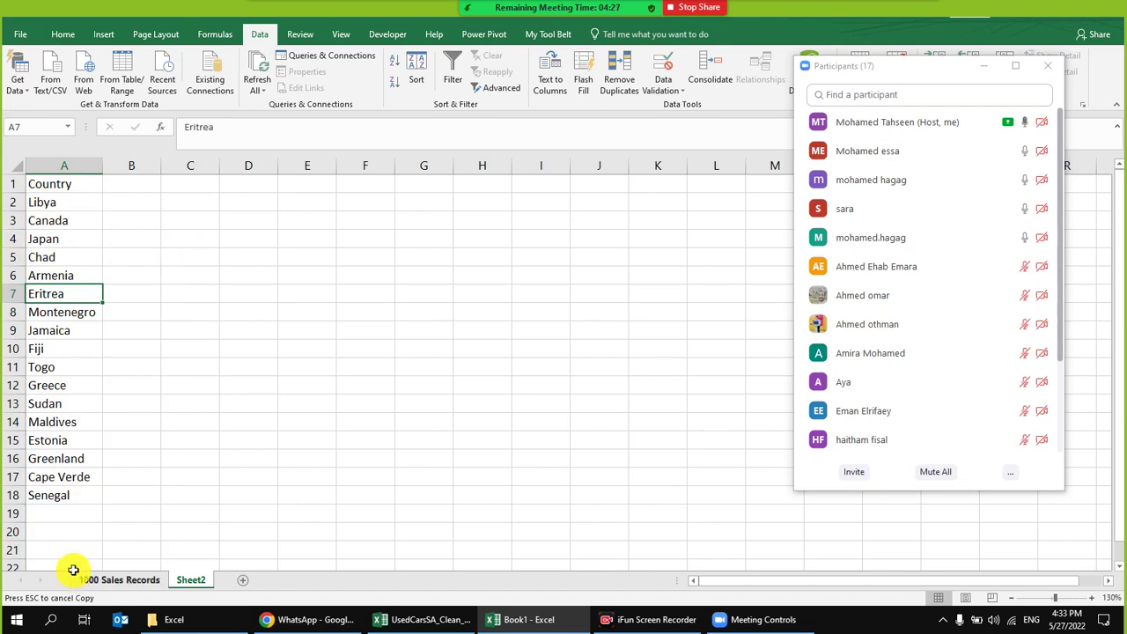
- Widen column B and begin a COUNT-type formula in C3 with =coun
{"action": "left_click_drag", "start_coordinate": [160, 166], "coordinate": [270, 180]}
{"action": "left_click", "coordinate": [249, 221]}
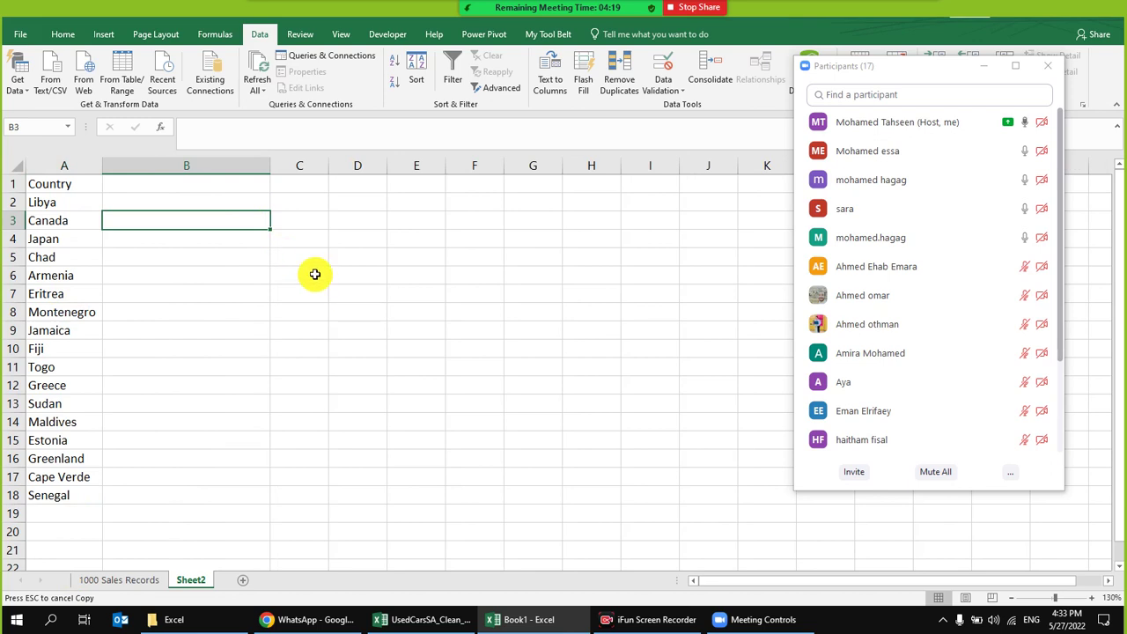
{"action": "left_click", "coordinate": [209, 187]}
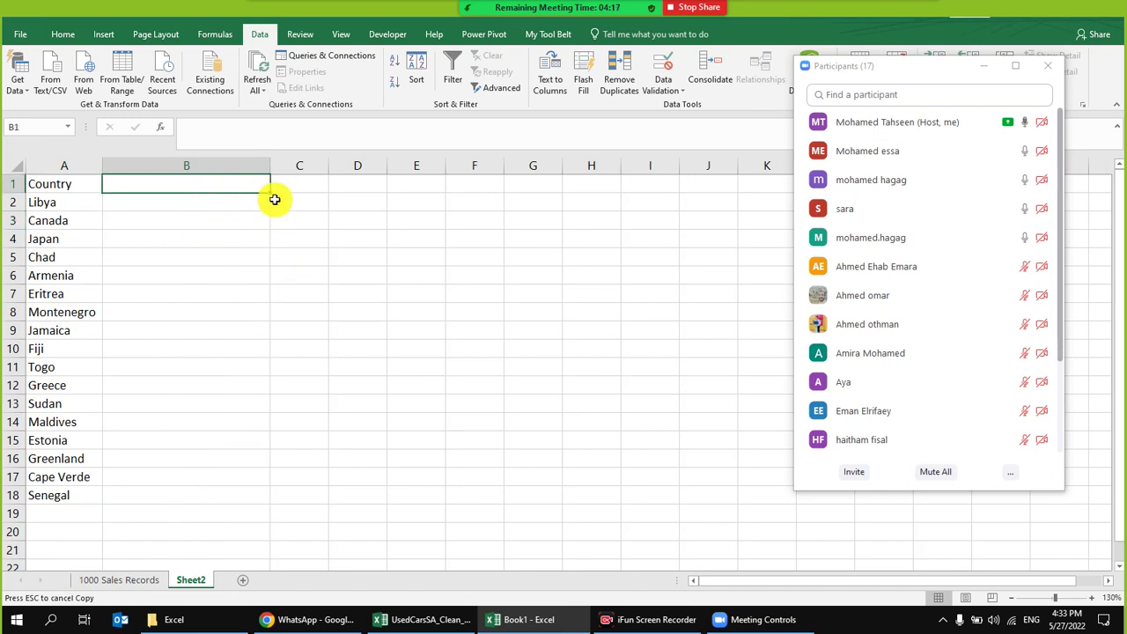
{"action": "left_click", "coordinate": [325, 226]}
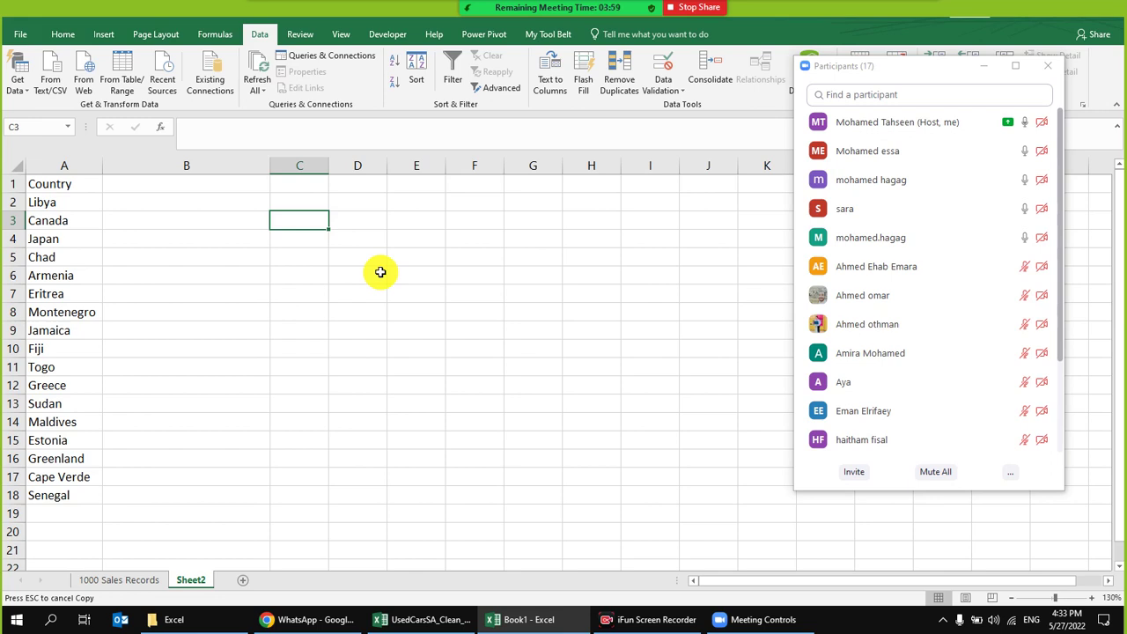
{"action": "type", "text": "="}
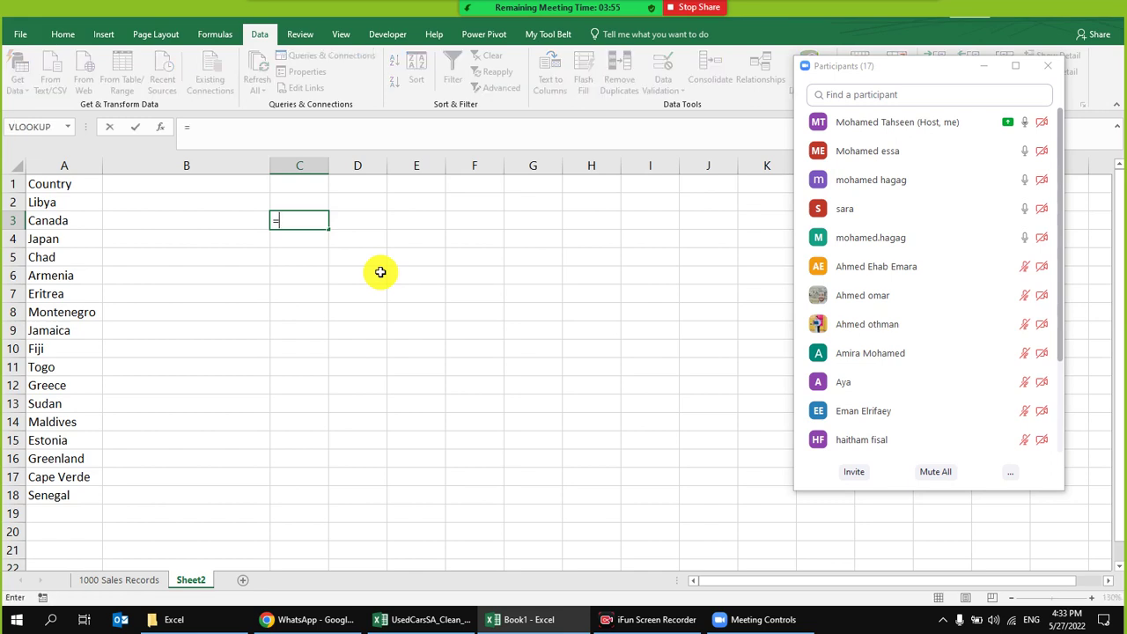
{"action": "type", "text": "coun"}
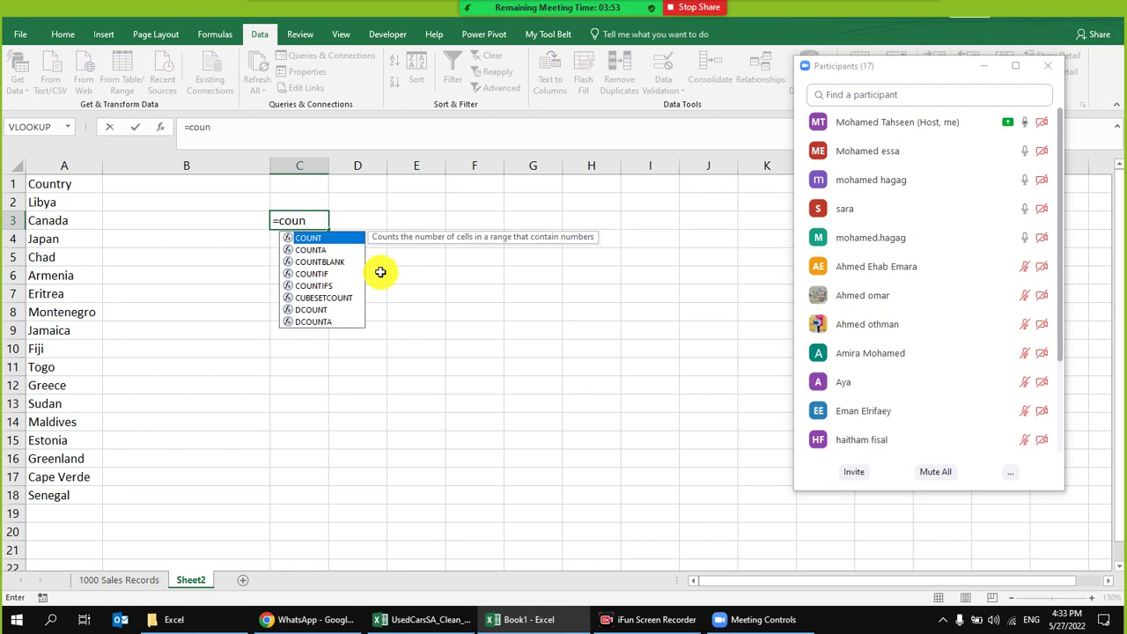
- Enter =COUNTA(A2:A18) in C3, returning 17, and copy the cell
{"action": "left_click", "coordinate": [321, 252]}
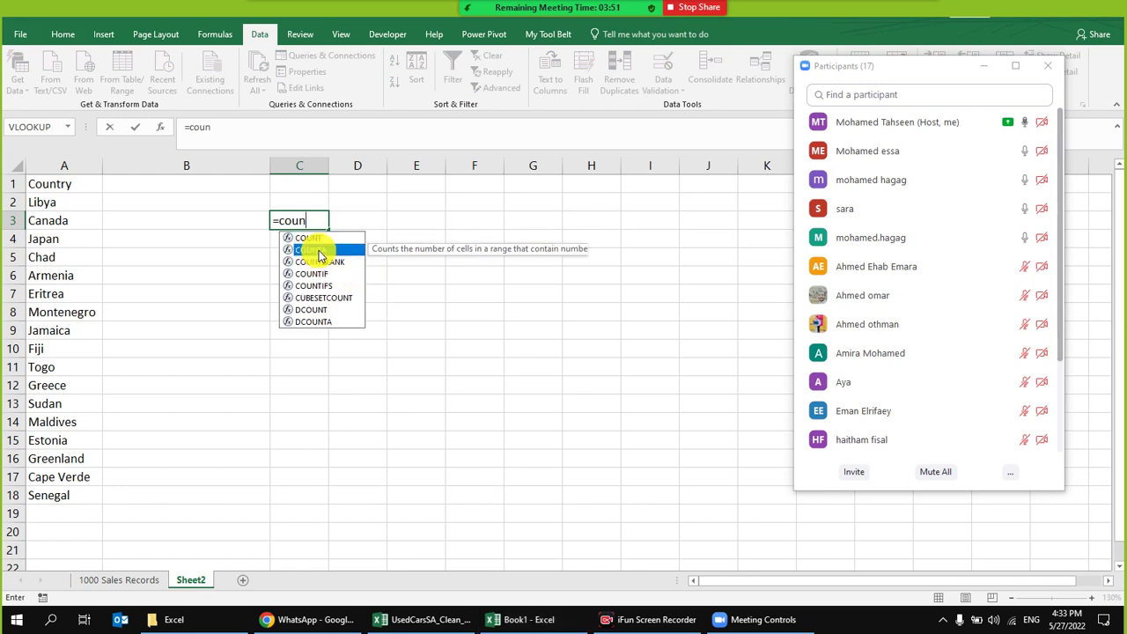
{"action": "double_click", "coordinate": [321, 252]}
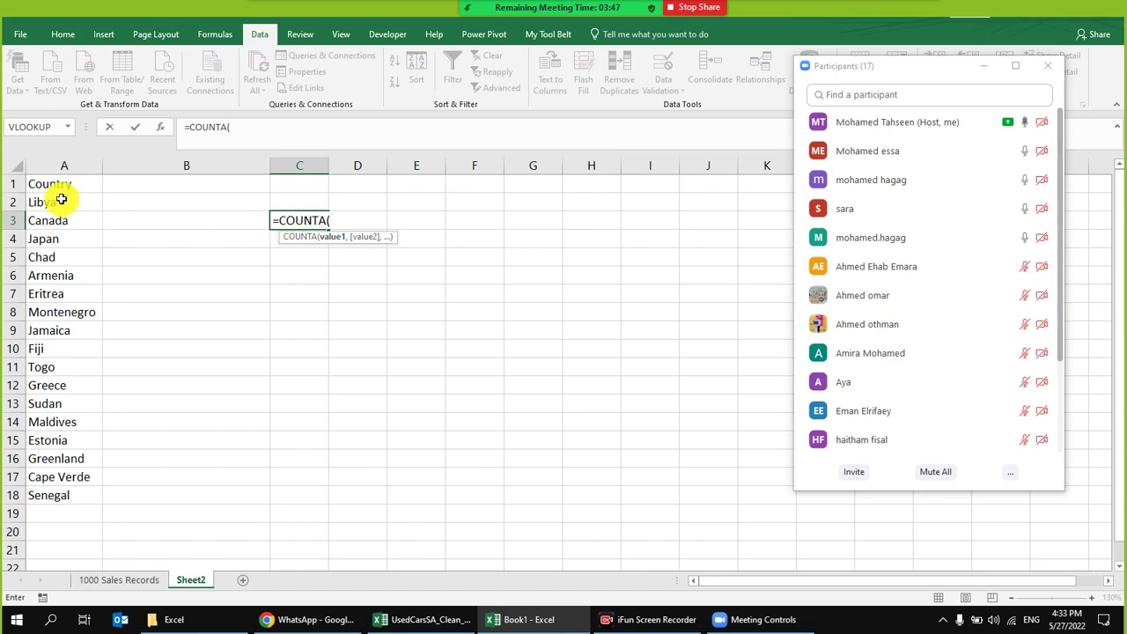
{"action": "left_click_drag", "start_coordinate": [62, 201], "coordinate": [54, 495]}
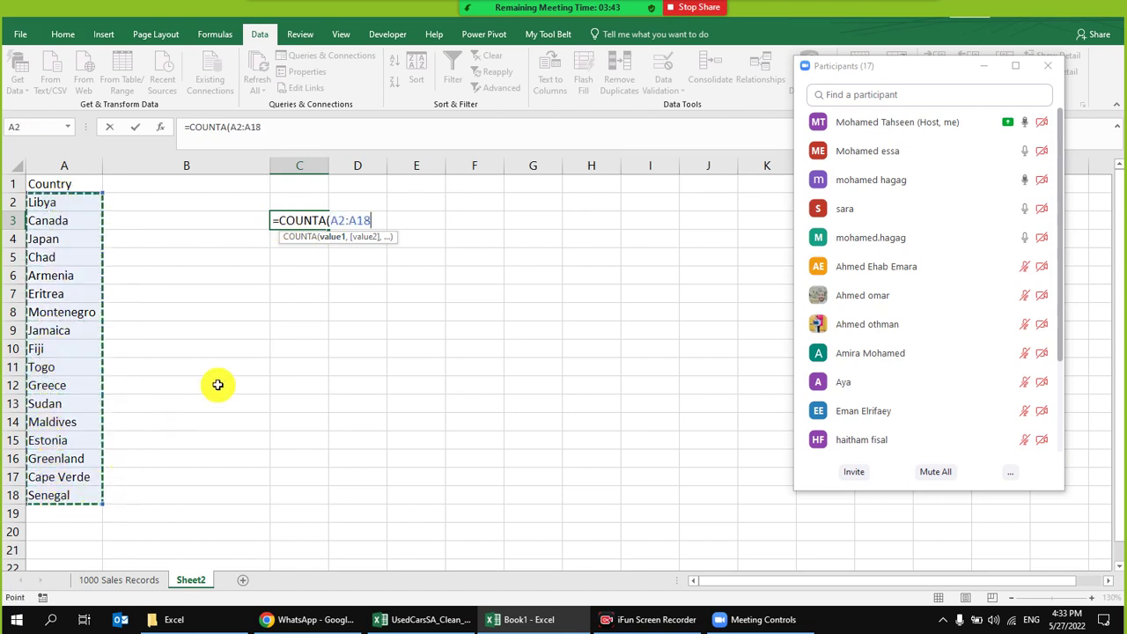
{"action": "type", "text": ")"}
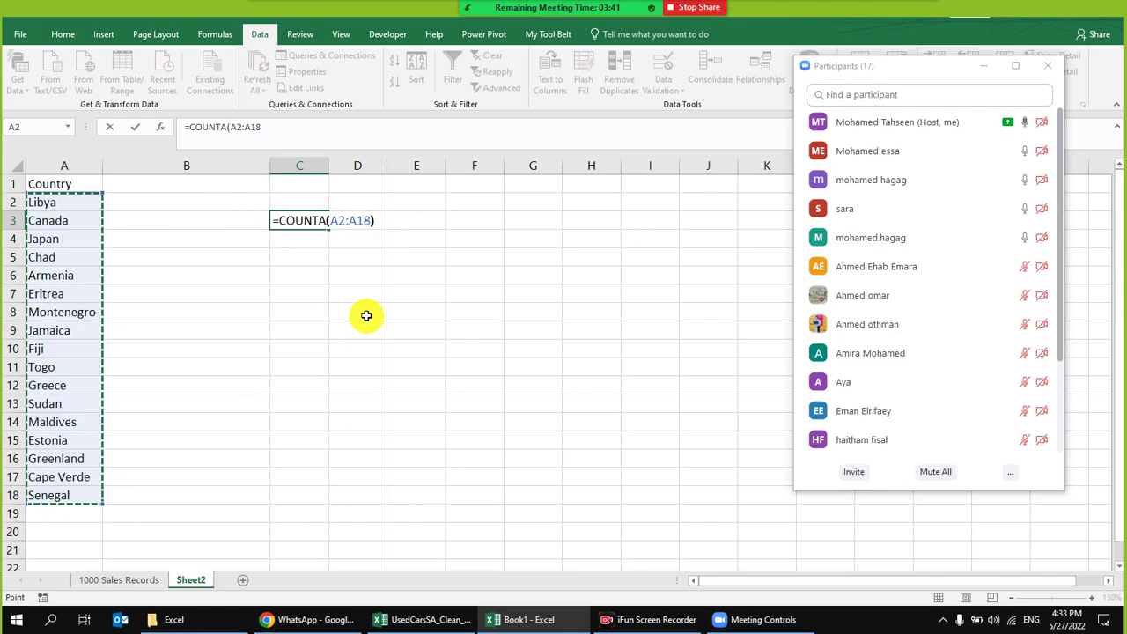
{"action": "key", "text": "Return"}
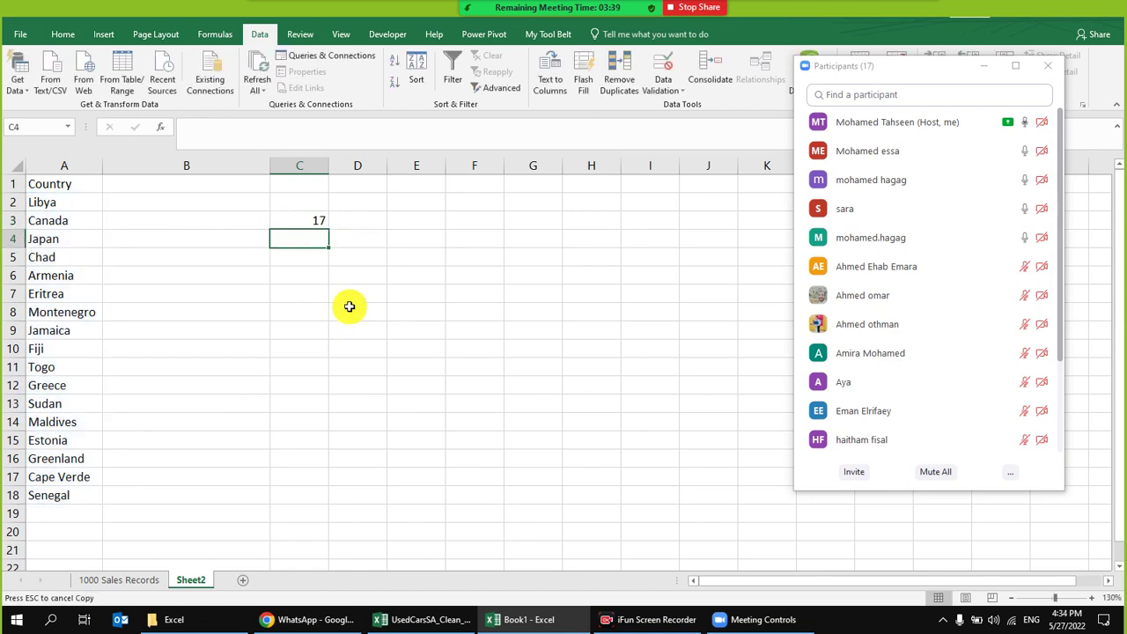
{"action": "left_click", "coordinate": [320, 221]}
{"action": "key", "text": "ctrl+c"}
- Replace Jamaica in A9 with 2 and confirm C3's COUNTA result remains 17
{"action": "left_click_drag", "start_coordinate": [76, 209], "coordinate": [80, 496]}
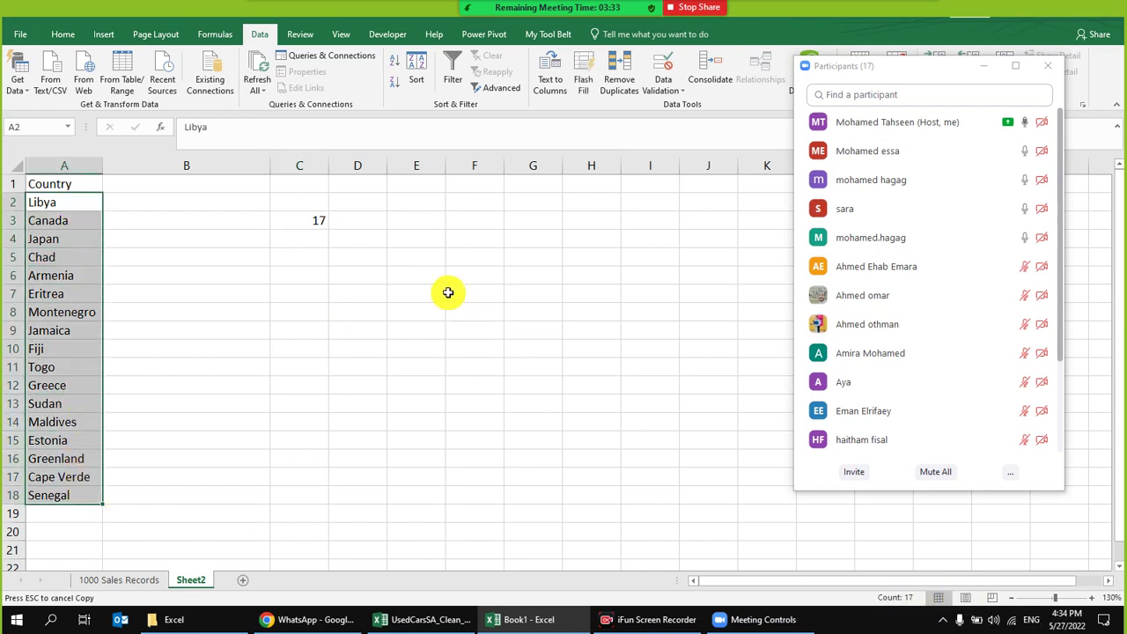
{"action": "left_click", "coordinate": [314, 223]}
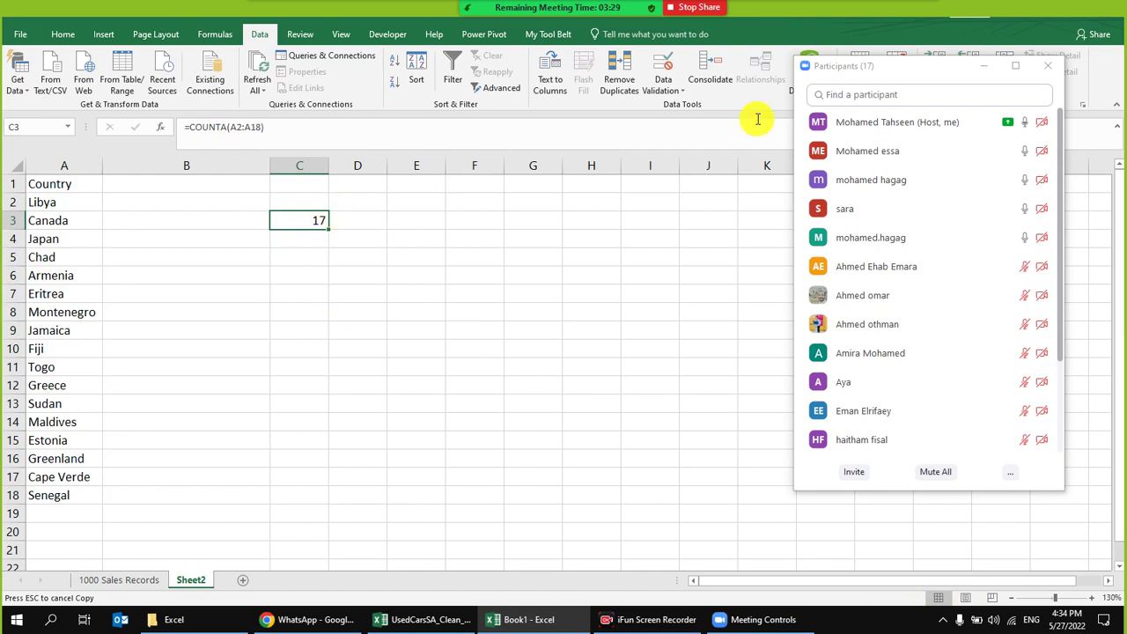
{"action": "mouse_move", "coordinate": [921, 212]}
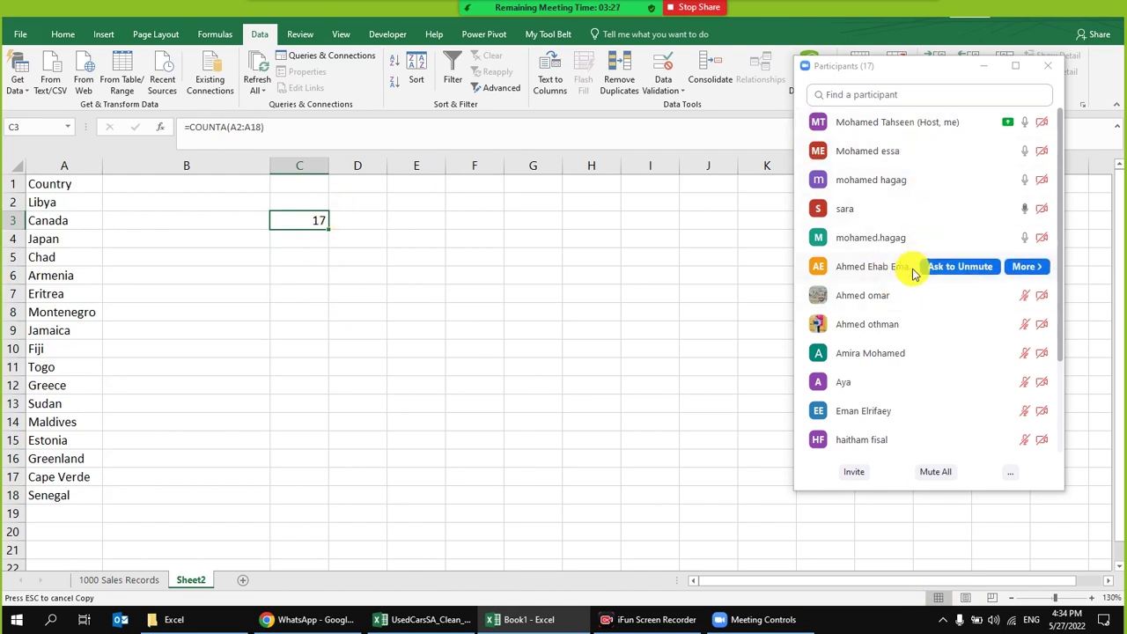
{"action": "mouse_move", "coordinate": [921, 290]}
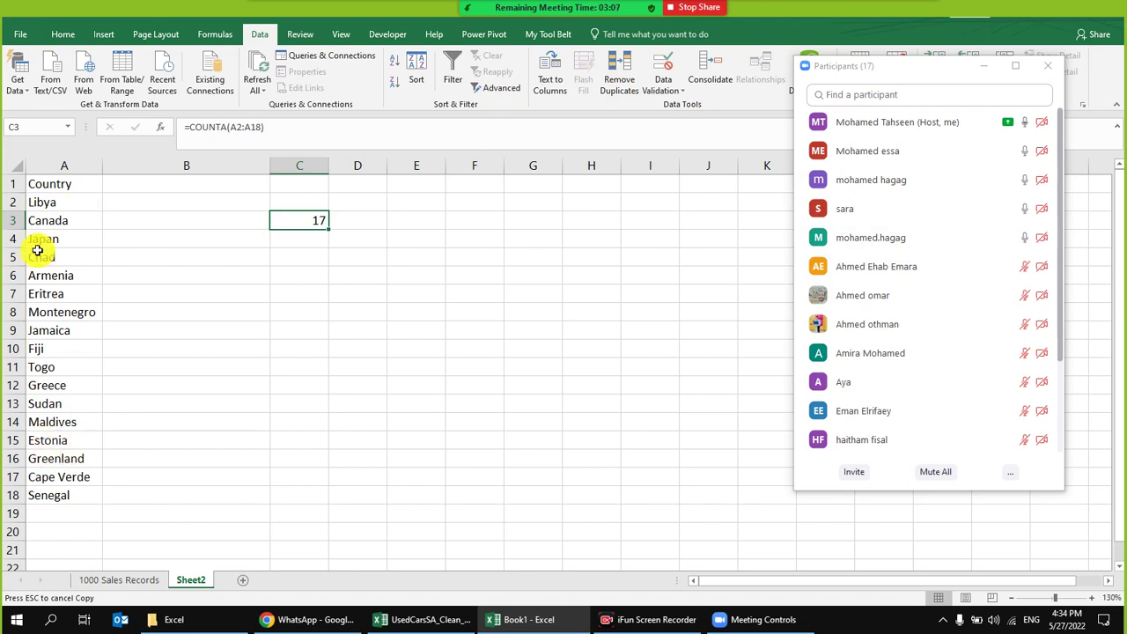
{"action": "left_click", "coordinate": [67, 331]}
{"action": "key", "text": "Delete"}
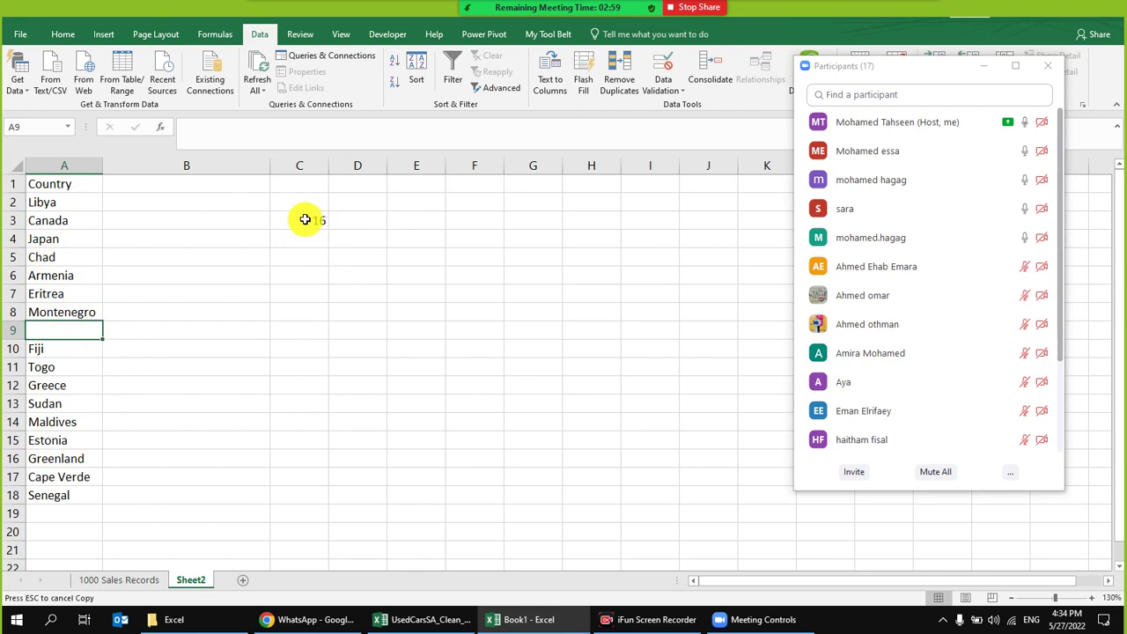
{"action": "type", "text": "2"}
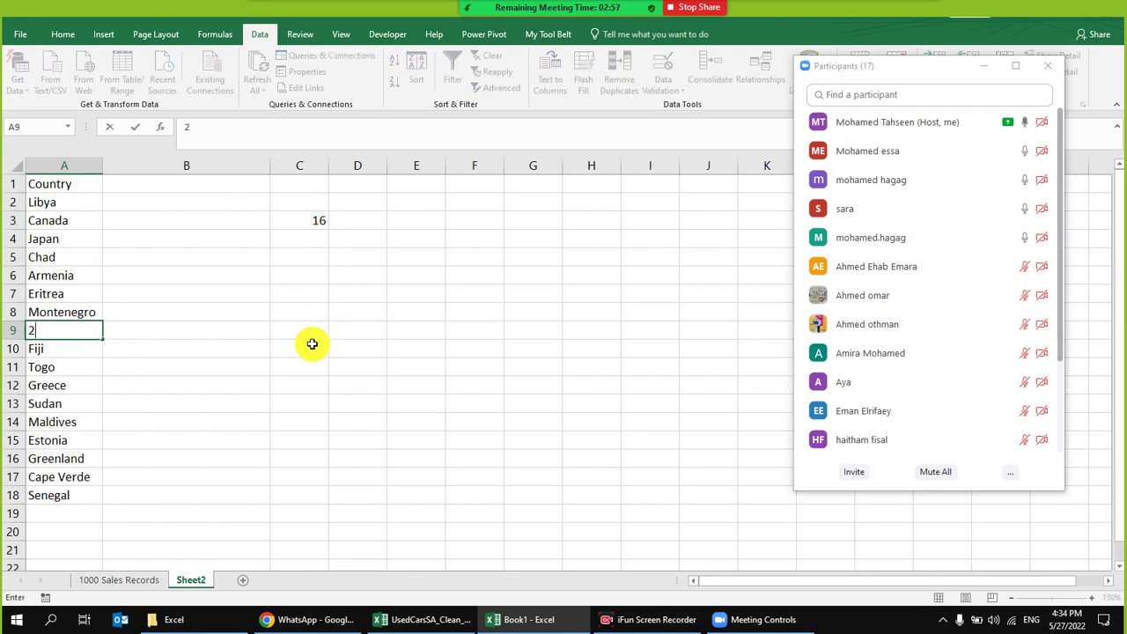
{"action": "key", "text": "Return"}
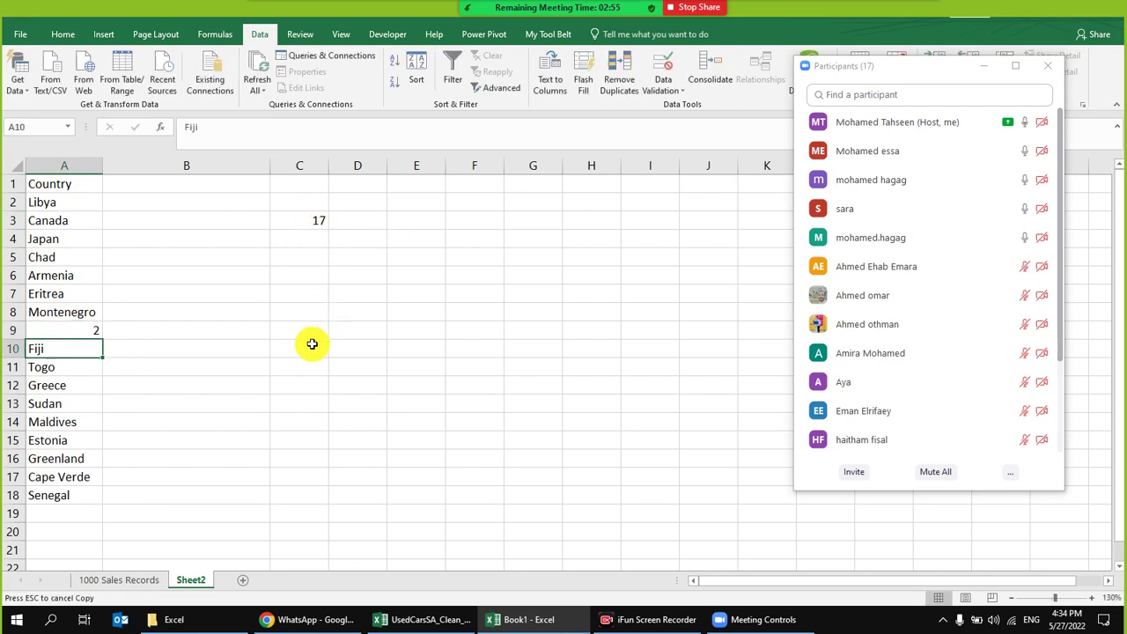
{"action": "left_click", "coordinate": [319, 222]}
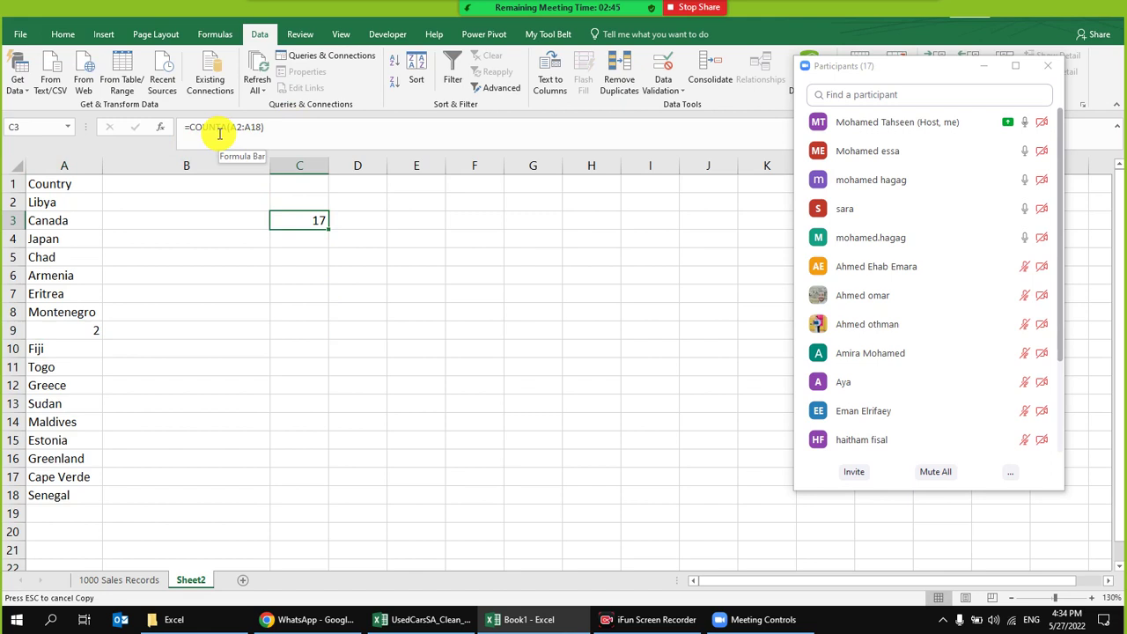
- Enter =COUNT(A2:A18) in C4, which returns 1 for the single number
{"action": "left_click", "coordinate": [300, 242]}
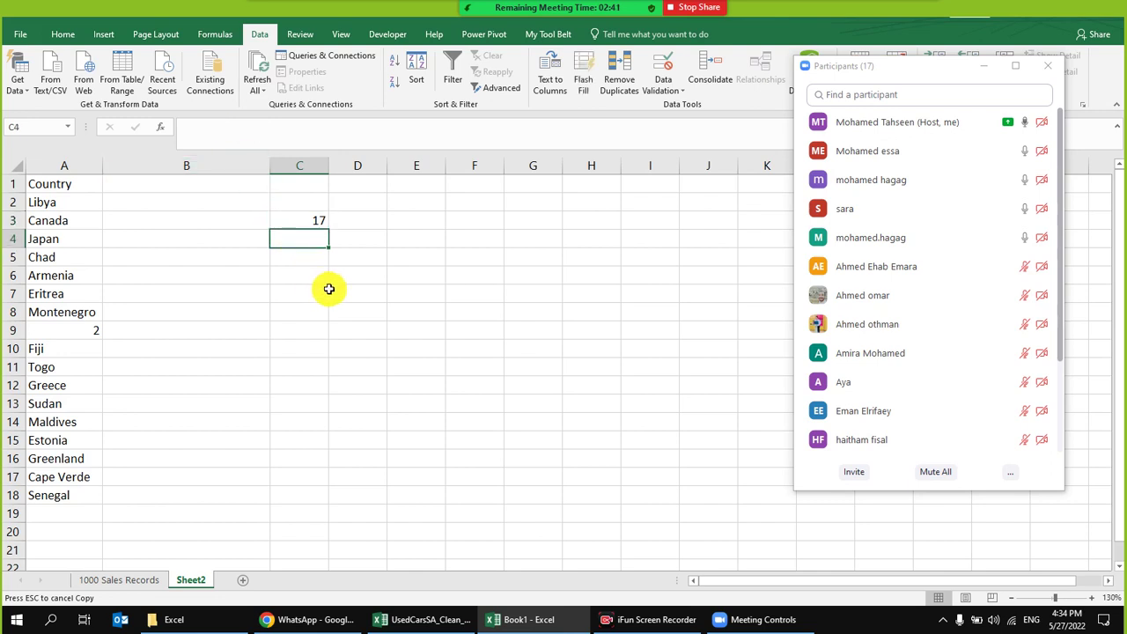
{"action": "type", "text": "=coun"}
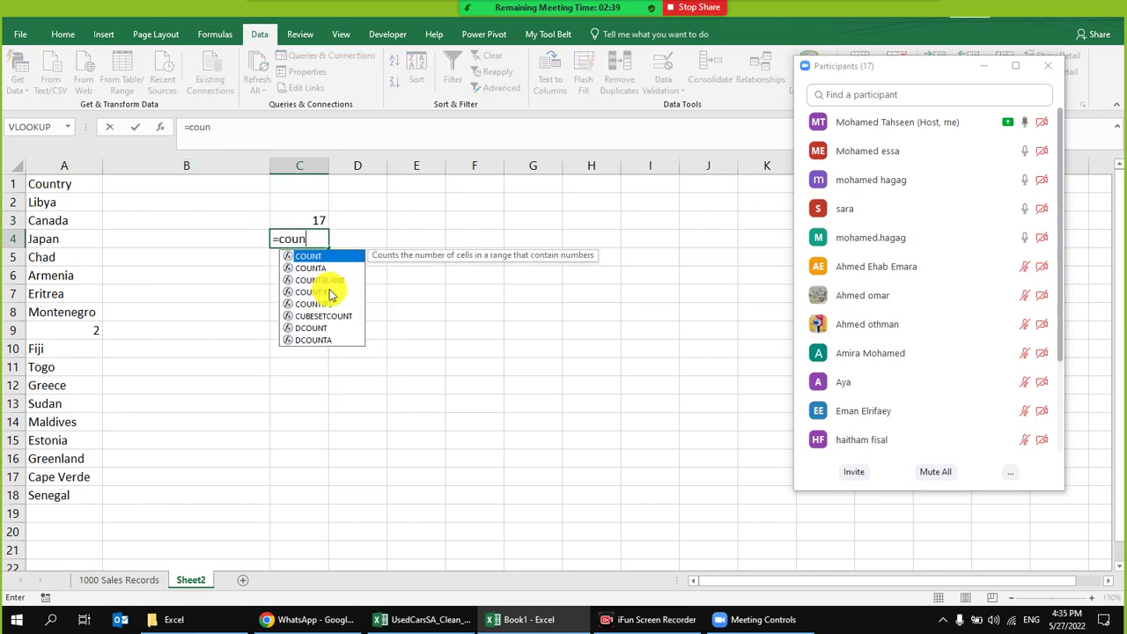
{"action": "double_click", "coordinate": [338, 256]}
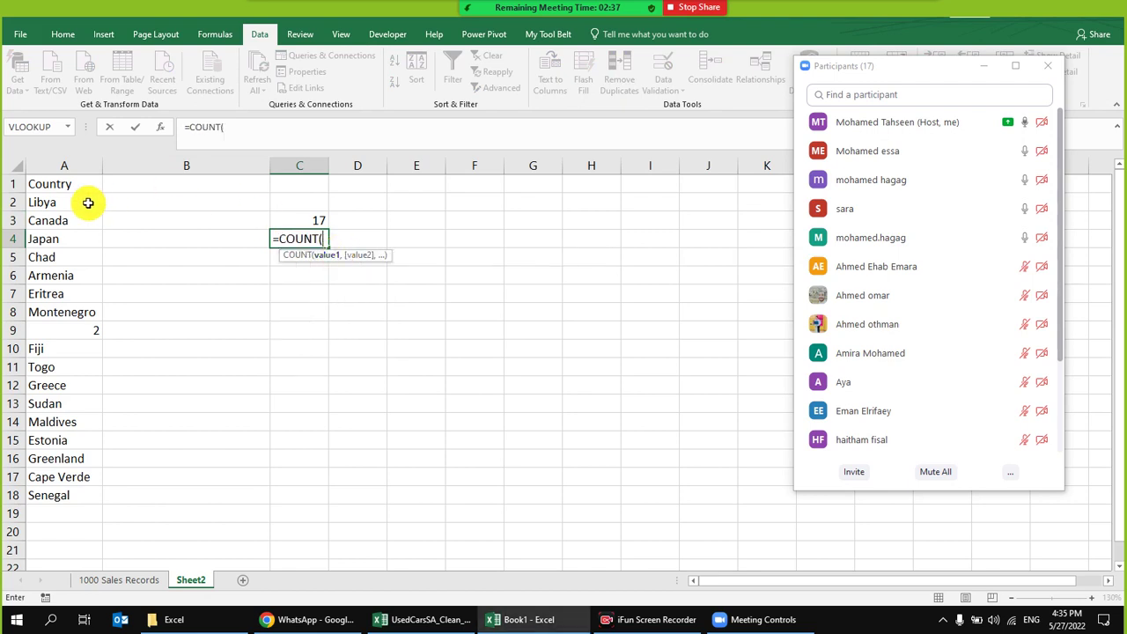
{"action": "left_click_drag", "start_coordinate": [76, 202], "coordinate": [87, 496]}
{"action": "type", "text": ")"}
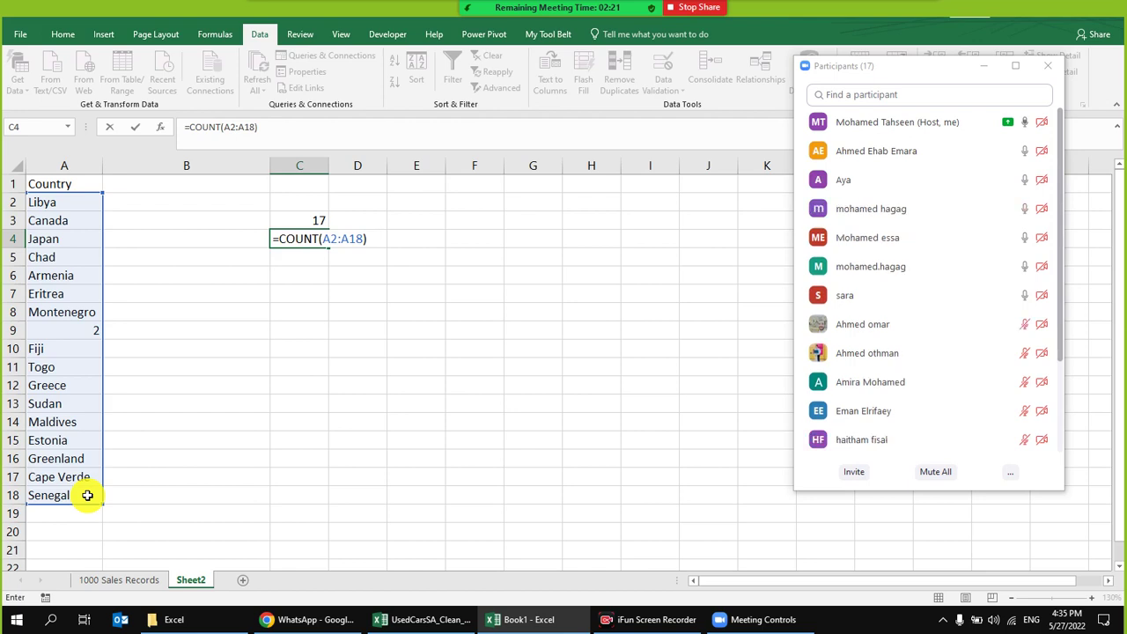
{"action": "key", "text": "Return"}
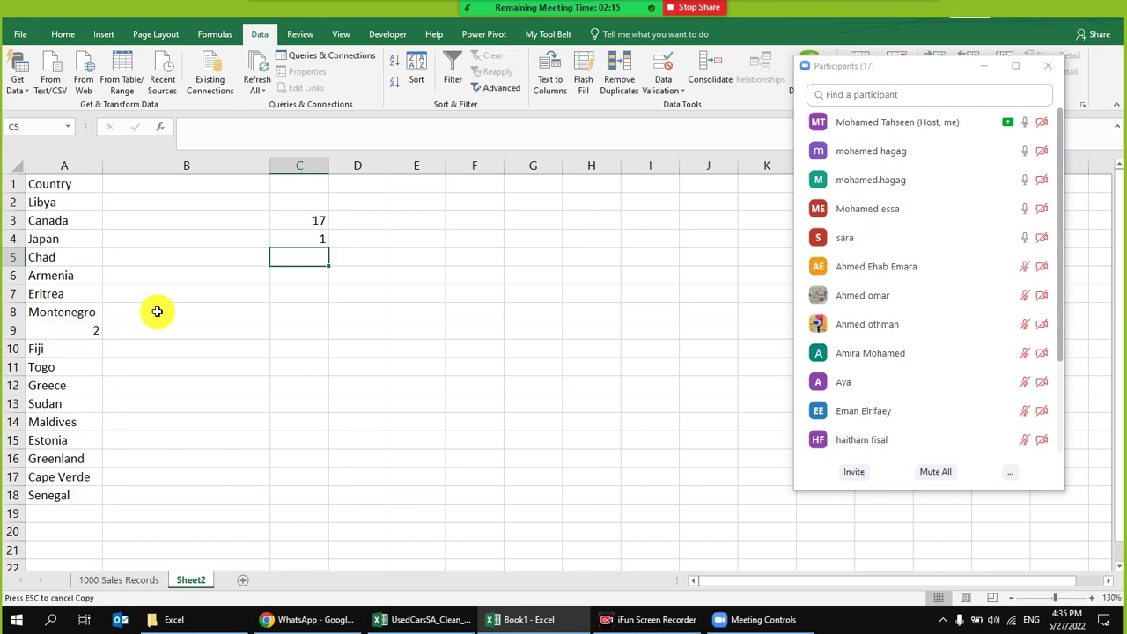
- Enter =FORMULATEXT(C3) in B3 to display the COUNTA formula as text
{"action": "left_click", "coordinate": [234, 222]}
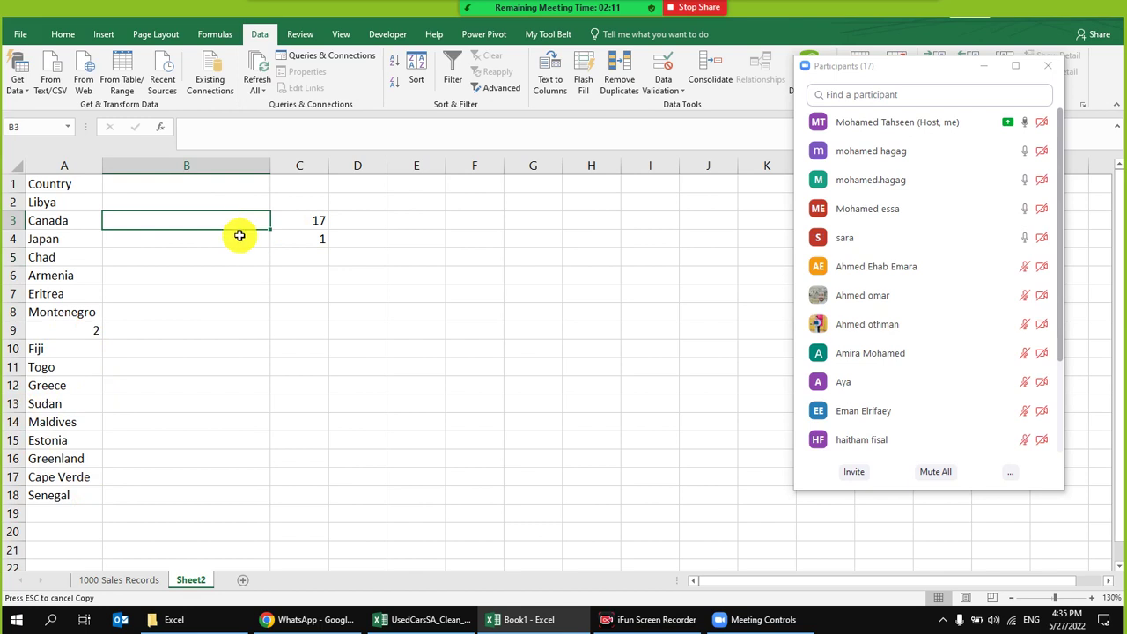
{"action": "type", "text": "=shw"}
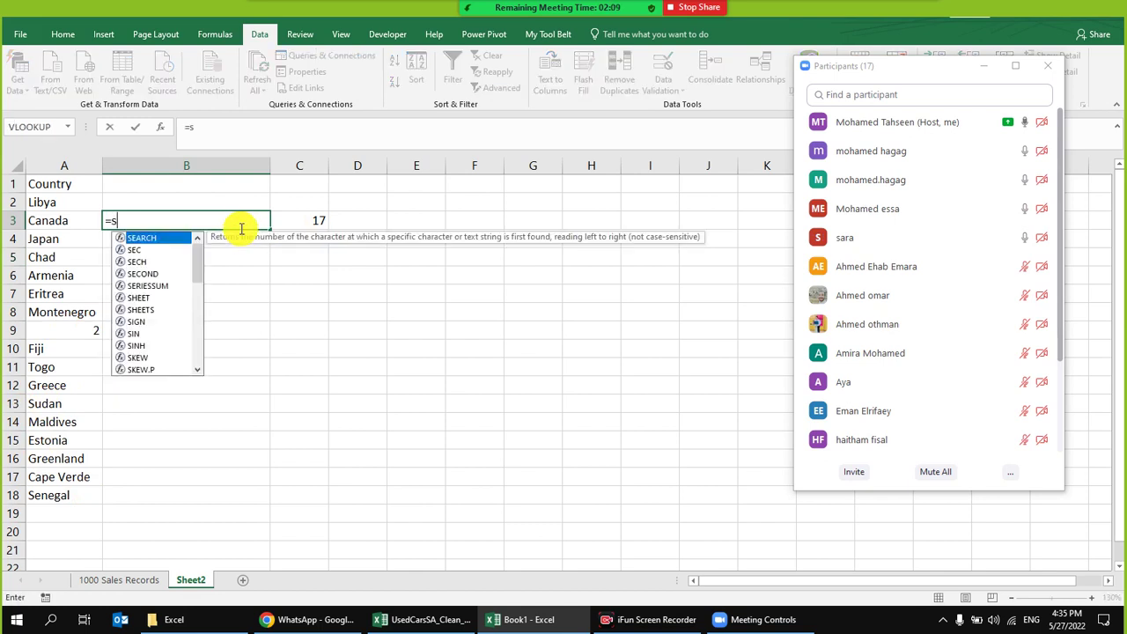
{"action": "key", "text": "BackSpace"}
{"action": "key", "text": "BackSpace"}
{"action": "key", "text": "BackSpace"}
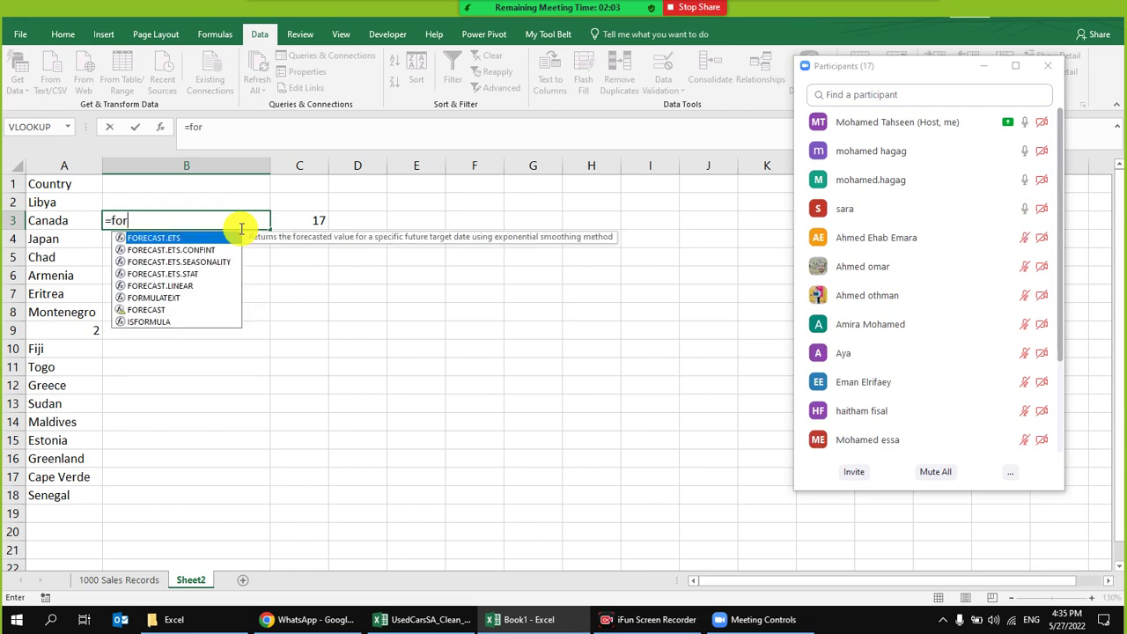
{"action": "key", "text": "Down"}
{"action": "key", "text": "Down"}
{"action": "key", "text": "Down"}
{"action": "key", "text": "Down"}
{"action": "key", "text": "Down"}
{"action": "key", "text": "Tab"}
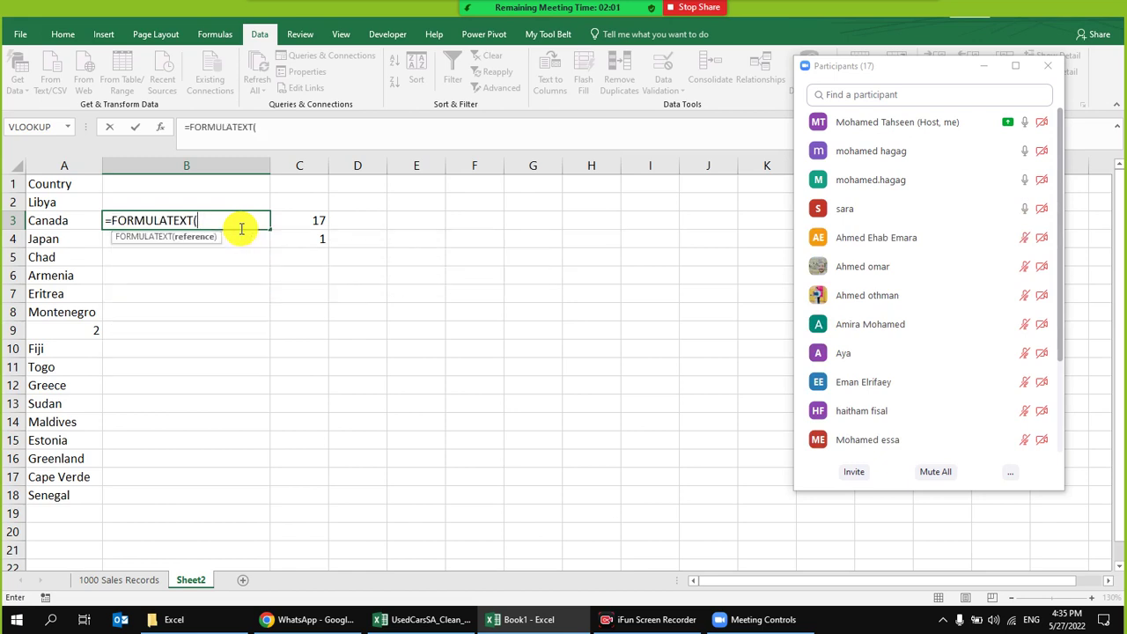
{"action": "left_click", "coordinate": [319, 223]}
{"action": "type", "text": ")"}
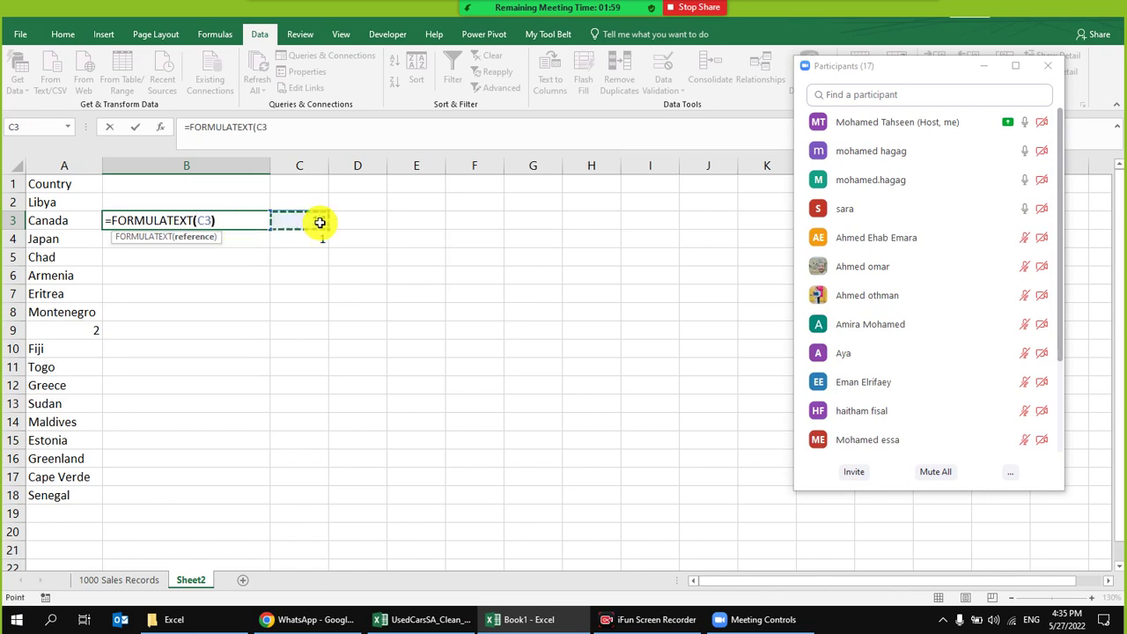
{"action": "key", "text": "Return"}
- Fill B3's formula down to B4 to show the COUNT formula text
{"action": "left_click", "coordinate": [214, 220]}
{"action": "left_click_drag", "start_coordinate": [261, 232], "coordinate": [264, 257]}
{"action": "left_click", "coordinate": [264, 196]}
{"action": "left_click", "coordinate": [204, 220]}
{"action": "left_click", "coordinate": [221, 257]}
{"action": "left_click", "coordinate": [217, 221]}
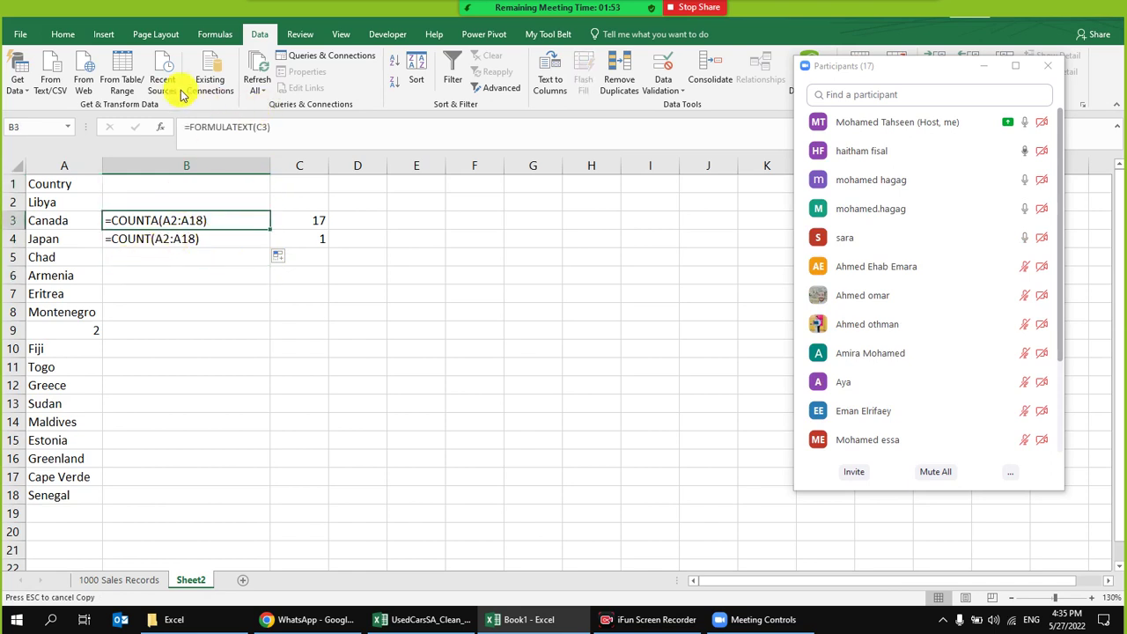
- Fill B3 yellow and B4 light blue using the Home tab's Fill Color
{"action": "left_click", "coordinate": [60, 34]}
{"action": "left_click", "coordinate": [224, 84]}
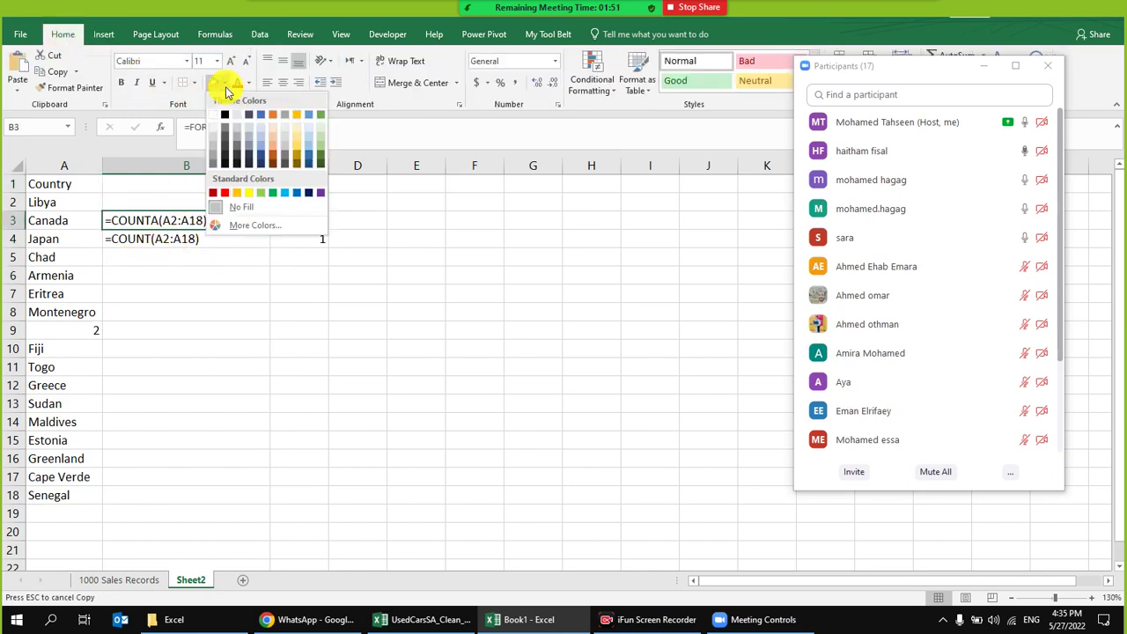
{"action": "left_click", "coordinate": [249, 191]}
{"action": "left_click", "coordinate": [189, 244]}
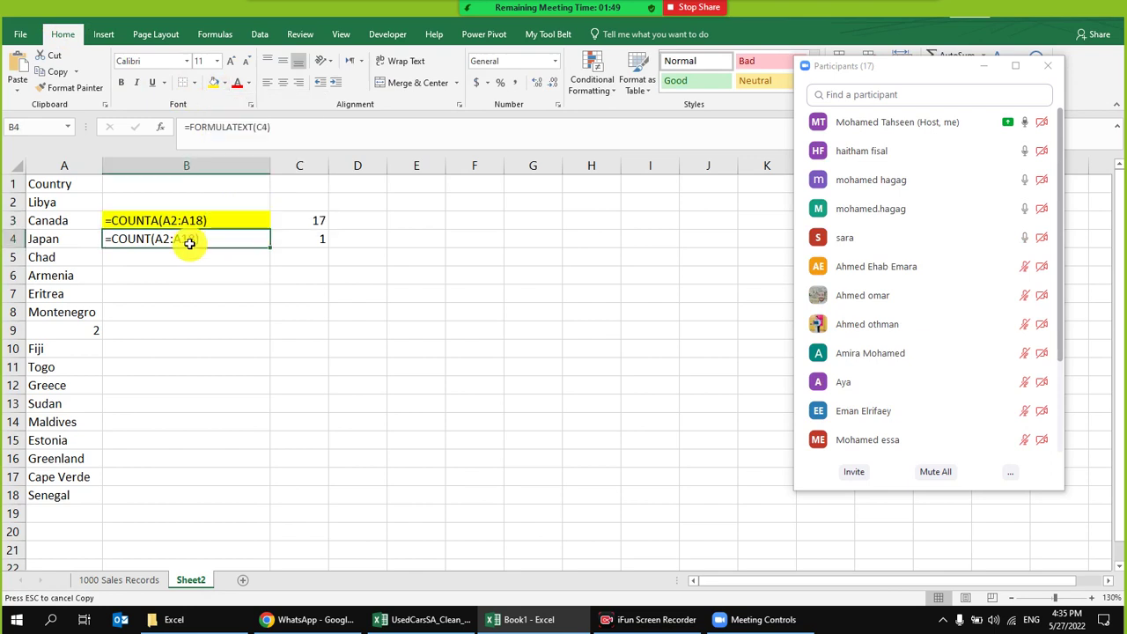
{"action": "left_click", "coordinate": [224, 83]}
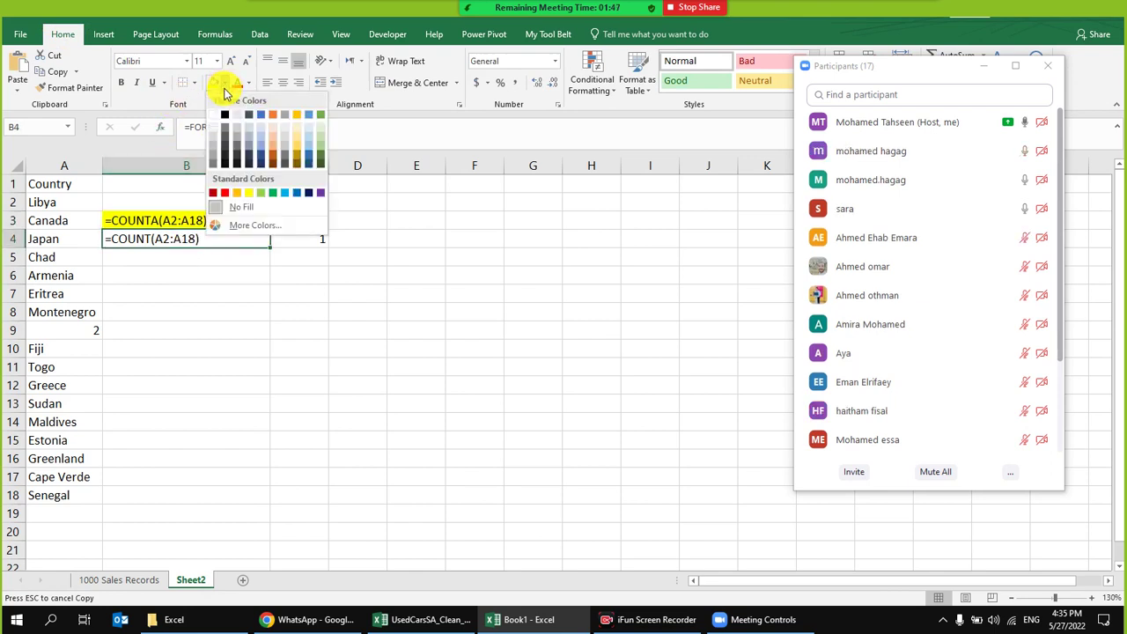
{"action": "left_click", "coordinate": [297, 192]}
{"action": "left_click", "coordinate": [171, 220]}
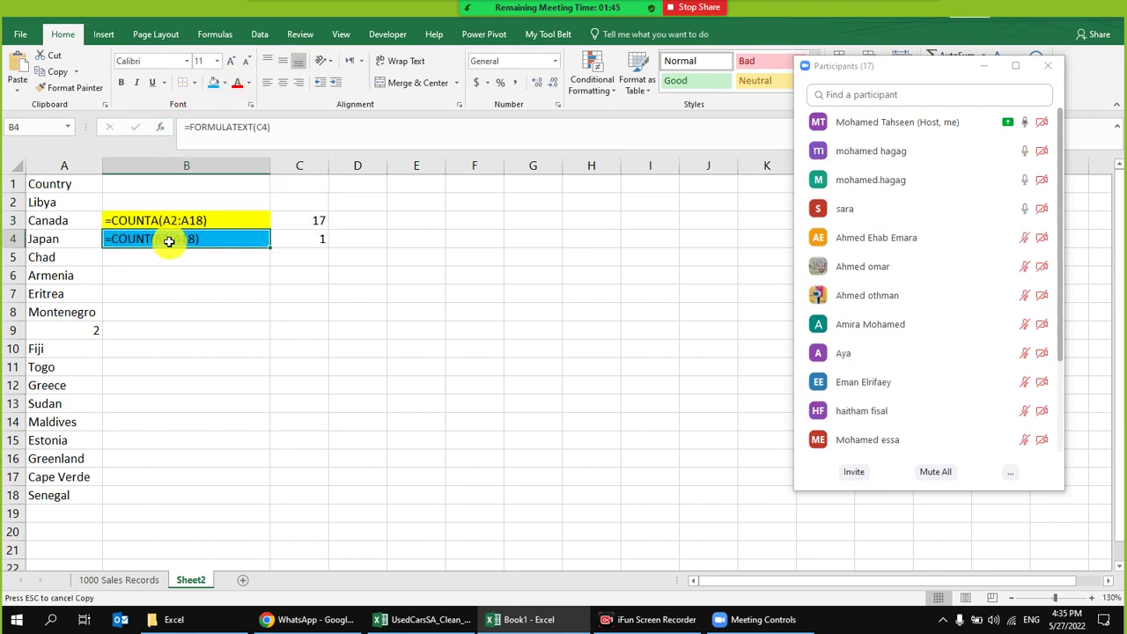
{"action": "left_click", "coordinate": [216, 222]}
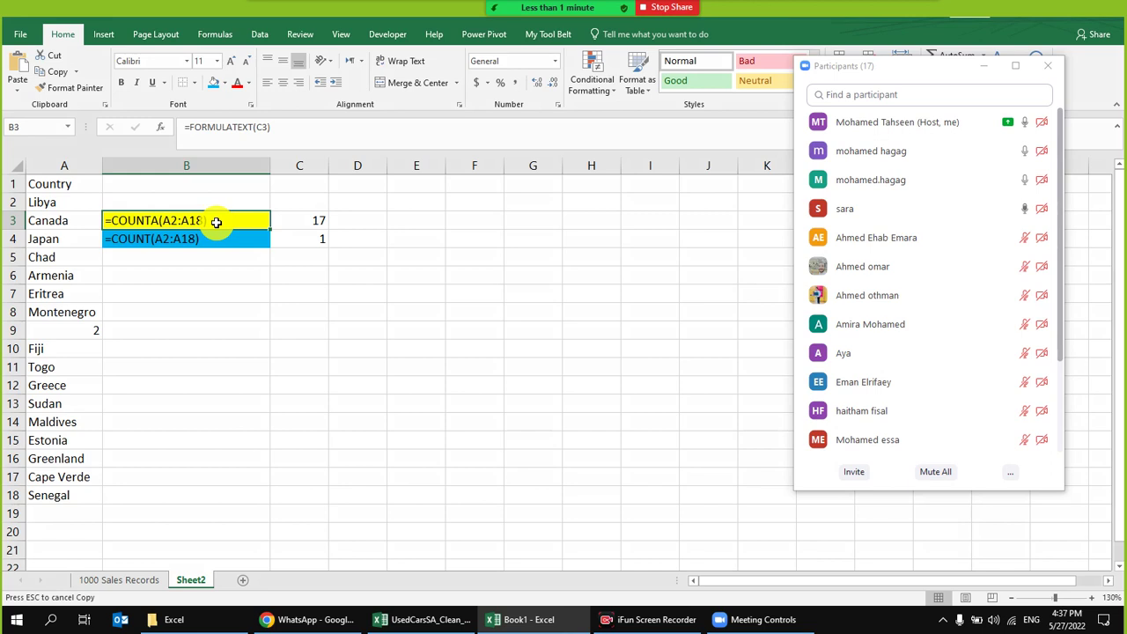
- Copy the six countries Libya through Eritrea from A2:A7
{"action": "left_click", "coordinate": [197, 326]}
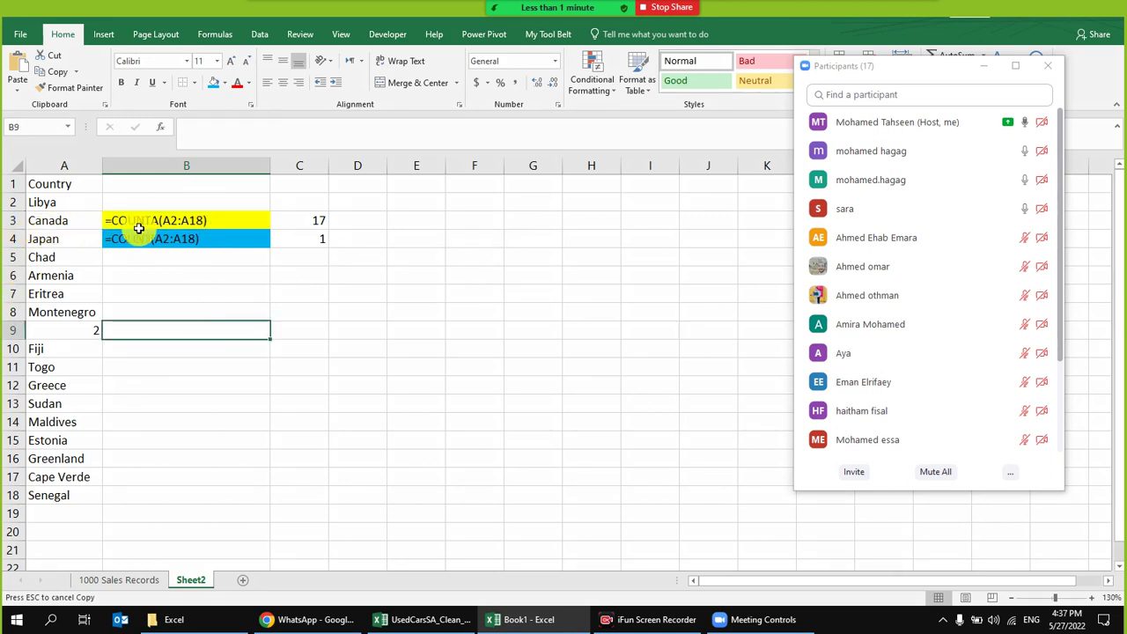
{"action": "left_click_drag", "start_coordinate": [40, 203], "coordinate": [51, 295]}
{"action": "right_click", "coordinate": [51, 295]}
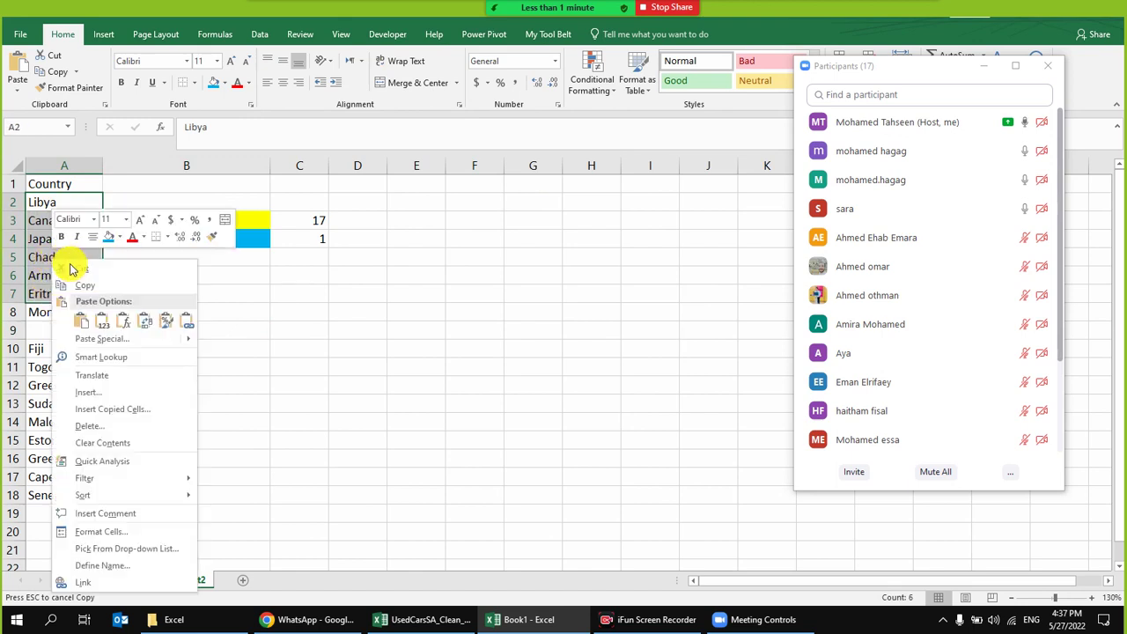
{"action": "left_click", "coordinate": [88, 285]}
- Paste the countries into F2:F7 and clear Canada from F3
{"action": "right_click", "coordinate": [483, 203]}
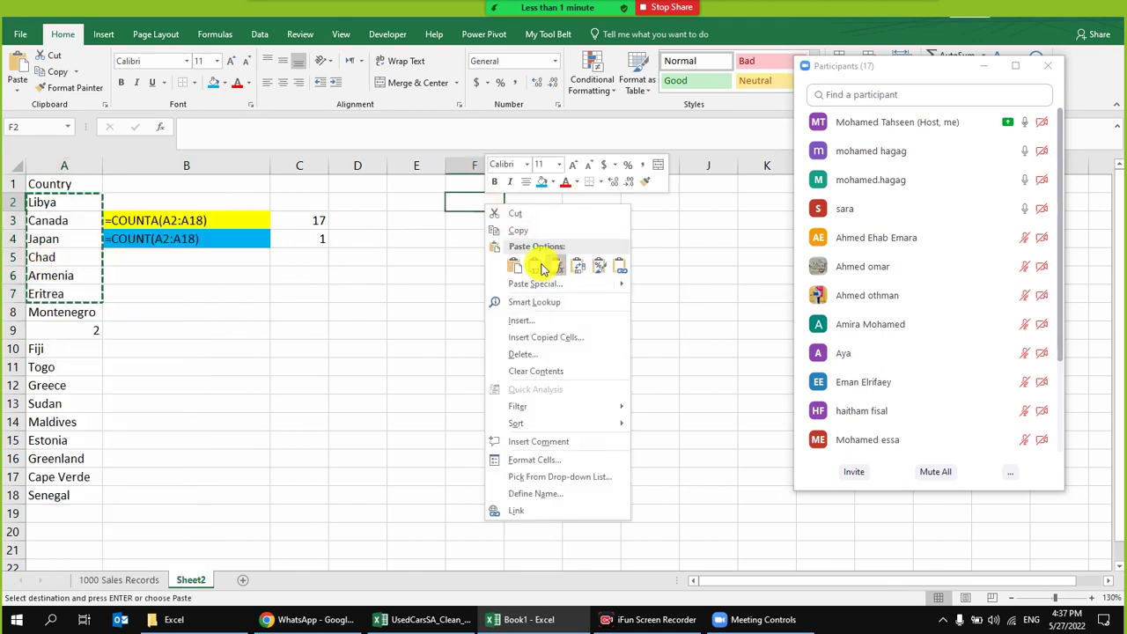
{"action": "left_click", "coordinate": [541, 262]}
{"action": "left_click", "coordinate": [491, 221]}
{"action": "key", "text": "Delete"}
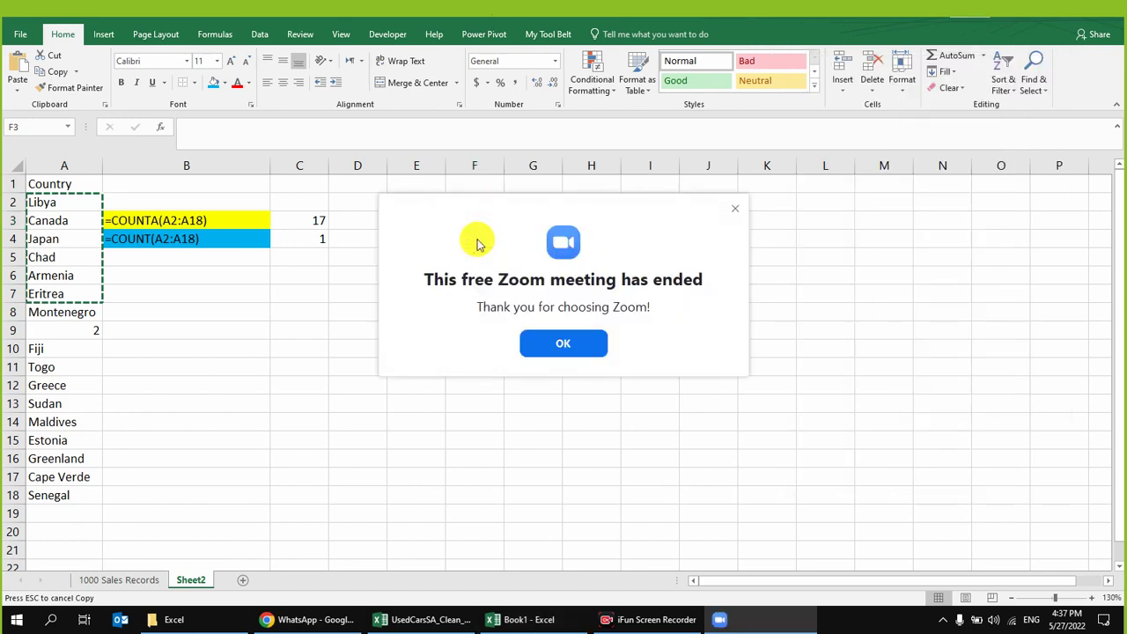
- Dismiss the meeting-ended notice and open the Participants list, moved to the top right and made taller
{"action": "left_click", "coordinate": [541, 346]}
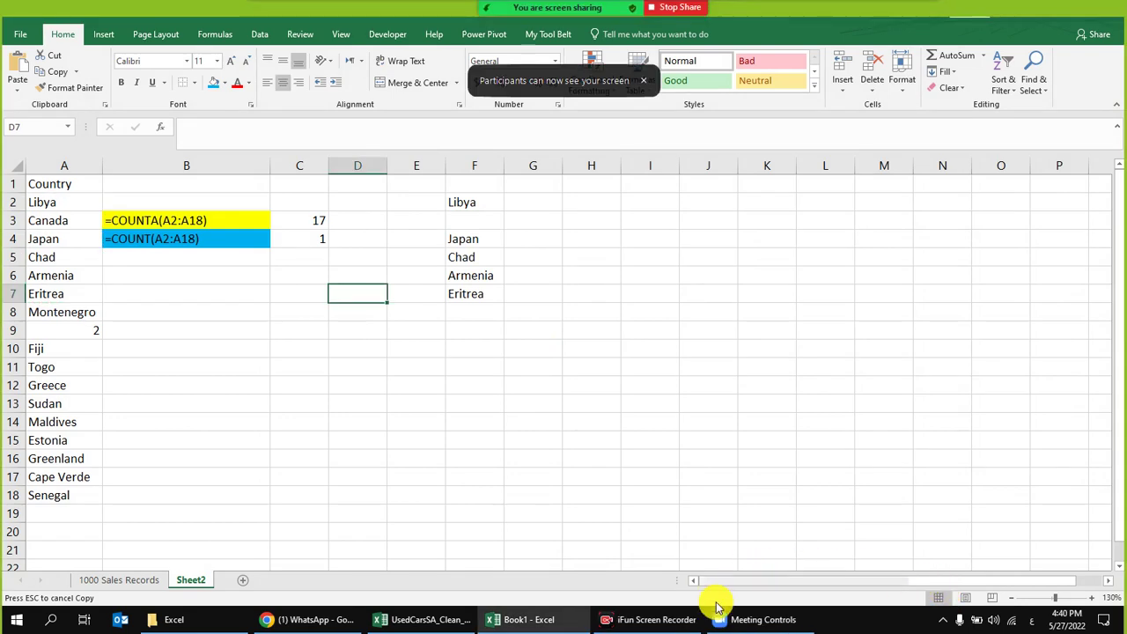
{"action": "left_click", "coordinate": [718, 619]}
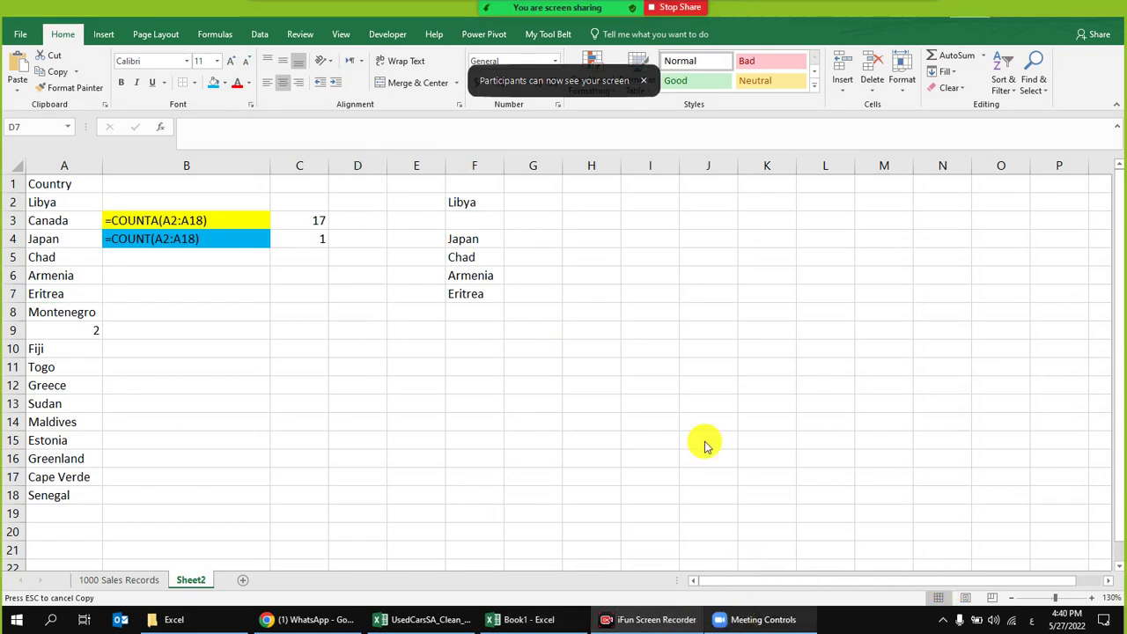
{"action": "left_click", "coordinate": [459, 15]}
{"action": "left_click_drag", "start_coordinate": [558, 194], "coordinate": [941, 66]}
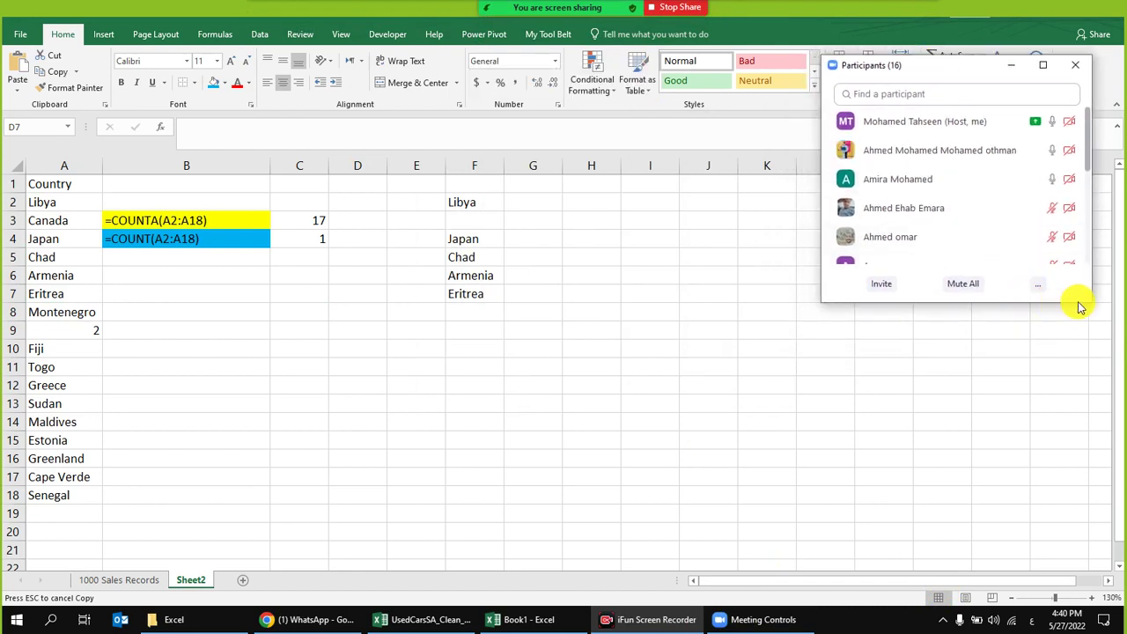
{"action": "left_click_drag", "start_coordinate": [935, 302], "coordinate": [957, 525]}
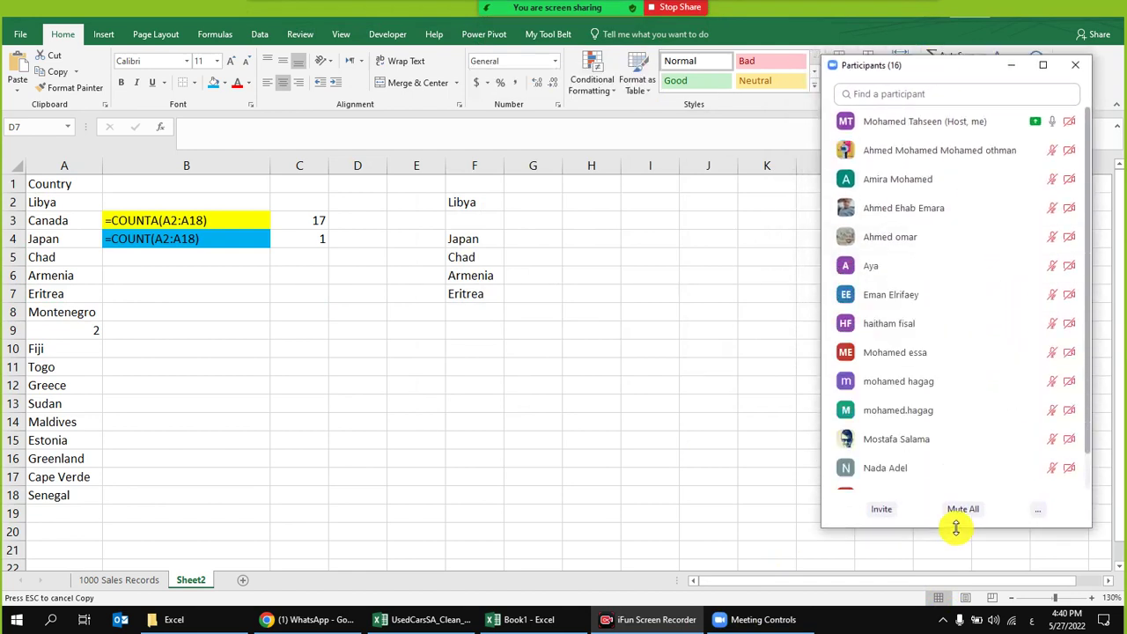
{"action": "mouse_move", "coordinate": [988, 331]}
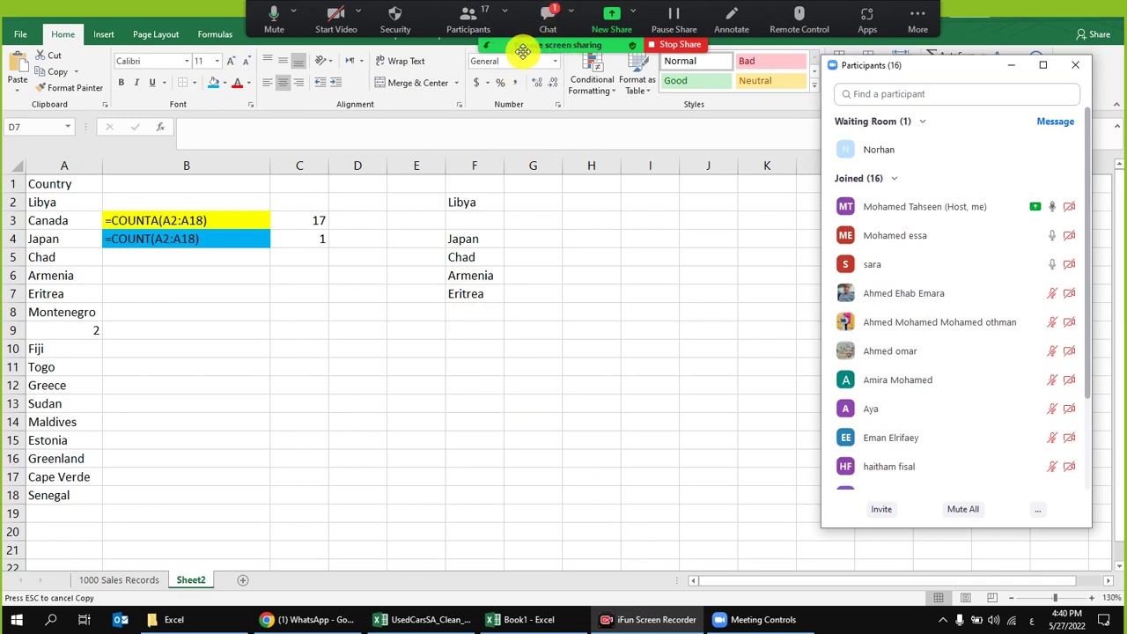
- Glance at the meeting chat, then admit the waiting-room participant so 17 are joined
{"action": "left_click", "coordinate": [552, 20]}
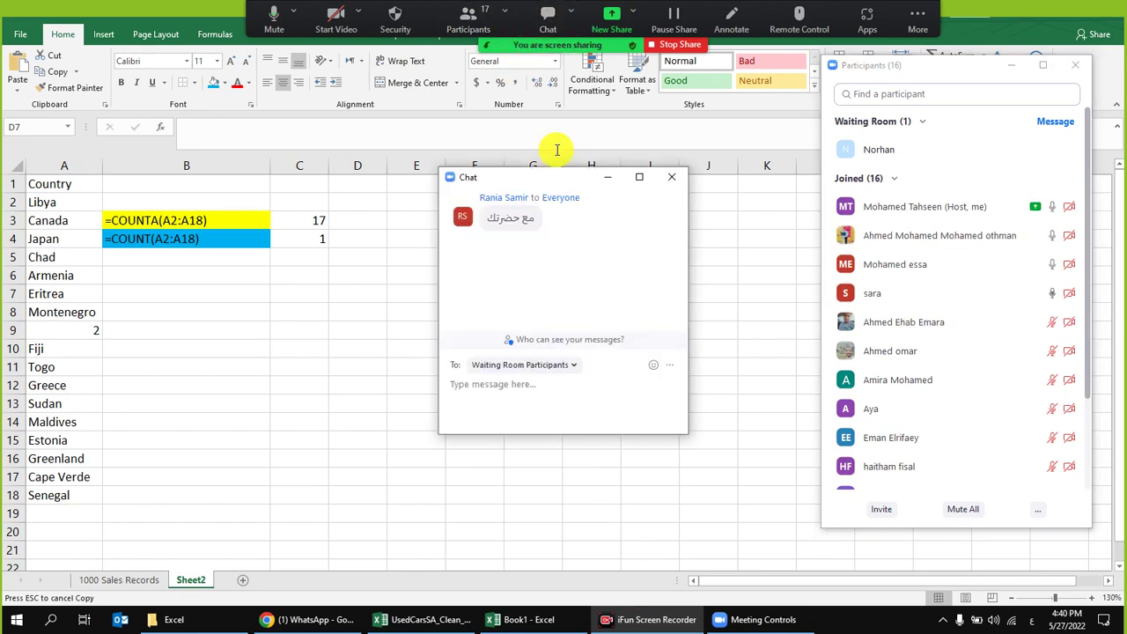
{"action": "left_click", "coordinate": [672, 177]}
{"action": "mouse_move", "coordinate": [1002, 155]}
{"action": "left_click", "coordinate": [1057, 150]}
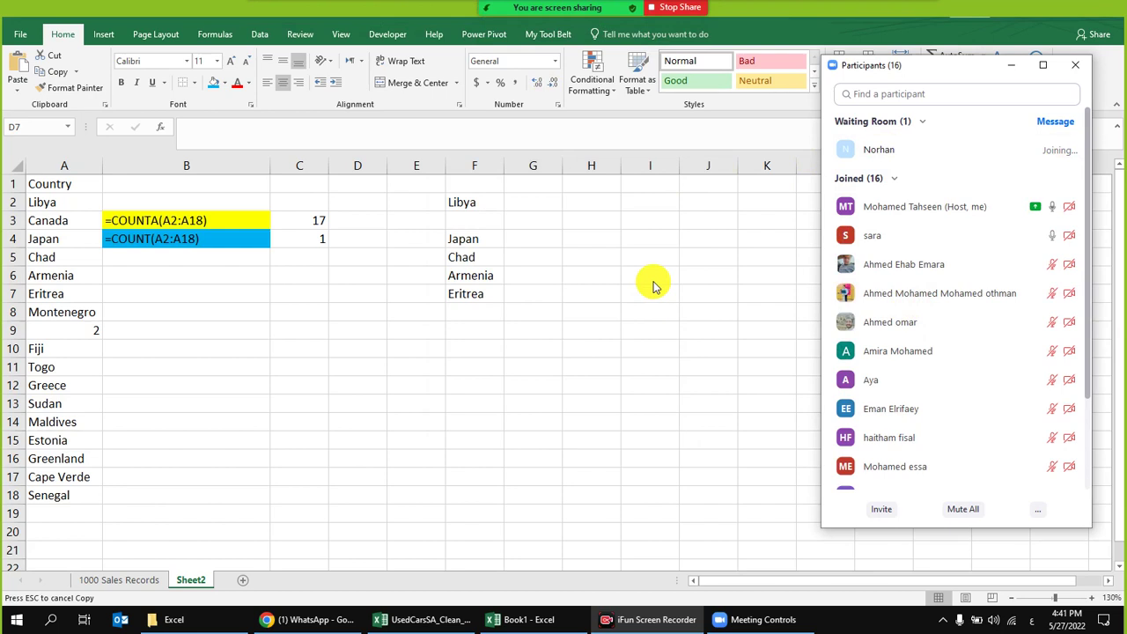
{"action": "mouse_move", "coordinate": [1045, 233]}
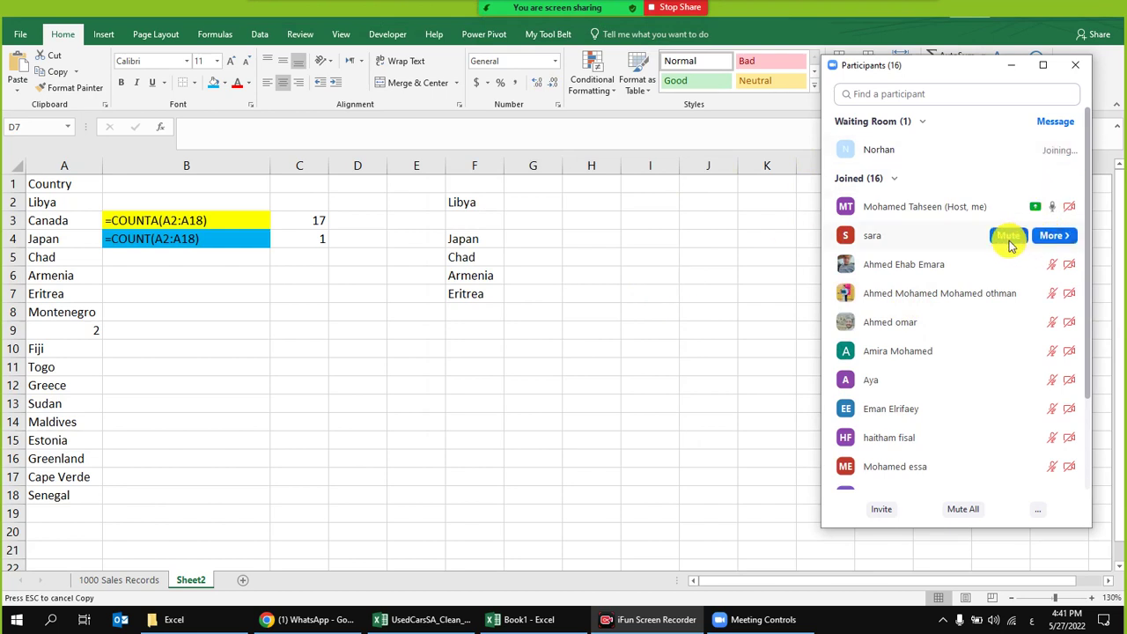
{"action": "left_click", "coordinate": [533, 311]}
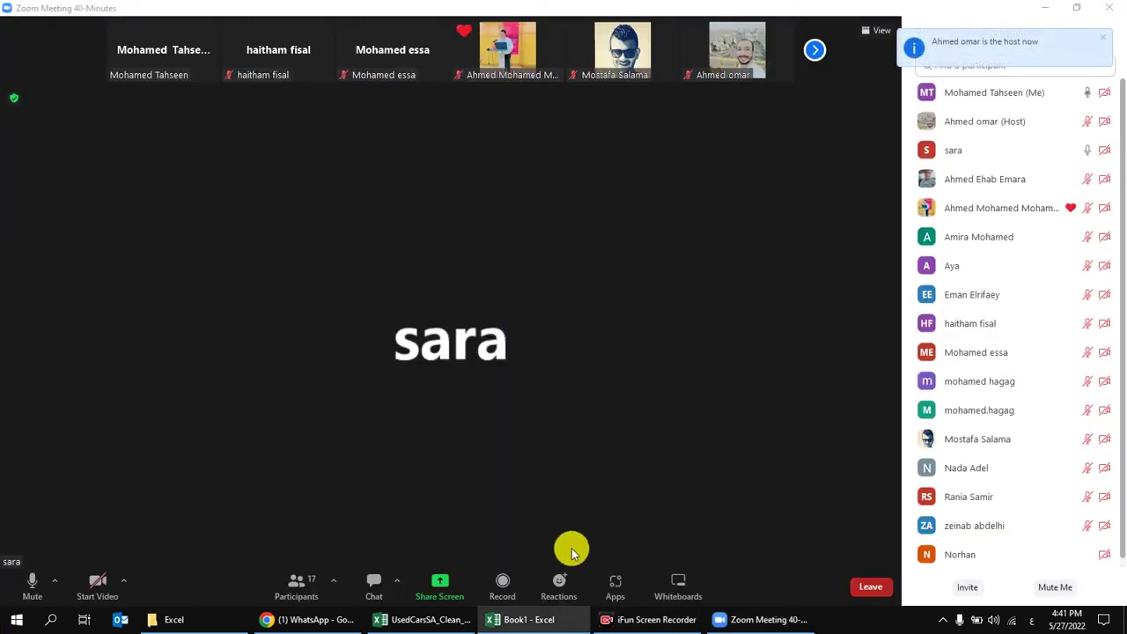
- Get past two 'screen sharing disabled' notices and resume sharing the screen showing Excel's Sheet2
{"action": "left_click", "coordinate": [446, 584]}
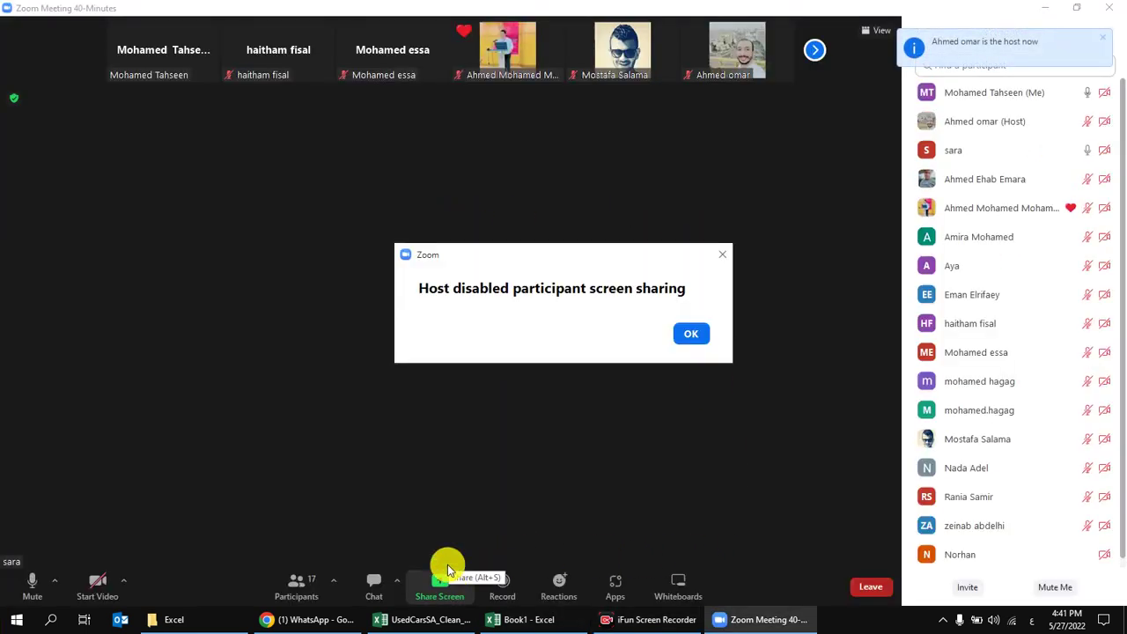
{"action": "left_click", "coordinate": [694, 338]}
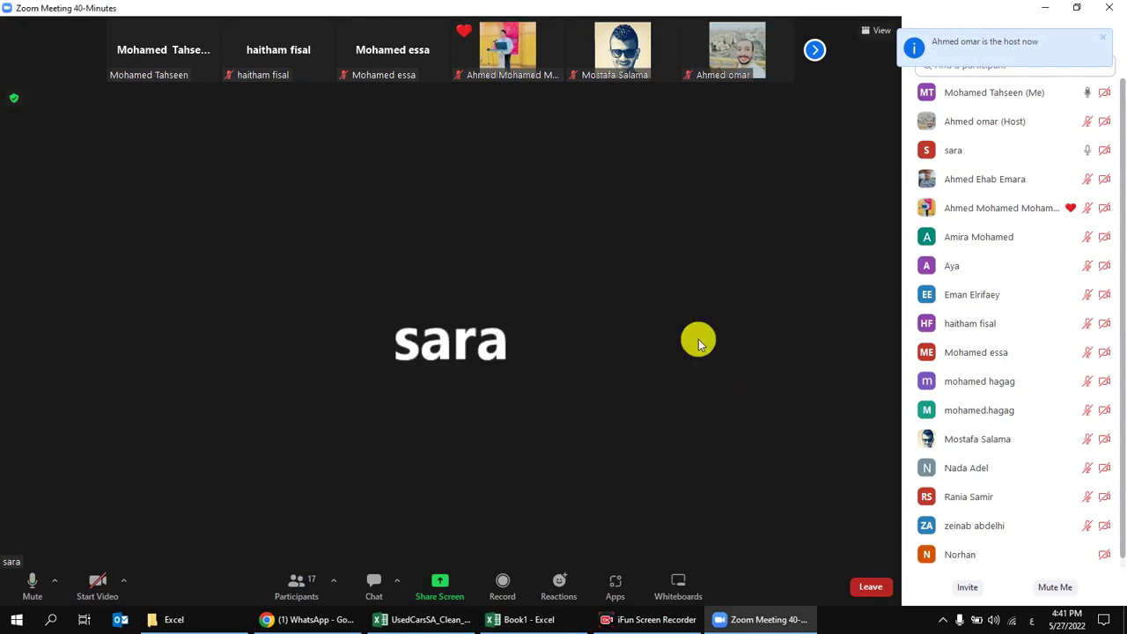
{"action": "left_click", "coordinate": [432, 582]}
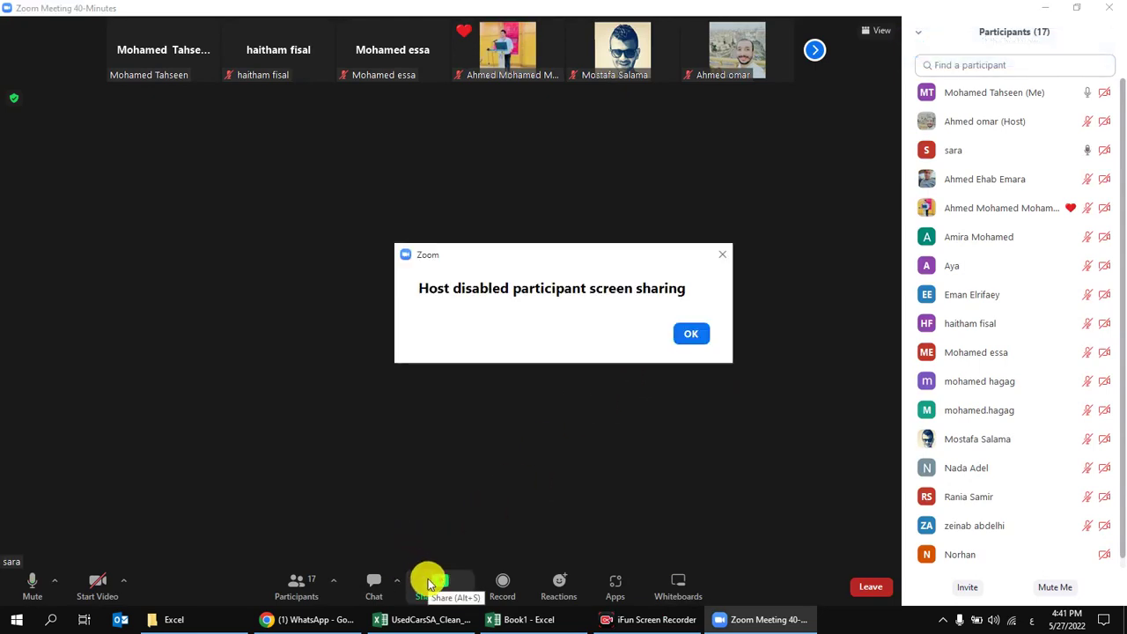
{"action": "left_click", "coordinate": [694, 334]}
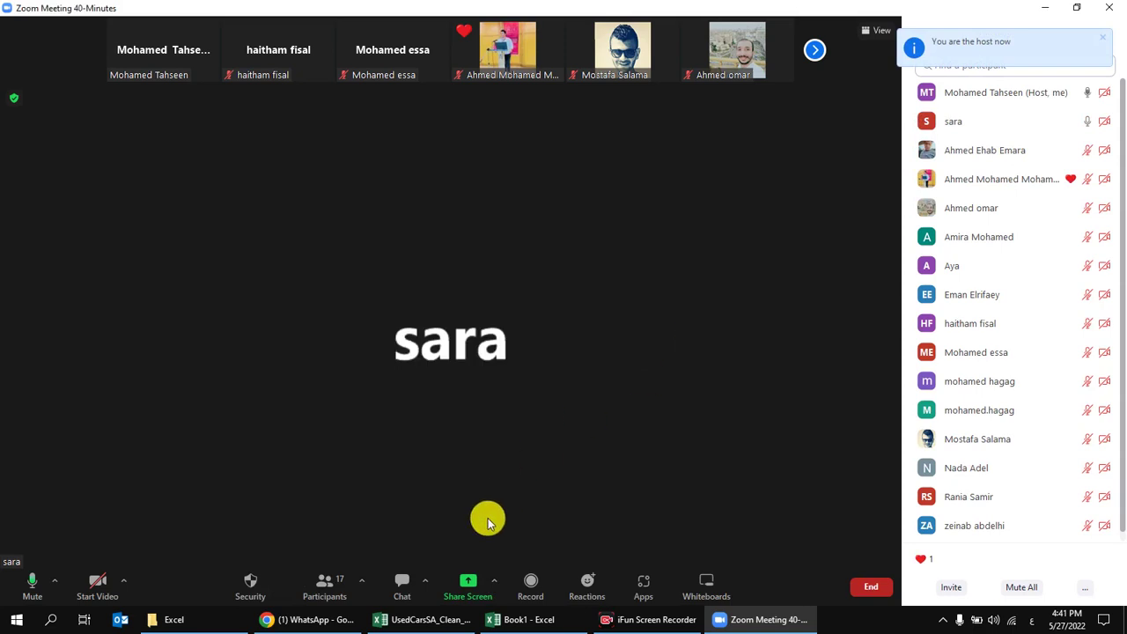
{"action": "left_click", "coordinate": [459, 587]}
{"action": "double_click", "coordinate": [503, 220]}
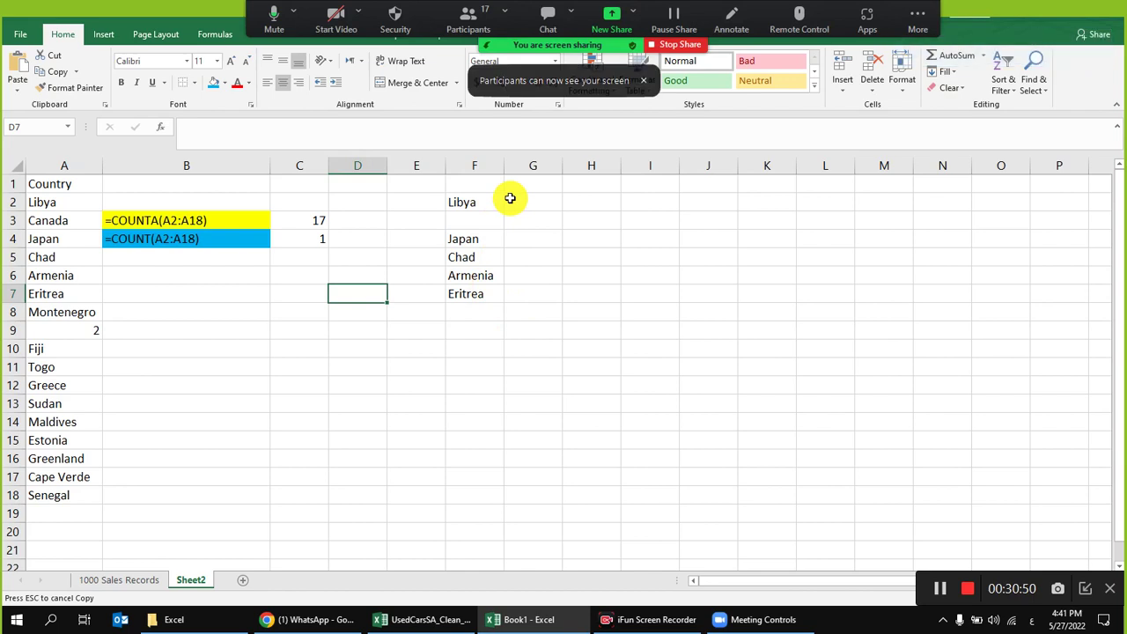
- Cancel the pending A2:A7 copy and delete Armenia from F6, leaving blanks at F3 and F6
{"action": "left_click", "coordinate": [477, 278]}
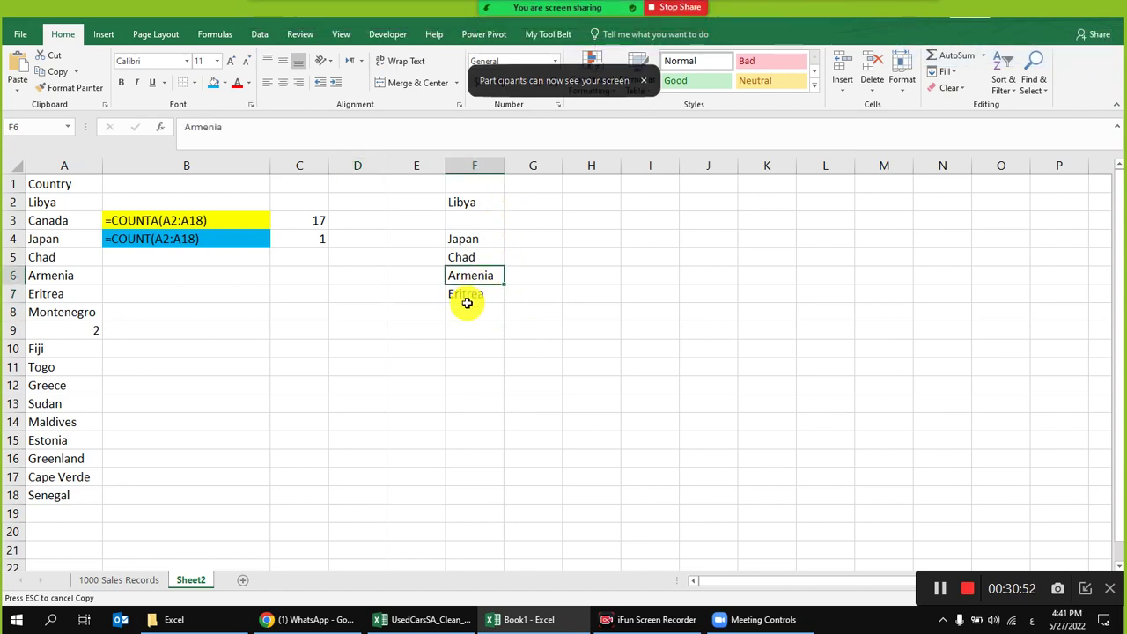
{"action": "left_click", "coordinate": [468, 220]}
{"action": "left_click", "coordinate": [235, 134]}
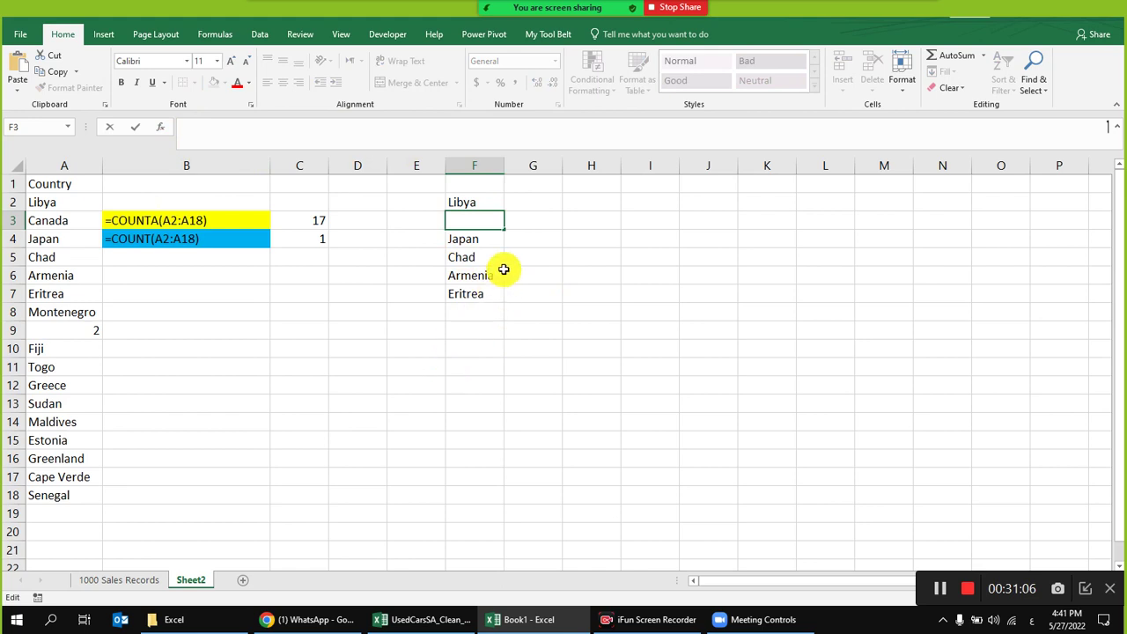
{"action": "left_click", "coordinate": [469, 293]}
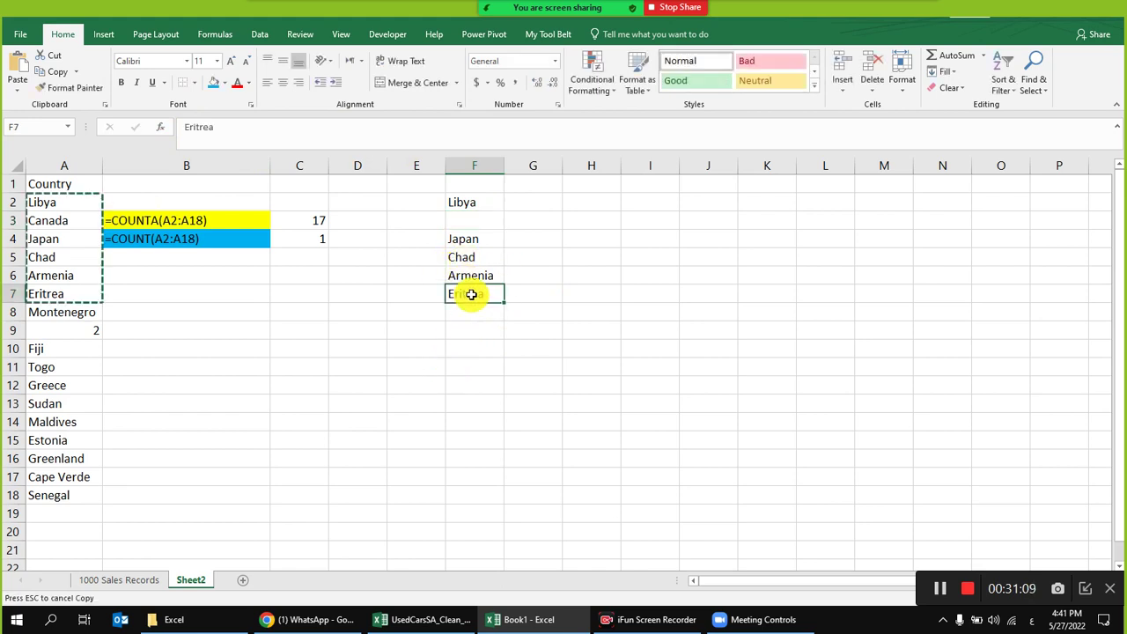
{"action": "key", "text": "Escape"}
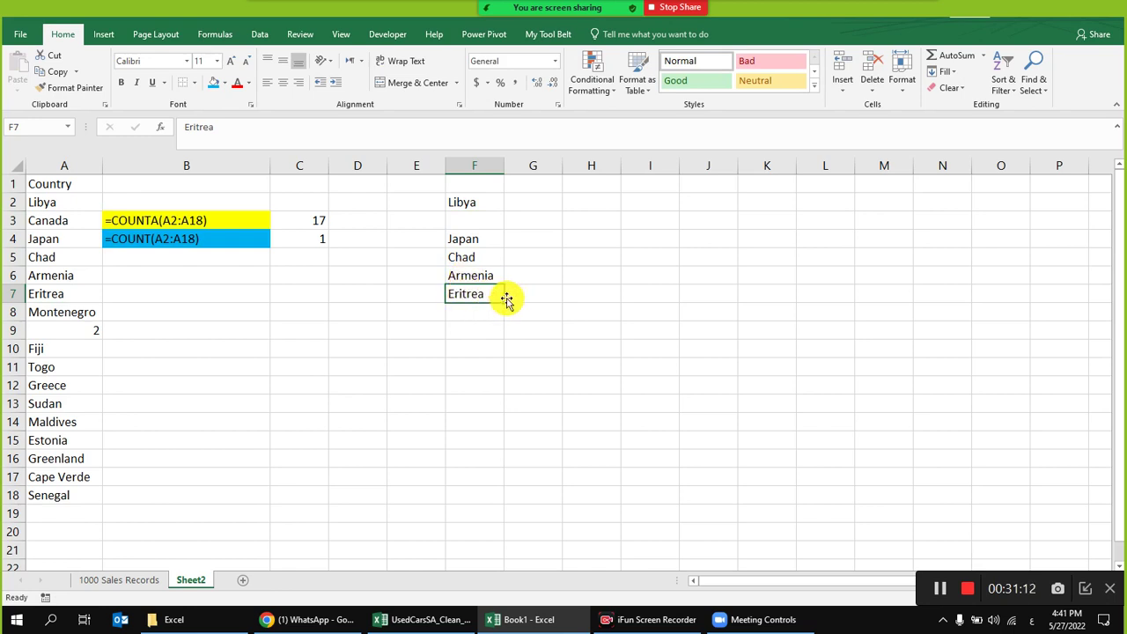
{"action": "left_click", "coordinate": [485, 278]}
{"action": "key", "text": "Delete"}
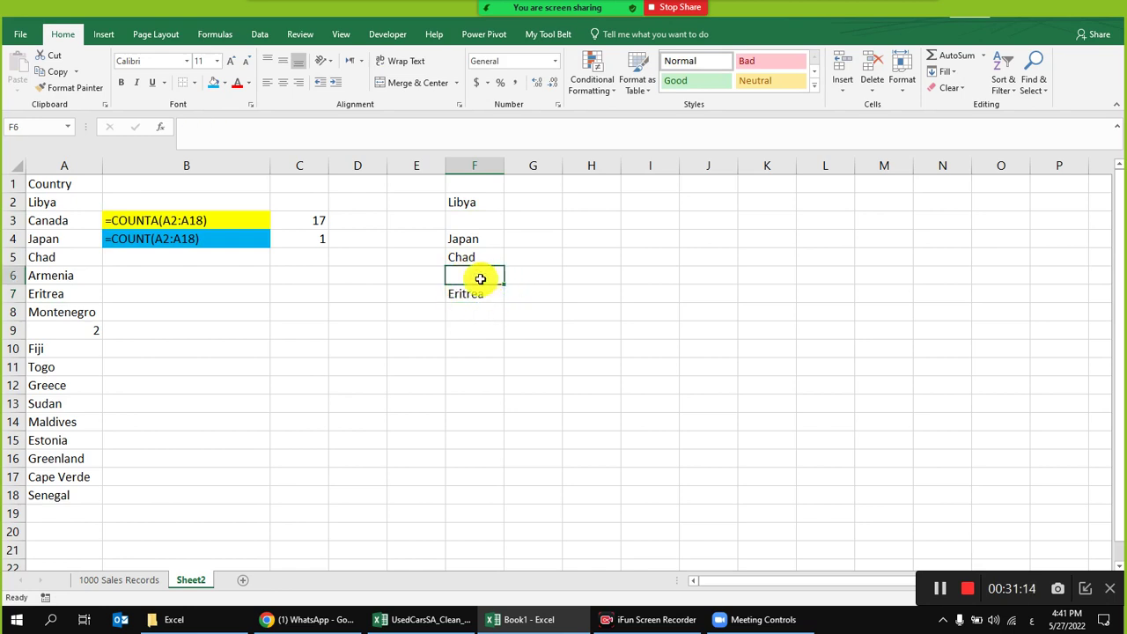
{"action": "left_click", "coordinate": [476, 338]}
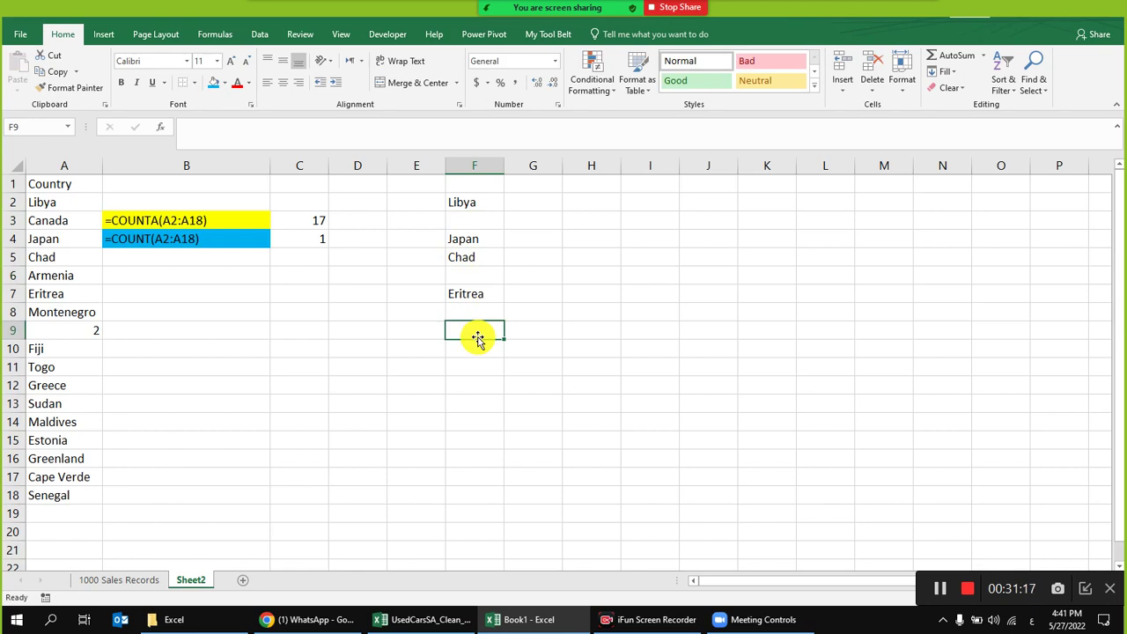
- Enter =COUNTBLANK(F2:F7) in F9, which returns 2
{"action": "type", "text": "="}
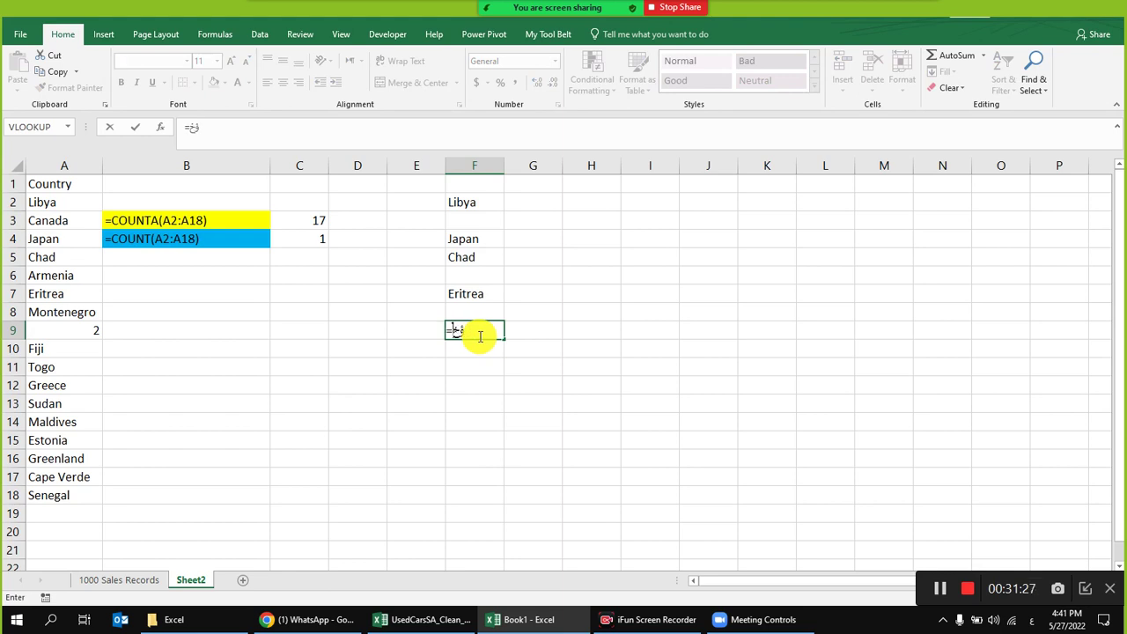
{"action": "type", "text": "coun"}
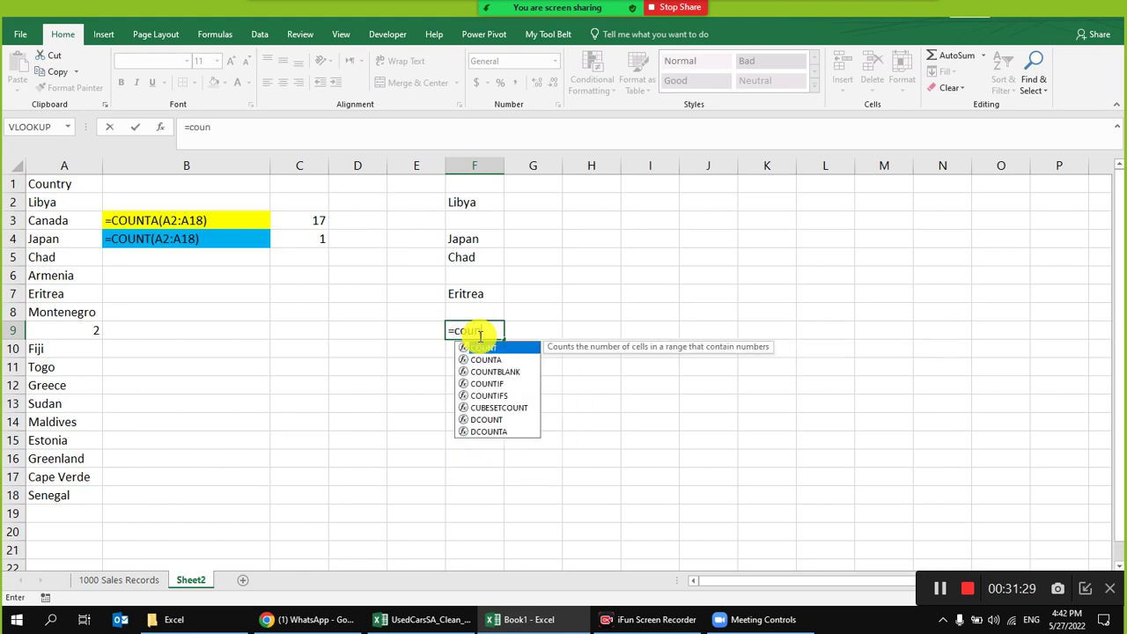
{"action": "double_click", "coordinate": [497, 372]}
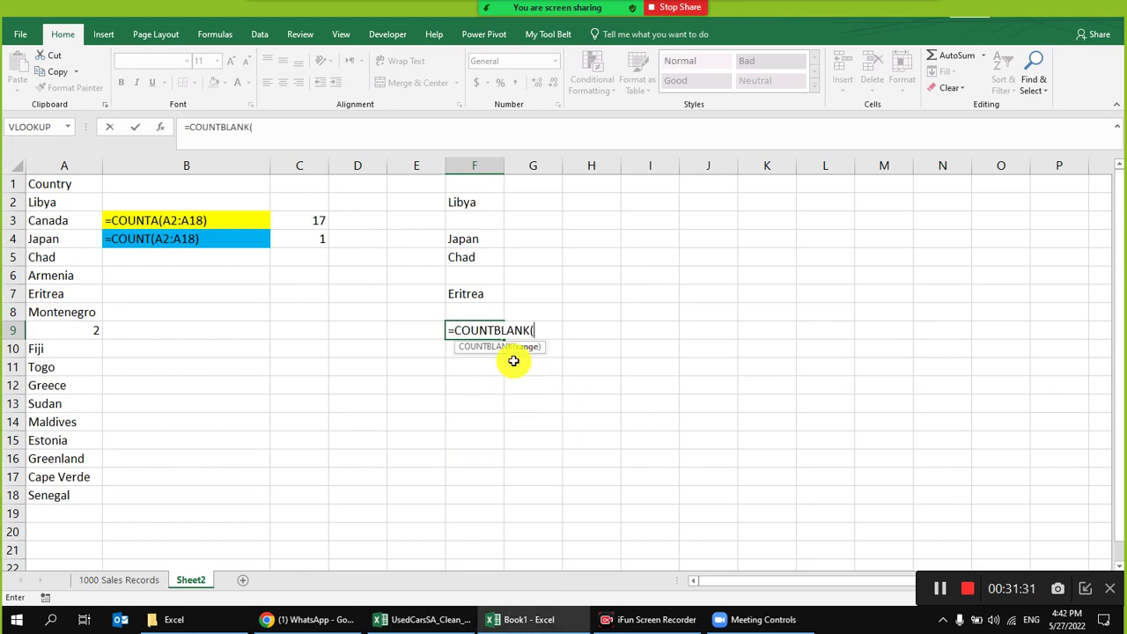
{"action": "left_click_drag", "start_coordinate": [488, 202], "coordinate": [482, 306]}
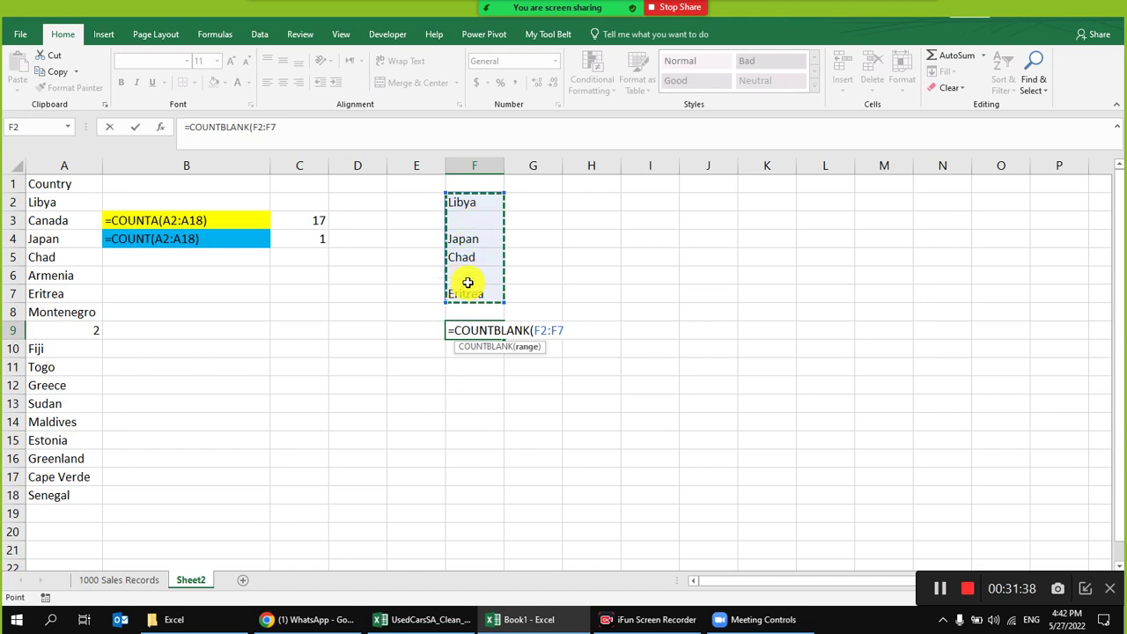
{"action": "type", "text": ")"}
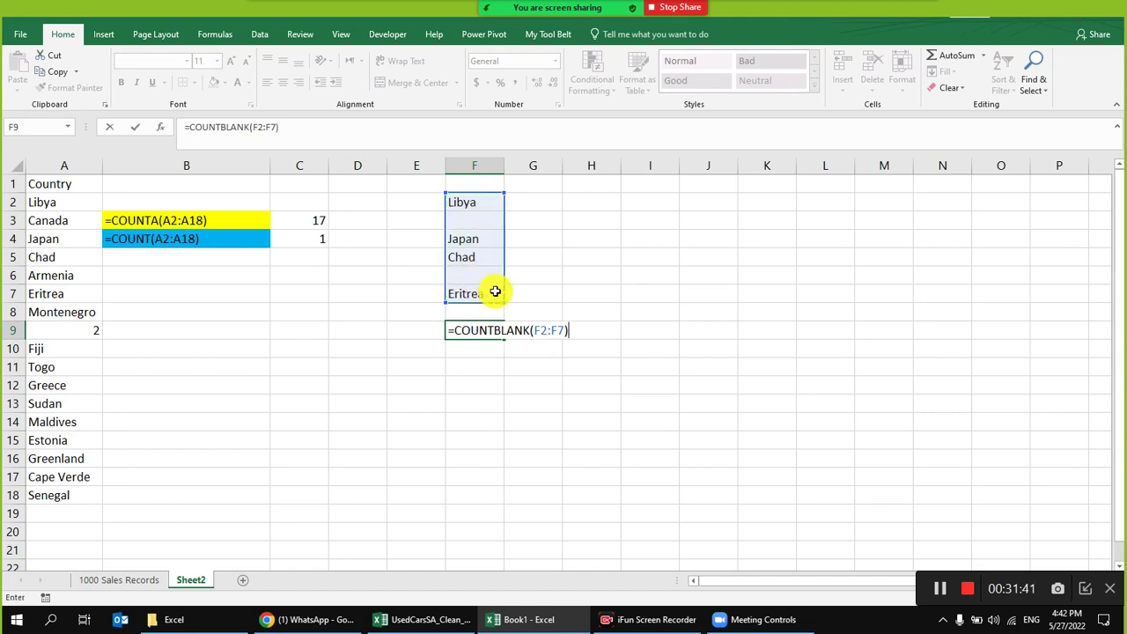
{"action": "key", "text": "Return"}
{"action": "left_click", "coordinate": [491, 332]}
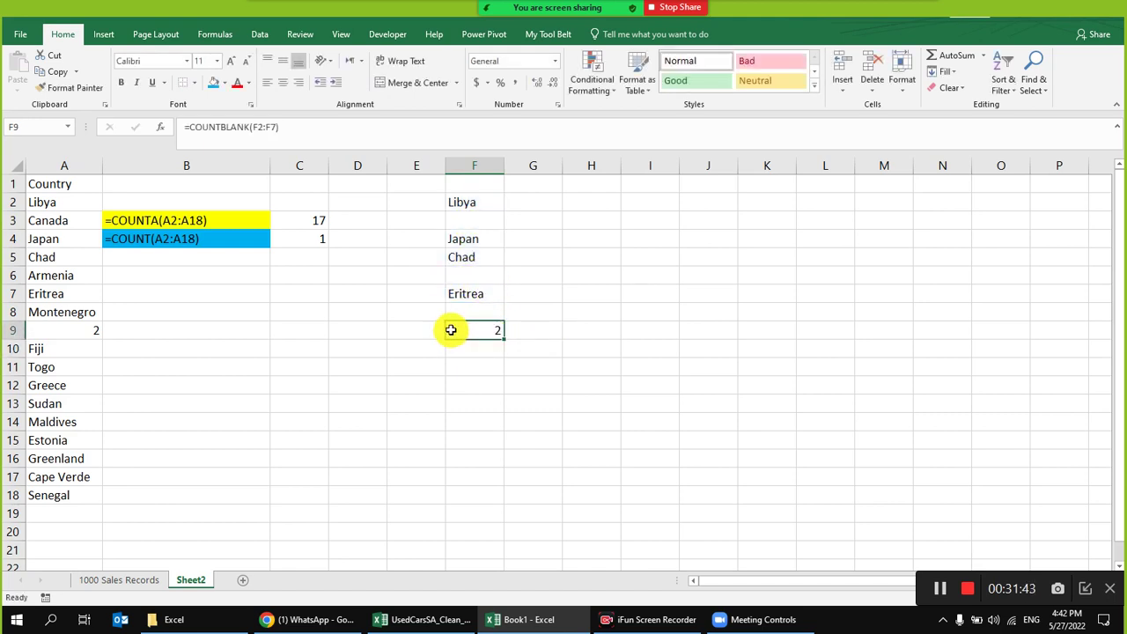
- Clear Japan from F4 so F9's COUNTBLANK result rises to 3, then reselect F2:F7
{"action": "left_click", "coordinate": [487, 242]}
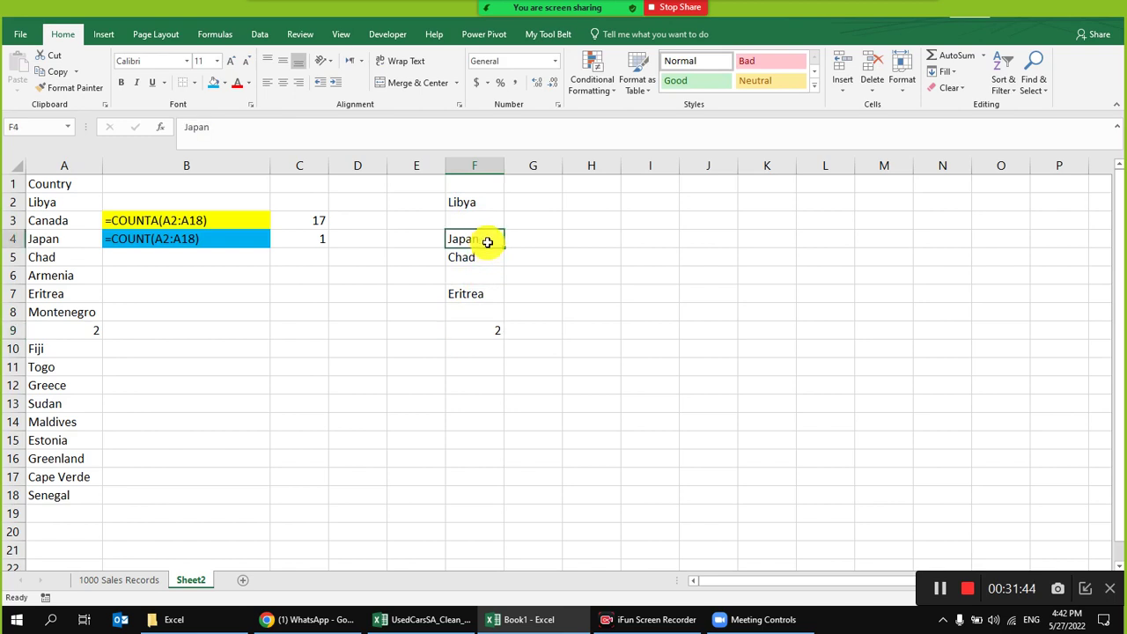
{"action": "left_click", "coordinate": [490, 330]}
{"action": "left_click_drag", "start_coordinate": [485, 215], "coordinate": [492, 298]}
{"action": "left_click_drag", "start_coordinate": [488, 202], "coordinate": [500, 316]}
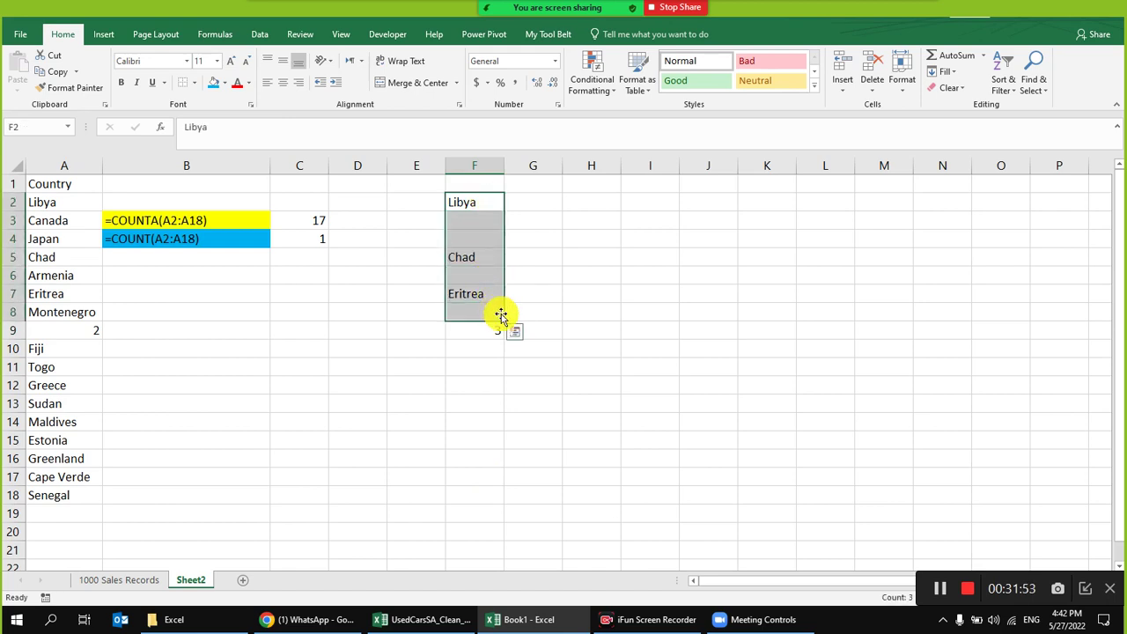
{"action": "left_click_drag", "start_coordinate": [491, 206], "coordinate": [488, 294]}
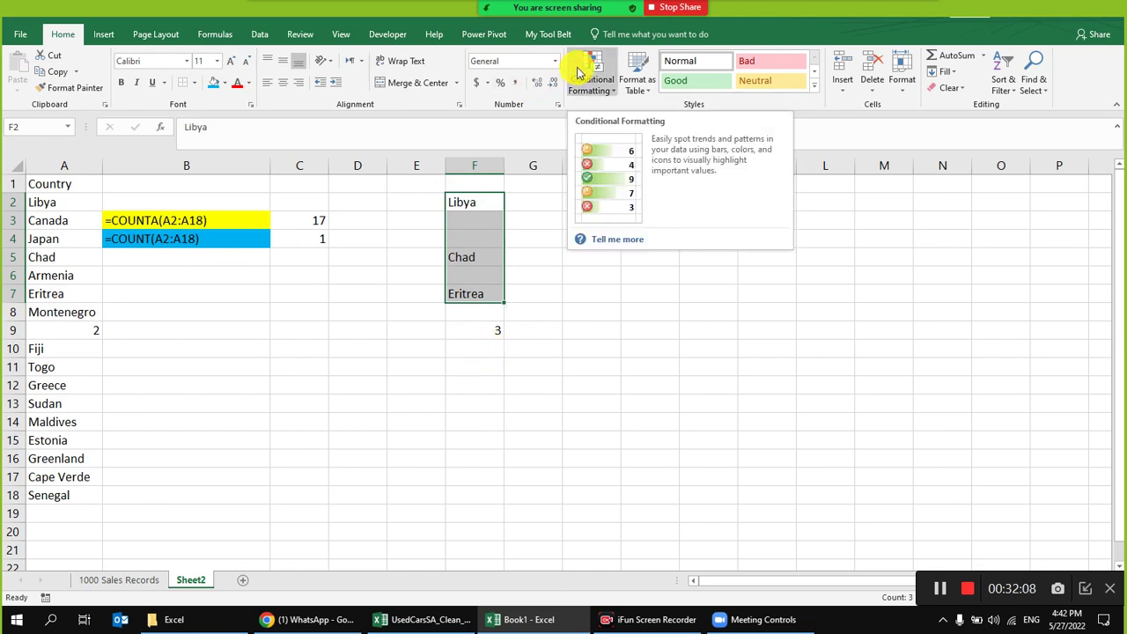
{"action": "left_click", "coordinate": [346, 404]}
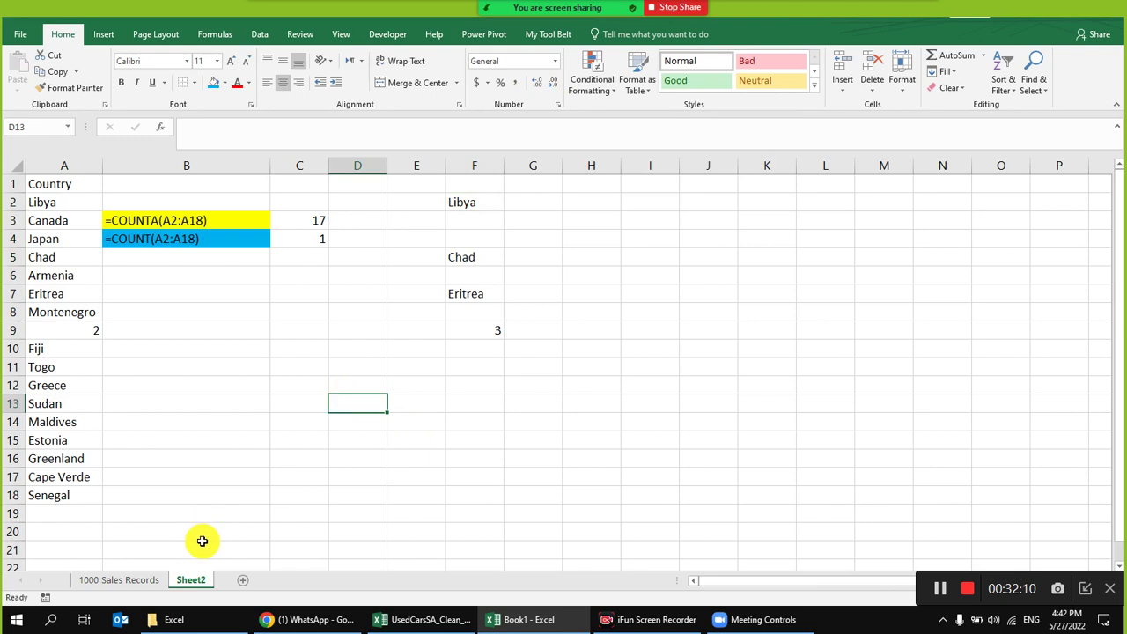
{"action": "left_click", "coordinate": [159, 583]}
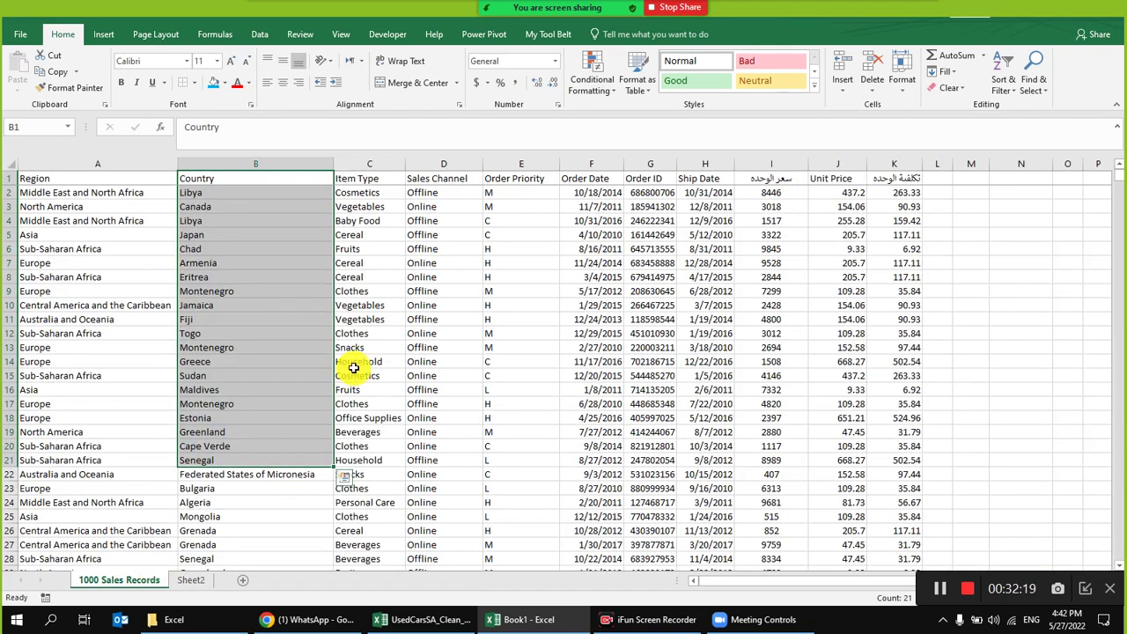
{"action": "left_click", "coordinate": [436, 305]}
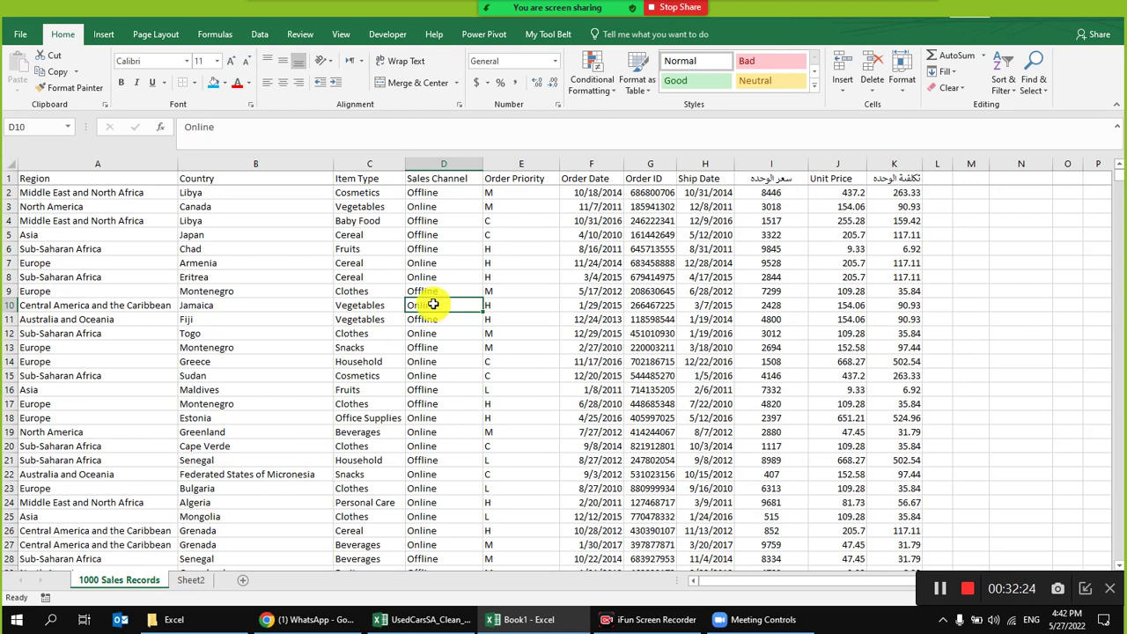
{"action": "mouse_move", "coordinate": [555, 7]}
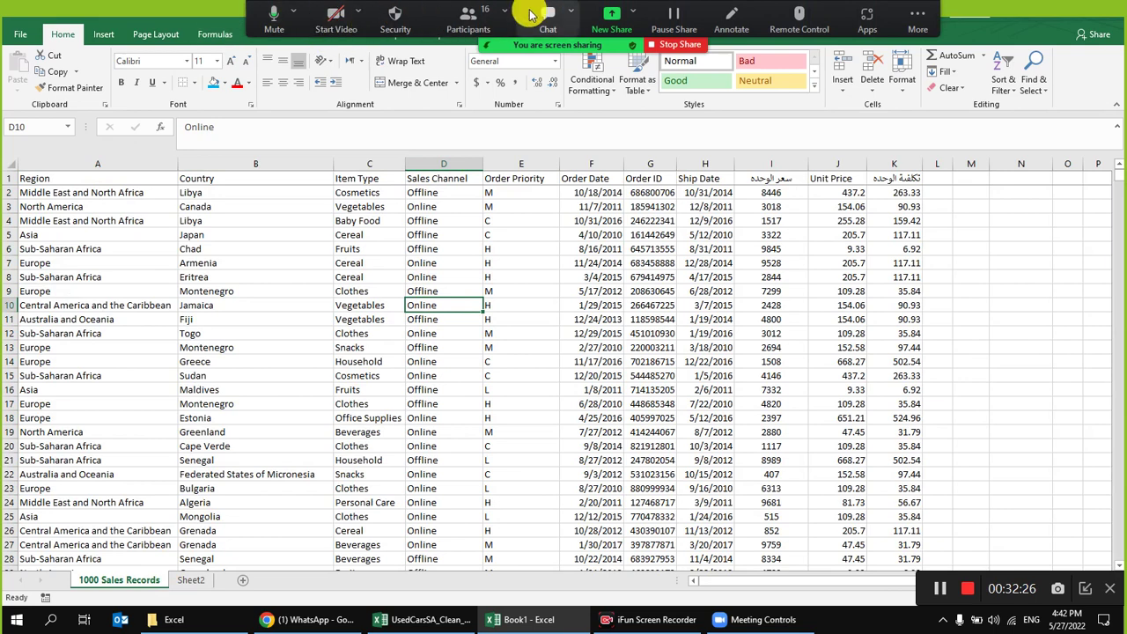
{"action": "left_click", "coordinate": [537, 19]}
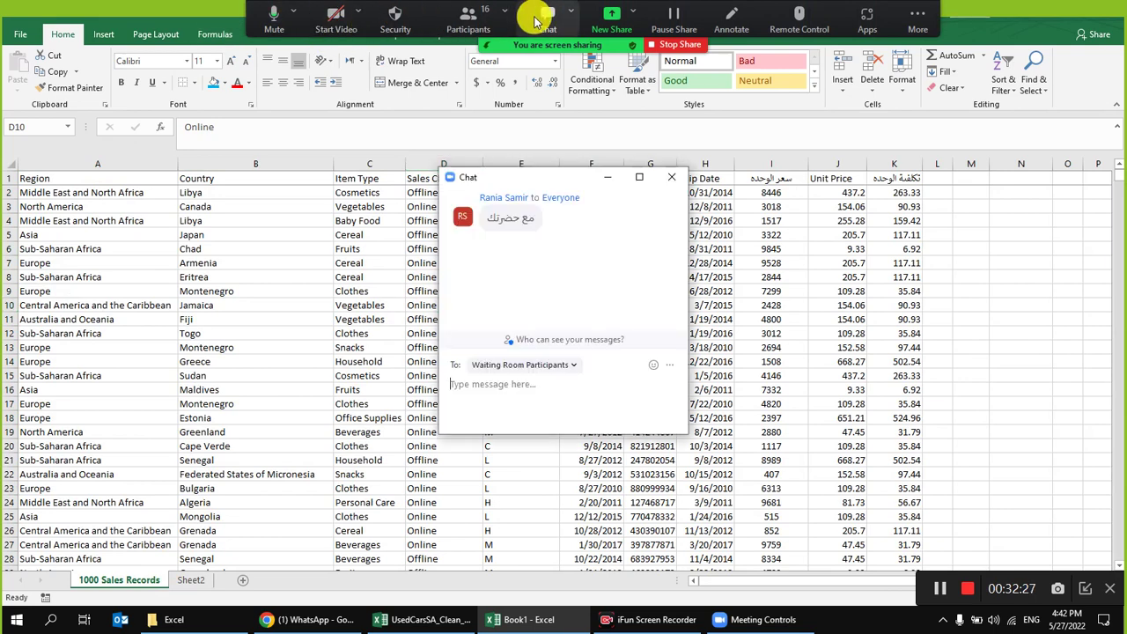
- Close the meeting chat, review the participants list, and admit the newcomer from the waiting room
{"action": "left_click", "coordinate": [671, 177]}
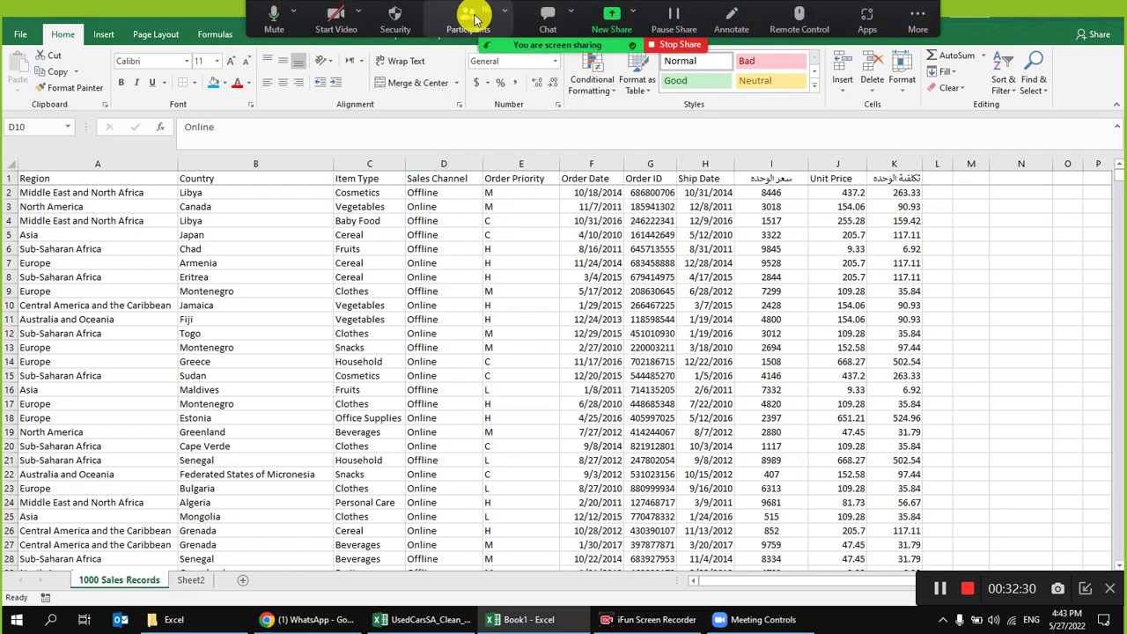
{"action": "left_click", "coordinate": [472, 19]}
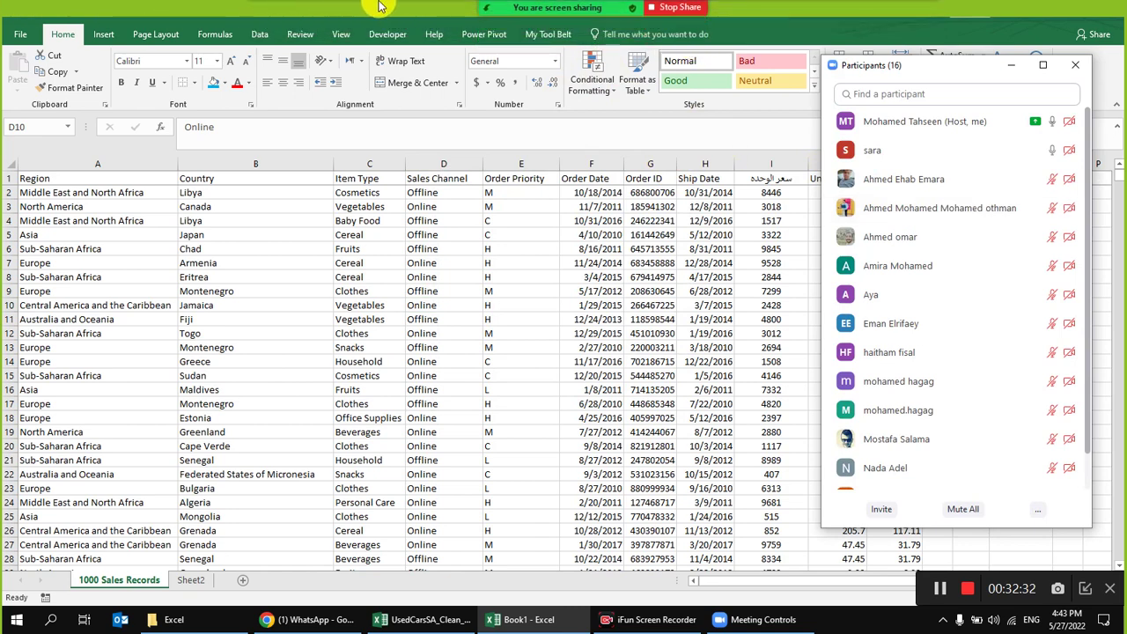
{"action": "mouse_move", "coordinate": [396, 8]}
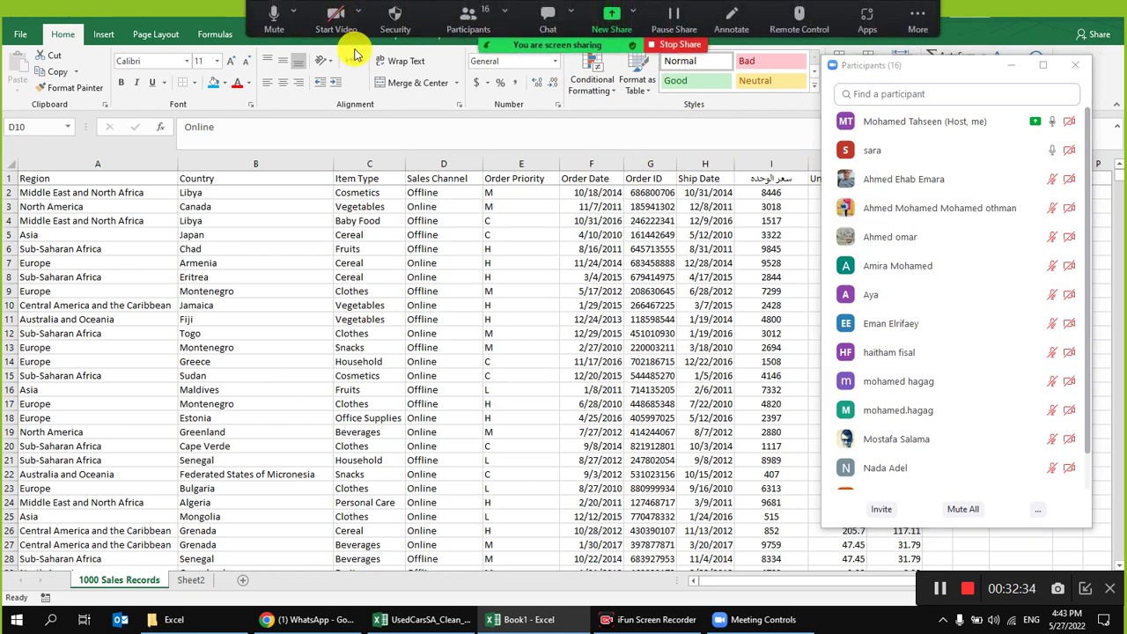
{"action": "left_click", "coordinate": [1073, 66]}
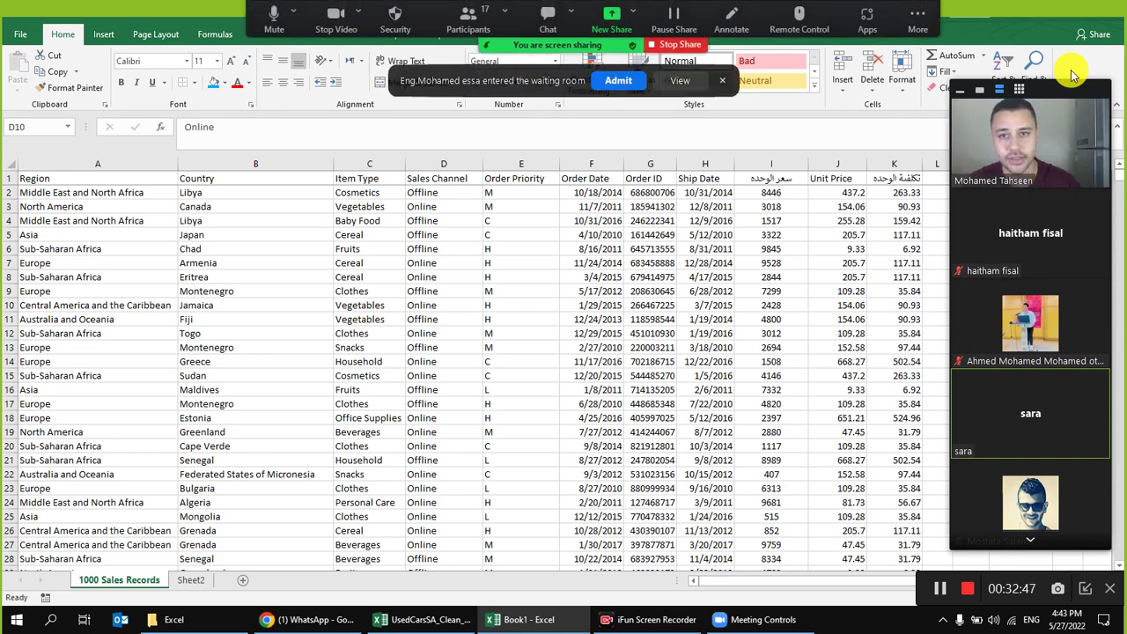
{"action": "left_click", "coordinate": [622, 80]}
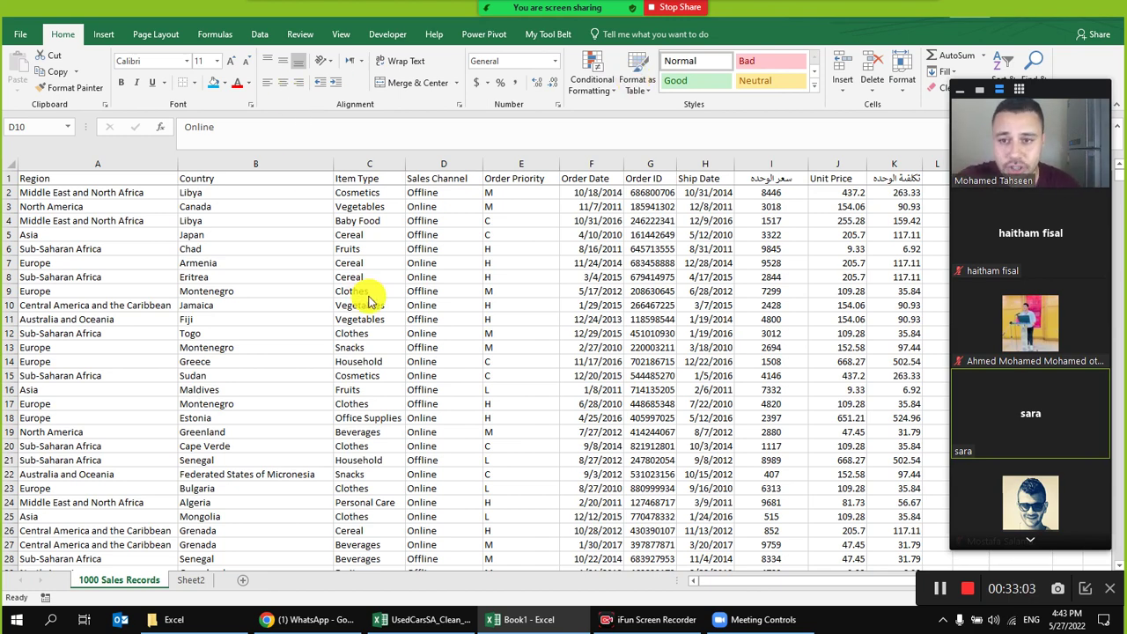
- Inspect the Libya and Togo country entries, the unit counts, and unit price 255.28 in J4
{"action": "left_click", "coordinate": [250, 198]}
{"action": "left_click", "coordinate": [248, 332]}
{"action": "left_click", "coordinate": [775, 193]}
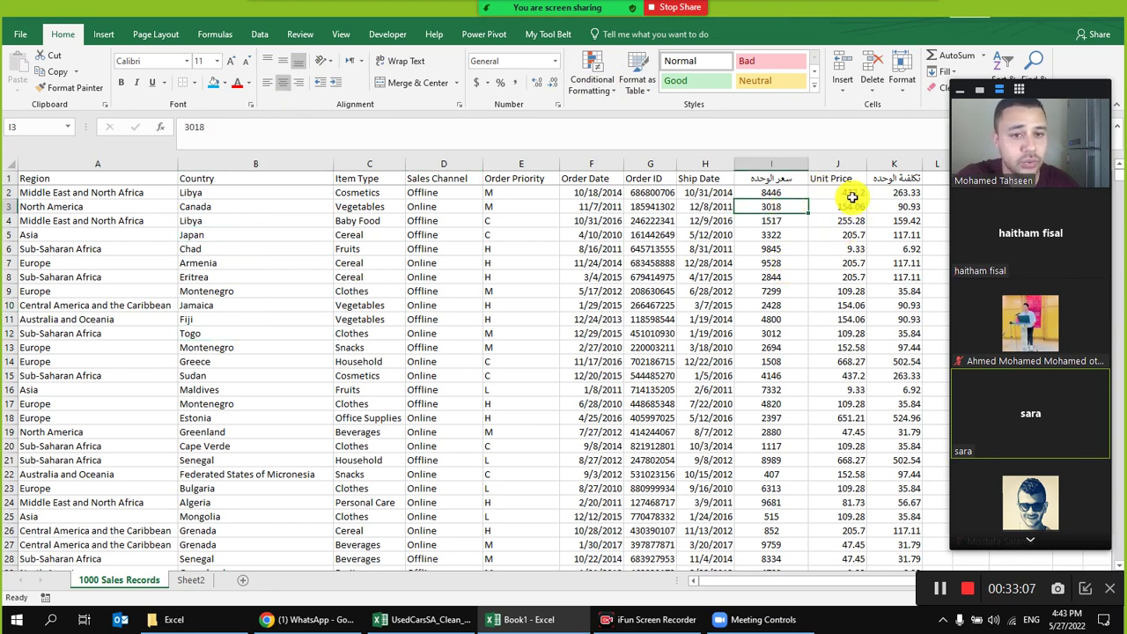
{"action": "key", "text": "Right"}
{"action": "key", "text": "Right"}
{"action": "left_click", "coordinate": [840, 222]}
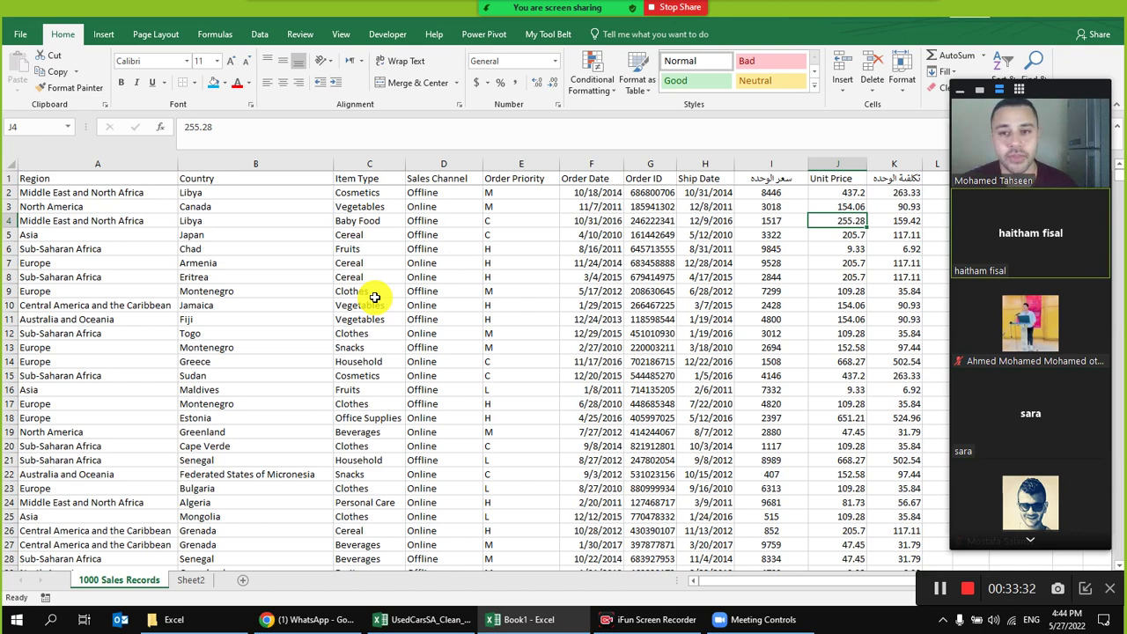
- Stop the Zoom video so participant videos no longer cover the sales sheet
{"action": "mouse_move", "coordinate": [518, 7]}
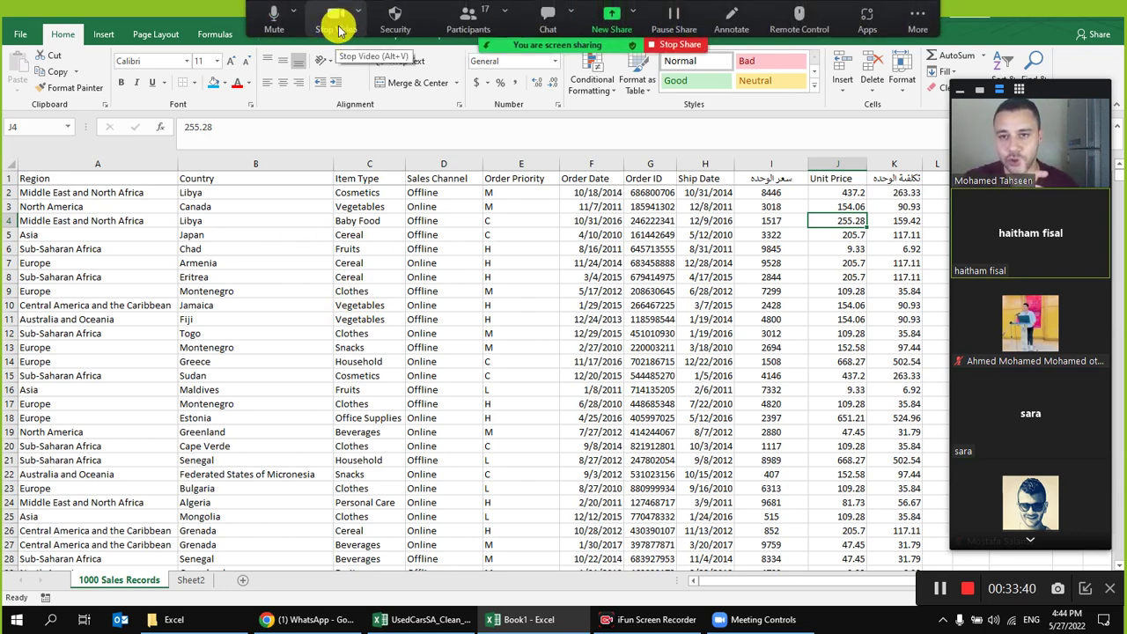
{"action": "left_click", "coordinate": [339, 17]}
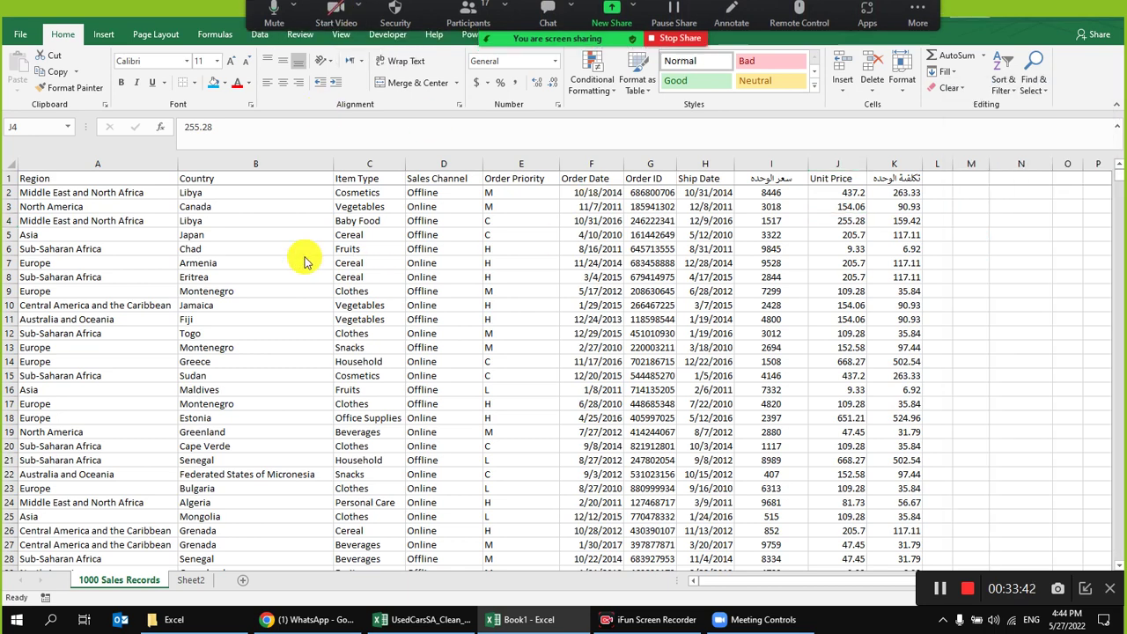
{"action": "left_click", "coordinate": [284, 236]}
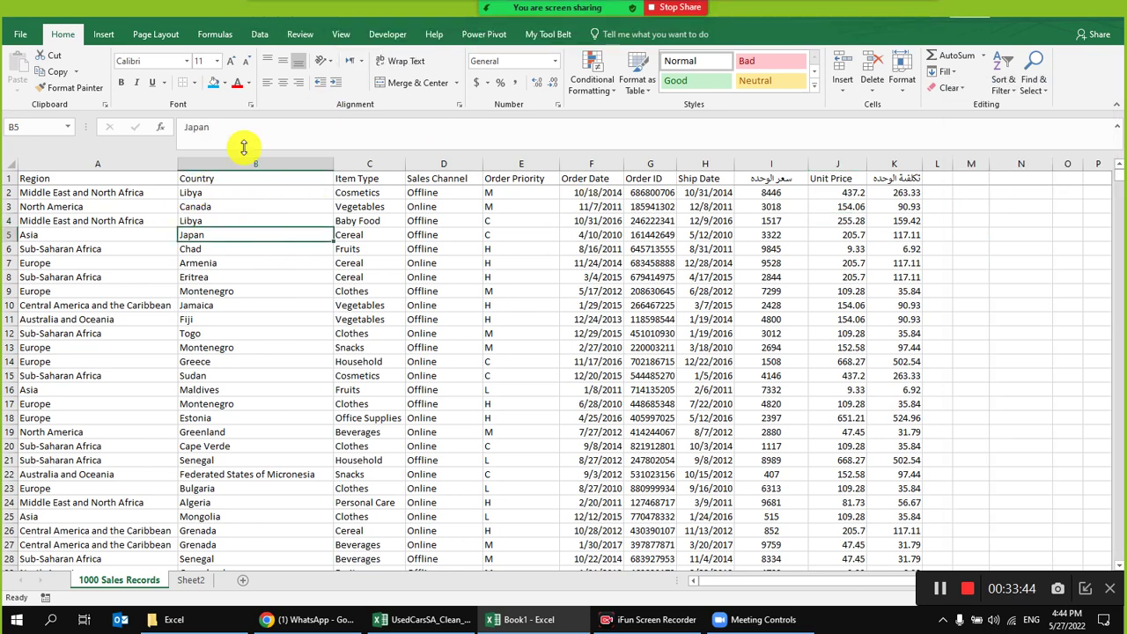
- Turn on filtering for the sales headers and filter Country to show only Libya
{"action": "left_click", "coordinate": [260, 33]}
{"action": "left_click", "coordinate": [451, 75]}
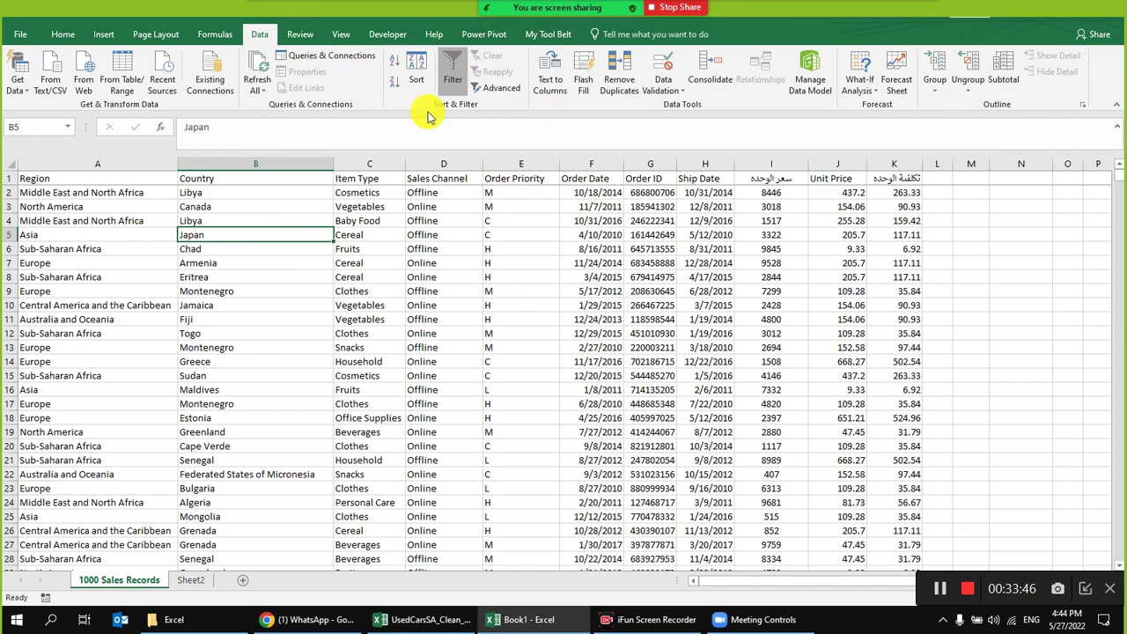
{"action": "left_click", "coordinate": [327, 178]}
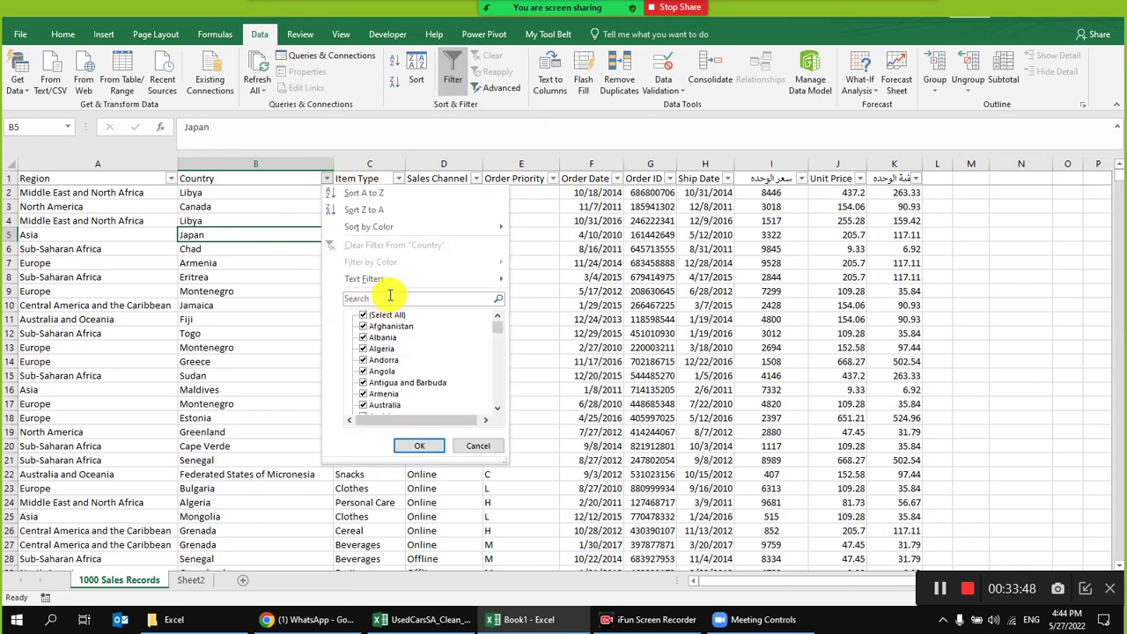
{"action": "type", "text": "lib"}
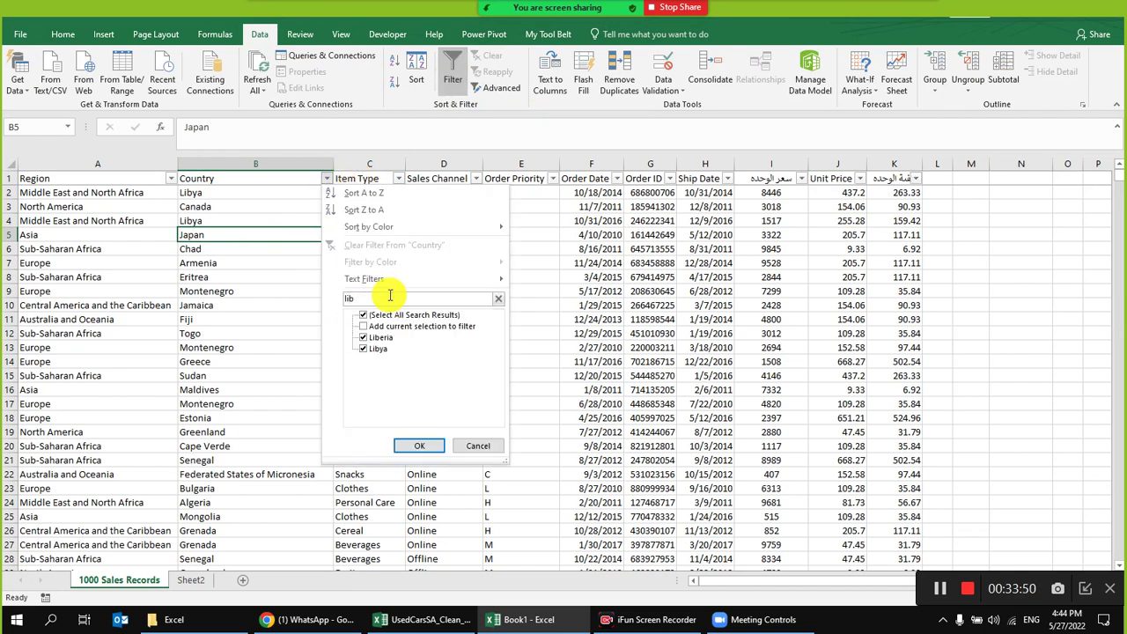
{"action": "left_click", "coordinate": [407, 315]}
{"action": "left_click", "coordinate": [377, 350]}
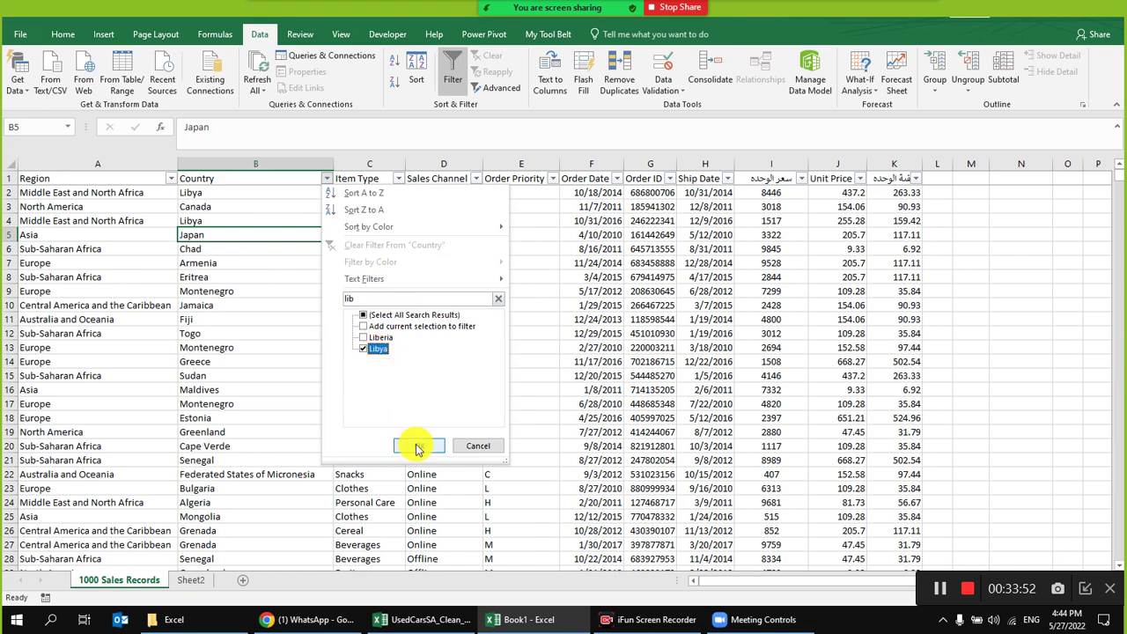
{"action": "left_click", "coordinate": [420, 446]}
- Review the six Libya rows and delete the stray 5053988 total below the data
{"action": "left_click", "coordinate": [239, 221]}
{"action": "left_click", "coordinate": [239, 234]}
{"action": "left_click", "coordinate": [239, 263]}
{"action": "left_click_drag", "start_coordinate": [236, 192], "coordinate": [239, 260]}
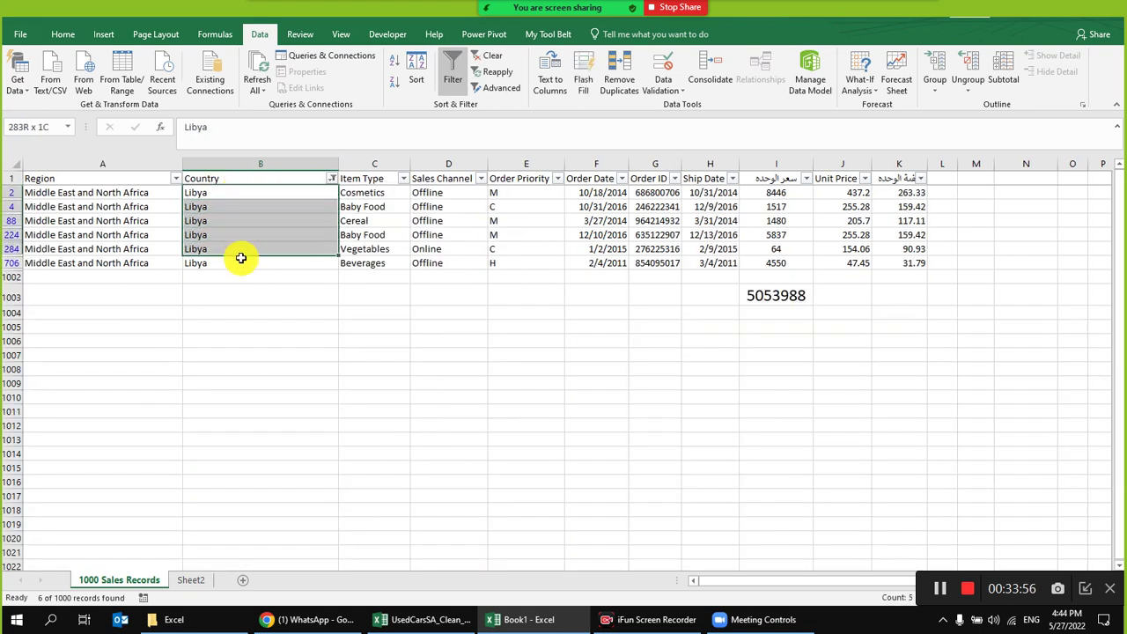
{"action": "left_click", "coordinate": [760, 298]}
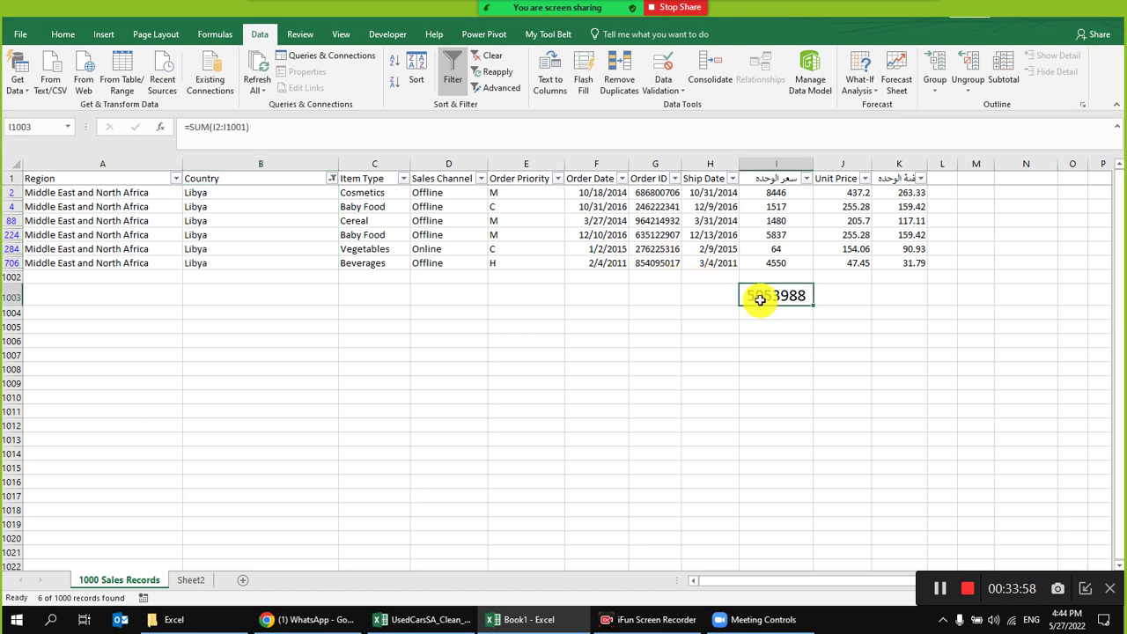
{"action": "key", "text": "Delete"}
- Check the sum of Libya's unit counts, then clear the Country filter to show all rows
{"action": "left_click_drag", "start_coordinate": [768, 192], "coordinate": [775, 264]}
{"action": "left_click_drag", "start_coordinate": [212, 192], "coordinate": [220, 262]}
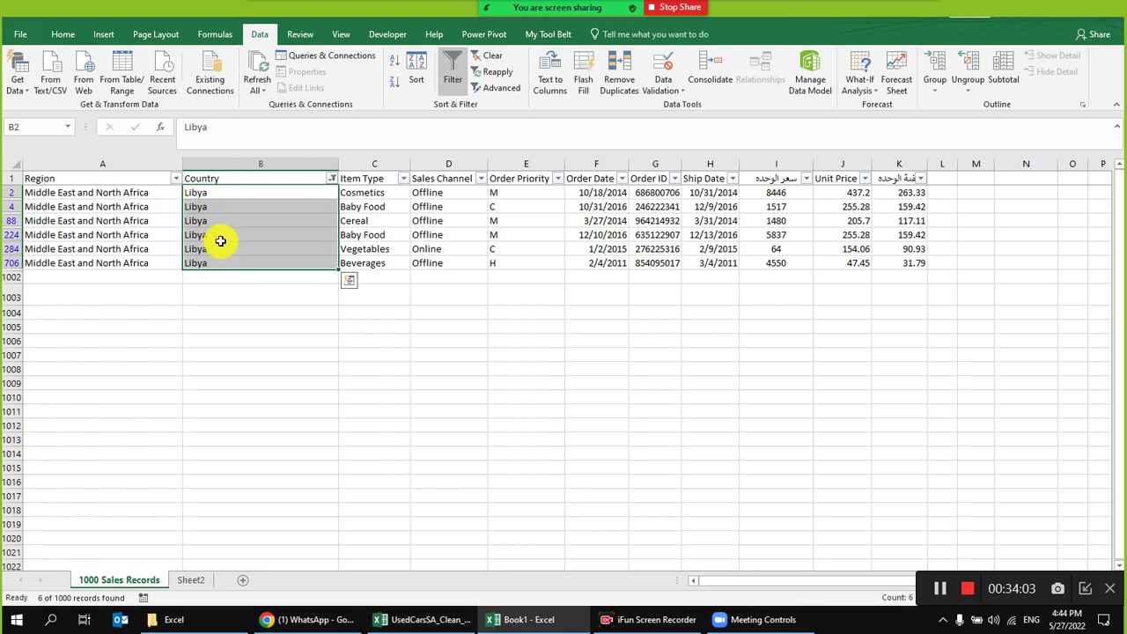
{"action": "left_click", "coordinate": [493, 59]}
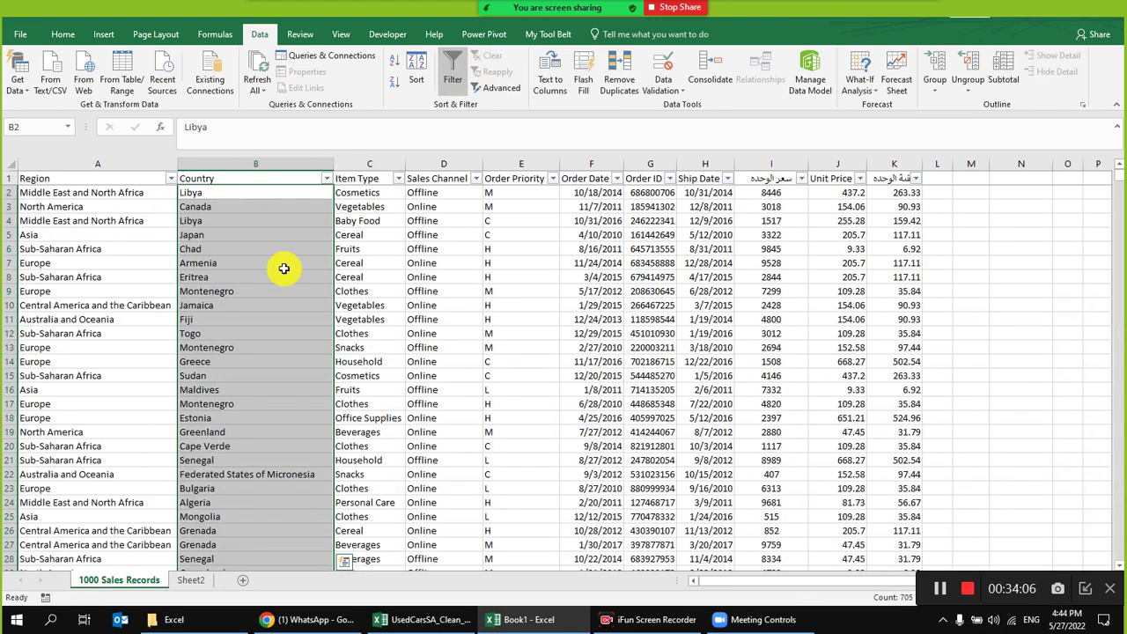
{"action": "left_click", "coordinate": [284, 268]}
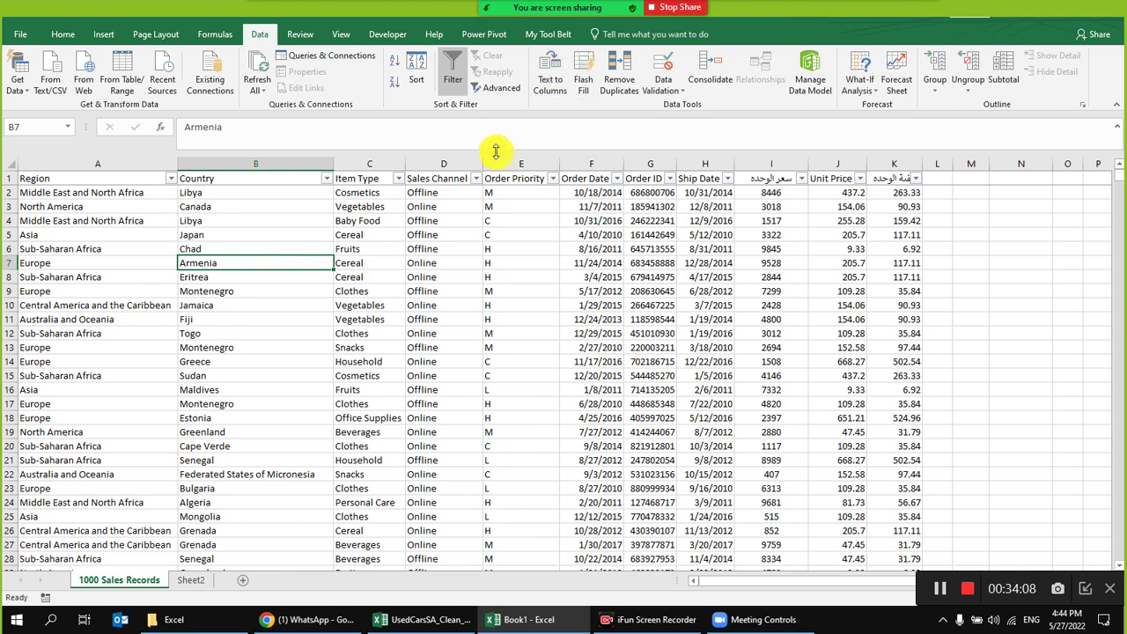
- Restart the Zoom video and go to Sheet2, where COUNTA shows 17, COUNT 1, COUNTBLANK 3
{"action": "mouse_move", "coordinate": [496, 7]}
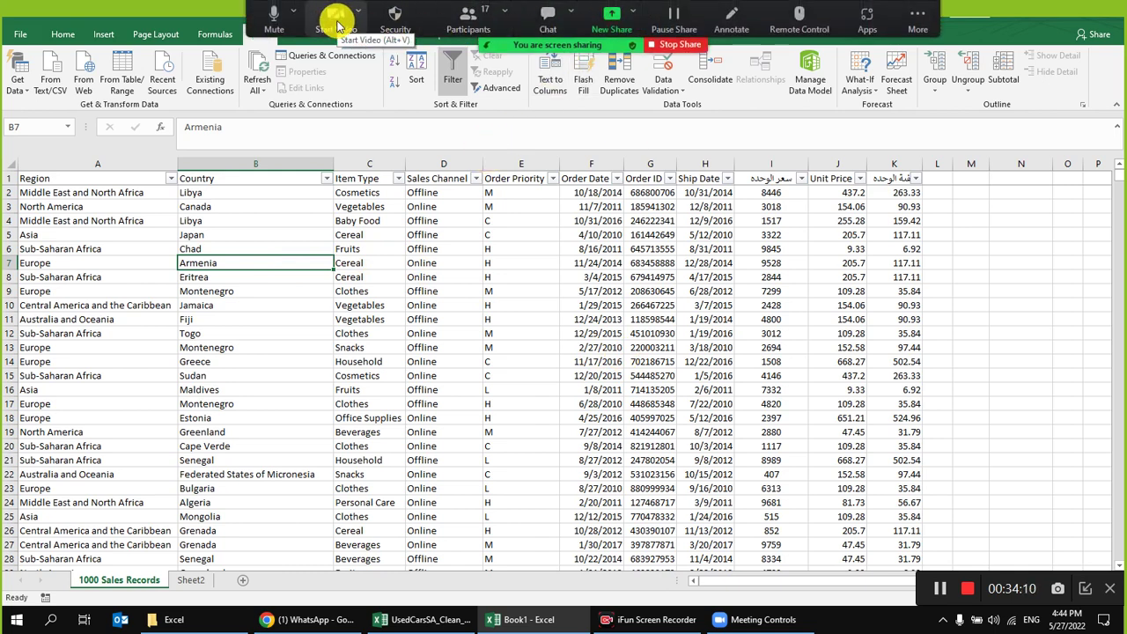
{"action": "left_click", "coordinate": [337, 25]}
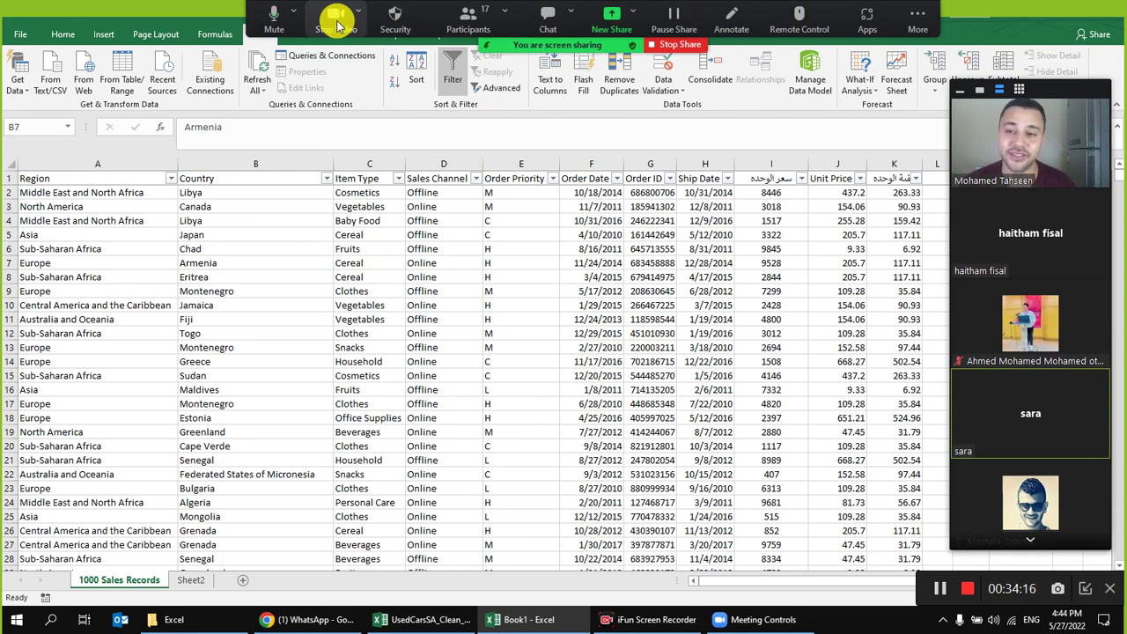
{"action": "left_click", "coordinate": [196, 580]}
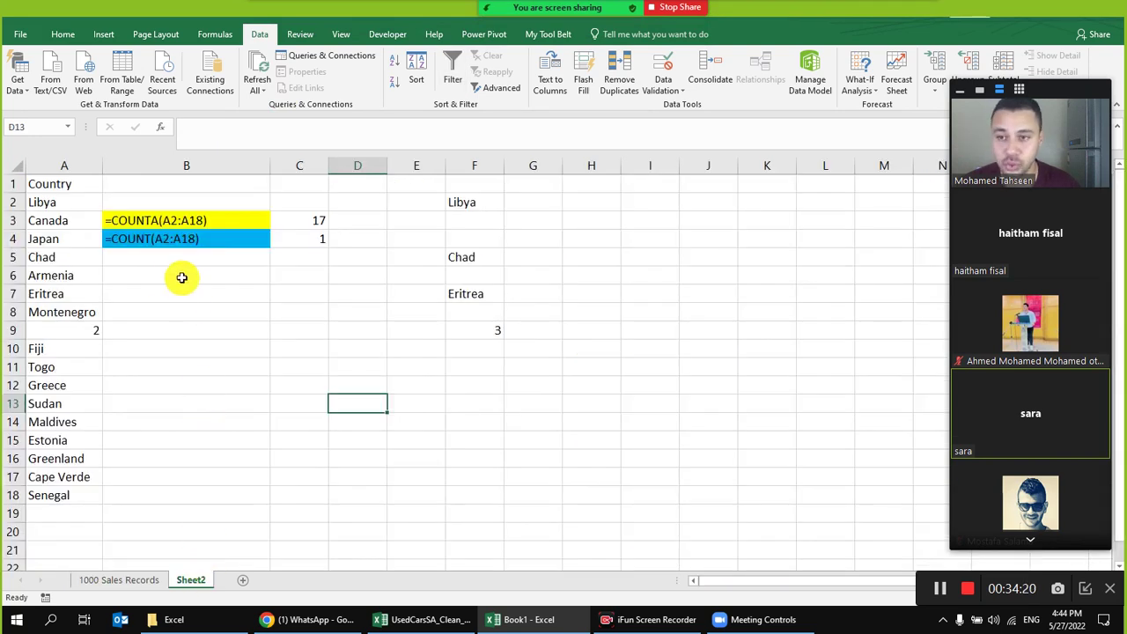
- Enter 2 in A9, then clear A9:A19 so the list ends at Montenegro; select B2:J15
{"action": "left_click", "coordinate": [98, 328]}
{"action": "type", "text": "2"}
{"action": "key", "text": "Return"}
{"action": "left_click_drag", "start_coordinate": [68, 337], "coordinate": [63, 510]}
{"action": "key", "text": "Delete"}
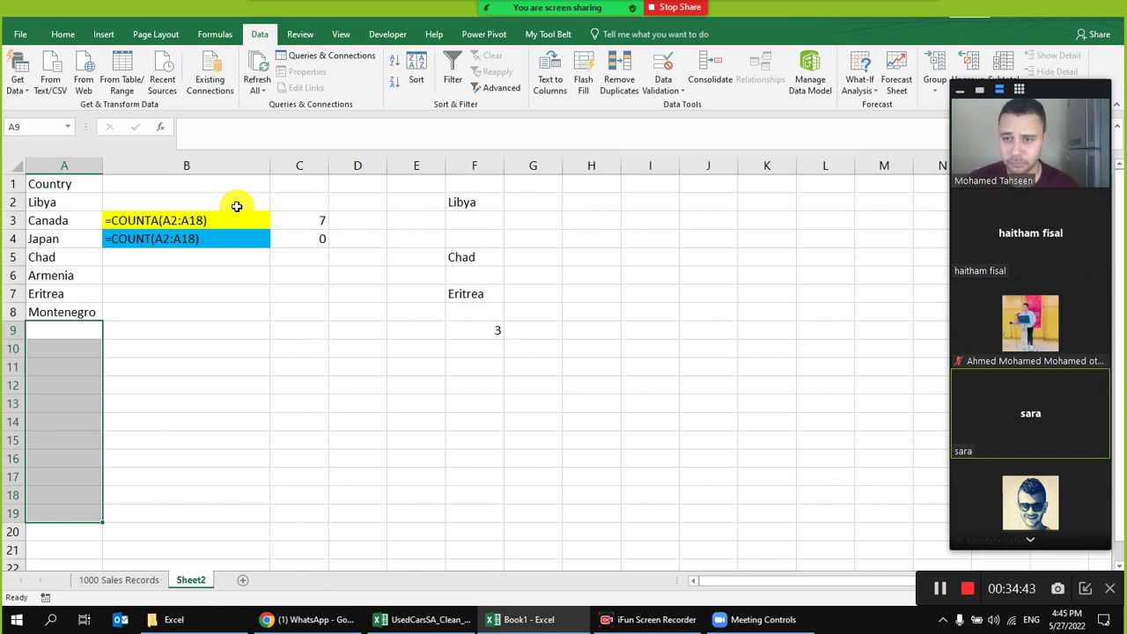
{"action": "left_click_drag", "start_coordinate": [182, 198], "coordinate": [728, 432]}
- Clear Sheet2's old formulas and remove the yellow and blue fills from B1:C8
{"action": "key", "text": "Delete"}
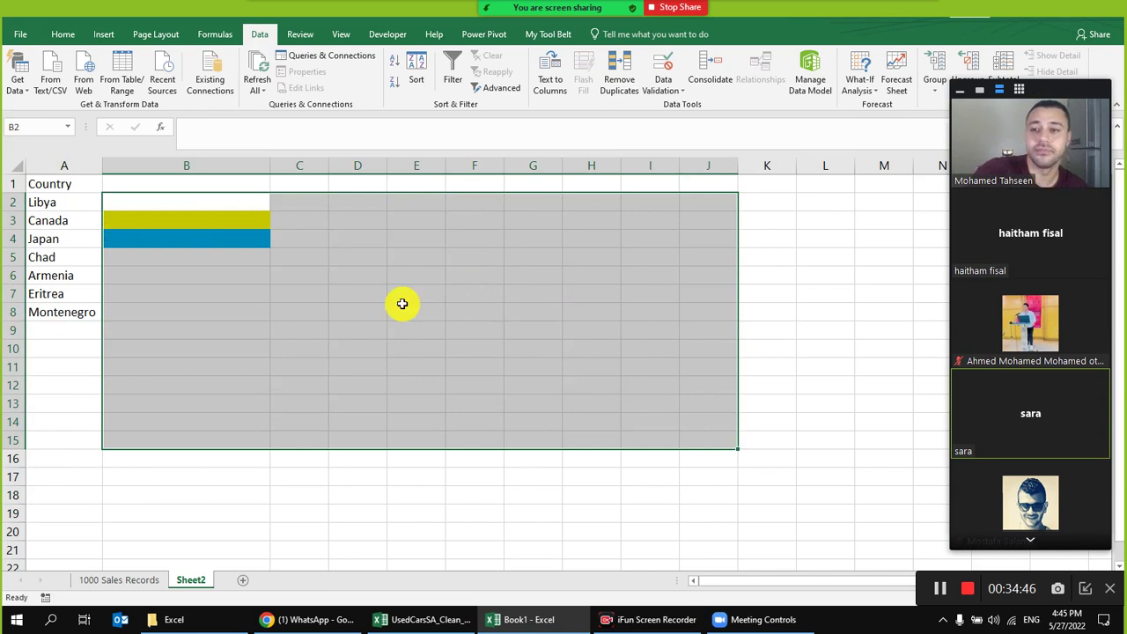
{"action": "left_click", "coordinate": [217, 247]}
{"action": "left_click_drag", "start_coordinate": [207, 184], "coordinate": [304, 312]}
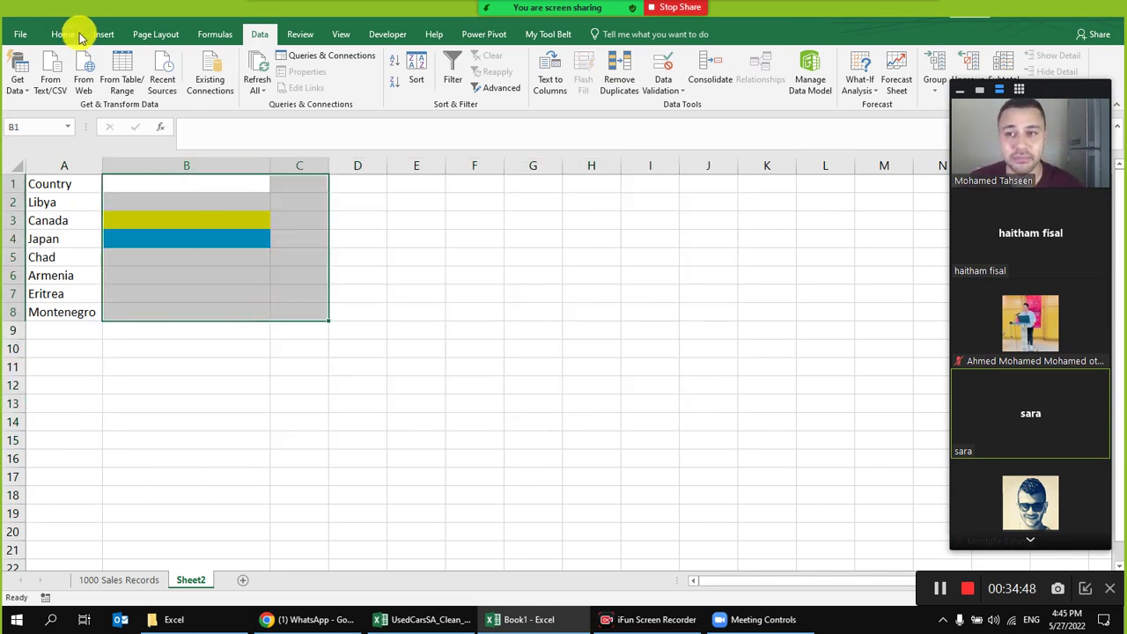
{"action": "left_click", "coordinate": [60, 34]}
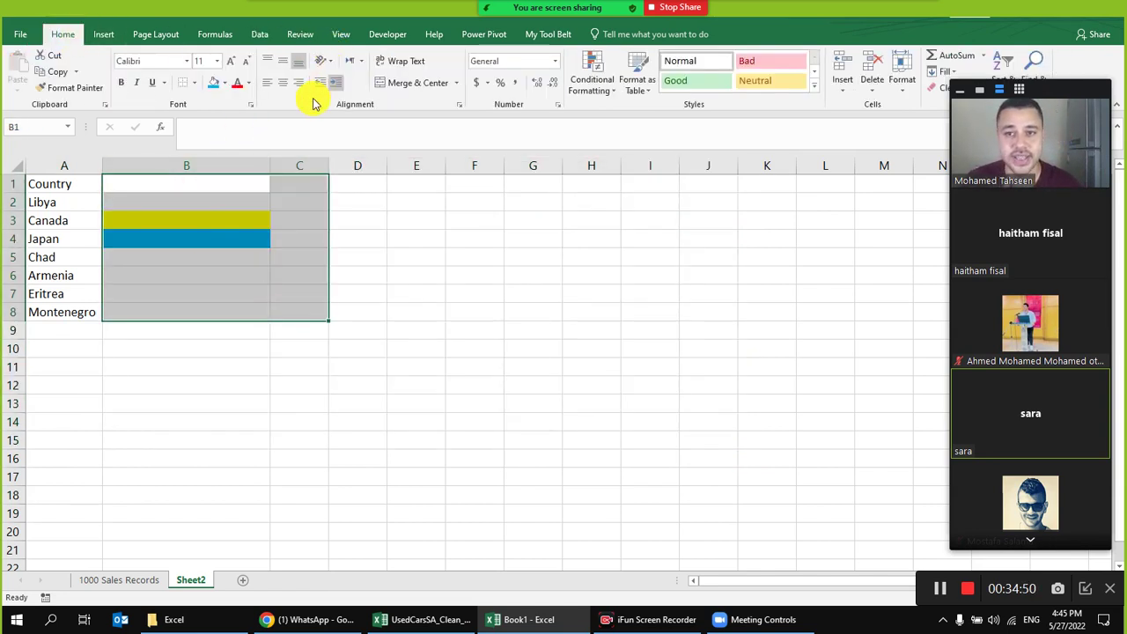
{"action": "left_click", "coordinate": [225, 82]}
{"action": "left_click", "coordinate": [239, 206]}
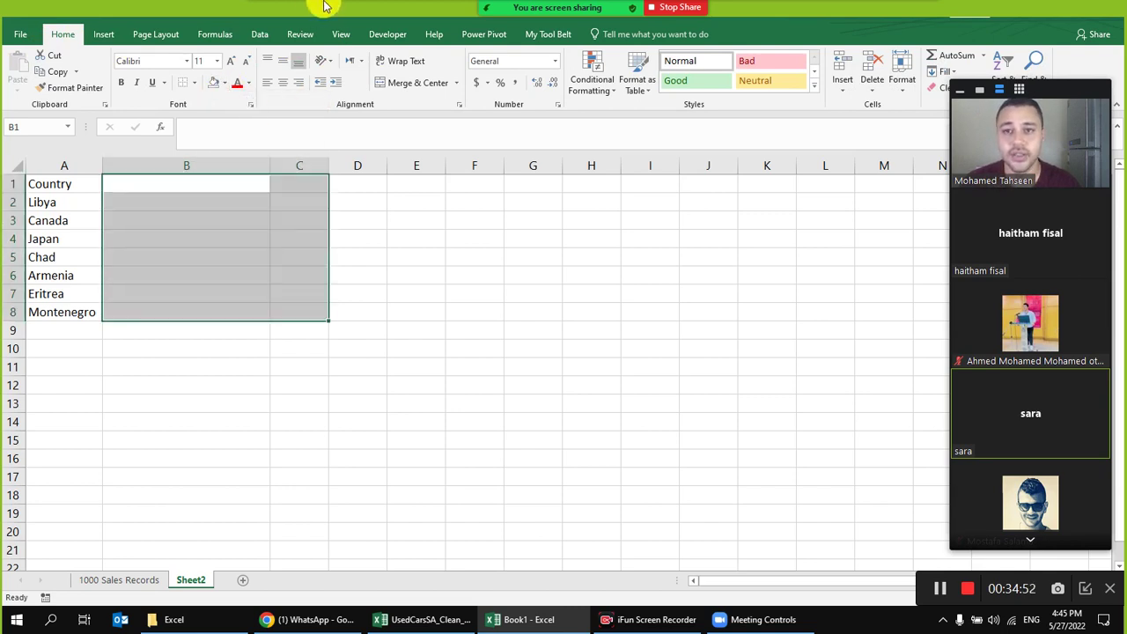
{"action": "mouse_move", "coordinate": [335, 9]}
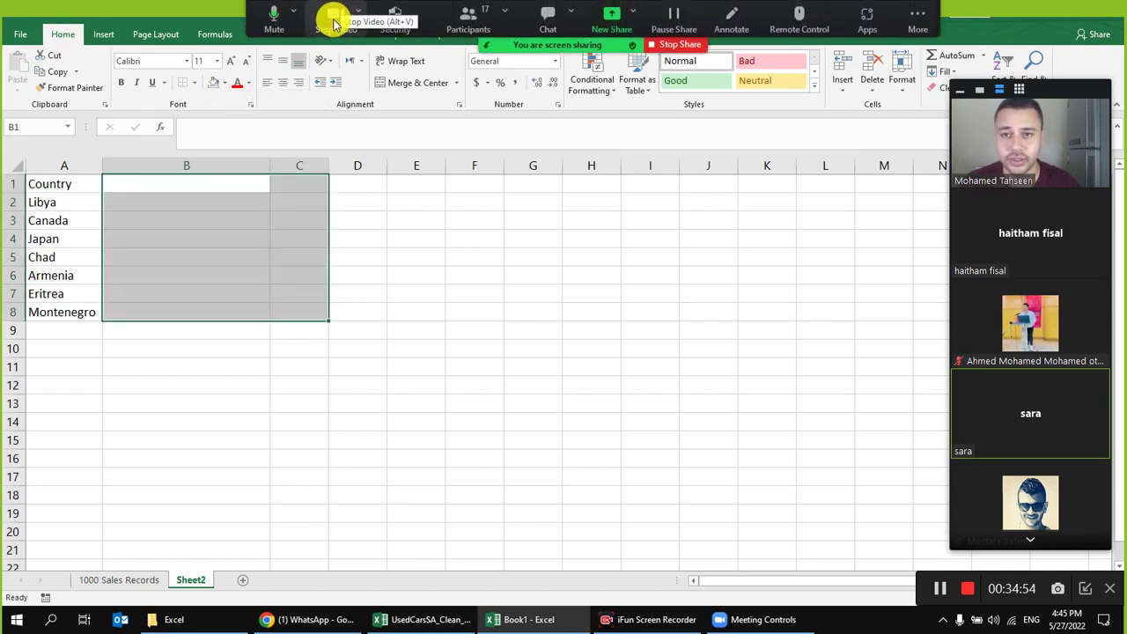
{"action": "left_click", "coordinate": [337, 12]}
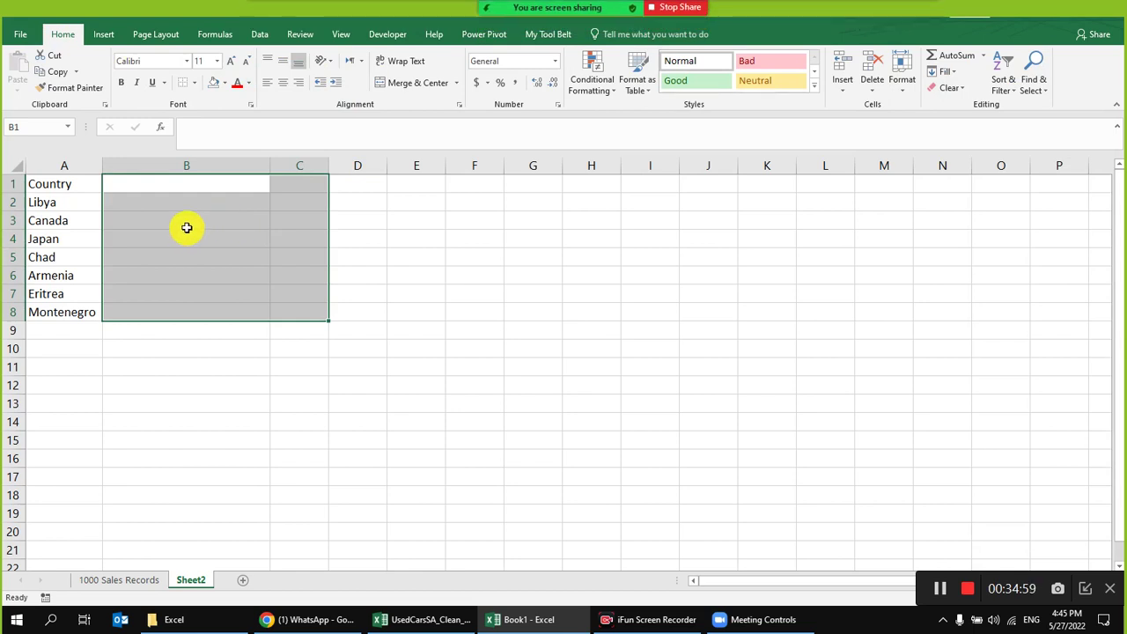
- Delete Armenia, Eritrea and Montenegro, leaving Libya, Canada, Japan and Chad
{"action": "left_click", "coordinate": [76, 206]}
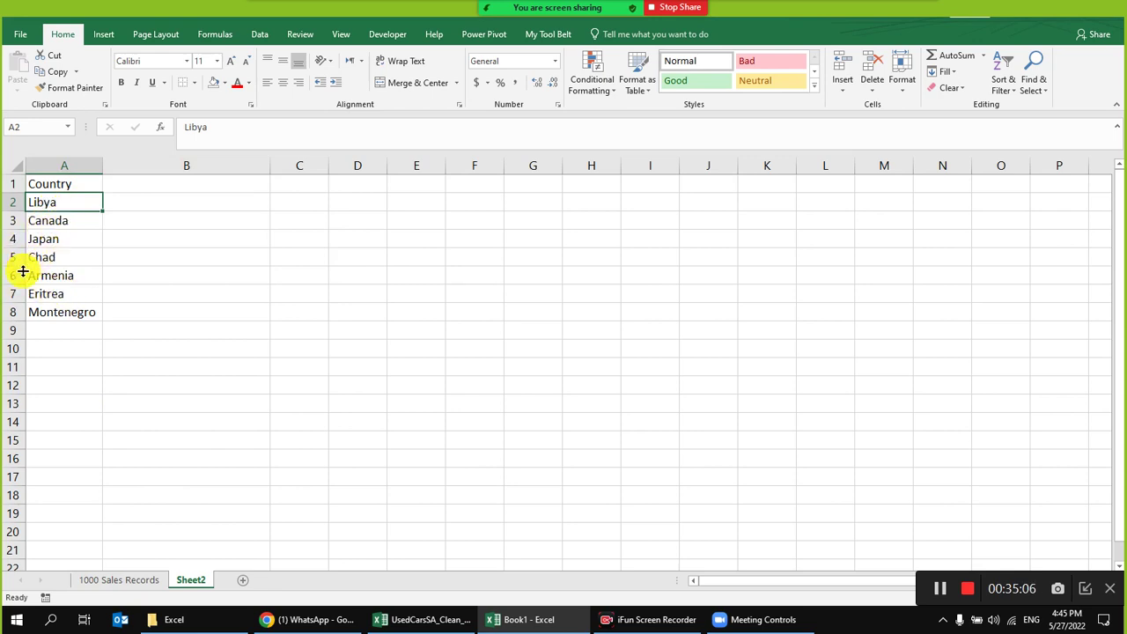
{"action": "left_click_drag", "start_coordinate": [22, 273], "coordinate": [39, 365]}
{"action": "key", "text": "Delete"}
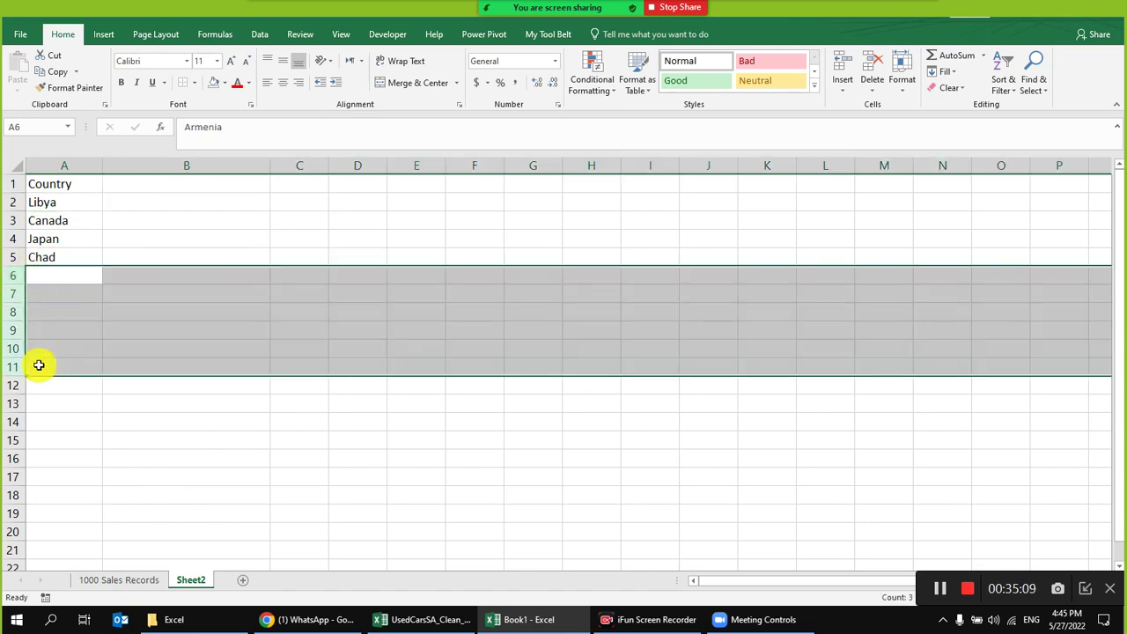
{"action": "left_click", "coordinate": [69, 208]}
{"action": "left_click", "coordinate": [160, 580]}
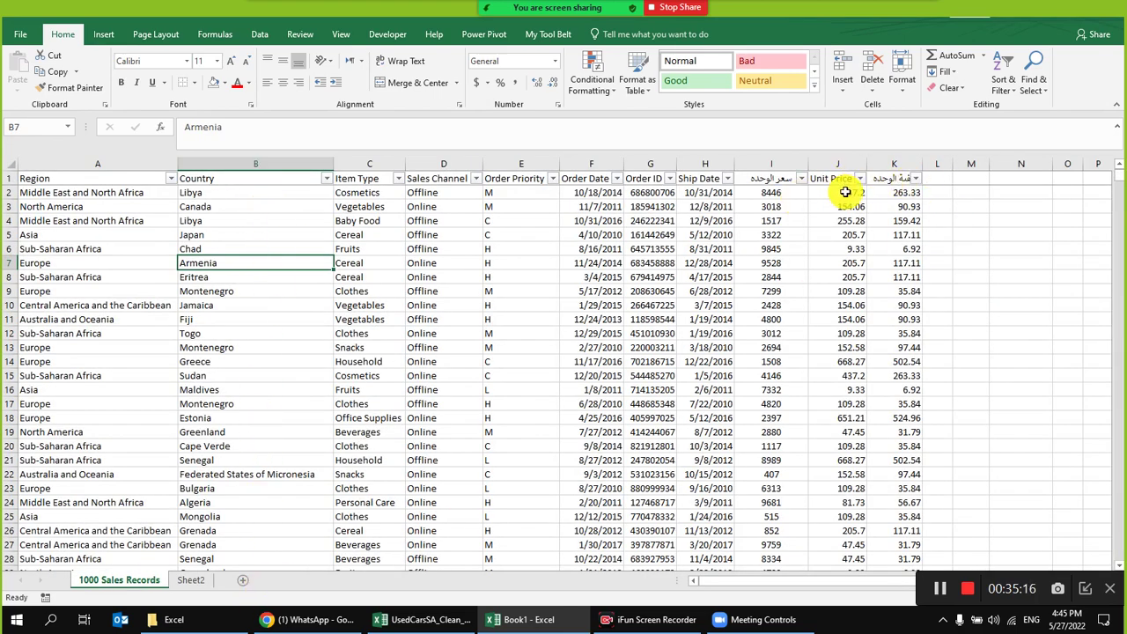
- Hide columns C through I and column K of the sales records
{"action": "left_click_drag", "start_coordinate": [844, 192], "coordinate": [850, 284]}
{"action": "mouse_move", "coordinate": [836, 192]}
{"action": "left_mouse_down"}
{"action": "mouse_move", "coordinate": [837, 297]}
{"action": "mouse_move", "coordinate": [848, 206]}
{"action": "left_mouse_up"}
{"action": "left_click_drag", "start_coordinate": [787, 162], "coordinate": [380, 192]}
{"action": "right_click", "coordinate": [380, 192]}
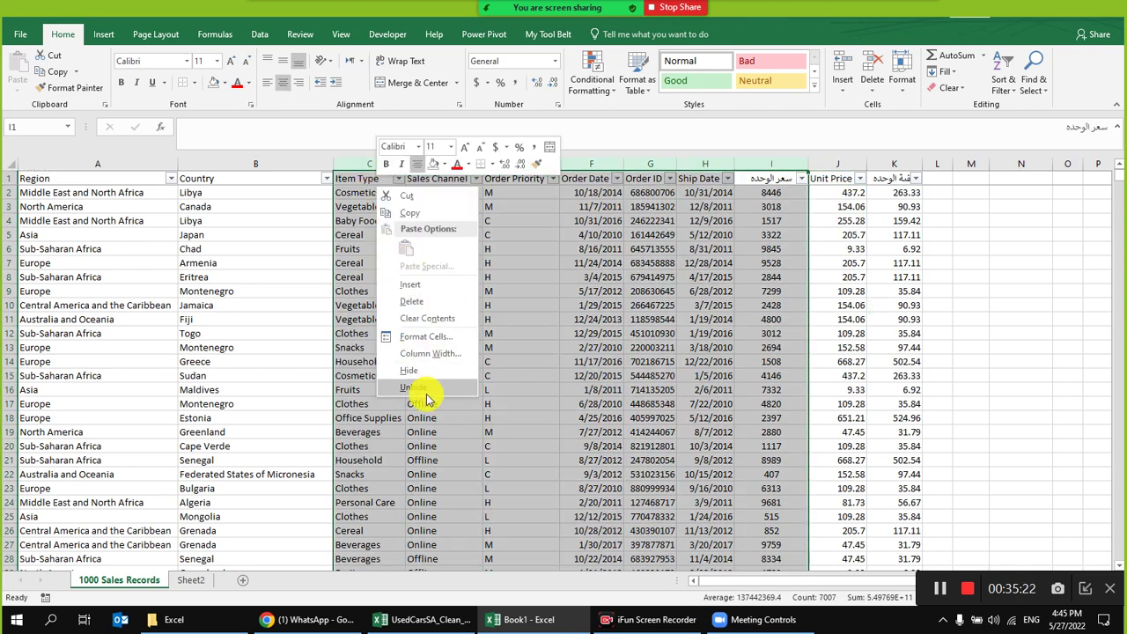
{"action": "left_click", "coordinate": [435, 371]}
{"action": "right_click", "coordinate": [431, 164]}
{"action": "left_click", "coordinate": [486, 348]}
- Widen the Unit Price column J and centre its values
{"action": "left_click_drag", "start_coordinate": [392, 163], "coordinate": [445, 163]}
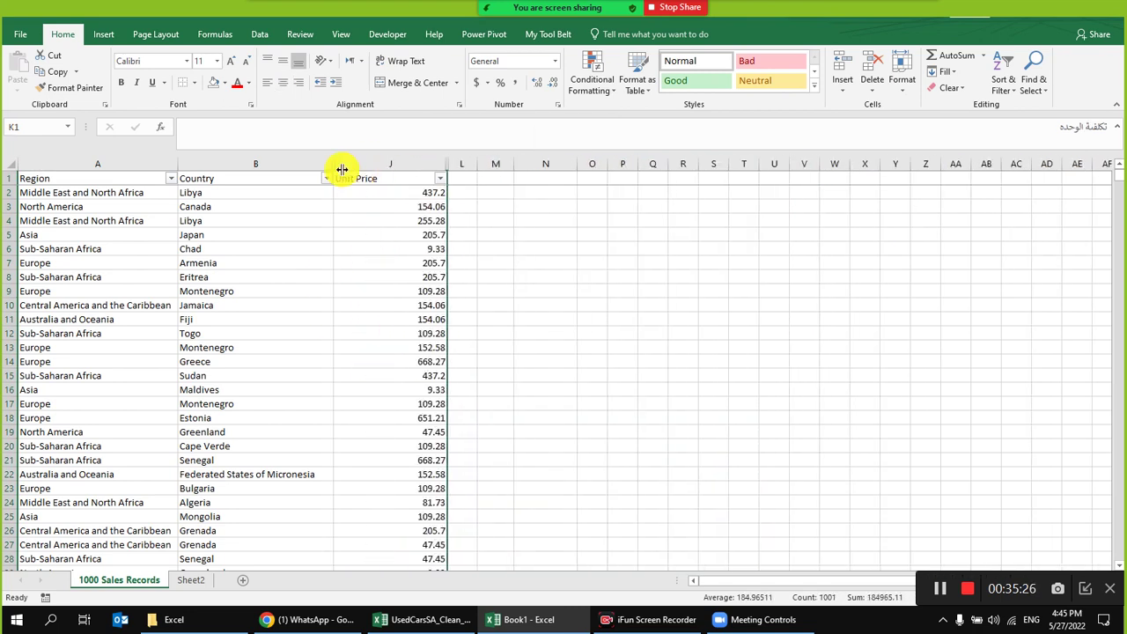
{"action": "left_click_drag", "start_coordinate": [332, 168], "coordinate": [376, 167]}
{"action": "left_click", "coordinate": [440, 234]}
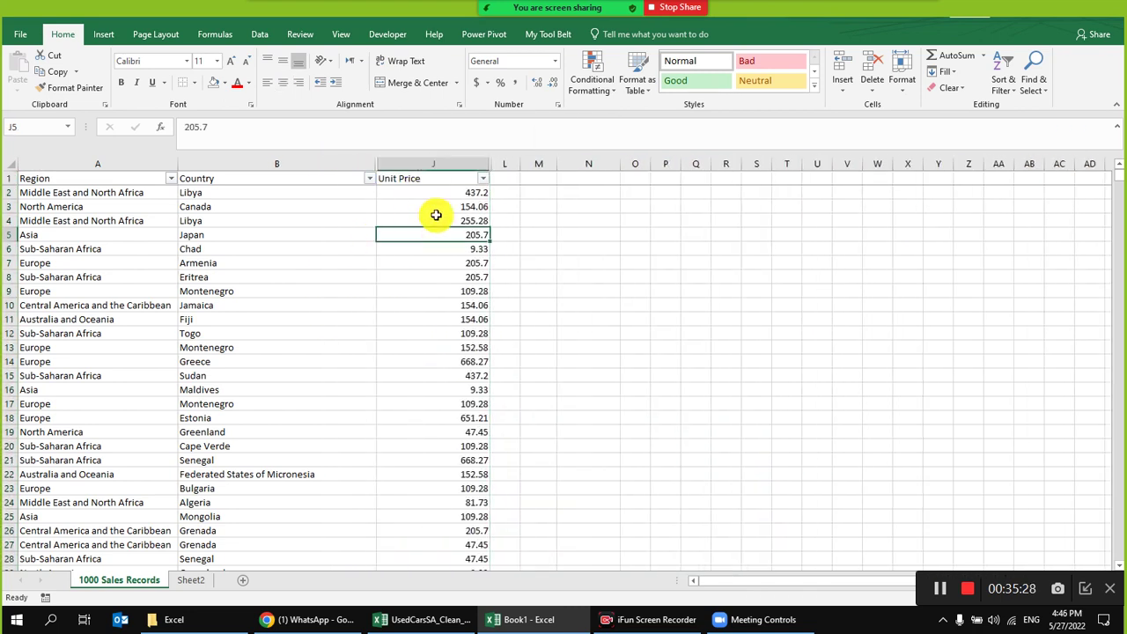
{"action": "left_click", "coordinate": [406, 164]}
{"action": "left_click", "coordinate": [283, 82]}
{"action": "left_click", "coordinate": [275, 220]}
- Select country names and Unit Price values down to row 22 to review them
{"action": "left_click_drag", "start_coordinate": [282, 188], "coordinate": [281, 418]}
{"action": "left_click_drag", "start_coordinate": [451, 196], "coordinate": [456, 470]}
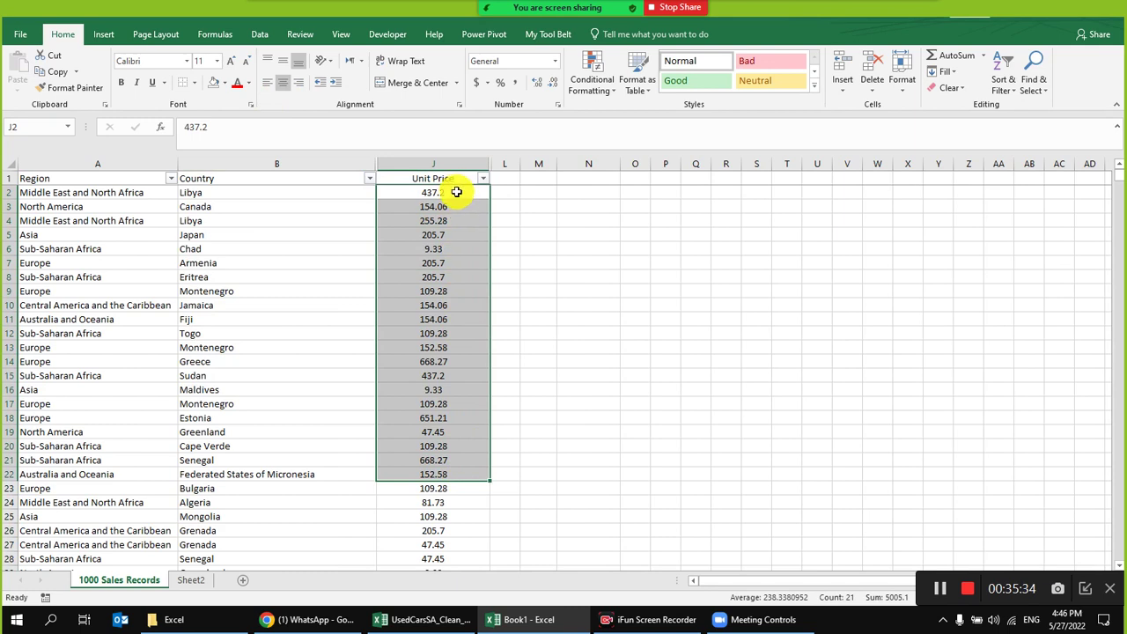
{"action": "key", "text": "Down"}
{"action": "key", "text": "Down"}
{"action": "key", "text": "Down"}
{"action": "key", "text": "Down"}
{"action": "key", "text": "Down"}
{"action": "key", "text": "Down"}
{"action": "key", "text": "Down"}
{"action": "key", "text": "Down"}
{"action": "key", "text": "Down"}
{"action": "key", "text": "Down"}
{"action": "key", "text": "Down"}
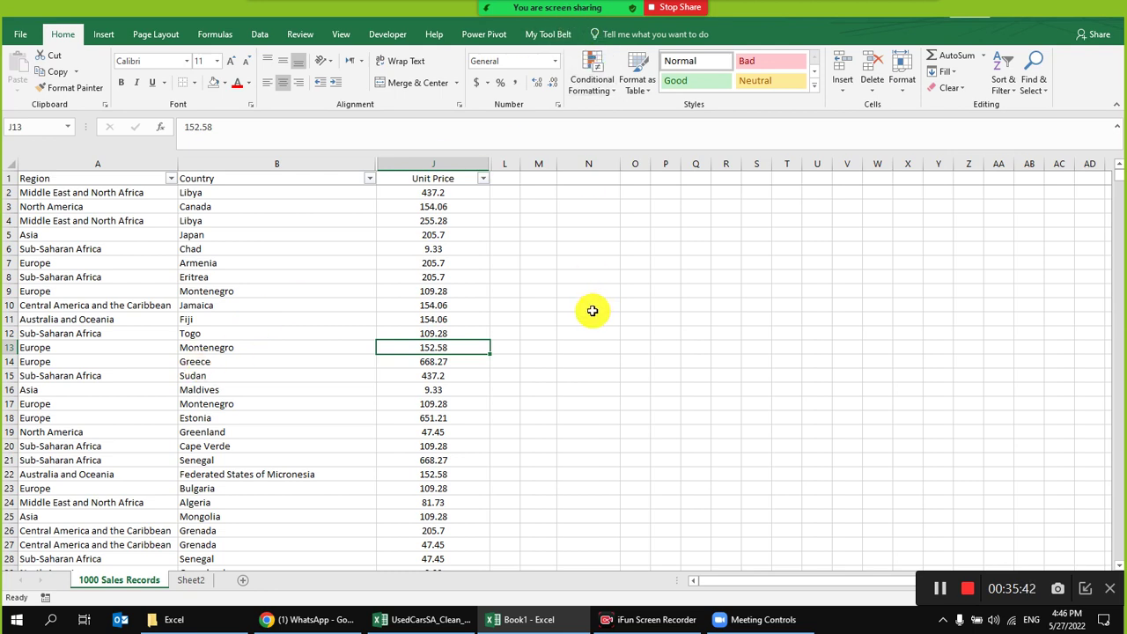
{"action": "mouse_move", "coordinate": [573, 8]}
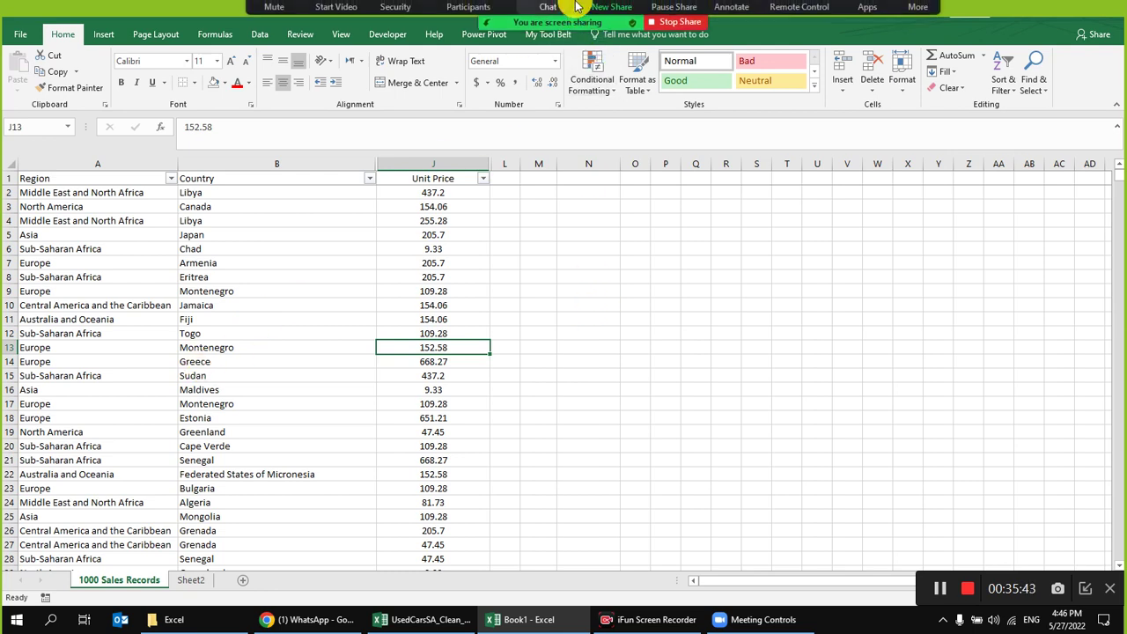
- On Sheet2, enter the heading 'Sumif' in B1 and centre column B
{"action": "left_click", "coordinate": [467, 21]}
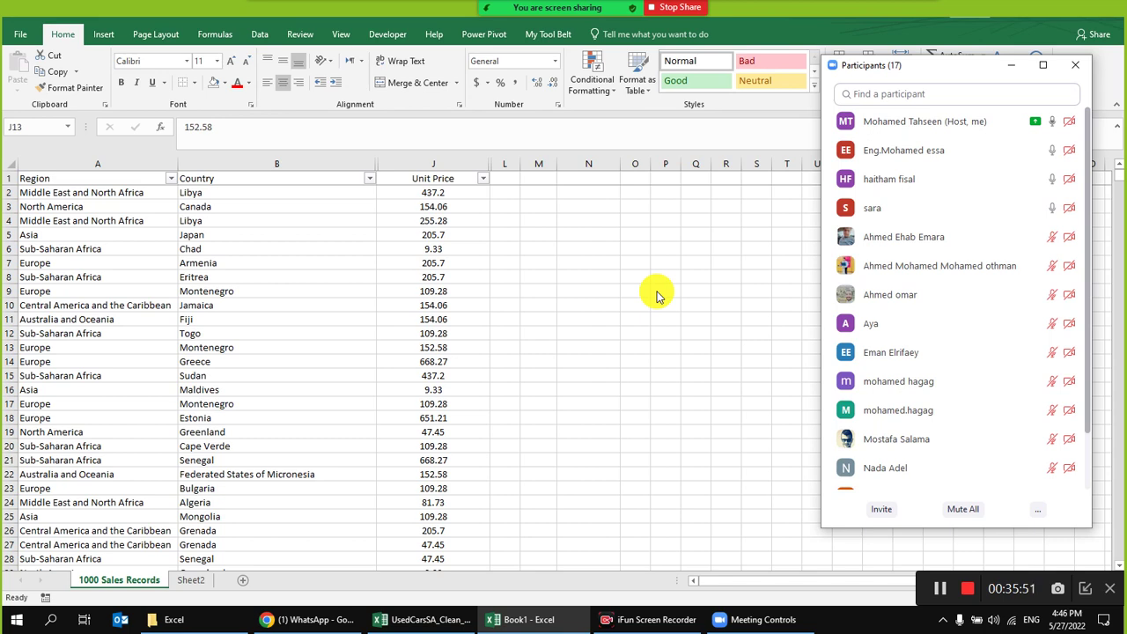
{"action": "left_click", "coordinate": [188, 582]}
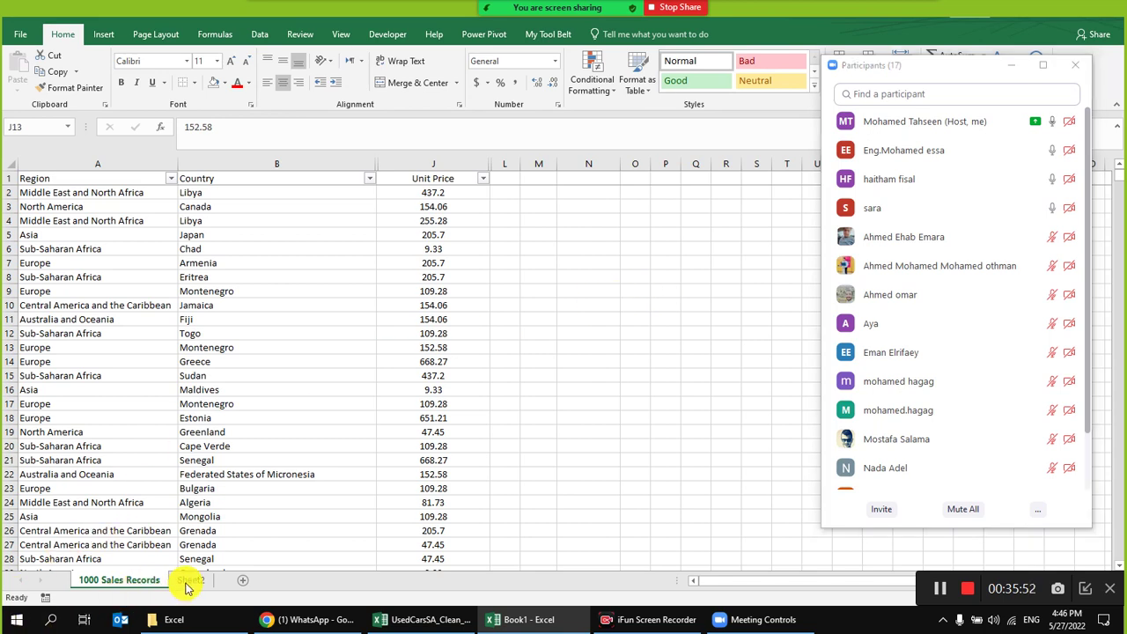
{"action": "left_click", "coordinate": [188, 581]}
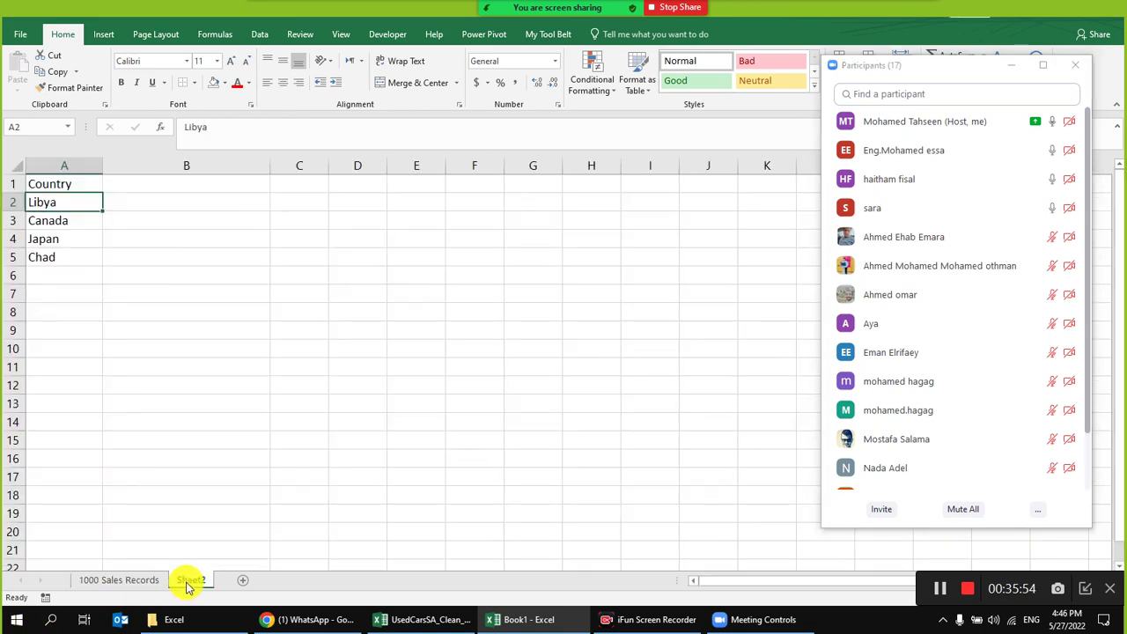
{"action": "left_click", "coordinate": [224, 186]}
{"action": "type", "text": "Sumif"}
{"action": "key", "text": "Return"}
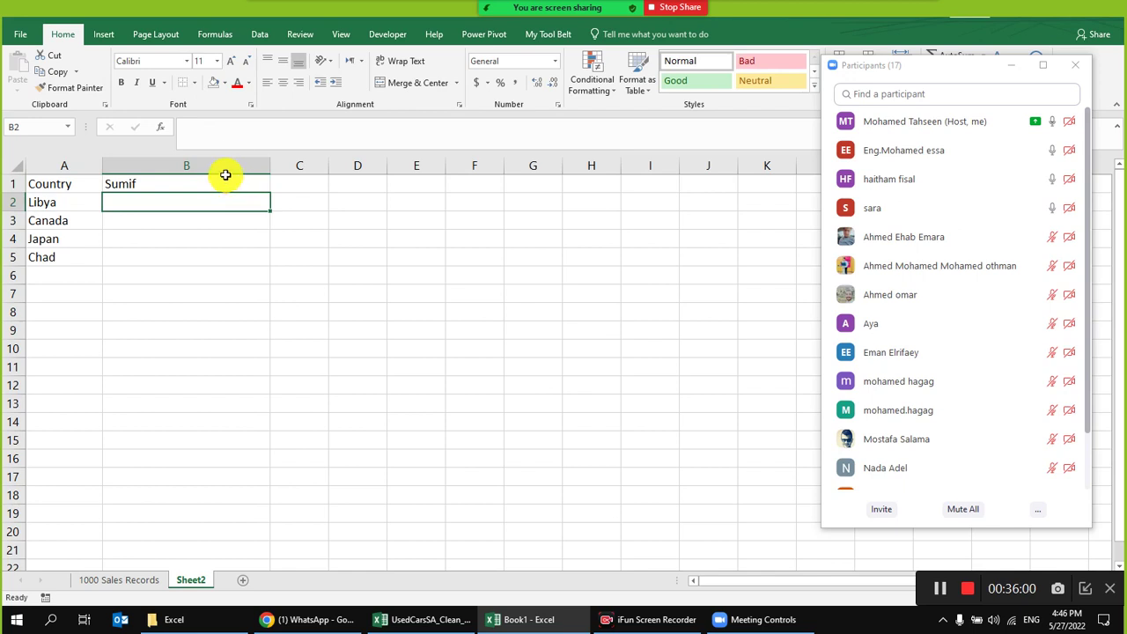
{"action": "left_click", "coordinate": [224, 166]}
{"action": "left_click", "coordinate": [283, 81]}
{"action": "left_click", "coordinate": [238, 216]}
- Start a SUMIF formula in B2, then cancel it, leaving B2 empty
{"action": "left_click", "coordinate": [214, 198]}
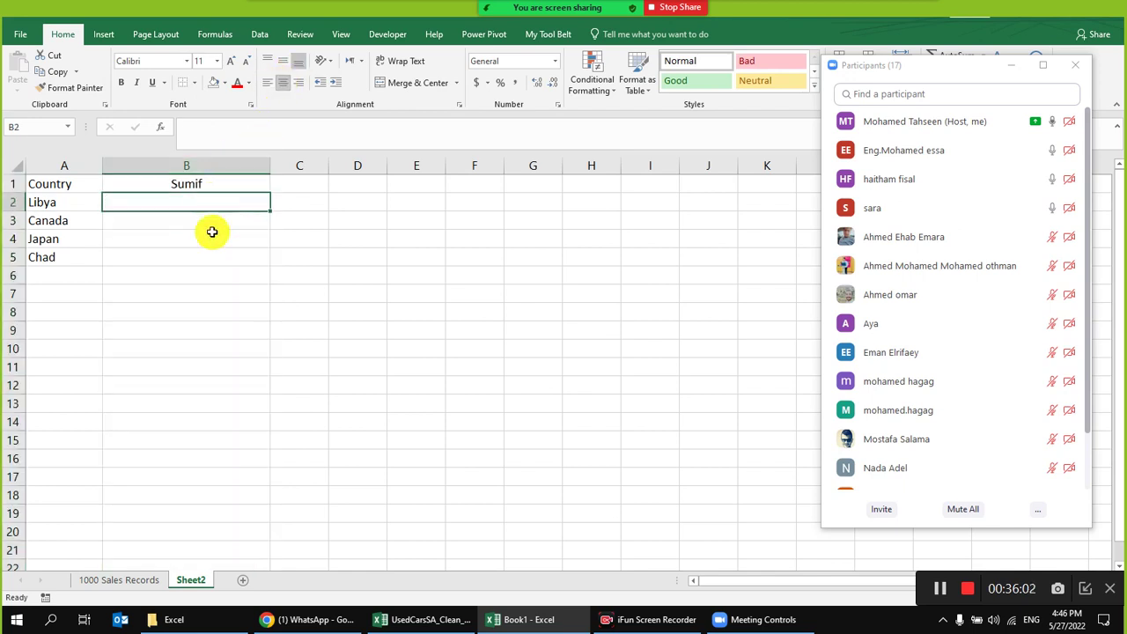
{"action": "type", "text": "="}
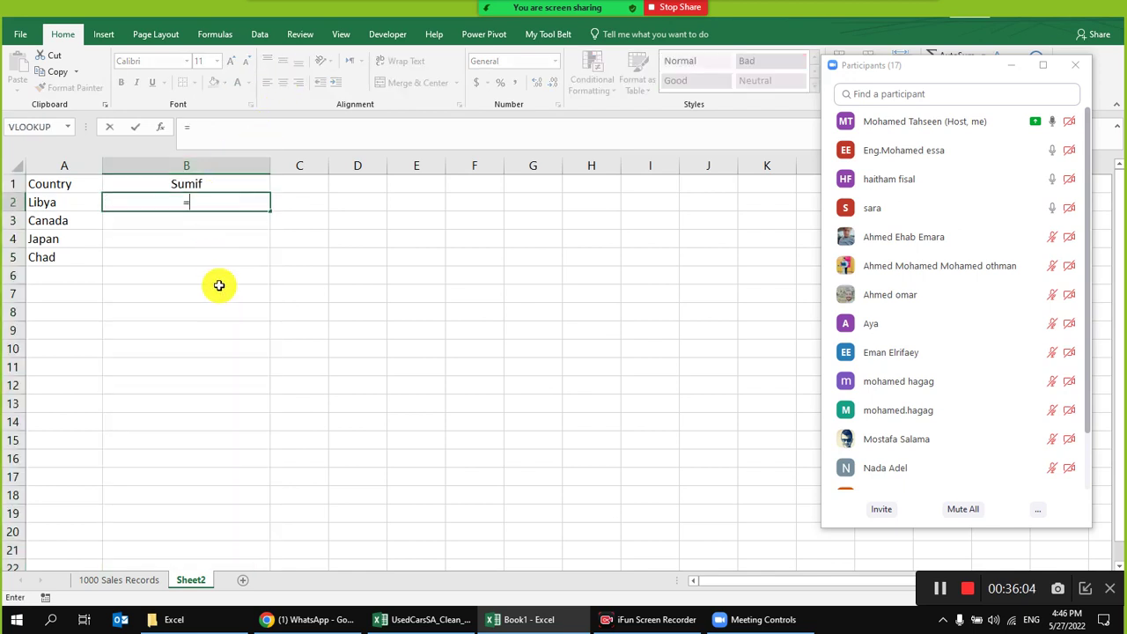
{"action": "type", "text": "sumi"}
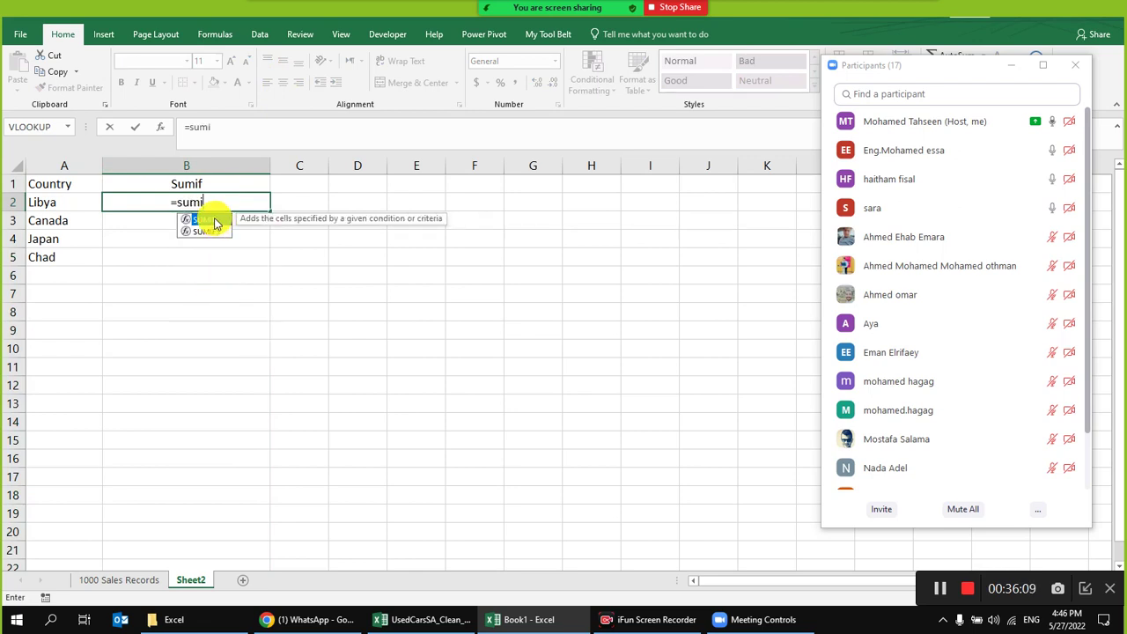
{"action": "double_click", "coordinate": [212, 221]}
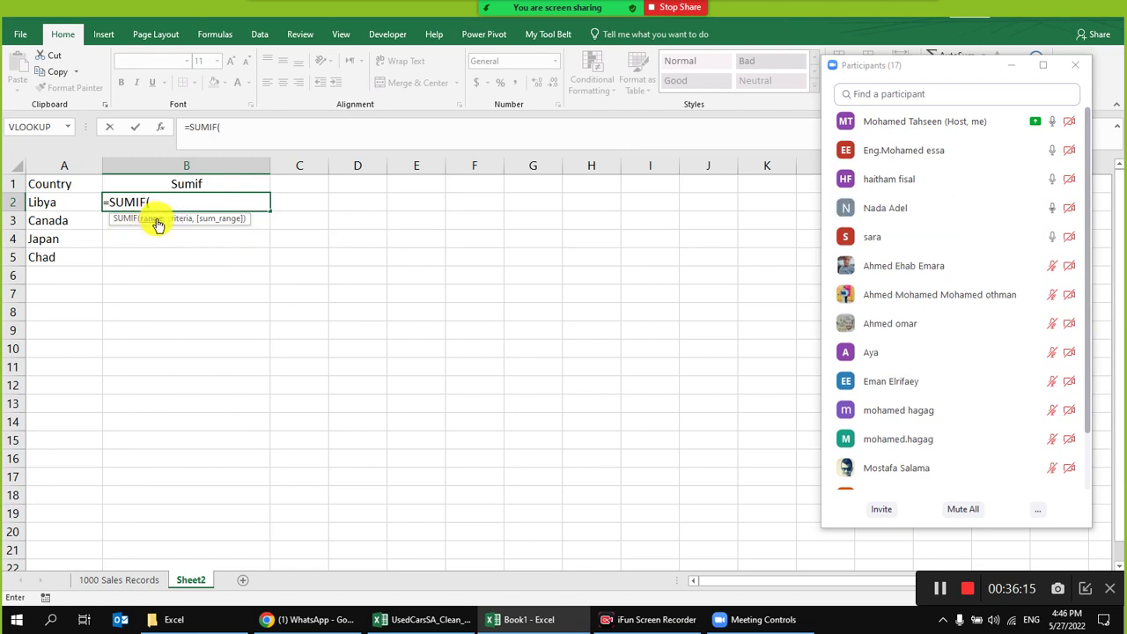
{"action": "key", "text": "Escape"}
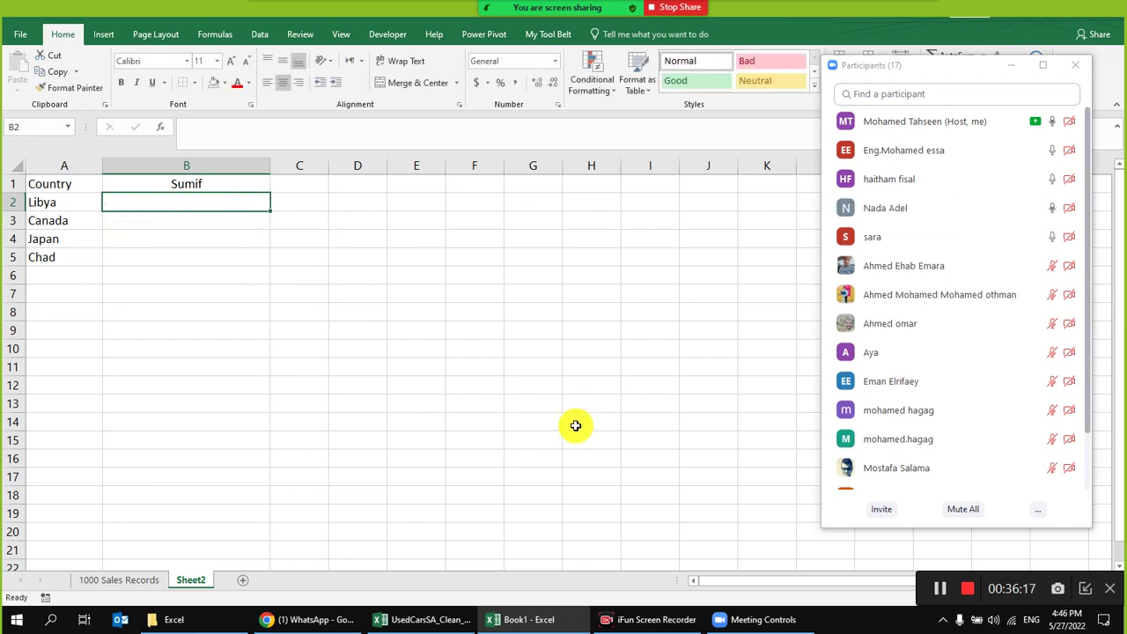
- Zoom the sheet out to 100%, then back in to 140%
{"action": "left_click", "coordinate": [1086, 590]}
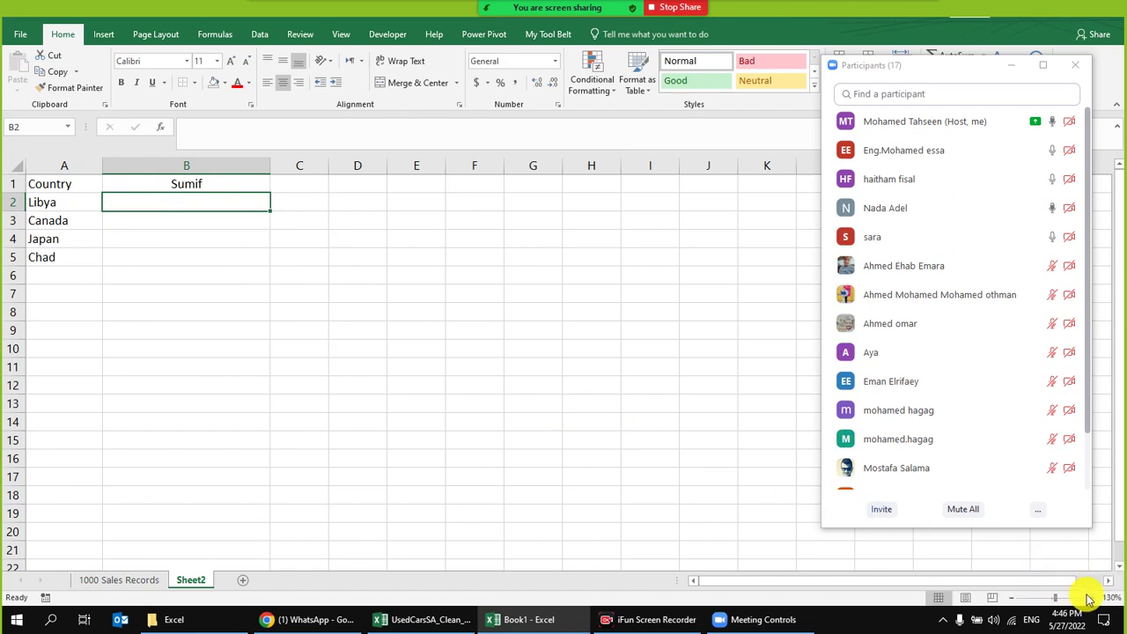
{"action": "left_click", "coordinate": [1092, 598]}
{"action": "left_click", "coordinate": [1092, 598]}
{"action": "left_click", "coordinate": [1092, 598]}
{"action": "left_click", "coordinate": [1092, 598]}
{"action": "left_click", "coordinate": [1092, 598]}
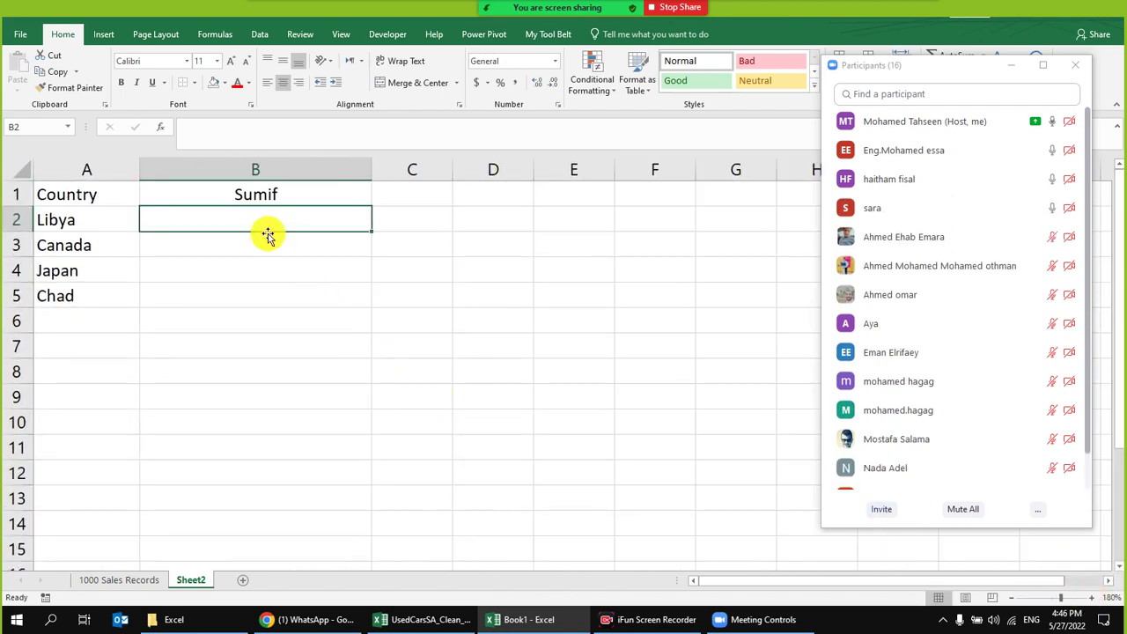
{"action": "left_click", "coordinate": [1012, 598]}
{"action": "left_click", "coordinate": [1011, 598]}
{"action": "left_click", "coordinate": [1011, 599]}
{"action": "left_click", "coordinate": [1010, 599]}
{"action": "left_click", "coordinate": [1010, 599]}
{"action": "left_click", "coordinate": [1010, 599]}
{"action": "left_click", "coordinate": [1010, 599]}
{"action": "left_click", "coordinate": [1011, 599]}
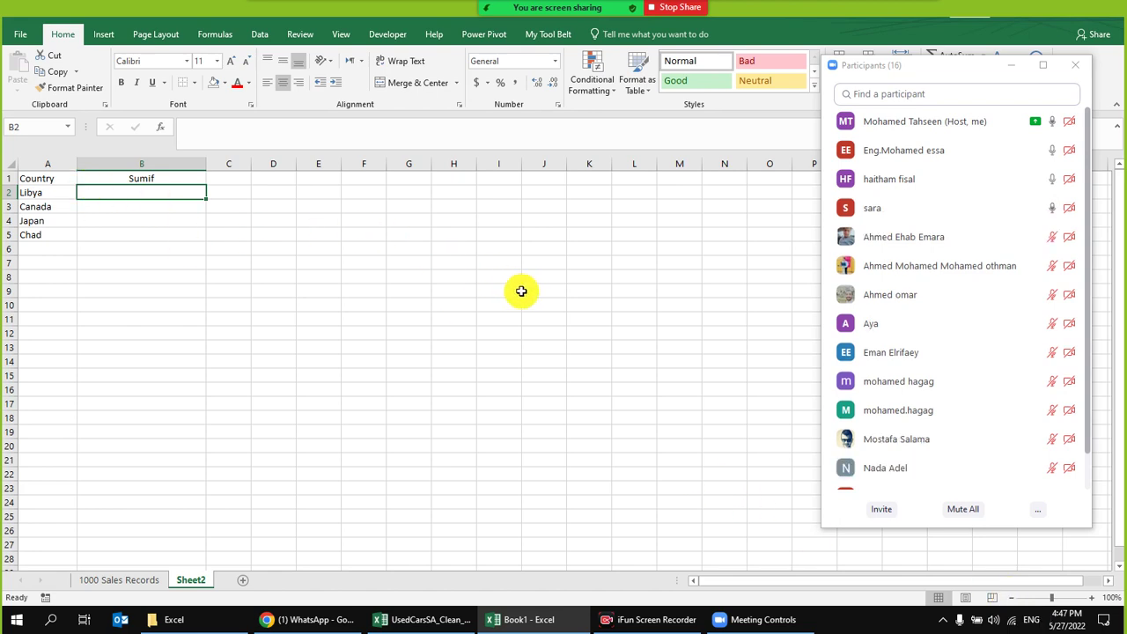
{"action": "scroll", "coordinate": [916, 361], "scroll_direction": "down", "scroll_amount": 2}
{"action": "scroll", "coordinate": [922, 441], "scroll_direction": "up", "scroll_amount": 2}
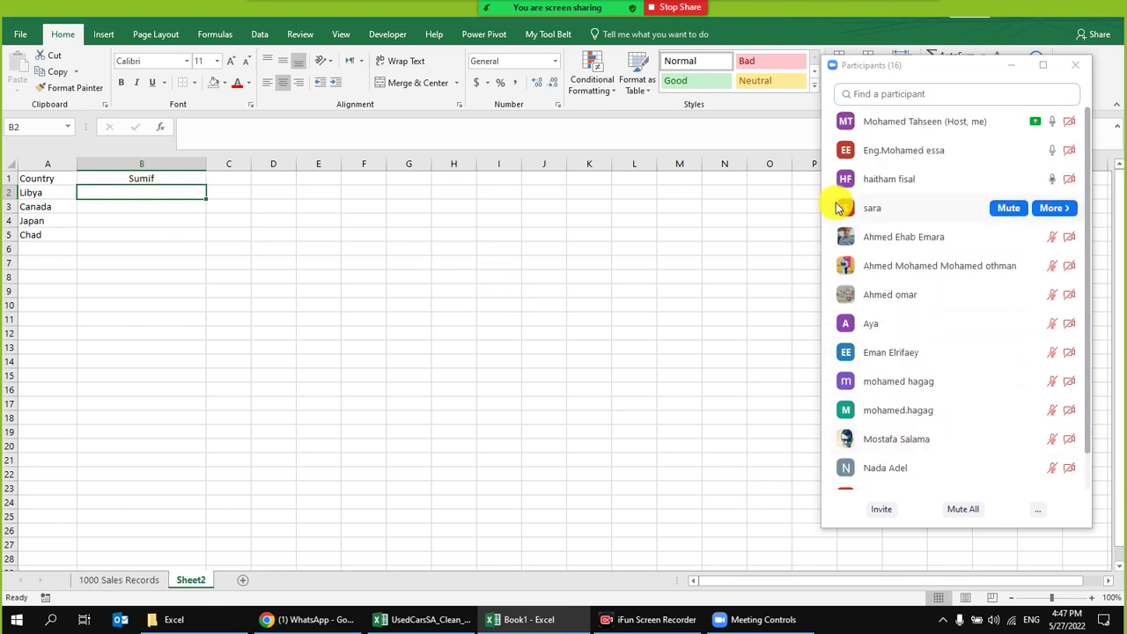
{"action": "left_click", "coordinate": [1093, 599]}
{"action": "left_click", "coordinate": [1093, 599]}
{"action": "left_click", "coordinate": [1093, 599]}
{"action": "left_click", "coordinate": [1093, 599]}
{"action": "scroll", "coordinate": [694, 435], "scroll_direction": "up", "scroll_amount": 1}
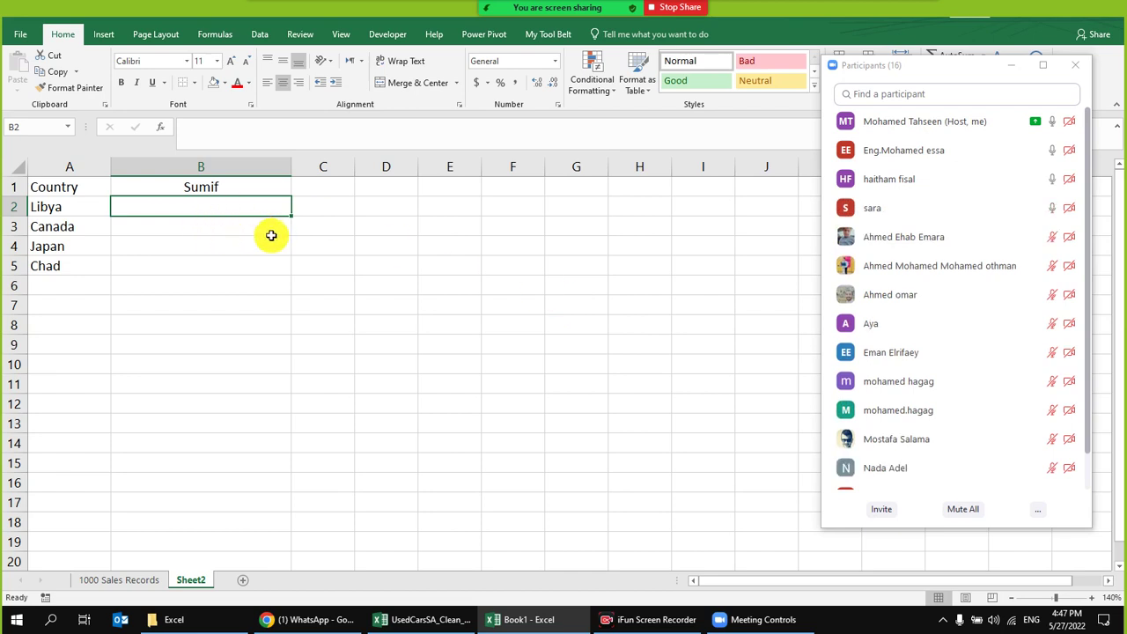
- Widen column B to 35.00 and begin a =sum formula in B2
{"action": "left_click_drag", "start_coordinate": [293, 167], "coordinate": [357, 167]}
{"action": "left_click", "coordinate": [305, 251]}
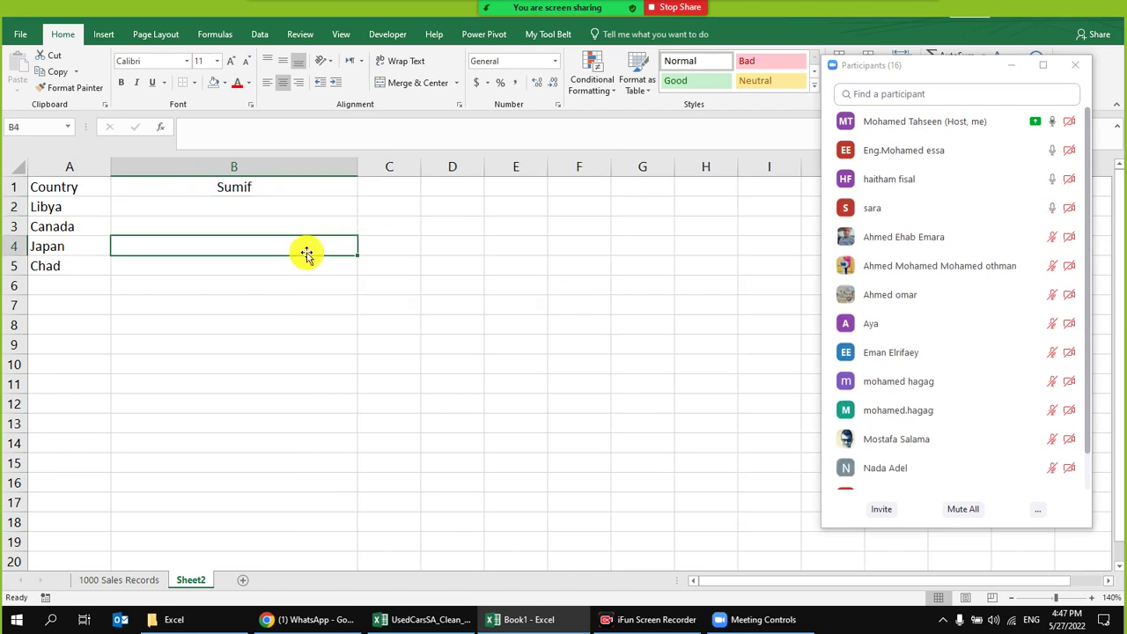
{"action": "left_click", "coordinate": [162, 208]}
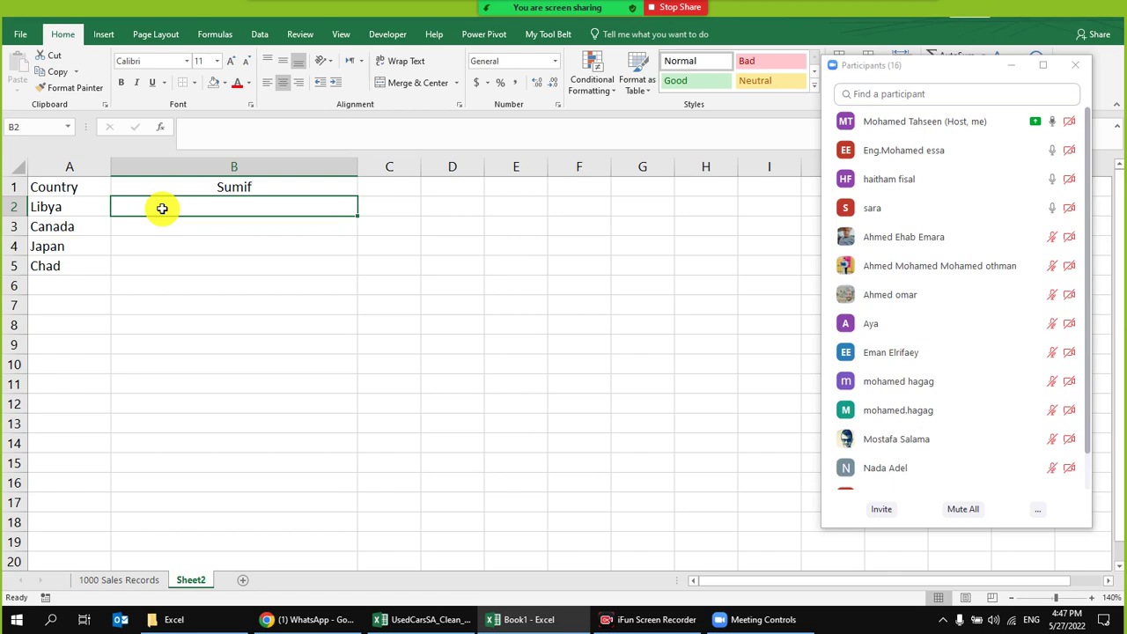
{"action": "type", "text": "="}
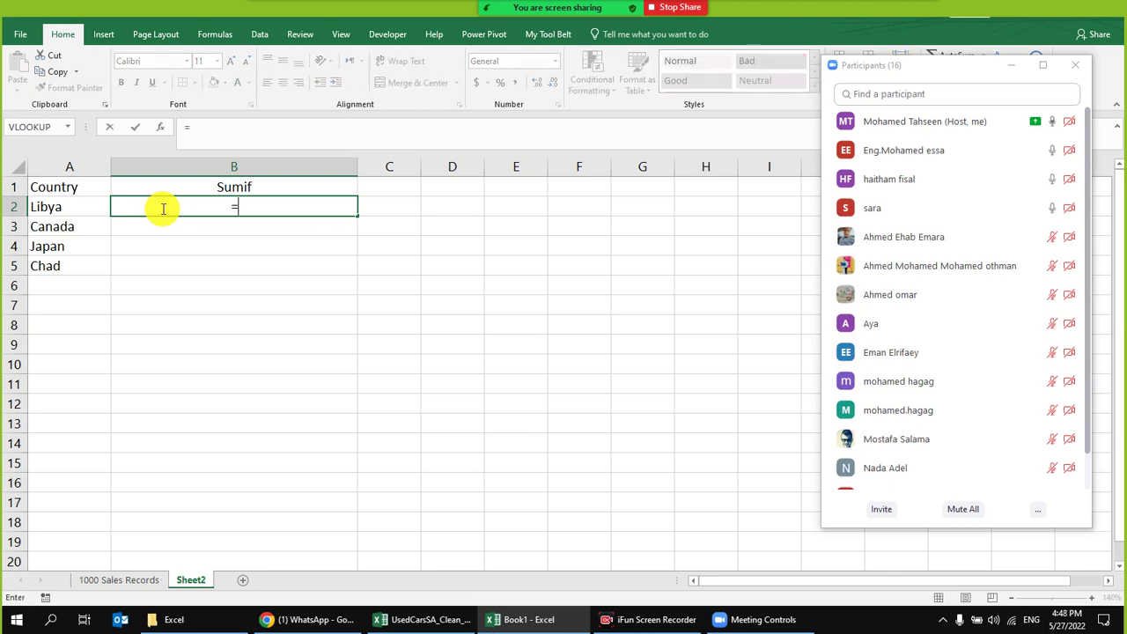
{"action": "type", "text": "sum"}
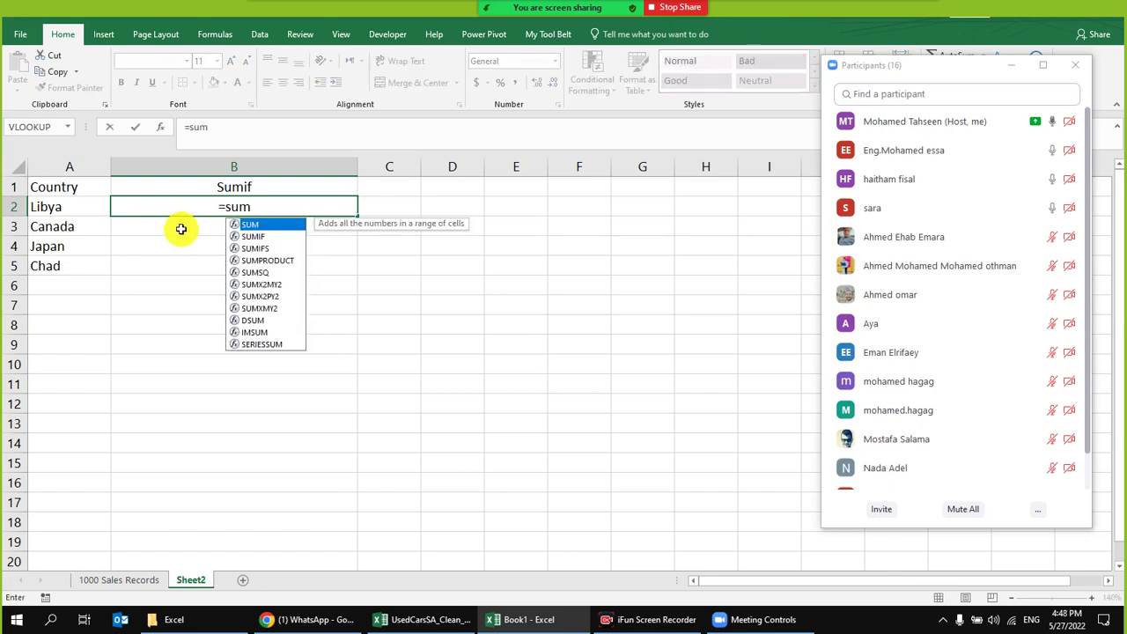
- Set the SUMIF range to '1000 Sales Records'!B:B, followed by a comma
{"action": "double_click", "coordinate": [258, 237]}
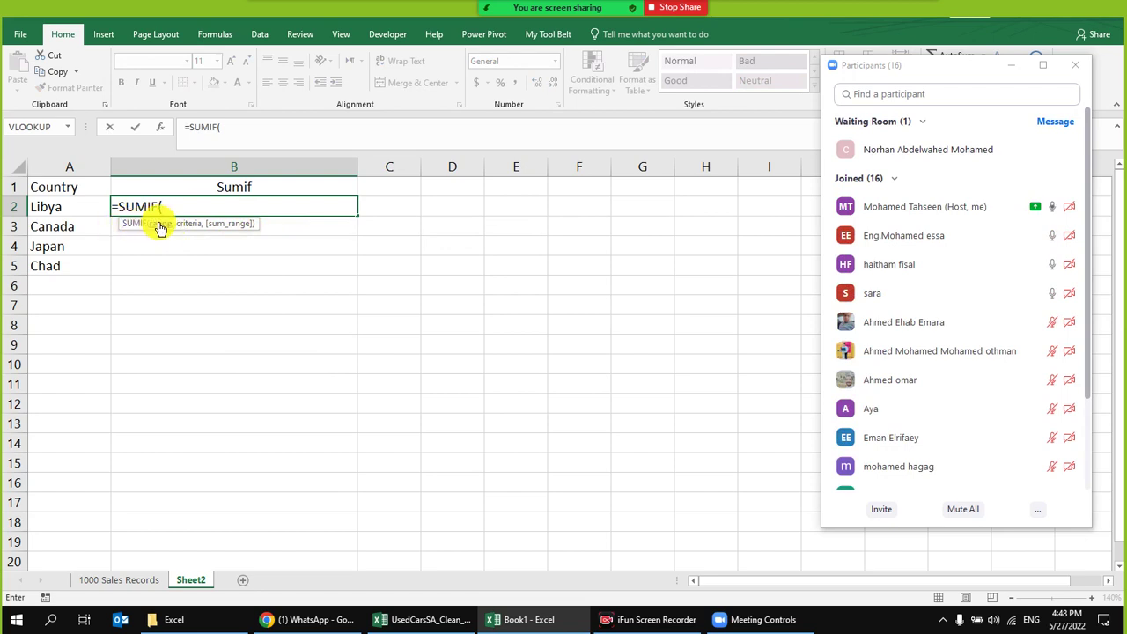
{"action": "left_click", "coordinate": [1059, 149]}
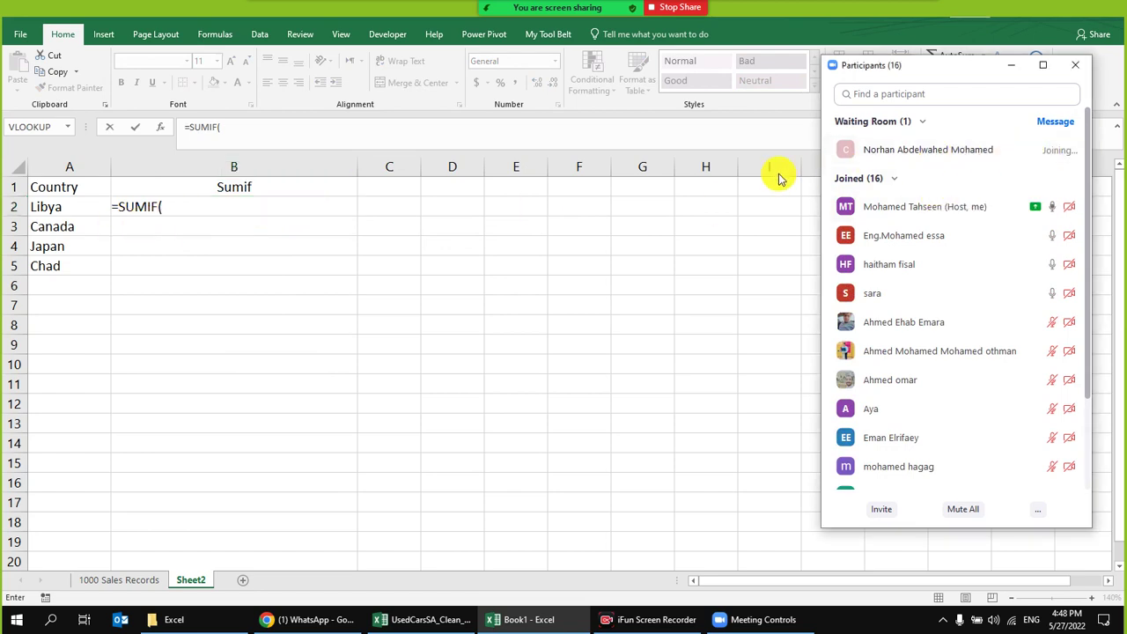
{"action": "left_click", "coordinate": [269, 208]}
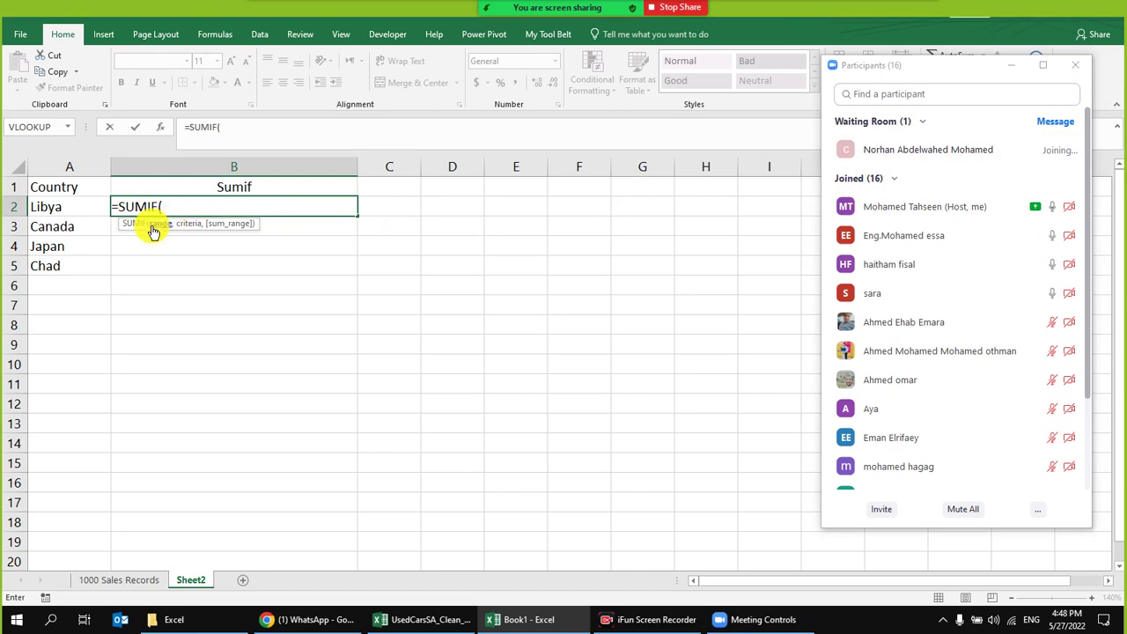
{"action": "left_click", "coordinate": [1012, 234]}
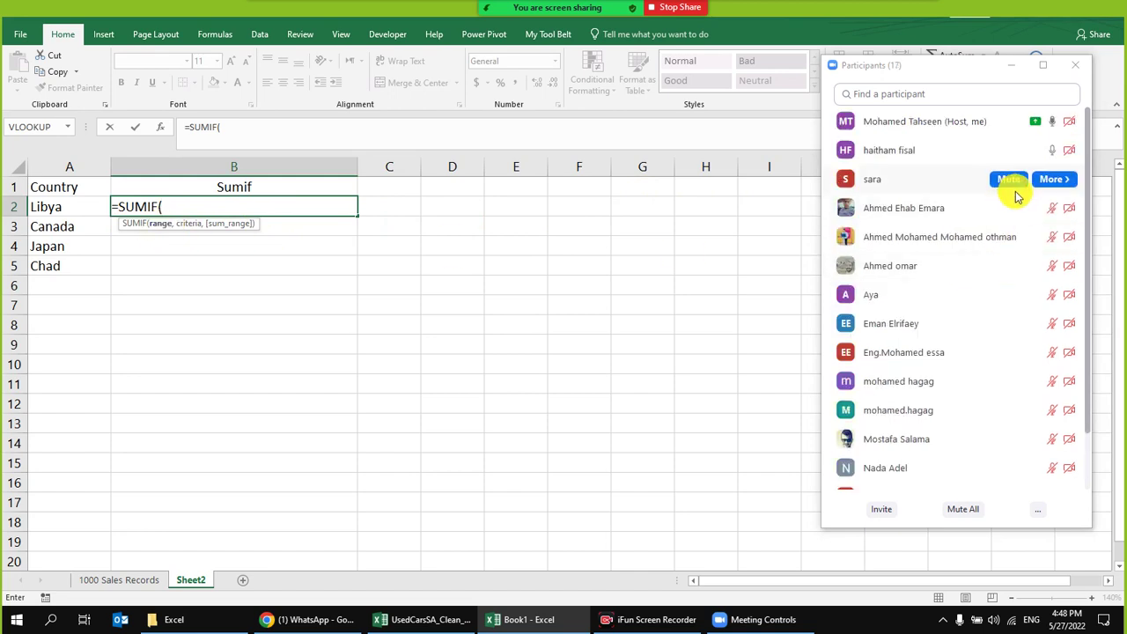
{"action": "left_click", "coordinate": [1012, 181]}
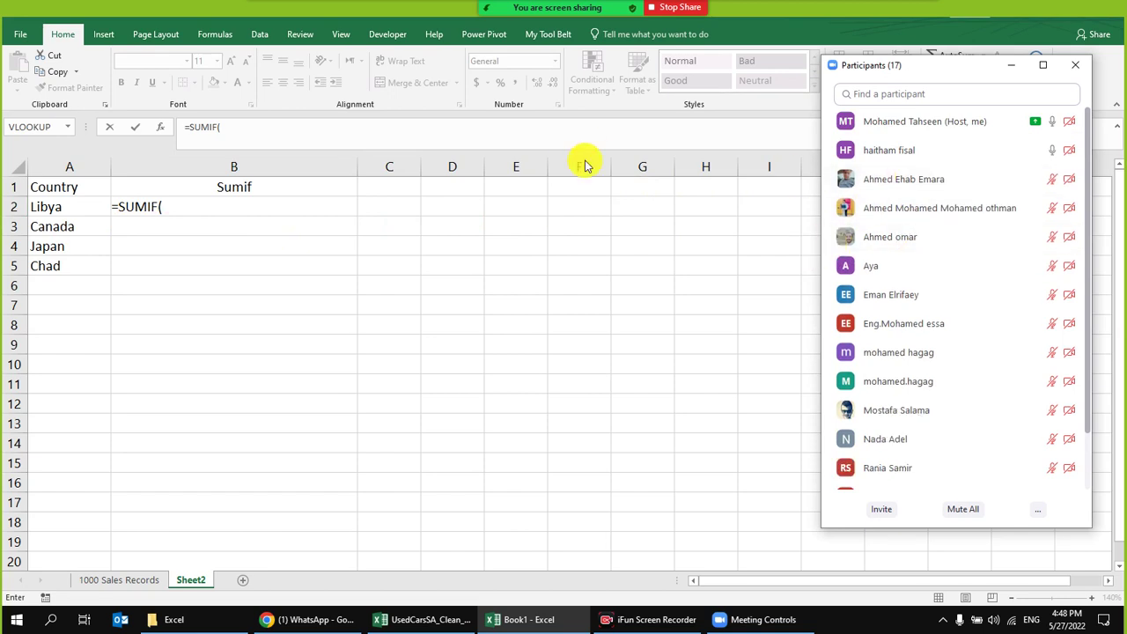
{"action": "left_click", "coordinate": [167, 206]}
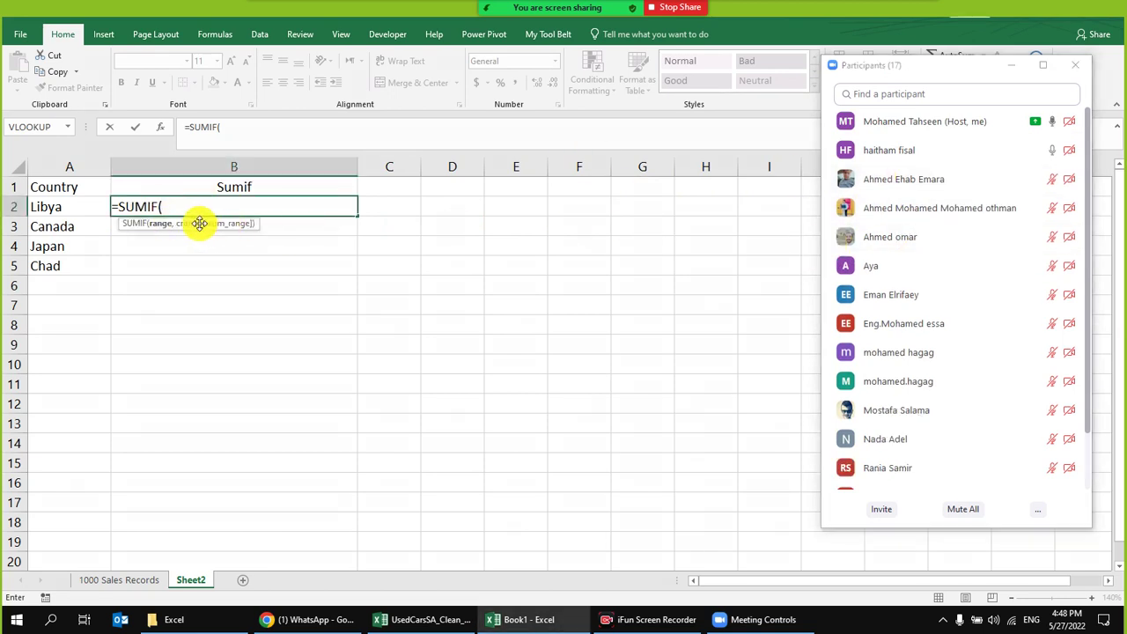
{"action": "left_click", "coordinate": [129, 581]}
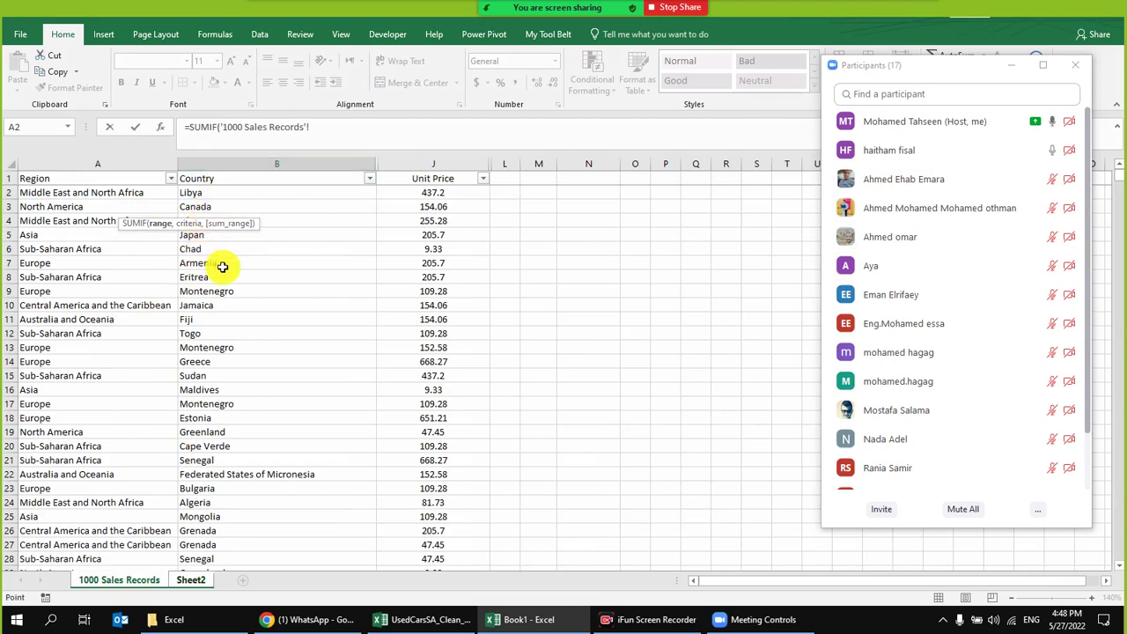
{"action": "left_click", "coordinate": [270, 164]}
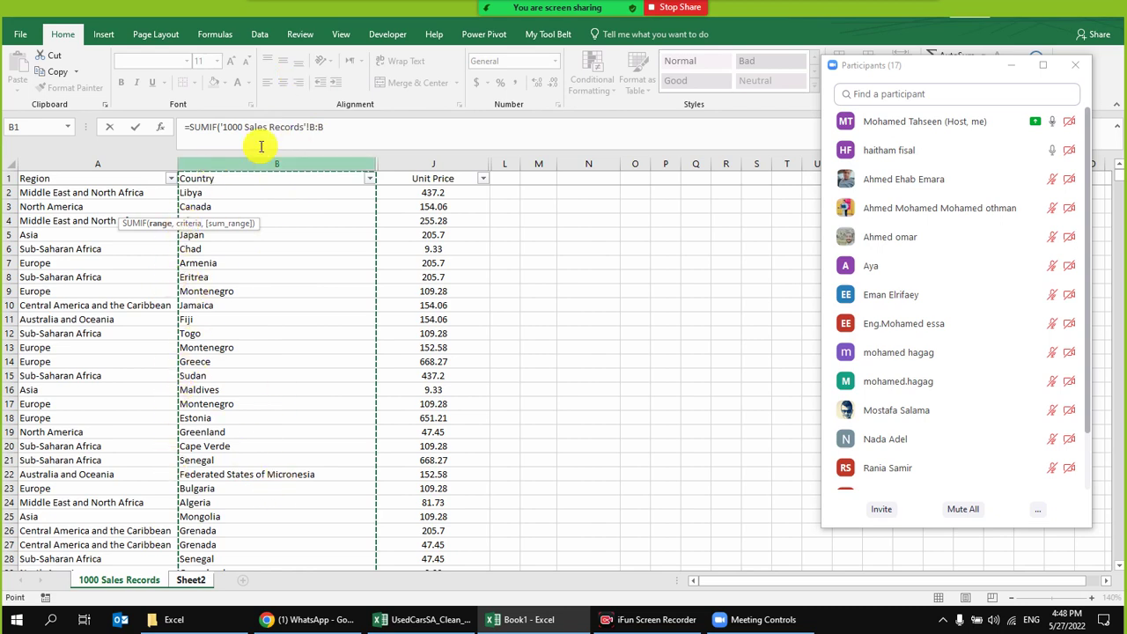
{"action": "left_click_drag", "start_coordinate": [171, 226], "coordinate": [397, 143]}
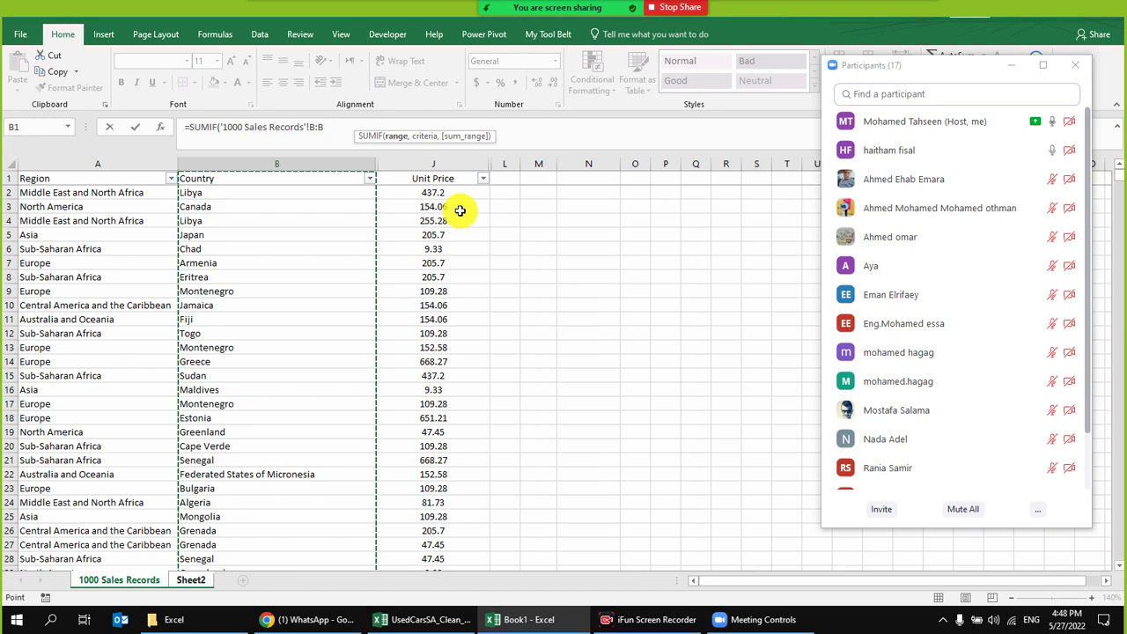
{"action": "type", "text": ","}
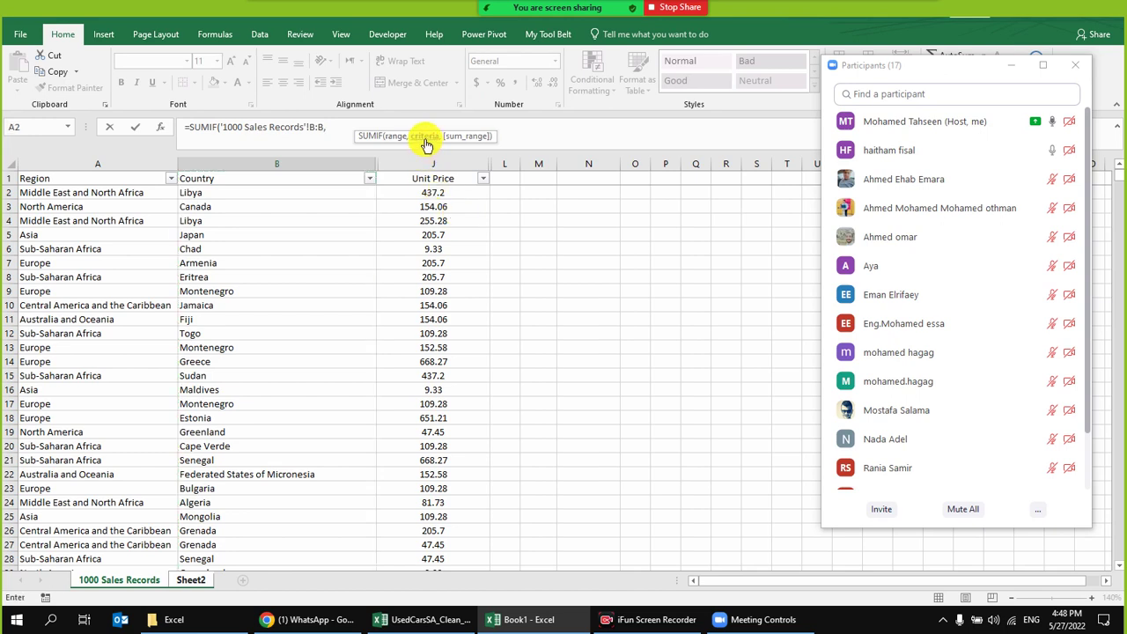
- Cancel the unfinished formula, widen column B further, and restart SUMIF in B2
{"action": "left_click", "coordinate": [191, 582]}
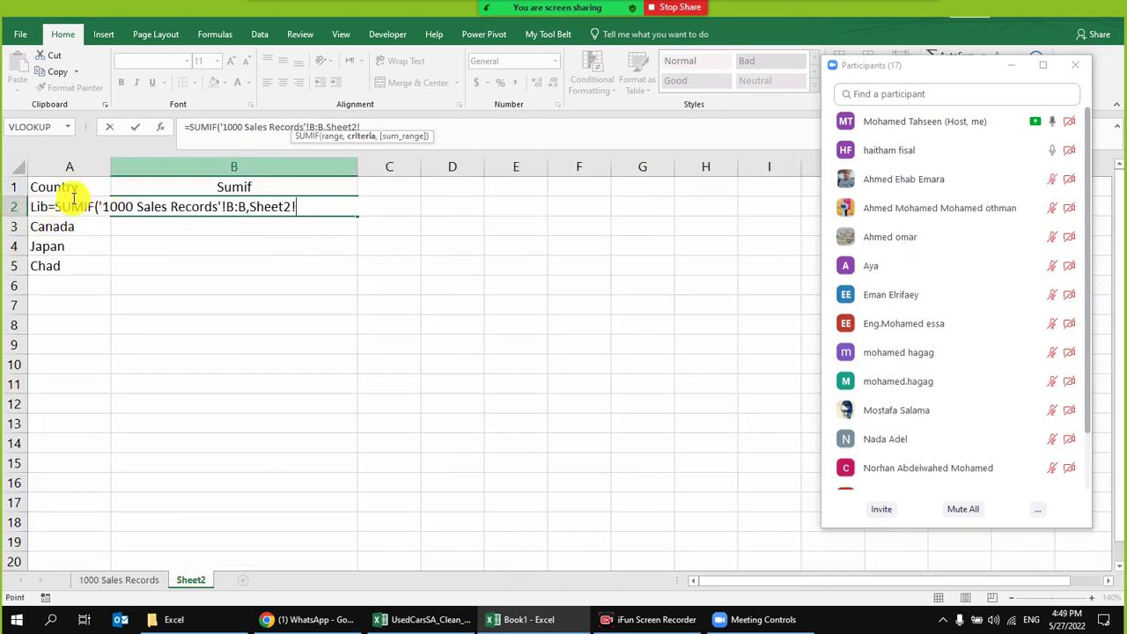
{"action": "key", "text": "Escape"}
{"action": "left_click_drag", "start_coordinate": [355, 167], "coordinate": [508, 173]}
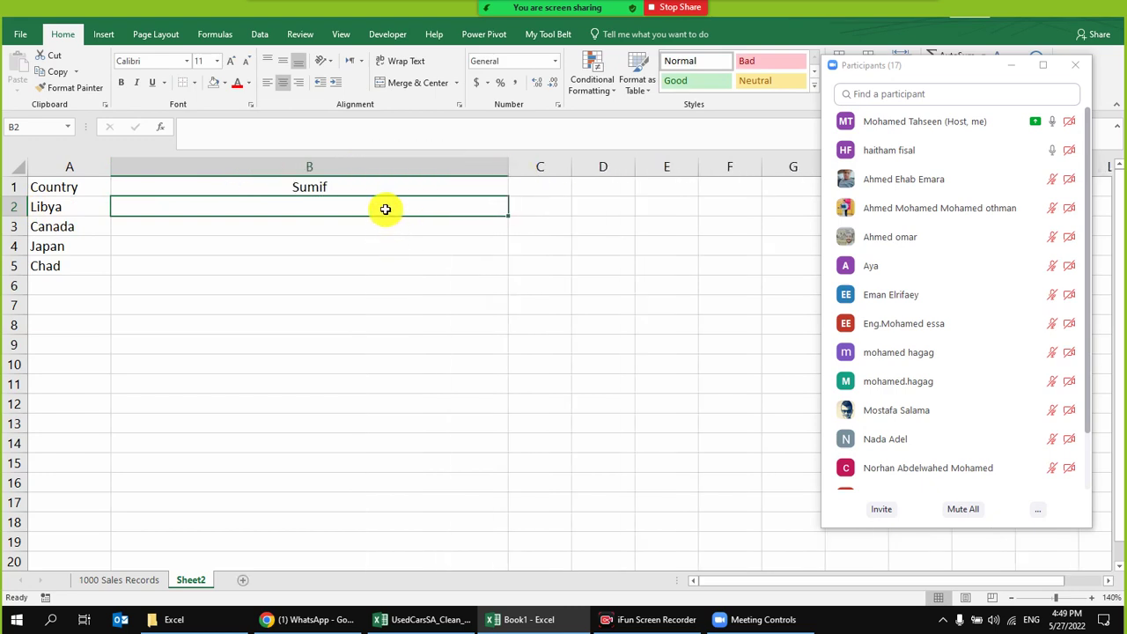
{"action": "type", "text": "=sumi"}
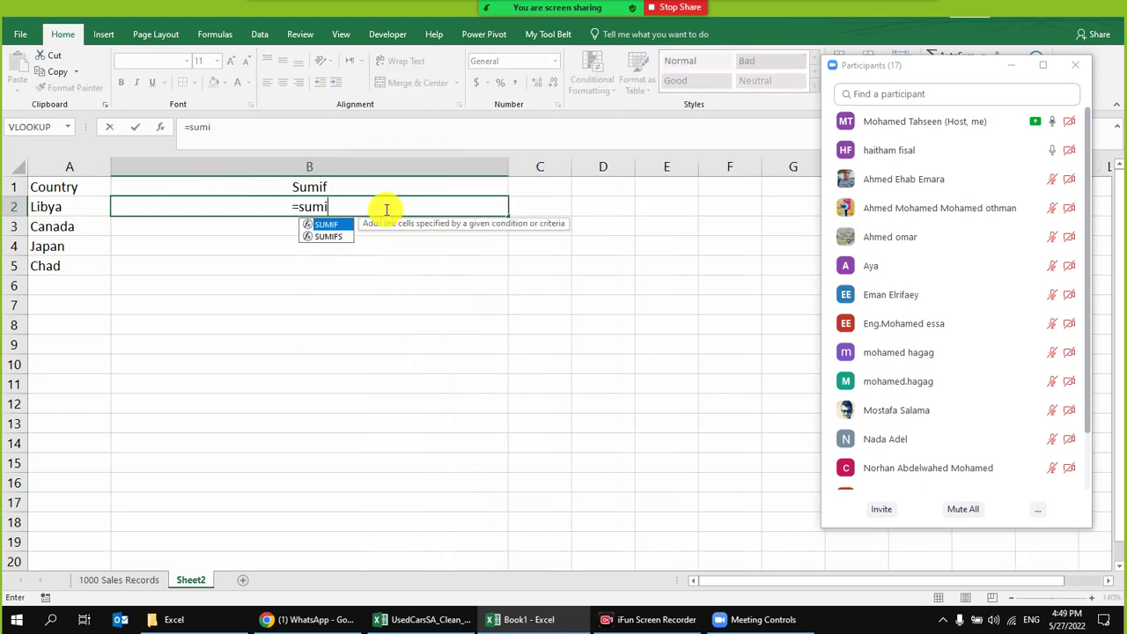
{"action": "key", "text": "Tab"}
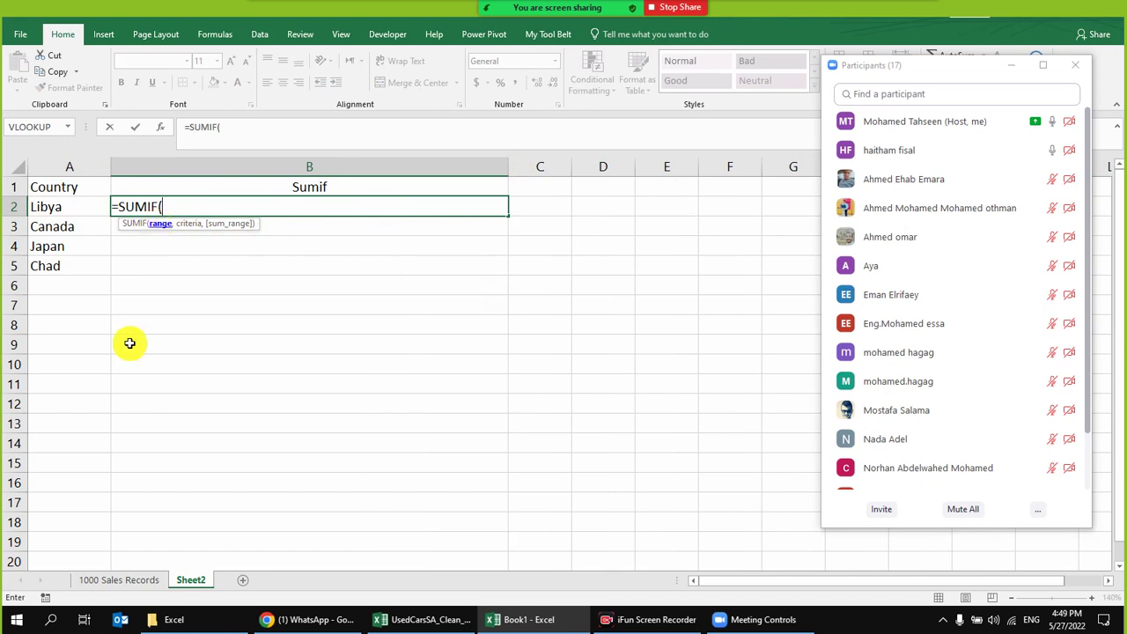
- Use the Country column B:B as range and Libya in Sheet2!A2 as criteria
{"action": "left_click", "coordinate": [159, 583]}
{"action": "left_click", "coordinate": [319, 163]}
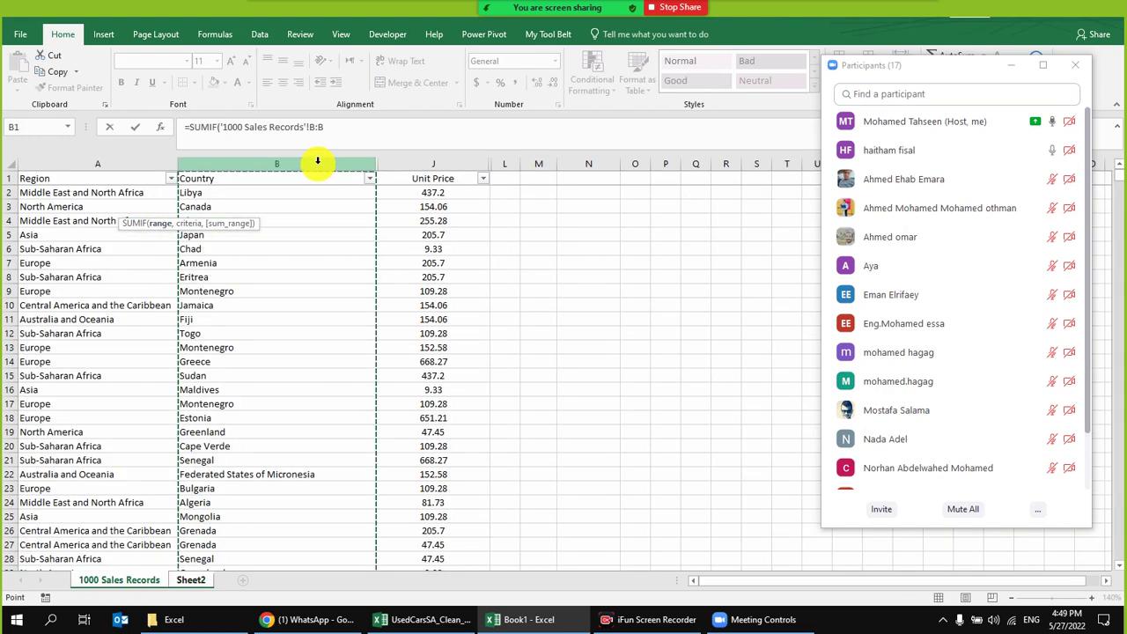
{"action": "left_click_drag", "start_coordinate": [219, 224], "coordinate": [466, 137]}
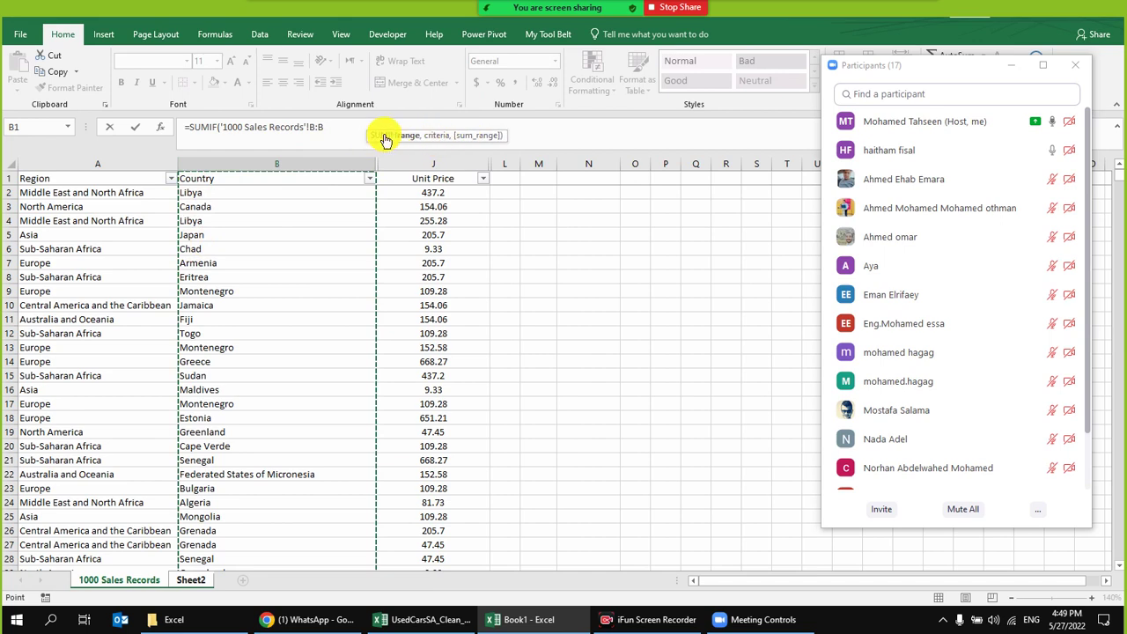
{"action": "type", "text": ","}
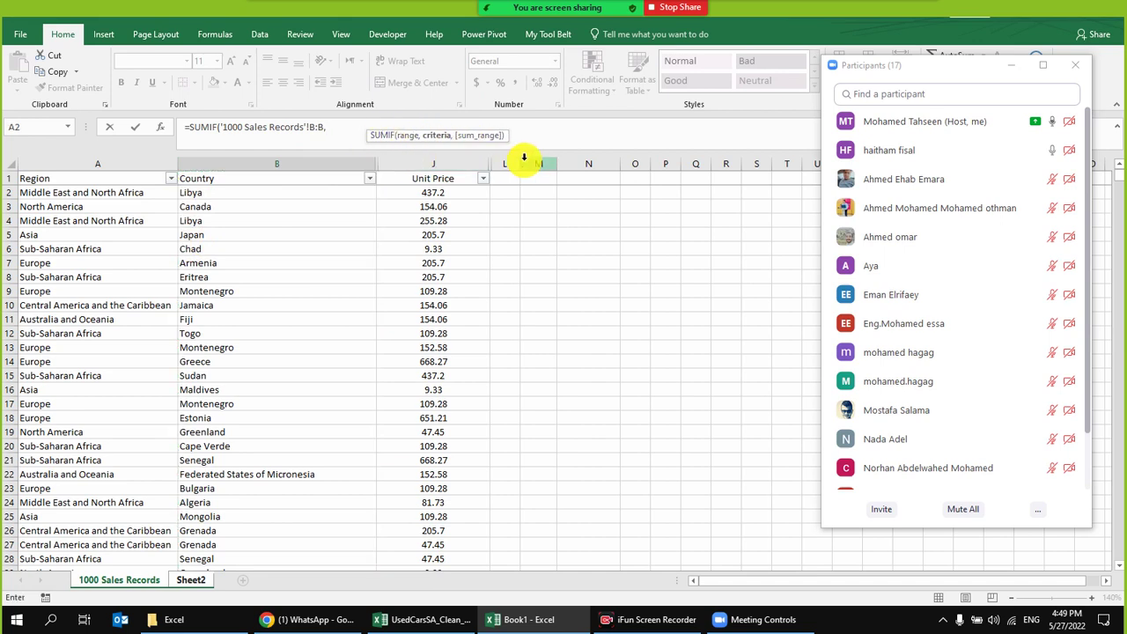
{"action": "left_click", "coordinate": [190, 580]}
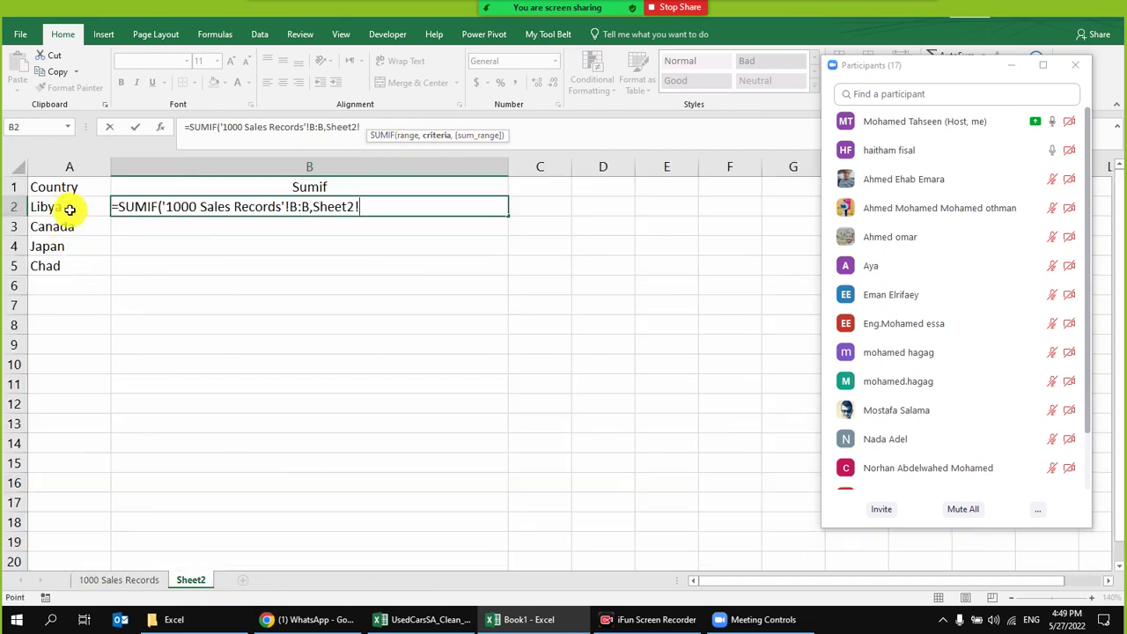
{"action": "left_click", "coordinate": [69, 206]}
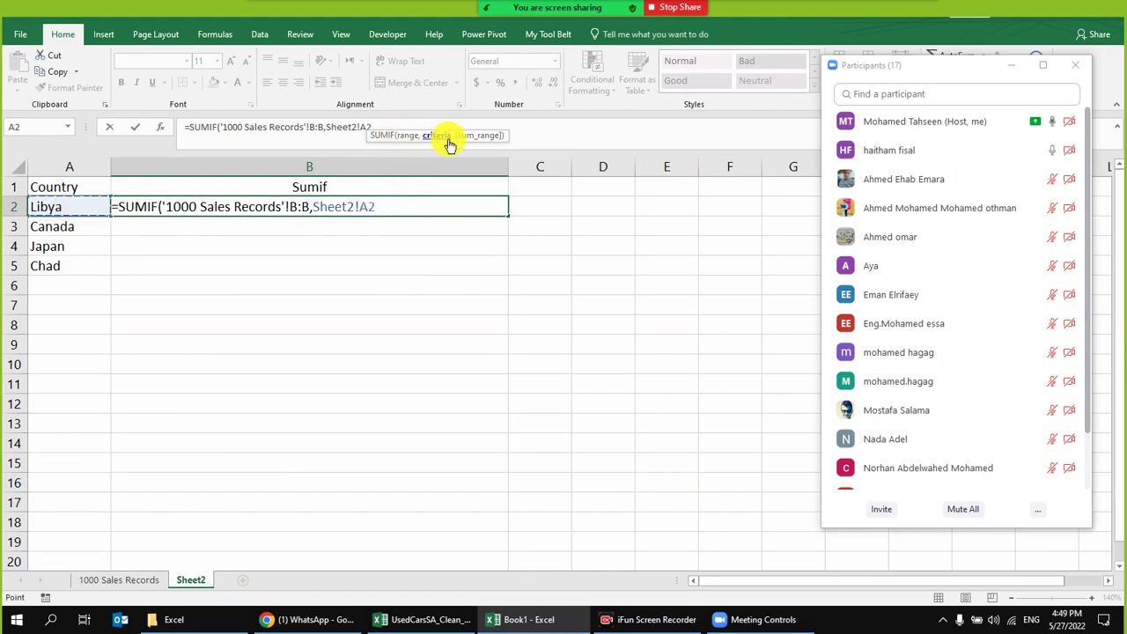
{"action": "type", "text": ","}
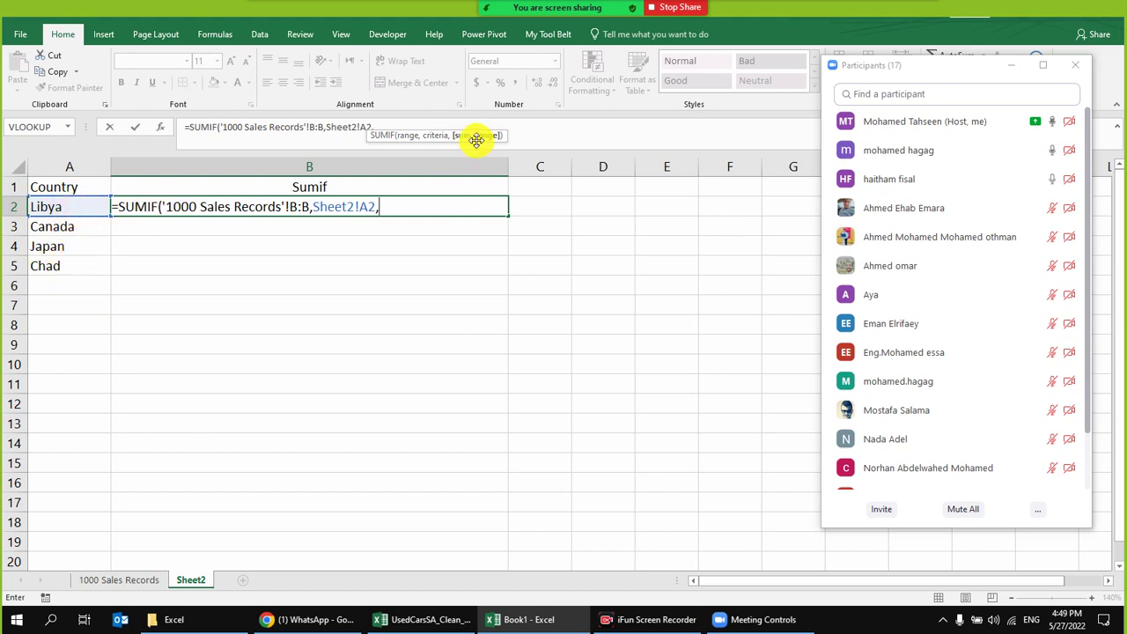
- Add Unit Price column J:J as the sum range and commit, giving 1354.97
{"action": "left_click", "coordinate": [133, 581]}
{"action": "left_click", "coordinate": [439, 160]}
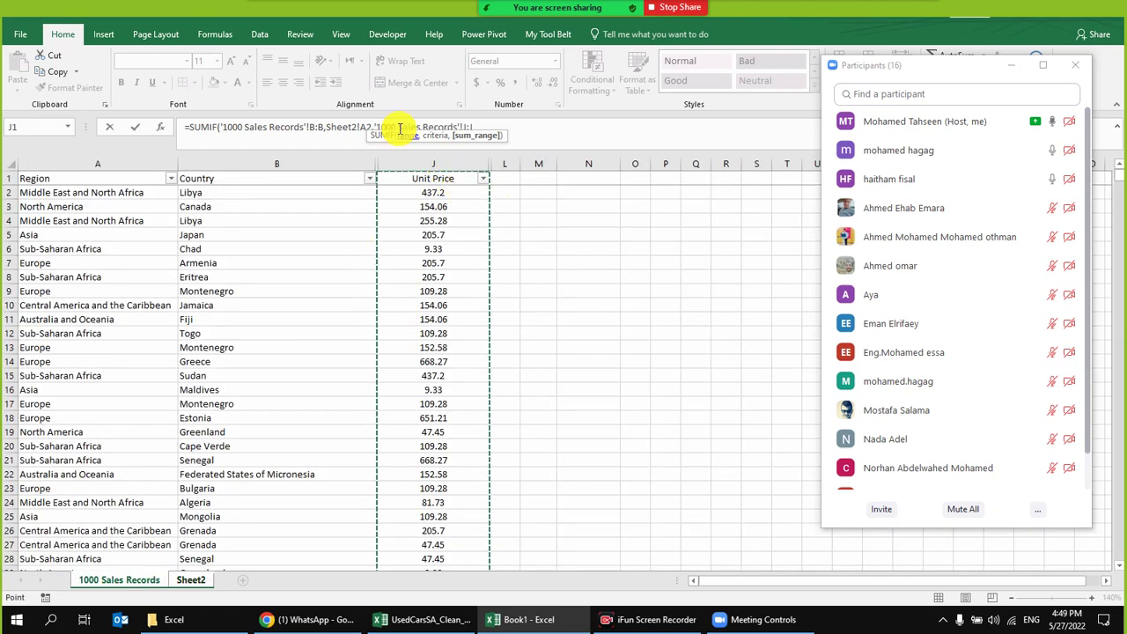
{"action": "type", "text": ")"}
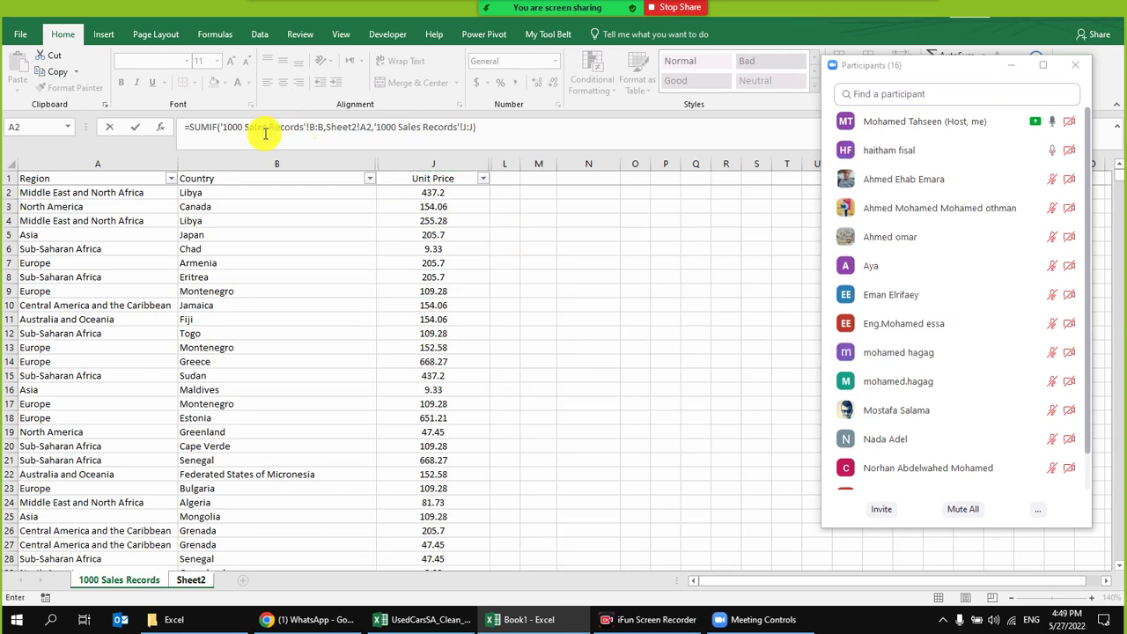
{"action": "key", "text": "Return"}
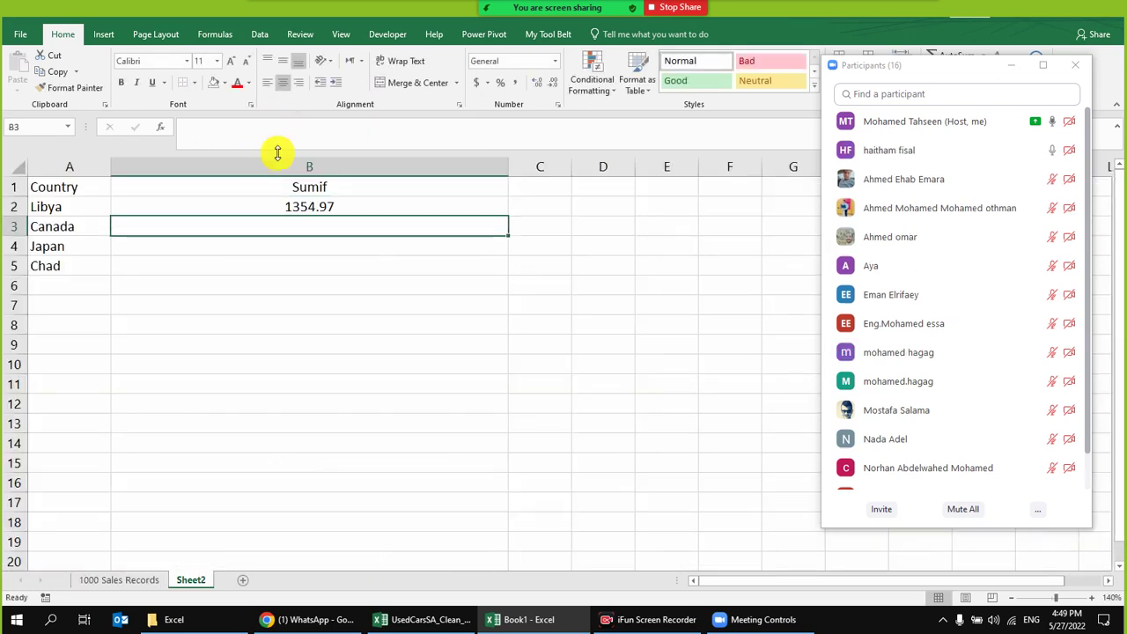
{"action": "left_click", "coordinate": [381, 201]}
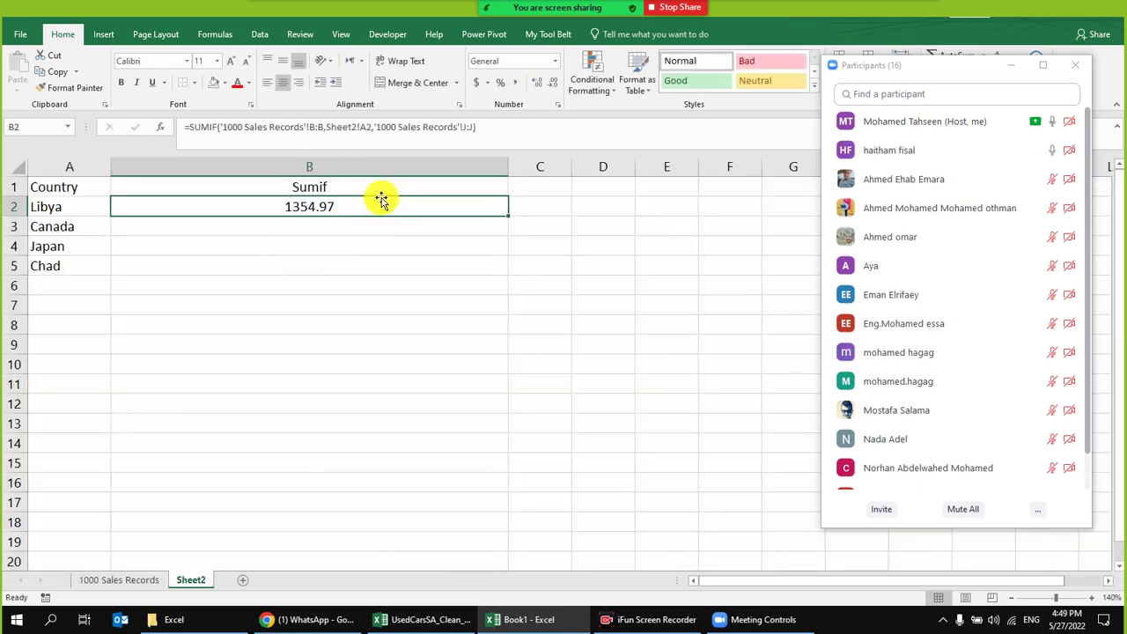
- Apply Comma Style to B2 and fill the SUMIF down to B5 for Canada, Japan, Chad
{"action": "left_click", "coordinate": [516, 82]}
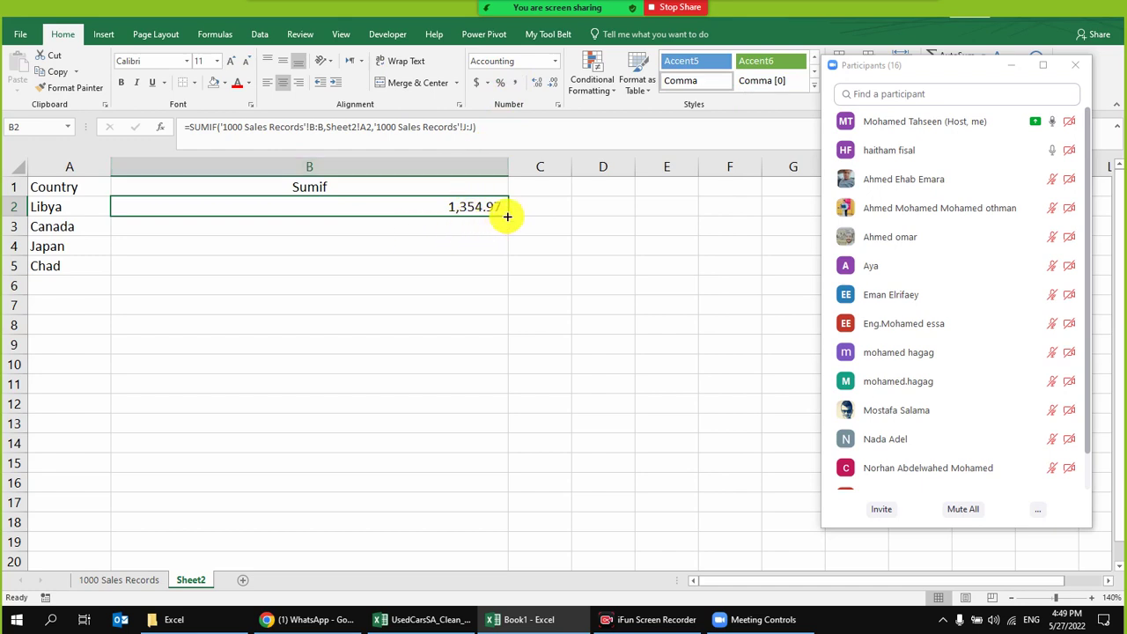
{"action": "left_click_drag", "start_coordinate": [509, 215], "coordinate": [506, 271]}
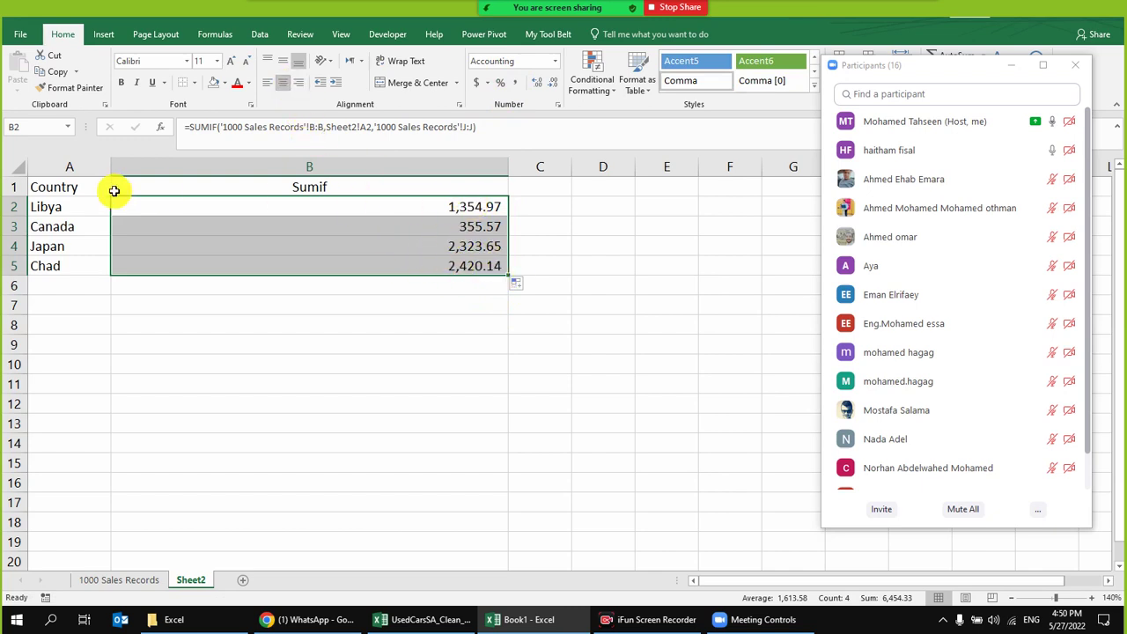
{"action": "left_click", "coordinate": [83, 206]}
{"action": "left_click", "coordinate": [114, 579]}
- Filter Country to Libya and compare its unit-price sum with Sheet2's B2 total
{"action": "left_click", "coordinate": [239, 220]}
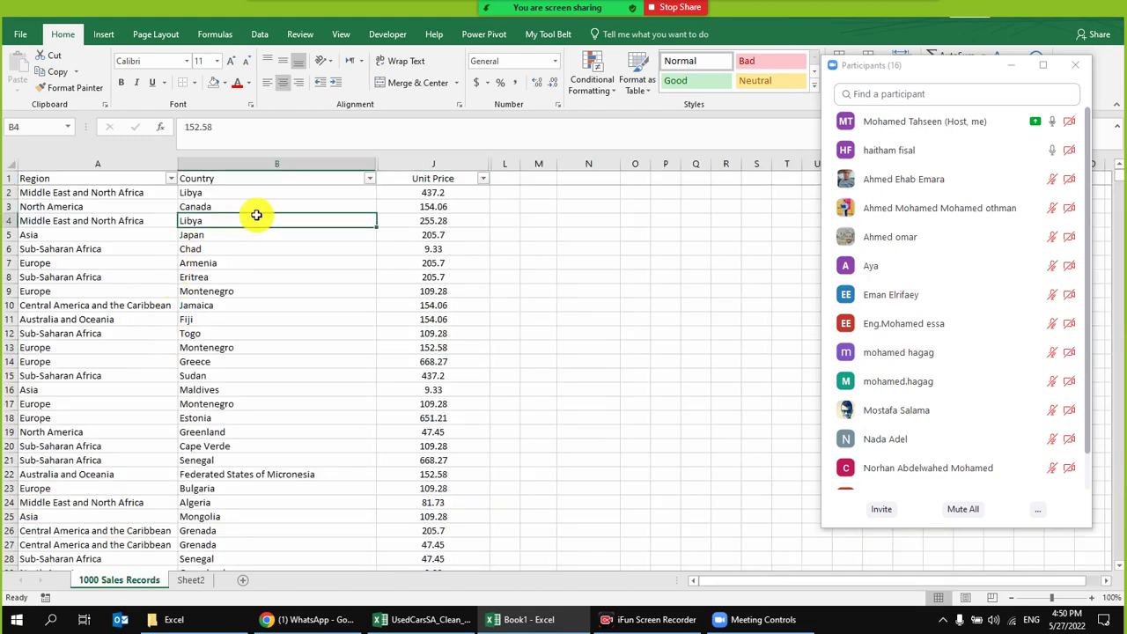
{"action": "left_click", "coordinate": [370, 178]}
{"action": "type", "text": "lib"}
{"action": "left_click", "coordinate": [425, 338]}
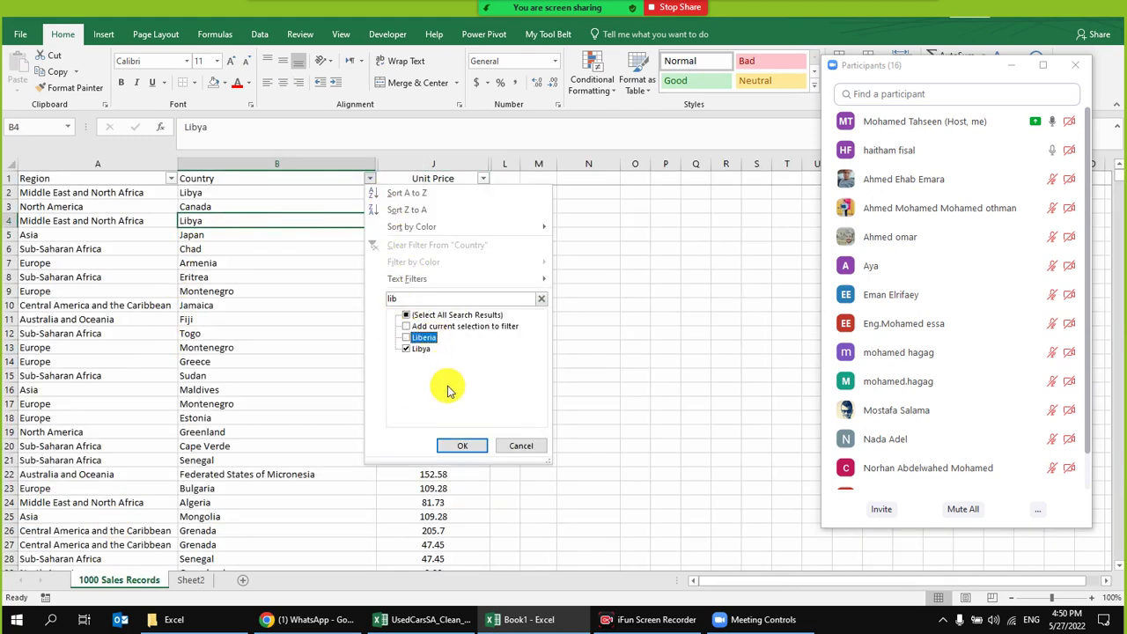
{"action": "left_click", "coordinate": [462, 445]}
{"action": "left_click_drag", "start_coordinate": [455, 192], "coordinate": [461, 266]}
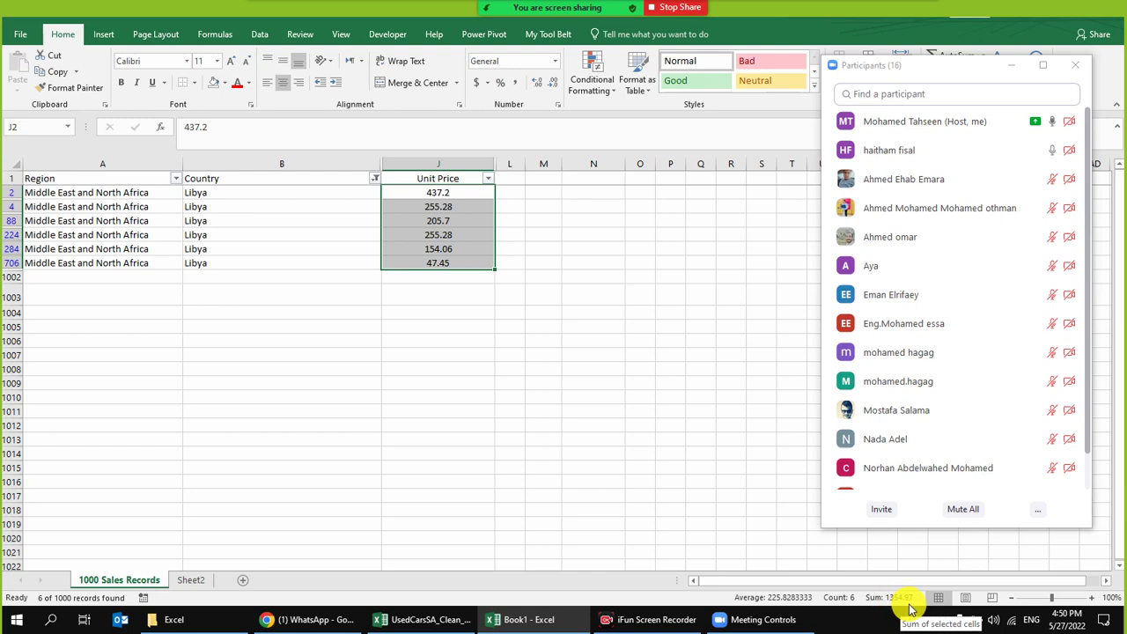
{"action": "left_click", "coordinate": [196, 580]}
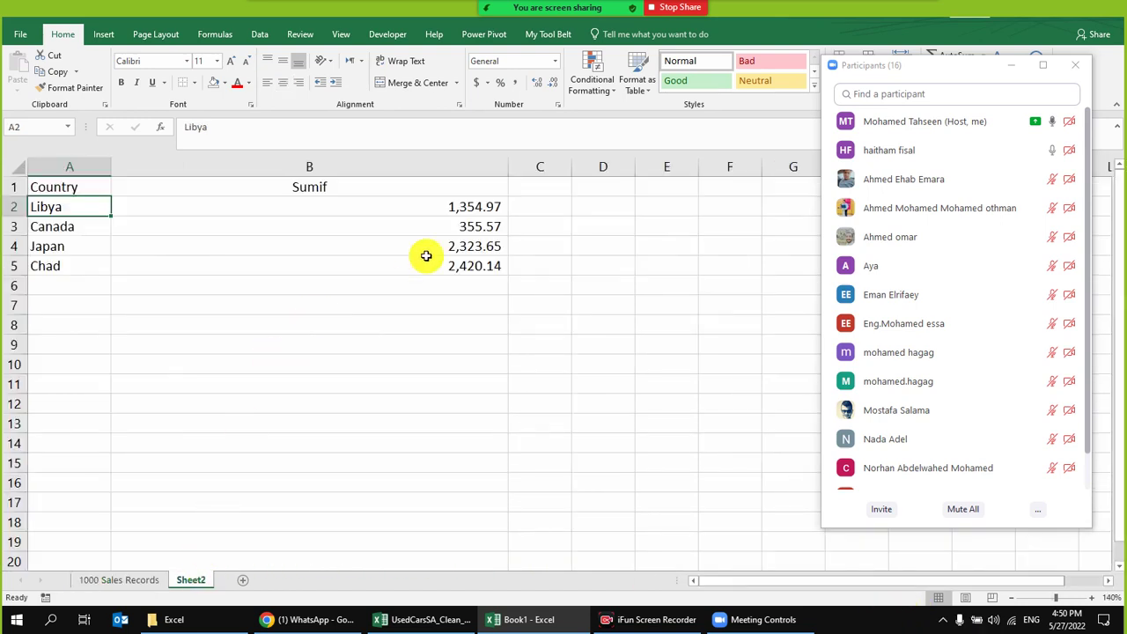
{"action": "left_click", "coordinate": [471, 208]}
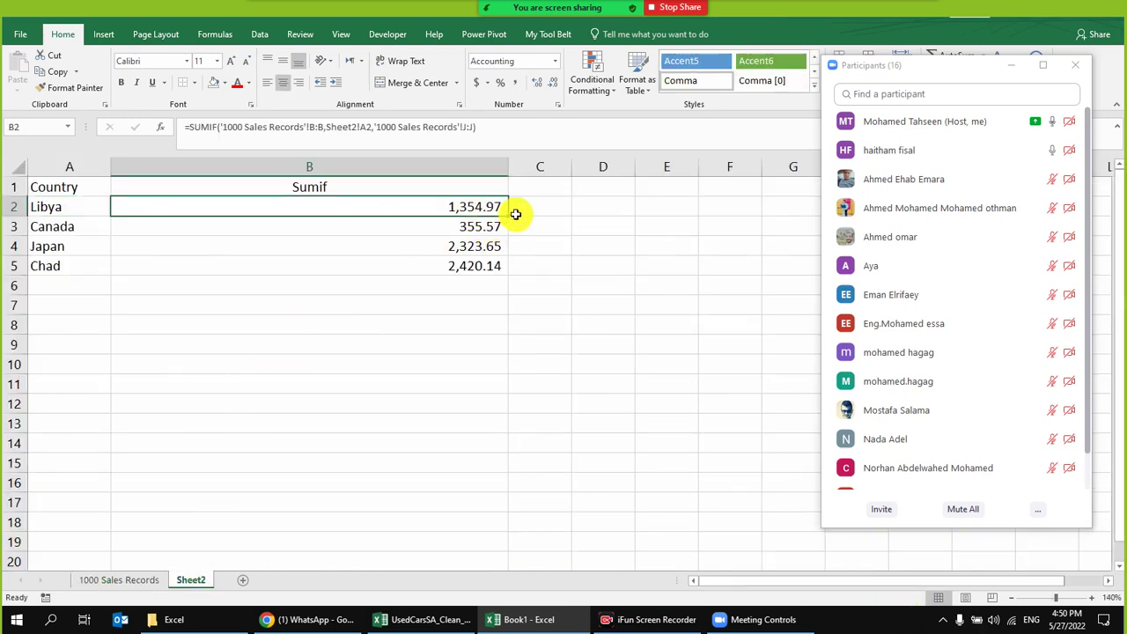
{"action": "left_click", "coordinate": [99, 582]}
{"action": "left_click", "coordinate": [198, 581]}
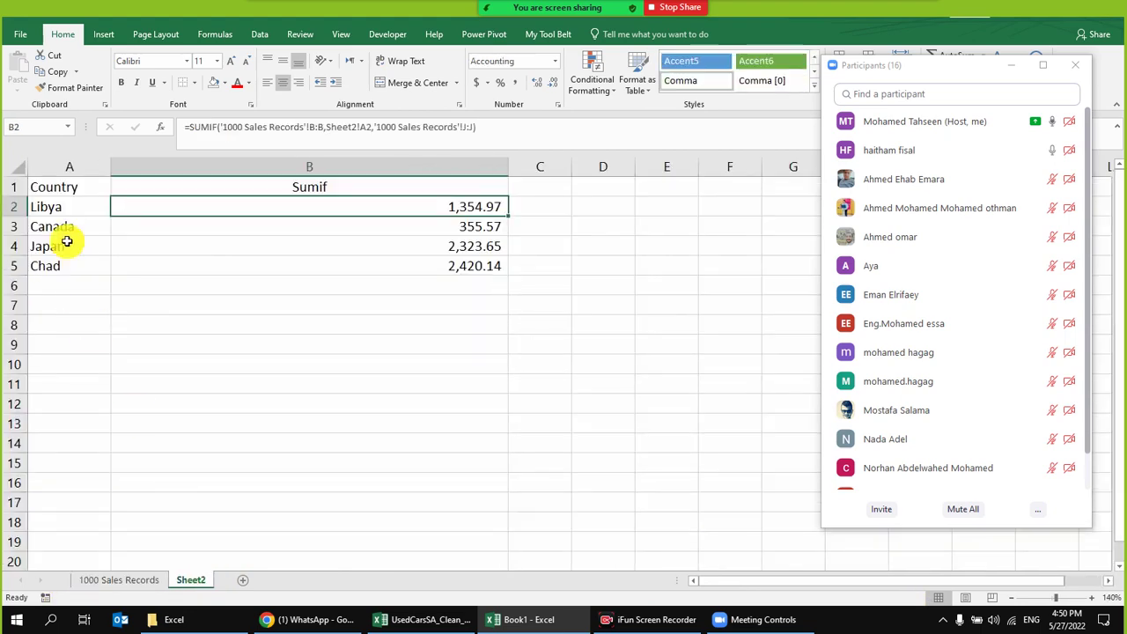
- Filter Country to Canada and compare its unit-price sum with B3's 355.57
{"action": "left_click", "coordinate": [120, 581]}
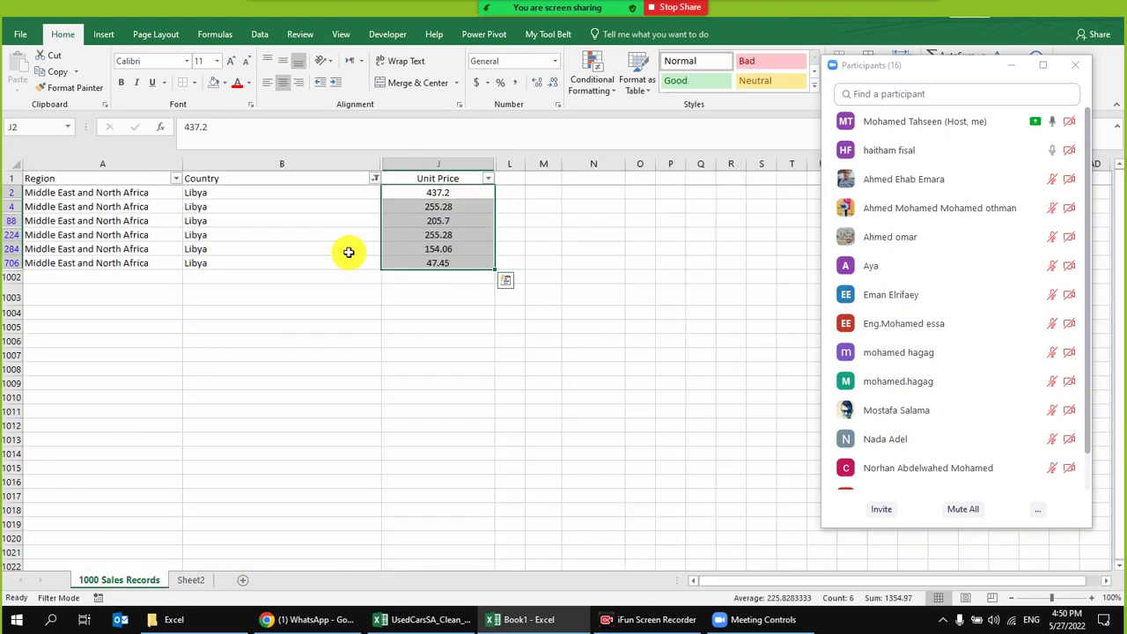
{"action": "left_click", "coordinate": [376, 179]}
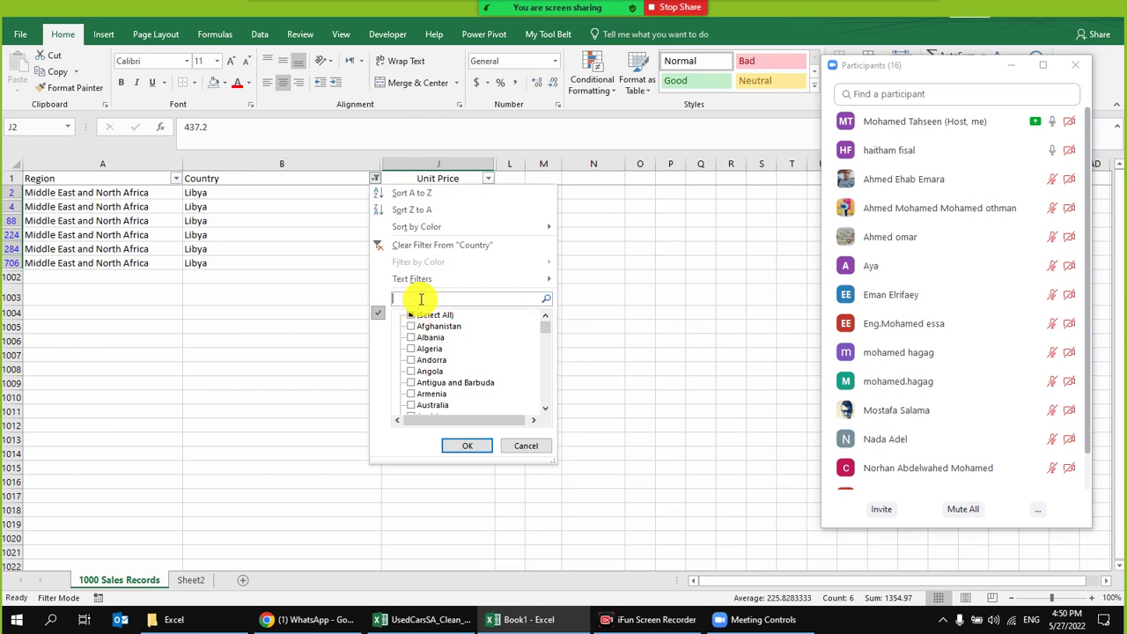
{"action": "type", "text": "can"}
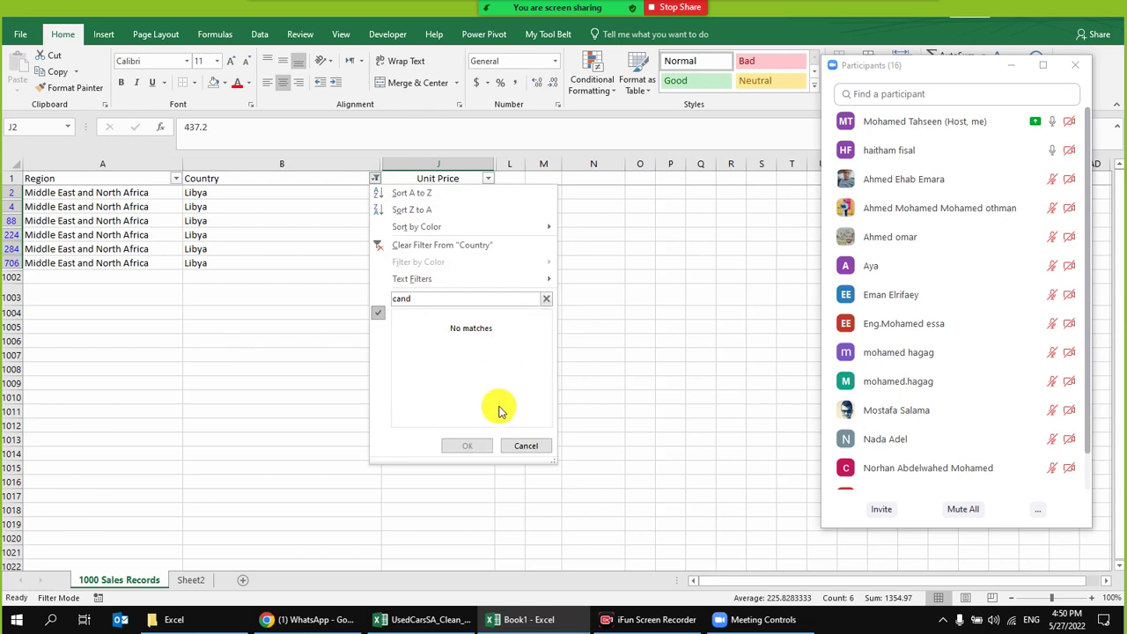
{"action": "key", "text": "BackSpace"}
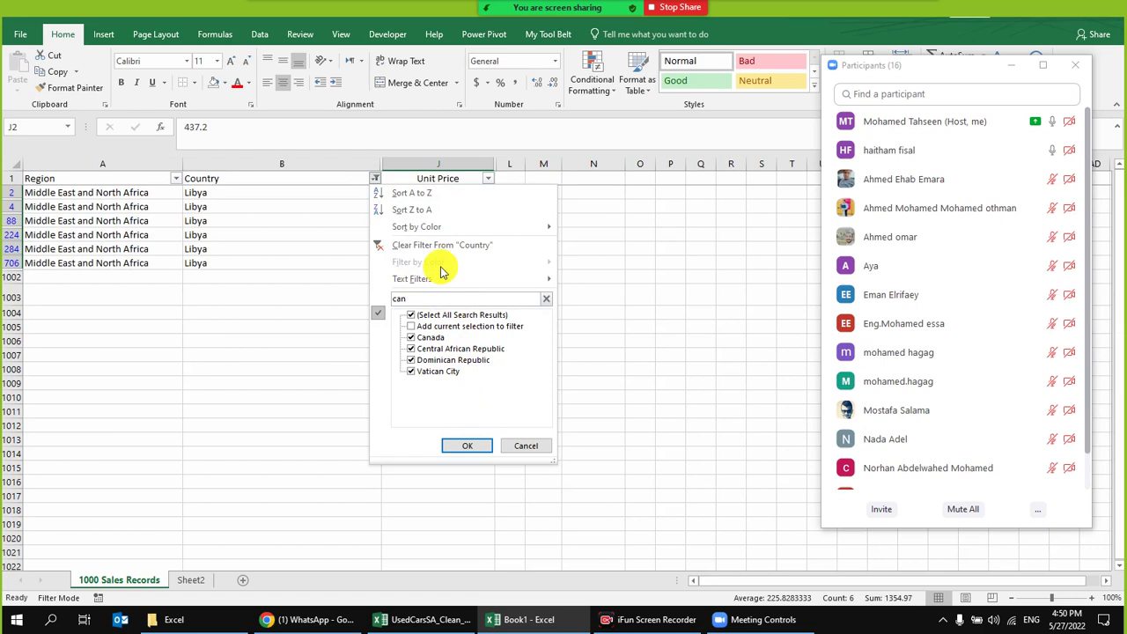
{"action": "left_click", "coordinate": [430, 338]}
{"action": "left_click", "coordinate": [468, 446]}
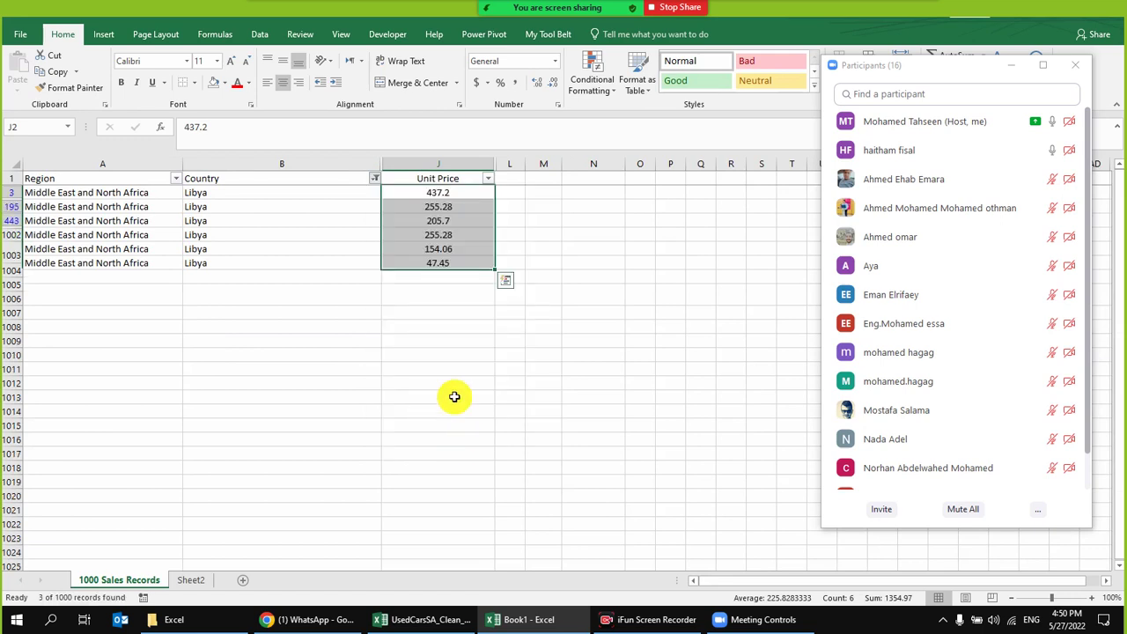
{"action": "left_click", "coordinate": [443, 192]}
{"action": "left_click_drag", "start_coordinate": [444, 192], "coordinate": [438, 220]}
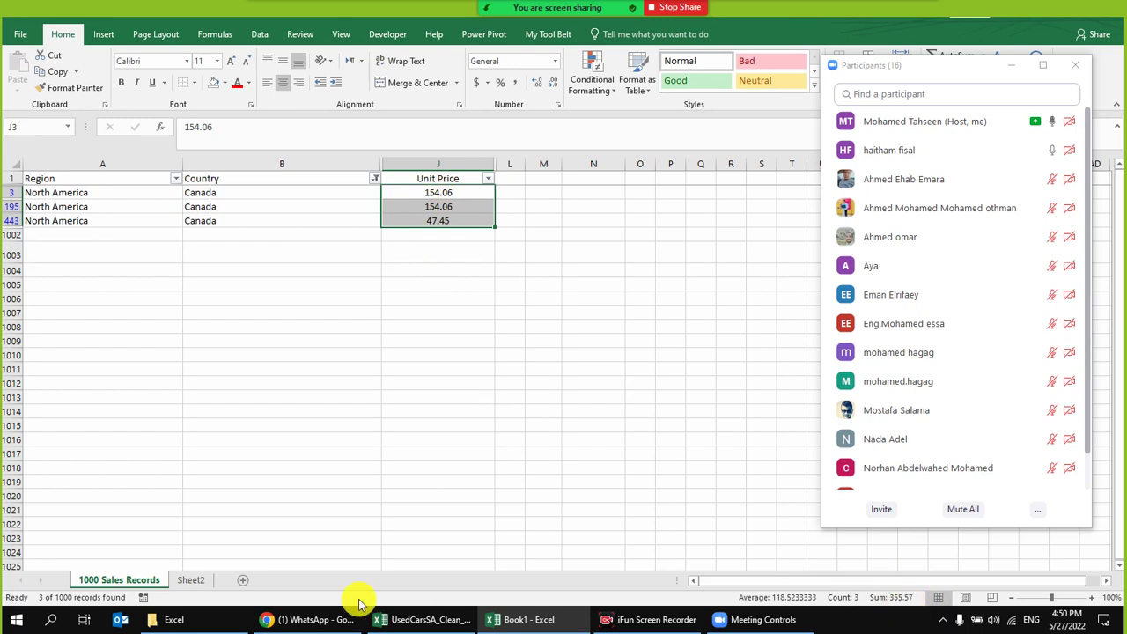
{"action": "left_click", "coordinate": [190, 580]}
{"action": "left_click", "coordinate": [462, 231]}
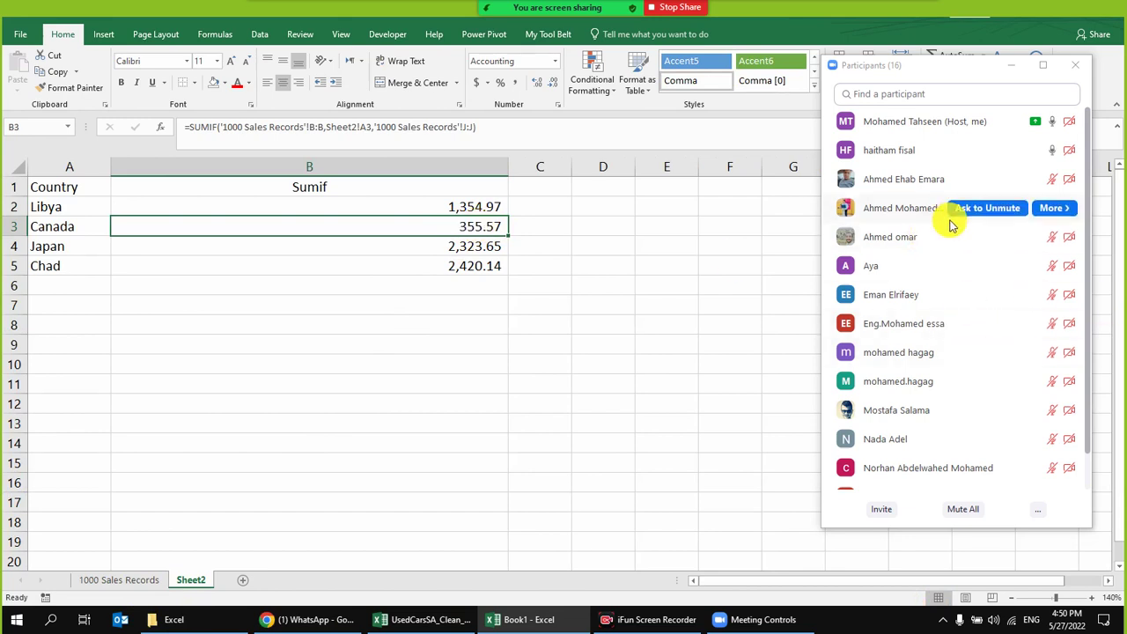
{"action": "mouse_move", "coordinate": [945, 236]}
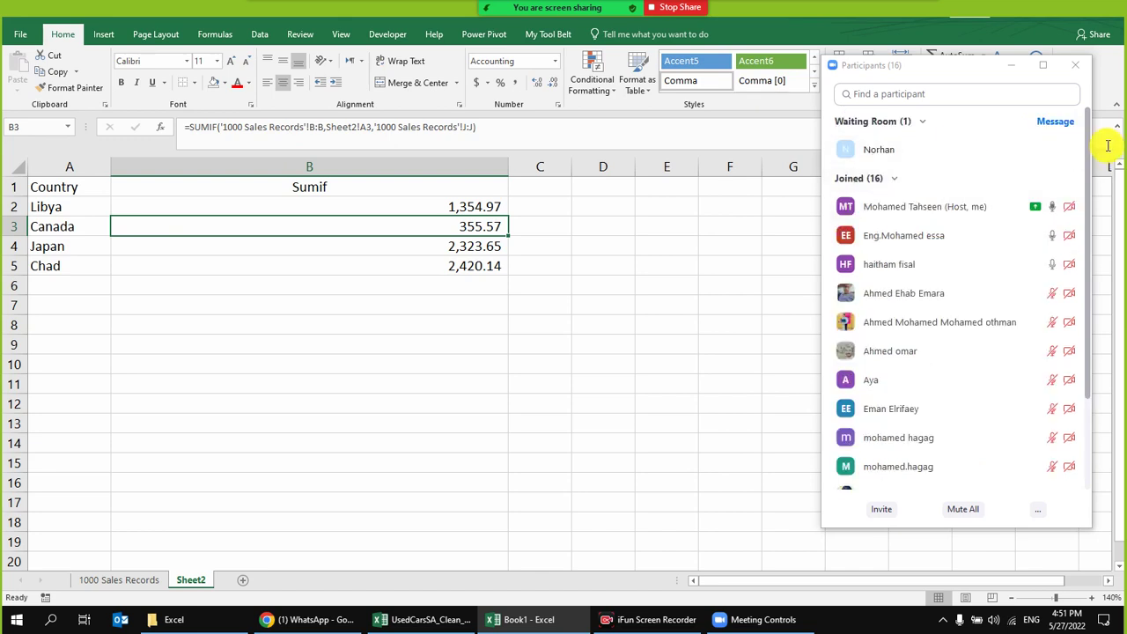
{"action": "left_click", "coordinate": [1057, 149]}
{"action": "mouse_move", "coordinate": [480, 10]}
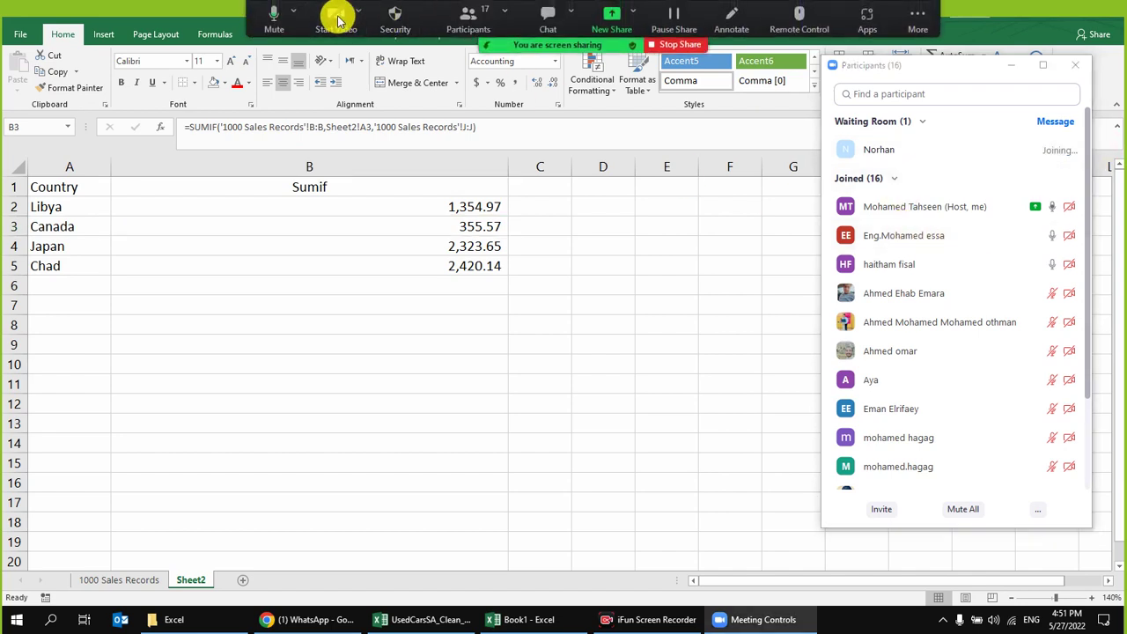
{"action": "left_click", "coordinate": [339, 19]}
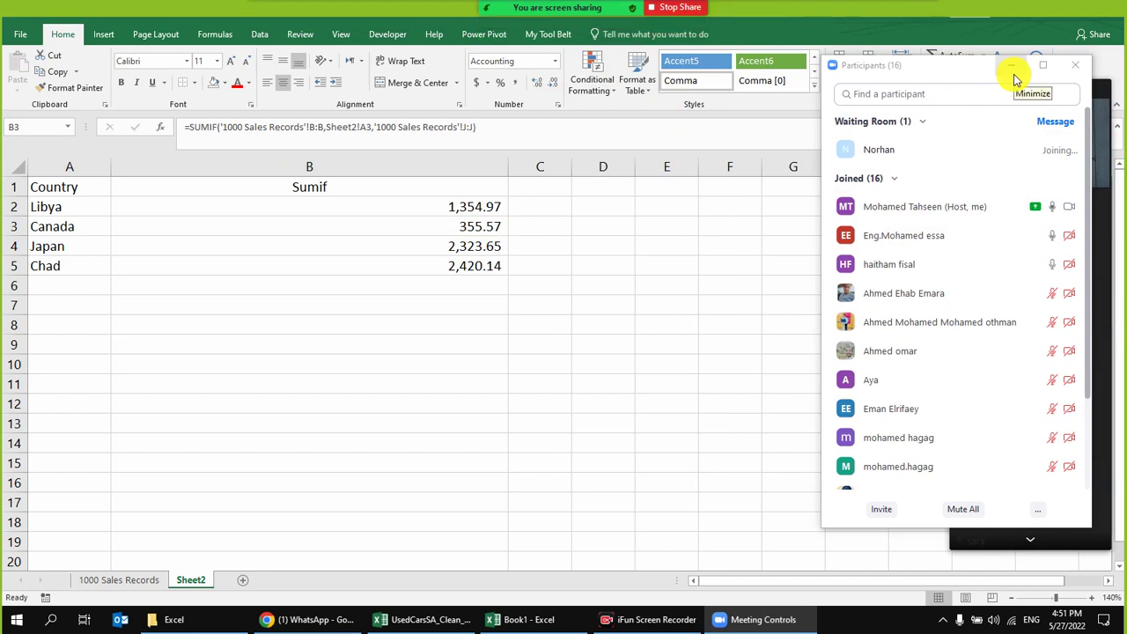
{"action": "left_click", "coordinate": [1014, 75]}
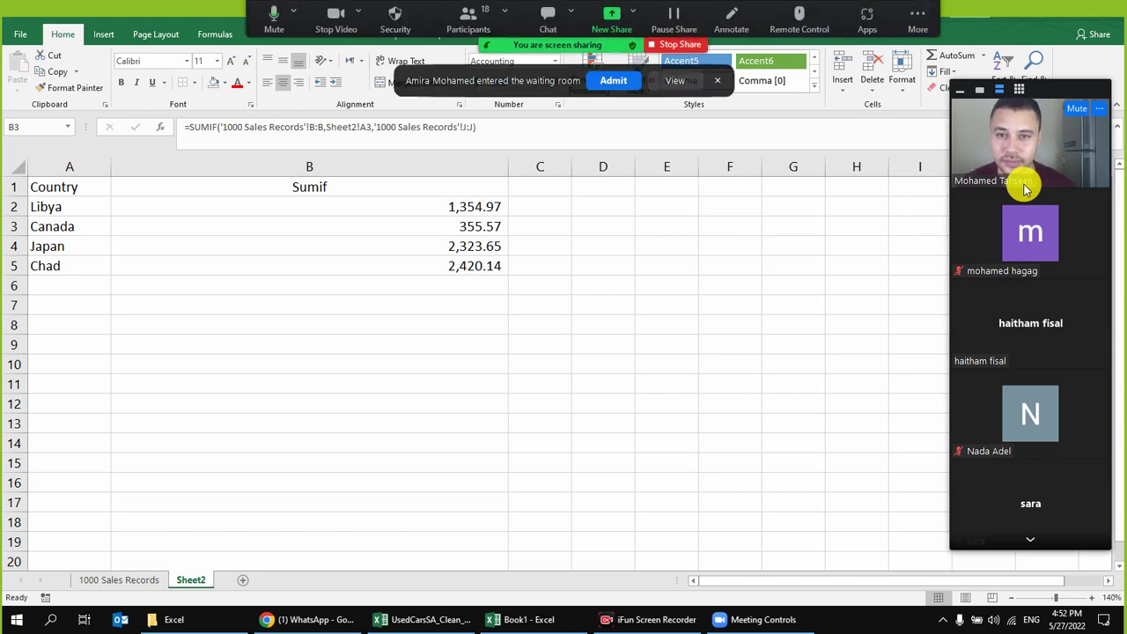
{"action": "left_click", "coordinate": [619, 79]}
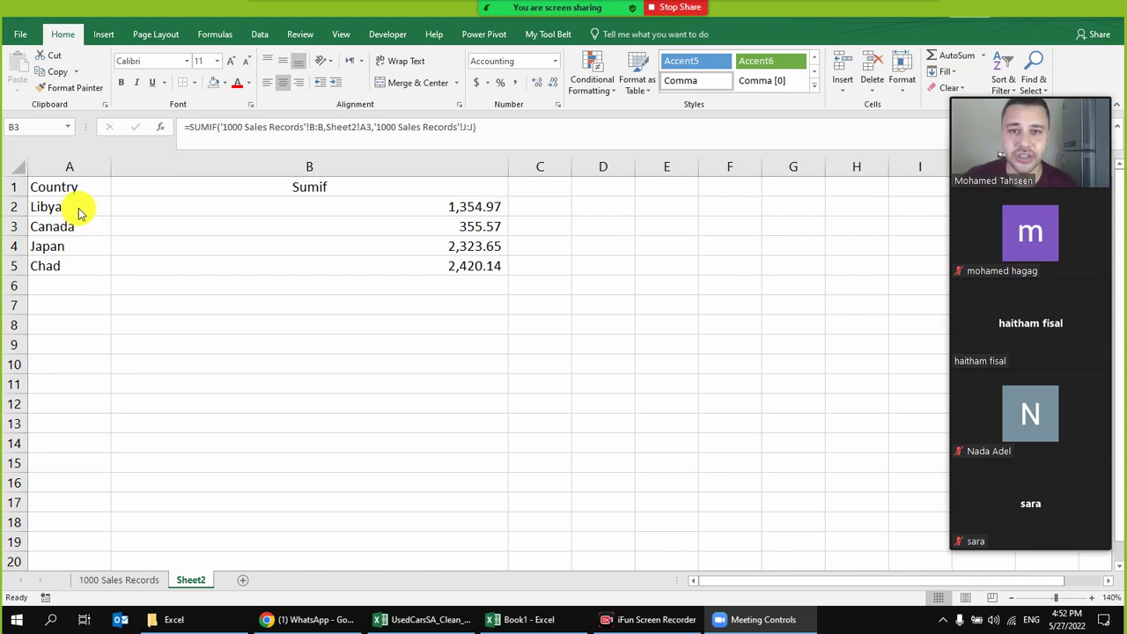
{"action": "left_click", "coordinate": [144, 581]}
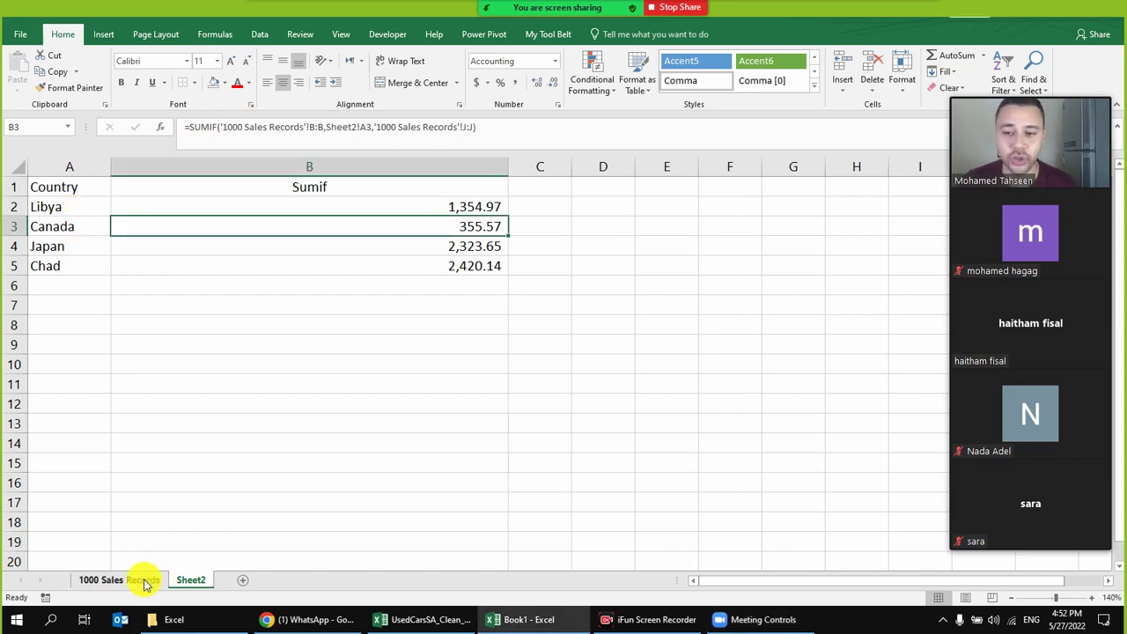
- Clear the Canada filter on 1000 Sales Records so all rows show again
{"action": "left_click", "coordinate": [145, 581]}
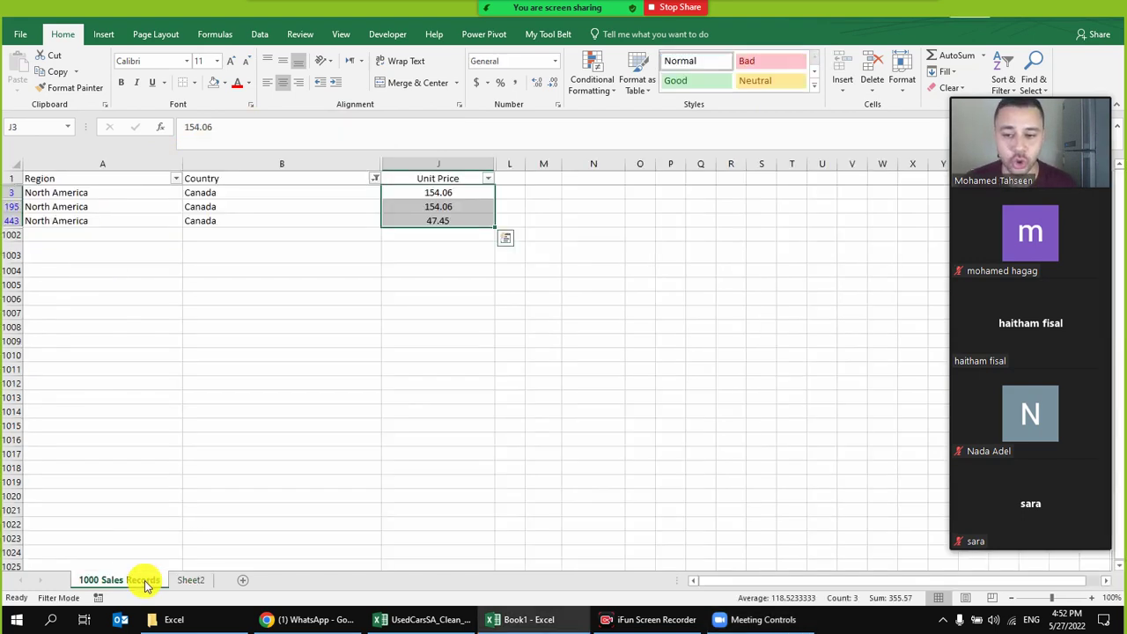
{"action": "left_click", "coordinate": [261, 35]}
{"action": "left_click", "coordinate": [487, 55]}
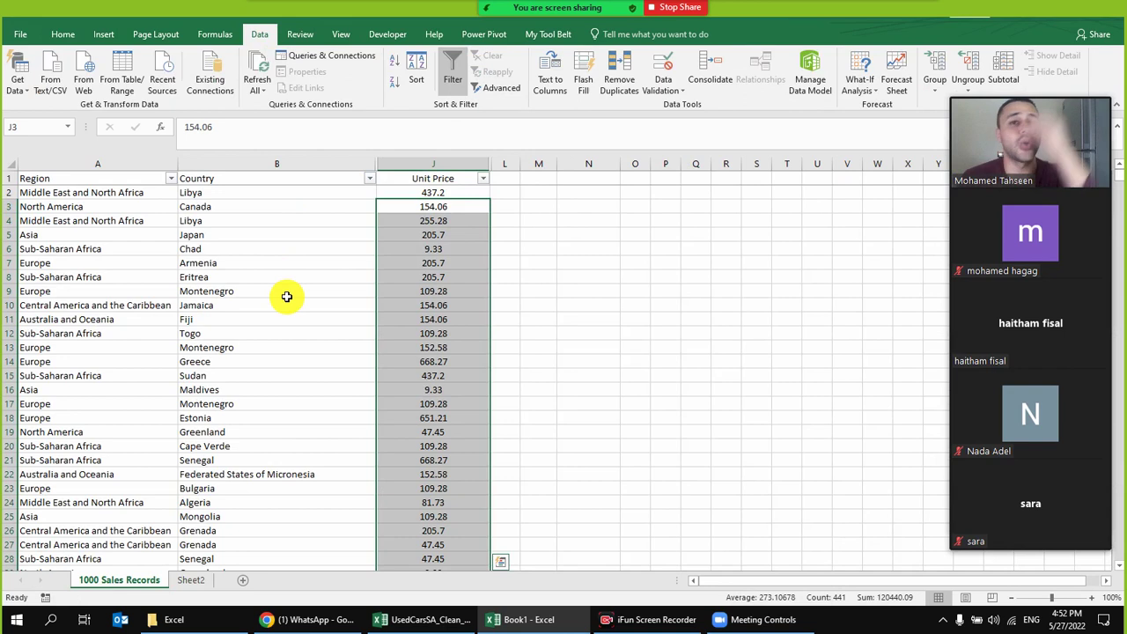
{"action": "left_click", "coordinate": [46, 289]}
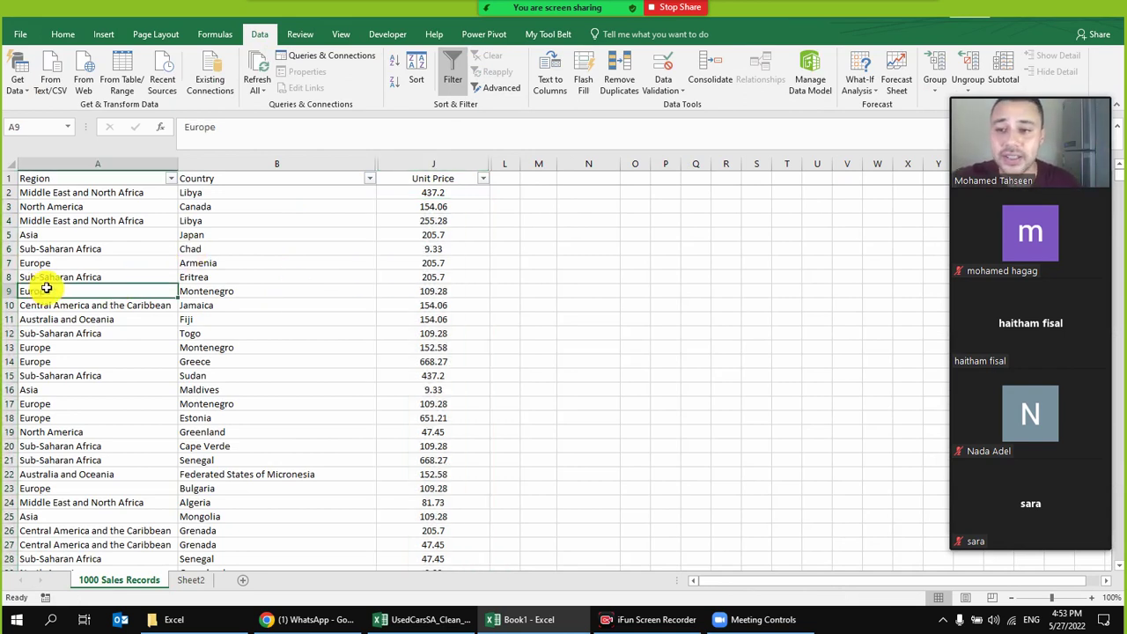
{"action": "left_click_drag", "start_coordinate": [46, 289], "coordinate": [203, 318]}
{"action": "left_click_drag", "start_coordinate": [219, 375], "coordinate": [435, 375]}
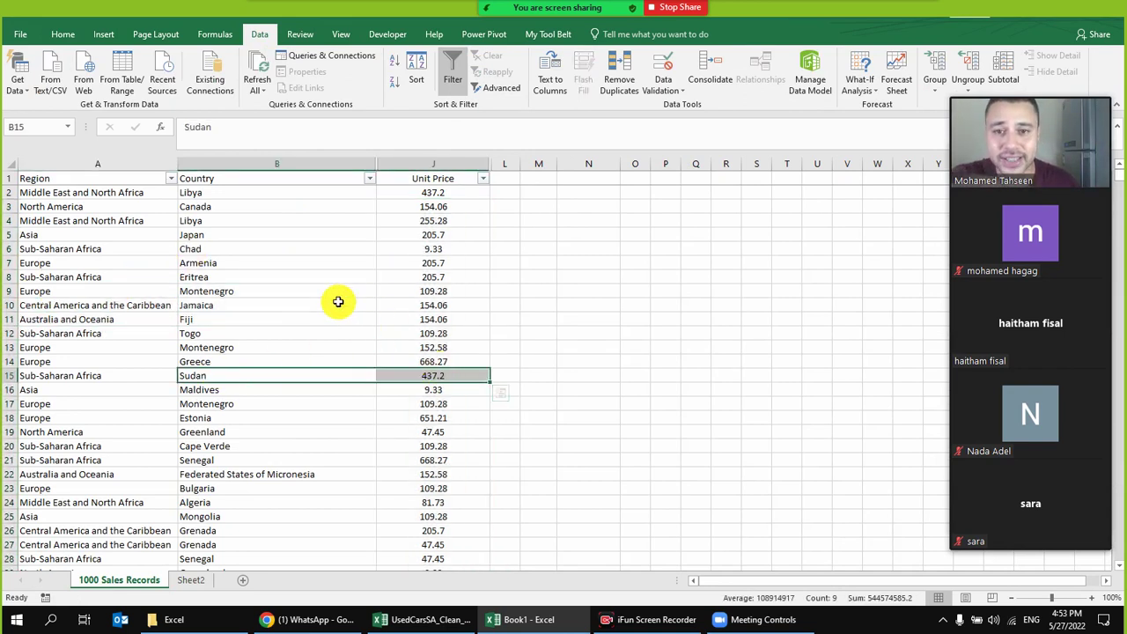
{"action": "left_click_drag", "start_coordinate": [100, 261], "coordinate": [455, 256]}
{"action": "left_click_drag", "start_coordinate": [118, 232], "coordinate": [436, 221]}
{"action": "left_click_drag", "start_coordinate": [106, 192], "coordinate": [507, 192]}
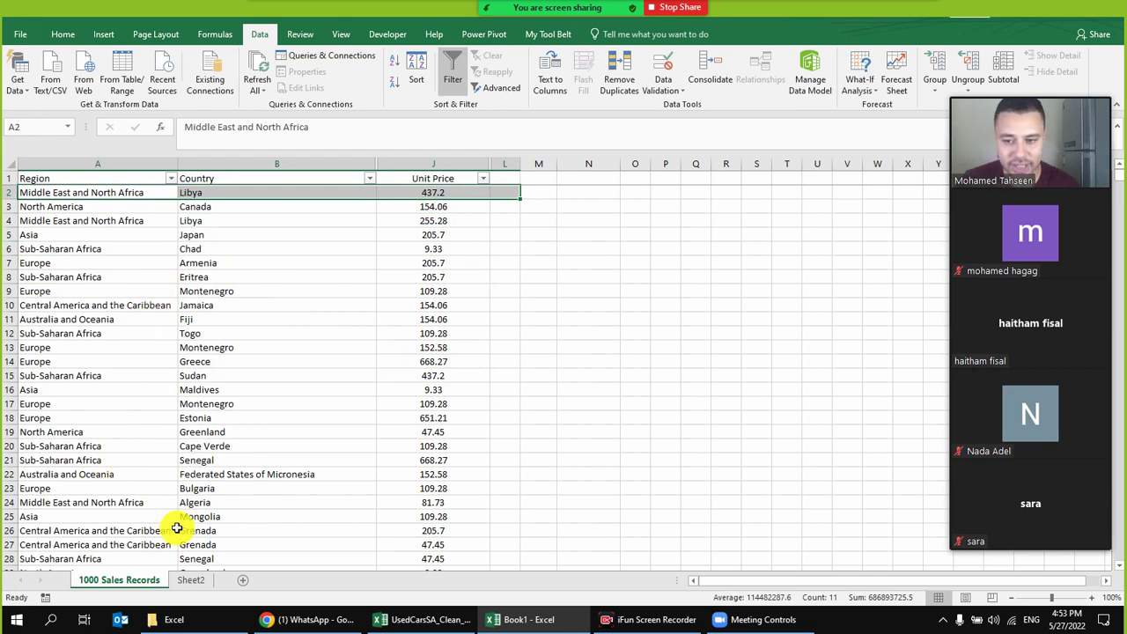
{"action": "left_click", "coordinate": [359, 221]}
- Filter Country to Libya and confirm its unit prices sum to 1,354.97
{"action": "left_click", "coordinate": [370, 179]}
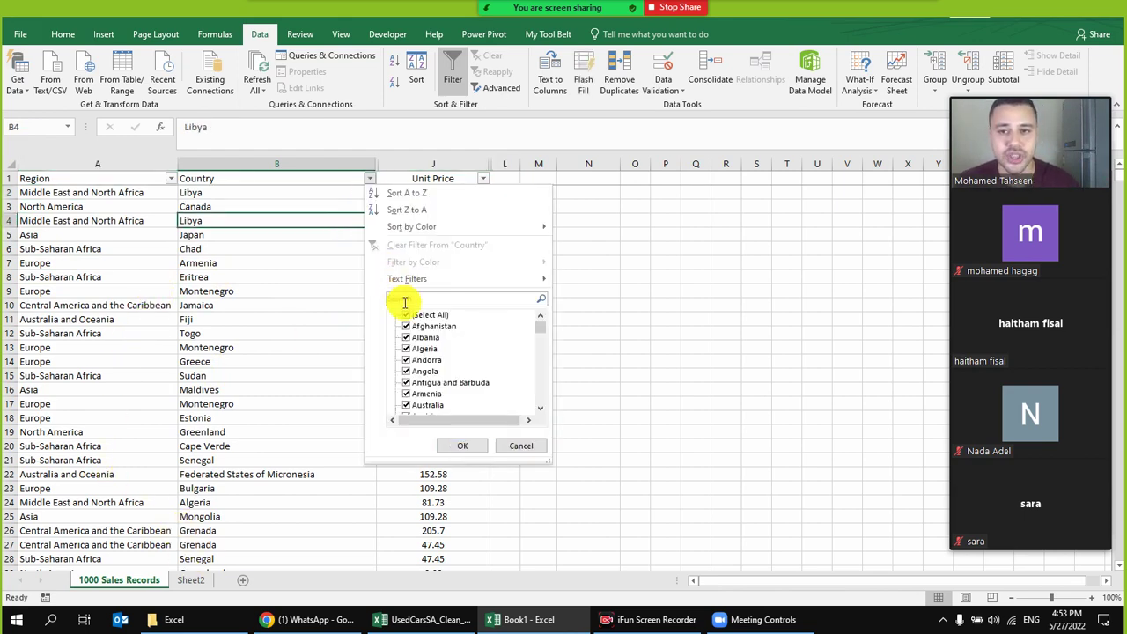
{"action": "type", "text": "lib"}
{"action": "left_click", "coordinate": [408, 314]}
{"action": "left_click", "coordinate": [407, 349]}
{"action": "left_click", "coordinate": [462, 445]}
{"action": "left_click_drag", "start_coordinate": [438, 192], "coordinate": [438, 300]}
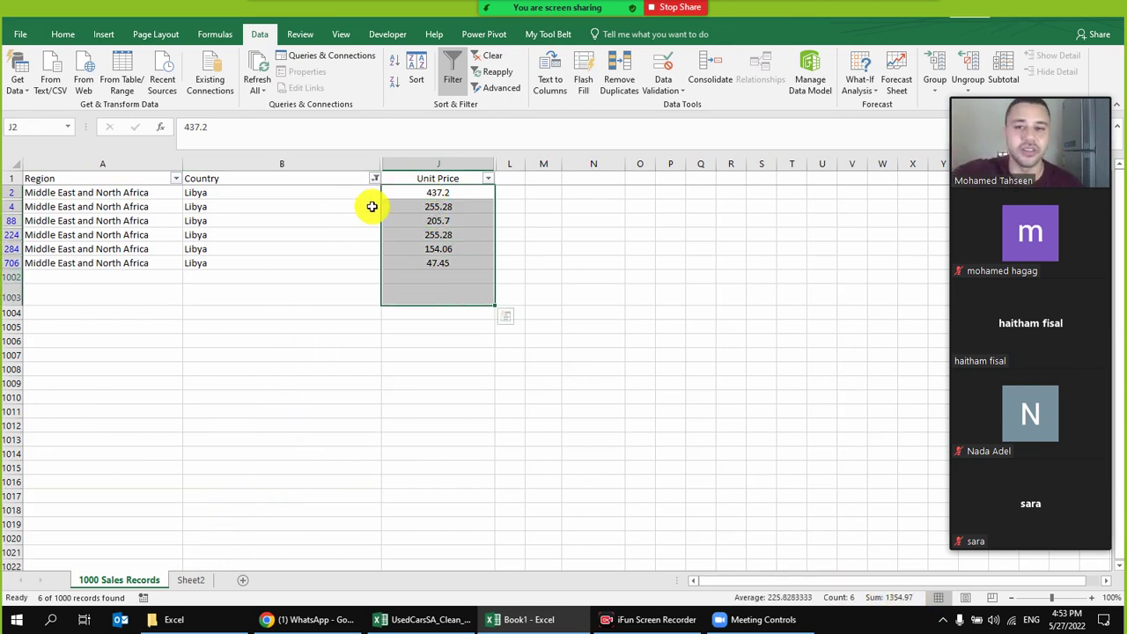
{"action": "left_click", "coordinate": [190, 581]}
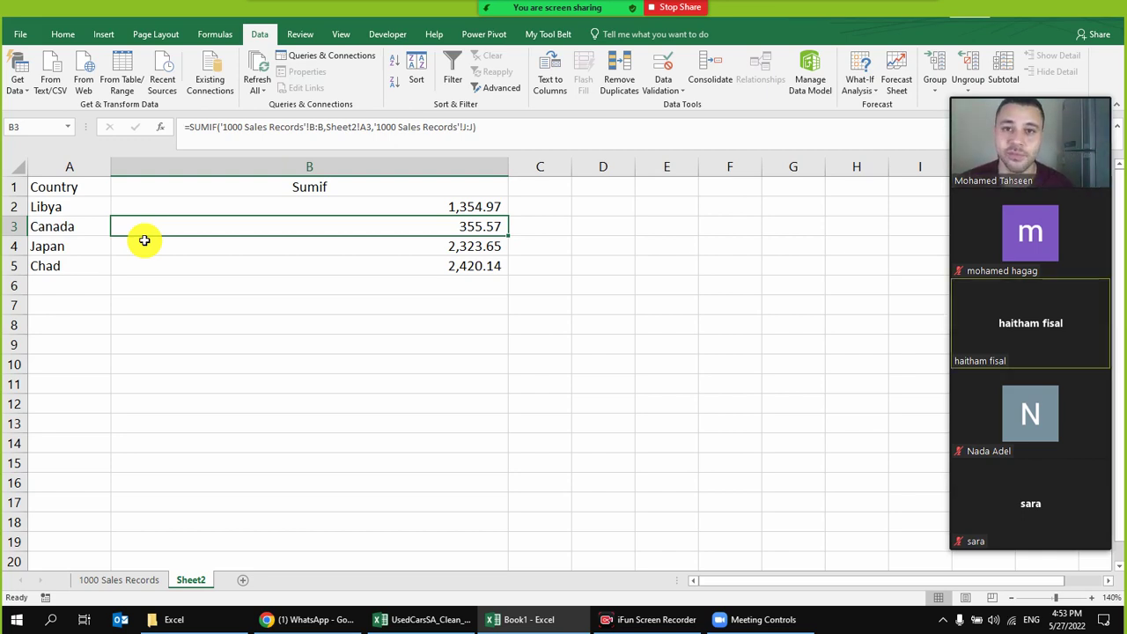
- Check the meeting's participant list, return to the Home tools and turn off the host's camera
{"action": "mouse_move", "coordinate": [528, 22]}
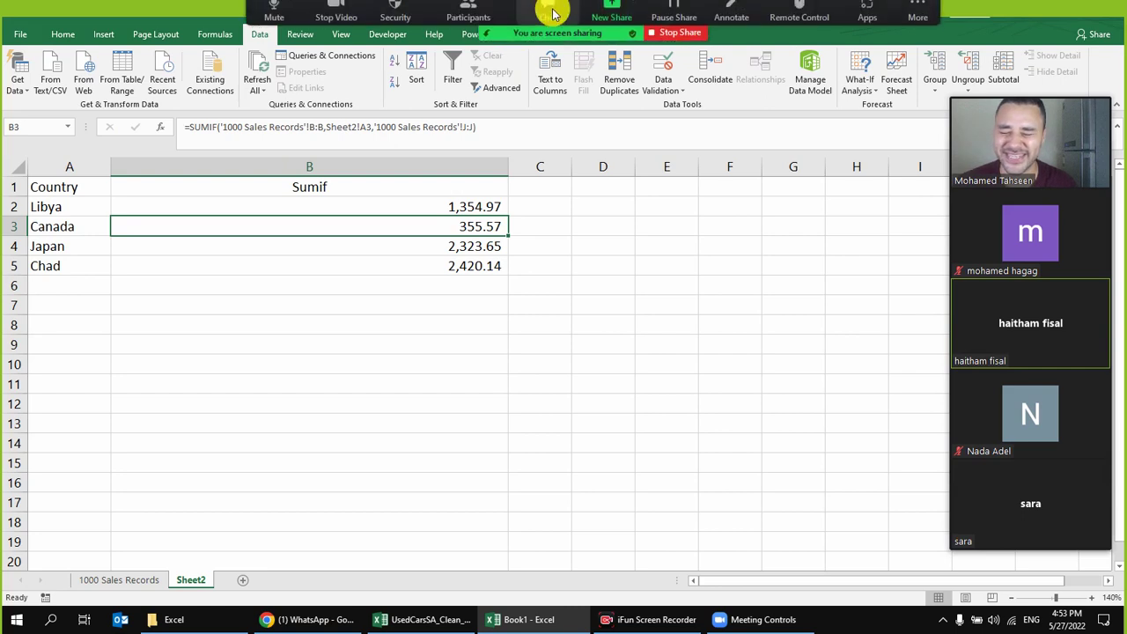
{"action": "left_click", "coordinate": [473, 16]}
{"action": "mouse_move", "coordinate": [936, 188]}
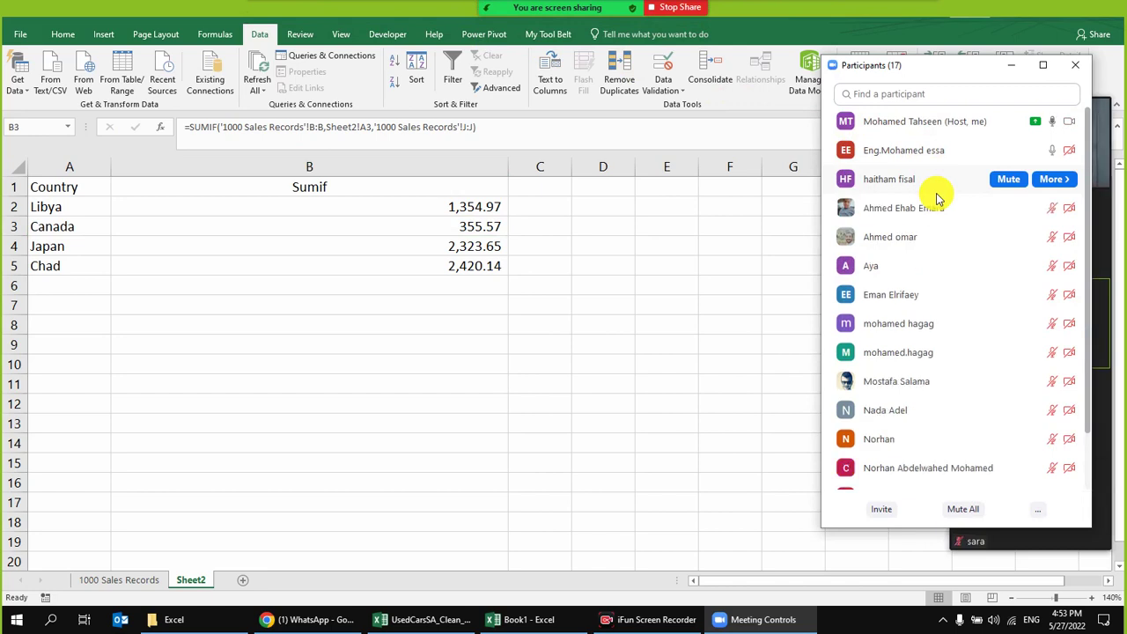
{"action": "left_click", "coordinate": [593, 393]}
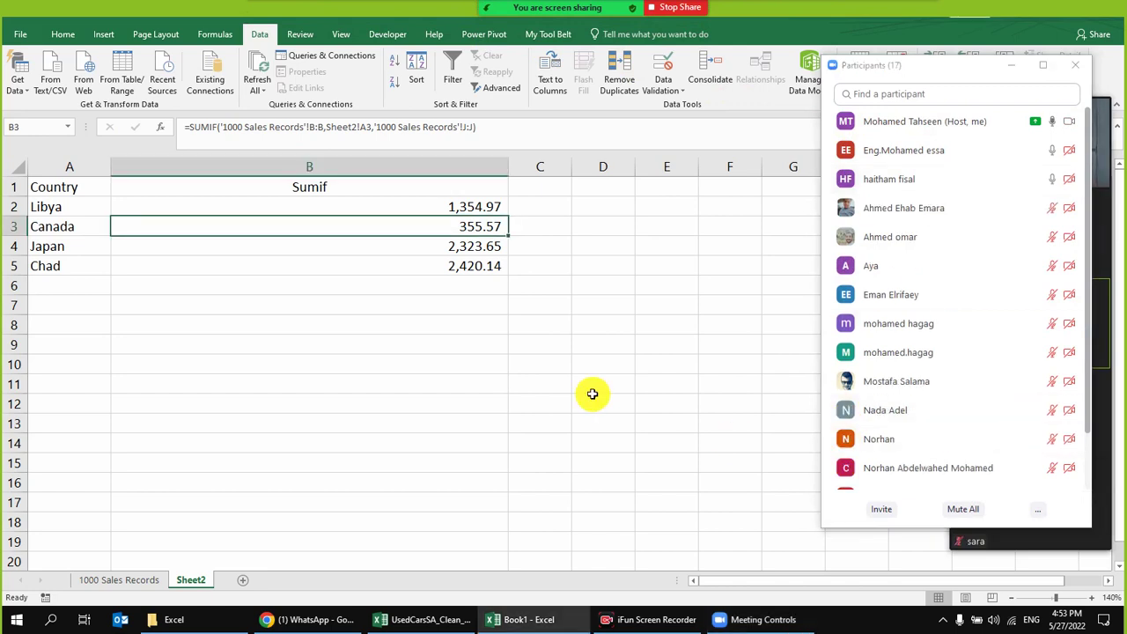
{"action": "left_click", "coordinate": [1003, 69]}
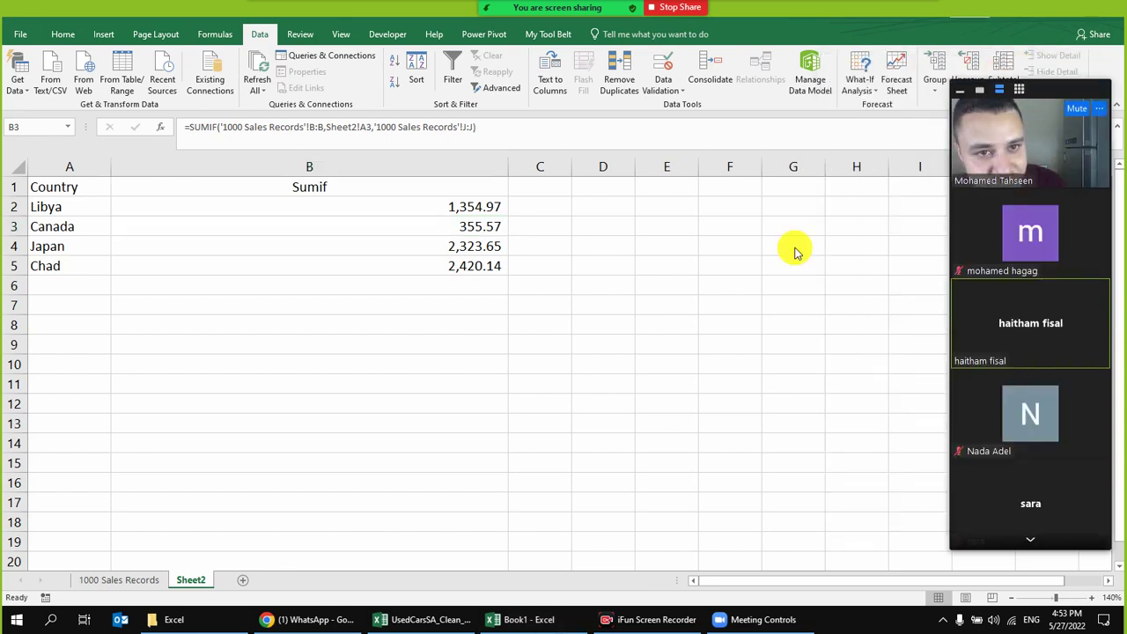
{"action": "left_click", "coordinate": [60, 35]}
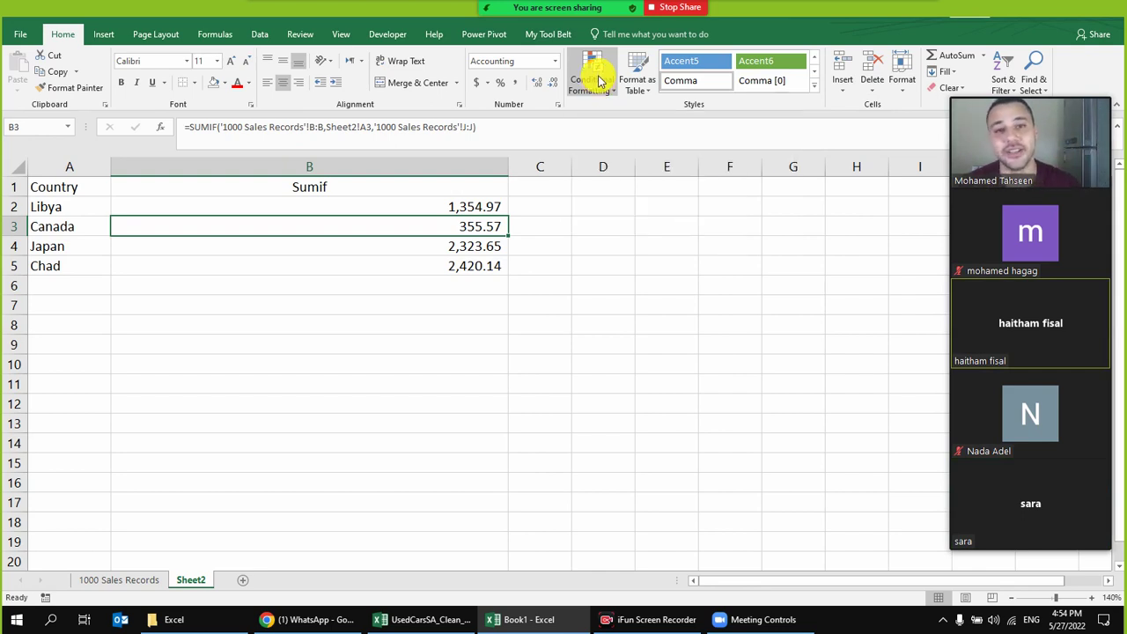
{"action": "mouse_move", "coordinate": [494, 10]}
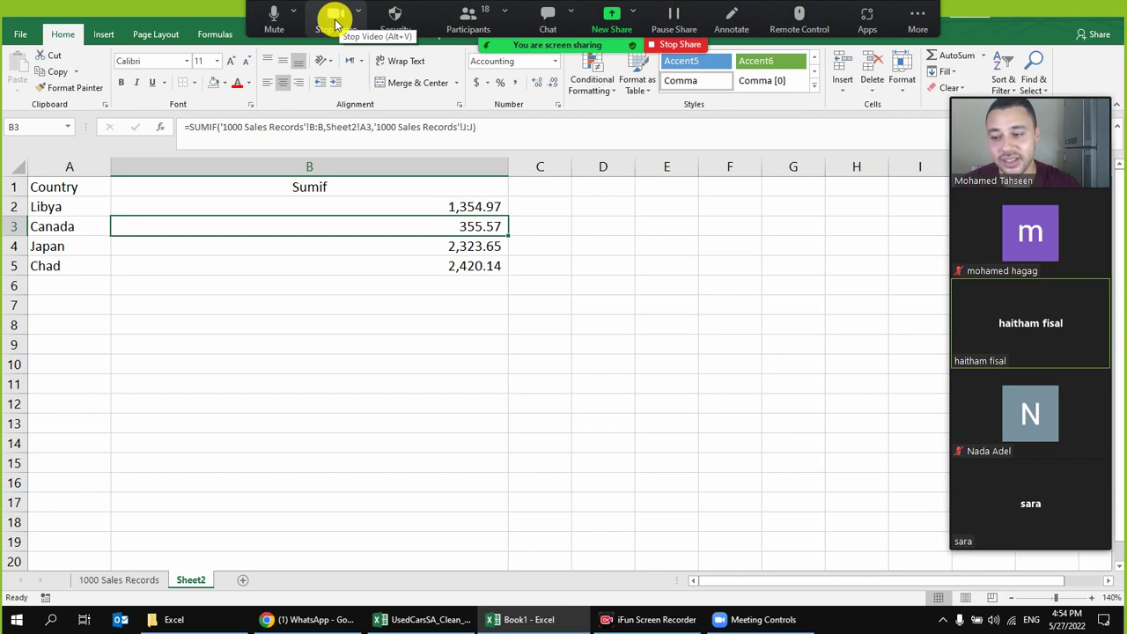
{"action": "left_click", "coordinate": [334, 18]}
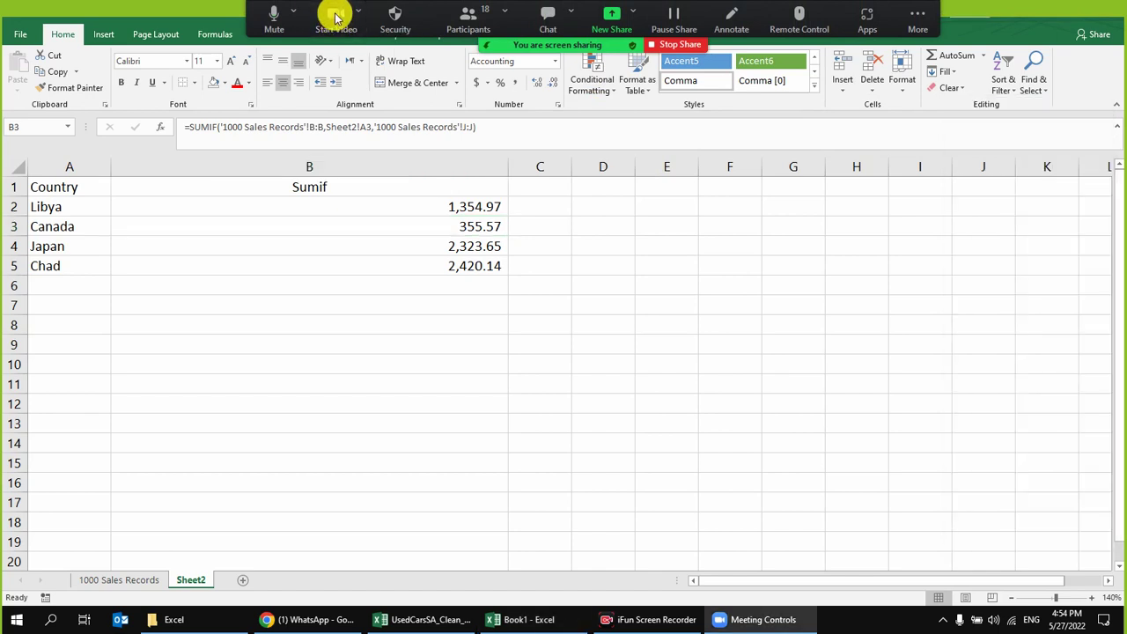
- Format Sheet2 column B totals as Number with the 1000 separator and set decimal places
{"action": "left_click", "coordinate": [277, 259]}
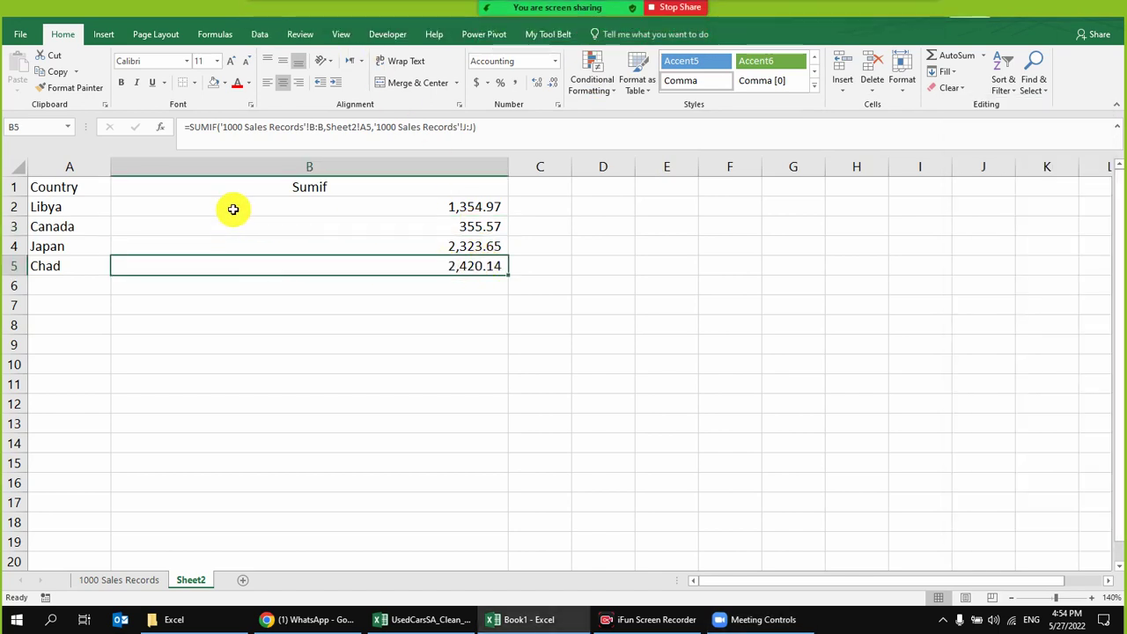
{"action": "left_click", "coordinate": [299, 168]}
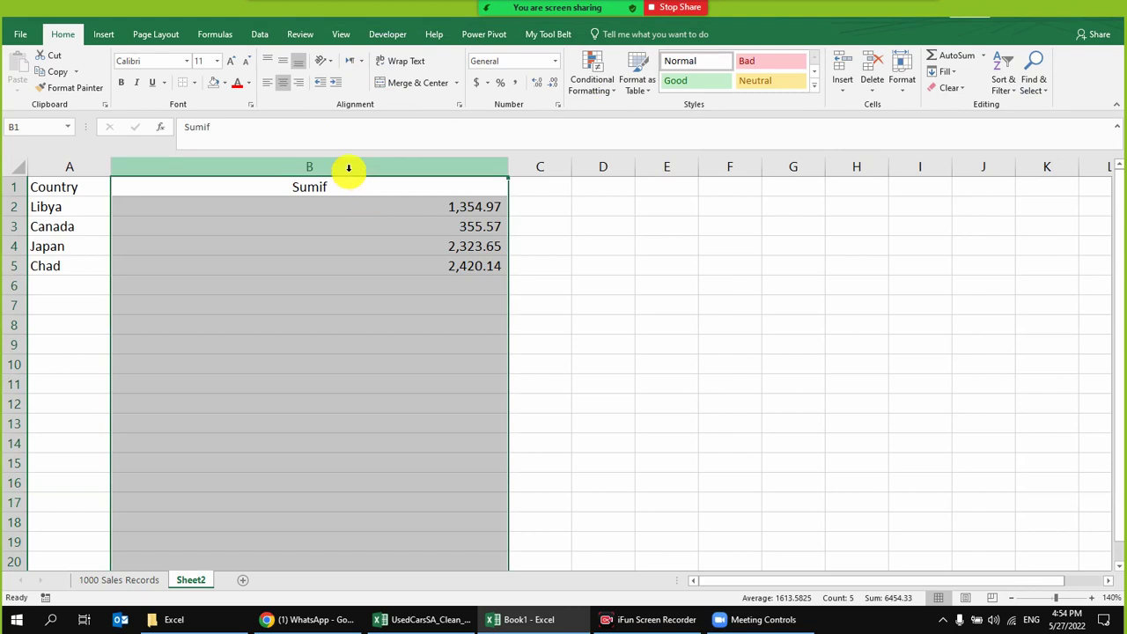
{"action": "right_click", "coordinate": [351, 170]}
{"action": "left_click", "coordinate": [401, 321]}
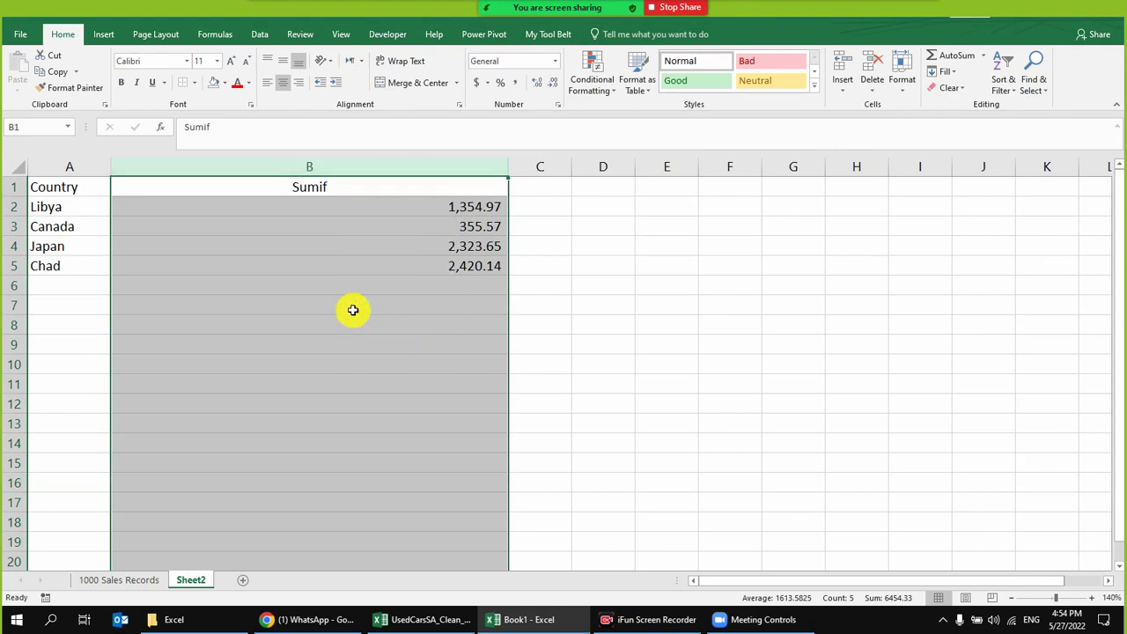
{"action": "left_click", "coordinate": [248, 225]}
{"action": "left_click", "coordinate": [373, 263]}
{"action": "left_click", "coordinate": [419, 251]}
{"action": "left_click", "coordinate": [419, 251]}
{"action": "left_click", "coordinate": [505, 462]}
{"action": "left_click", "coordinate": [299, 267]}
- On the 1000 Sales Records sheet, clear the Libya filter so every record shows
{"action": "left_click", "coordinate": [122, 577]}
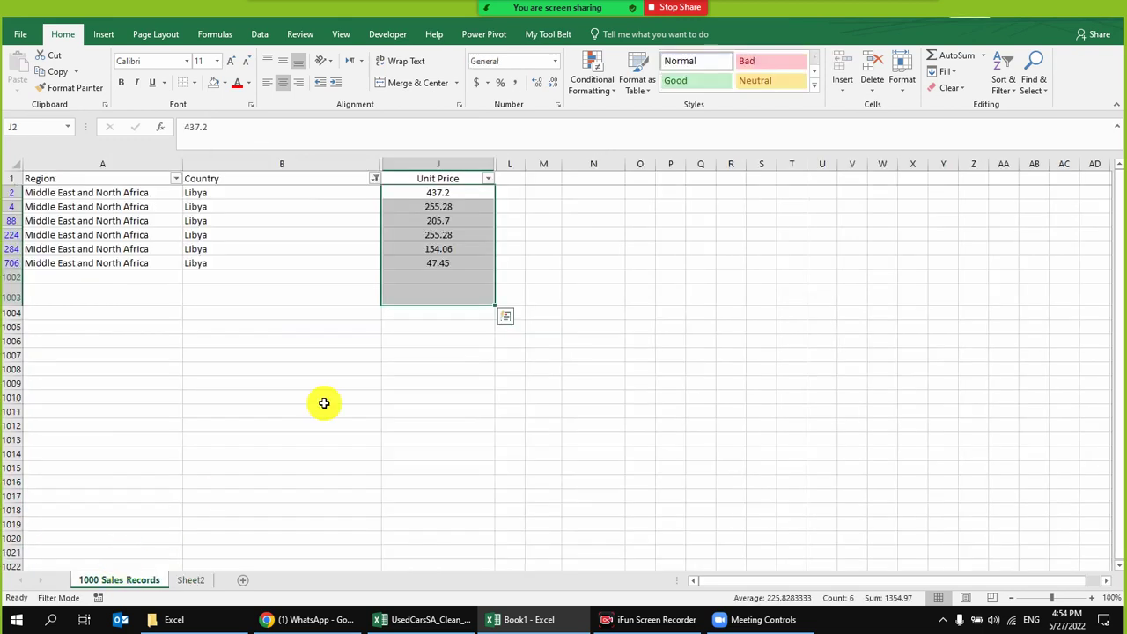
{"action": "left_click", "coordinate": [340, 263]}
{"action": "left_click", "coordinate": [260, 33]}
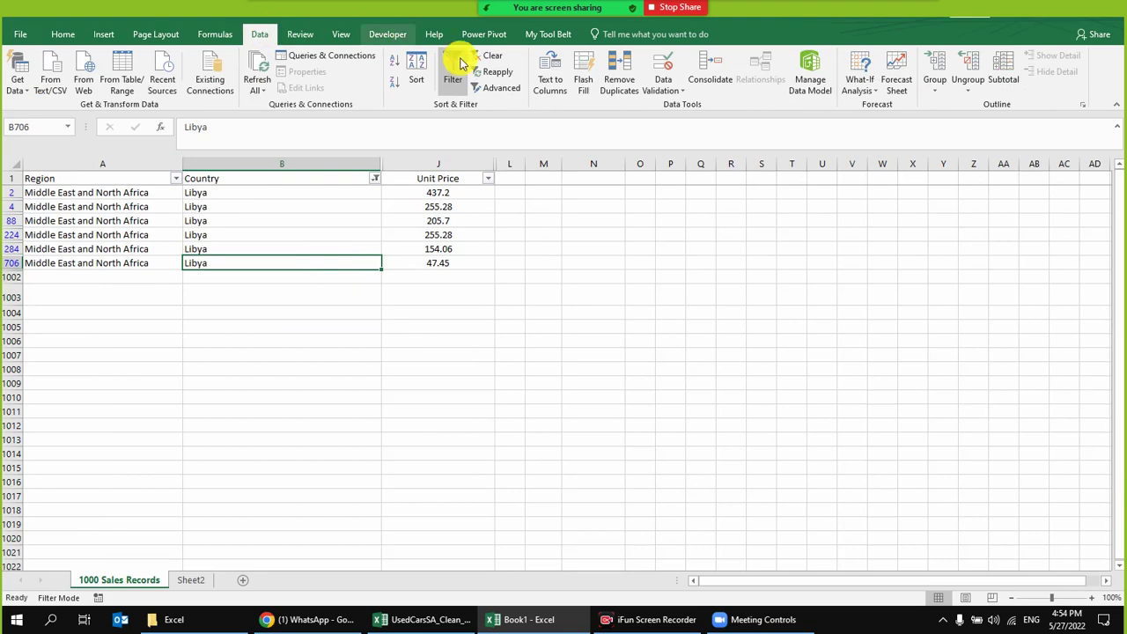
{"action": "left_click", "coordinate": [491, 62]}
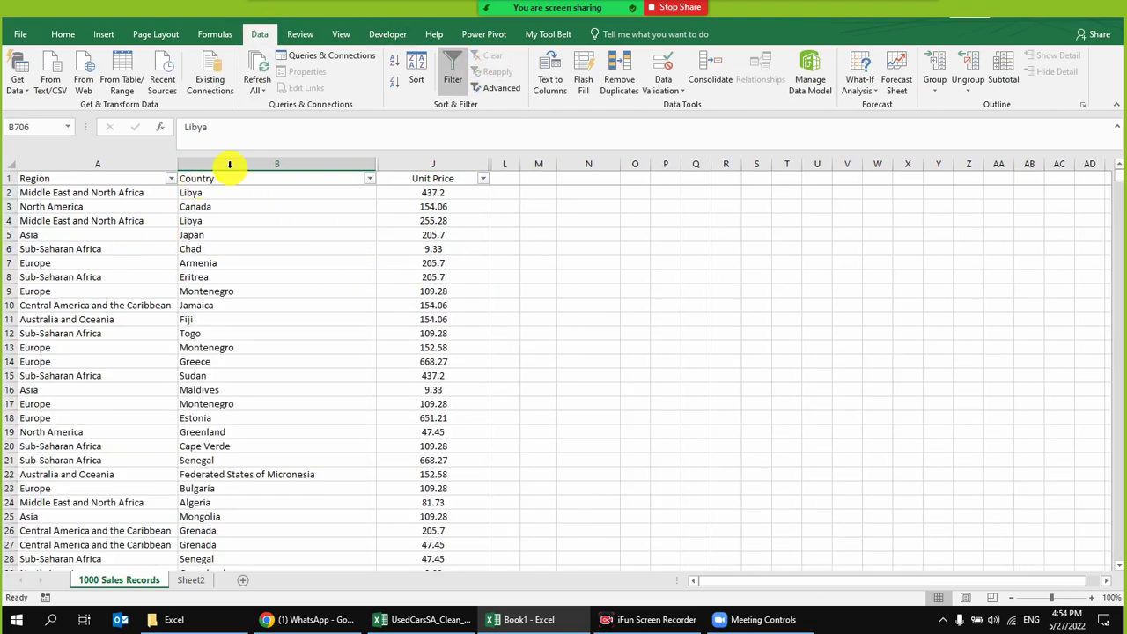
- Unhide columns C to I across the B:M selection, then glance at the Conditional Formatting list
{"action": "left_click_drag", "start_coordinate": [221, 165], "coordinate": [532, 163]}
{"action": "left_click", "coordinate": [509, 503]}
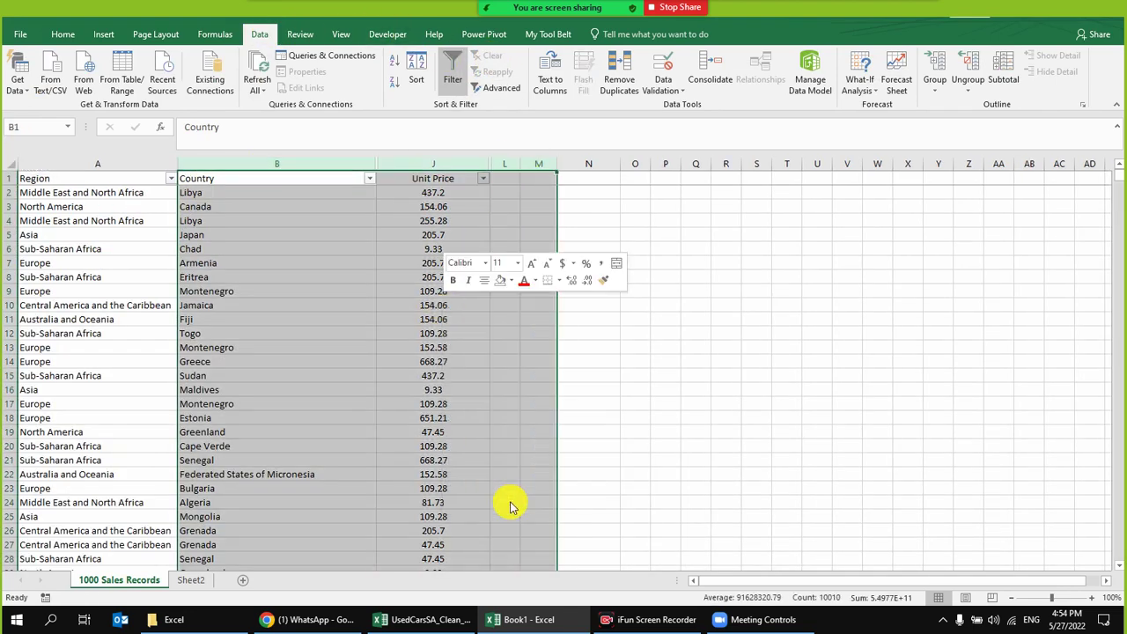
{"action": "left_click", "coordinate": [574, 263]}
{"action": "left_click", "coordinate": [754, 261]}
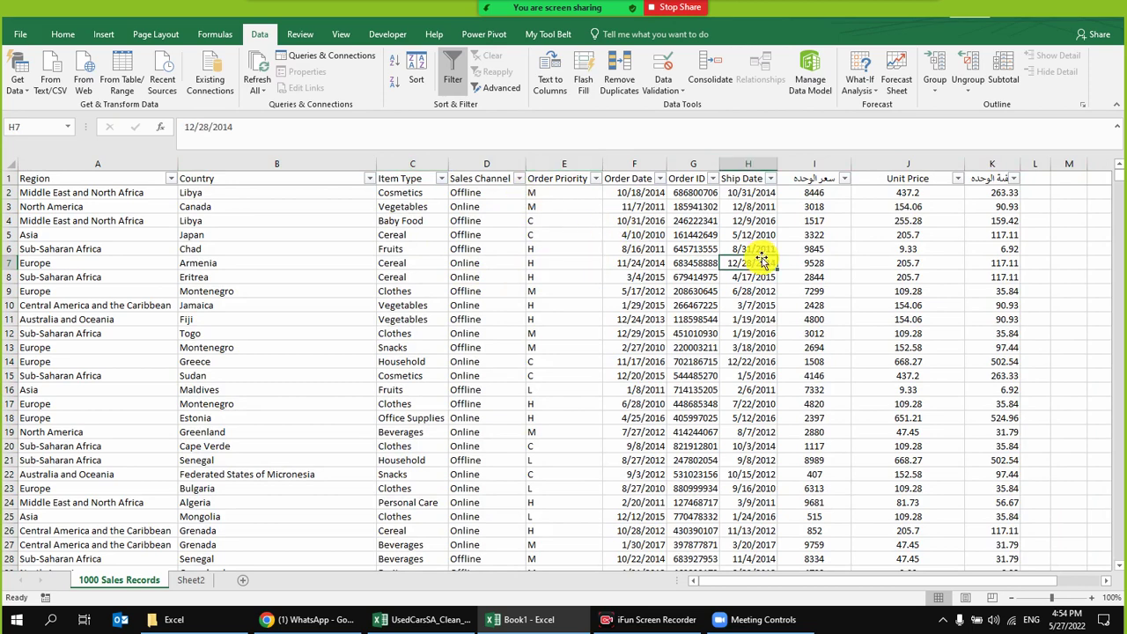
{"action": "left_click", "coordinate": [62, 35]}
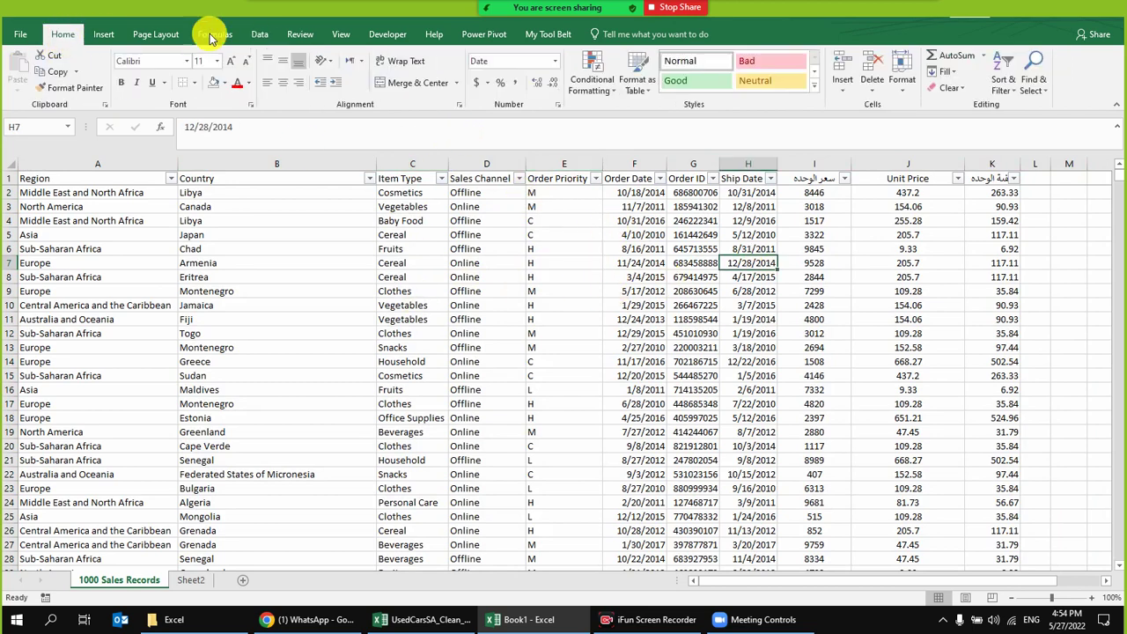
{"action": "left_click", "coordinate": [599, 88]}
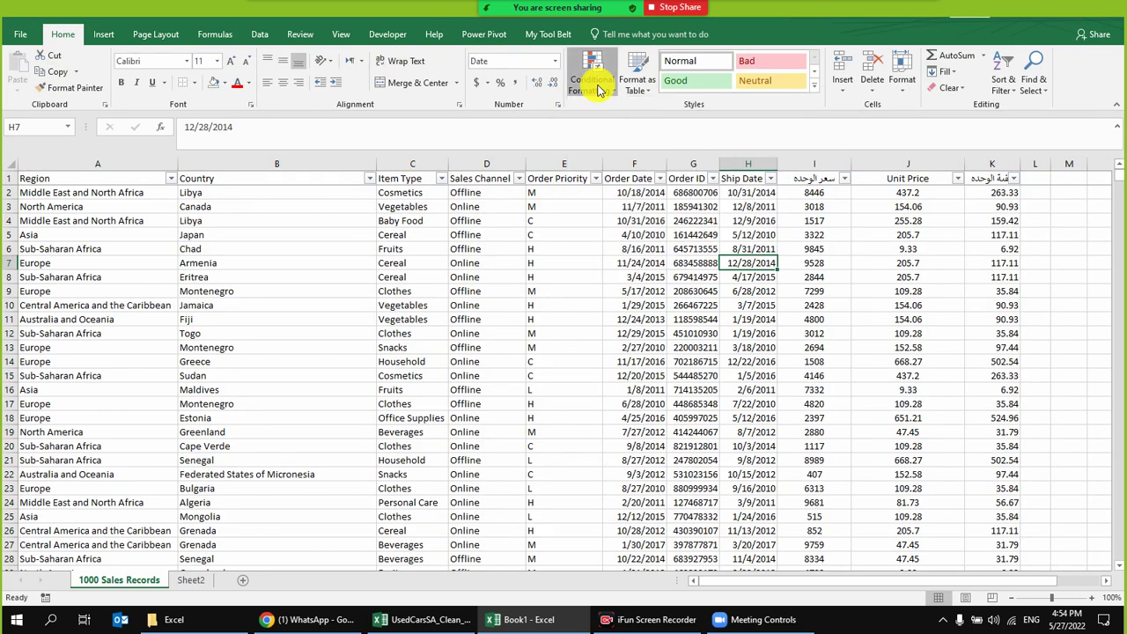
{"action": "left_click", "coordinate": [599, 88]}
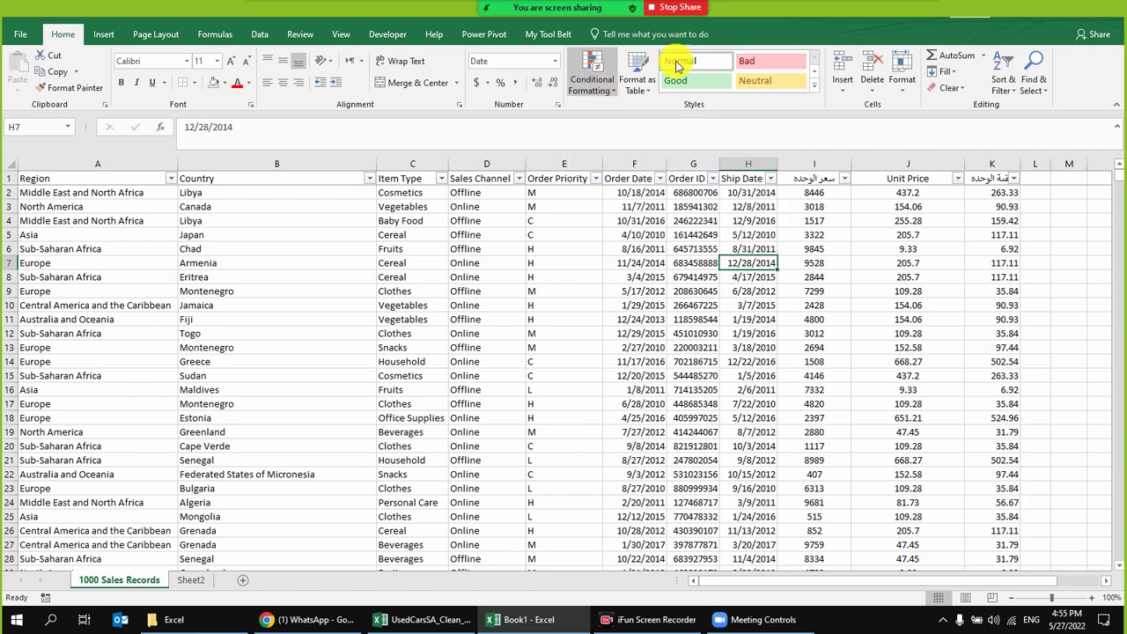
- Dismiss the Conditional Formatting menu, open the participant list and scroll the sheet right toward column I
{"action": "left_click", "coordinate": [599, 88]}
{"action": "mouse_move", "coordinate": [595, 110]}
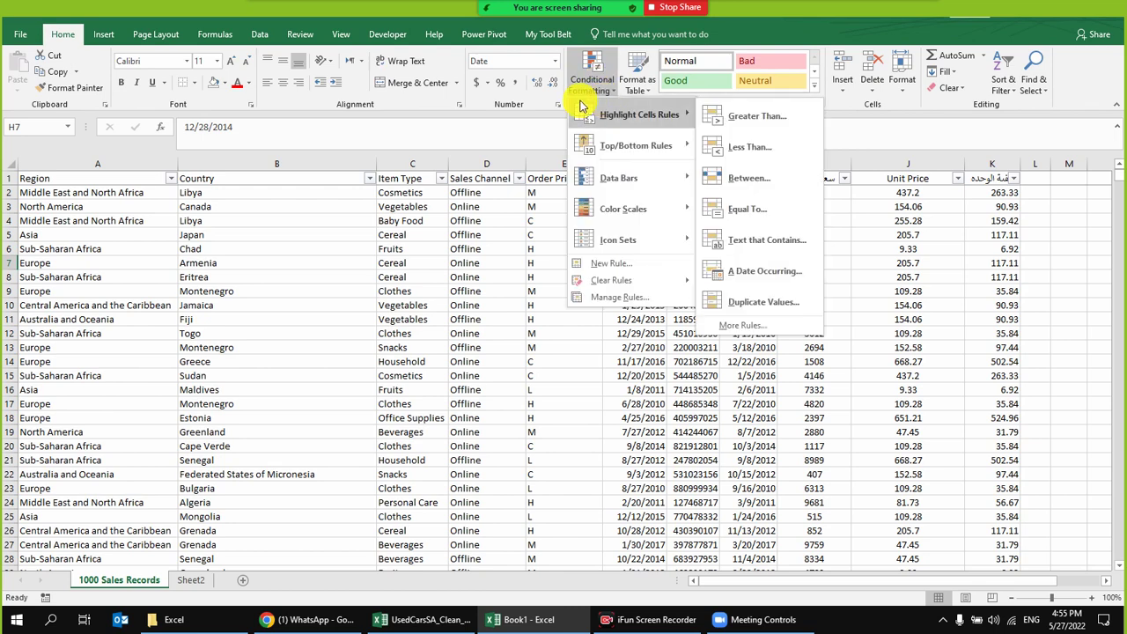
{"action": "left_click", "coordinate": [468, 365]}
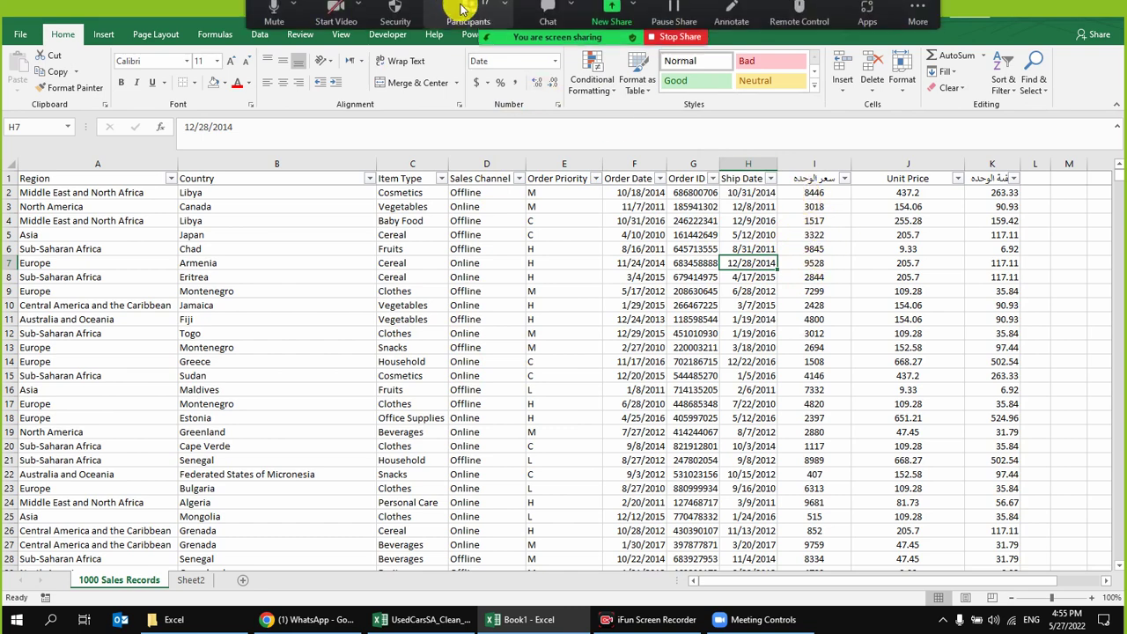
{"action": "left_click", "coordinate": [468, 18]}
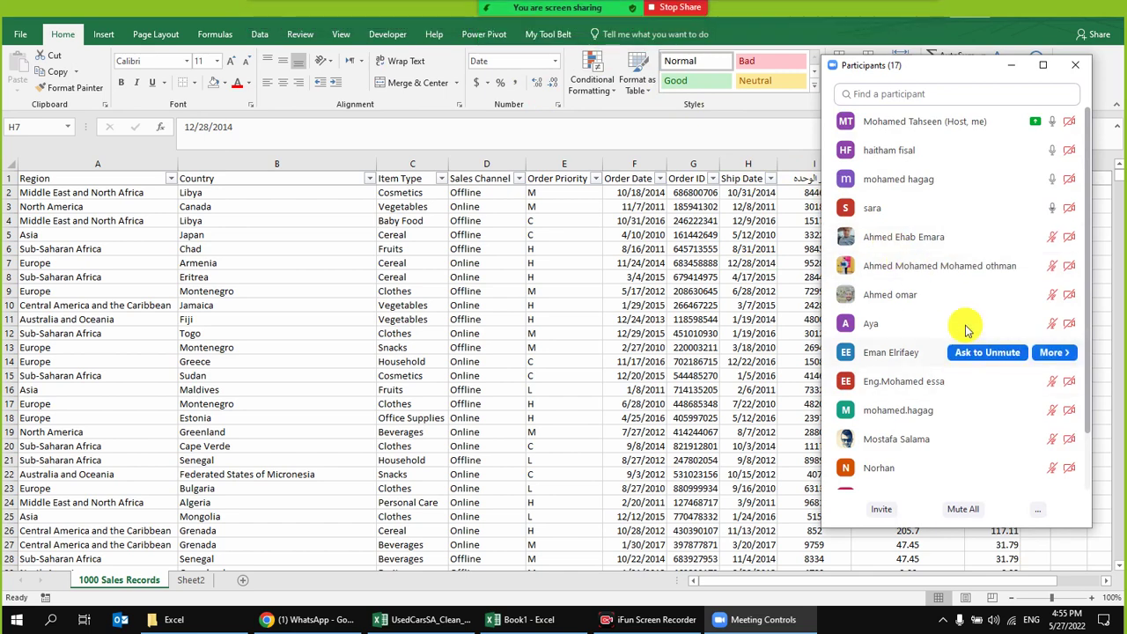
{"action": "left_click_drag", "start_coordinate": [975, 80], "coordinate": [1002, 79]}
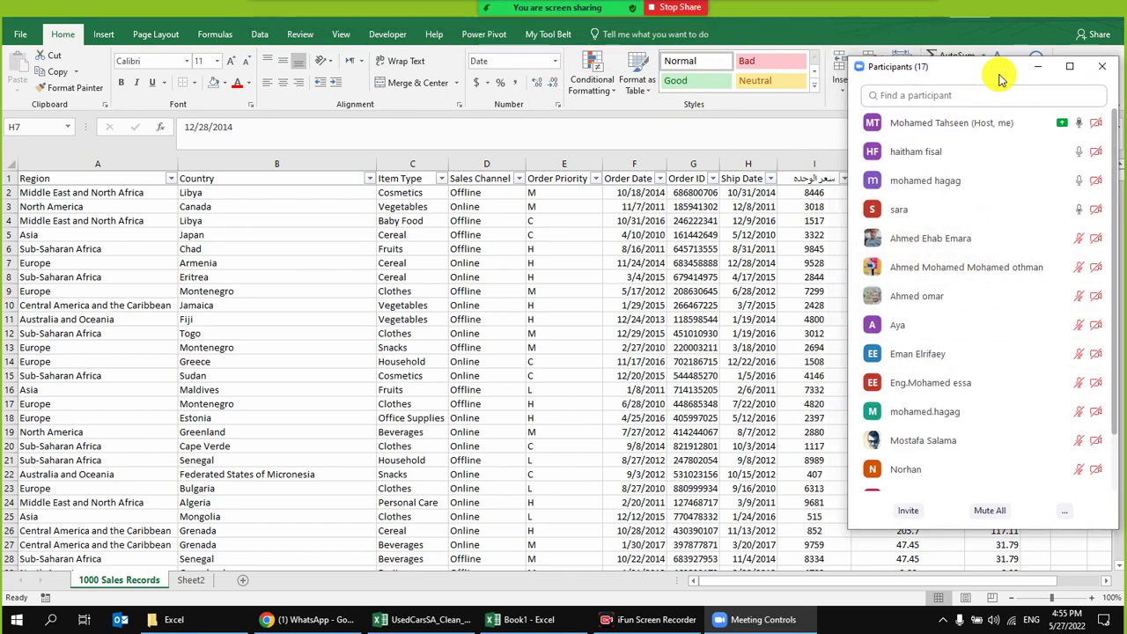
{"action": "left_click", "coordinate": [1107, 581]}
{"action": "left_click", "coordinate": [1107, 581]}
{"action": "left_click", "coordinate": [1107, 581]}
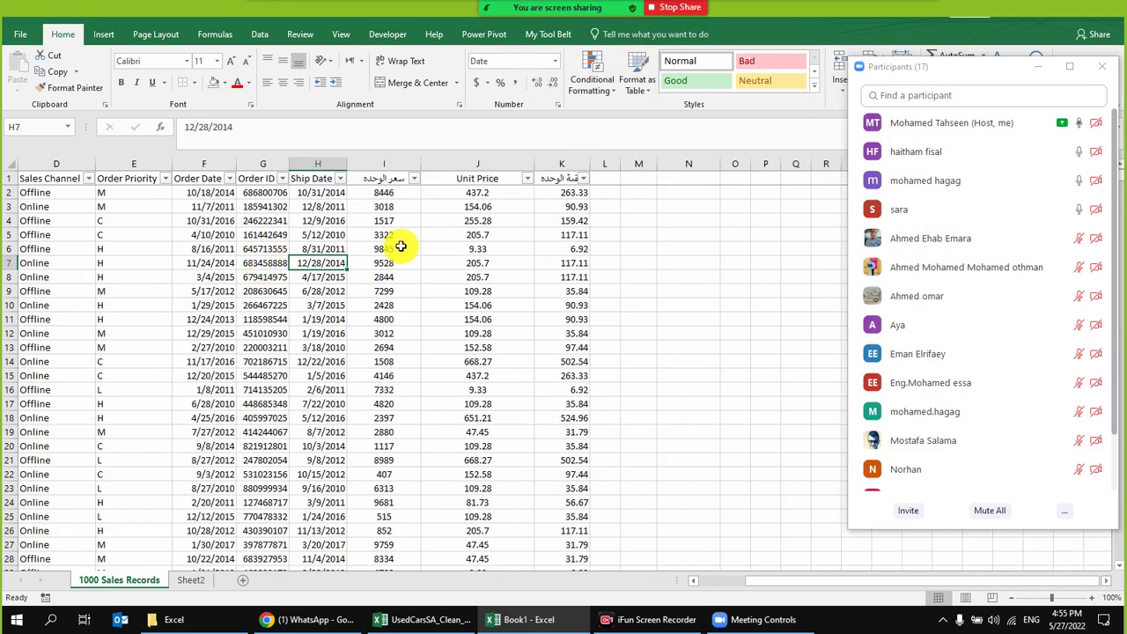
- Add a Less Than 2000 rule on column I using Light Red Fill with Dark Red Text
{"action": "left_click", "coordinate": [404, 166]}
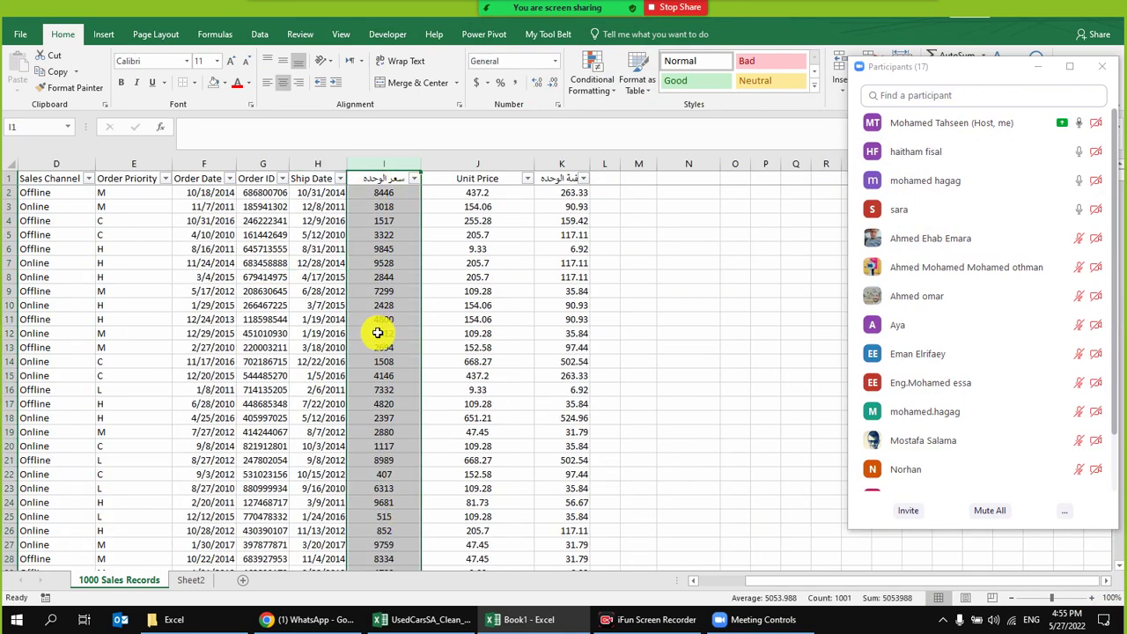
{"action": "left_click", "coordinate": [599, 95]}
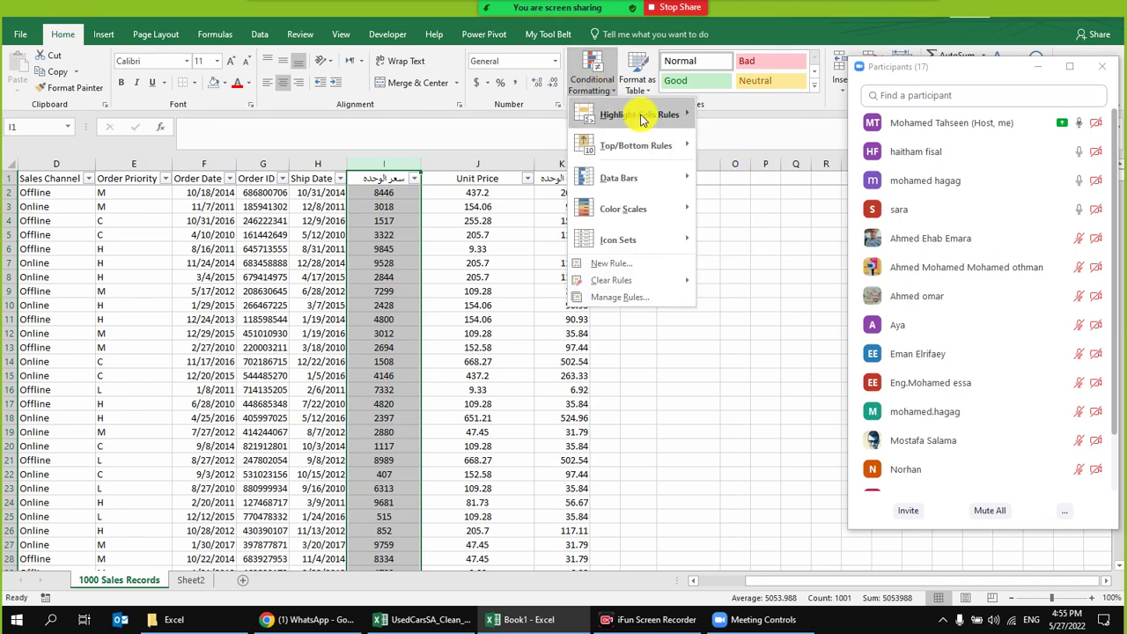
{"action": "mouse_move", "coordinate": [632, 124]}
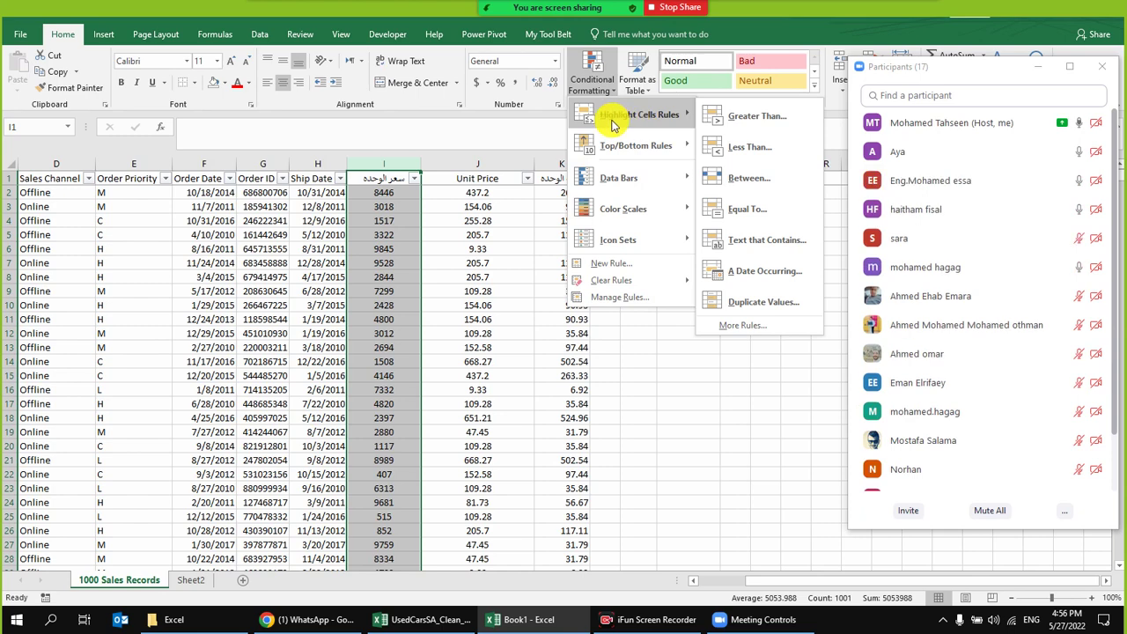
{"action": "left_click", "coordinate": [731, 150]}
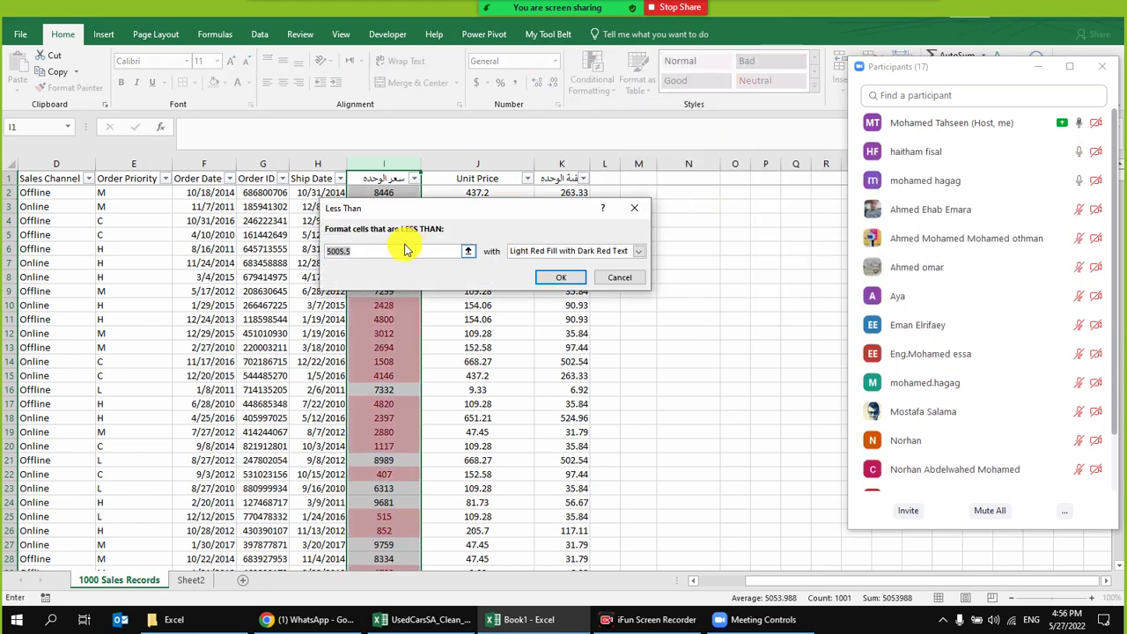
{"action": "type", "text": "2000"}
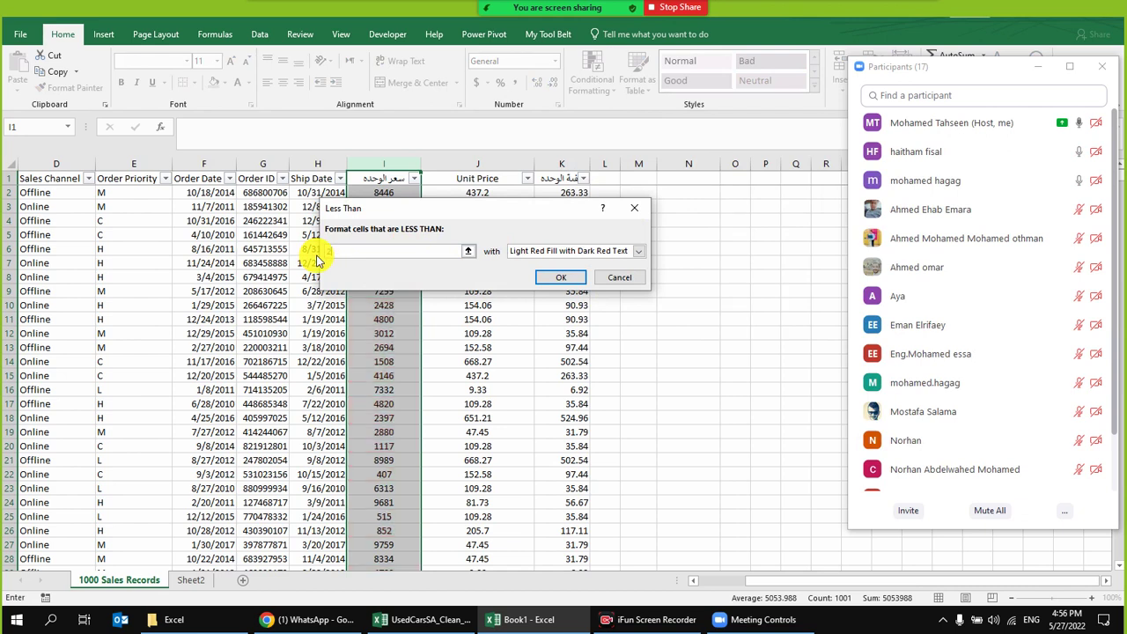
{"action": "left_click", "coordinate": [560, 277]}
{"action": "left_click", "coordinate": [361, 388]}
{"action": "scroll", "coordinate": [373, 435], "scroll_direction": "down", "scroll_amount": 4}
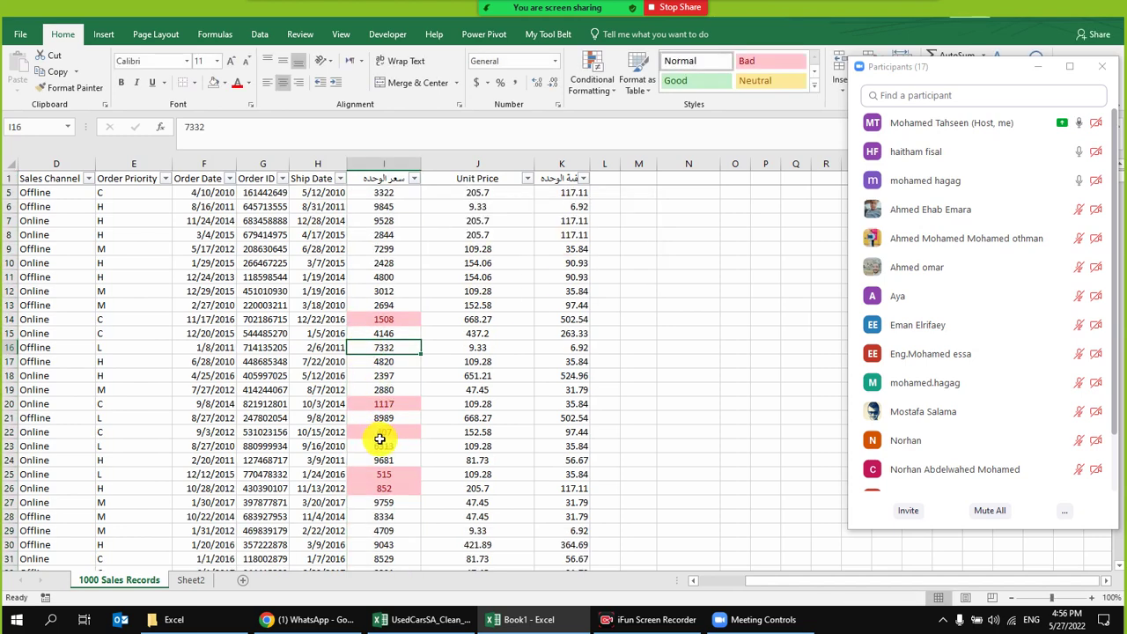
{"action": "scroll", "coordinate": [410, 474], "scroll_direction": "up", "scroll_amount": 4}
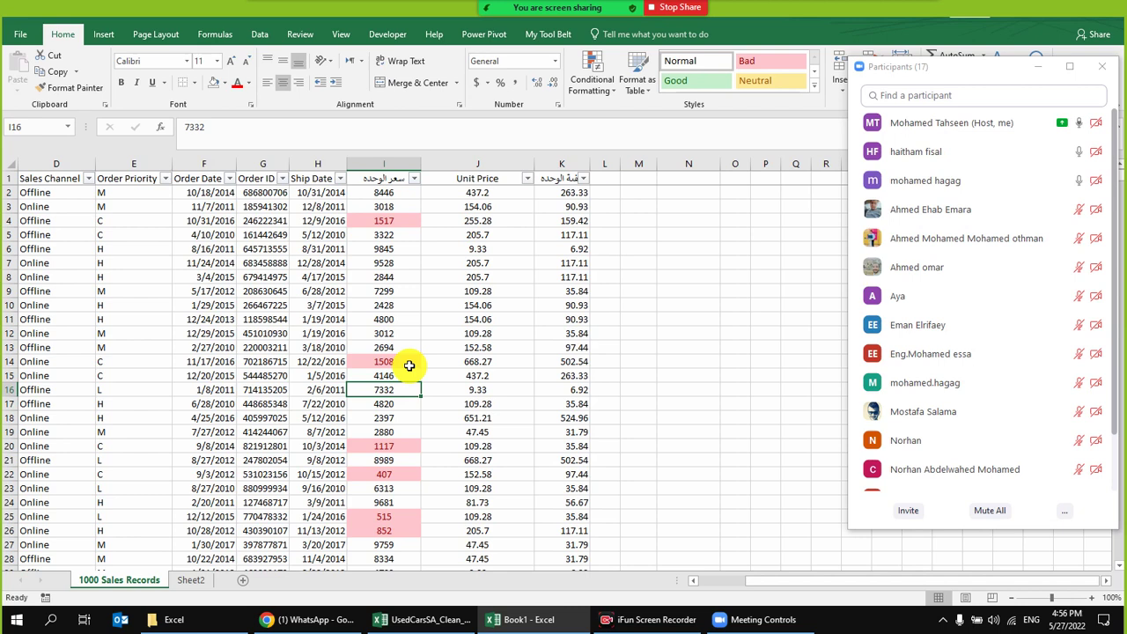
{"action": "left_click", "coordinate": [393, 163]}
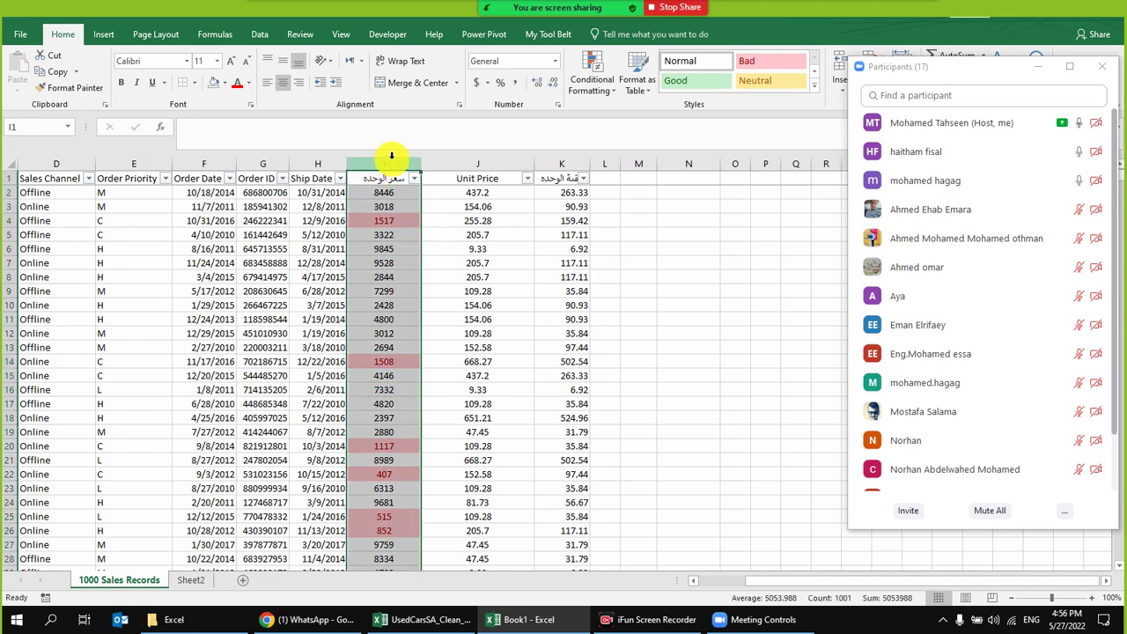
- Select I2 to the last row and add a Between 2000 and 3000 rule with custom yellow fill
{"action": "left_click", "coordinate": [384, 194]}
{"action": "key", "text": "ctrl+shift+Down"}
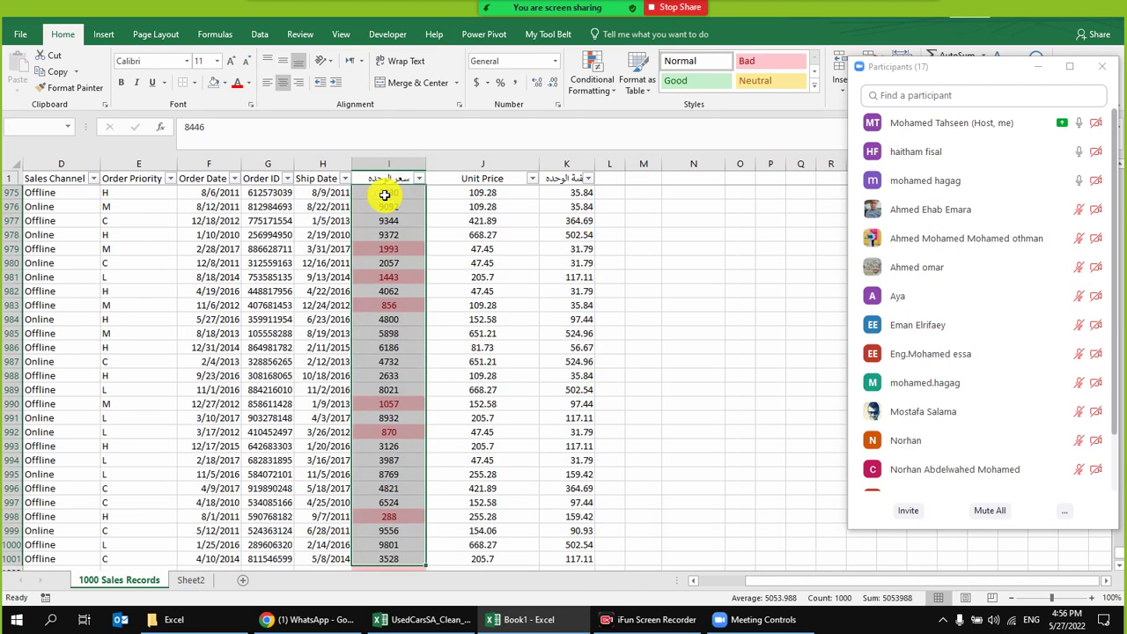
{"action": "left_click", "coordinate": [597, 81]}
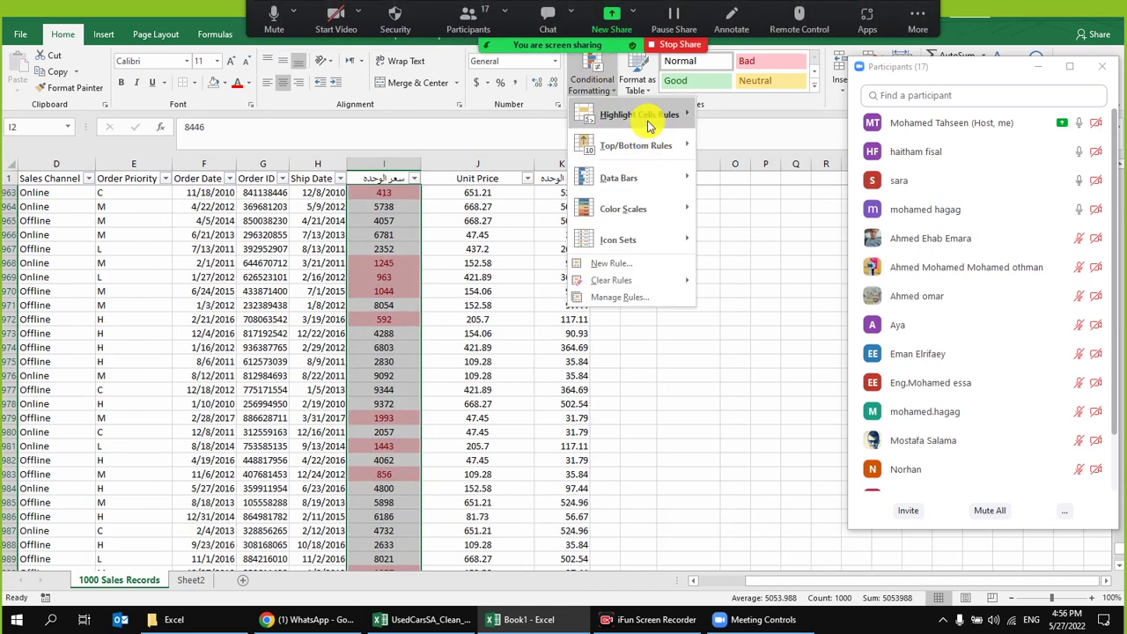
{"action": "left_click", "coordinate": [777, 182]}
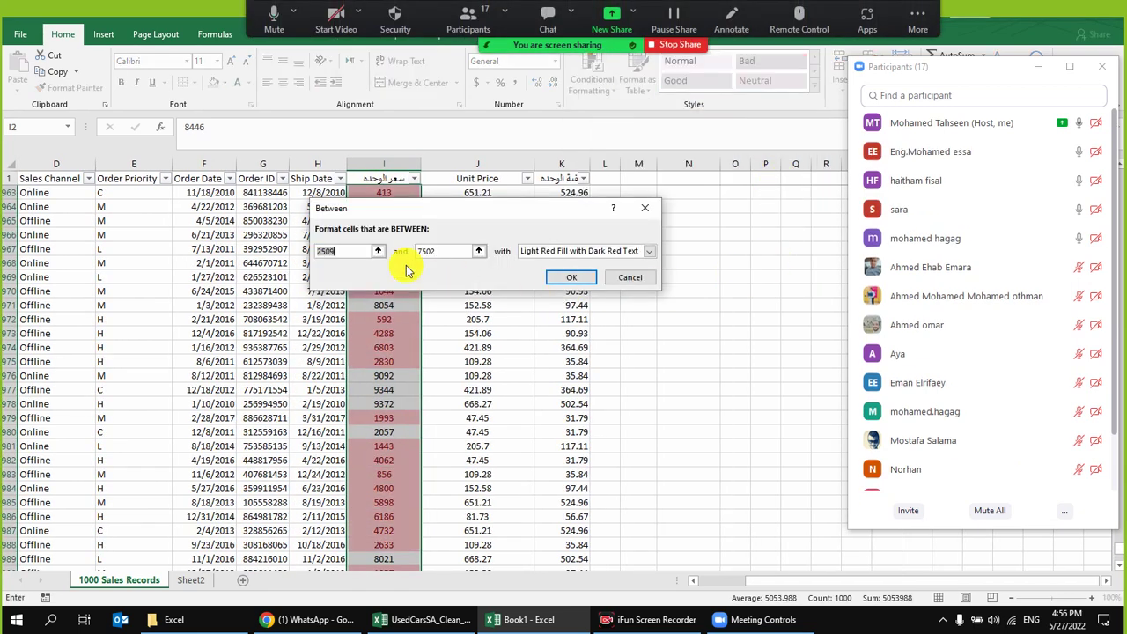
{"action": "type", "text": "2000"}
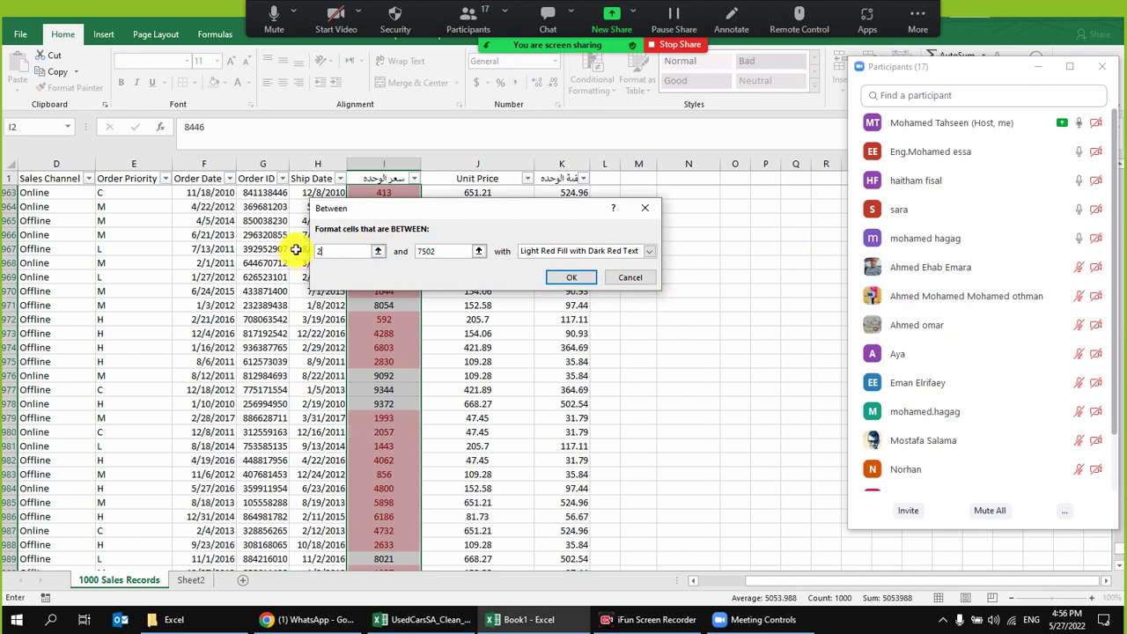
{"action": "double_click", "coordinate": [450, 250]}
{"action": "type", "text": "3000"}
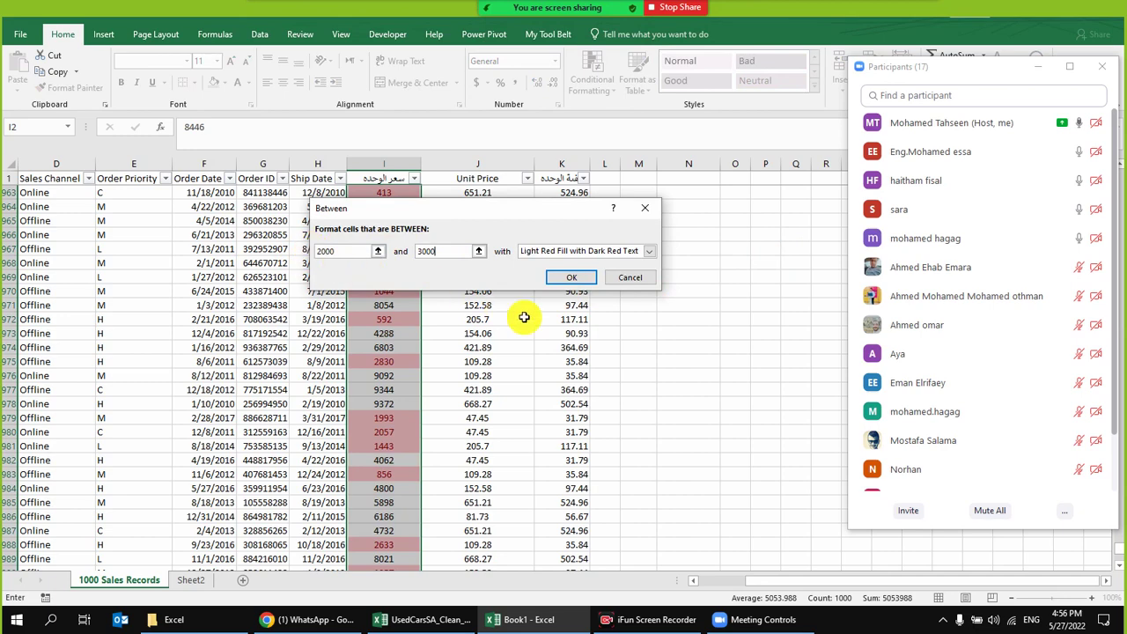
{"action": "left_click", "coordinate": [604, 251]}
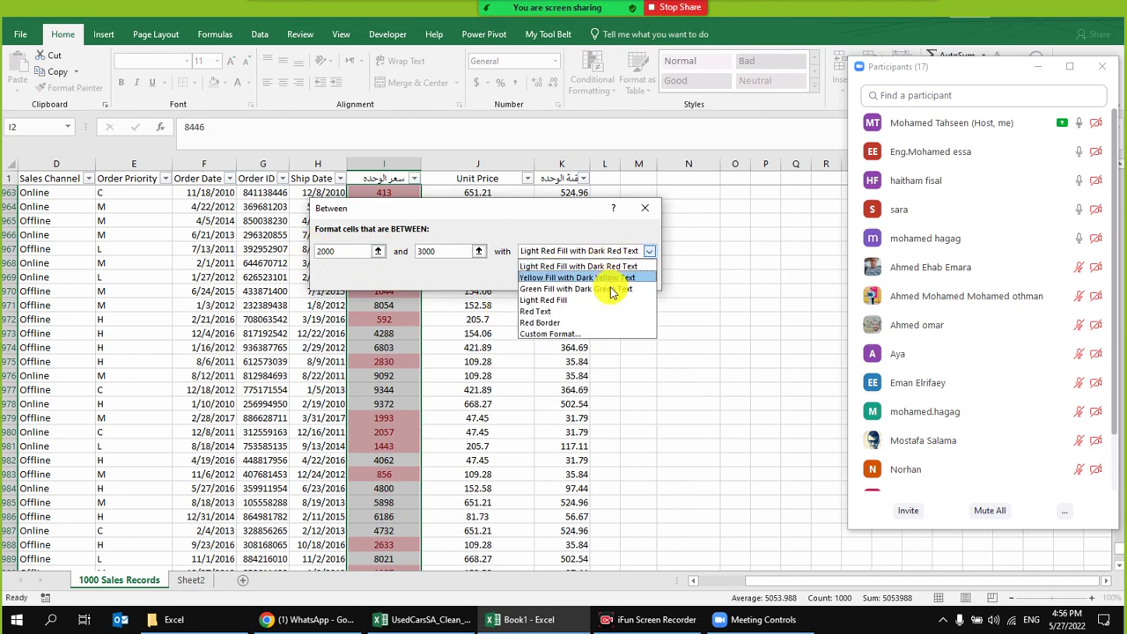
{"action": "left_click", "coordinate": [545, 334]}
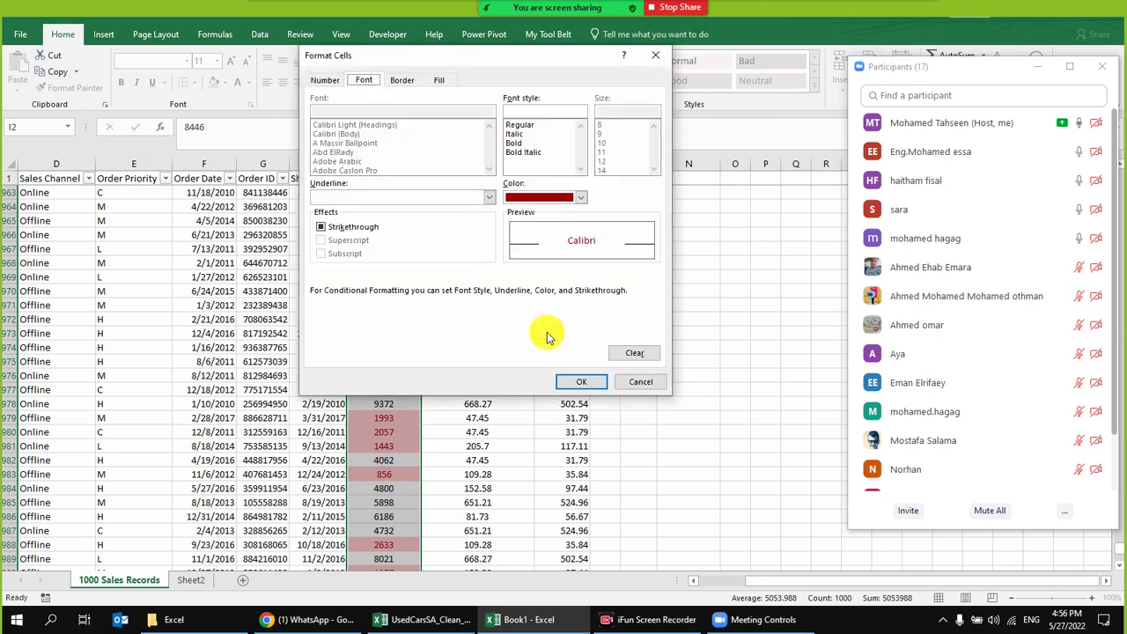
{"action": "left_click", "coordinate": [439, 80]}
{"action": "left_click", "coordinate": [361, 218]}
{"action": "left_click", "coordinate": [604, 388]}
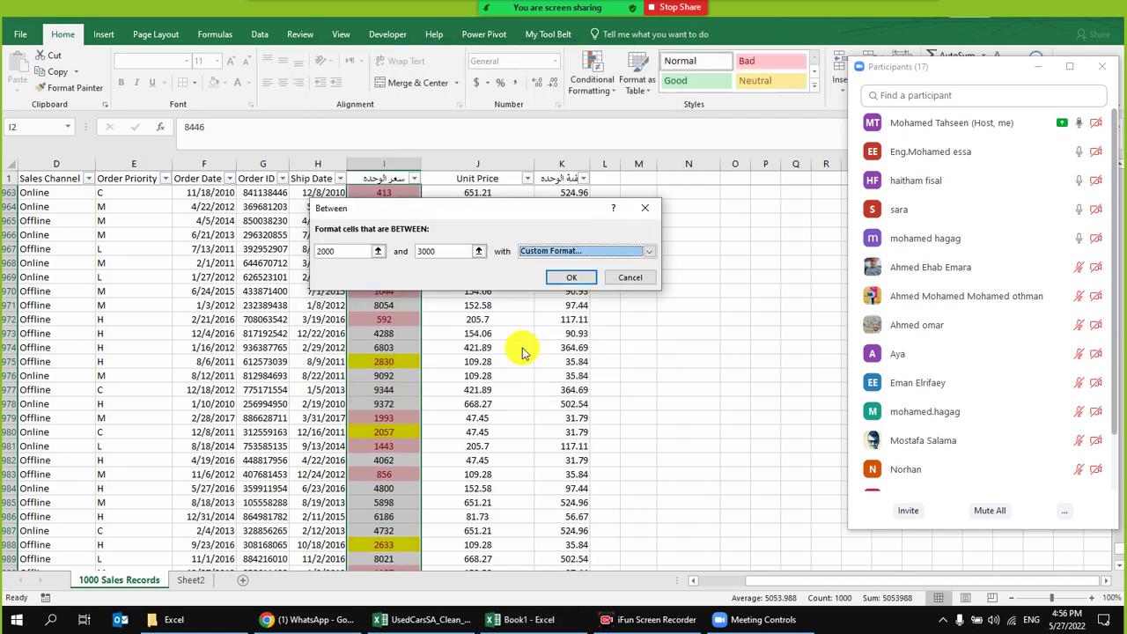
{"action": "left_click", "coordinate": [558, 280]}
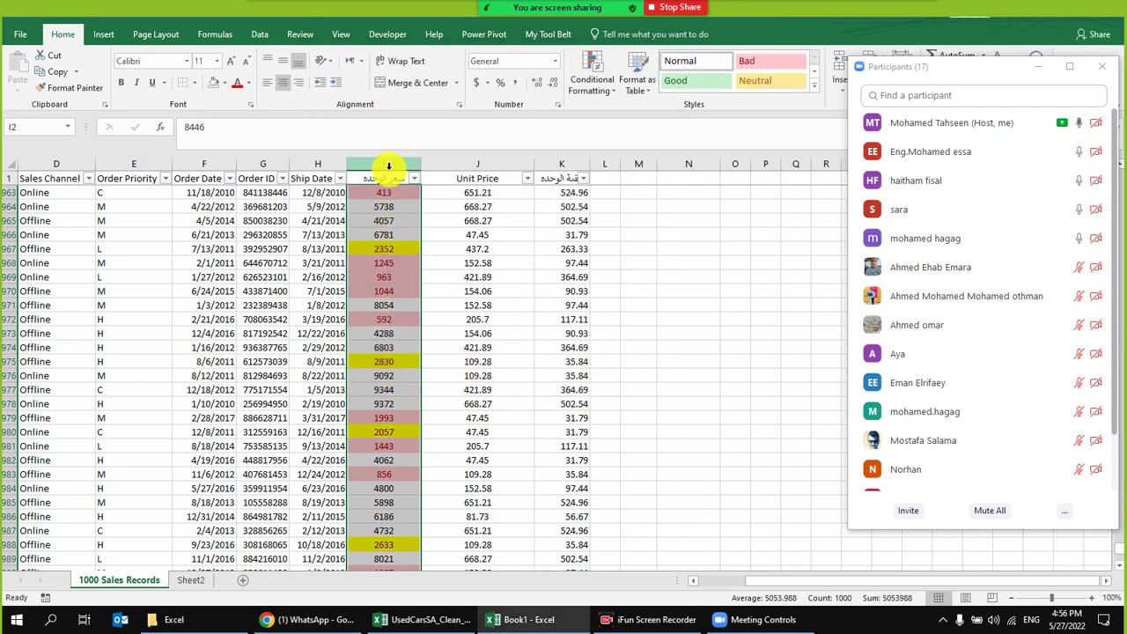
- Add a Greater Than 3000 rule on column I with a custom green fill
{"action": "left_click", "coordinate": [583, 83]}
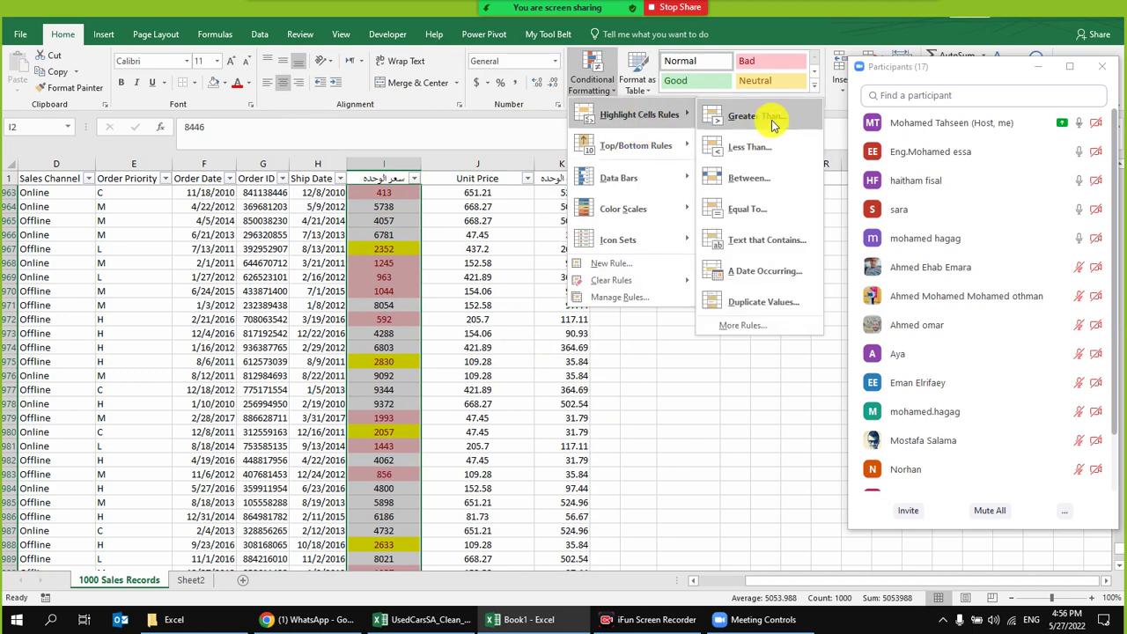
{"action": "left_click", "coordinate": [768, 117]}
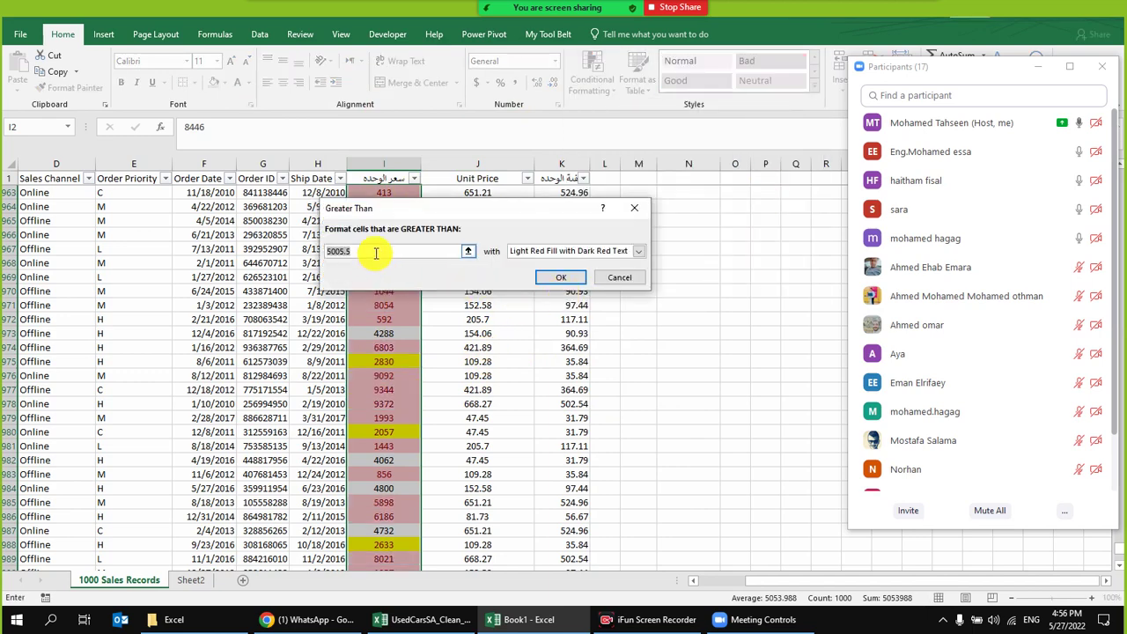
{"action": "type", "text": "3000"}
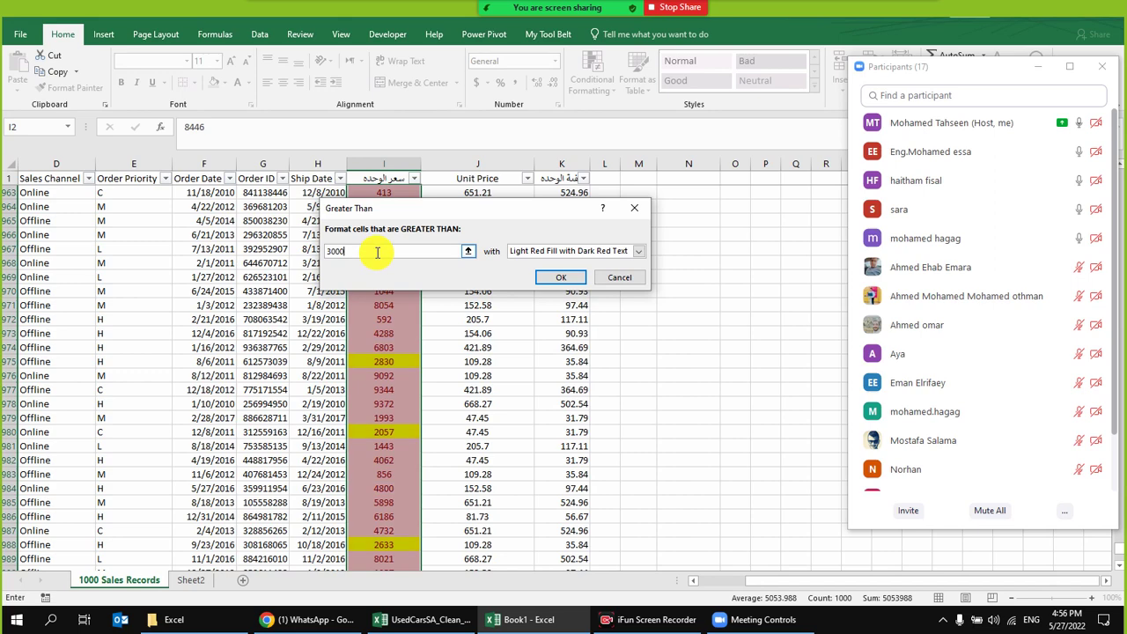
{"action": "left_click", "coordinate": [535, 251]}
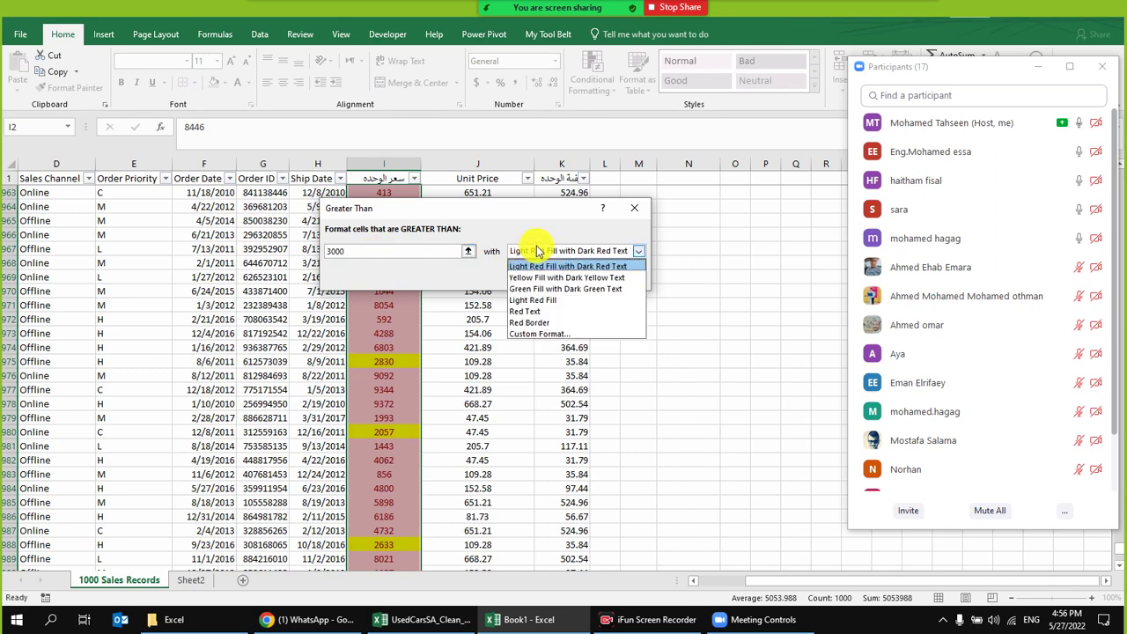
{"action": "left_click", "coordinate": [544, 335]}
{"action": "left_click", "coordinate": [385, 218]}
{"action": "left_click", "coordinate": [571, 383]}
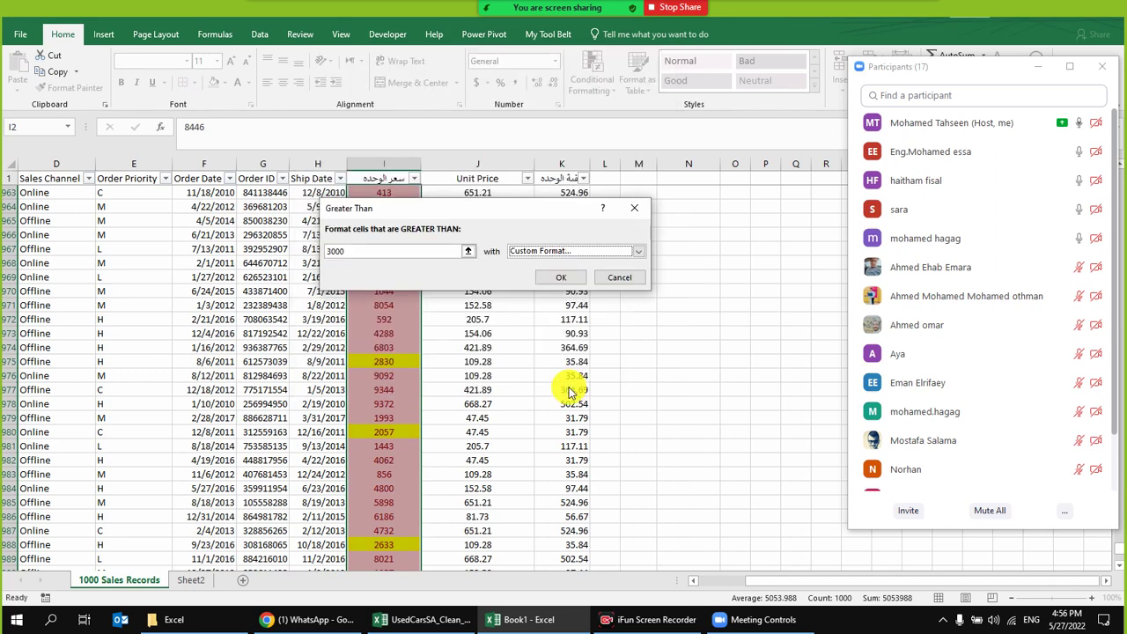
{"action": "left_click", "coordinate": [553, 282]}
- Review the red, yellow and green coding, checking I954 and returning to the top of column I
{"action": "left_click", "coordinate": [360, 336]}
{"action": "scroll", "coordinate": [373, 437], "scroll_direction": "up", "scroll_amount": 6}
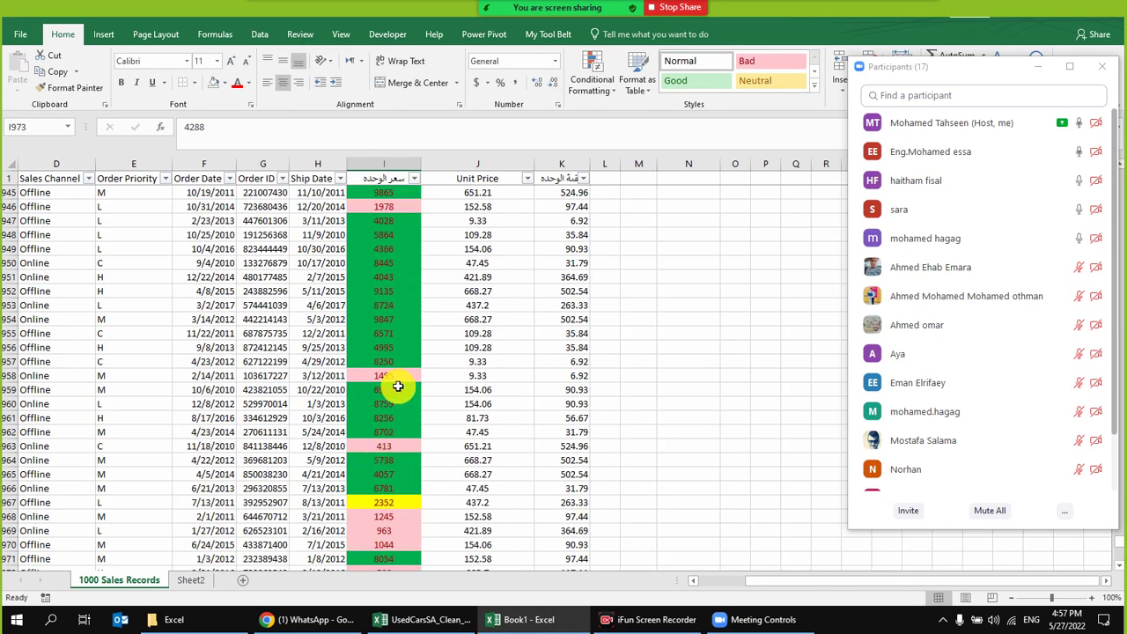
{"action": "left_click", "coordinate": [400, 318]}
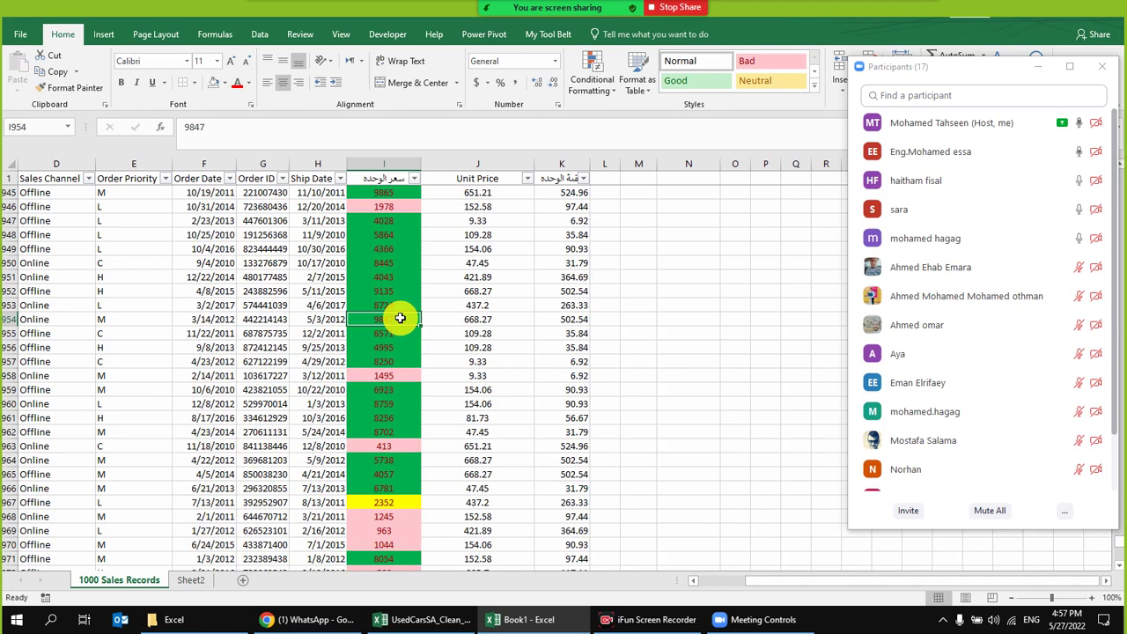
{"action": "key", "text": "ctrl+Up"}
{"action": "left_click_drag", "start_coordinate": [440, 278], "coordinate": [12, 303]}
{"action": "left_click", "coordinate": [285, 219]}
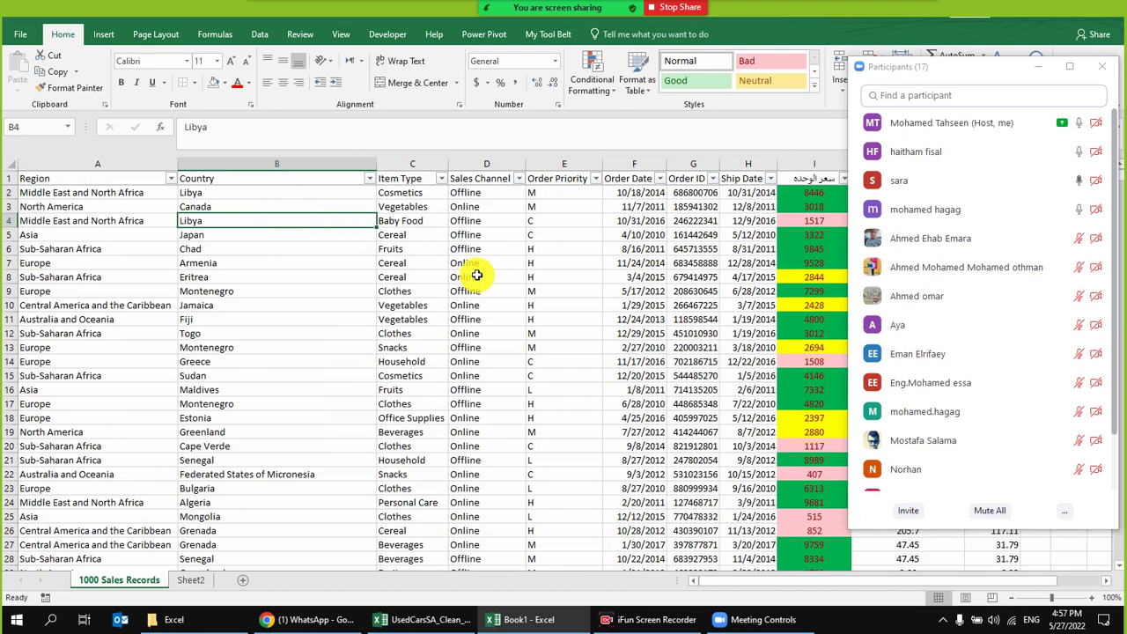
{"action": "left_click_drag", "start_coordinate": [511, 276], "coordinate": [815, 305]}
{"action": "left_click", "coordinate": [564, 250]}
{"action": "left_click_drag", "start_coordinate": [853, 249], "coordinate": [711, 282]}
{"action": "left_click", "coordinate": [702, 337]}
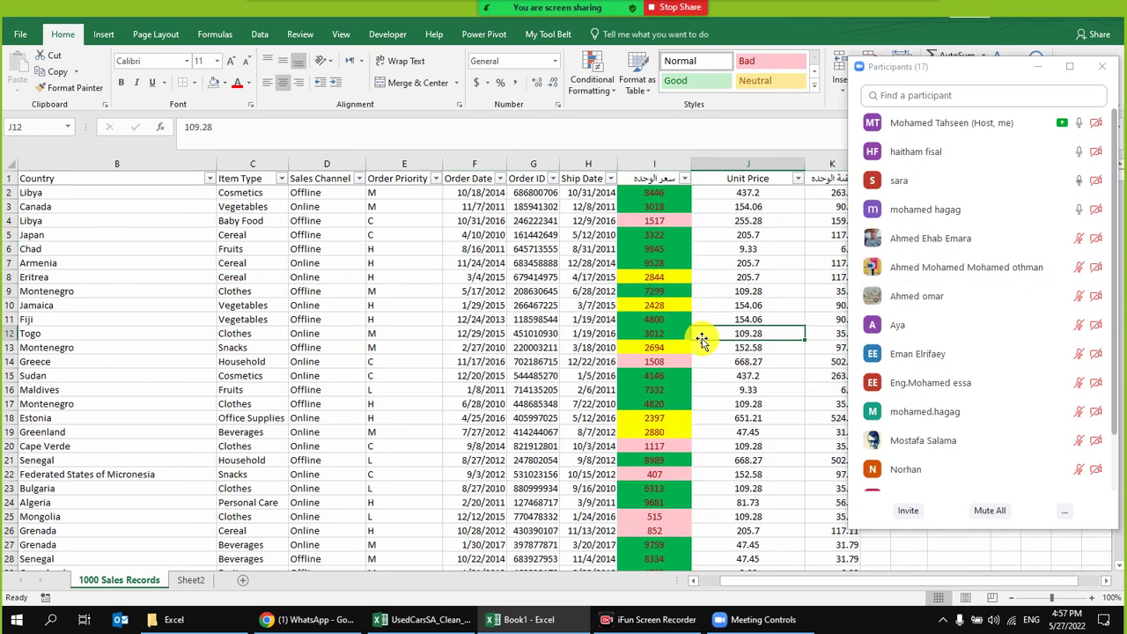
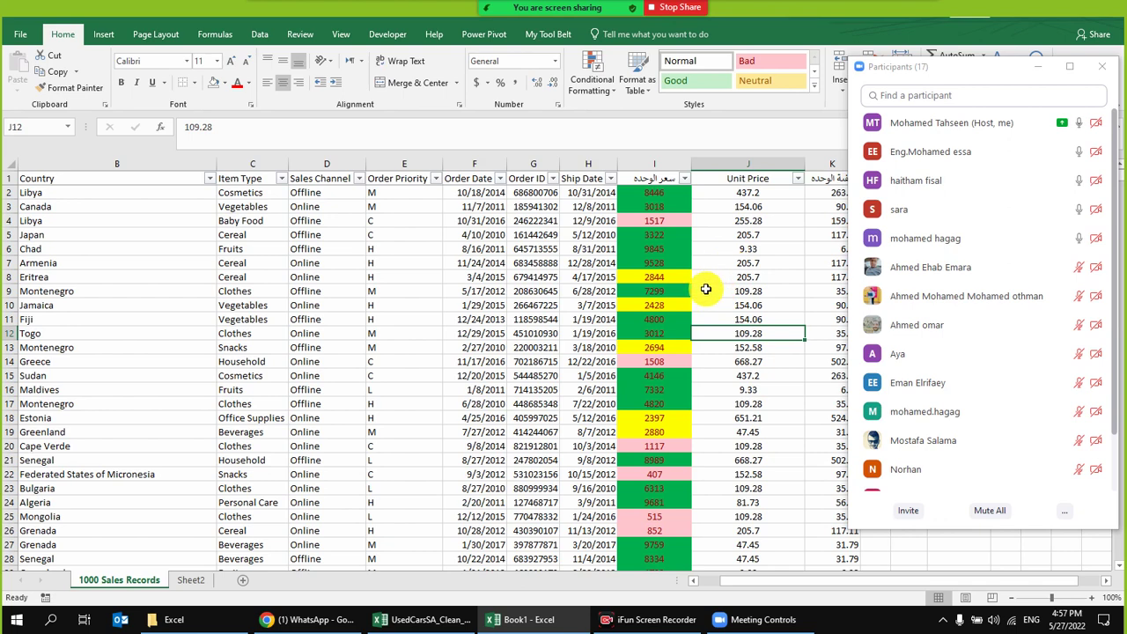
- Fill the unit price cell J5 (205.7) with green after trying fill colours on I5
{"action": "left_click", "coordinate": [655, 236]}
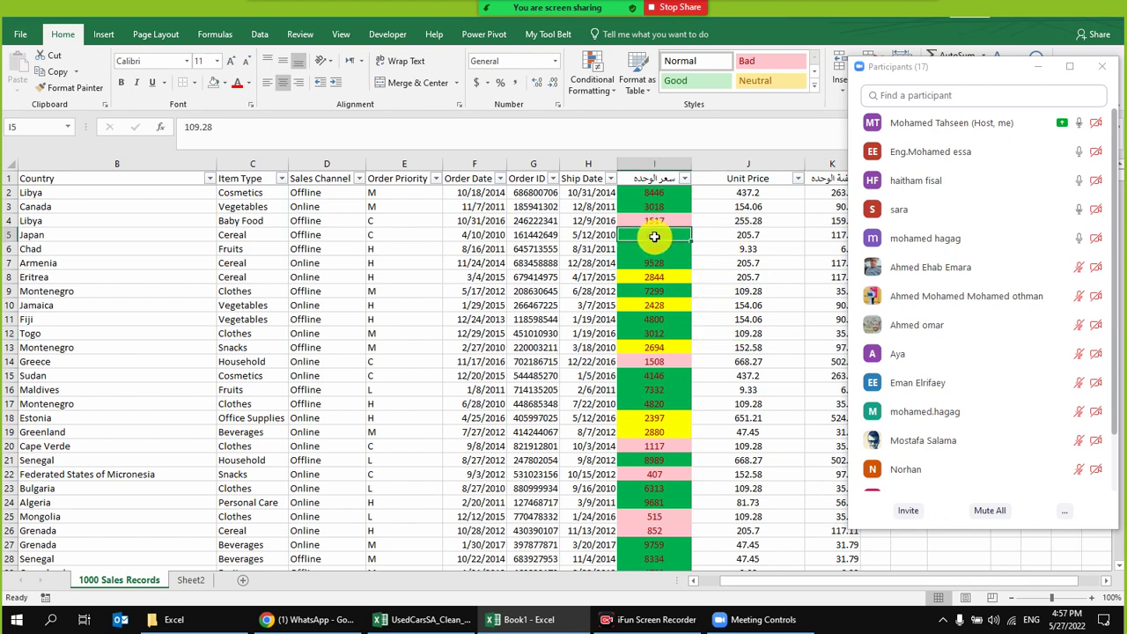
{"action": "left_click", "coordinate": [224, 84]}
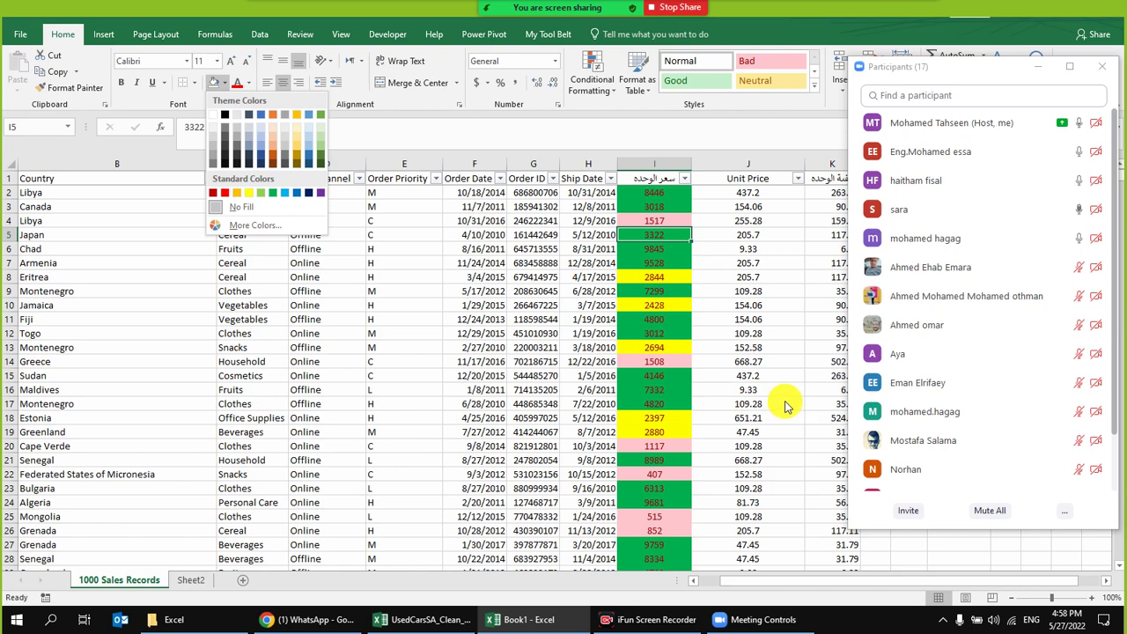
{"action": "key", "text": "Escape"}
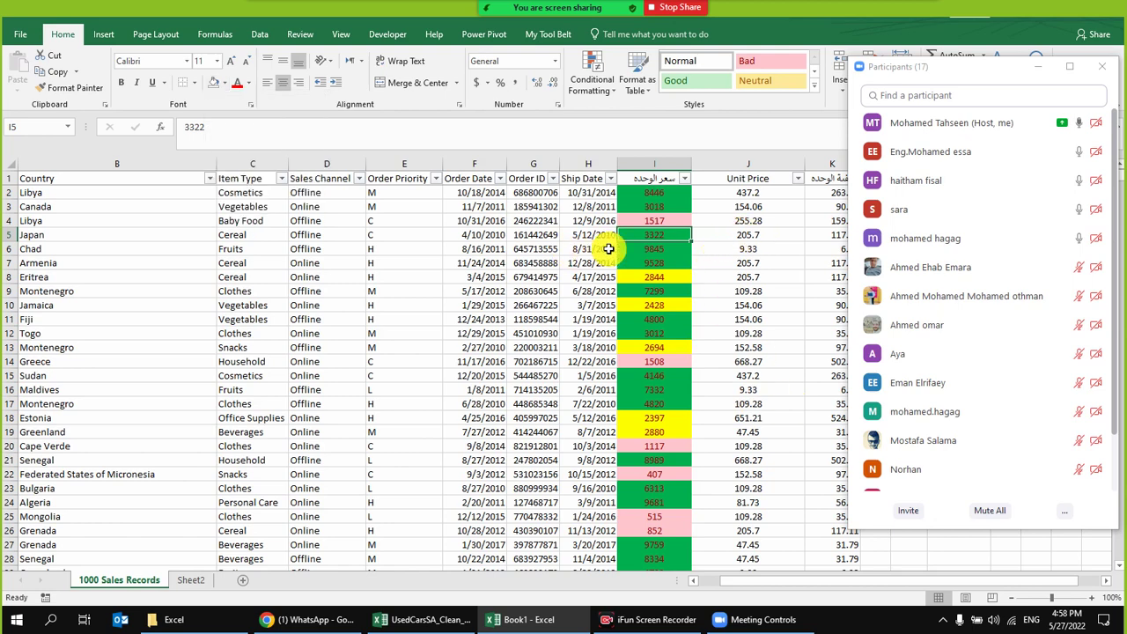
{"action": "left_click", "coordinate": [748, 234]}
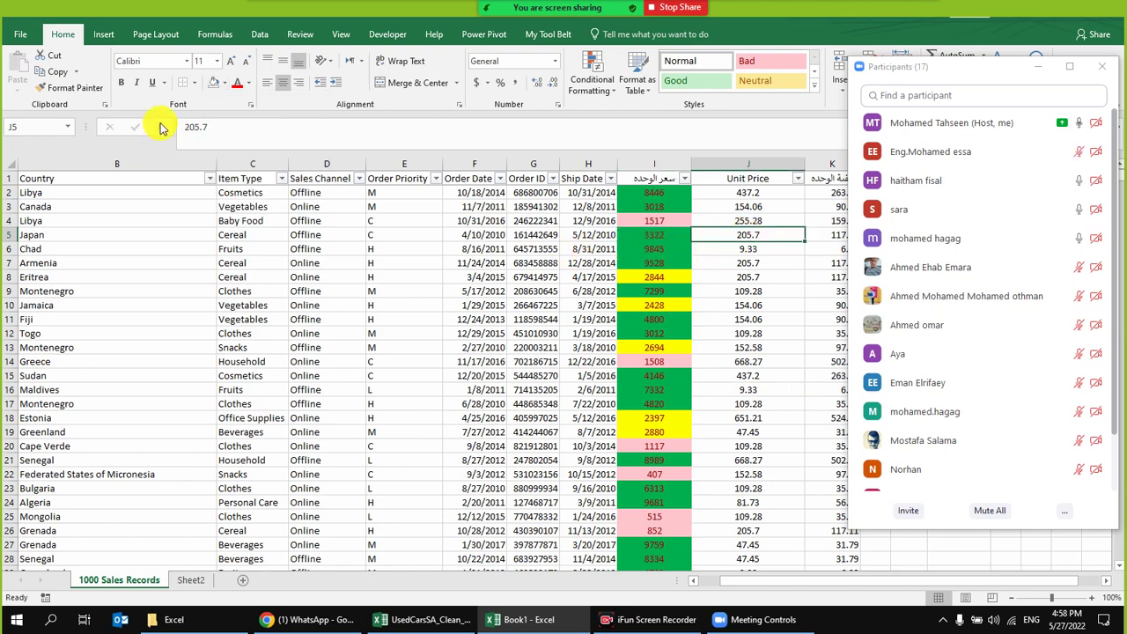
{"action": "left_click", "coordinate": [225, 85]}
{"action": "left_click", "coordinate": [270, 194]}
- Remove J5's green fill by copying J4's formatting onto it
{"action": "left_click", "coordinate": [714, 349]}
{"action": "left_click", "coordinate": [754, 236]}
{"action": "left_click", "coordinate": [225, 83]}
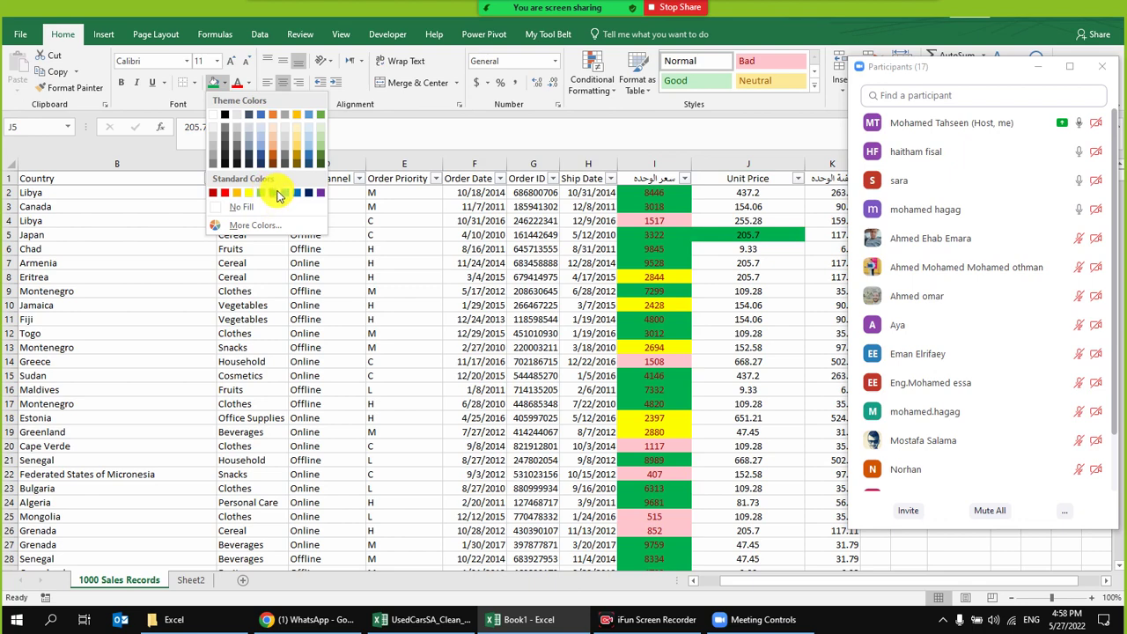
{"action": "key", "text": "Escape"}
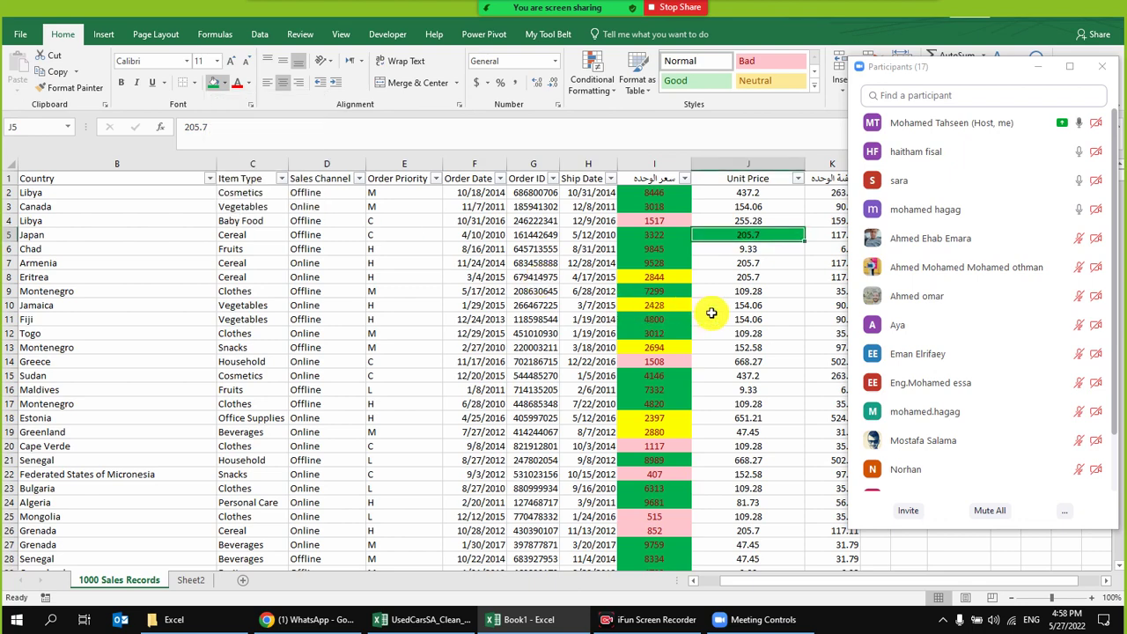
{"action": "left_click", "coordinate": [662, 231]}
{"action": "left_click", "coordinate": [225, 82]}
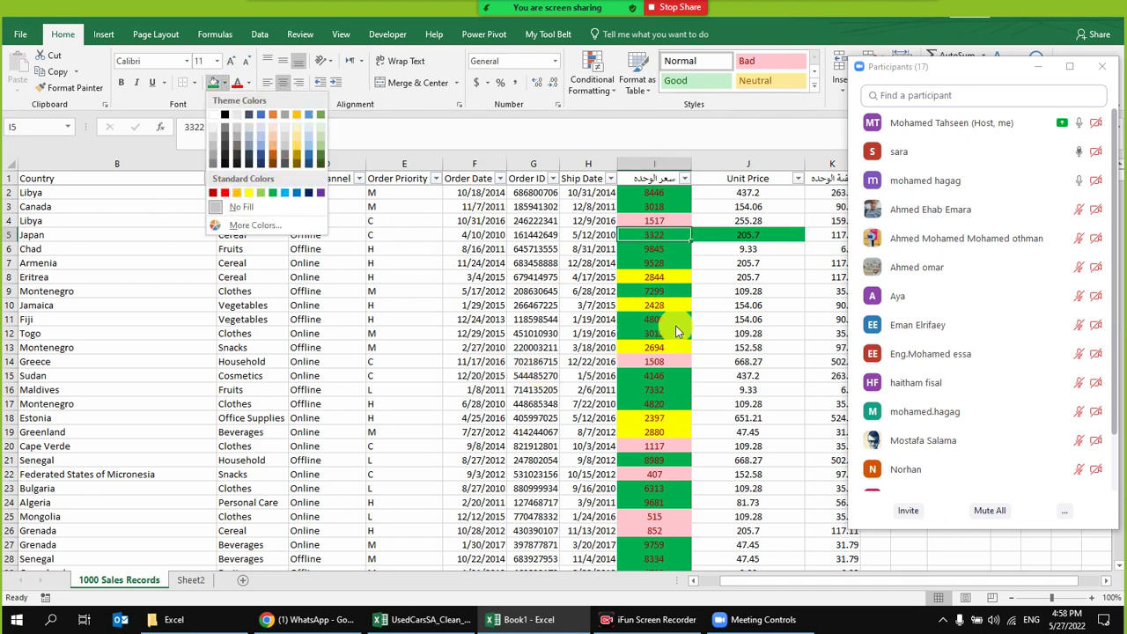
{"action": "left_click", "coordinate": [738, 216]}
{"action": "left_click", "coordinate": [747, 220]}
{"action": "left_click", "coordinate": [92, 99]}
{"action": "left_click", "coordinate": [738, 235]}
- Select row 10 and Chad, admit the waiting meeting participant, and end on Sheet2
{"action": "left_click", "coordinate": [740, 307]}
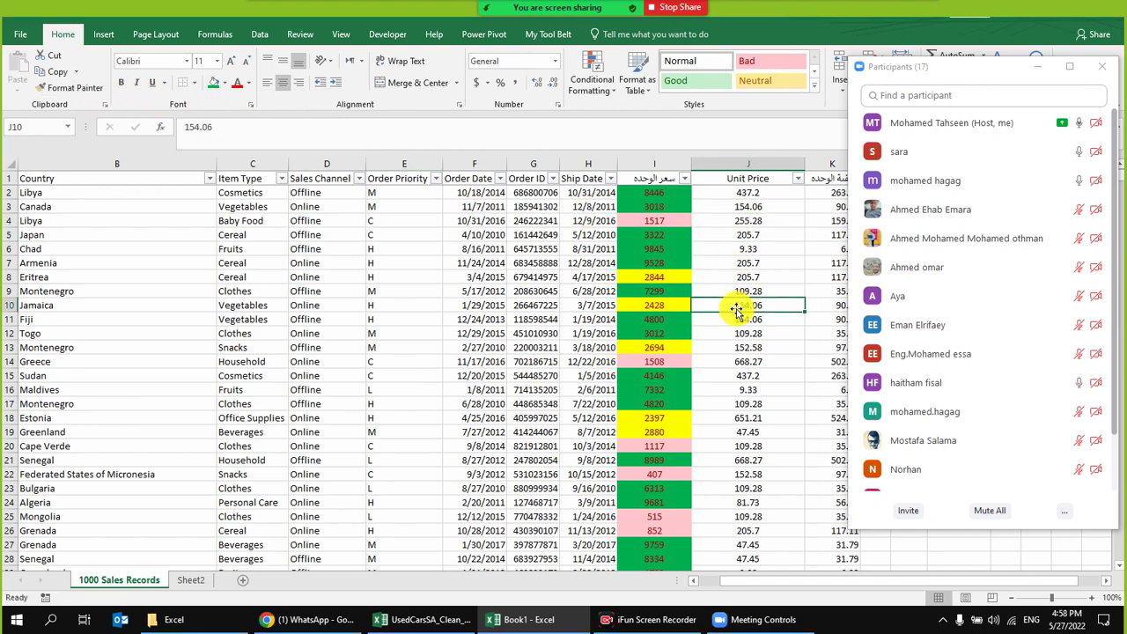
{"action": "left_click_drag", "start_coordinate": [738, 308], "coordinate": [13, 314]}
{"action": "left_click", "coordinate": [280, 250]}
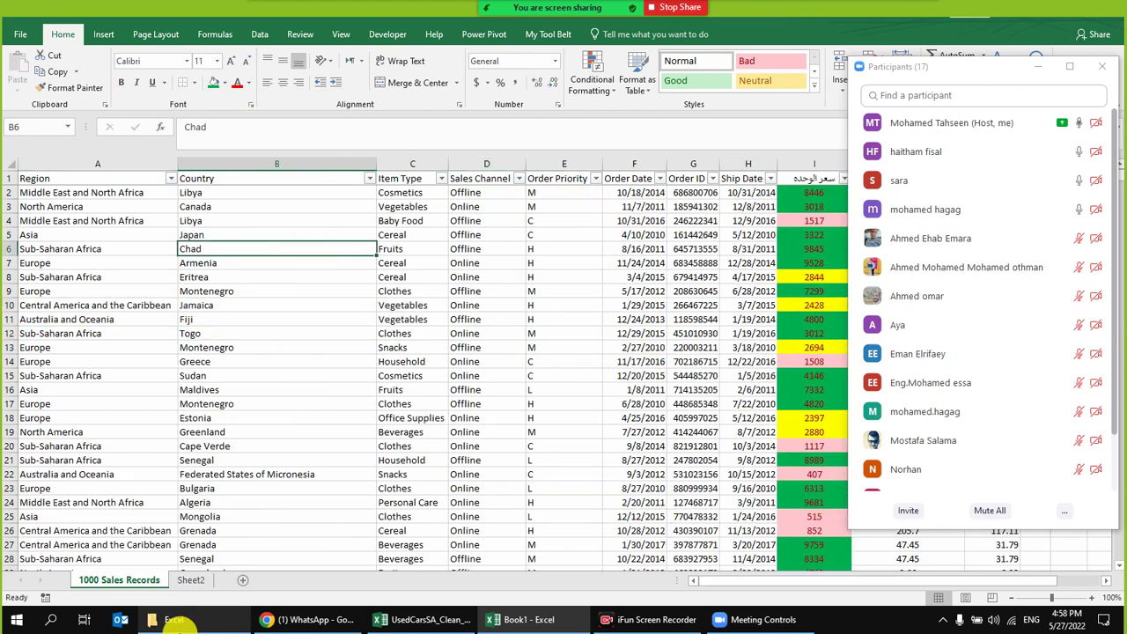
{"action": "left_click", "coordinate": [191, 580]}
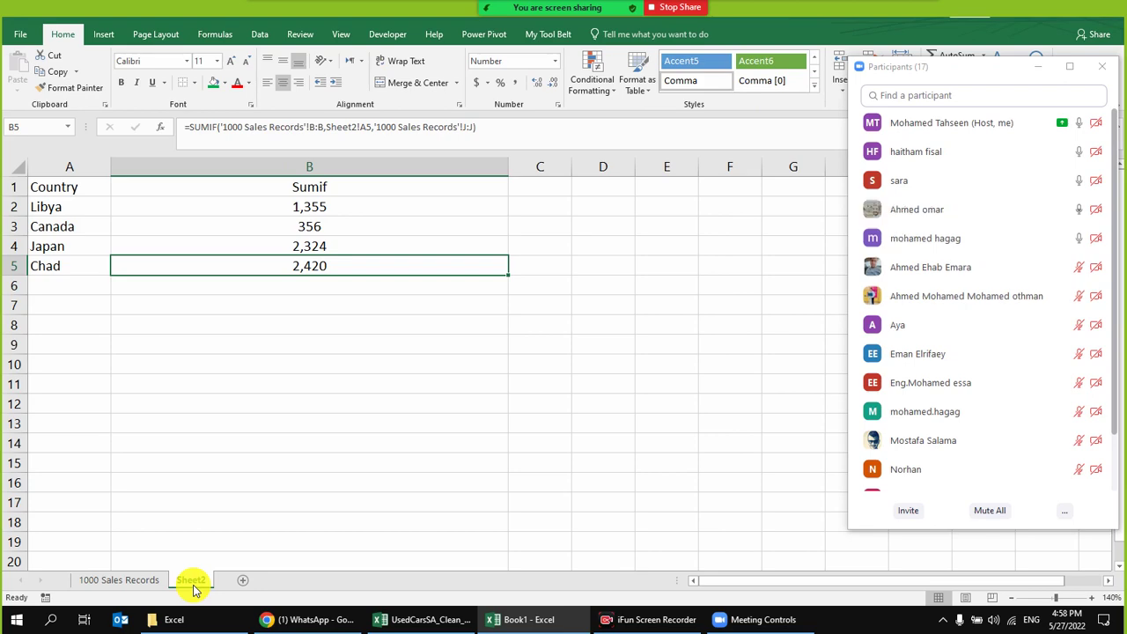
{"action": "left_click", "coordinate": [123, 581]}
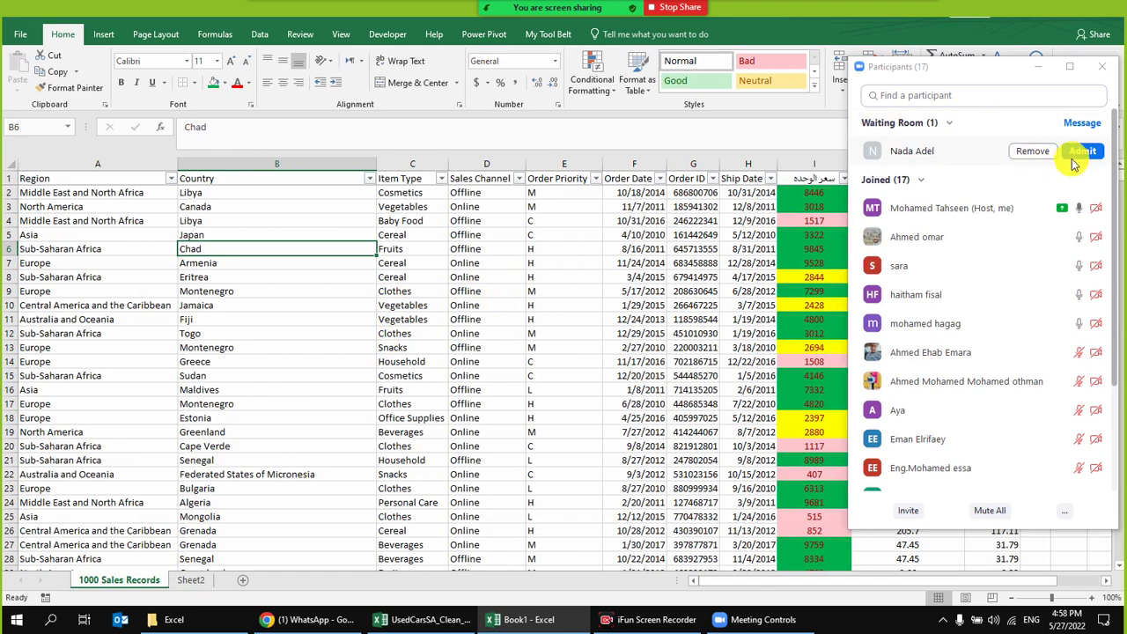
{"action": "left_click", "coordinate": [1077, 154]}
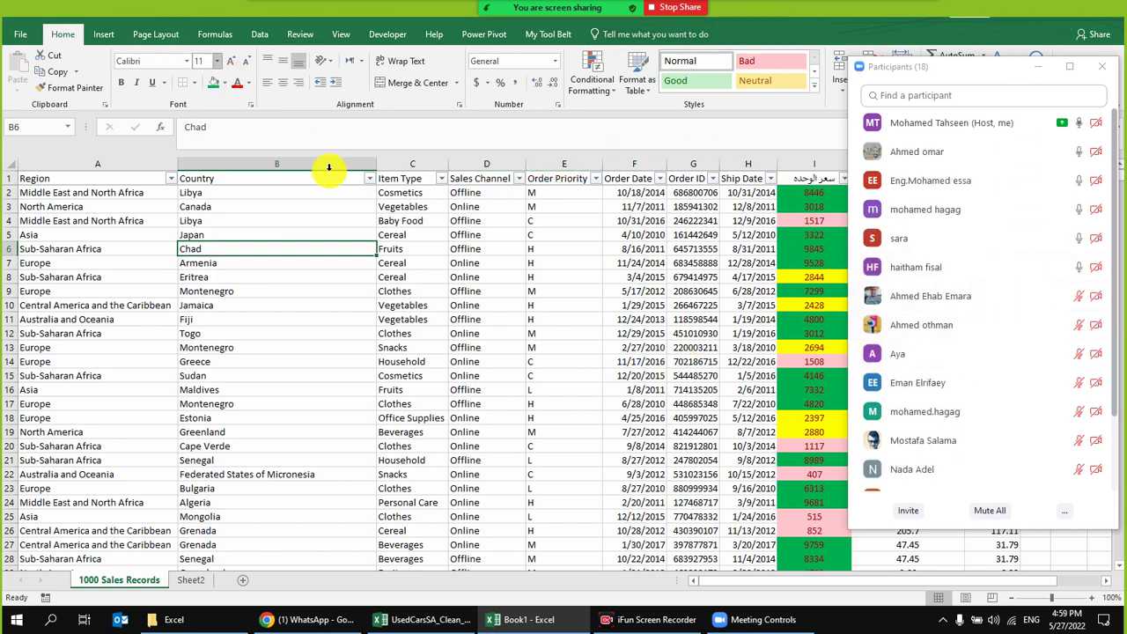
{"action": "left_click", "coordinate": [465, 279]}
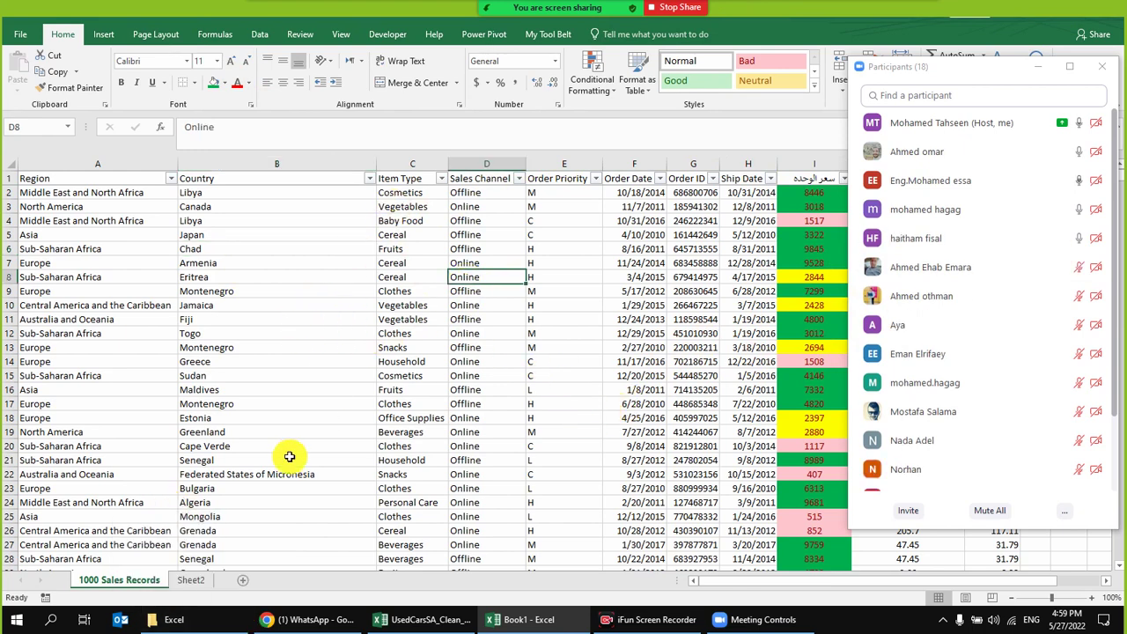
{"action": "left_click", "coordinate": [208, 583]}
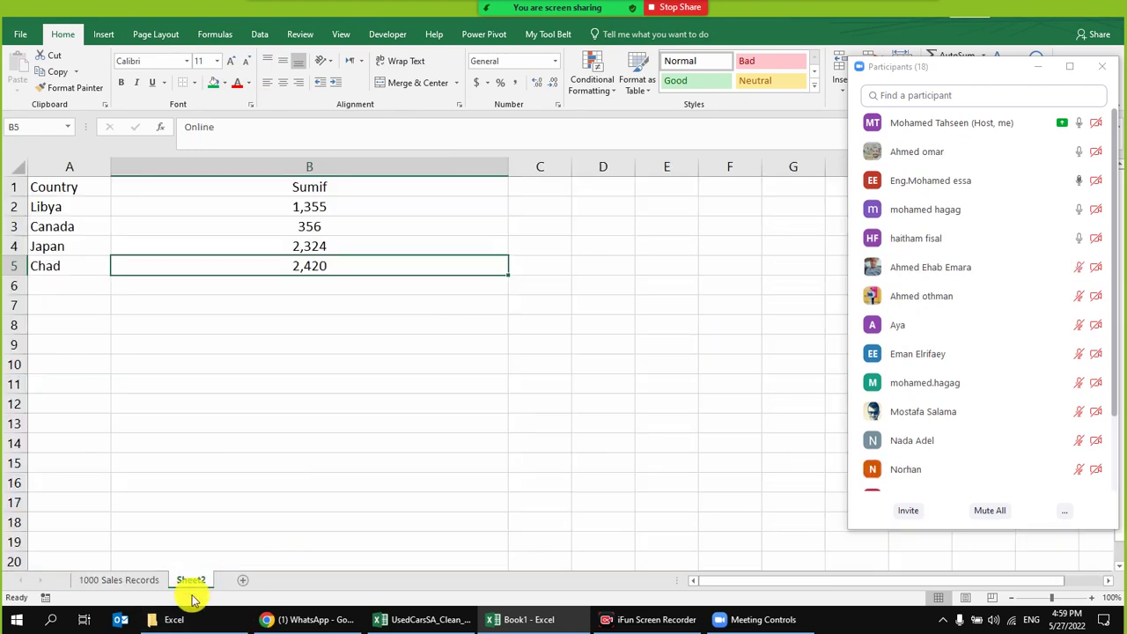
- Add a new sheet and enter mohamed, haitham, minba and madona in G4:G7
{"action": "left_click", "coordinate": [243, 588]}
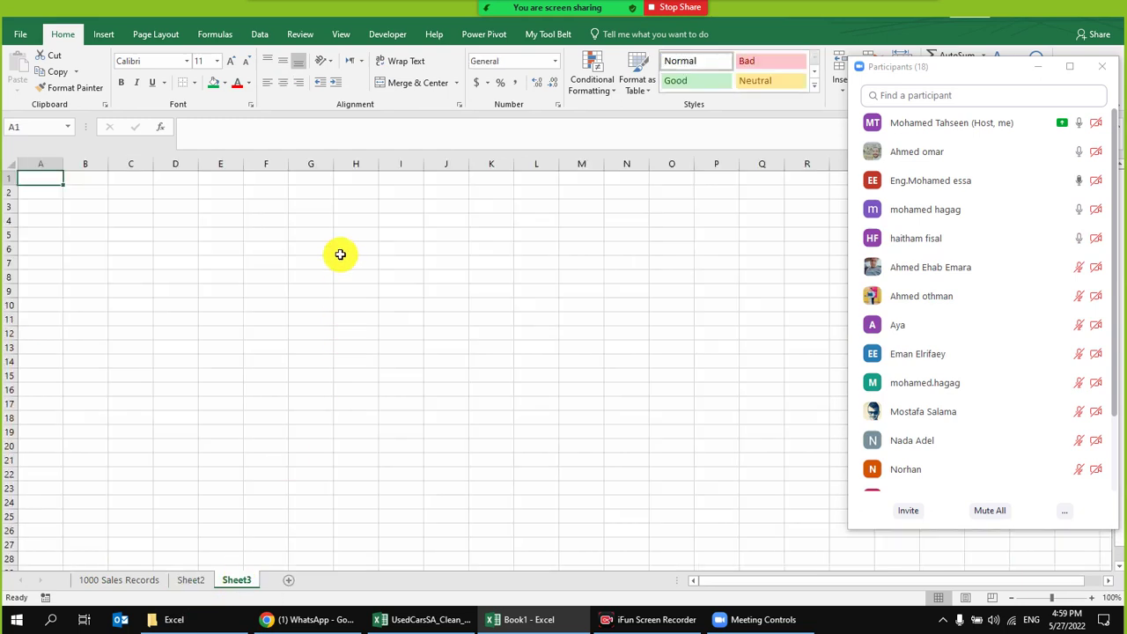
{"action": "left_click", "coordinate": [328, 222]}
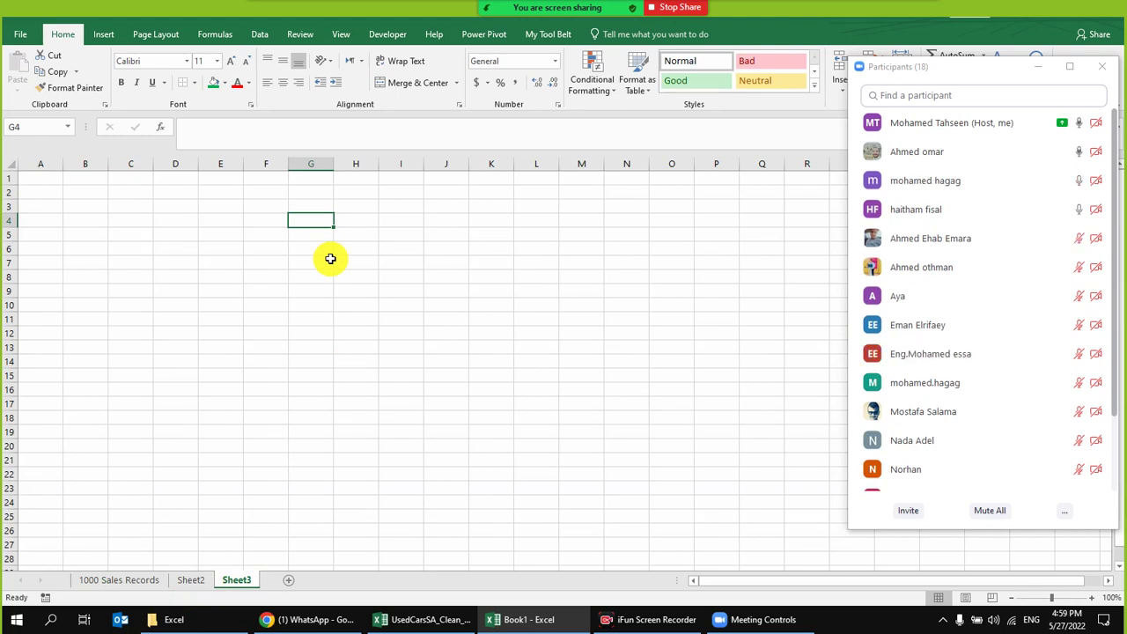
{"action": "type", "text": "mohamed"}
{"action": "key", "text": "Return"}
{"action": "type", "text": "h"}
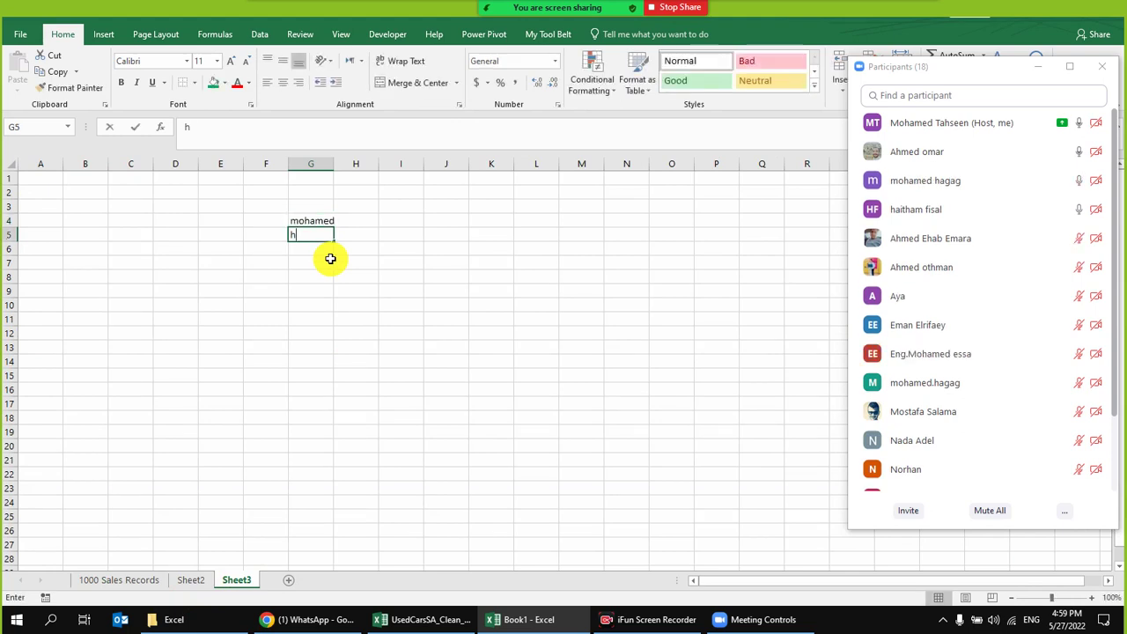
{"action": "type", "text": "aitham"}
{"action": "key", "text": "Return"}
{"action": "type", "text": "minb"}
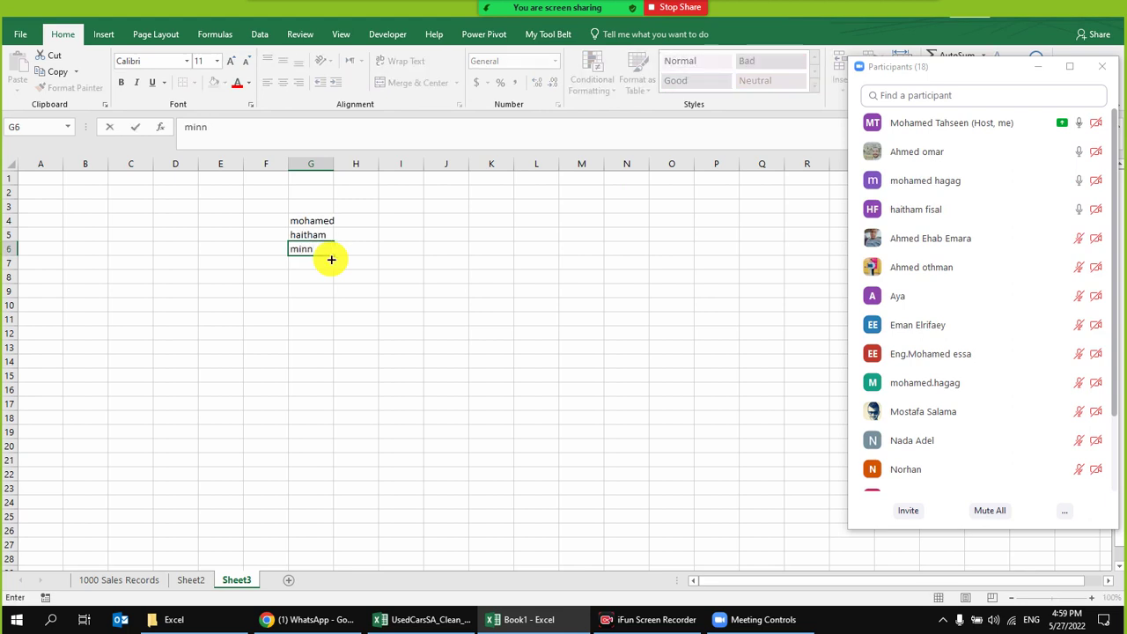
{"action": "type", "text": "a"}
{"action": "key", "text": "Return"}
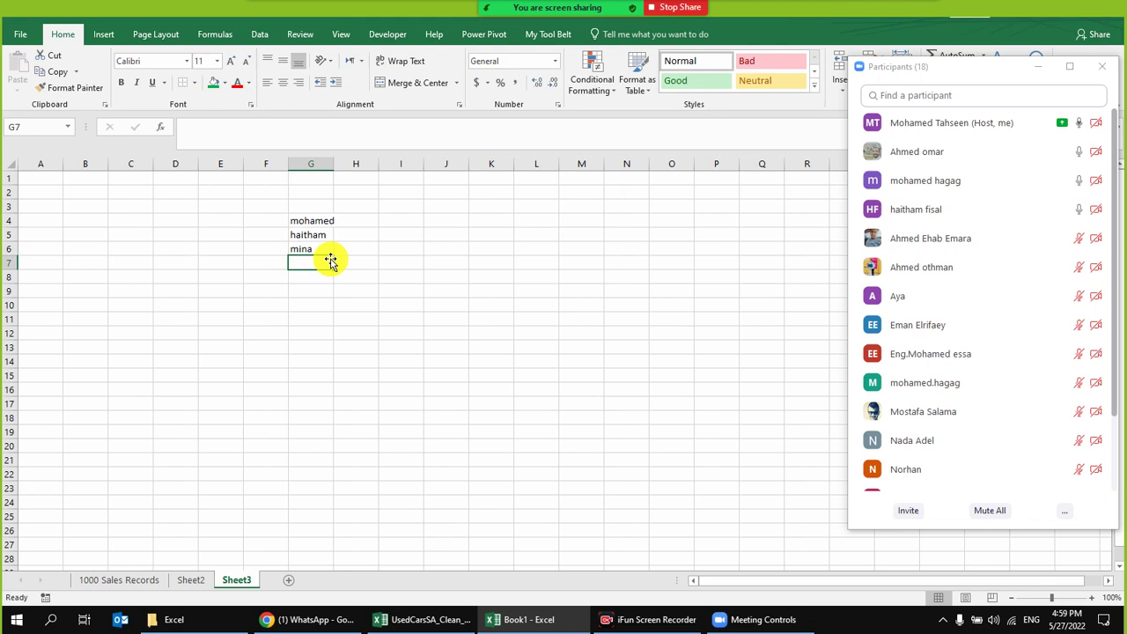
{"action": "type", "text": "madona"}
{"action": "key", "text": "Return"}
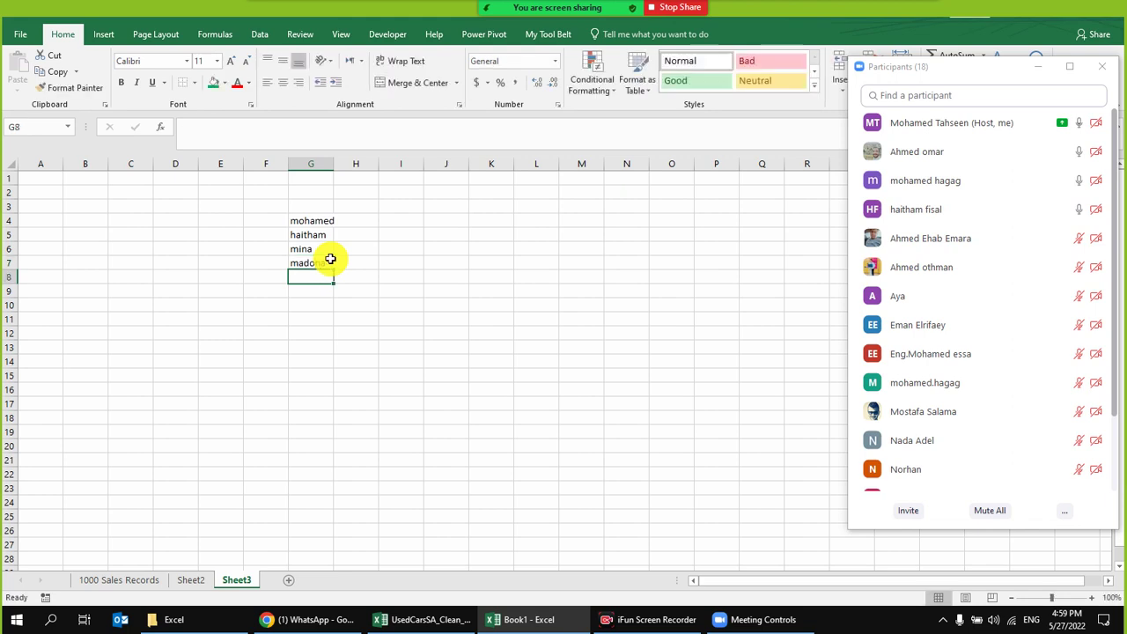
- Enter the IDs 101, 102, 103 and 104 in F4:F7
{"action": "left_click", "coordinate": [261, 218]}
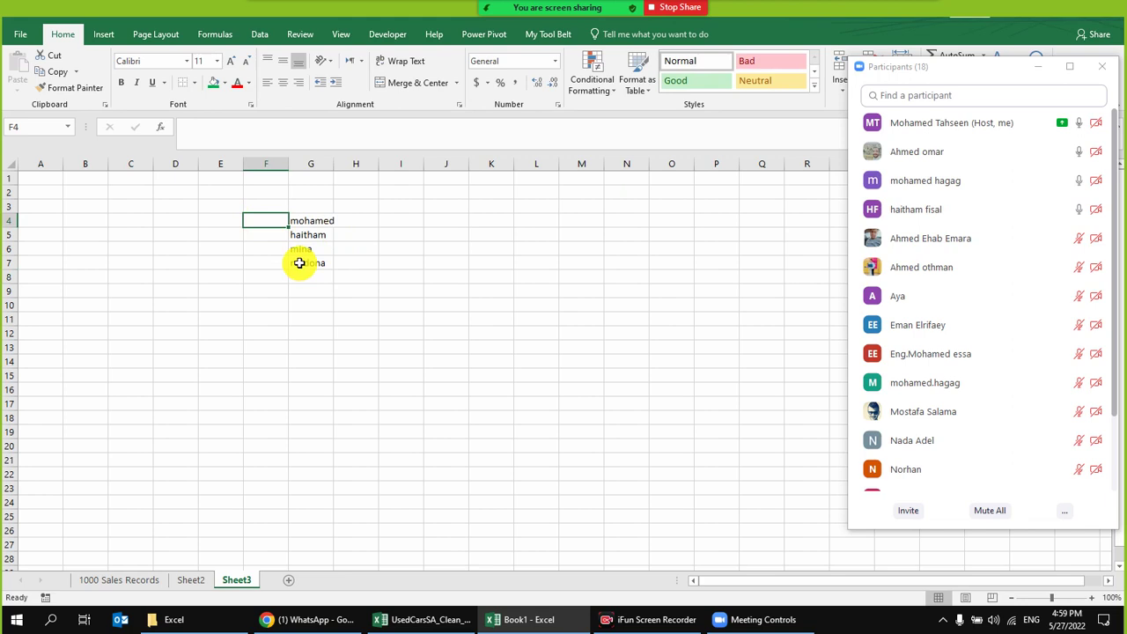
{"action": "type", "text": "101"}
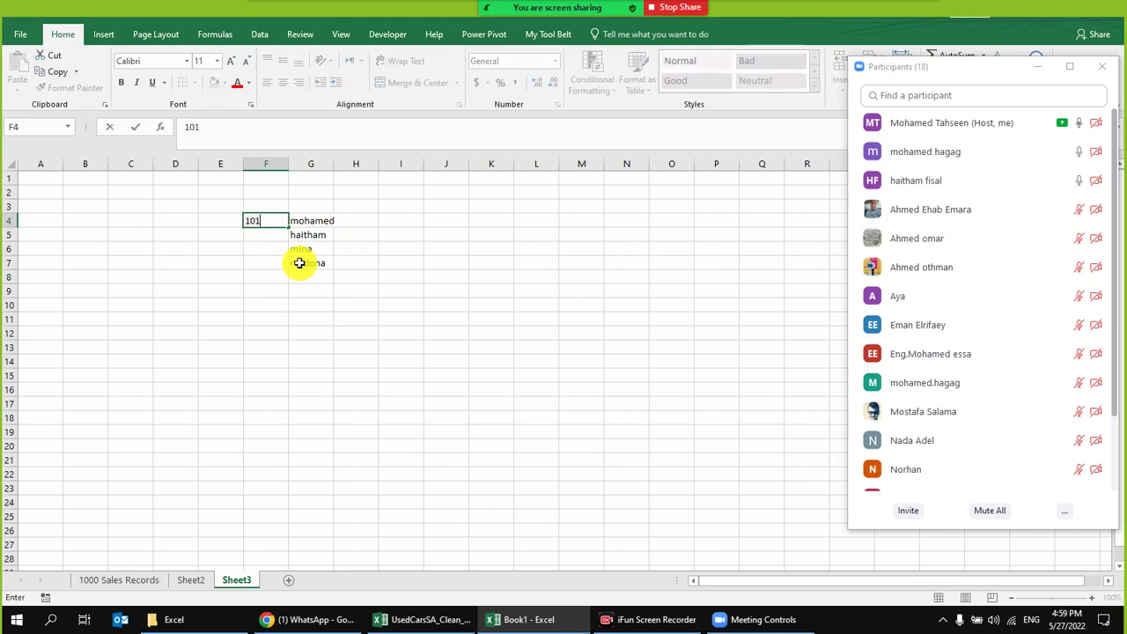
{"action": "key", "text": "Return"}
{"action": "type", "text": "102"}
{"action": "key", "text": "Return"}
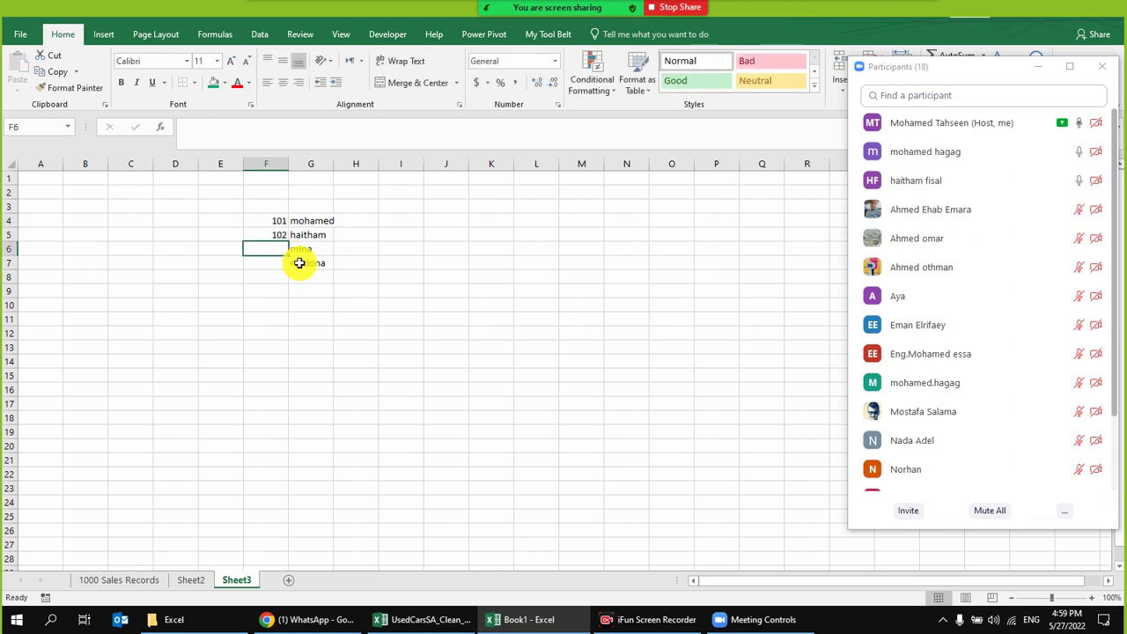
{"action": "type", "text": "103"}
{"action": "key", "text": "Return"}
{"action": "type", "text": "1"}
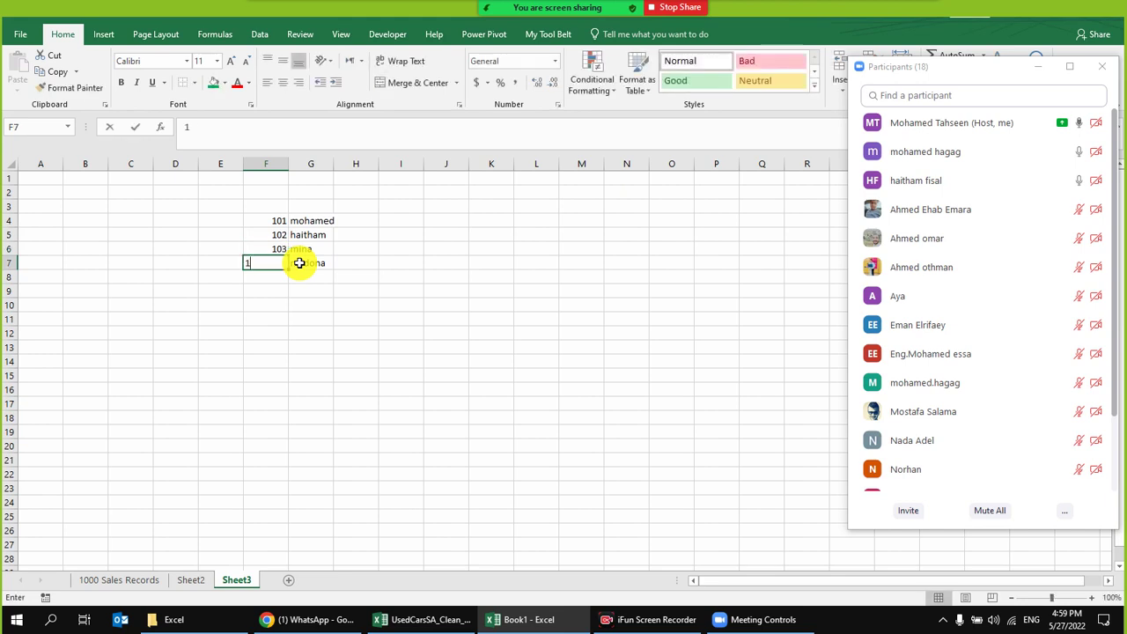
{"action": "type", "text": "04"}
{"action": "key", "text": "Return"}
- Widen column G to fit the names, then add another blank sheet and start renaming it
{"action": "left_click_drag", "start_coordinate": [335, 164], "coordinate": [375, 291]}
{"action": "left_click_drag", "start_coordinate": [280, 221], "coordinate": [392, 255]}
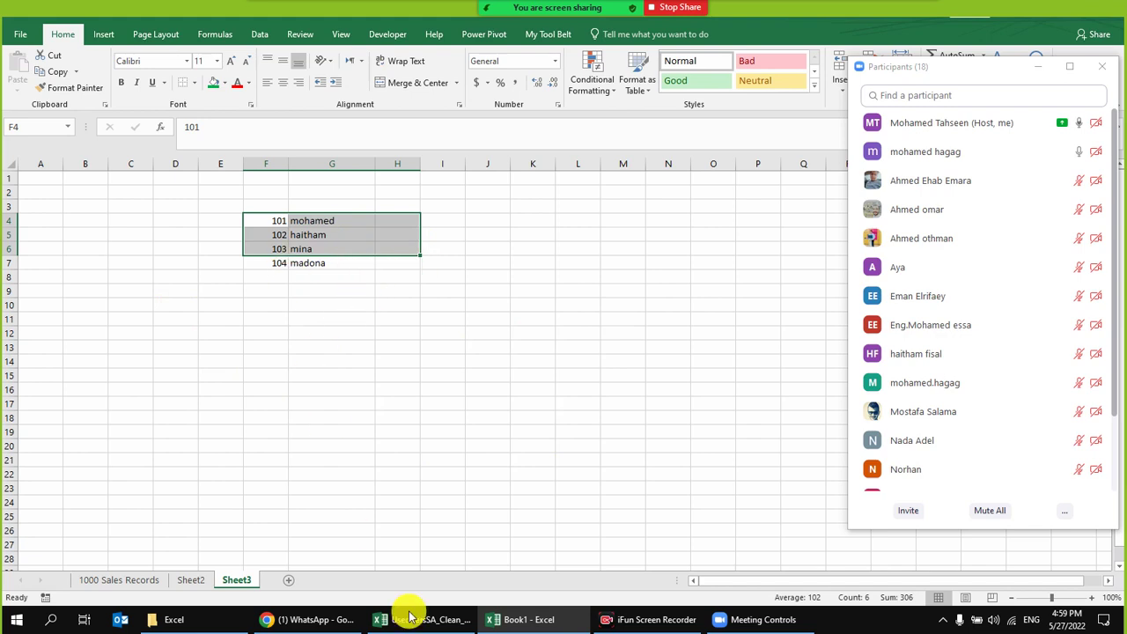
{"action": "left_click", "coordinate": [487, 319]}
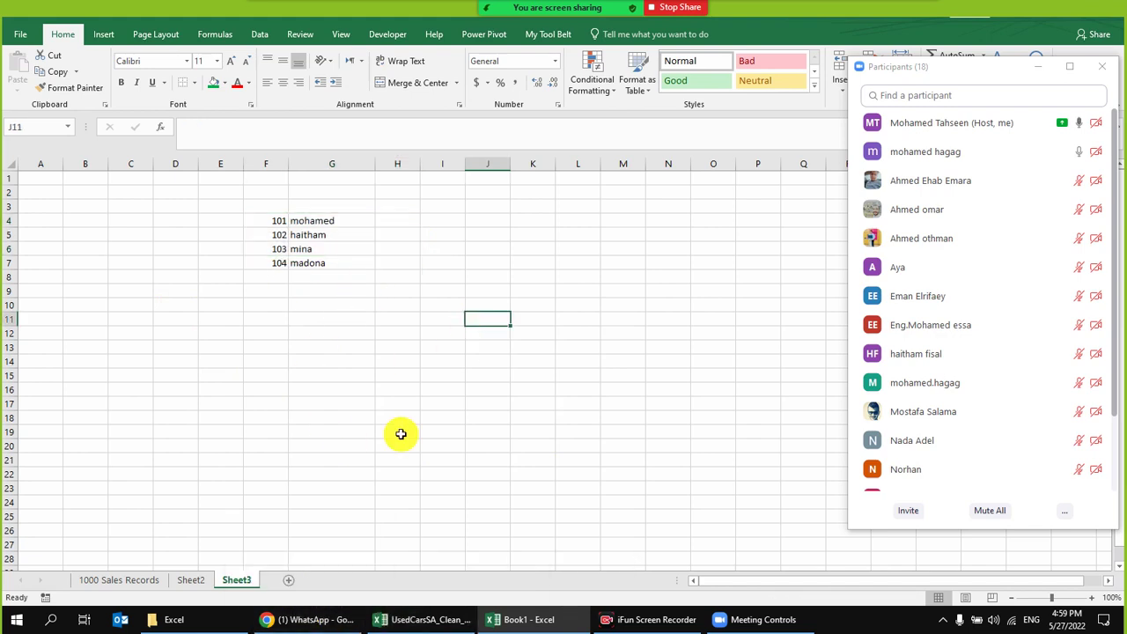
{"action": "left_click", "coordinate": [292, 582]}
{"action": "double_click", "coordinate": [281, 581]}
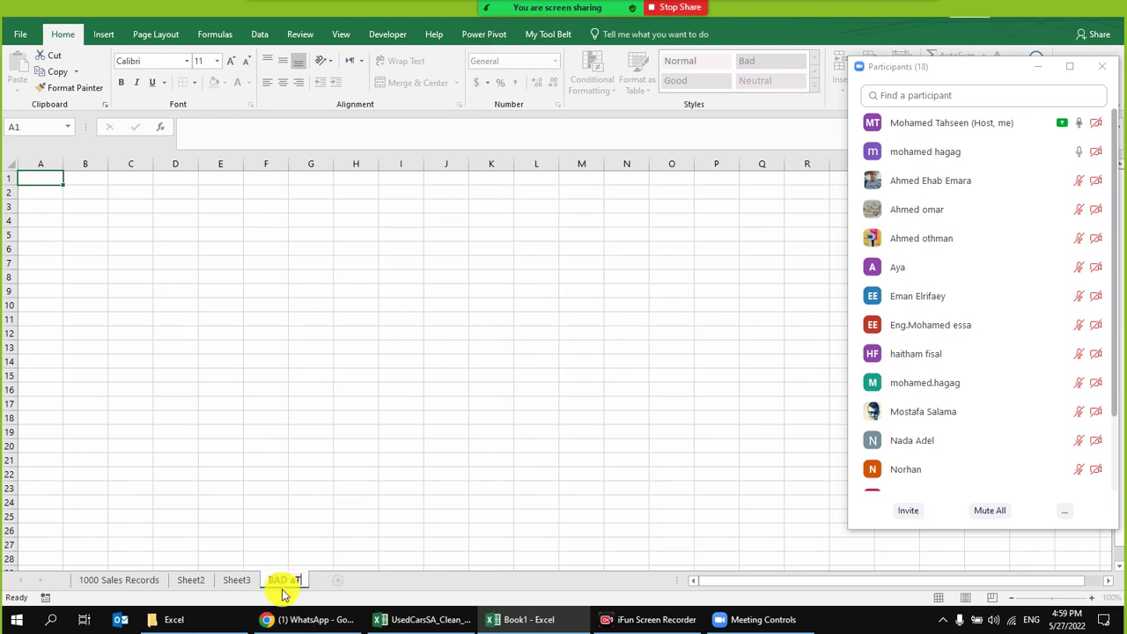
- Name the new sheet 'BAD aTTITUDE' and copy the IDs and names from Sheet3's F4:G7
{"action": "type", "text": "BAD aTTITUDE"}
{"action": "key", "text": "Return"}
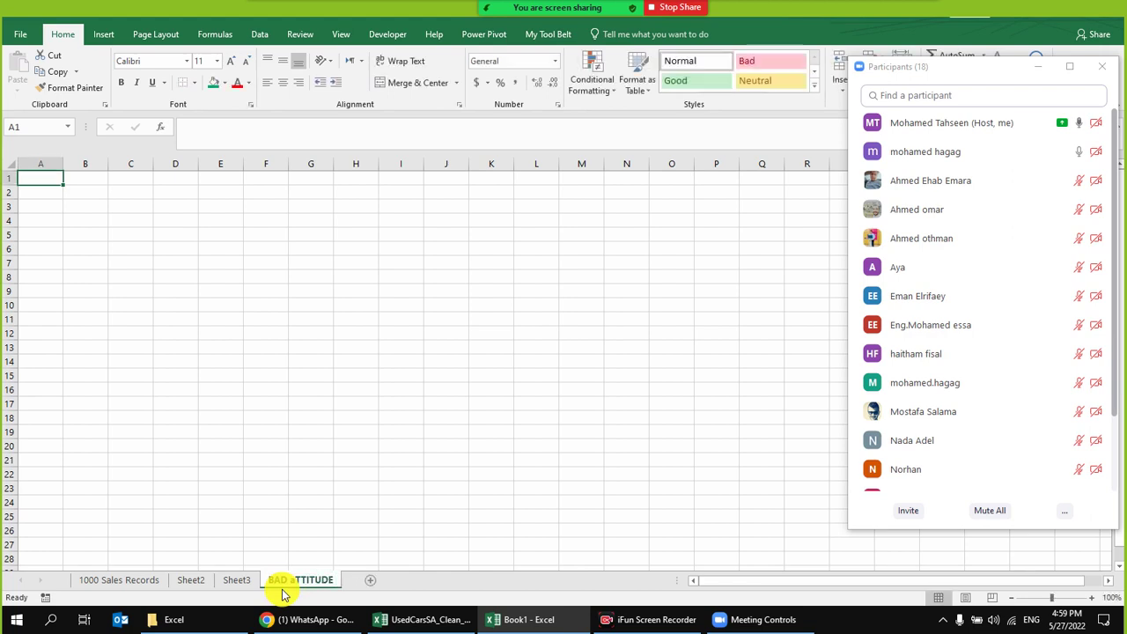
{"action": "left_click", "coordinate": [235, 583]}
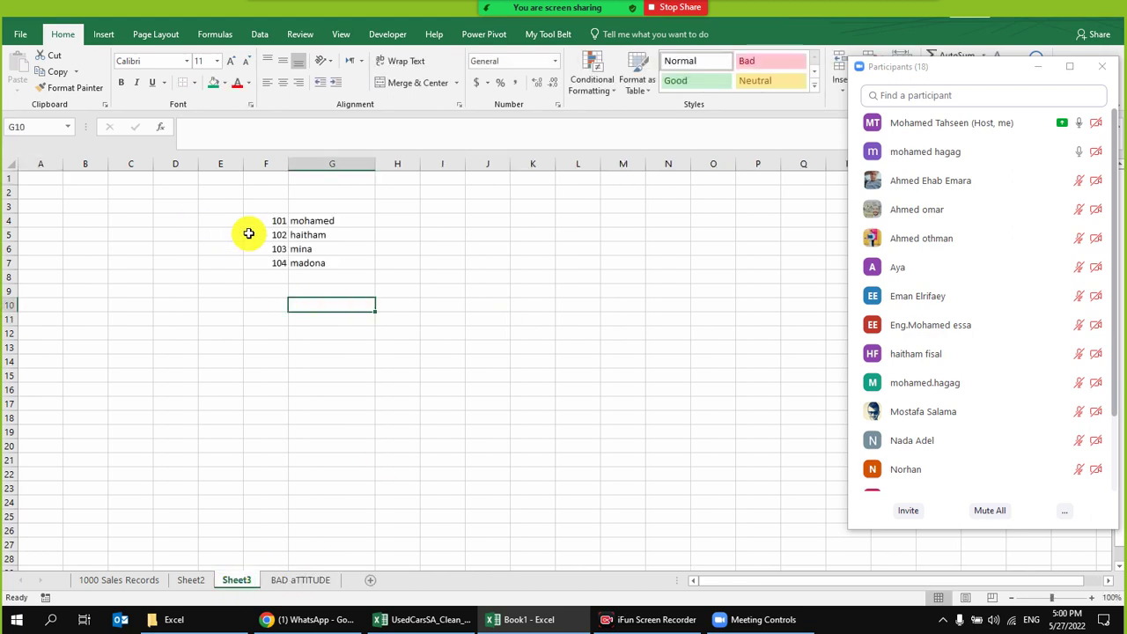
{"action": "left_click_drag", "start_coordinate": [279, 221], "coordinate": [310, 248]}
{"action": "right_click", "coordinate": [310, 245]}
{"action": "left_click", "coordinate": [365, 269]}
- Paste the IDs and names into G4:H7 on BAD aTTITUDE and widen column H
{"action": "left_click", "coordinate": [302, 580]}
{"action": "left_click", "coordinate": [309, 221]}
{"action": "right_click", "coordinate": [309, 221]}
{"action": "left_click", "coordinate": [361, 283]}
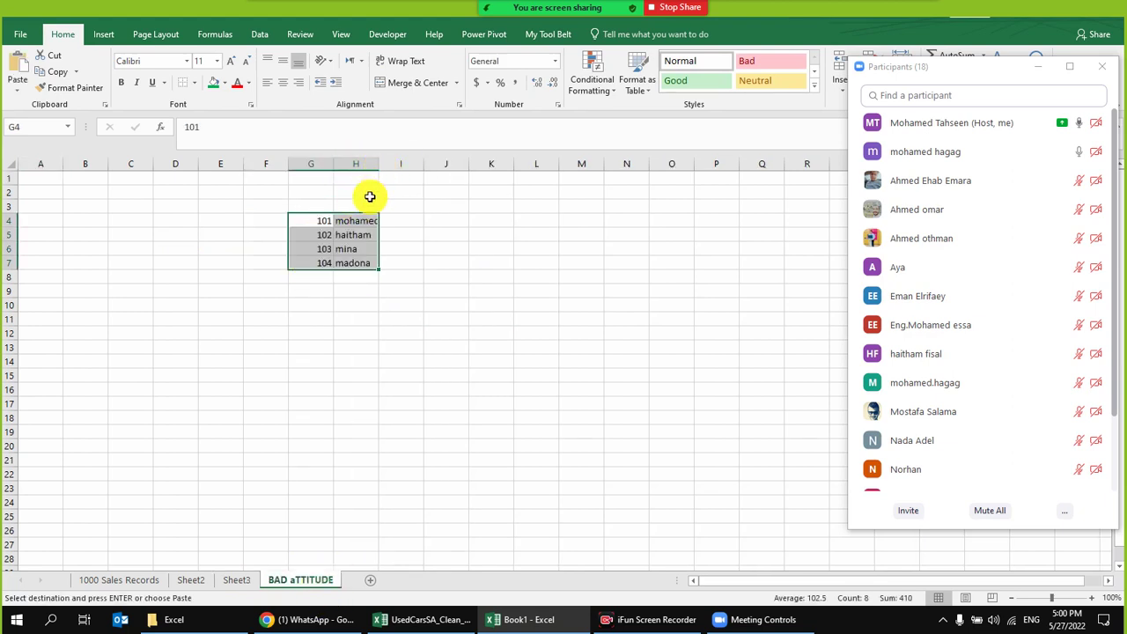
{"action": "left_click", "coordinate": [365, 206]}
{"action": "left_click_drag", "start_coordinate": [379, 164], "coordinate": [435, 163]}
- Select the whole ID column G and open Conditional Formatting
{"action": "left_click", "coordinate": [383, 234]}
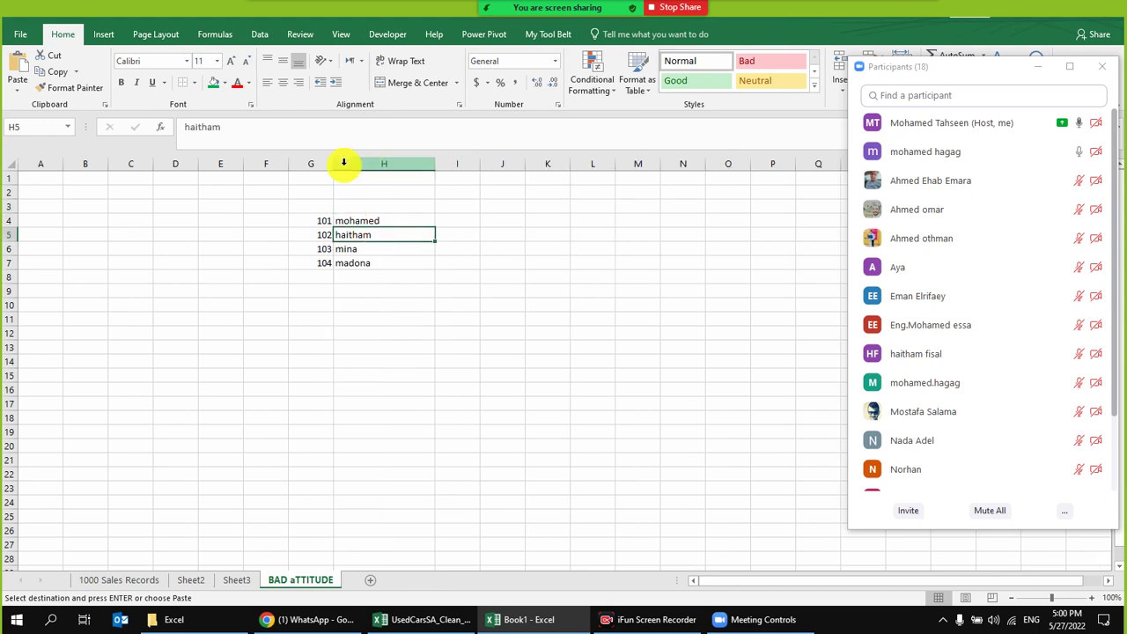
{"action": "left_click", "coordinate": [325, 291]}
{"action": "left_click_drag", "start_coordinate": [324, 292], "coordinate": [318, 295]}
{"action": "left_click", "coordinate": [365, 291]}
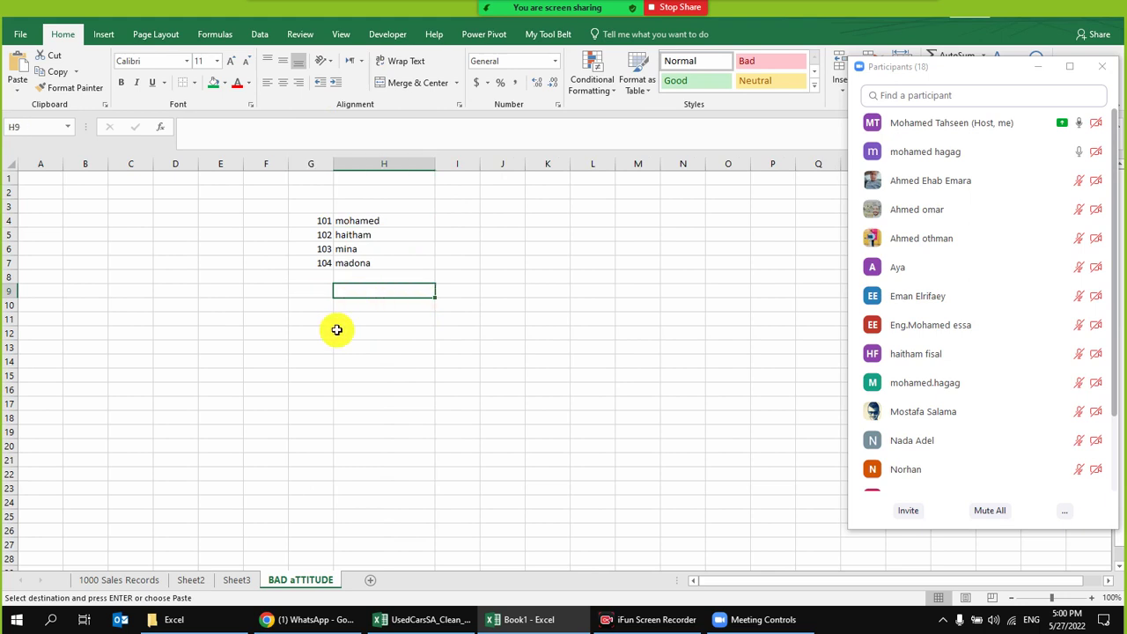
{"action": "left_click", "coordinate": [311, 163]}
{"action": "left_click", "coordinate": [591, 79]}
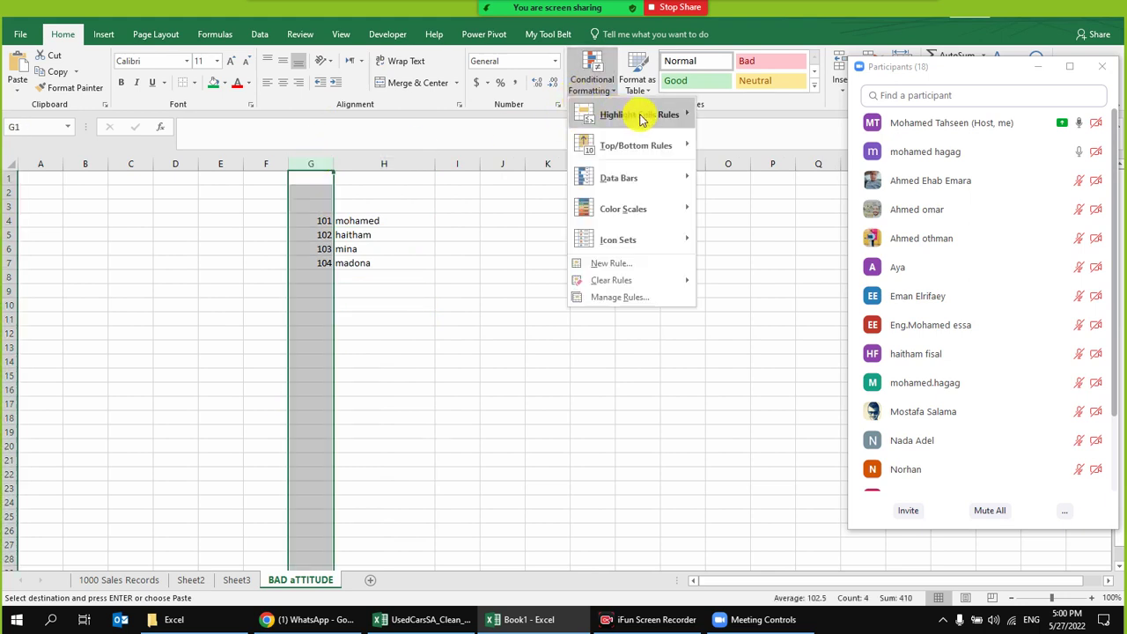
- Apply the Duplicate Values highlight rule to column G
{"action": "mouse_move", "coordinate": [640, 119]}
{"action": "left_click", "coordinate": [784, 317]}
{"action": "left_click", "coordinate": [525, 261]}
- Enter a test 102 in G12 and check the original 102 in G5 turns pink
{"action": "left_click", "coordinate": [324, 331]}
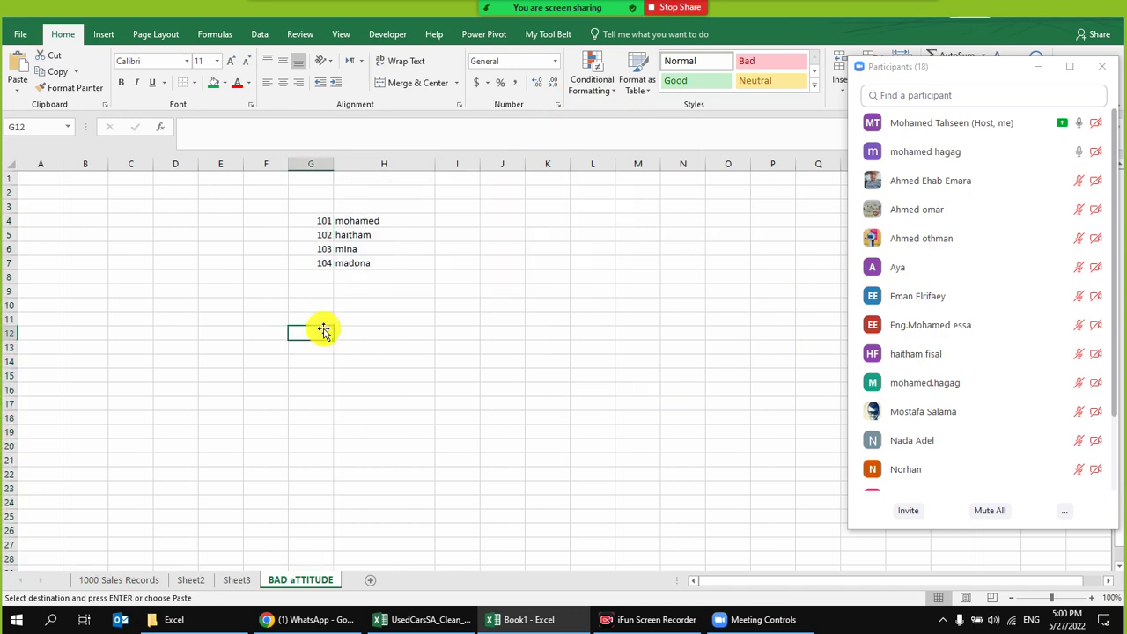
{"action": "type", "text": "102"}
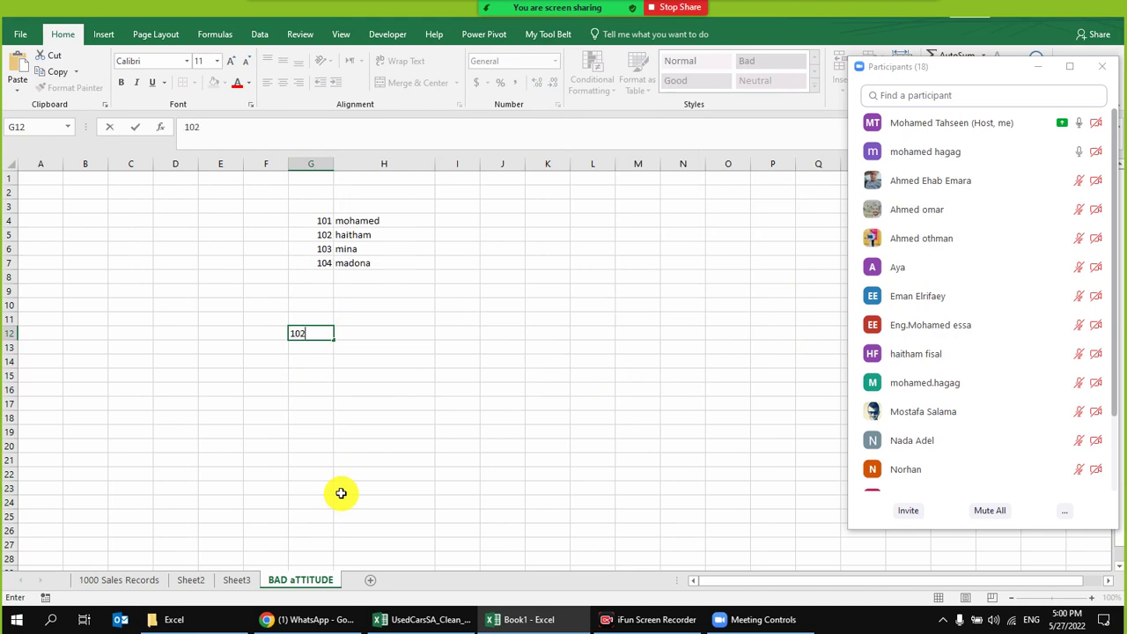
{"action": "key", "text": "Return"}
{"action": "key", "text": "ctrl+c"}
{"action": "left_click", "coordinate": [326, 234]}
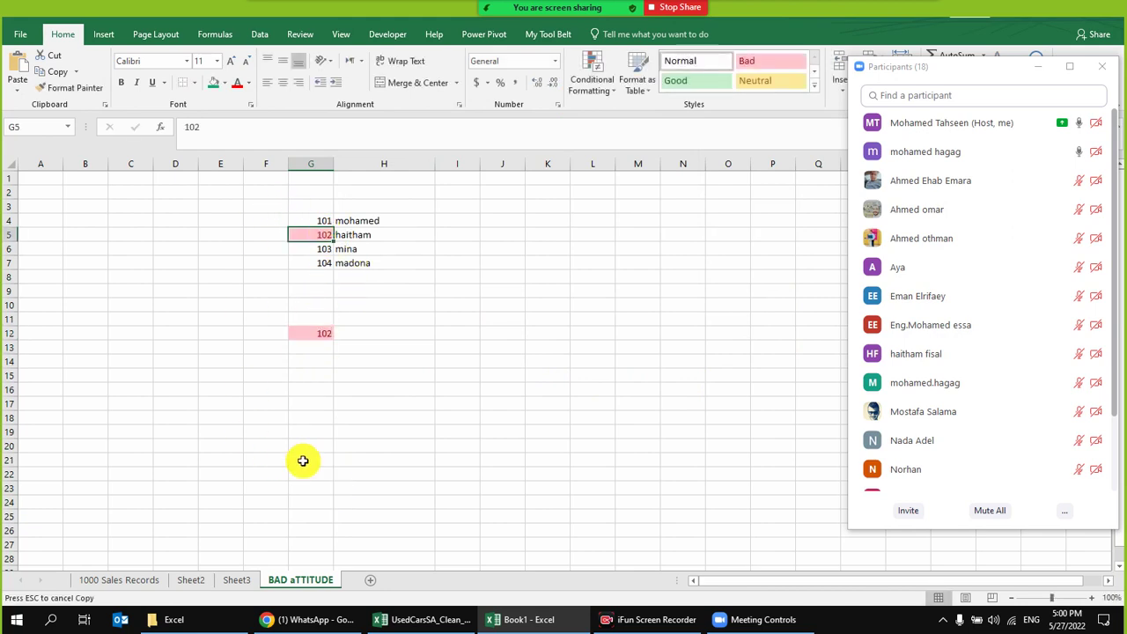
{"action": "left_click_drag", "start_coordinate": [441, 236], "coordinate": [561, 234]}
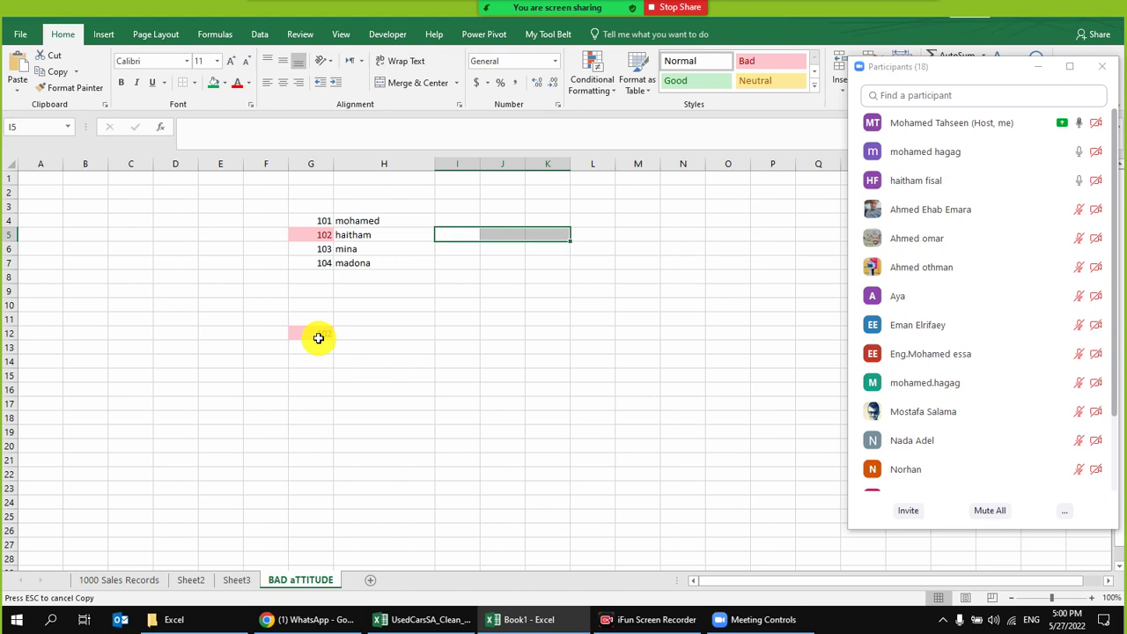
- Delete the test 102 from G12 and go to Sheet3
{"action": "left_click", "coordinate": [319, 339]}
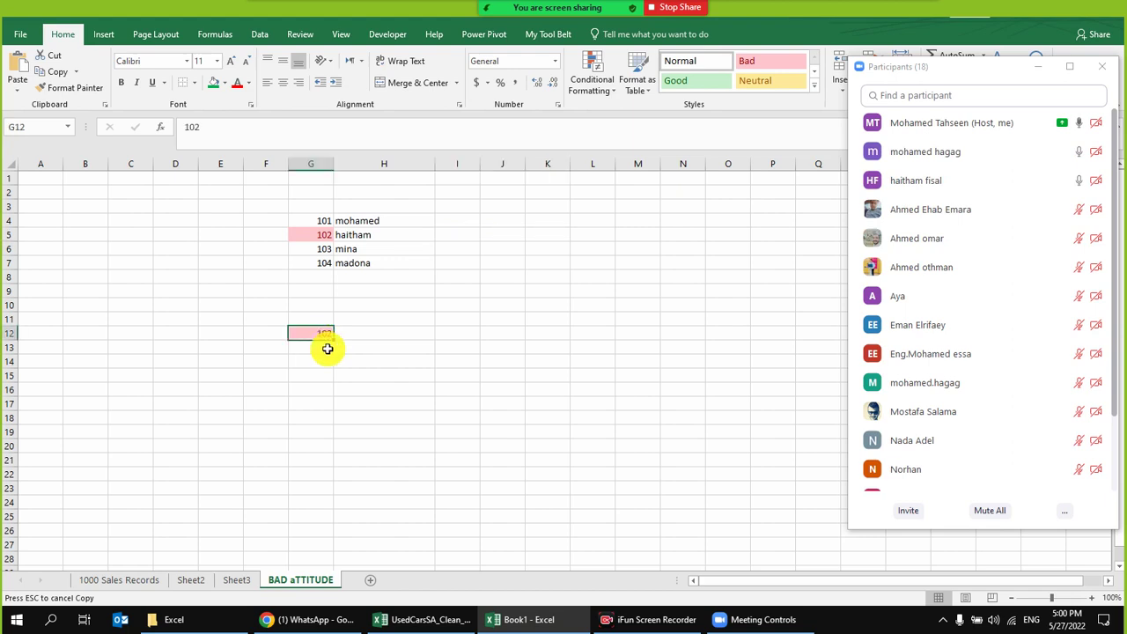
{"action": "key", "text": "Delete"}
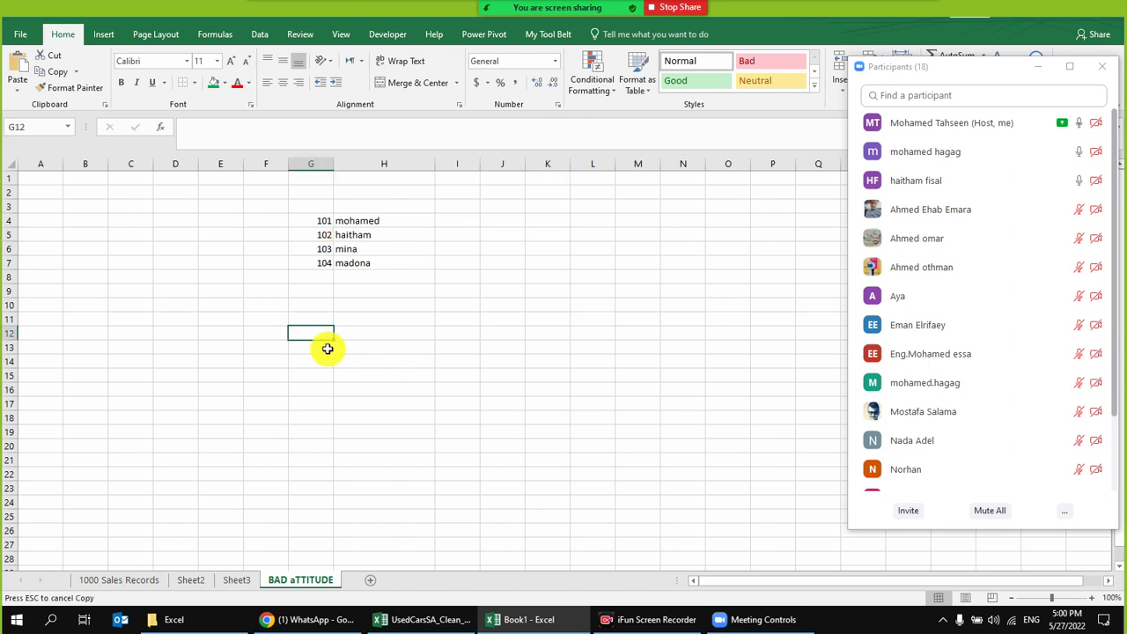
{"action": "left_click", "coordinate": [236, 580]}
- Delete Sheet3 and confirm the deletion
{"action": "right_click", "coordinate": [236, 580]}
{"action": "left_click", "coordinate": [280, 437]}
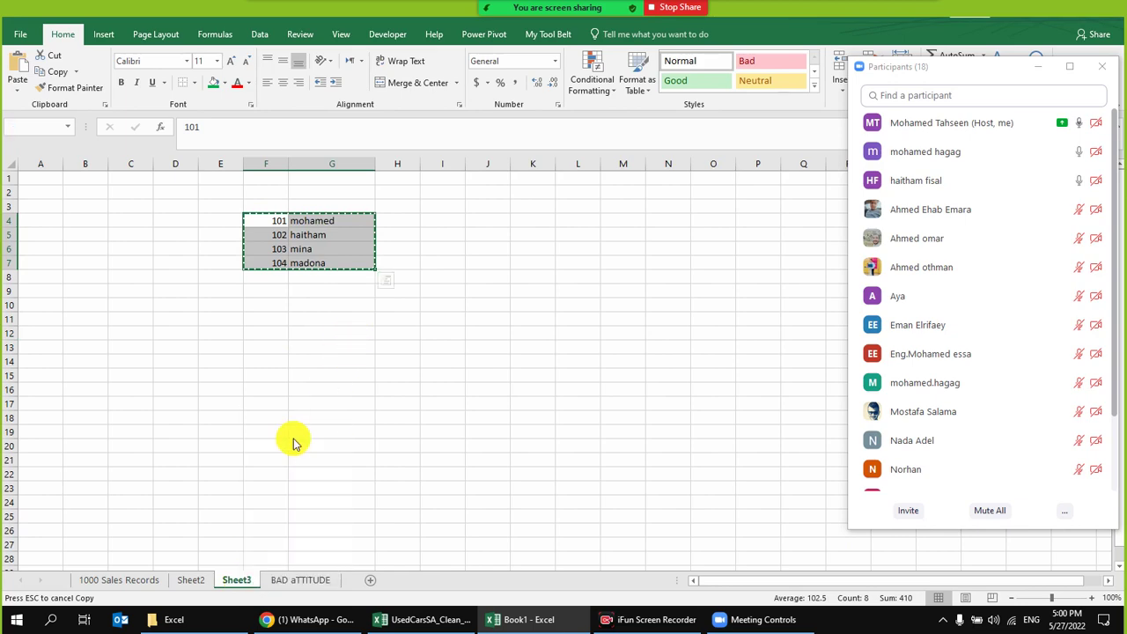
{"action": "left_click", "coordinate": [538, 350]}
- On the 1000 Sales Records sheet, select the whole Country column
{"action": "left_click", "coordinate": [144, 581]}
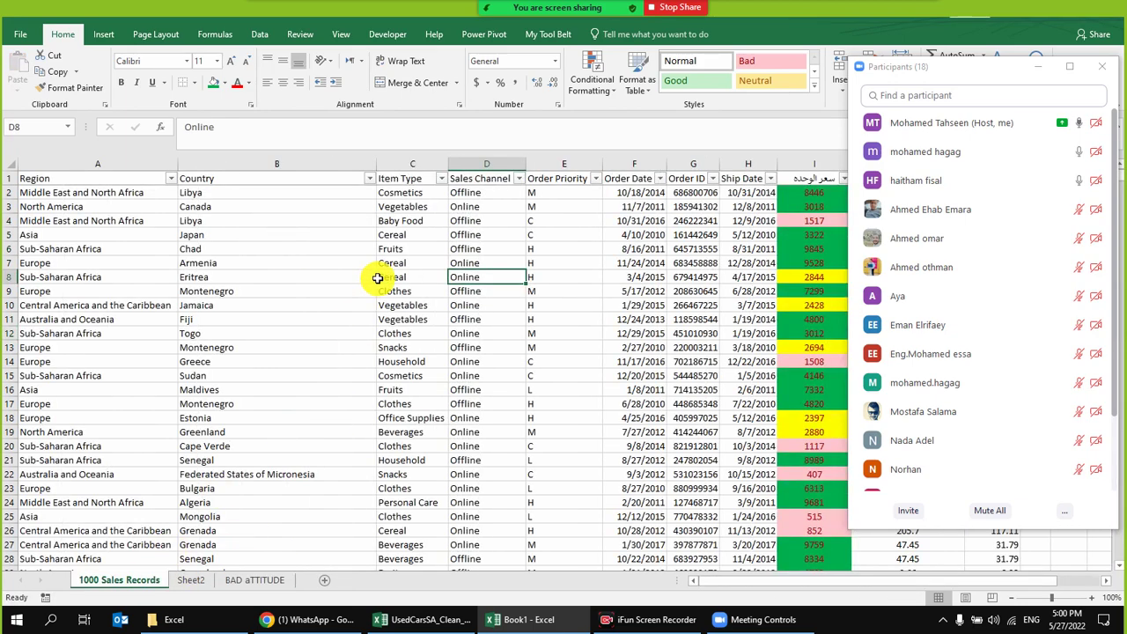
{"action": "left_click", "coordinate": [338, 264]}
{"action": "left_click", "coordinate": [228, 194]}
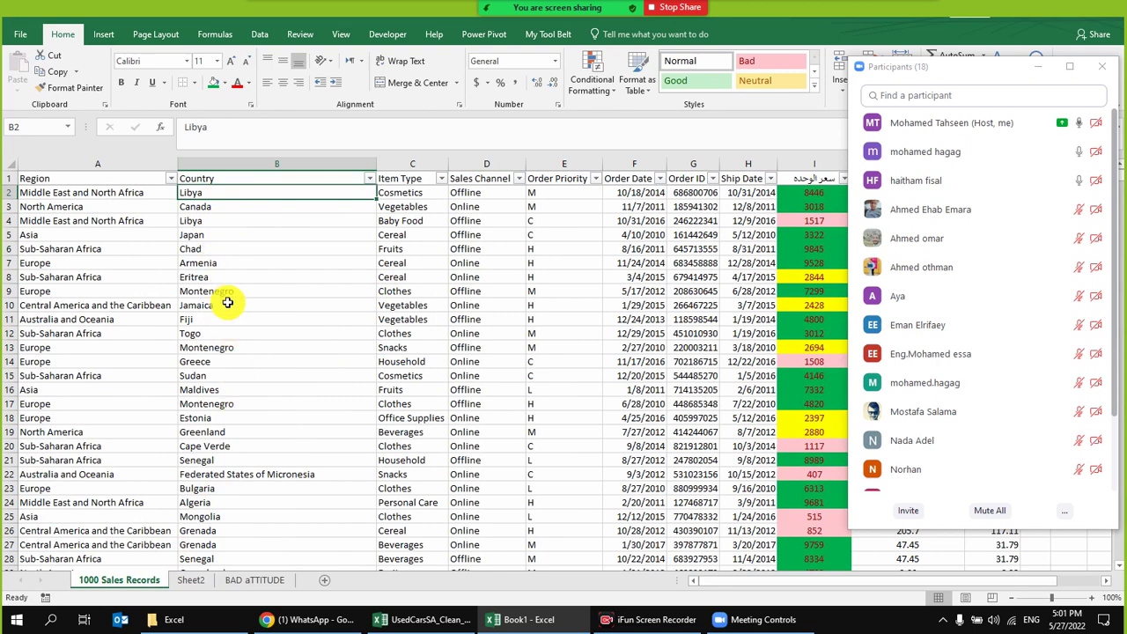
{"action": "left_click", "coordinate": [212, 220]}
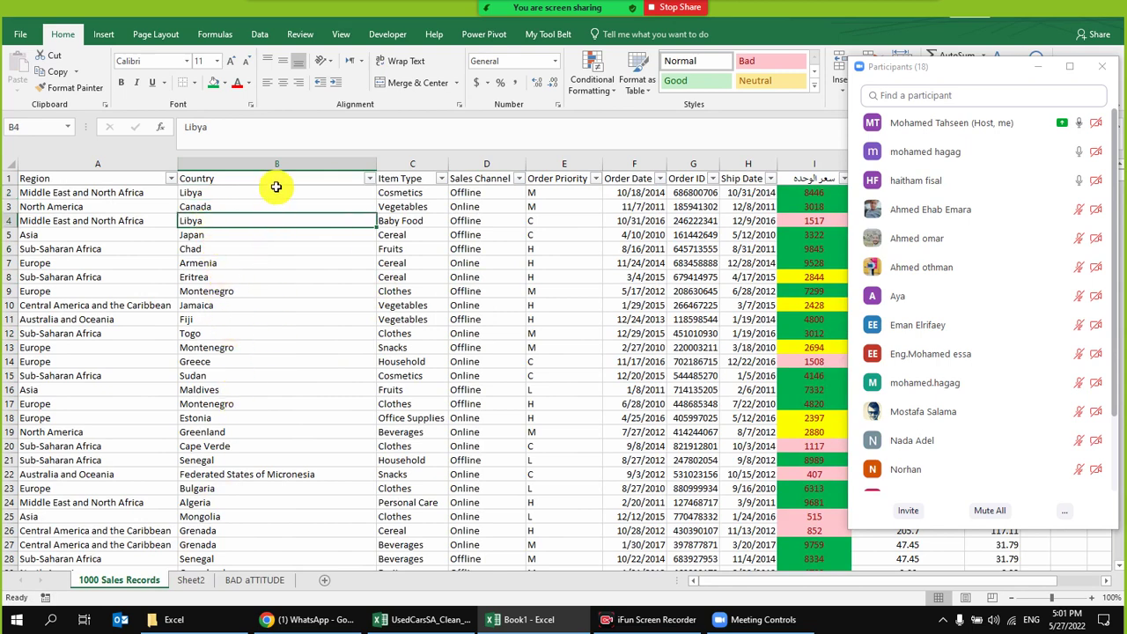
{"action": "left_click_drag", "start_coordinate": [276, 186], "coordinate": [286, 433]}
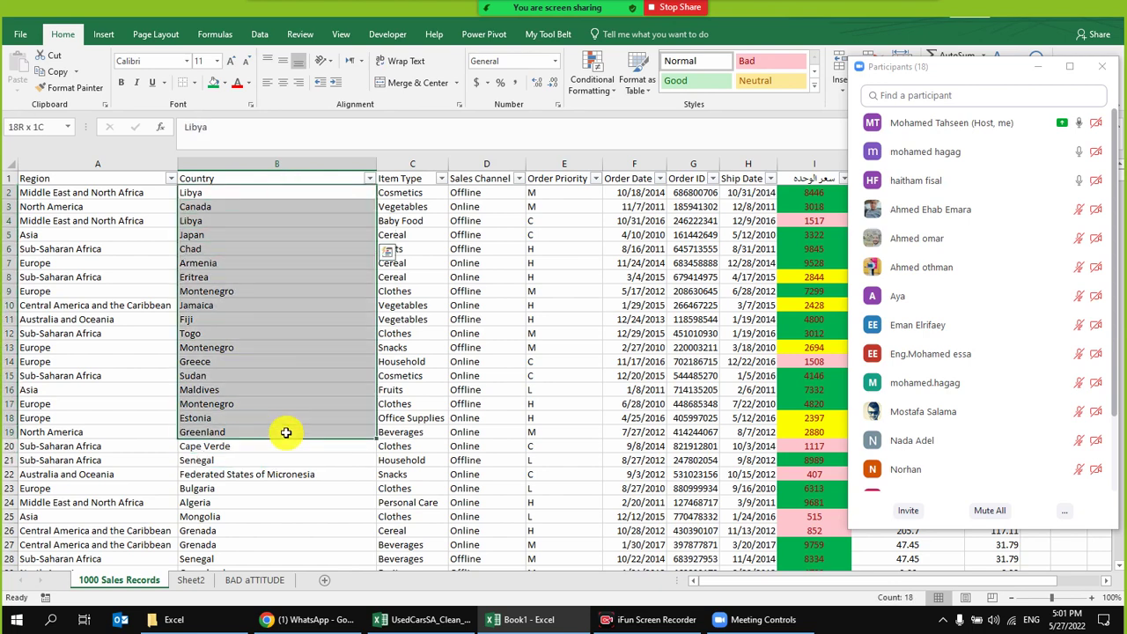
{"action": "left_click", "coordinate": [320, 158]}
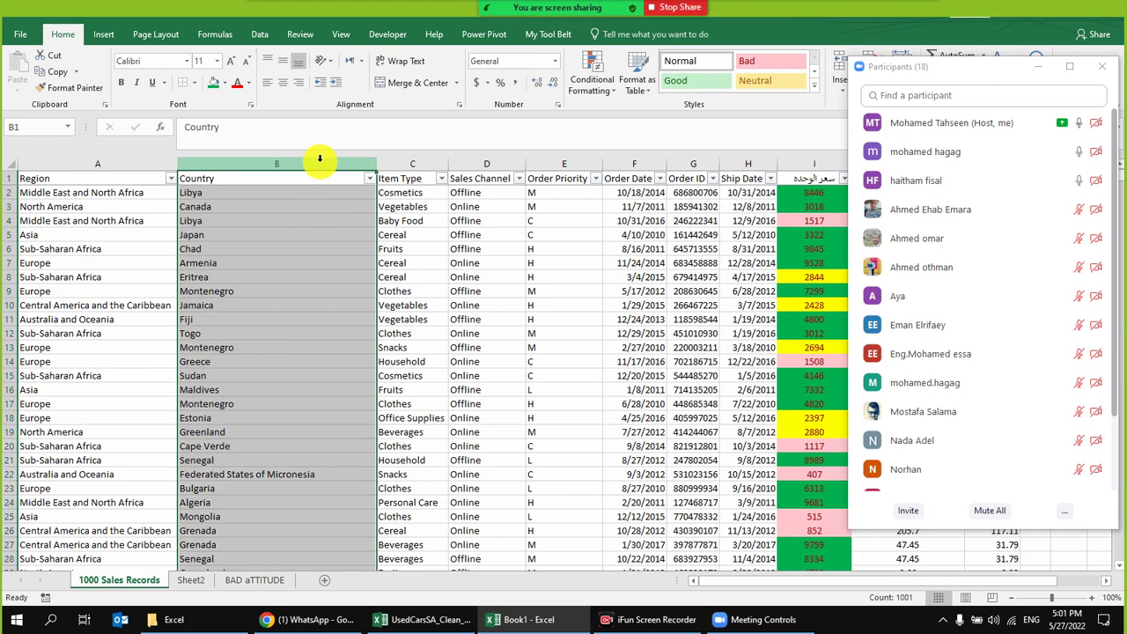
- Apply the Duplicate Values highlight to the Country column, then undo it with Ctrl+Z
{"action": "left_click", "coordinate": [588, 80]}
{"action": "mouse_move", "coordinate": [638, 115]}
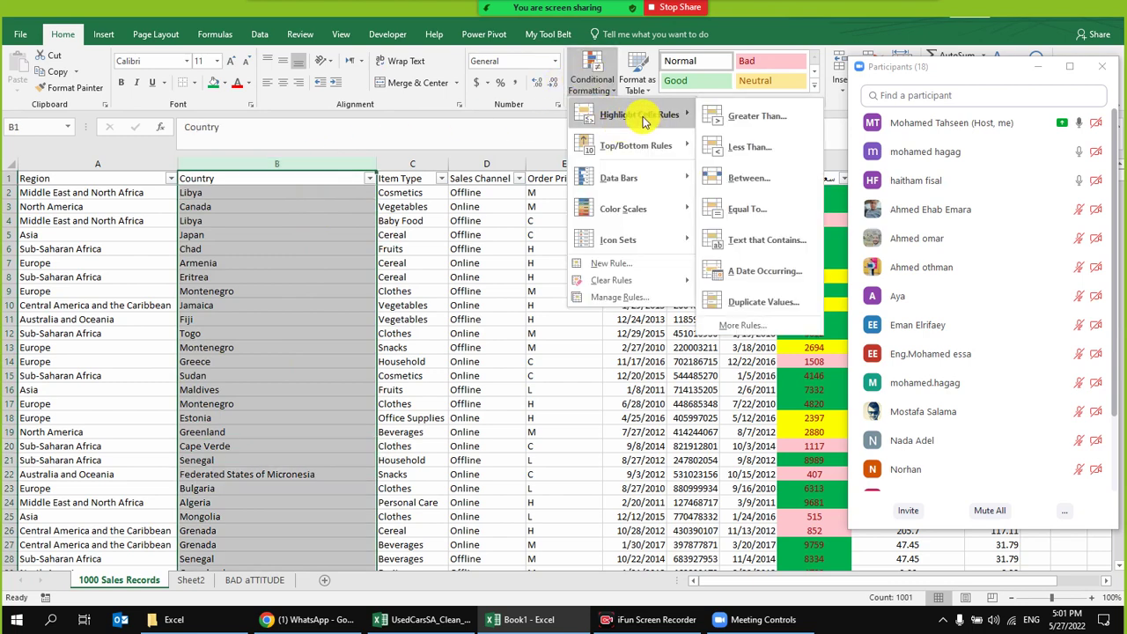
{"action": "left_click", "coordinate": [757, 303]}
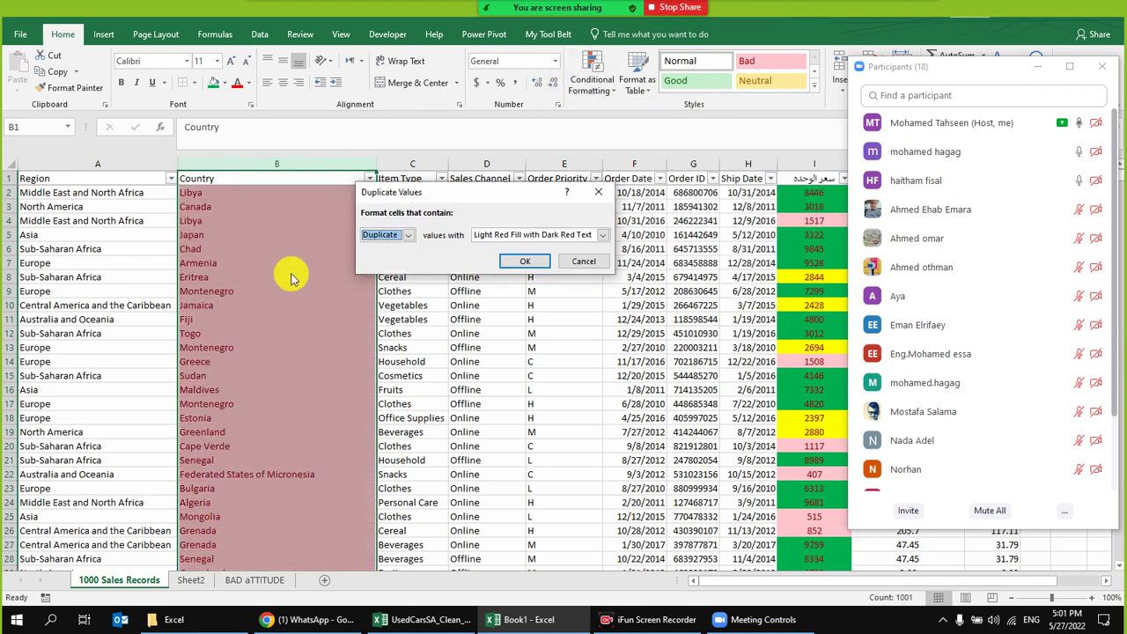
{"action": "left_click", "coordinate": [525, 262]}
{"action": "scroll", "coordinate": [239, 273], "scroll_direction": "down", "scroll_amount": 20}
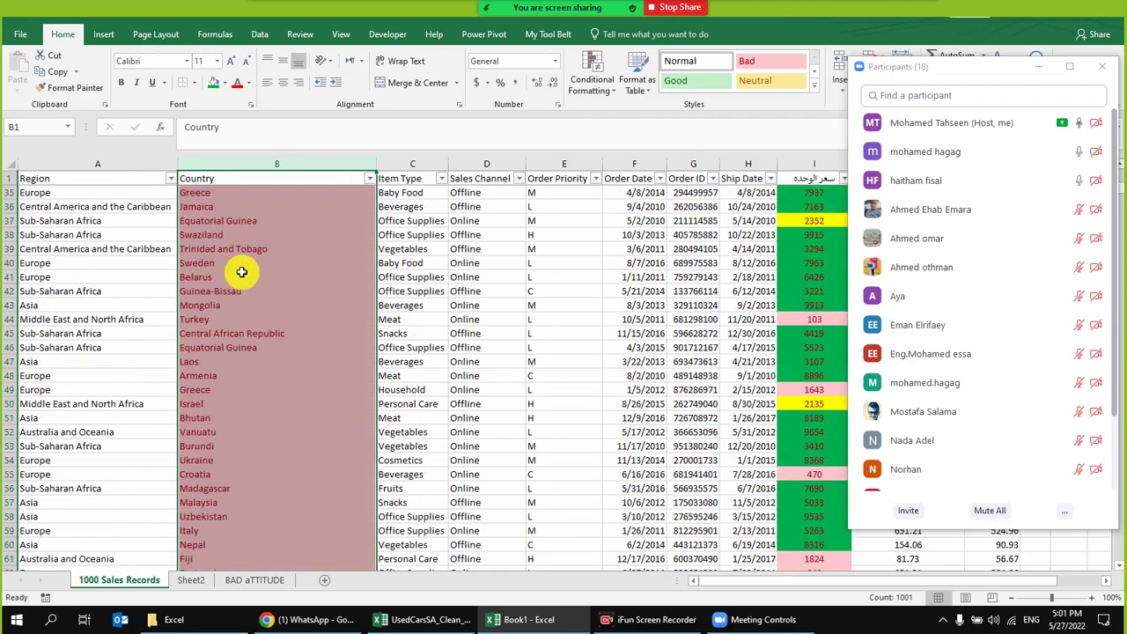
{"action": "scroll", "coordinate": [277, 310], "scroll_direction": "up", "scroll_amount": 20}
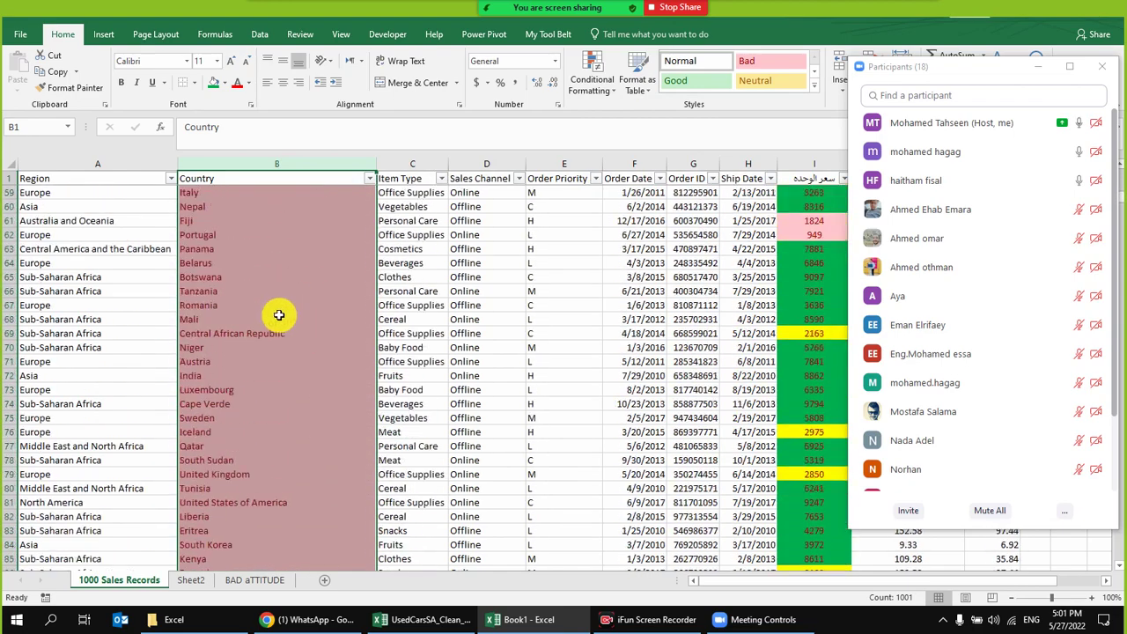
{"action": "left_click", "coordinate": [280, 222]}
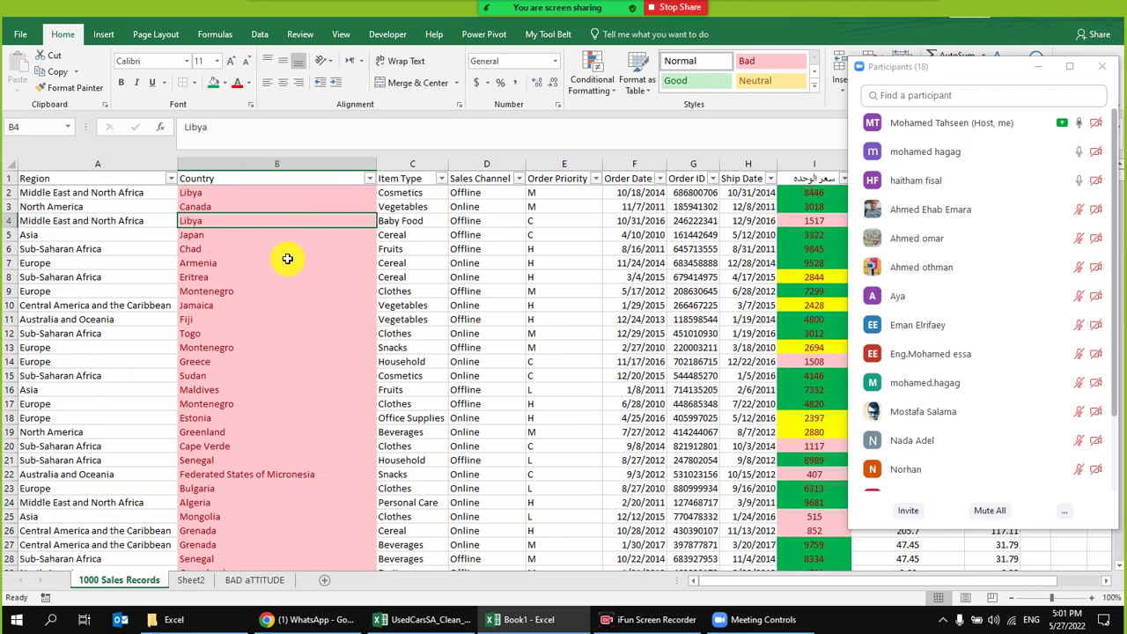
{"action": "key", "text": "ctrl+z"}
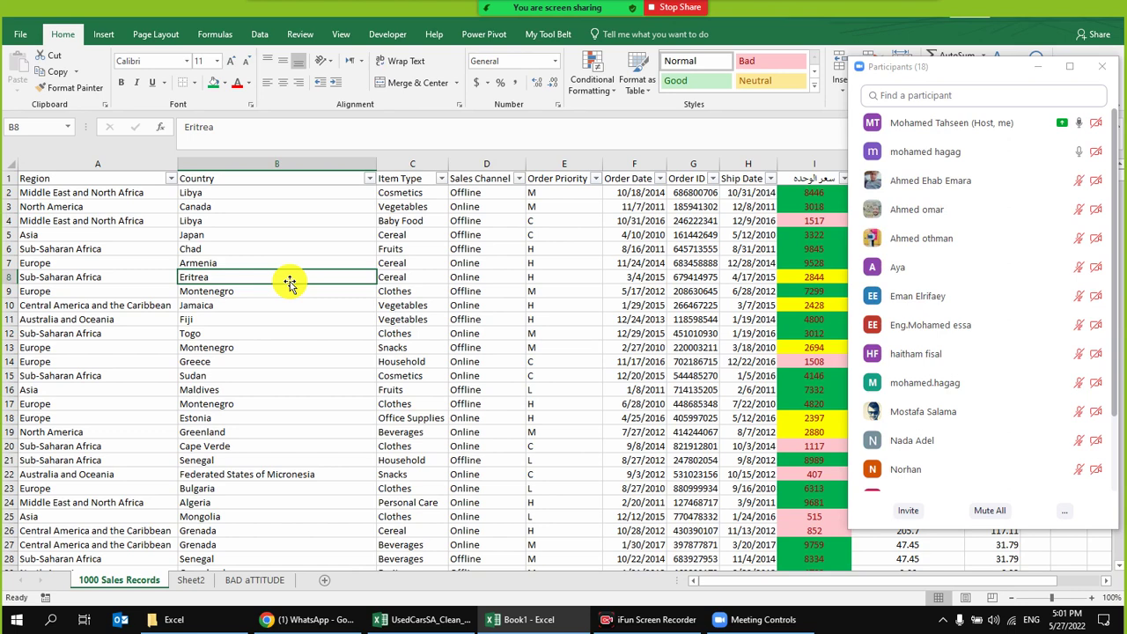
- On the BAD aTTITUDE sheet, enter a test ID 101 in G11
{"action": "left_click", "coordinate": [262, 584]}
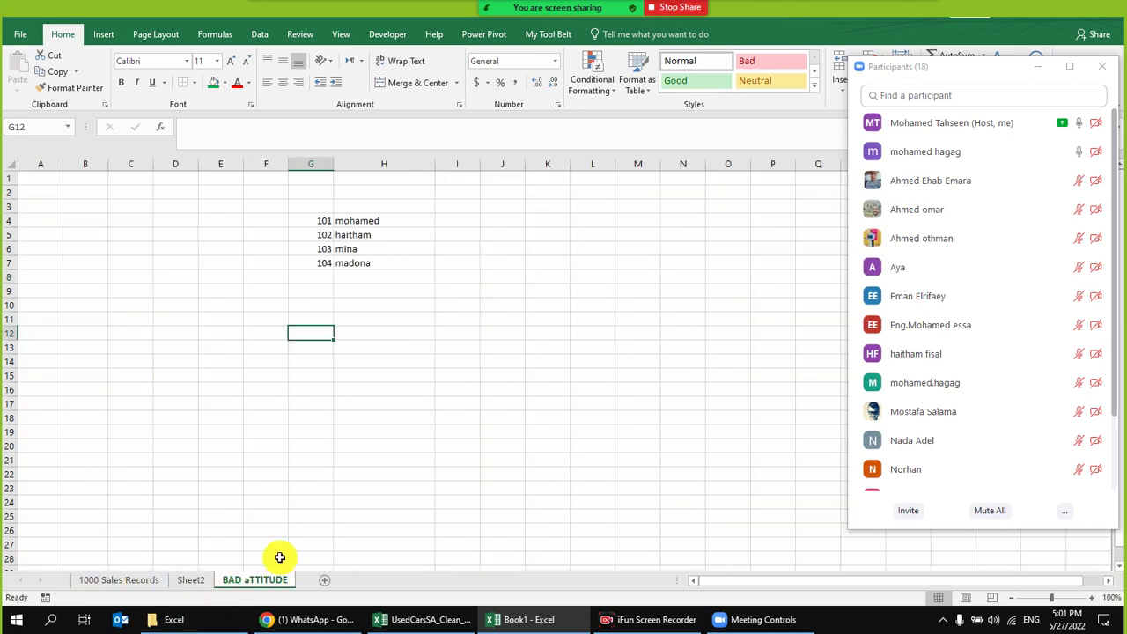
{"action": "left_click", "coordinate": [121, 580]}
{"action": "left_click", "coordinate": [254, 579]}
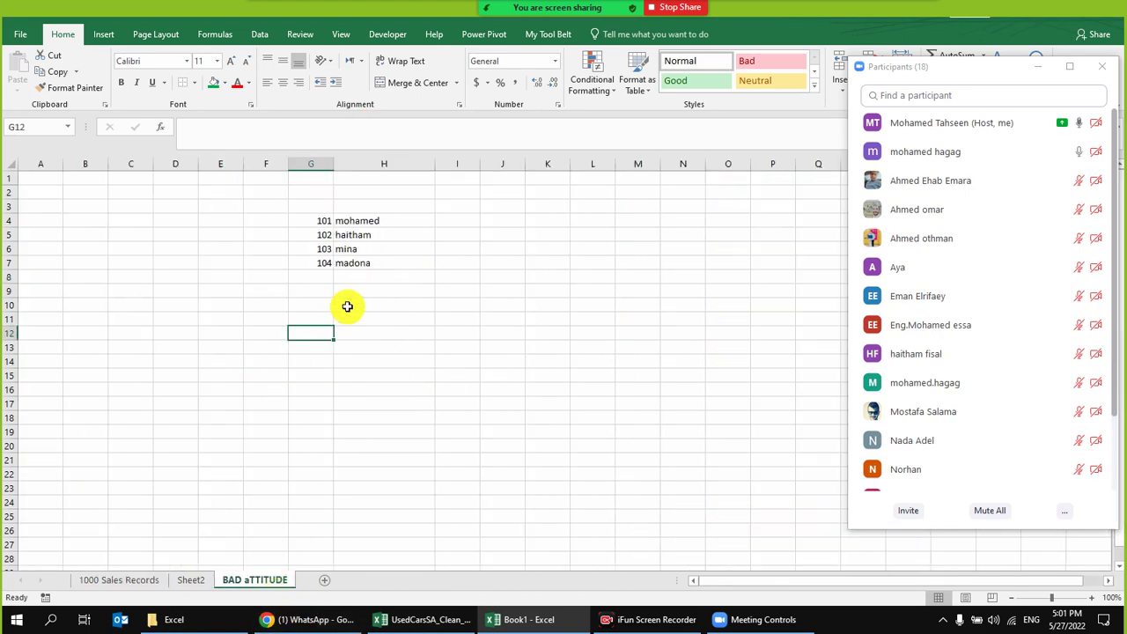
{"action": "left_click", "coordinate": [310, 320]}
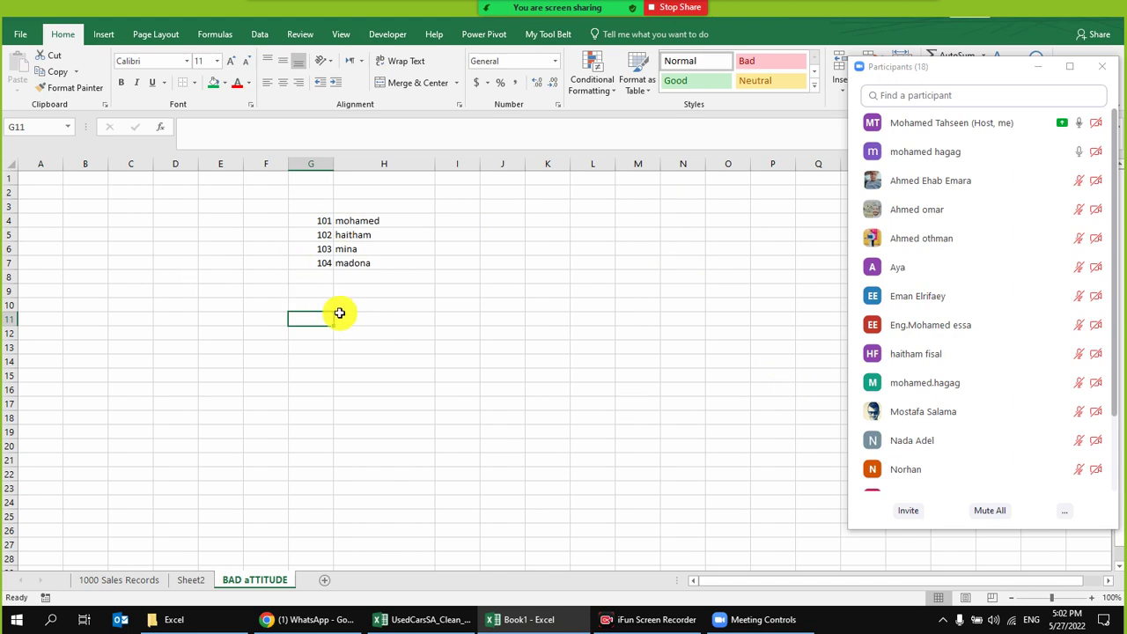
{"action": "type", "text": "1"}
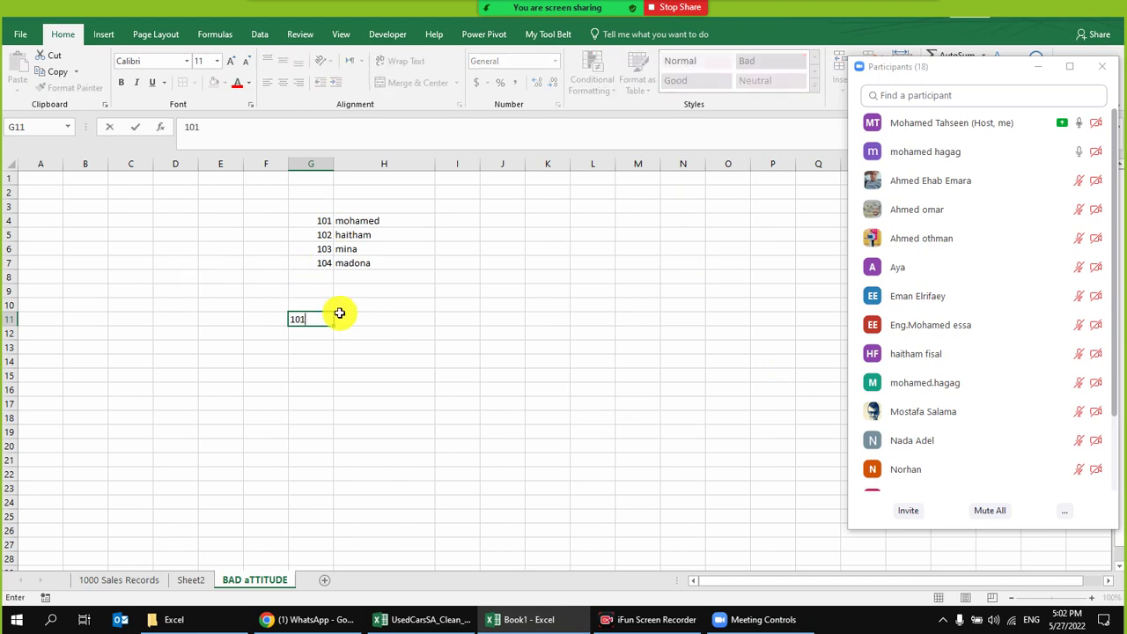
{"action": "type", "text": "01"}
{"action": "key", "text": "Return"}
- Compare the original 101 in G4 with the test 101 in G11, both highlighted pink
{"action": "left_click_drag", "start_coordinate": [318, 220], "coordinate": [379, 234]}
{"action": "left_click", "coordinate": [300, 224]}
{"action": "left_click", "coordinate": [322, 322]}
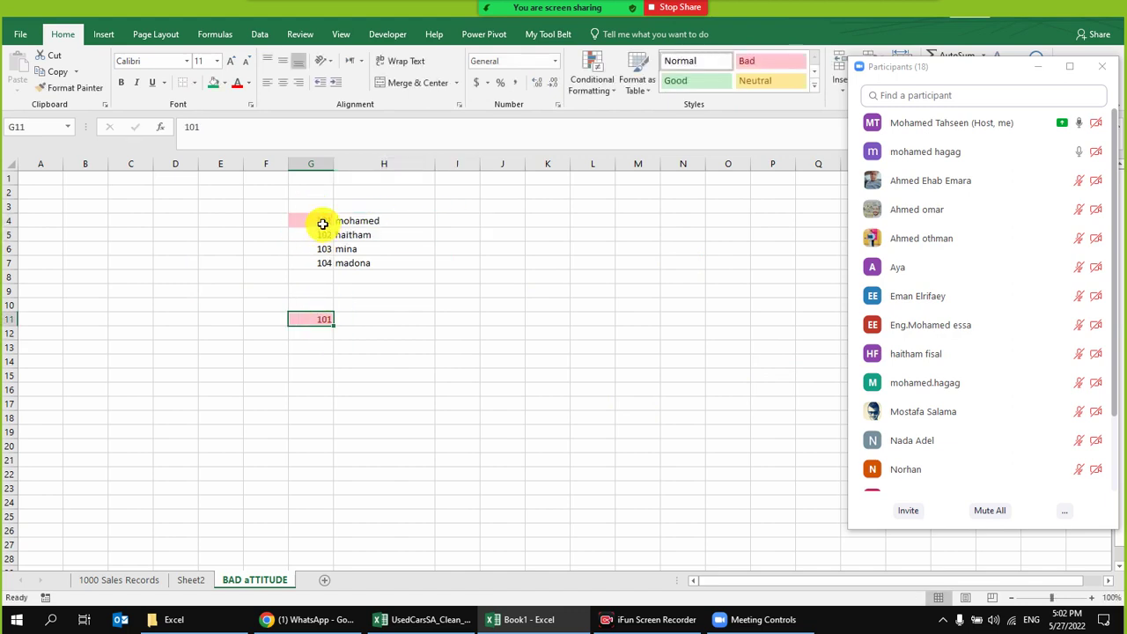
{"action": "left_click", "coordinate": [322, 221]}
{"action": "left_click", "coordinate": [305, 322]}
{"action": "left_click", "coordinate": [328, 210]}
{"action": "left_click", "coordinate": [328, 217]}
{"action": "left_click", "coordinate": [312, 317]}
{"action": "left_click", "coordinate": [312, 222]}
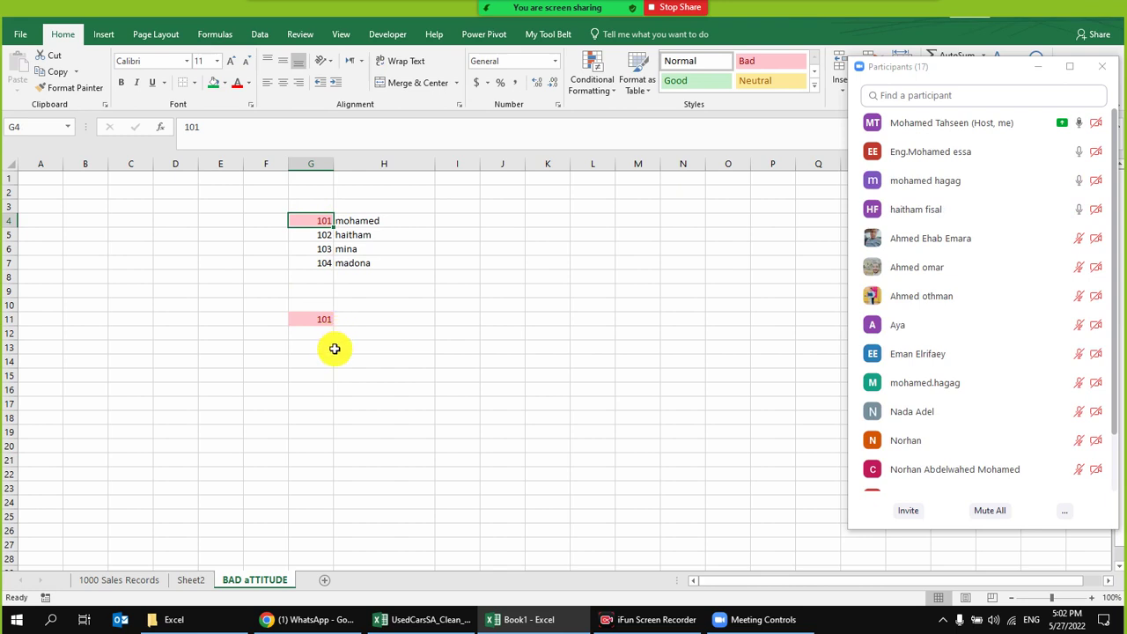
- Remove the test 101 and return to the 1000 Sales Records sheet
{"action": "scroll", "coordinate": [336, 349], "scroll_direction": "right", "scroll_amount": 20}
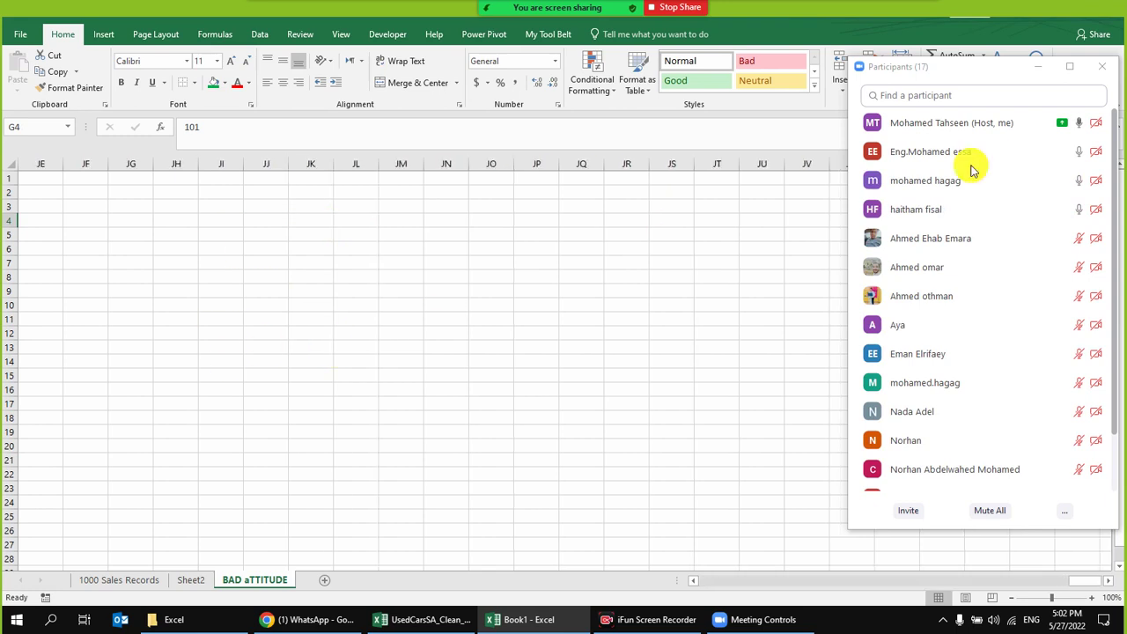
{"action": "left_click", "coordinate": [294, 344]}
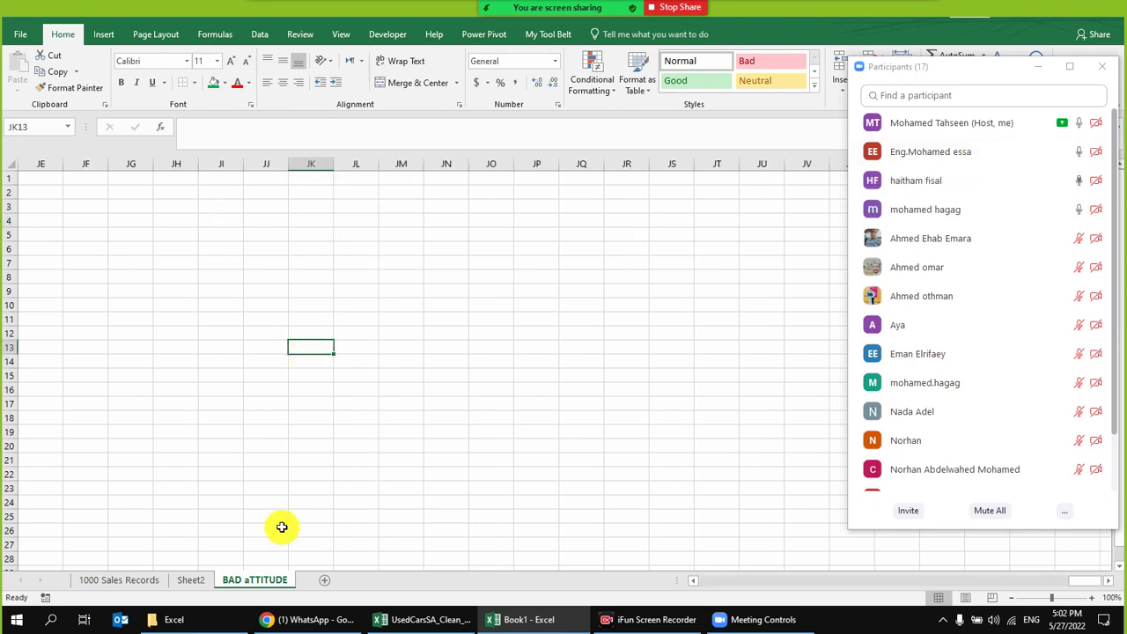
{"action": "left_click", "coordinate": [270, 443]}
{"action": "scroll", "coordinate": [271, 443], "scroll_direction": "down", "scroll_amount": 5}
{"action": "scroll", "coordinate": [270, 442], "scroll_direction": "up", "scroll_amount": 5}
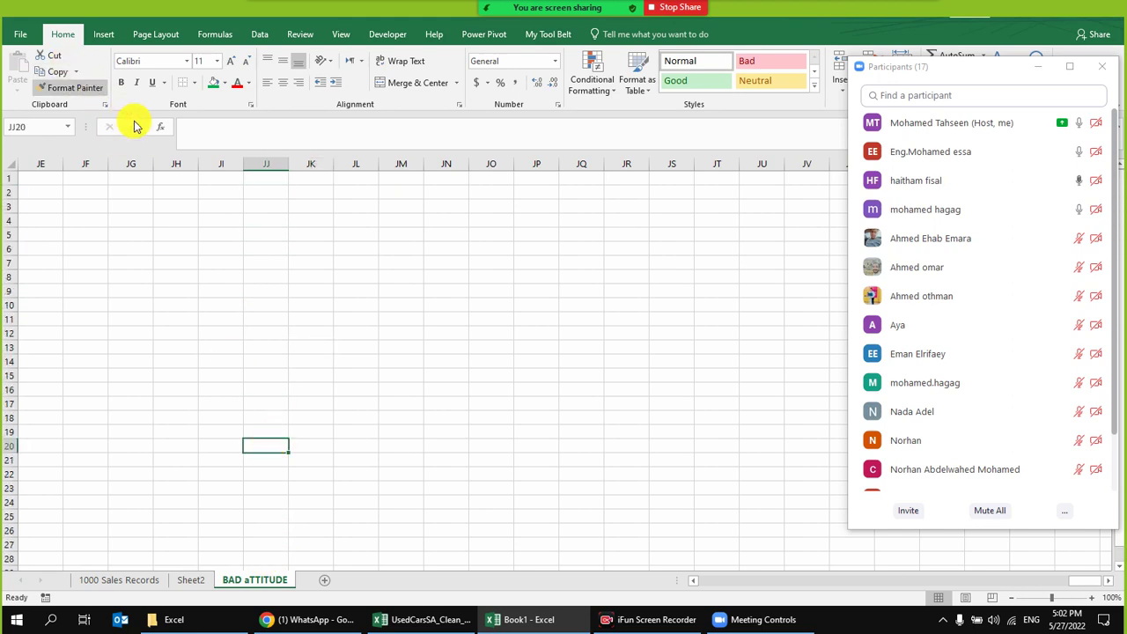
{"action": "key", "text": "ctrl+Home"}
{"action": "left_click_drag", "start_coordinate": [327, 333], "coordinate": [4, 345]}
{"action": "left_click", "coordinate": [395, 294]}
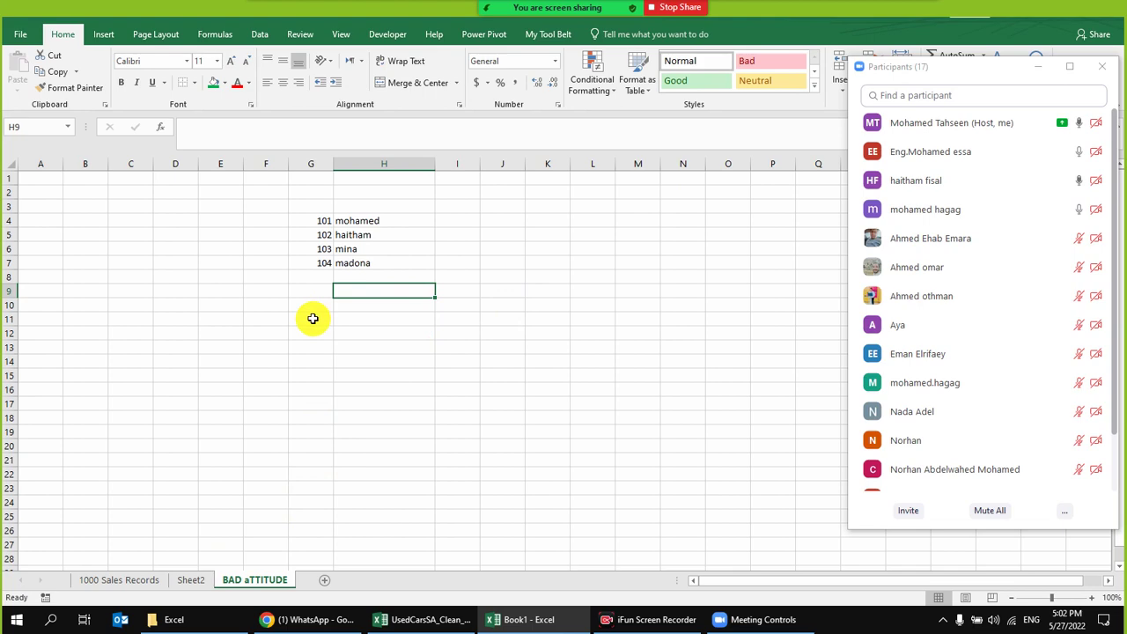
{"action": "left_click", "coordinate": [146, 581]}
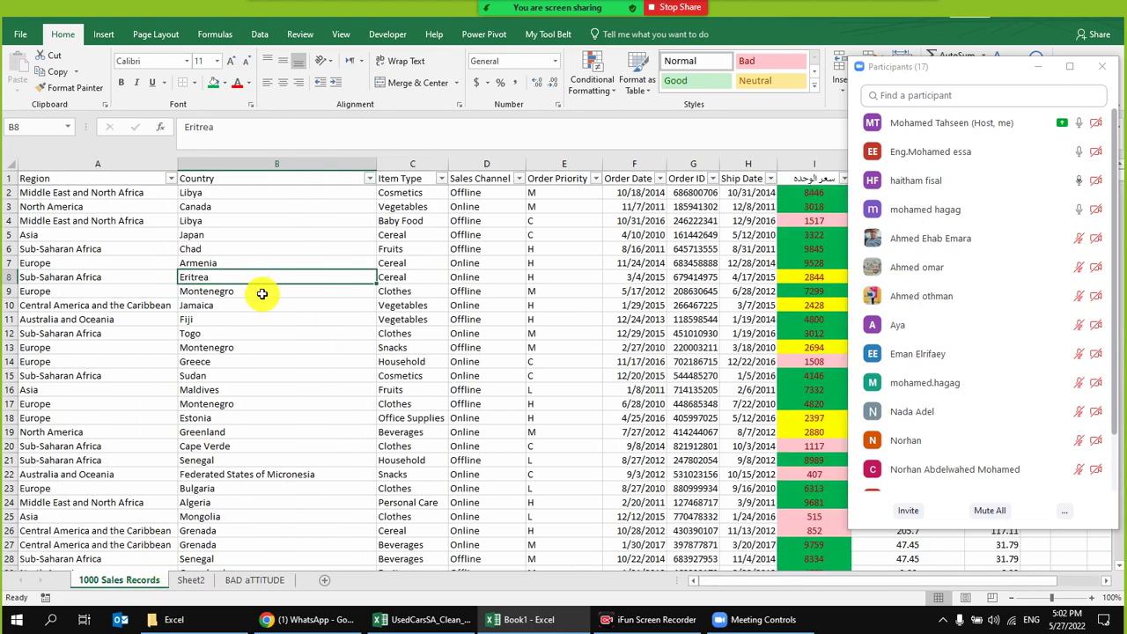
- Copy the Country header and country cells into cell A1 of a new sheet
{"action": "left_click", "coordinate": [302, 307]}
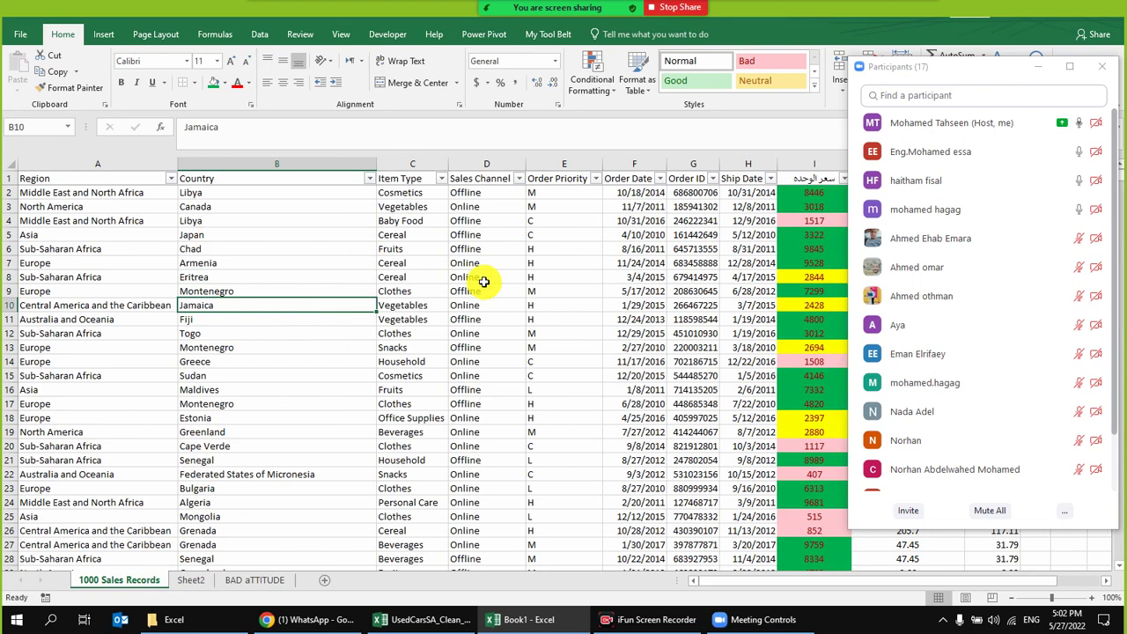
{"action": "left_click", "coordinate": [248, 249]}
{"action": "left_click", "coordinate": [282, 164]}
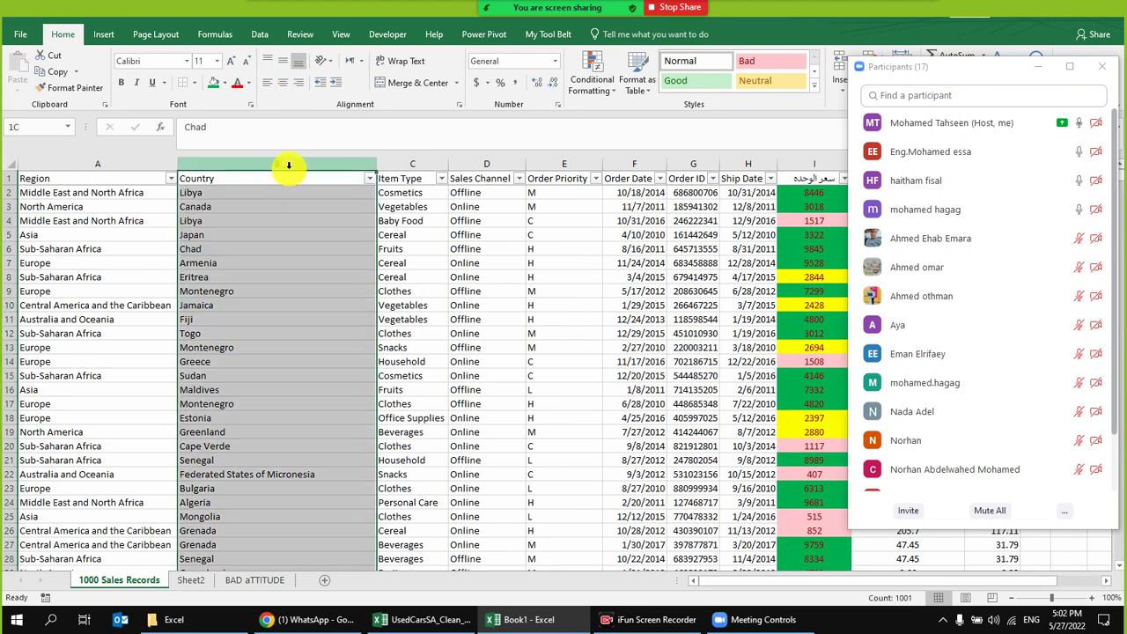
{"action": "left_click_drag", "start_coordinate": [217, 180], "coordinate": [231, 564]}
{"action": "left_click", "coordinate": [309, 318]}
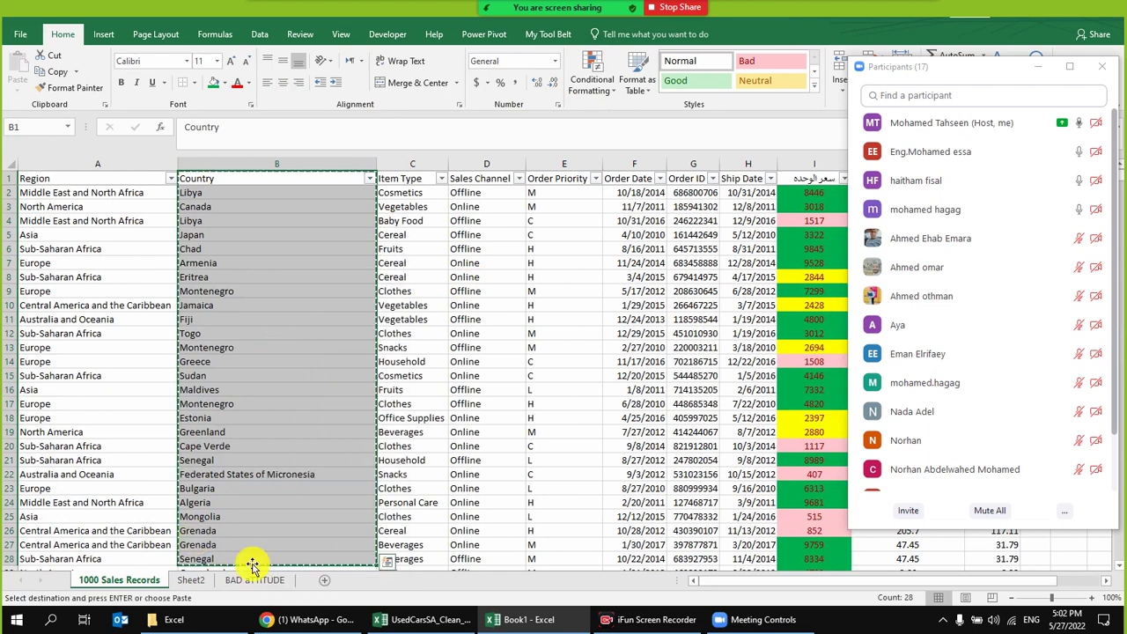
{"action": "left_click", "coordinate": [324, 580]}
{"action": "right_click", "coordinate": [47, 182]}
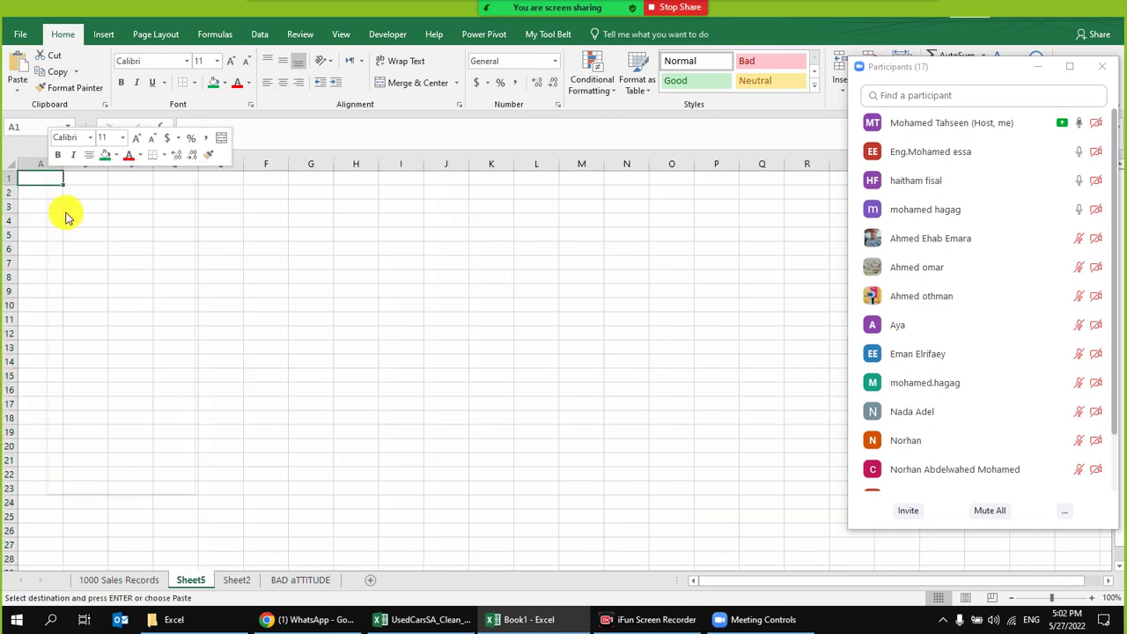
{"action": "left_click", "coordinate": [80, 240]}
- Highlight duplicate country values using Highlight Cells Rules > Duplicate Values
{"action": "left_click", "coordinate": [589, 66]}
{"action": "mouse_move", "coordinate": [642, 111]}
{"action": "left_click", "coordinate": [771, 308]}
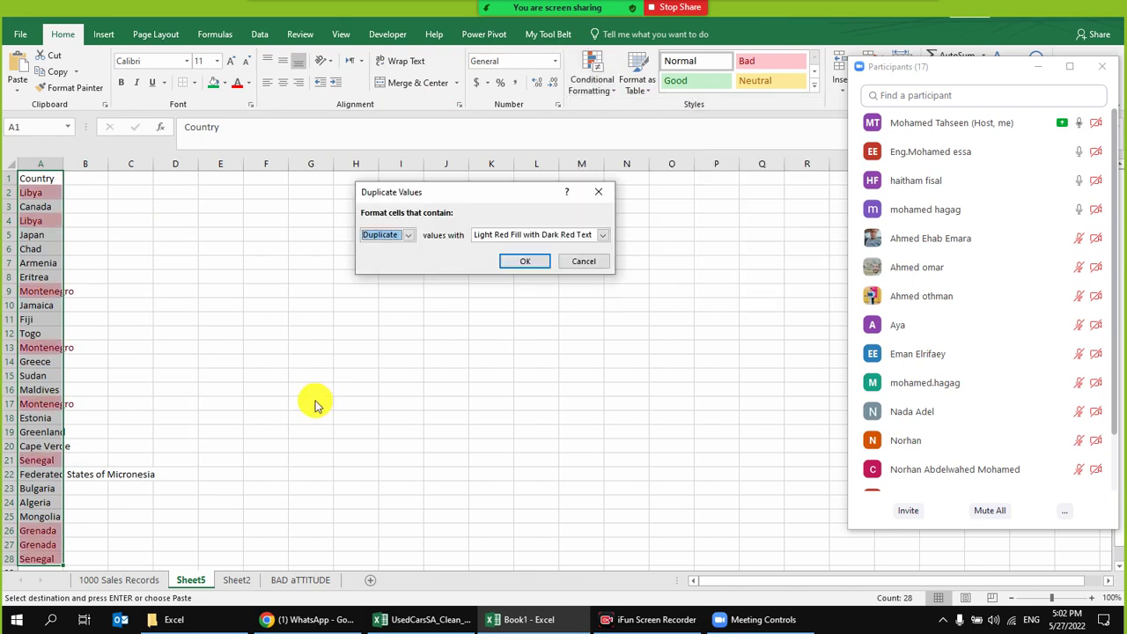
{"action": "left_click", "coordinate": [524, 268]}
- Filter the list, sort the pink duplicate countries to the top and autofit column A
{"action": "left_click", "coordinate": [260, 33]}
{"action": "left_click", "coordinate": [450, 73]}
{"action": "left_click", "coordinate": [57, 179]}
{"action": "mouse_move", "coordinate": [144, 226]}
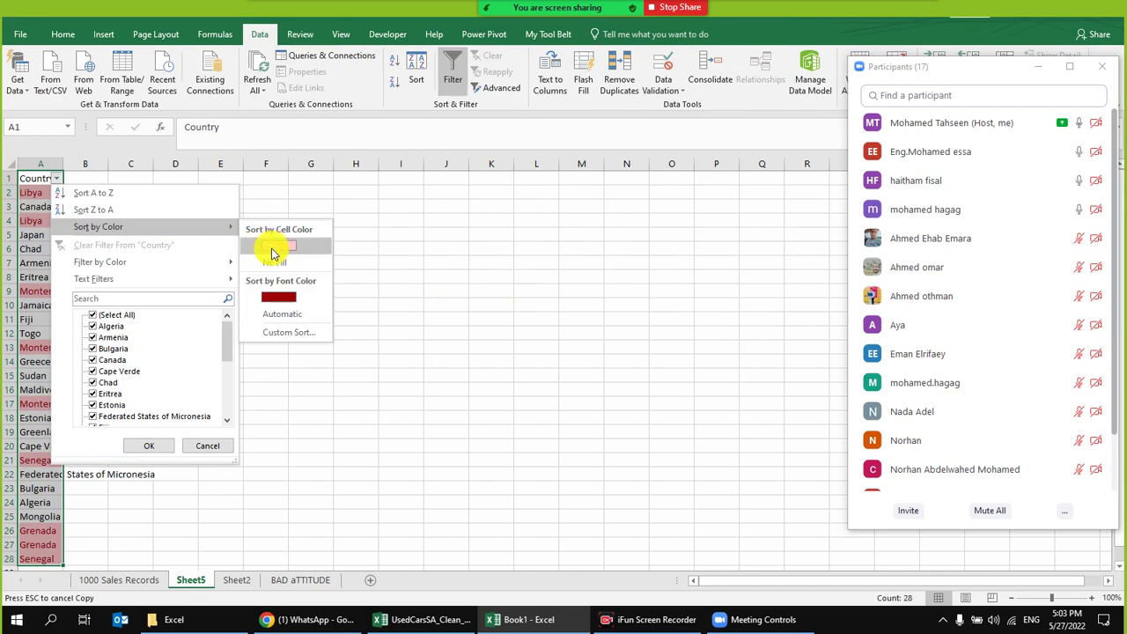
{"action": "left_click", "coordinate": [273, 248]}
{"action": "left_click", "coordinate": [175, 334]}
{"action": "double_click", "coordinate": [63, 164]}
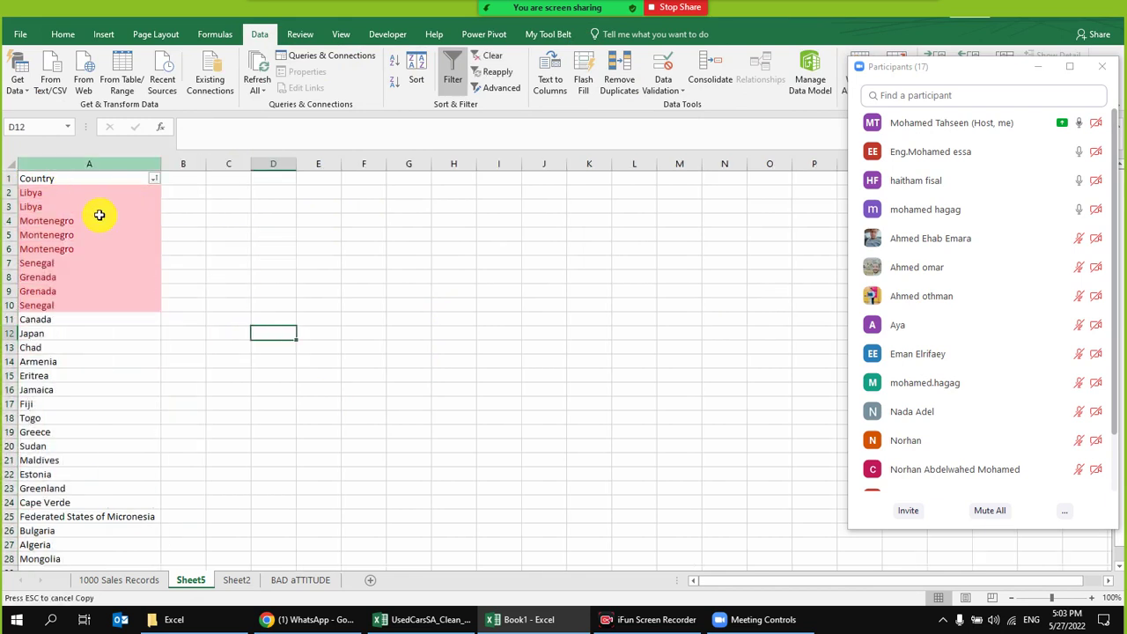
{"action": "left_click", "coordinate": [211, 339]}
{"action": "left_click_drag", "start_coordinate": [67, 192], "coordinate": [71, 305]}
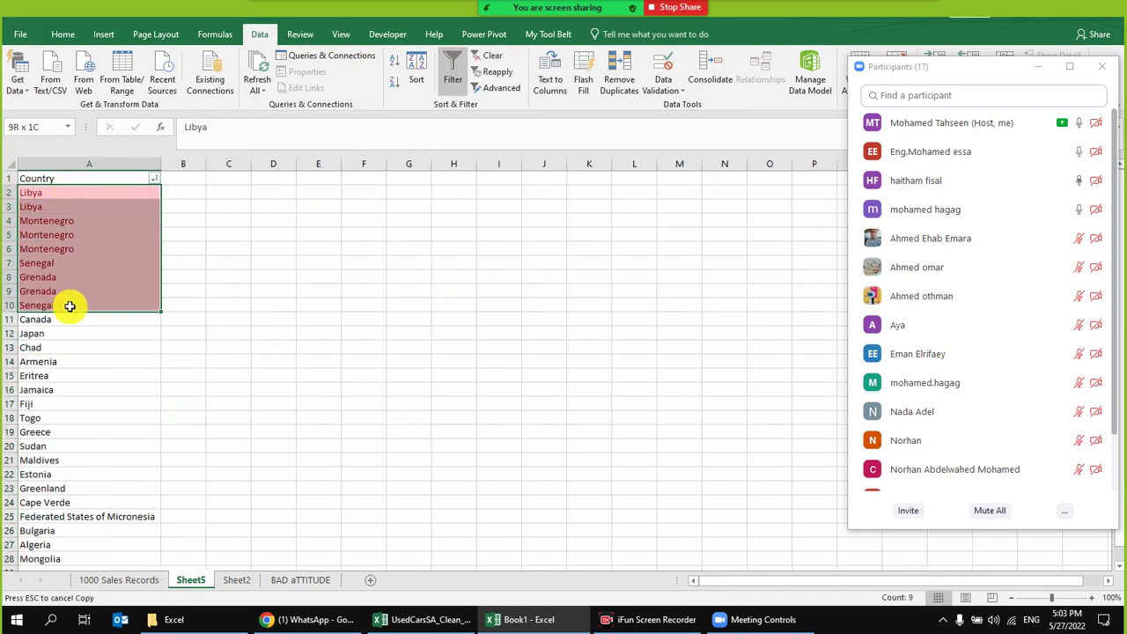
- Delete the scratch Sheet5
{"action": "right_click", "coordinate": [186, 581]}
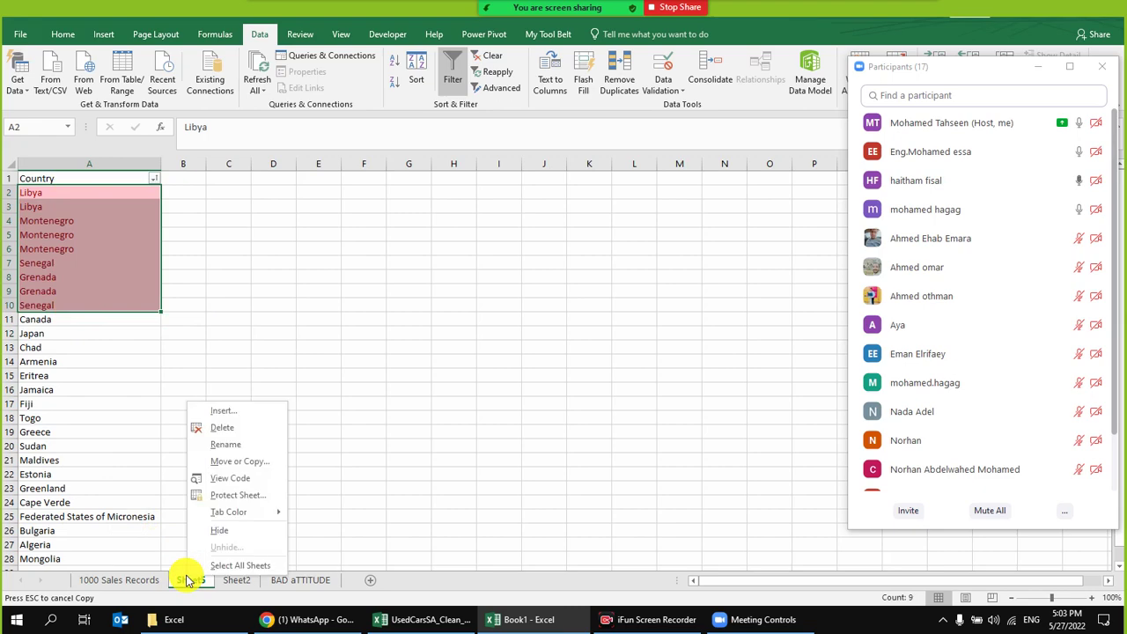
{"action": "left_click", "coordinate": [221, 438]}
{"action": "left_click", "coordinate": [539, 350]}
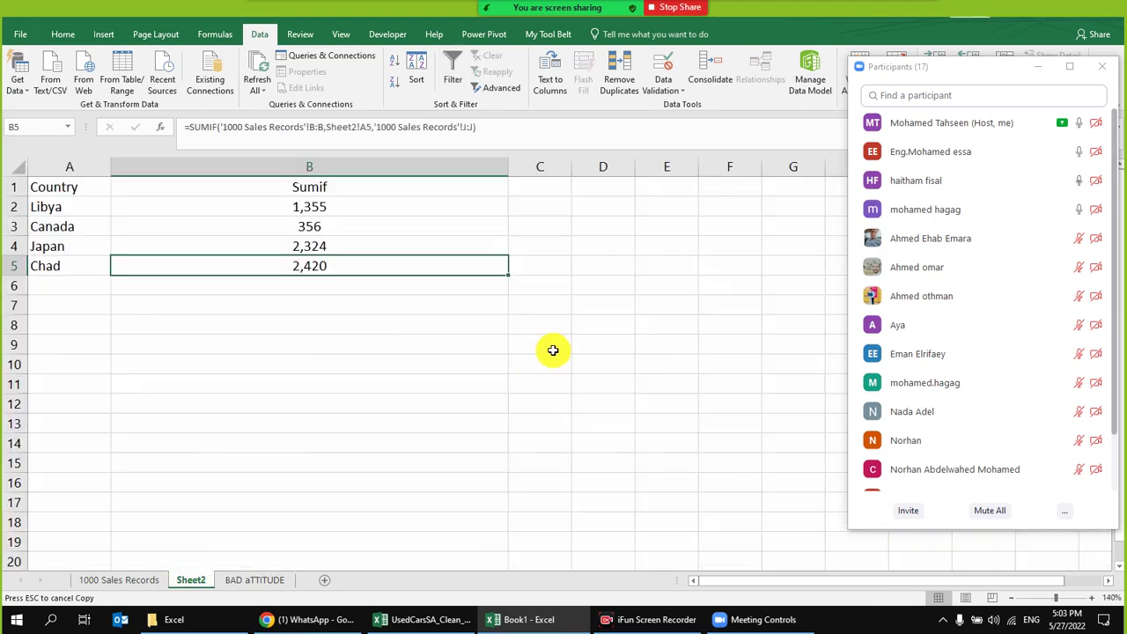
- Return to the 1000 Sales Records sheet and cancel the pending copy
{"action": "left_click", "coordinate": [141, 583]}
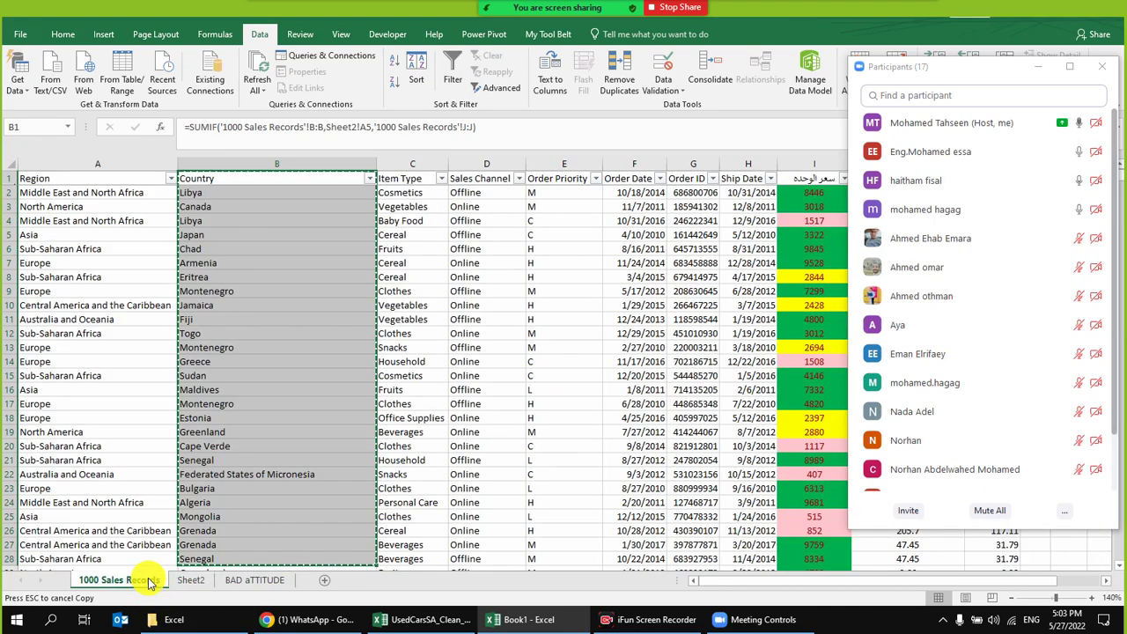
{"action": "left_click", "coordinate": [273, 232]}
{"action": "key", "text": "Escape"}
{"action": "left_click_drag", "start_coordinate": [270, 232], "coordinate": [894, 327]}
{"action": "left_click", "coordinate": [687, 373]}
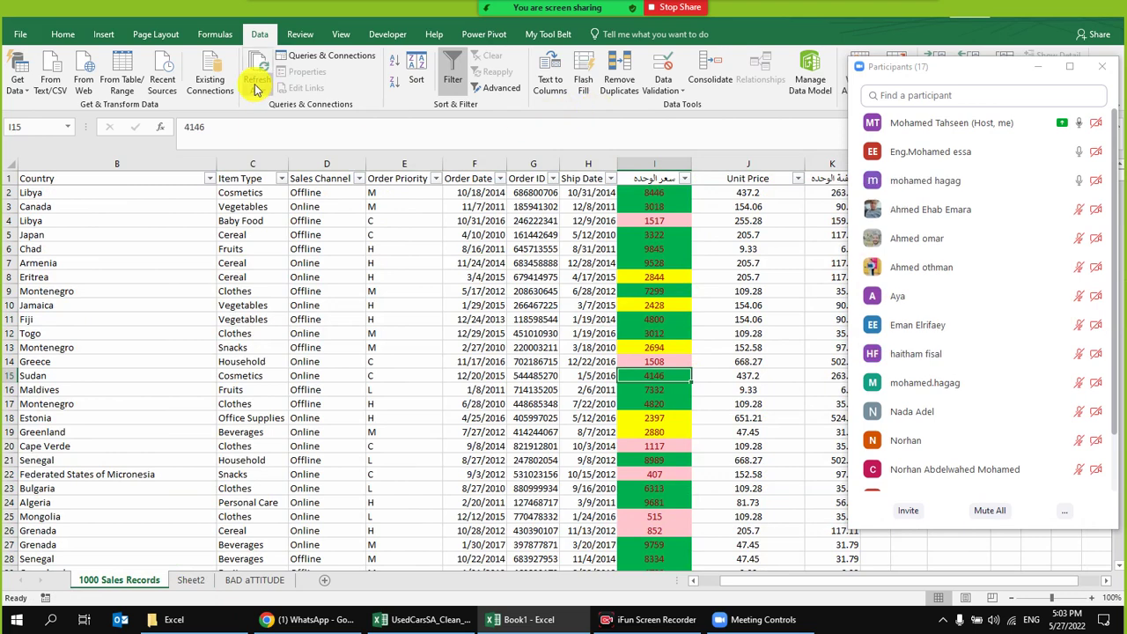
{"action": "left_click", "coordinate": [60, 33]}
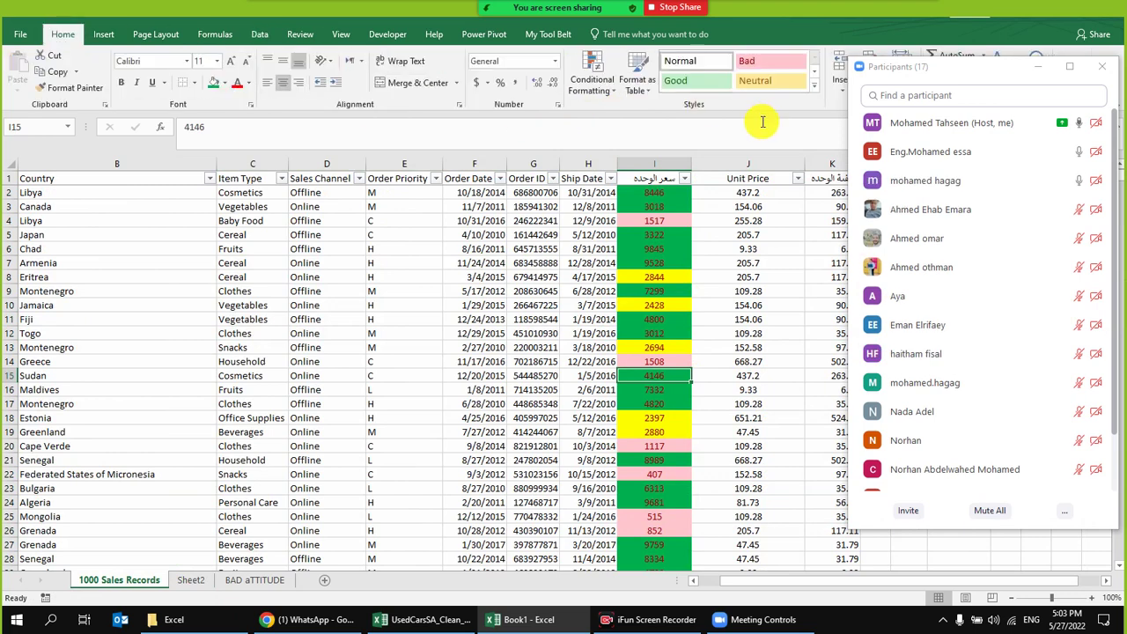
{"action": "left_click", "coordinate": [654, 165]}
- Dismiss the conditional formatting list and select the whole Unit Price column
{"action": "left_click", "coordinate": [588, 70]}
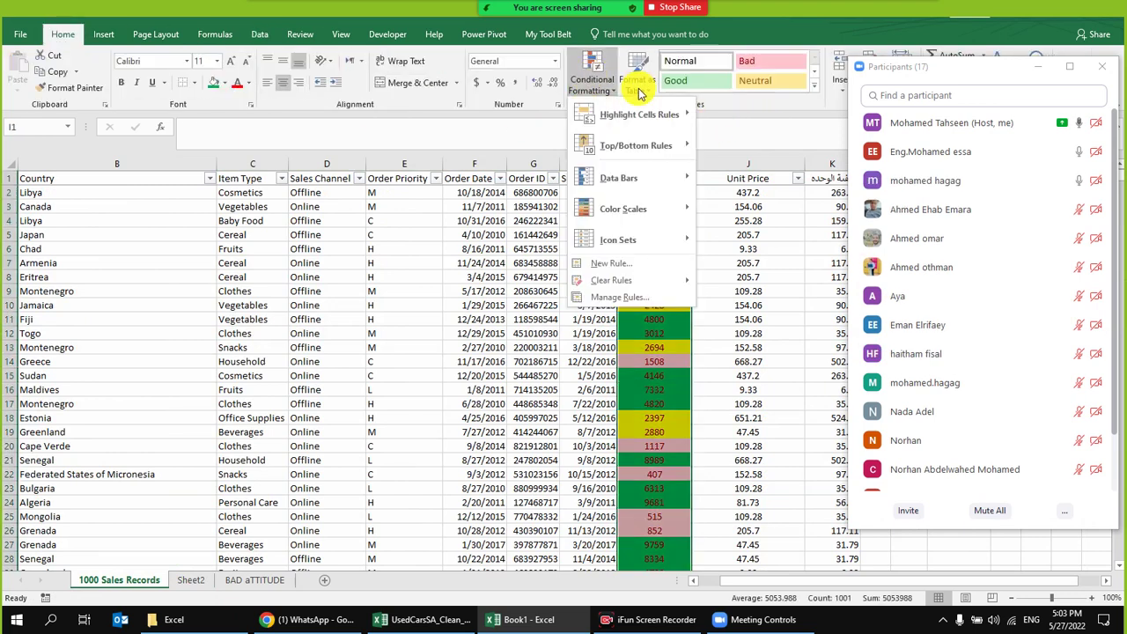
{"action": "mouse_move", "coordinate": [642, 151]}
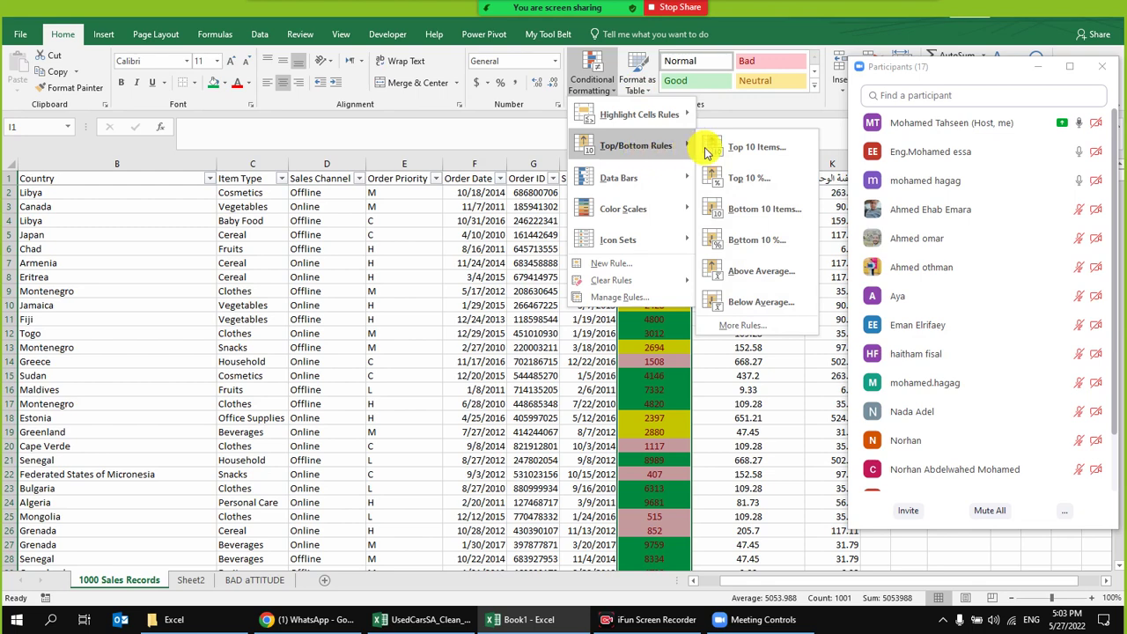
{"action": "left_click", "coordinate": [448, 380]}
{"action": "left_click_drag", "start_coordinate": [447, 380], "coordinate": [634, 417]}
{"action": "left_click", "coordinate": [574, 253]}
{"action": "left_click", "coordinate": [556, 164]}
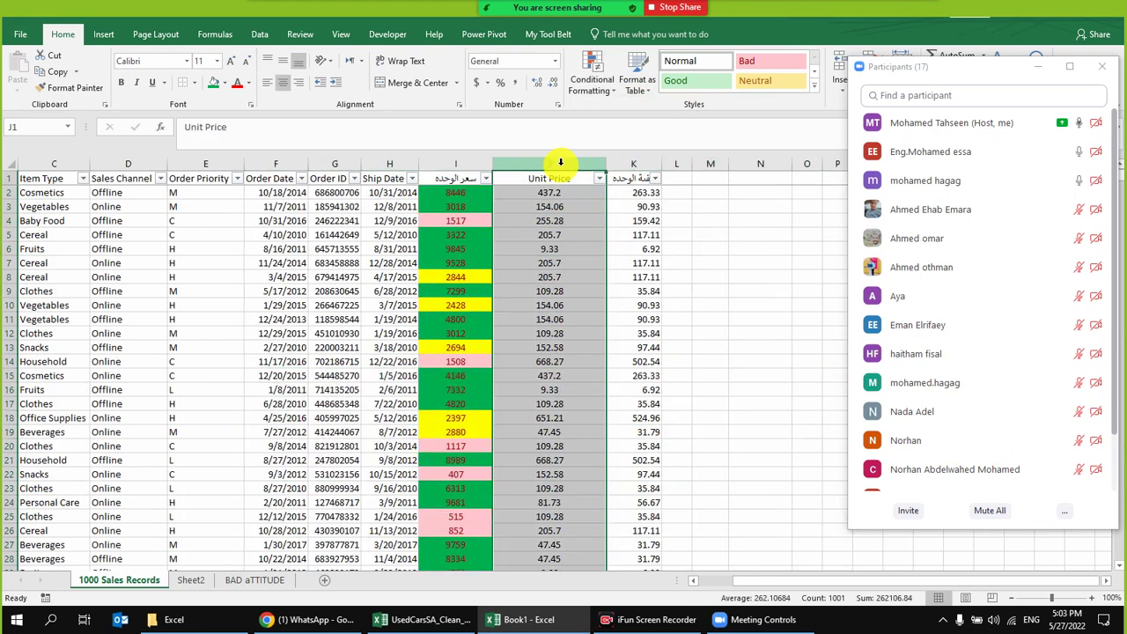
- Add a Top 10 Items rule set to 5 with a custom light blue fill
{"action": "left_click", "coordinate": [592, 76]}
{"action": "mouse_move", "coordinate": [601, 144]}
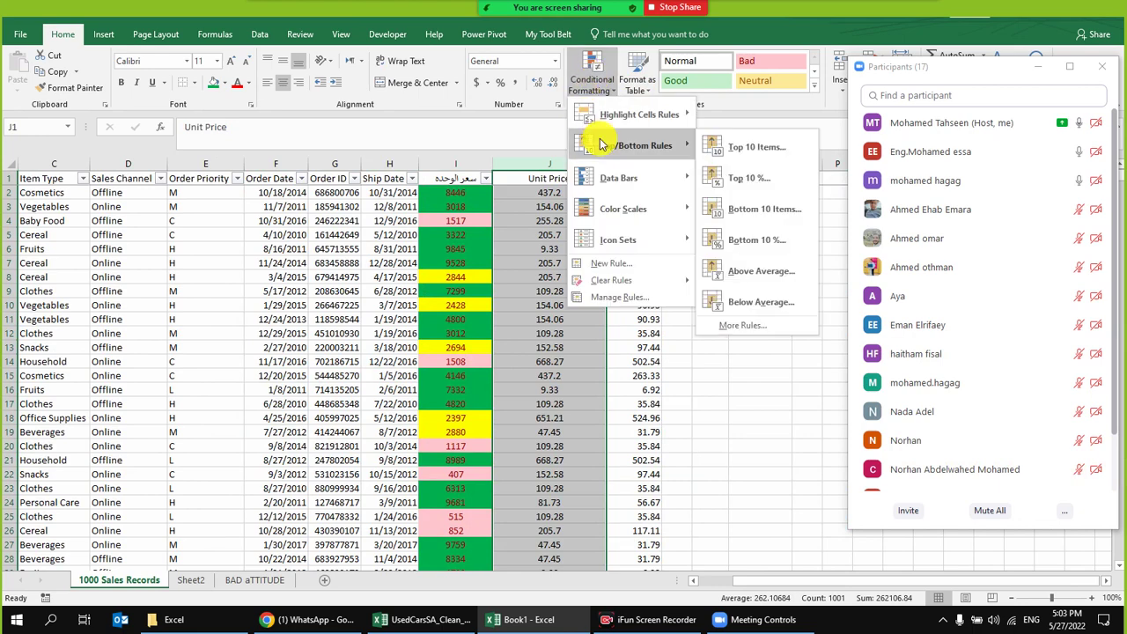
{"action": "left_click", "coordinate": [778, 155]}
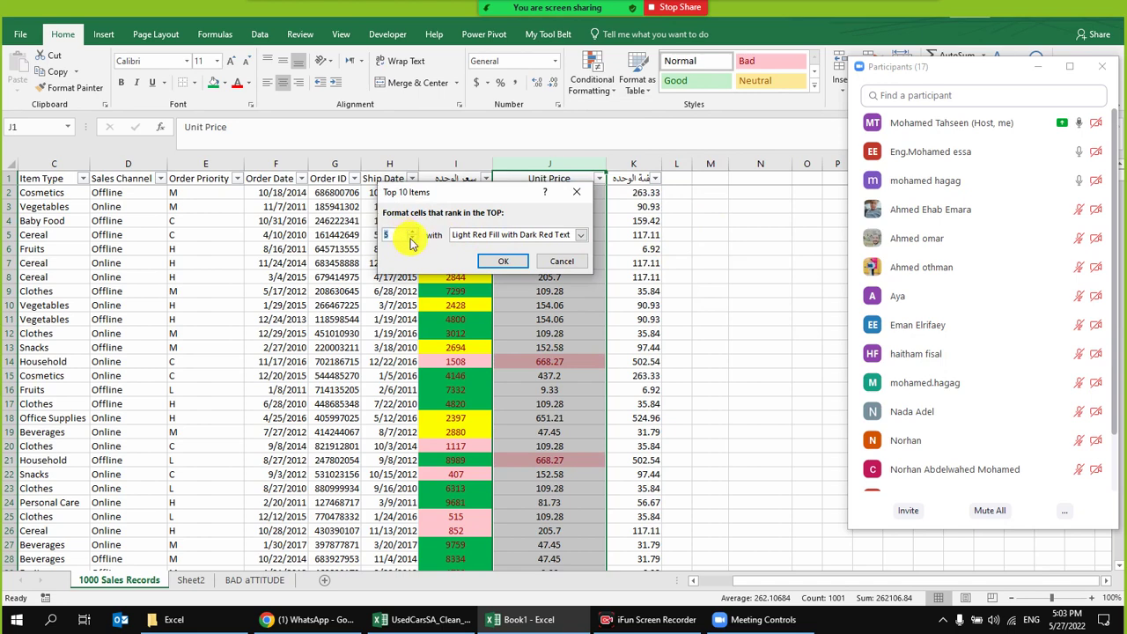
{"action": "left_click", "coordinate": [555, 234]}
{"action": "left_click", "coordinate": [534, 315]}
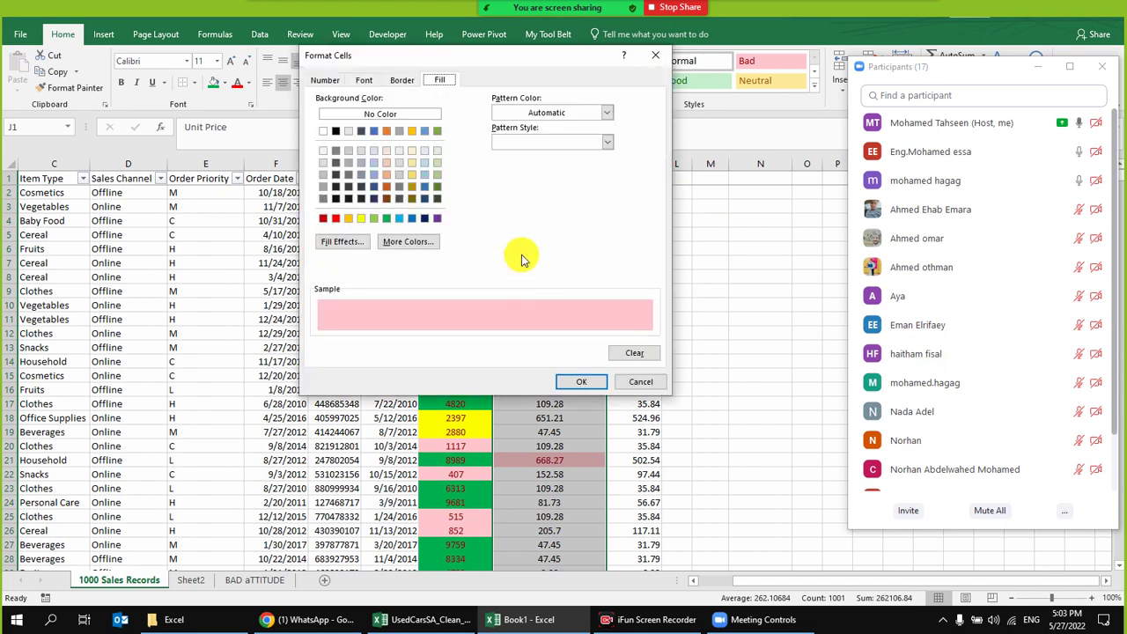
{"action": "left_click", "coordinate": [403, 220]}
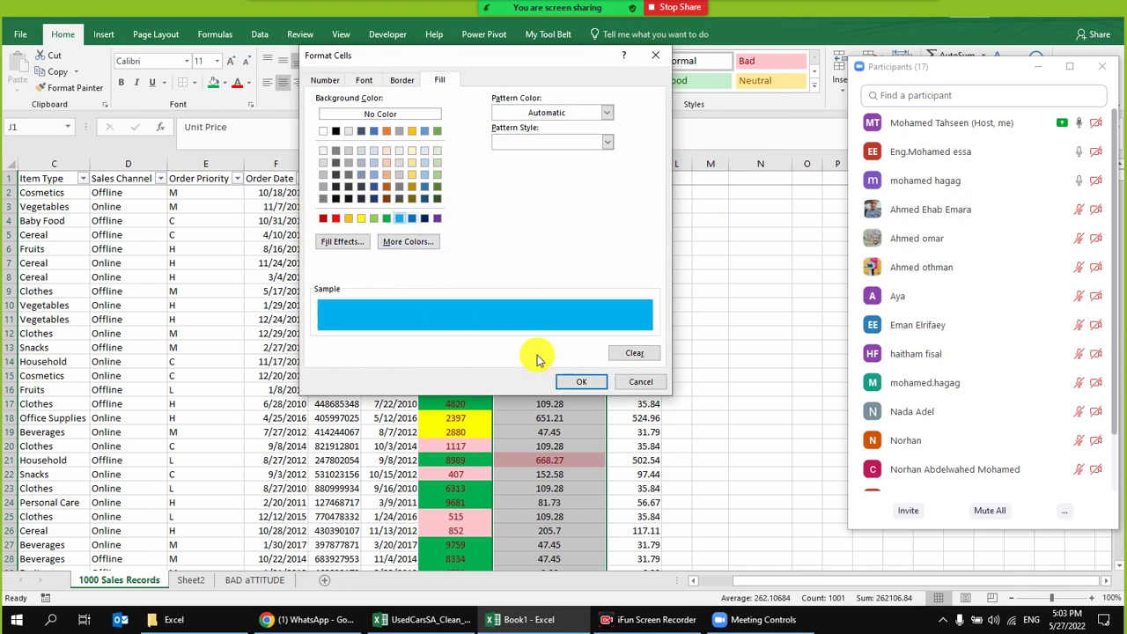
{"action": "left_click", "coordinate": [581, 381]}
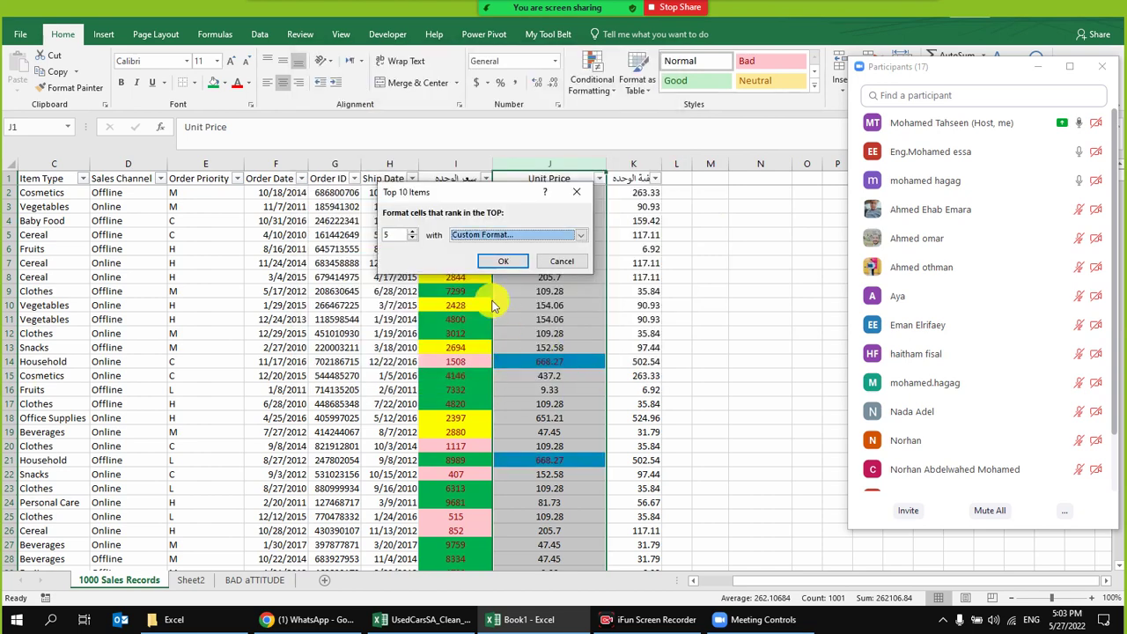
{"action": "left_click", "coordinate": [505, 263]}
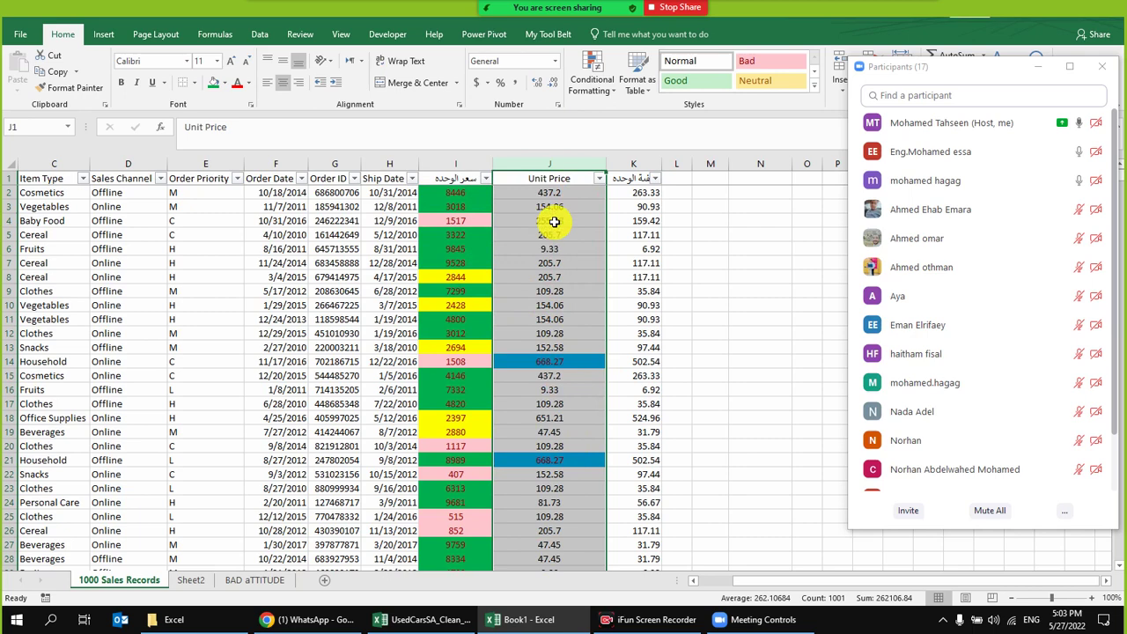
{"action": "left_click", "coordinate": [595, 88]}
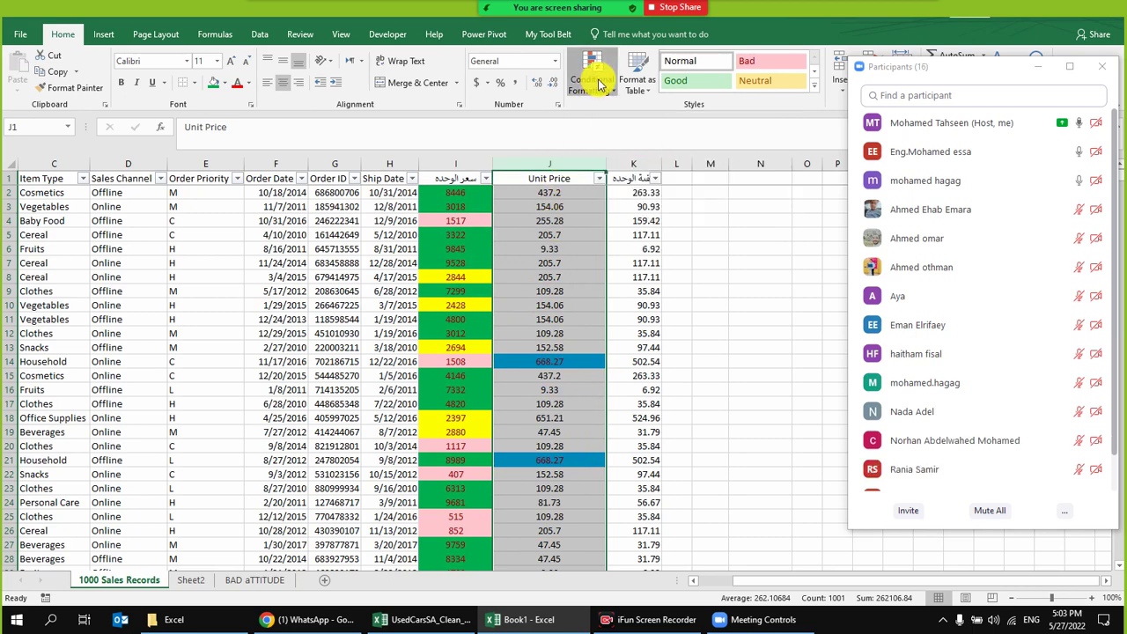
- Close the rules list and select the whole Country column
{"action": "mouse_move", "coordinate": [636, 126]}
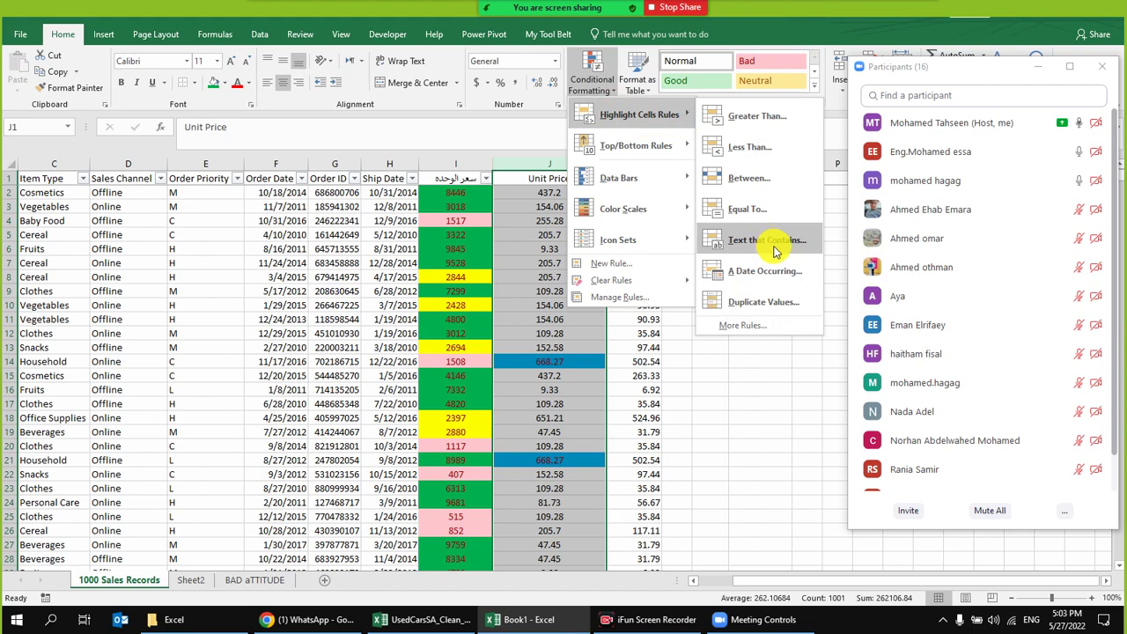
{"action": "left_click", "coordinate": [367, 284]}
{"action": "left_click_drag", "start_coordinate": [367, 285], "coordinate": [4, 329]}
{"action": "left_click", "coordinate": [248, 225]}
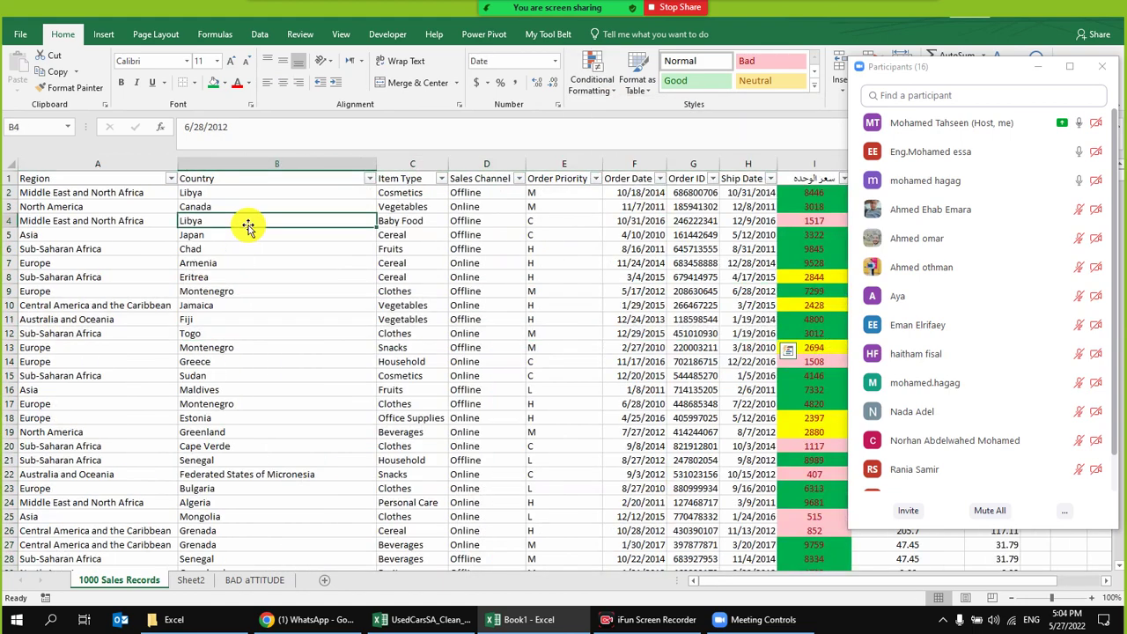
{"action": "left_click", "coordinate": [244, 163]}
{"action": "left_click", "coordinate": [620, 85]}
- Add a Text That Contains rule for "ca" with Light Red Fill and Dark Red Text
{"action": "left_click", "coordinate": [592, 81]}
{"action": "mouse_move", "coordinate": [652, 113]}
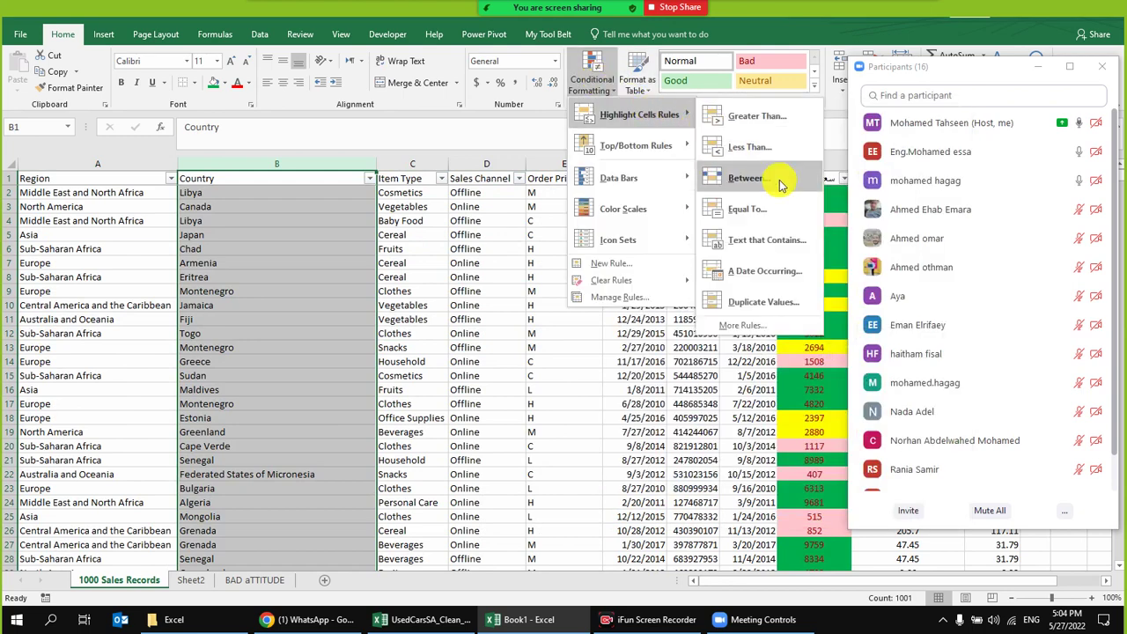
{"action": "left_click", "coordinate": [763, 240]}
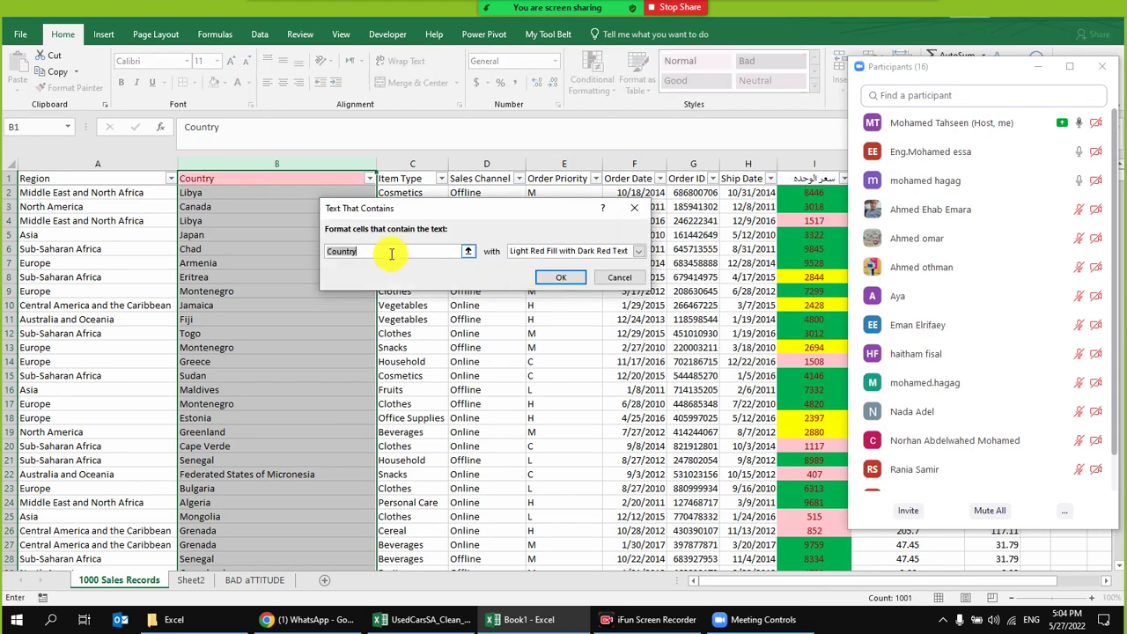
{"action": "type", "text": "AICA"}
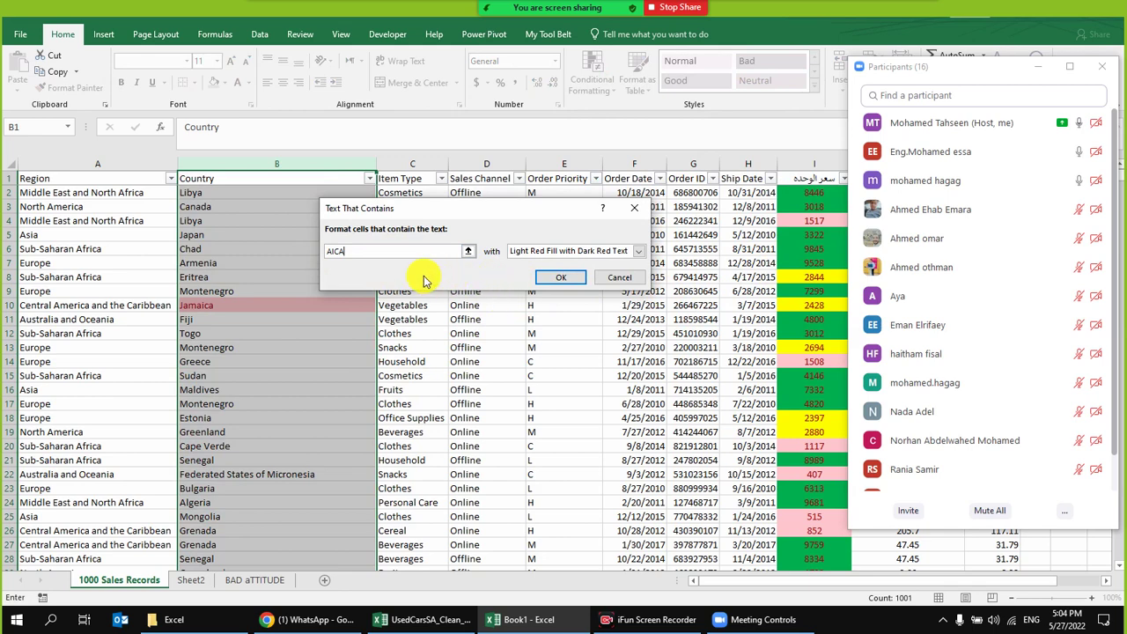
{"action": "left_click_drag", "start_coordinate": [386, 252], "coordinate": [302, 244]}
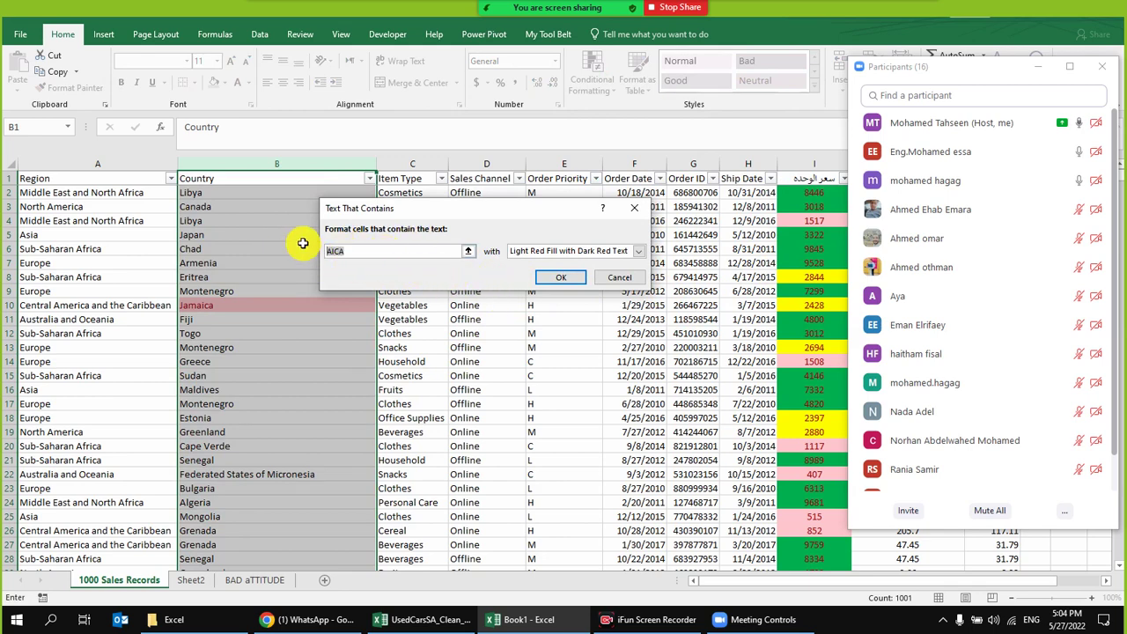
{"action": "type", "text": "Li"}
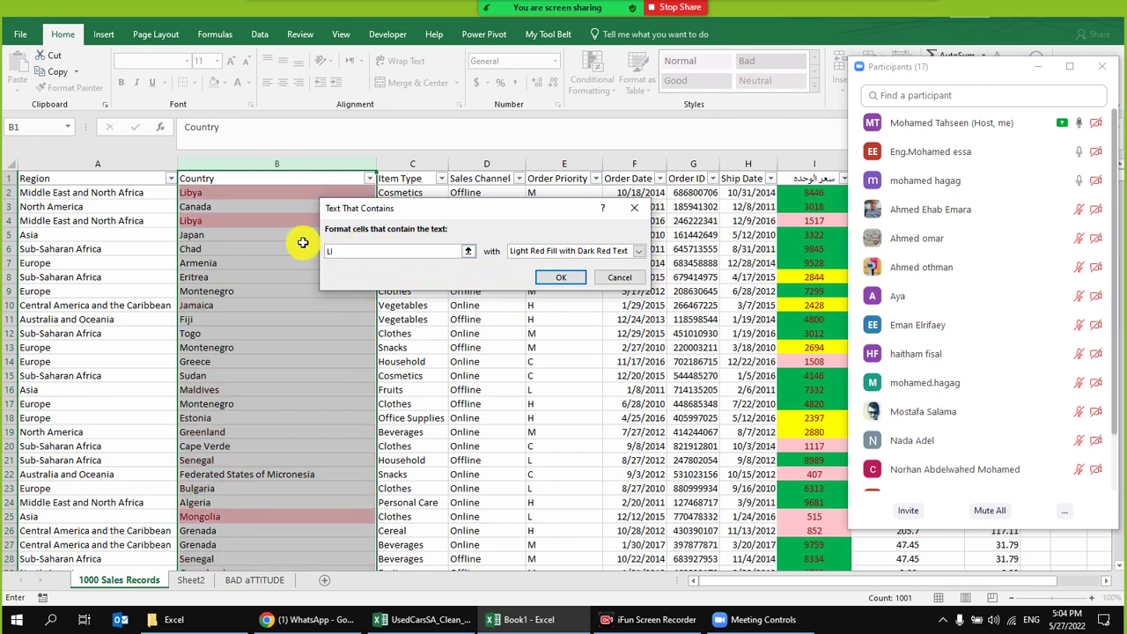
{"action": "key", "text": "BackSpace"}
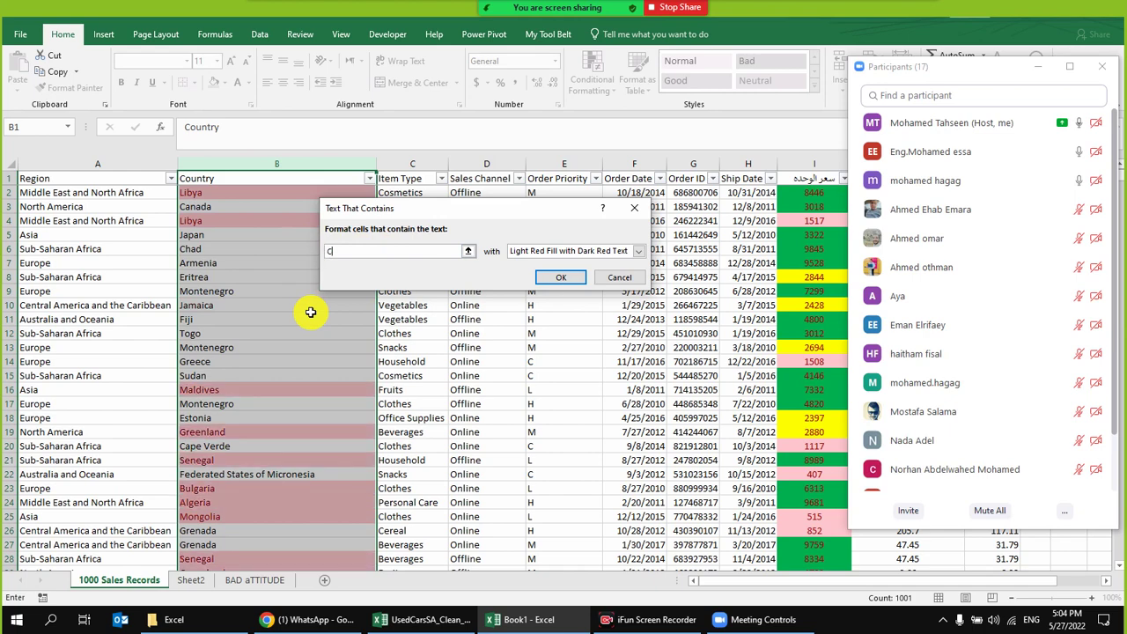
{"action": "type", "text": "ca"}
{"action": "left_click", "coordinate": [585, 277]}
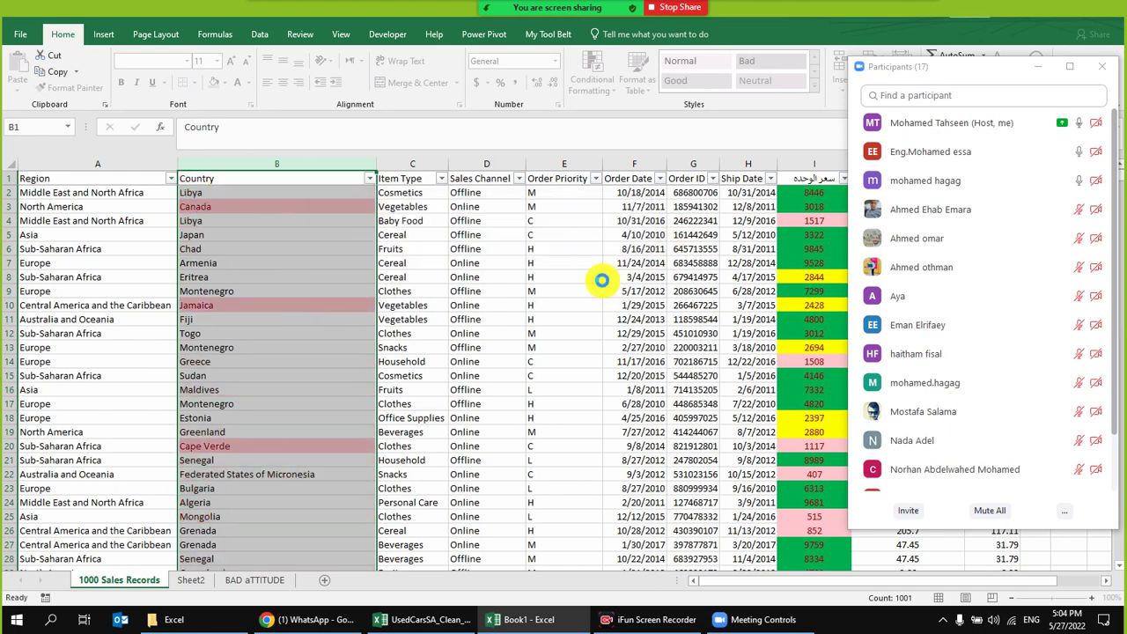
- Browse the conditional formatting submenus, then select the whole Unit Price column
{"action": "left_click", "coordinate": [591, 78]}
{"action": "mouse_move", "coordinate": [643, 114]}
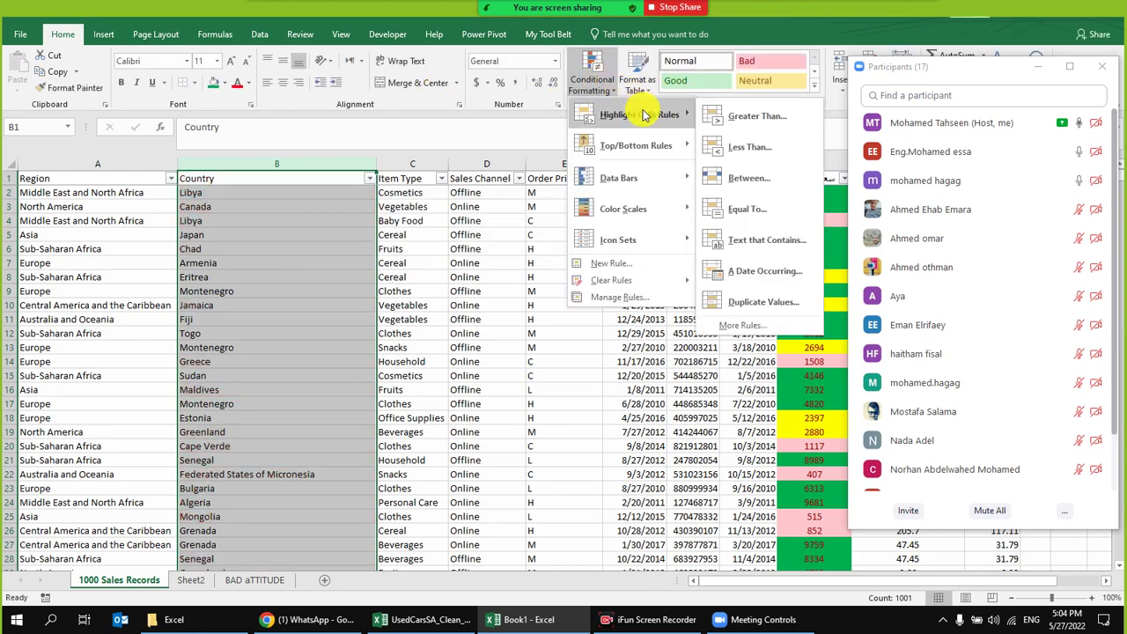
{"action": "mouse_move", "coordinate": [662, 180]}
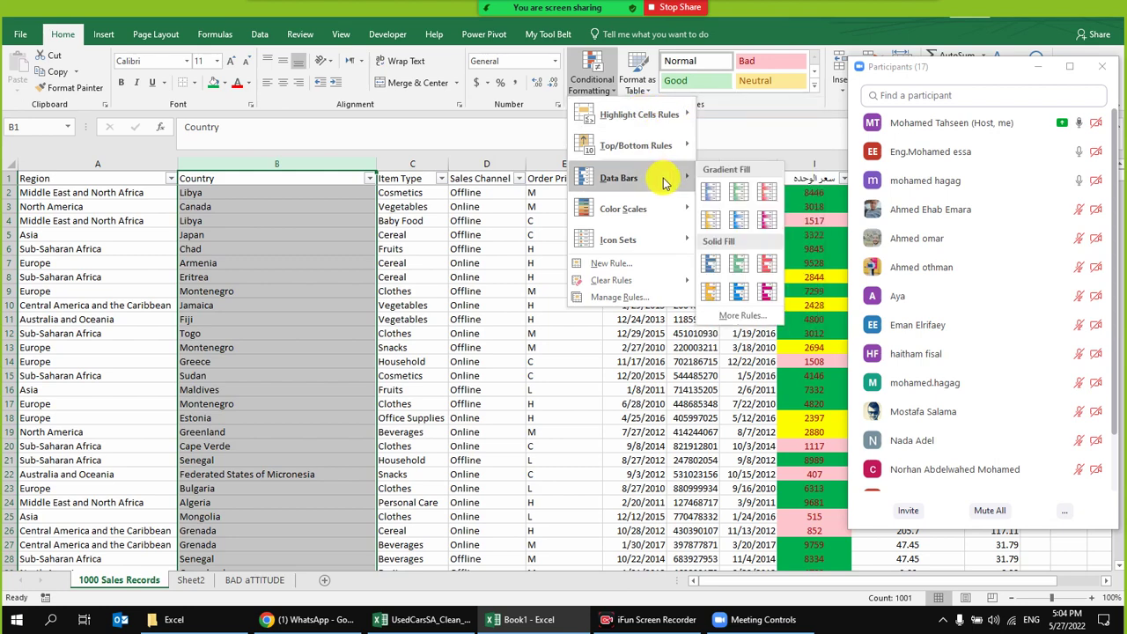
{"action": "mouse_move", "coordinate": [660, 209]}
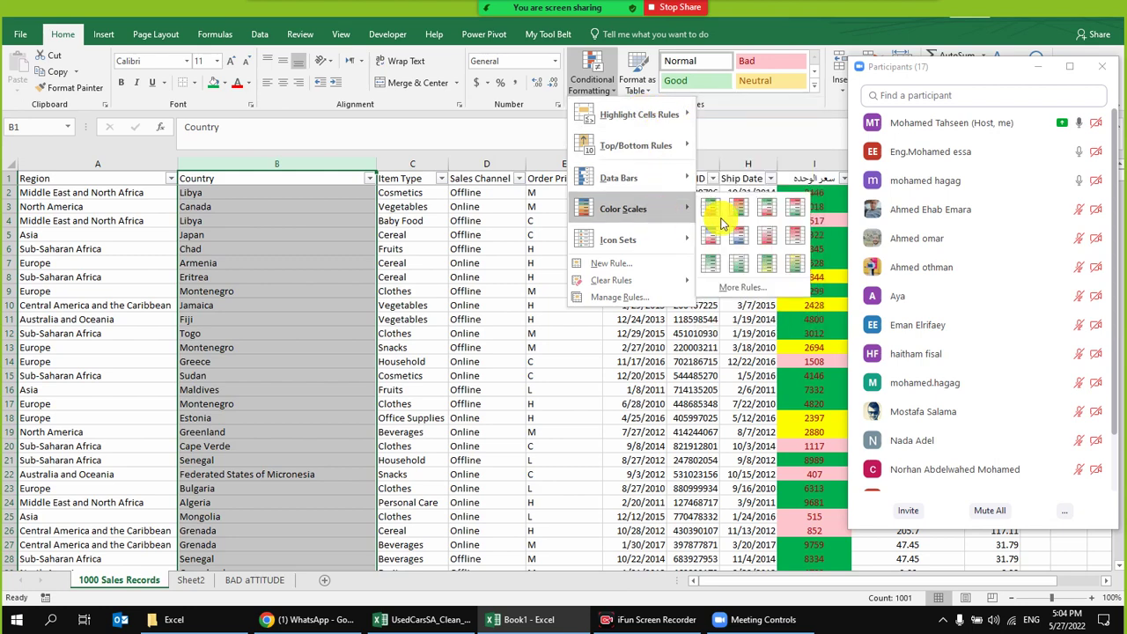
{"action": "mouse_move", "coordinate": [654, 239]}
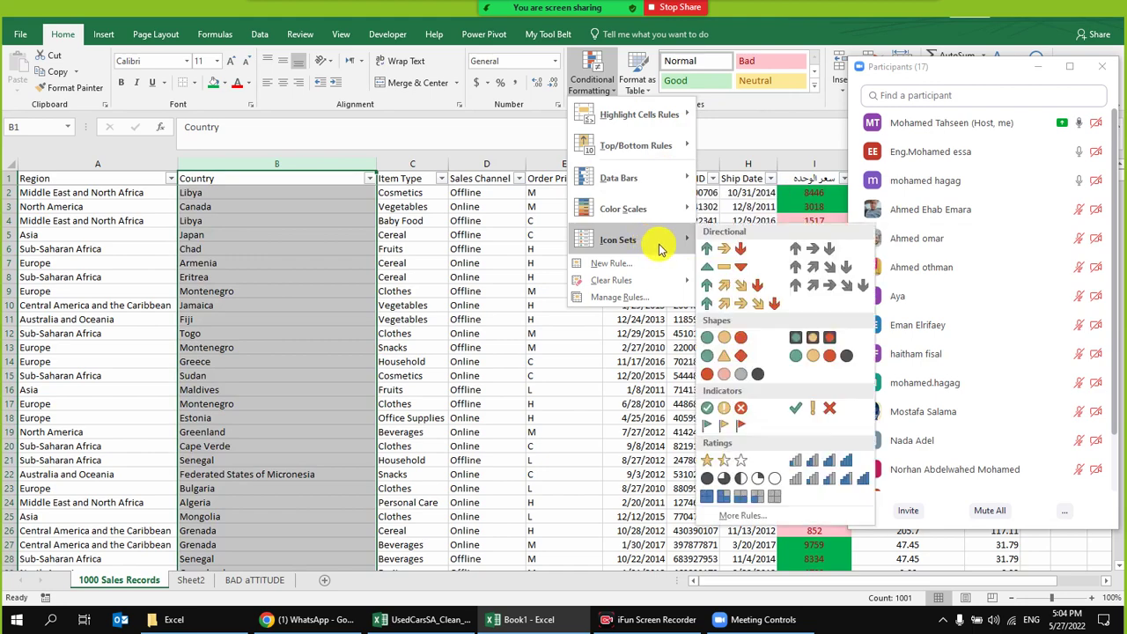
{"action": "left_click_drag", "start_coordinate": [412, 319], "coordinate": [633, 390]}
{"action": "left_click", "coordinate": [566, 223]}
{"action": "left_click", "coordinate": [552, 164]}
- Apply the 3 Arrows (Colored) icon set to the Unit Price column
{"action": "left_click", "coordinate": [592, 74]}
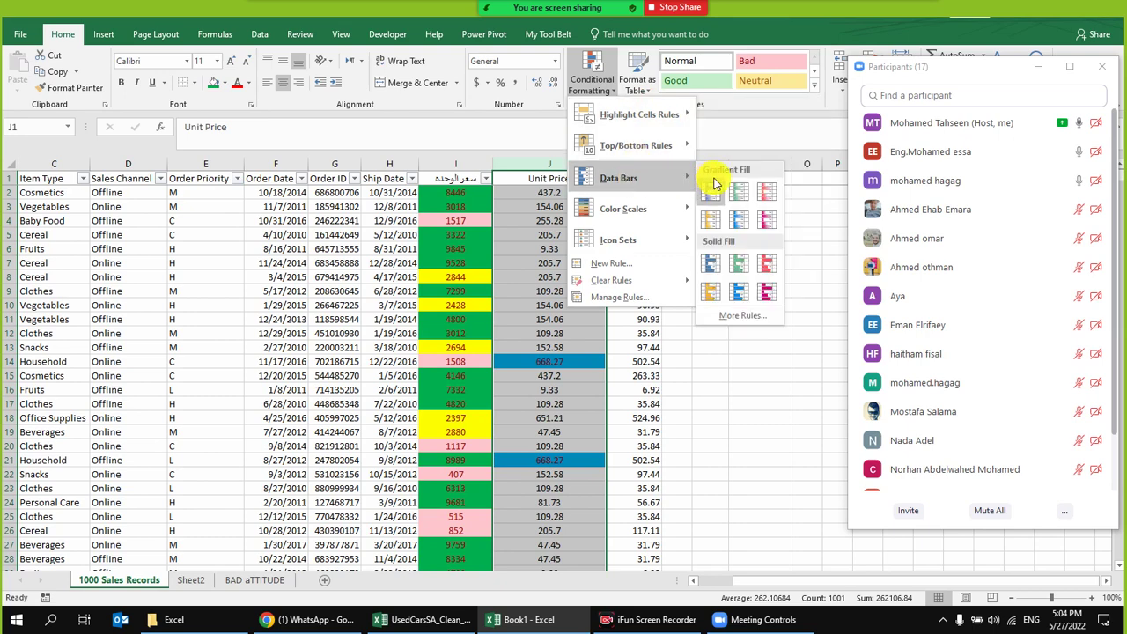
{"action": "mouse_move", "coordinate": [678, 239]}
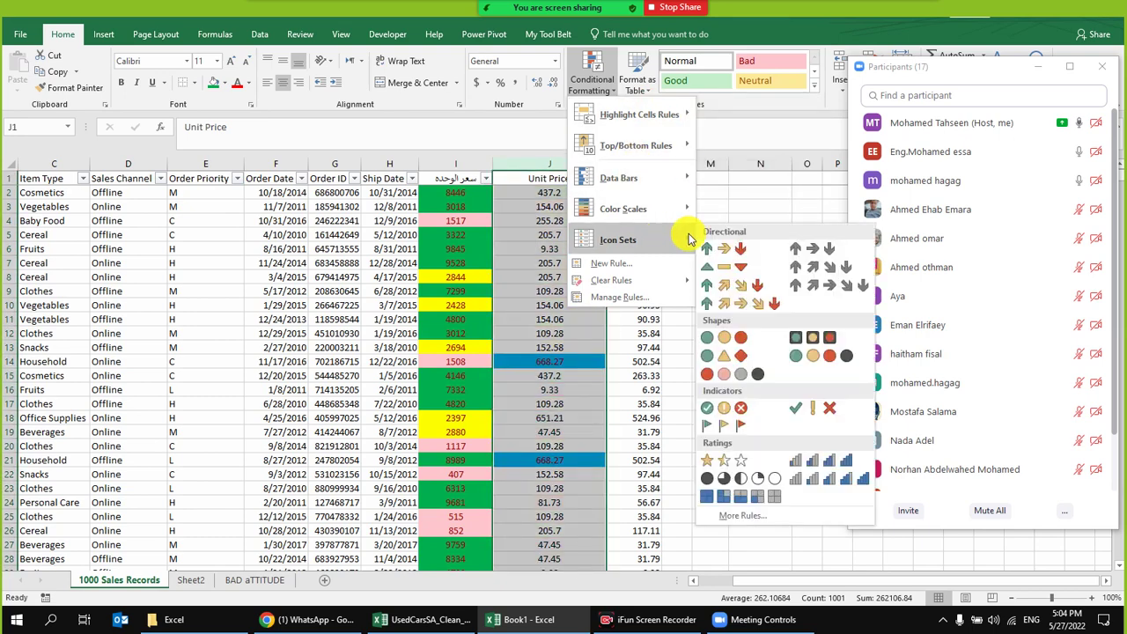
{"action": "left_click", "coordinate": [739, 255]}
{"action": "scroll", "coordinate": [536, 252], "scroll_direction": "down", "scroll_amount": 7}
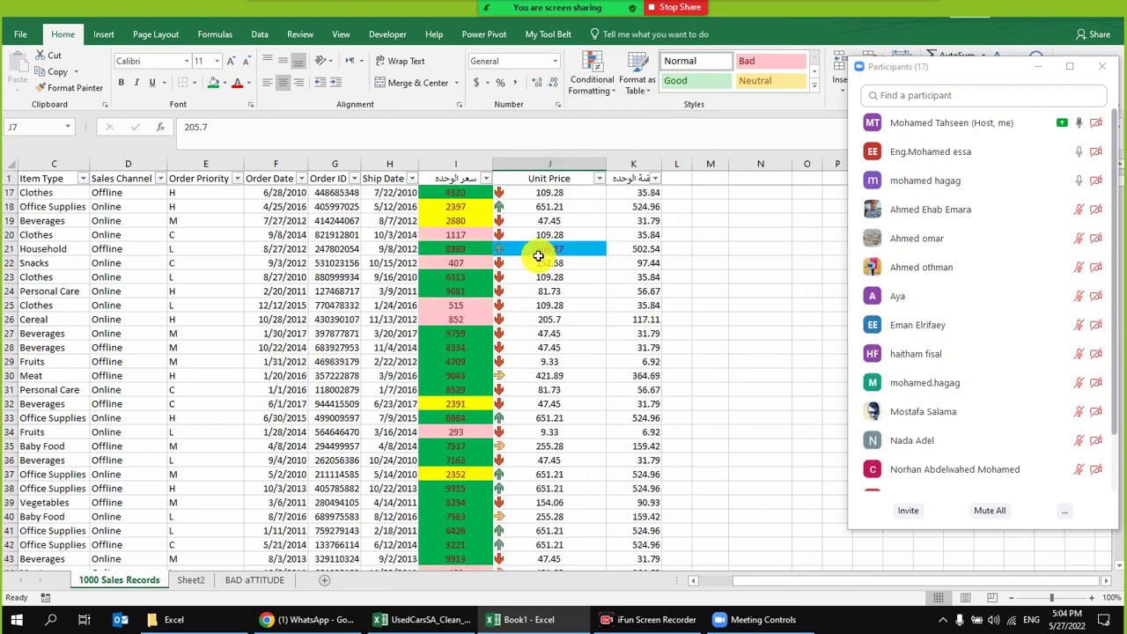
{"action": "scroll", "coordinate": [557, 314], "scroll_direction": "up", "scroll_amount": 7}
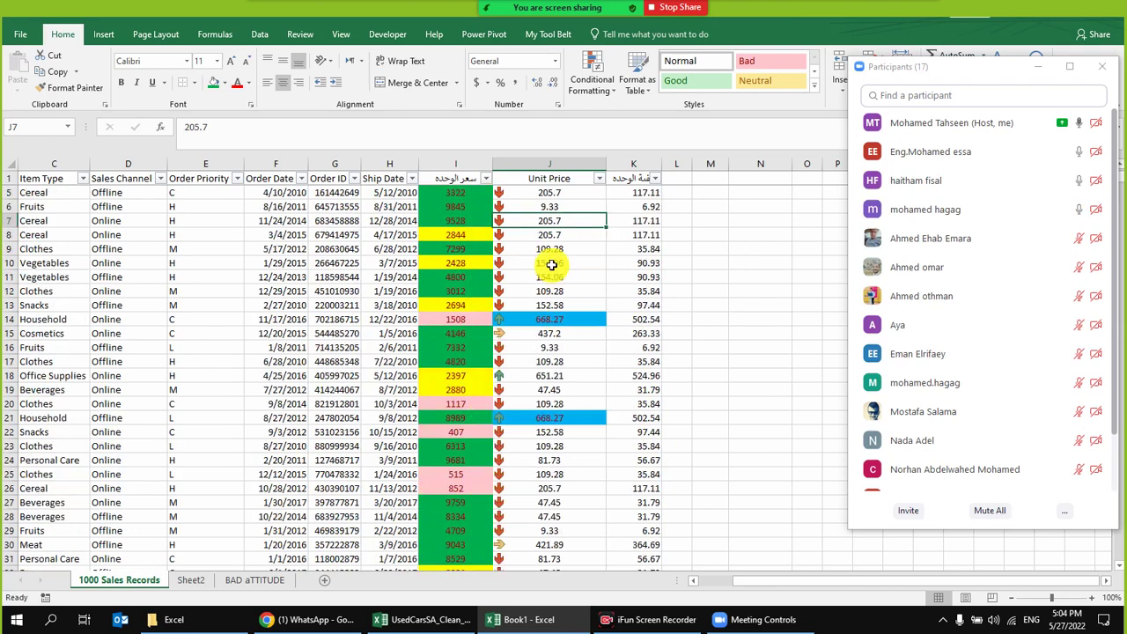
{"action": "left_click", "coordinate": [553, 250]}
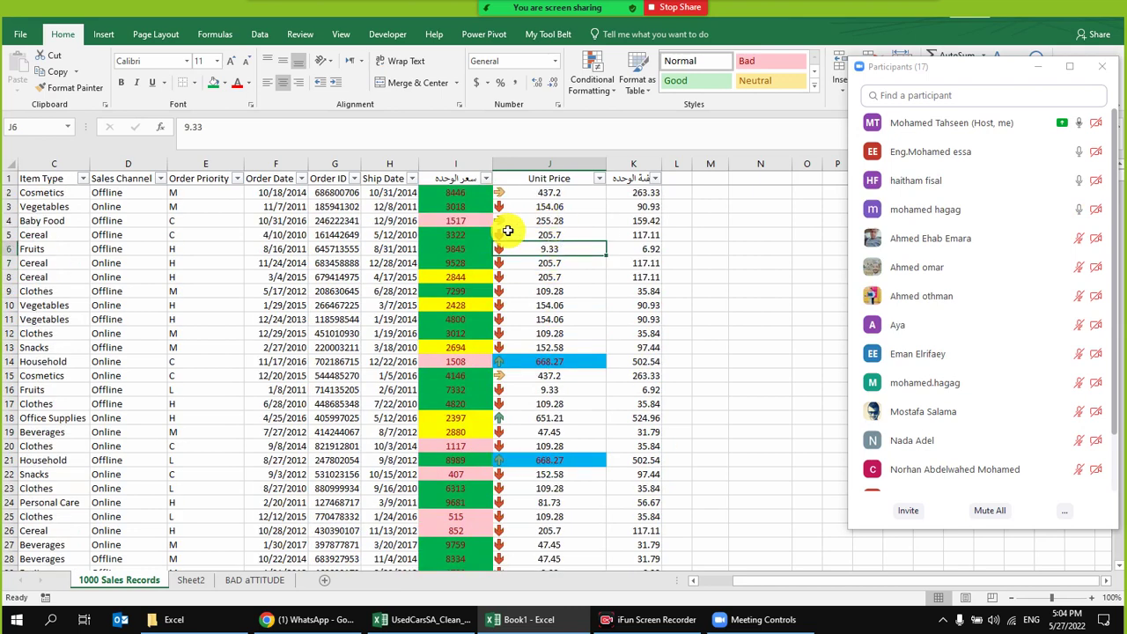
{"action": "left_click", "coordinate": [589, 76]}
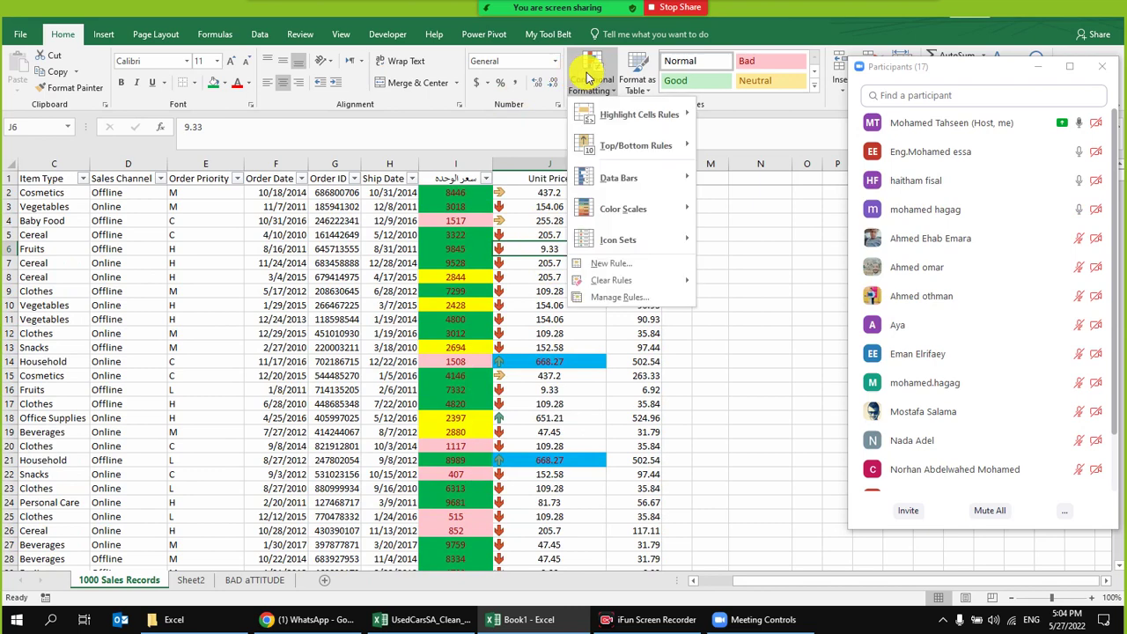
{"action": "left_click", "coordinate": [507, 294]}
{"action": "left_click", "coordinate": [634, 347]}
- Undo the last change and readjust the Country column width
{"action": "key", "text": "ctrl+z"}
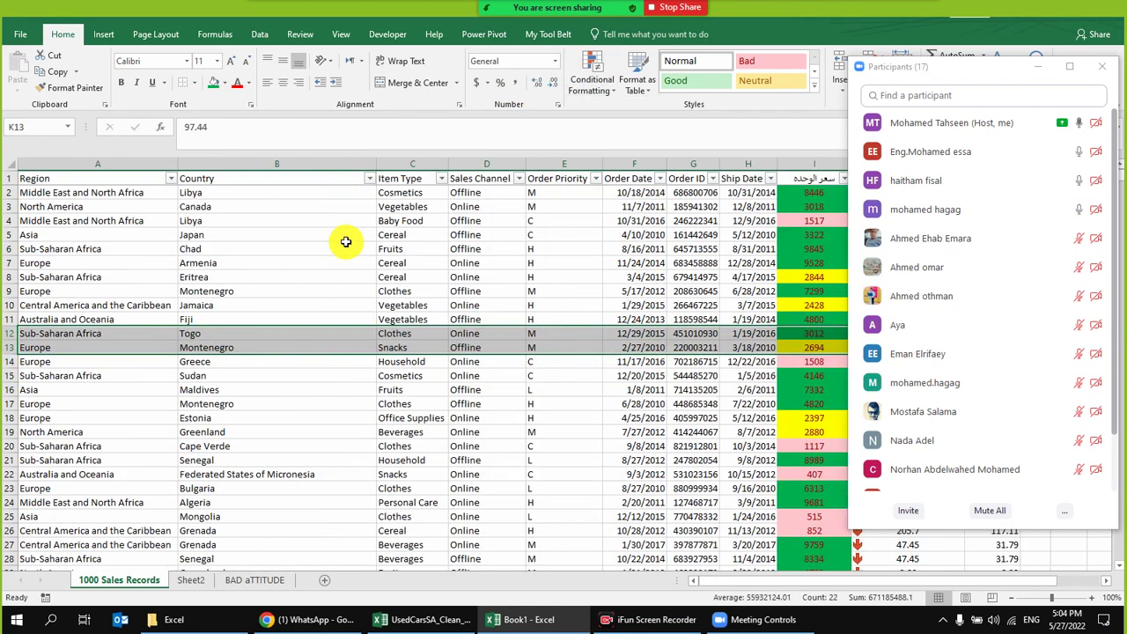
{"action": "left_click_drag", "start_coordinate": [391, 163], "coordinate": [315, 168]}
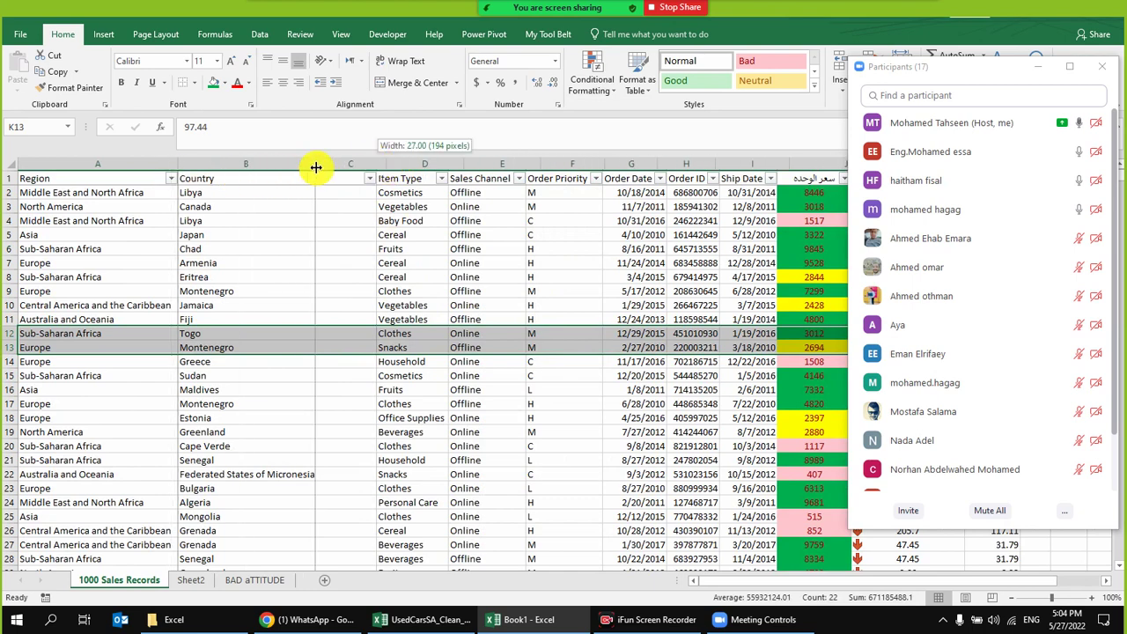
{"action": "left_click", "coordinate": [675, 291]}
{"action": "left_click_drag", "start_coordinate": [539, 395], "coordinate": [818, 429]}
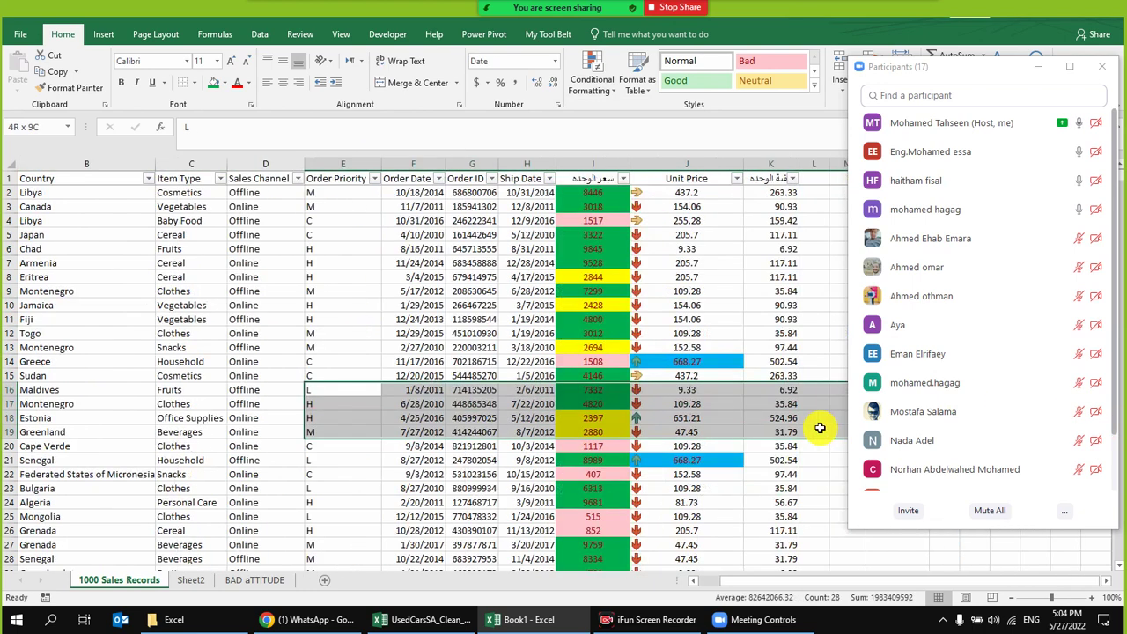
{"action": "left_click", "coordinate": [590, 205]}
{"action": "left_click", "coordinate": [523, 162]}
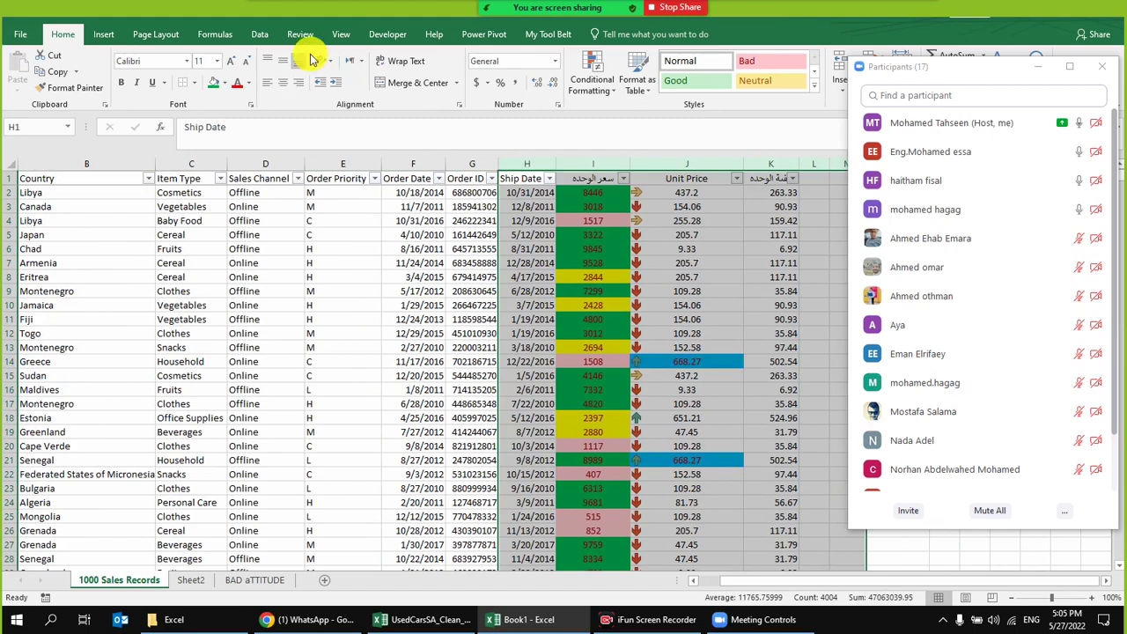
- Clear conditional formatting rules from the entire sheet
{"action": "left_click", "coordinate": [590, 78]}
{"action": "left_click", "coordinate": [725, 296]}
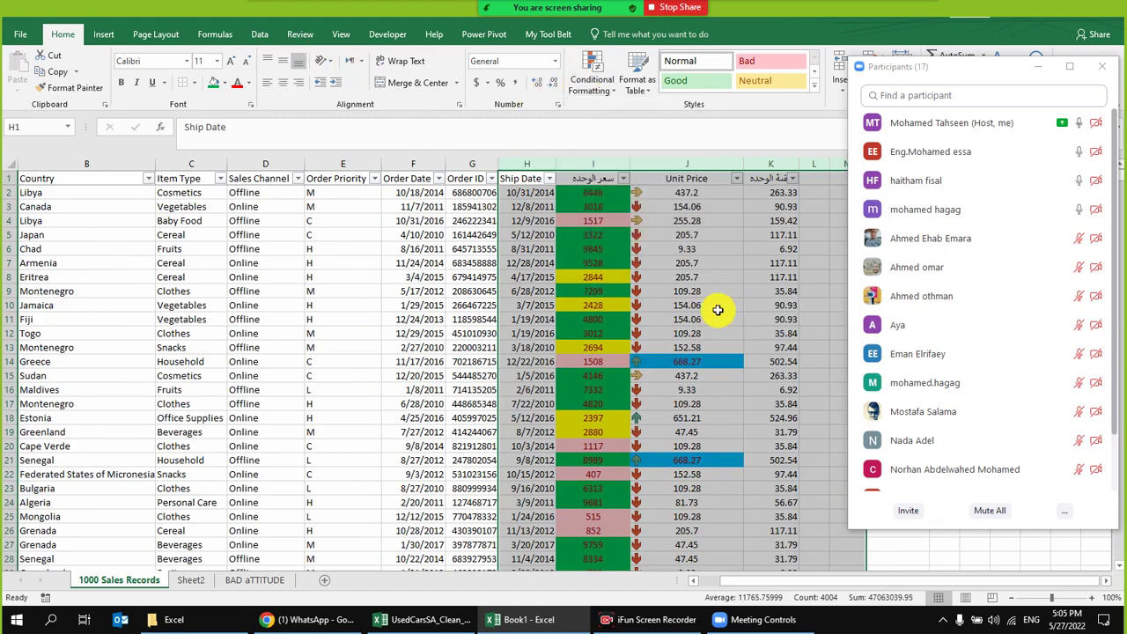
{"action": "left_click", "coordinate": [588, 319]}
{"action": "left_click_drag", "start_coordinate": [649, 348], "coordinate": [9, 330]}
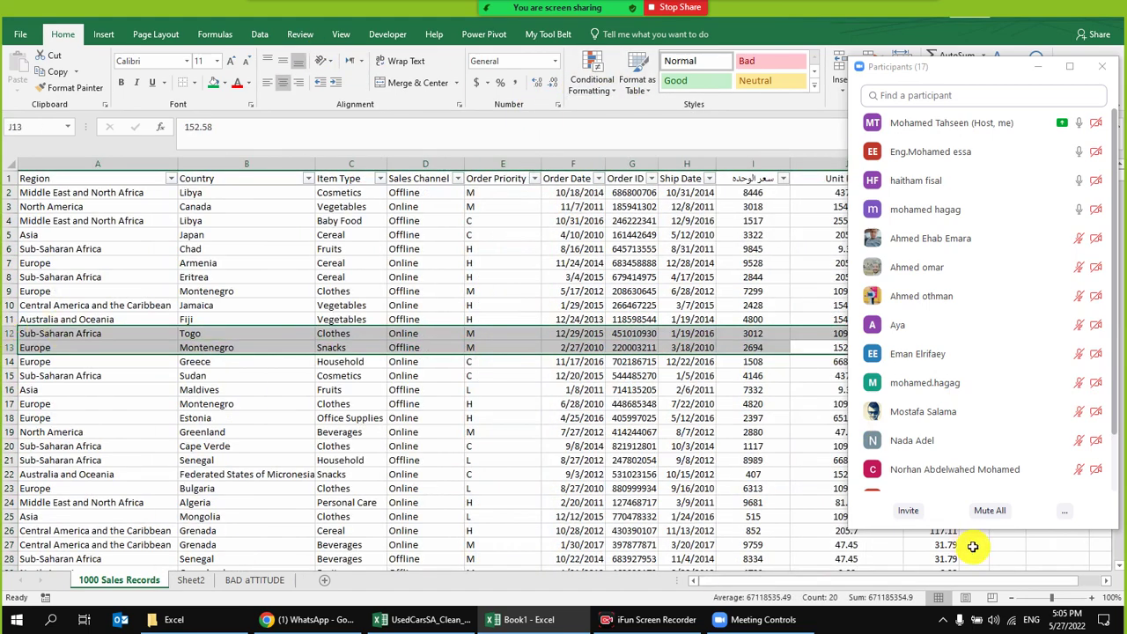
{"action": "left_click", "coordinate": [1010, 598]}
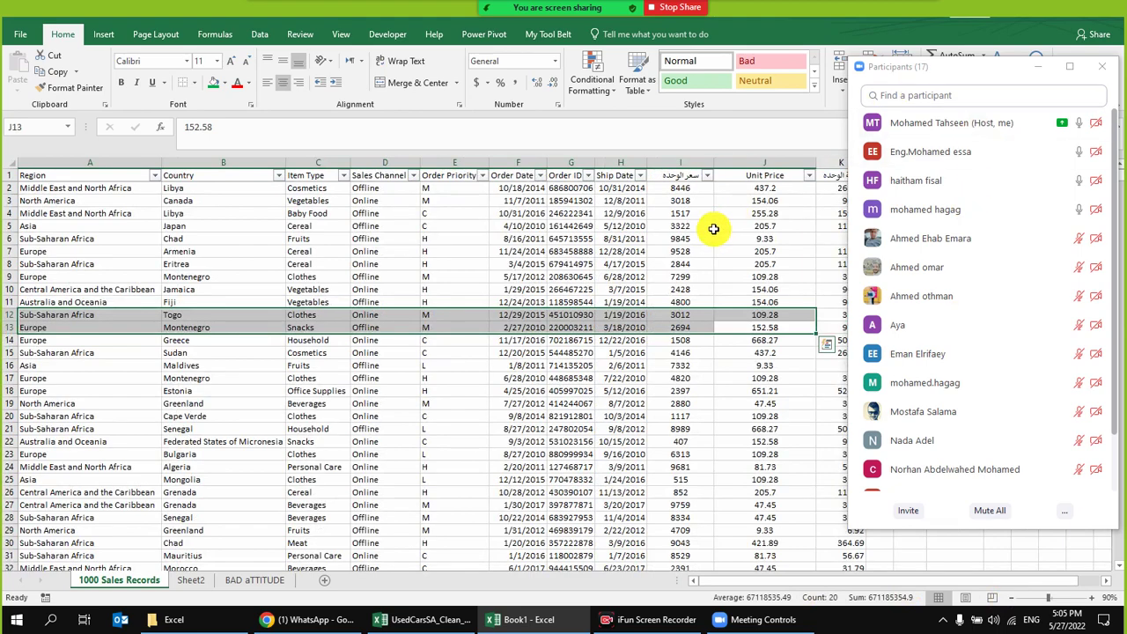
{"action": "left_click", "coordinate": [1091, 598]}
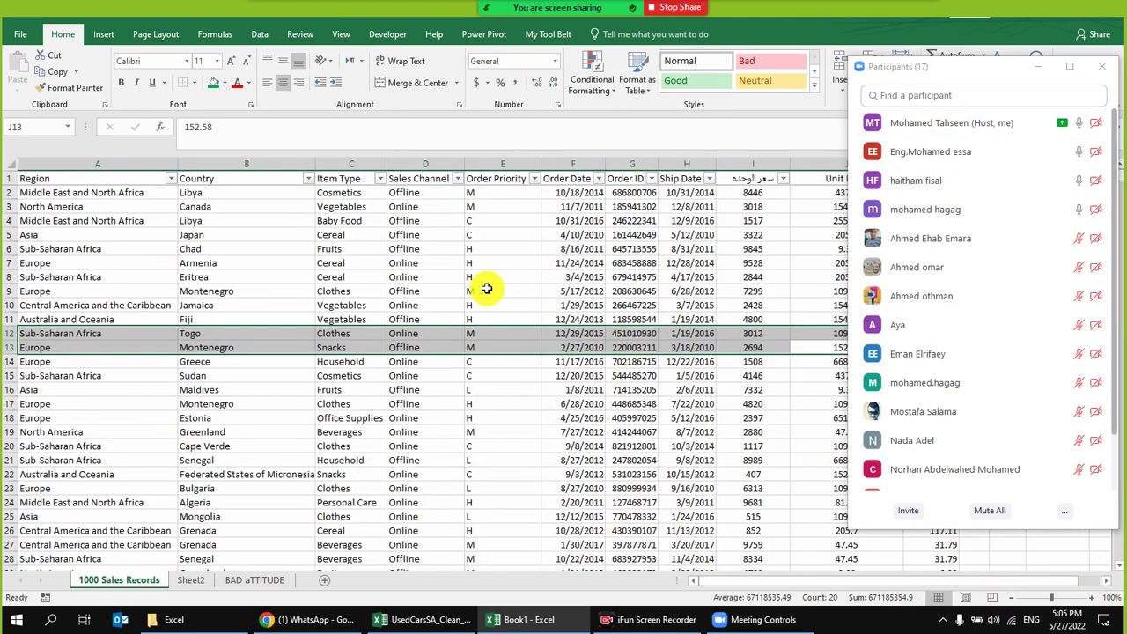
{"action": "left_click", "coordinate": [484, 289]}
- Autofit all column widths, then narrow the Country column
{"action": "left_click", "coordinate": [9, 159]}
{"action": "double_click", "coordinate": [177, 164]}
{"action": "left_click", "coordinate": [305, 262]}
{"action": "left_click_drag", "start_coordinate": [335, 161], "coordinate": [265, 161]}
- Hide columns C through H, Item Type to Ship Date
{"action": "left_click", "coordinate": [333, 164]}
{"action": "left_click_drag", "start_coordinate": [335, 164], "coordinate": [598, 186]}
{"action": "right_click", "coordinate": [598, 187]}
{"action": "left_click", "coordinate": [659, 352]}
{"action": "left_click", "coordinate": [350, 263]}
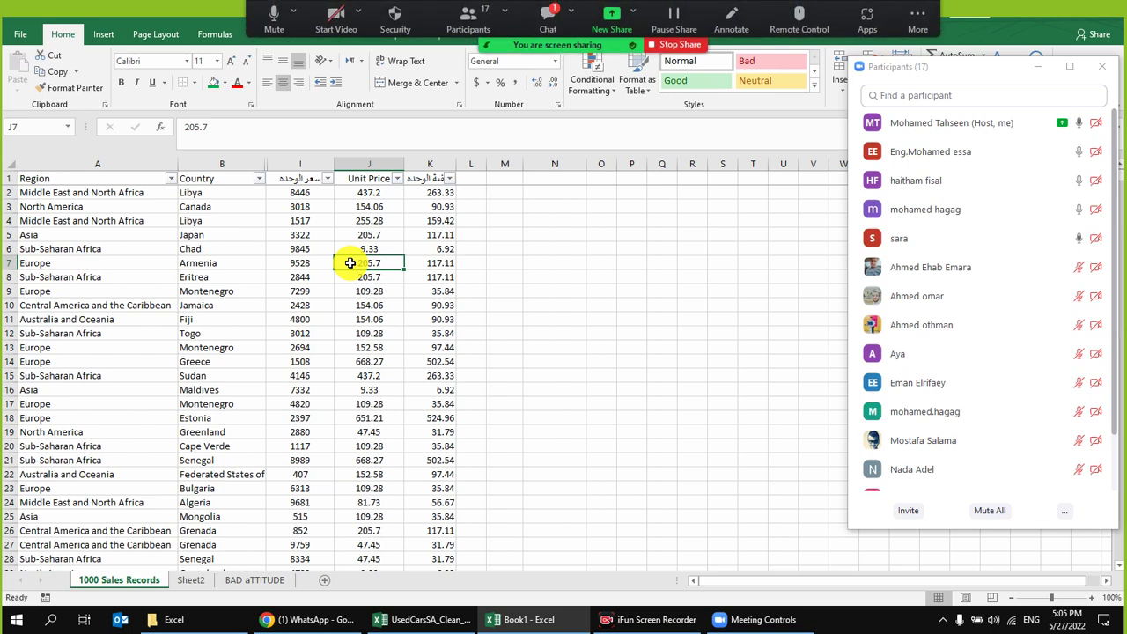
- Open and close the Zoom meeting chat
{"action": "left_click", "coordinate": [546, 18]}
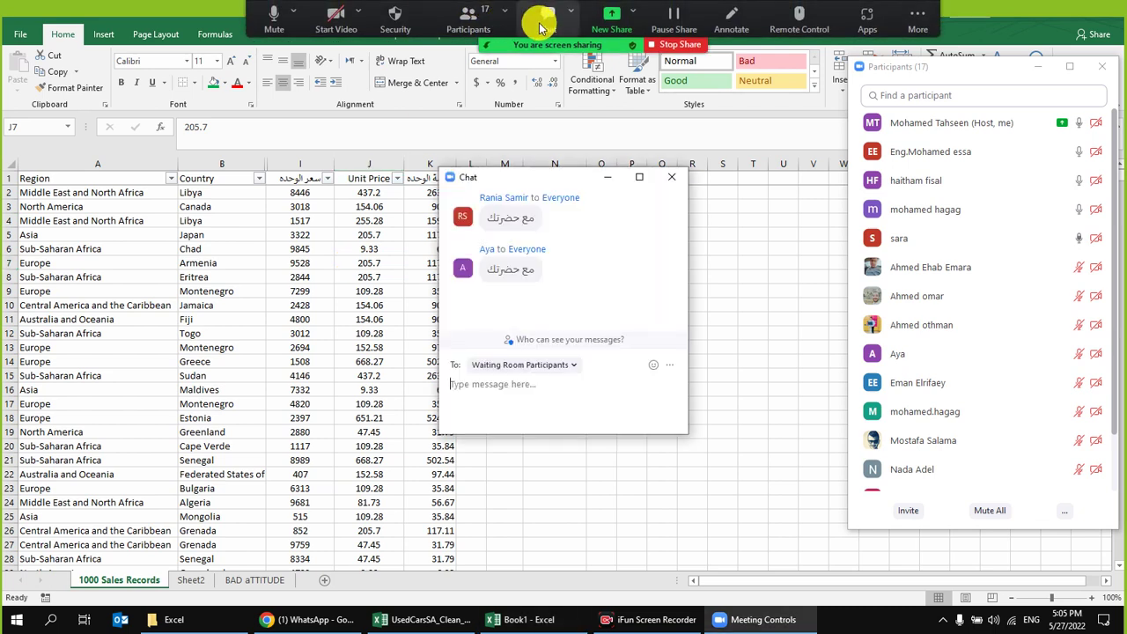
{"action": "left_click", "coordinate": [672, 177]}
{"action": "left_click", "coordinate": [285, 262]}
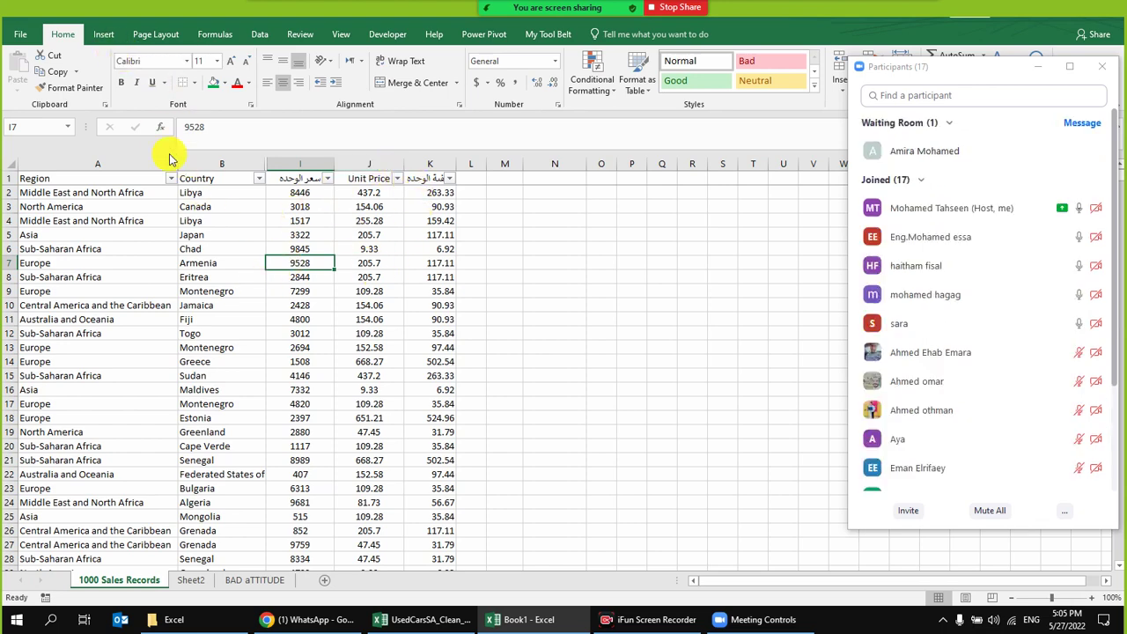
- Undo repeatedly to restore columns C–H and the conditional formatting
{"action": "mouse_move", "coordinate": [84, 7]}
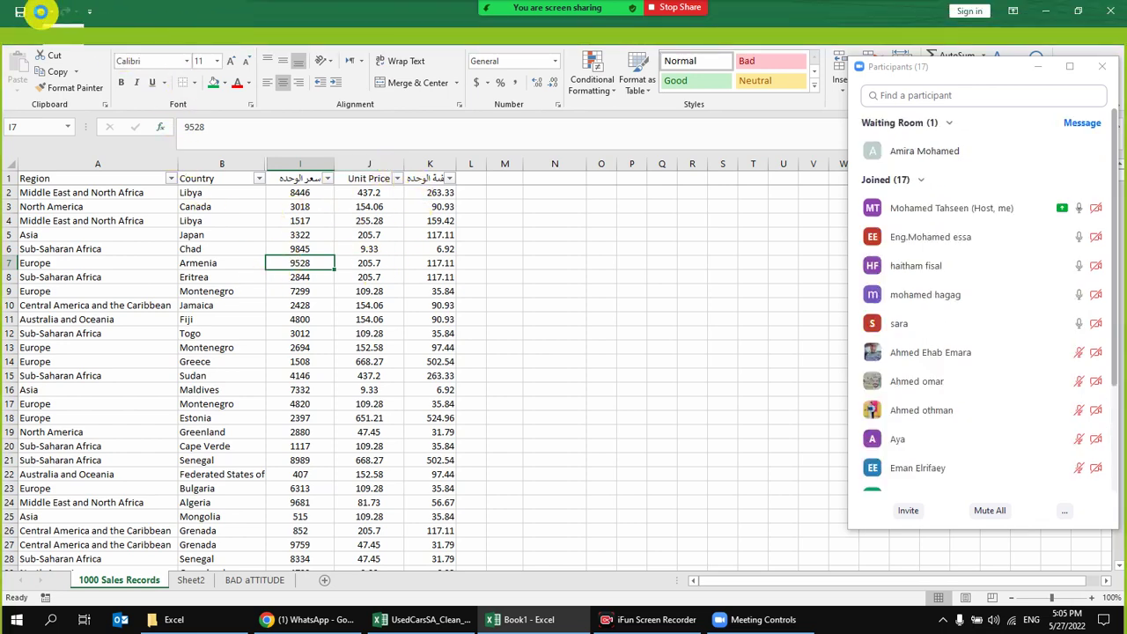
{"action": "left_click", "coordinate": [39, 11]}
{"action": "left_click", "coordinate": [40, 11]}
{"action": "left_click", "coordinate": [40, 11]}
{"action": "left_click", "coordinate": [40, 11]}
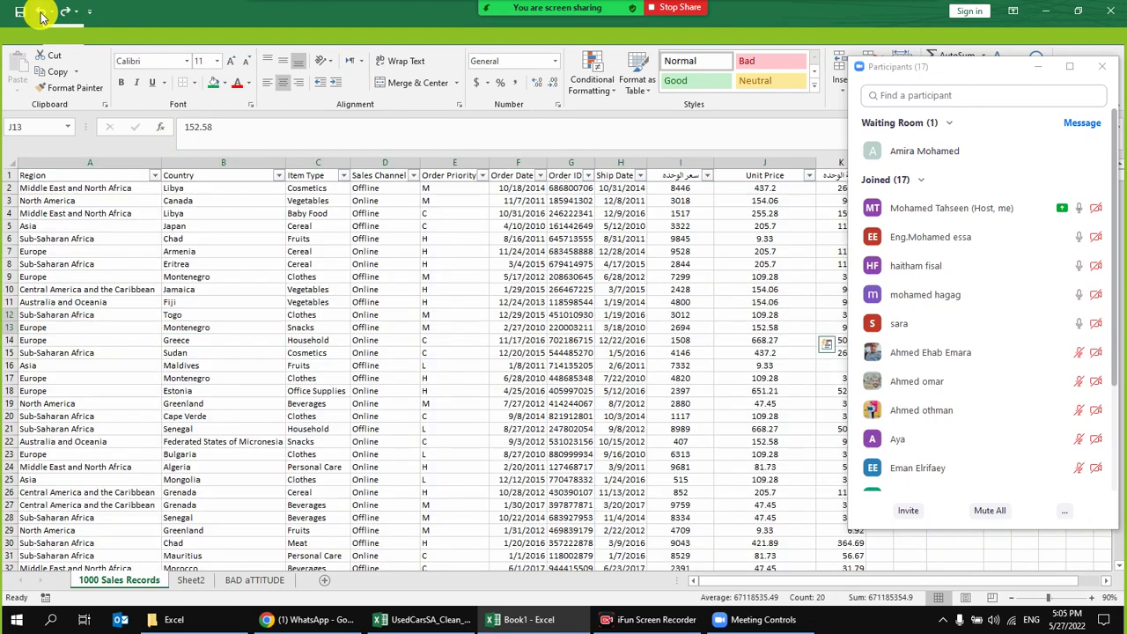
{"action": "left_click", "coordinate": [40, 12]}
{"action": "key", "text": "ctrl+z"}
{"action": "key", "text": "ctrl+z"}
{"action": "key", "text": "ctrl+z"}
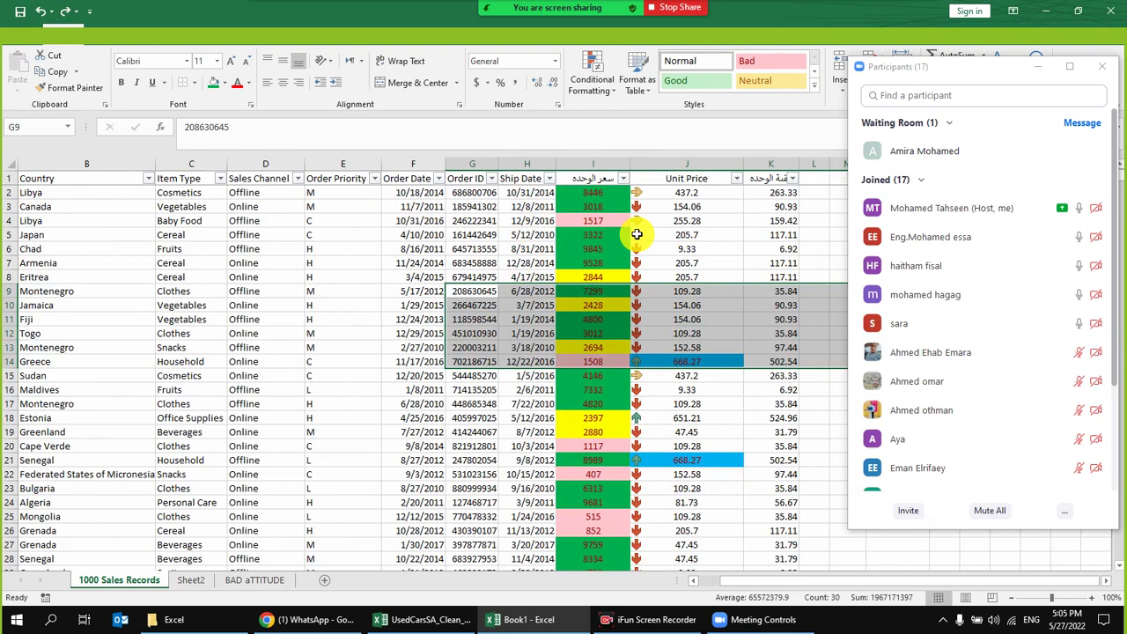
- Admit the waiting-room participant into the Zoom meeting and select column I
{"action": "left_click", "coordinate": [1085, 149]}
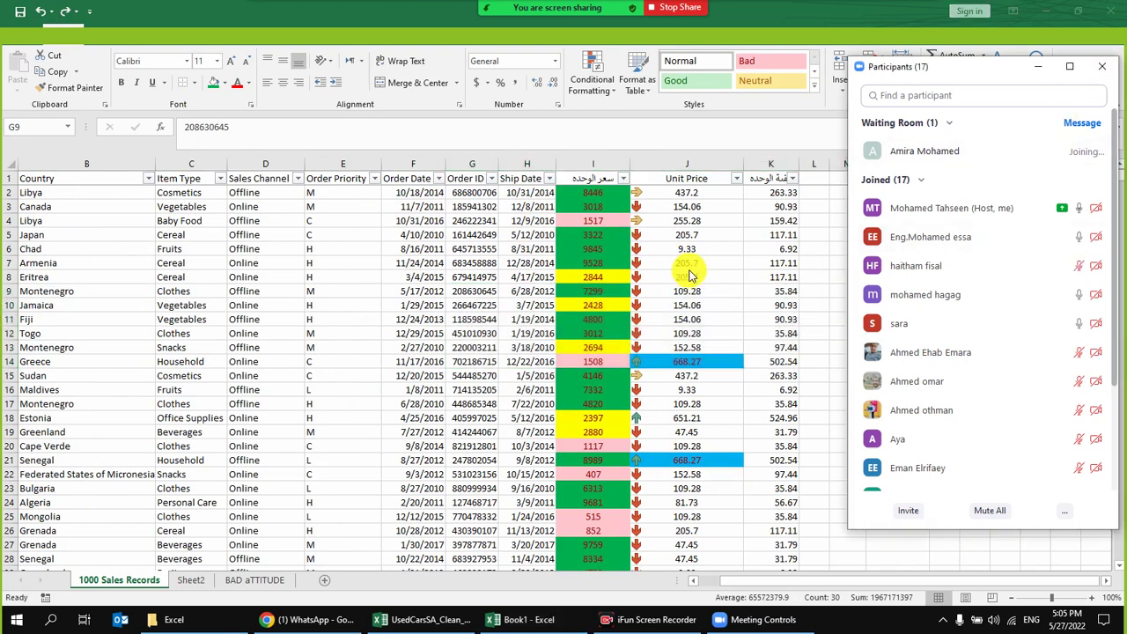
{"action": "left_click", "coordinate": [583, 159]}
{"action": "left_click", "coordinate": [590, 81]}
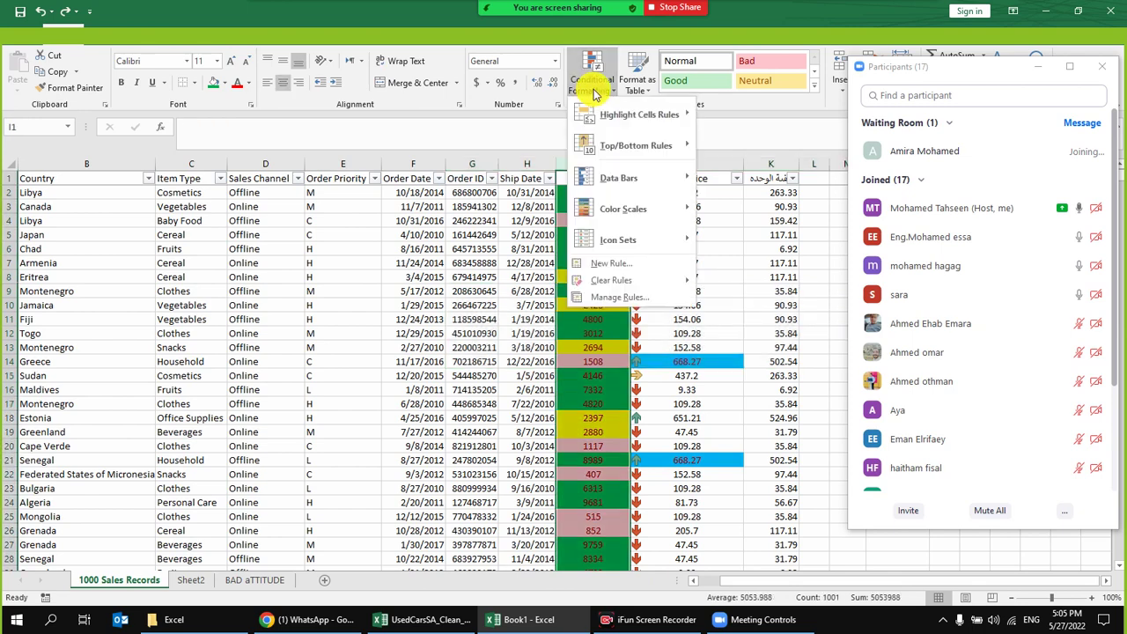
- Clear the conditional formatting rules from column I
{"action": "mouse_move", "coordinate": [622, 283]}
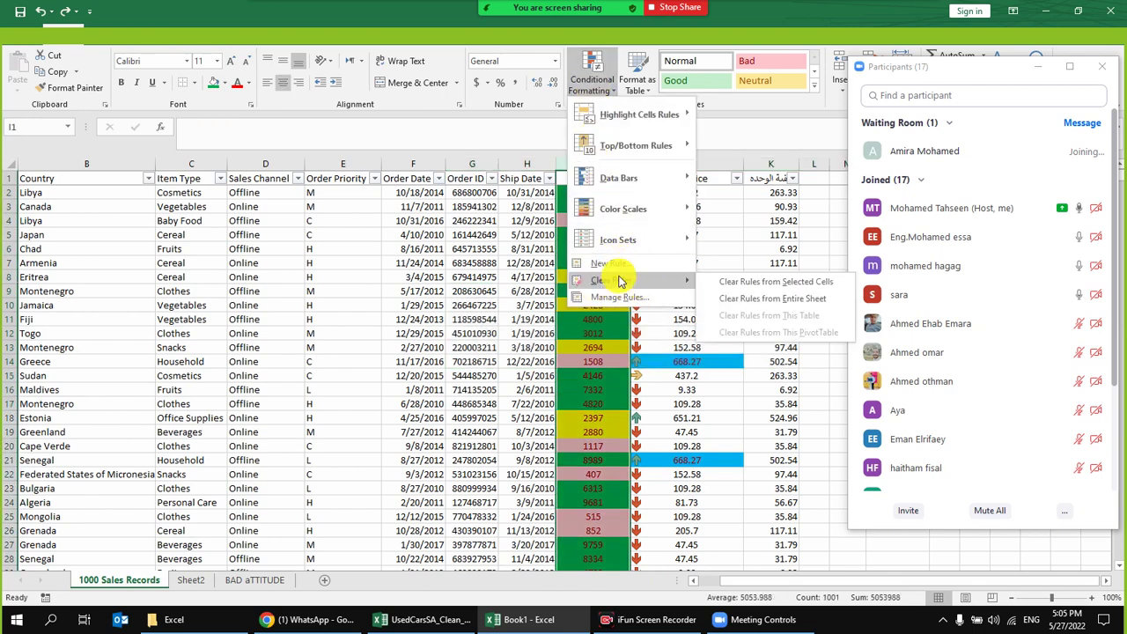
{"action": "left_click", "coordinate": [769, 283]}
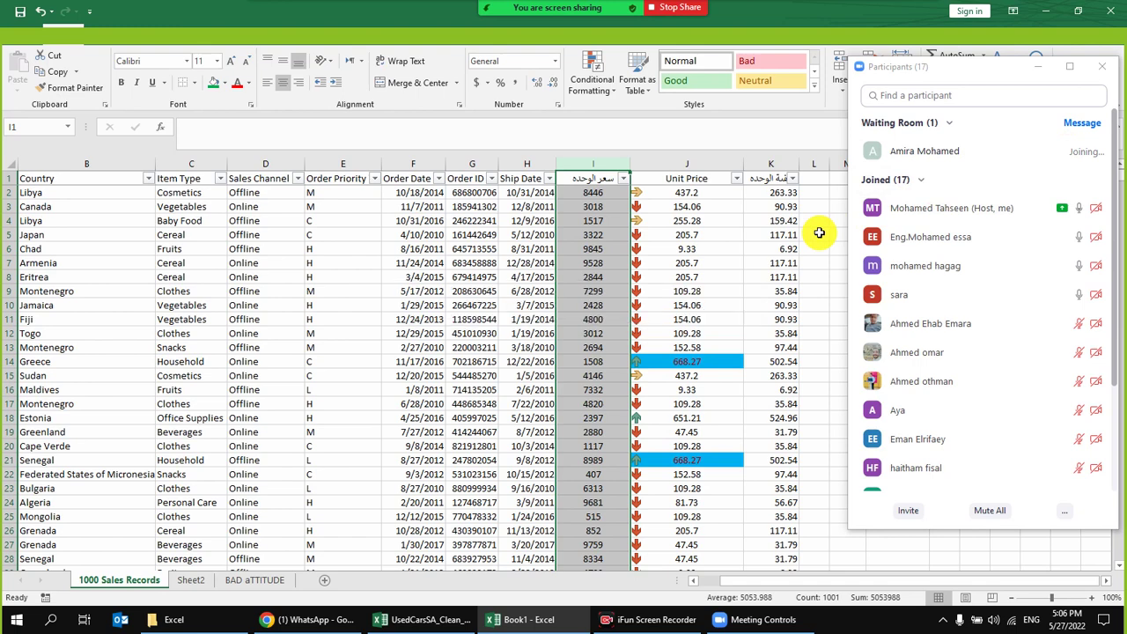
{"action": "left_click", "coordinate": [39, 16]}
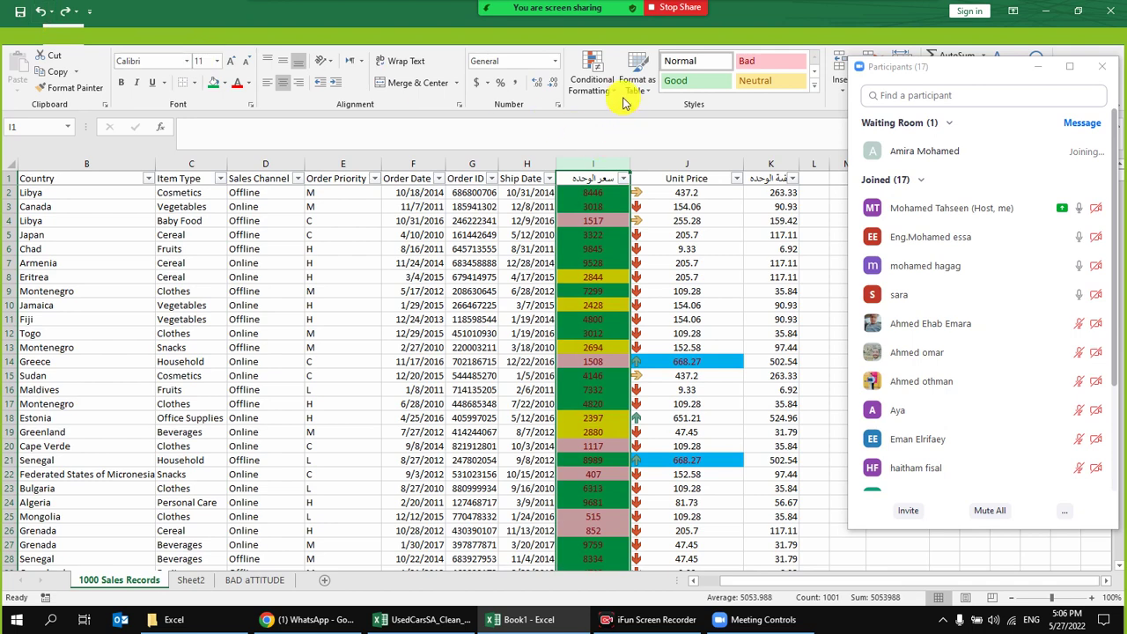
{"action": "left_click", "coordinate": [594, 81]}
{"action": "mouse_move", "coordinate": [650, 280]}
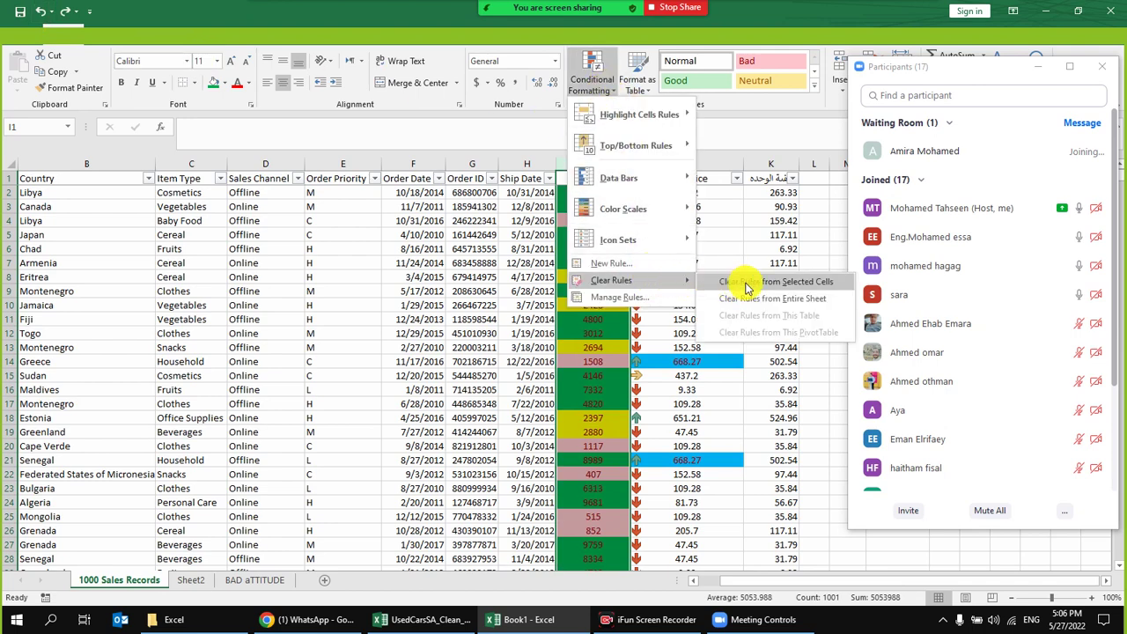
{"action": "left_click", "coordinate": [815, 283]}
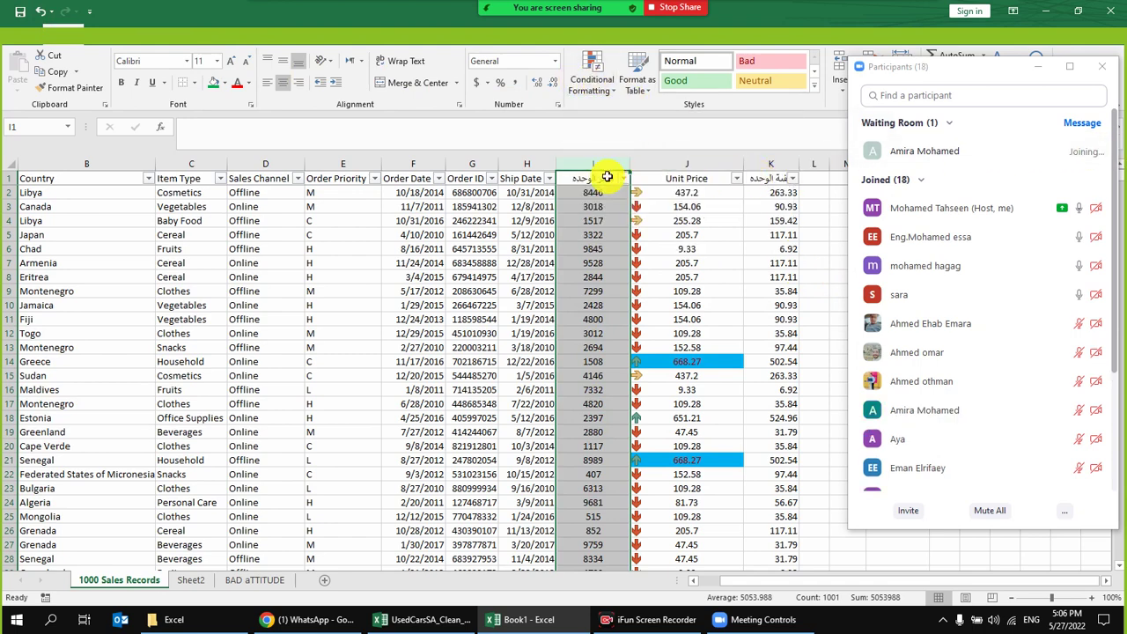
- Clear every conditional formatting rule from the entire sheet
{"action": "left_click", "coordinate": [589, 71]}
{"action": "mouse_move", "coordinate": [667, 283]}
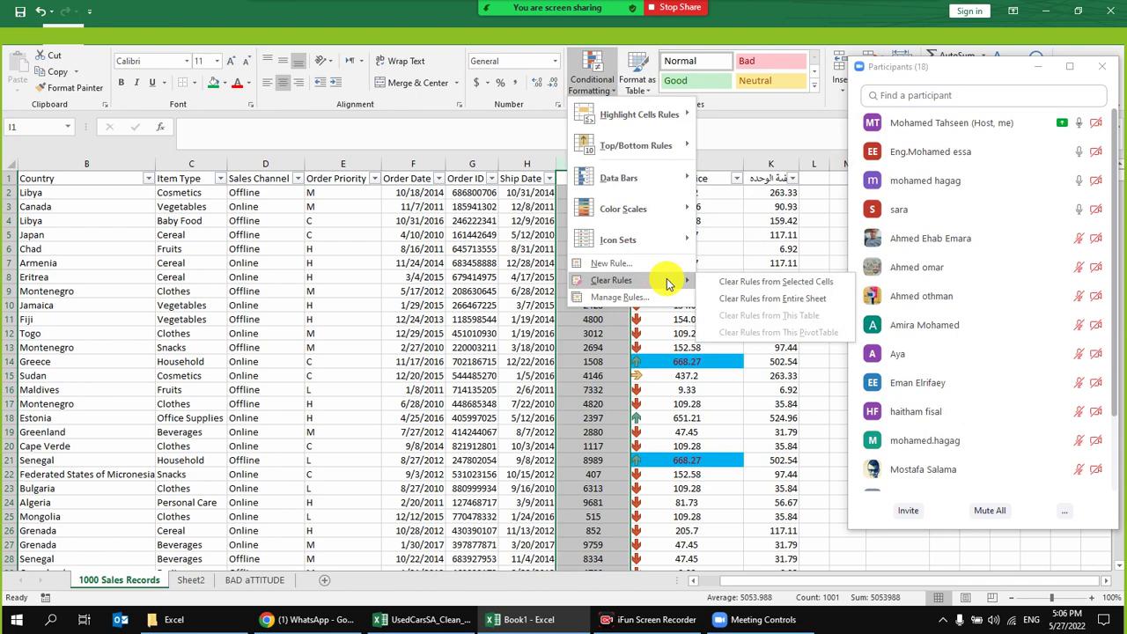
{"action": "left_click", "coordinate": [775, 299]}
- Hide columns C through H
{"action": "left_click_drag", "start_coordinate": [537, 161], "coordinate": [516, 204]}
{"action": "right_click", "coordinate": [518, 210]}
{"action": "left_click", "coordinate": [552, 396]}
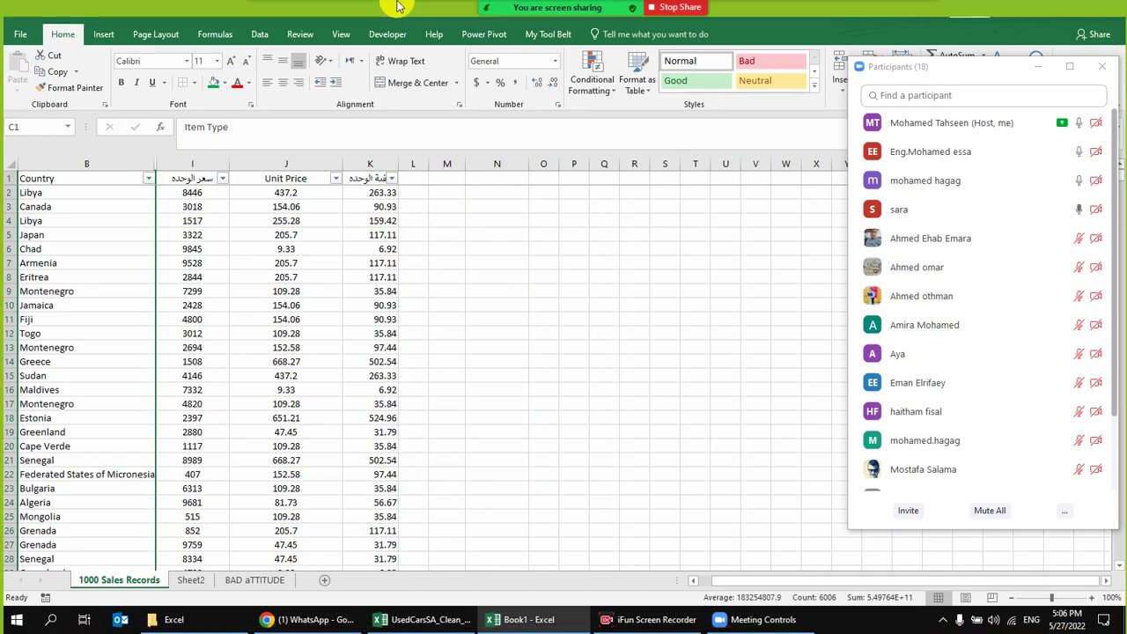
- Enter Done in L2 and not Done in L3, then fill the pattern down column L
{"action": "scroll", "coordinate": [470, 285], "scroll_direction": "left", "scroll_amount": 2}
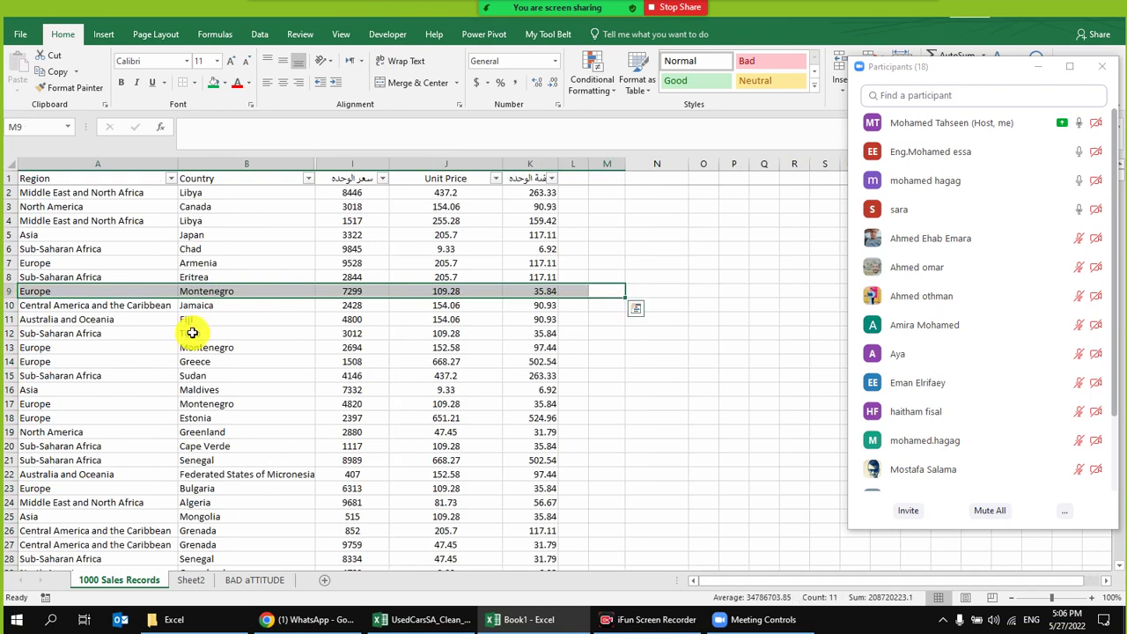
{"action": "left_click", "coordinate": [251, 347]}
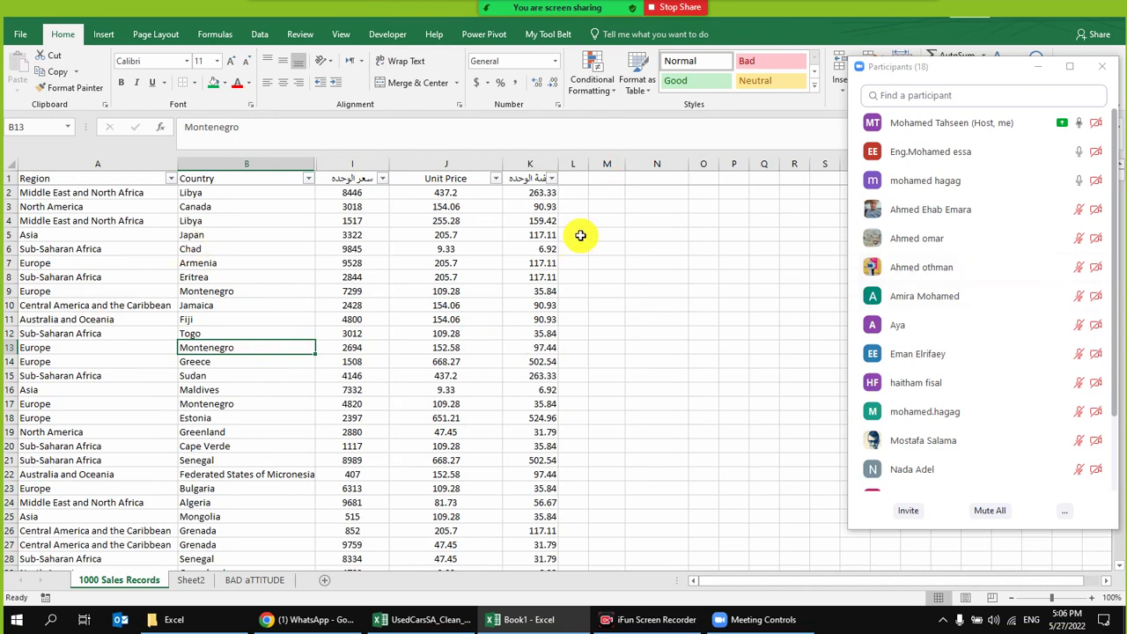
{"action": "left_click", "coordinate": [575, 192]}
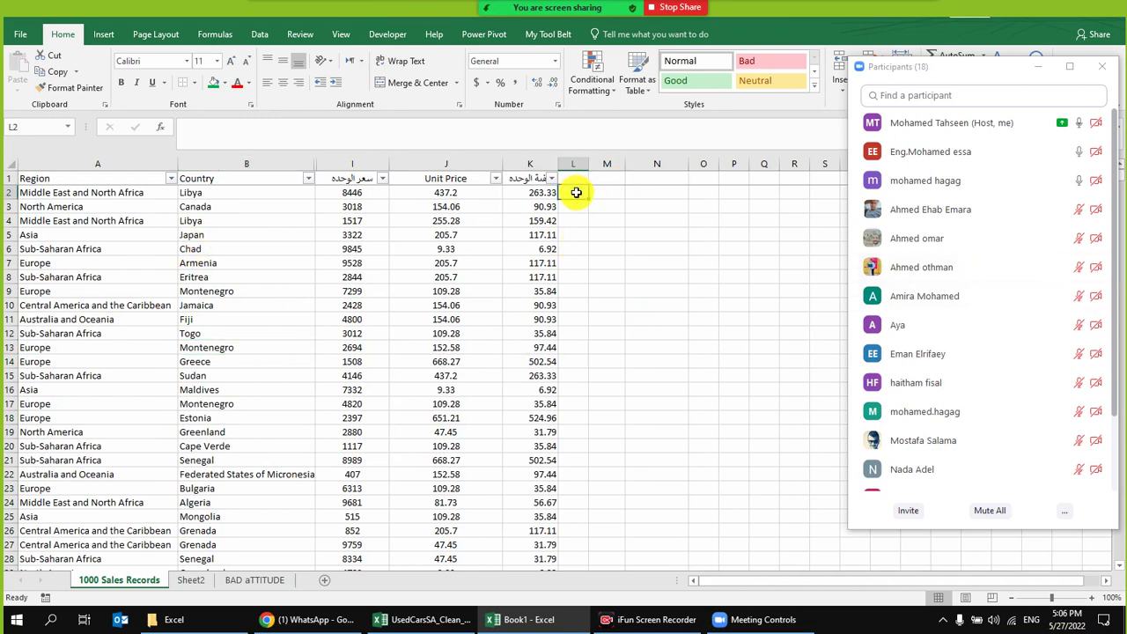
{"action": "type", "text": "d"}
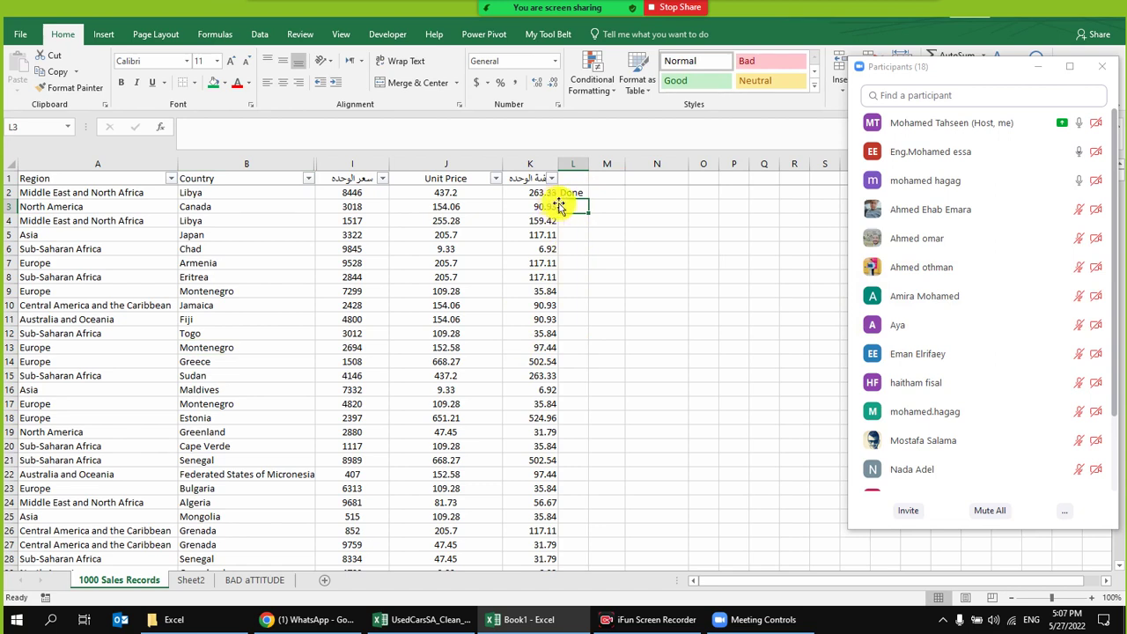
{"action": "type", "text": "not Done"}
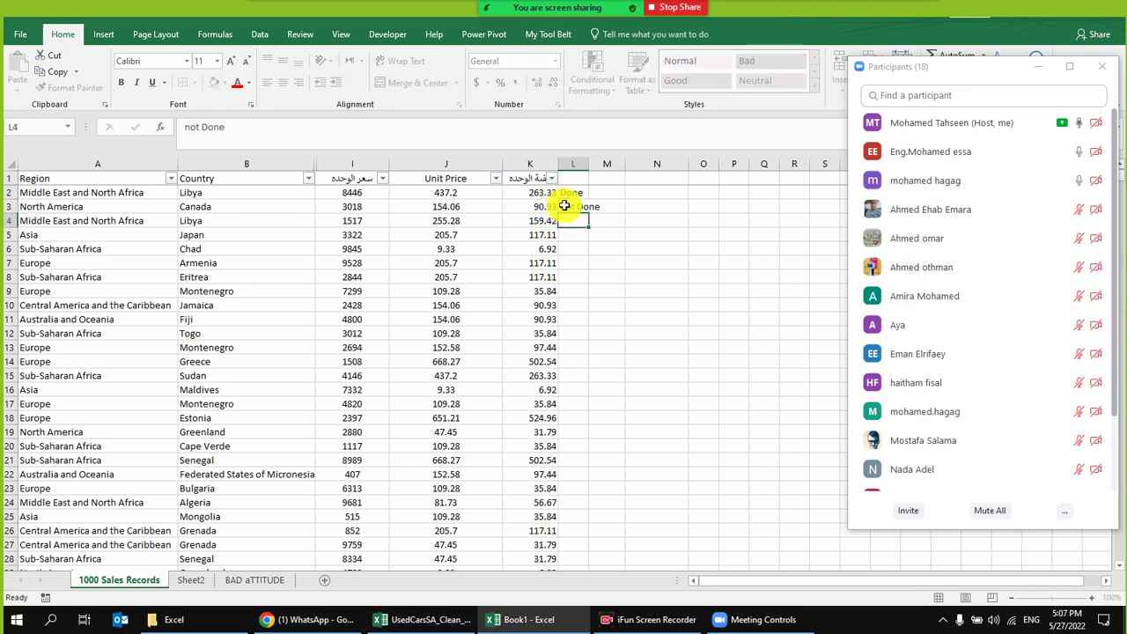
{"action": "left_click_drag", "start_coordinate": [581, 192], "coordinate": [516, 431]}
- Widen column L and admit the waiting meeting participant
{"action": "scroll", "coordinate": [520, 264], "scroll_direction": "up", "scroll_amount": 20}
{"action": "scroll", "coordinate": [526, 319], "scroll_direction": "up", "scroll_amount": 13}
{"action": "left_click_drag", "start_coordinate": [588, 164], "coordinate": [620, 165]}
{"action": "left_click", "coordinate": [482, 346]}
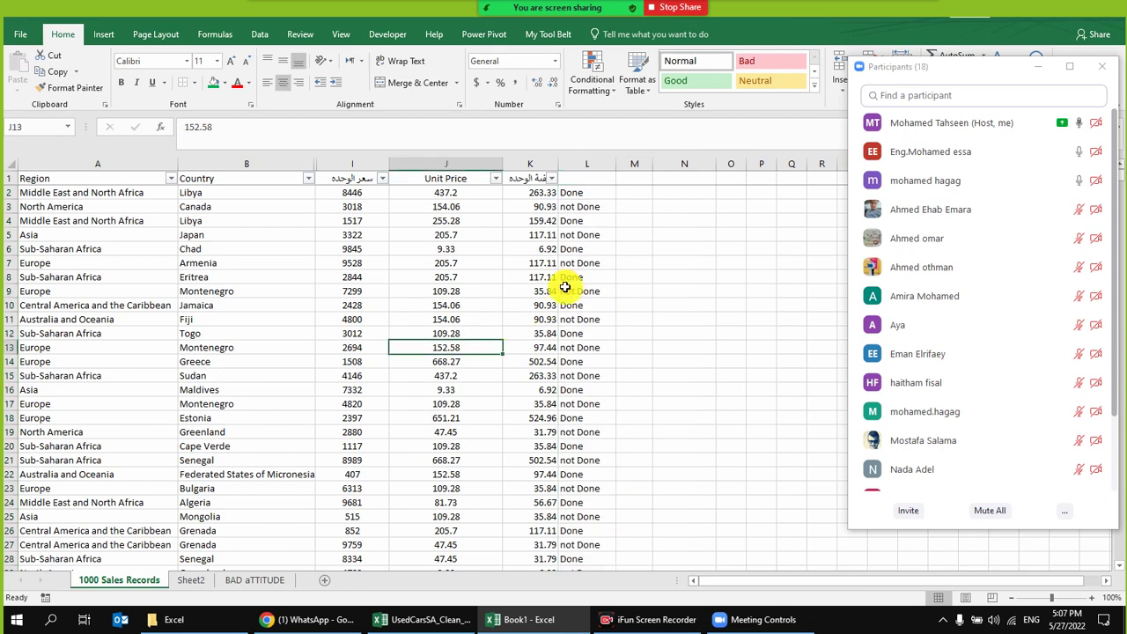
{"action": "mouse_move", "coordinate": [1057, 182]}
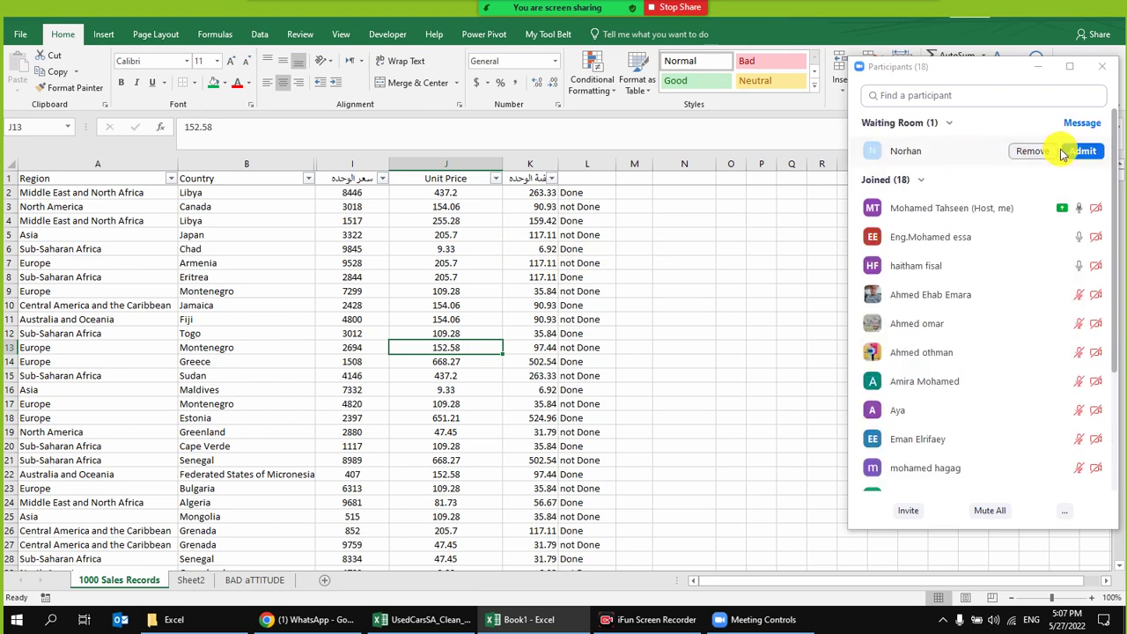
{"action": "left_click", "coordinate": [1083, 151]}
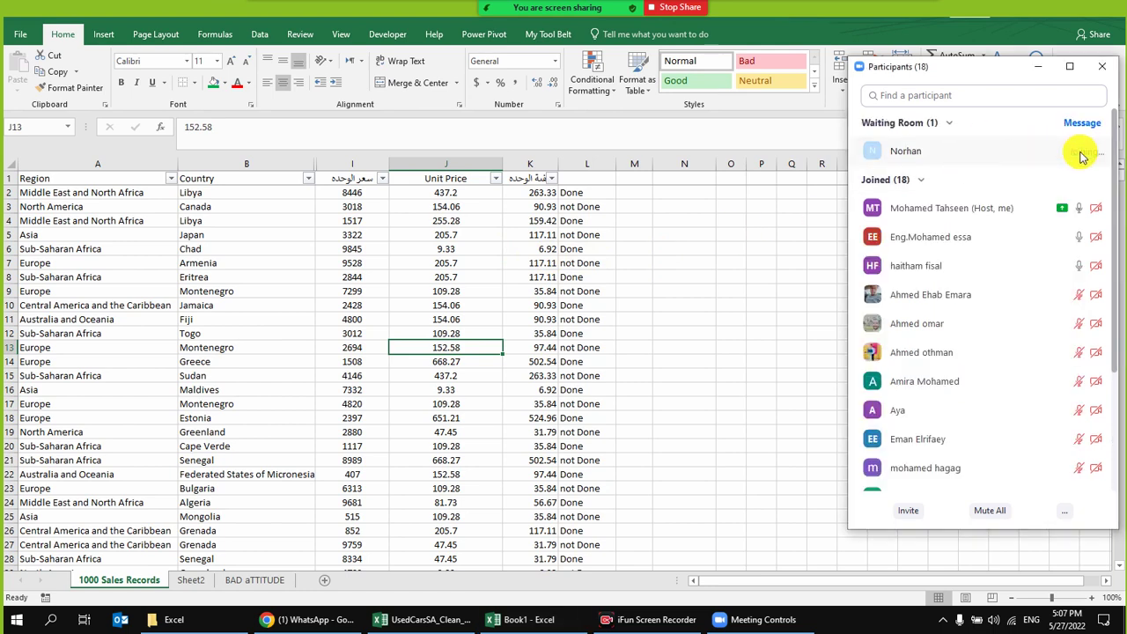
{"action": "left_click", "coordinate": [546, 261]}
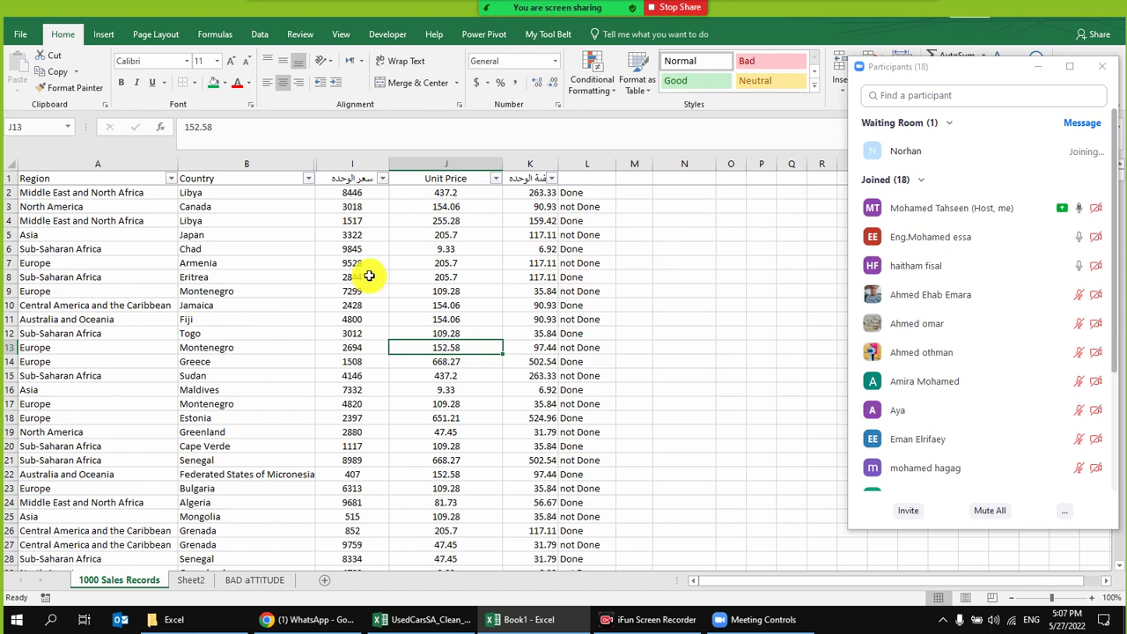
- Select row 2 from A2 to L2 and open the Conditional Formatting menu
{"action": "left_click", "coordinate": [595, 248]}
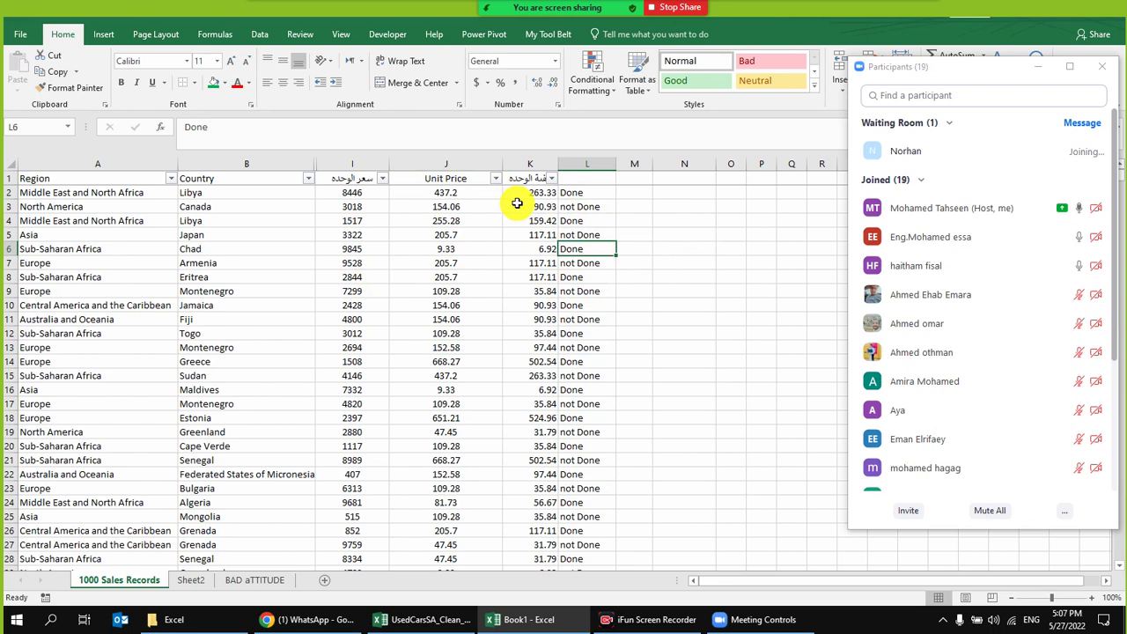
{"action": "left_click", "coordinate": [589, 192]}
{"action": "left_click_drag", "start_coordinate": [604, 189], "coordinate": [131, 190]}
{"action": "left_click", "coordinate": [30, 191]}
{"action": "left_click_drag", "start_coordinate": [59, 192], "coordinate": [589, 192]}
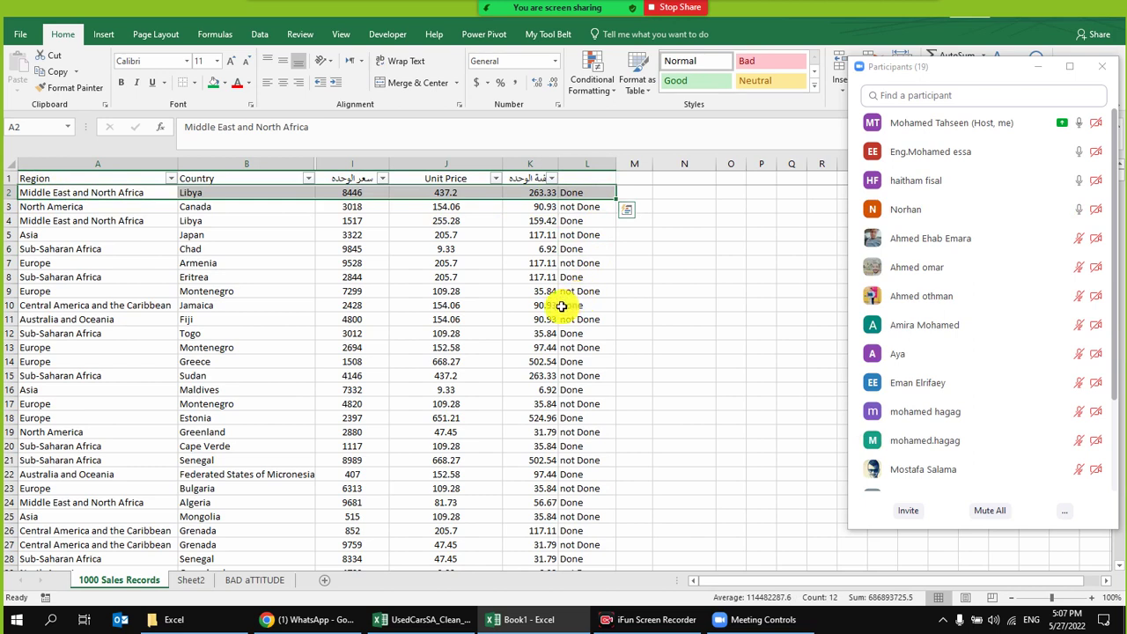
{"action": "left_click", "coordinate": [571, 234]}
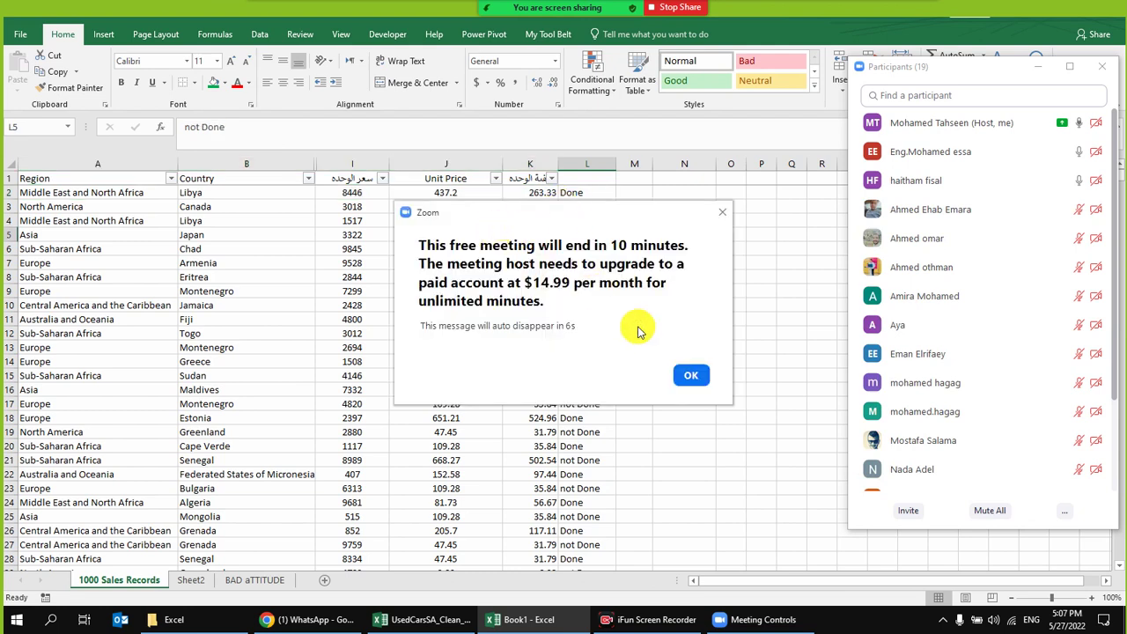
{"action": "left_click", "coordinate": [688, 376]}
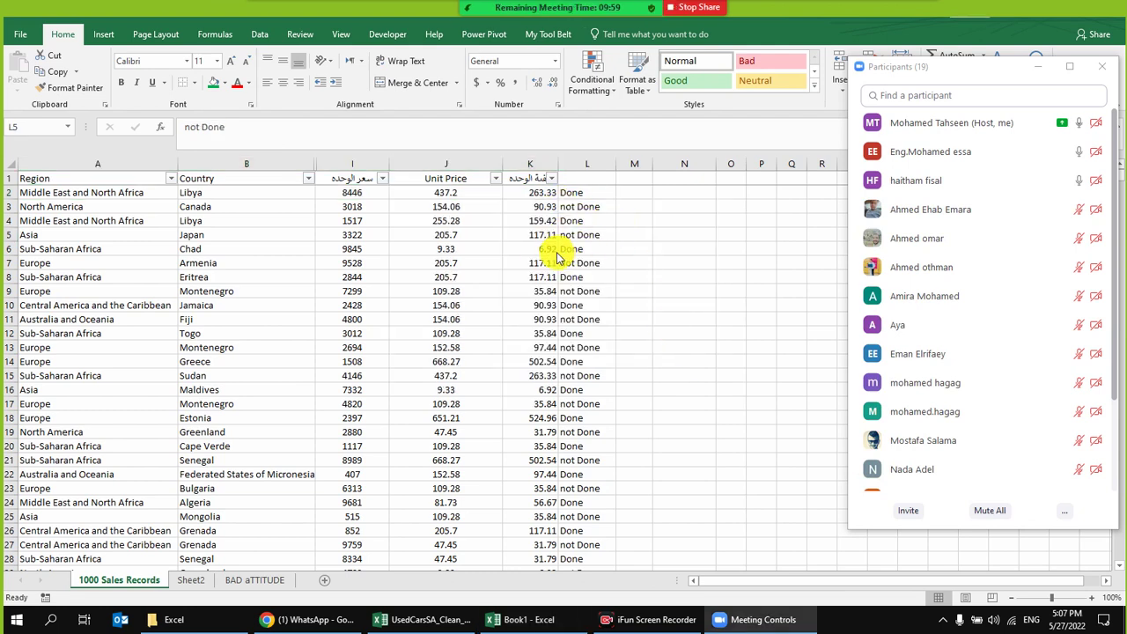
{"action": "left_click", "coordinate": [588, 192]}
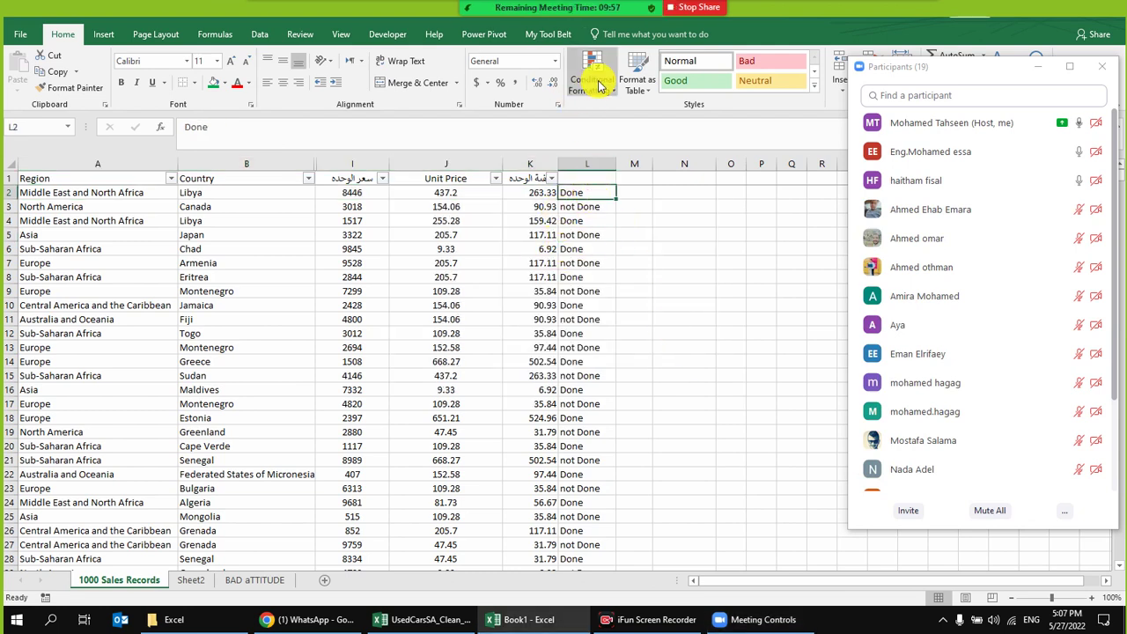
{"action": "left_click", "coordinate": [465, 231]}
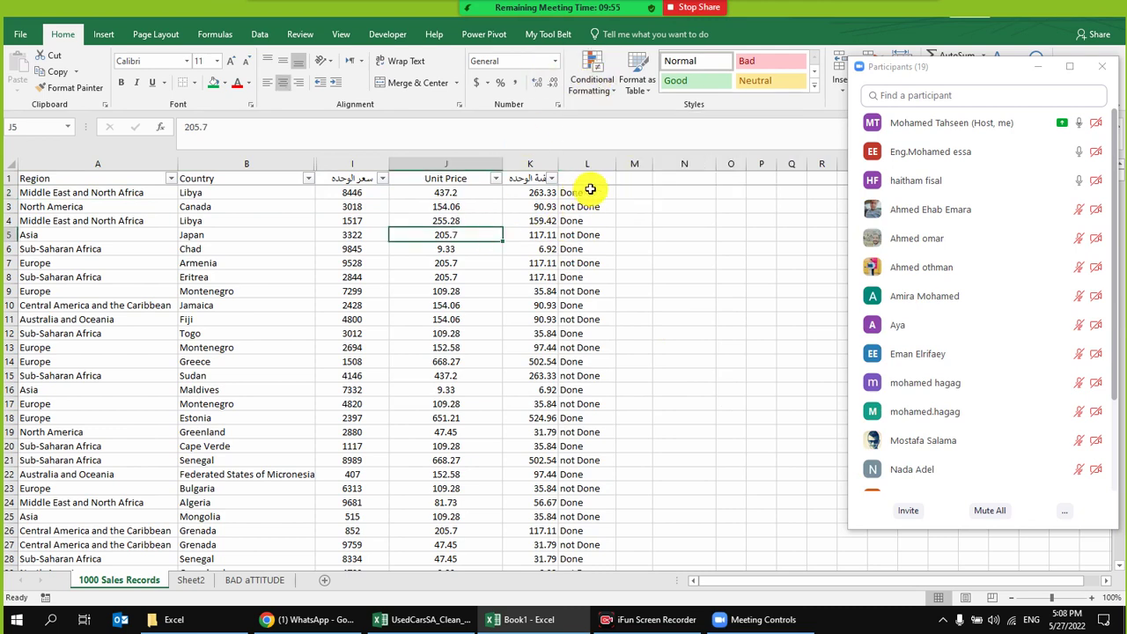
{"action": "left_click_drag", "start_coordinate": [604, 189], "coordinate": [31, 192]}
{"action": "left_click_drag", "start_coordinate": [320, 194], "coordinate": [584, 194]}
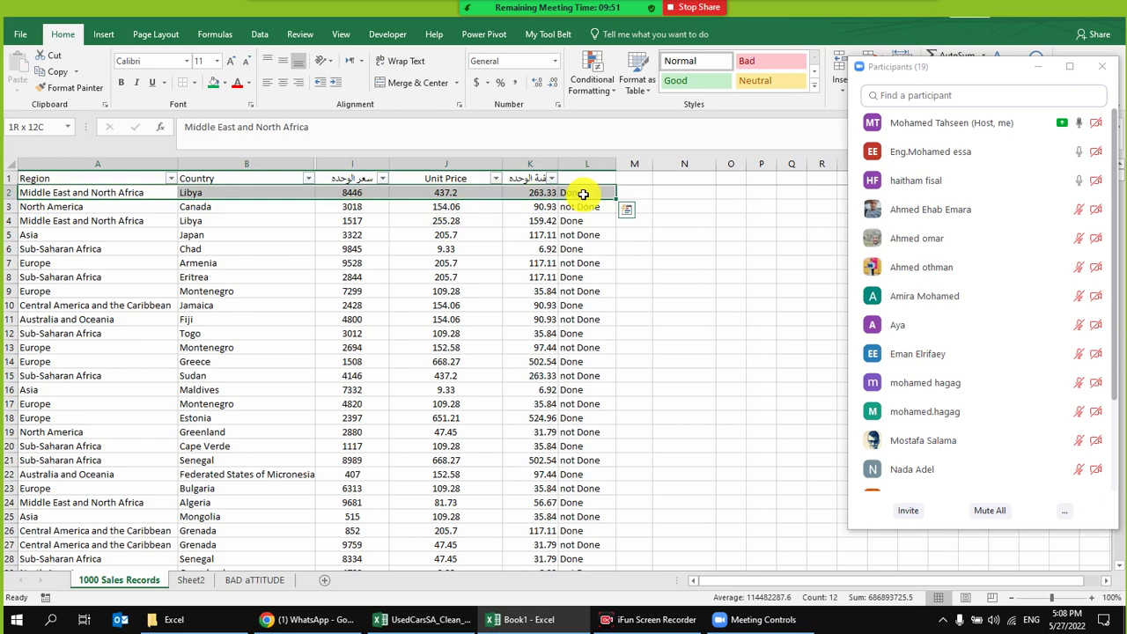
{"action": "left_click", "coordinate": [601, 76]}
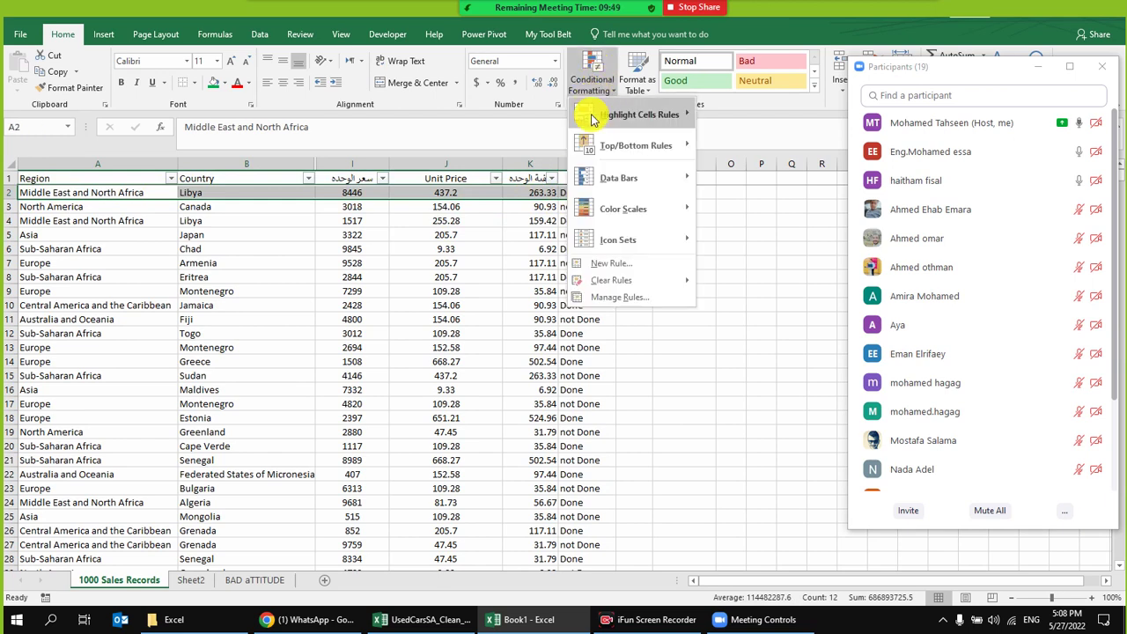
- Start a new formula-based rule with the formula =$L2="Done"
{"action": "left_click", "coordinate": [611, 266]}
{"action": "left_click", "coordinate": [422, 213]}
{"action": "left_click_drag", "start_coordinate": [493, 113], "coordinate": [261, 215]}
{"action": "left_click", "coordinate": [284, 372]}
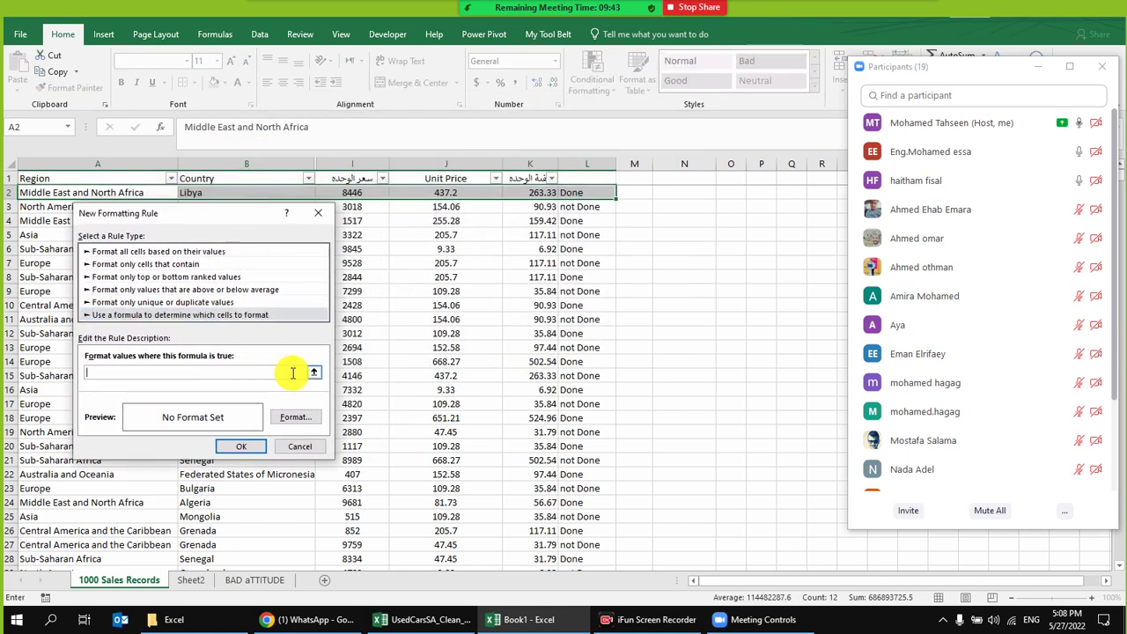
{"action": "left_click", "coordinate": [313, 373]}
{"action": "left_click", "coordinate": [587, 192]}
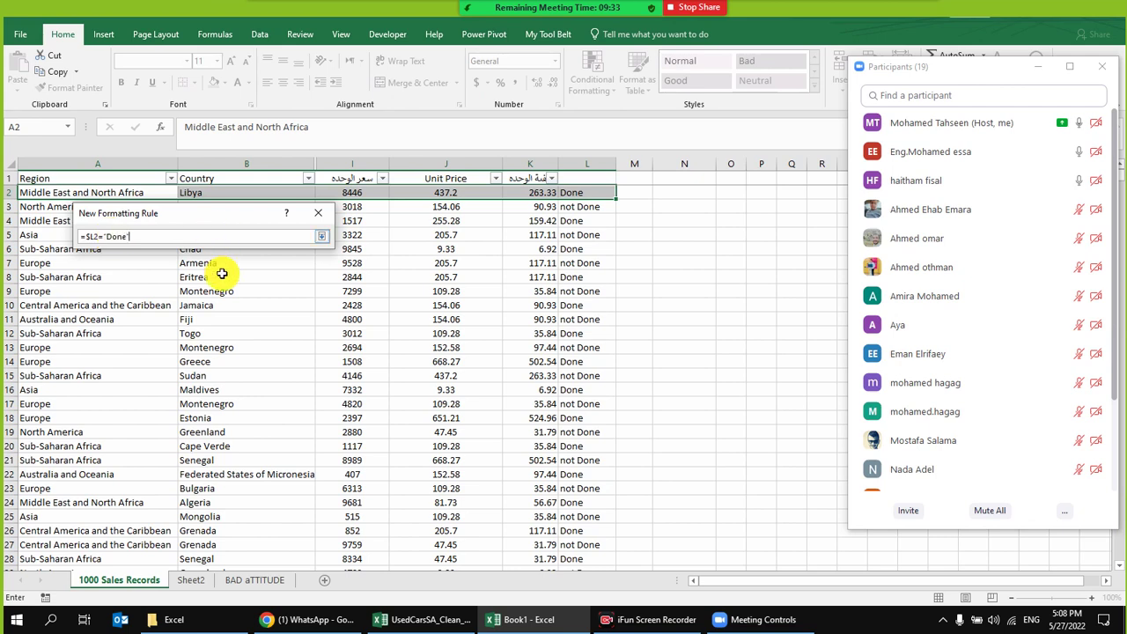
{"action": "left_click", "coordinate": [322, 236]}
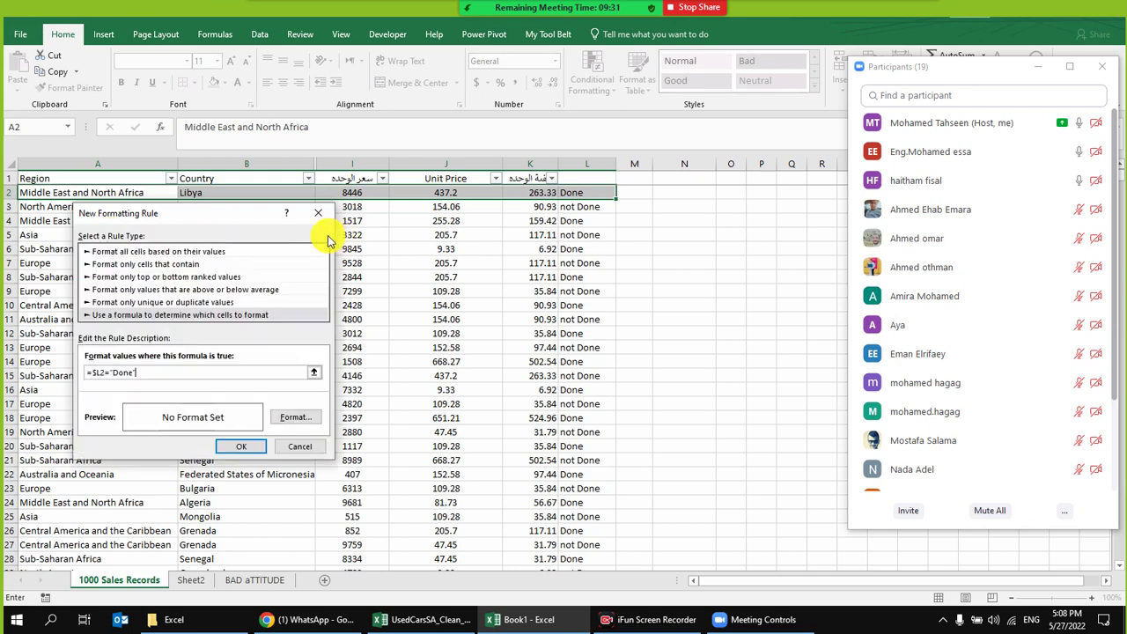
- Give the rule a green fill with automatic font colour and confirm it
{"action": "left_click", "coordinate": [308, 416]}
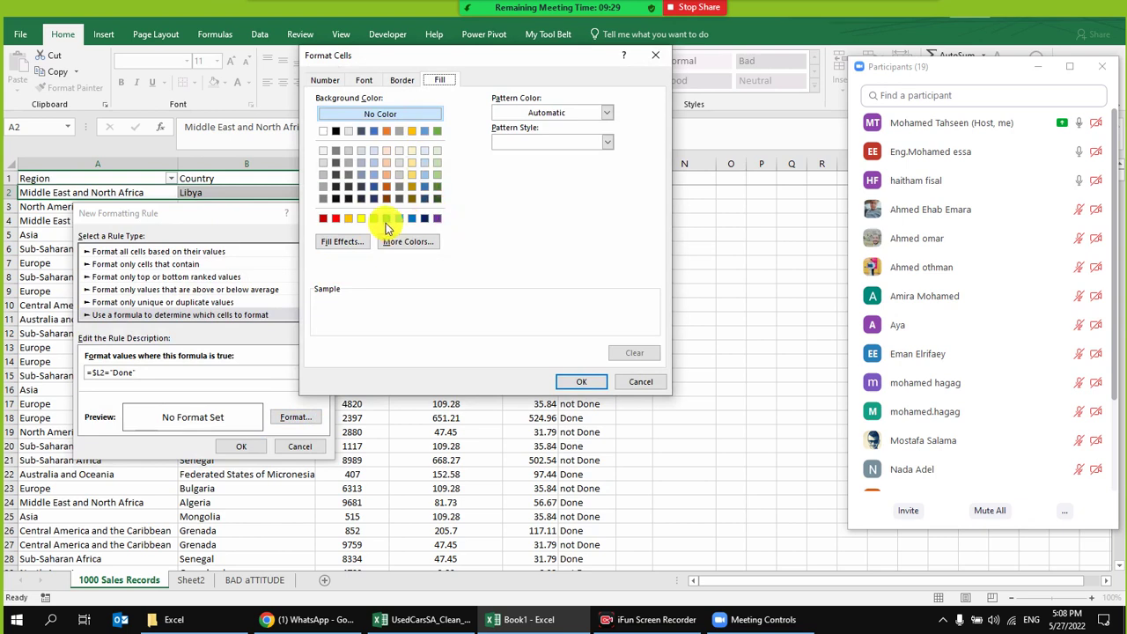
{"action": "left_click", "coordinate": [387, 217]}
{"action": "left_click", "coordinate": [363, 80]}
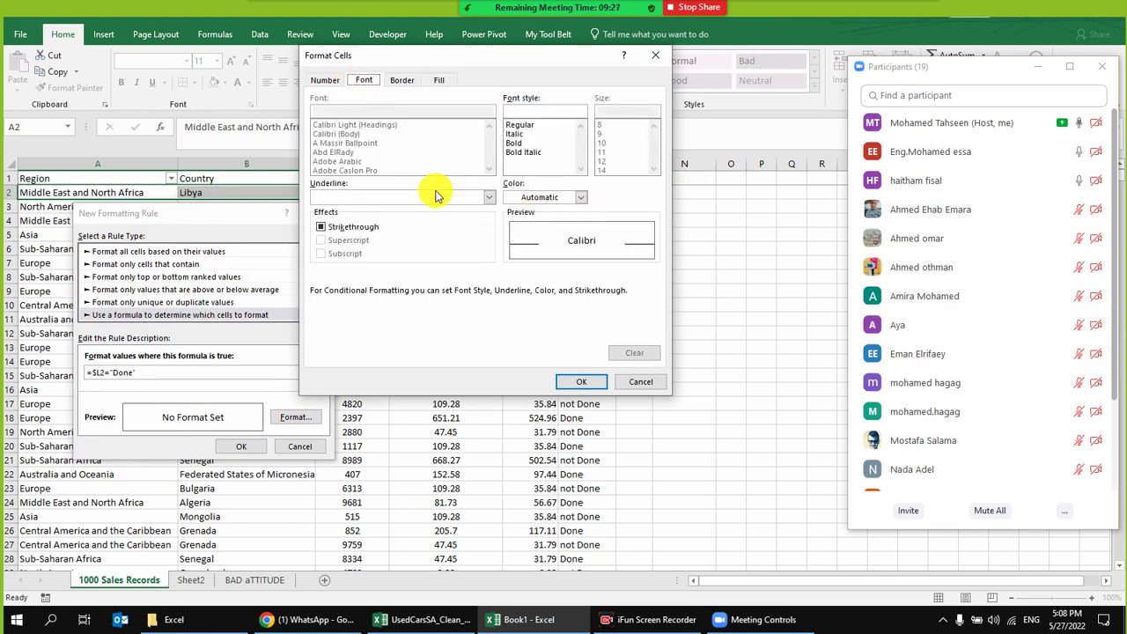
{"action": "left_click", "coordinate": [580, 197]}
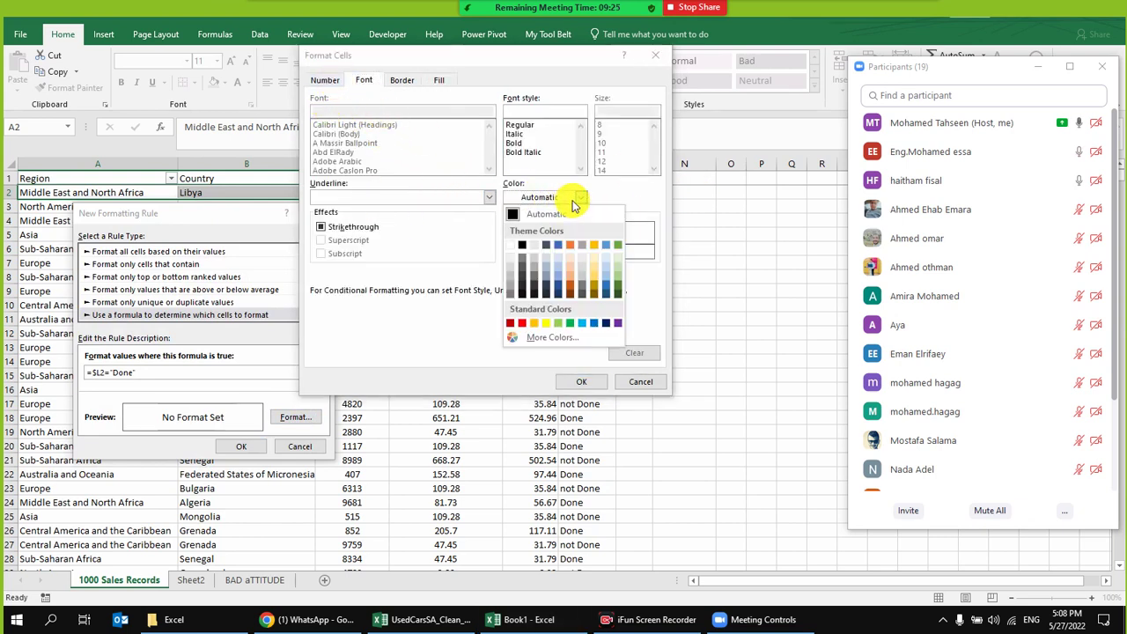
{"action": "left_click", "coordinate": [527, 216]}
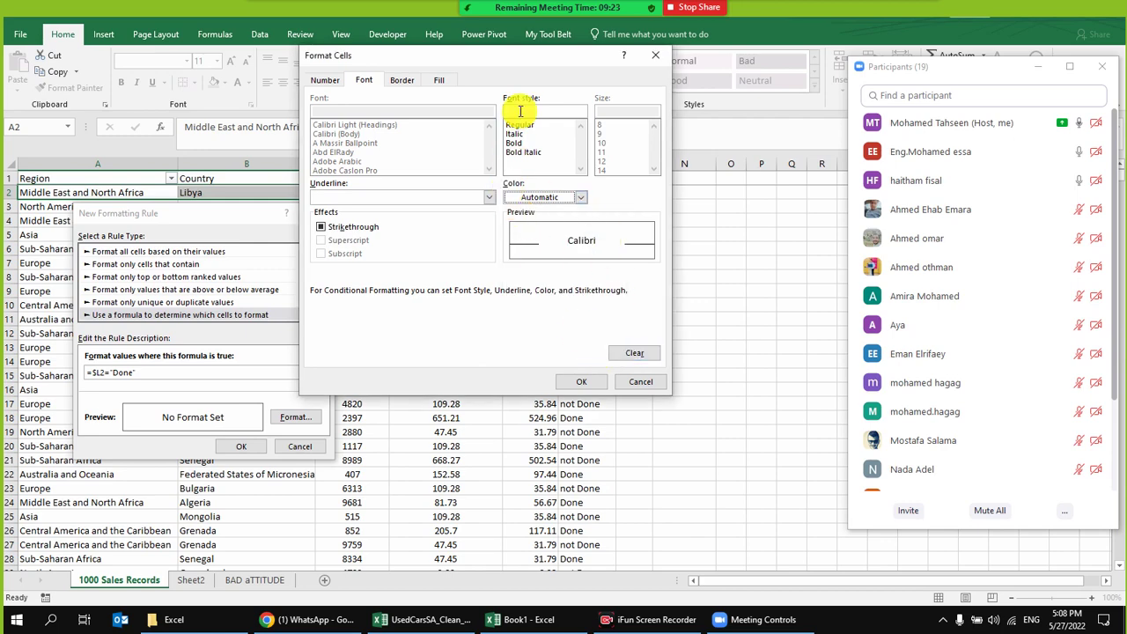
{"action": "left_click", "coordinate": [583, 382]}
{"action": "left_click", "coordinate": [243, 446]}
{"action": "left_click", "coordinate": [575, 261]}
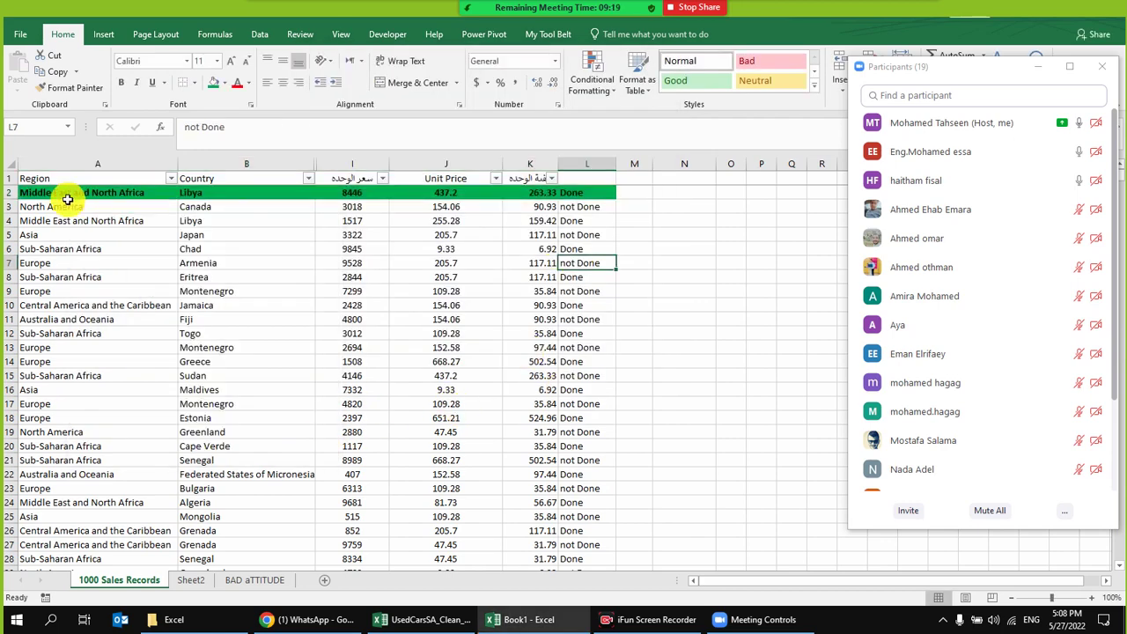
- Copy row 2's conditional formatting to rows 3–25 with Format Painter
{"action": "left_click", "coordinate": [9, 192]}
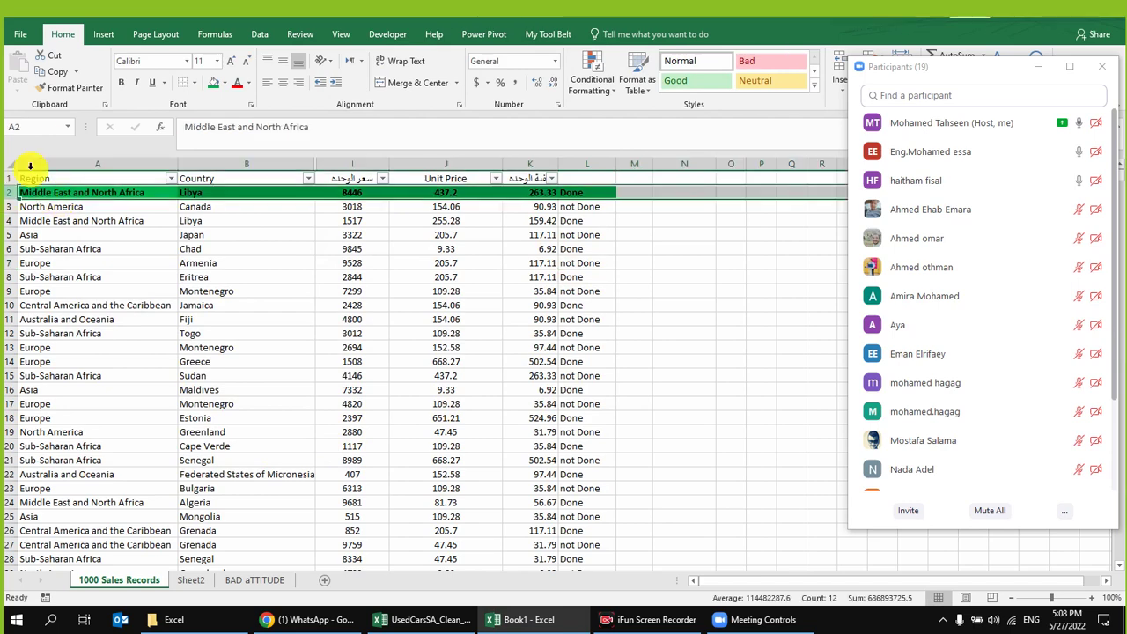
{"action": "left_click", "coordinate": [70, 87]}
{"action": "left_click_drag", "start_coordinate": [7, 206], "coordinate": [9, 516]}
{"action": "left_click", "coordinate": [648, 305]}
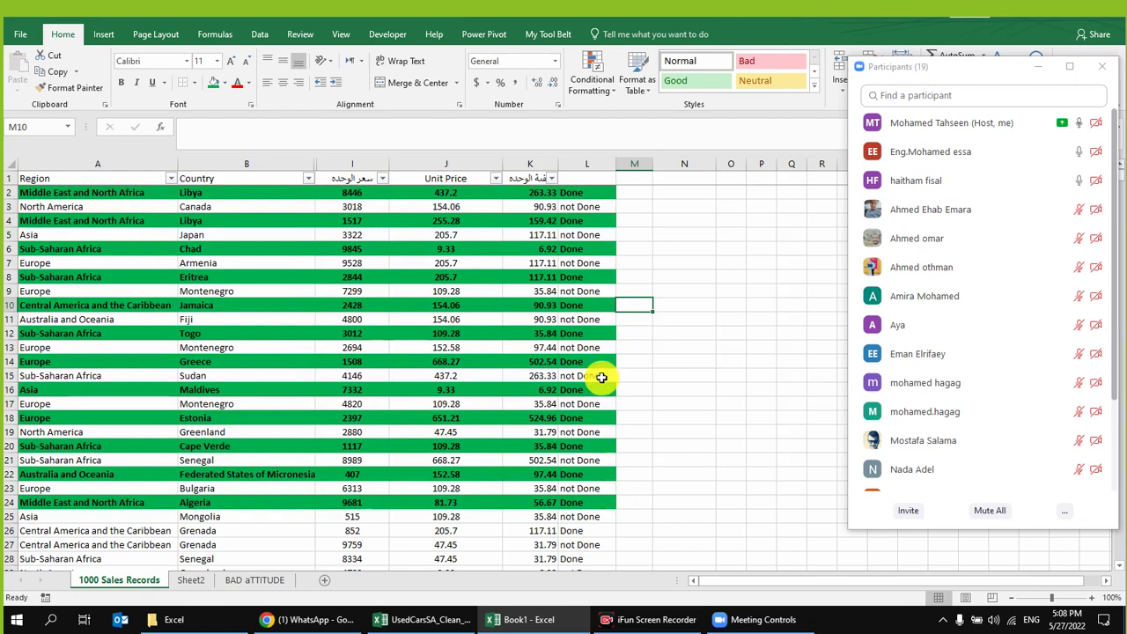
{"action": "left_click", "coordinate": [495, 261]}
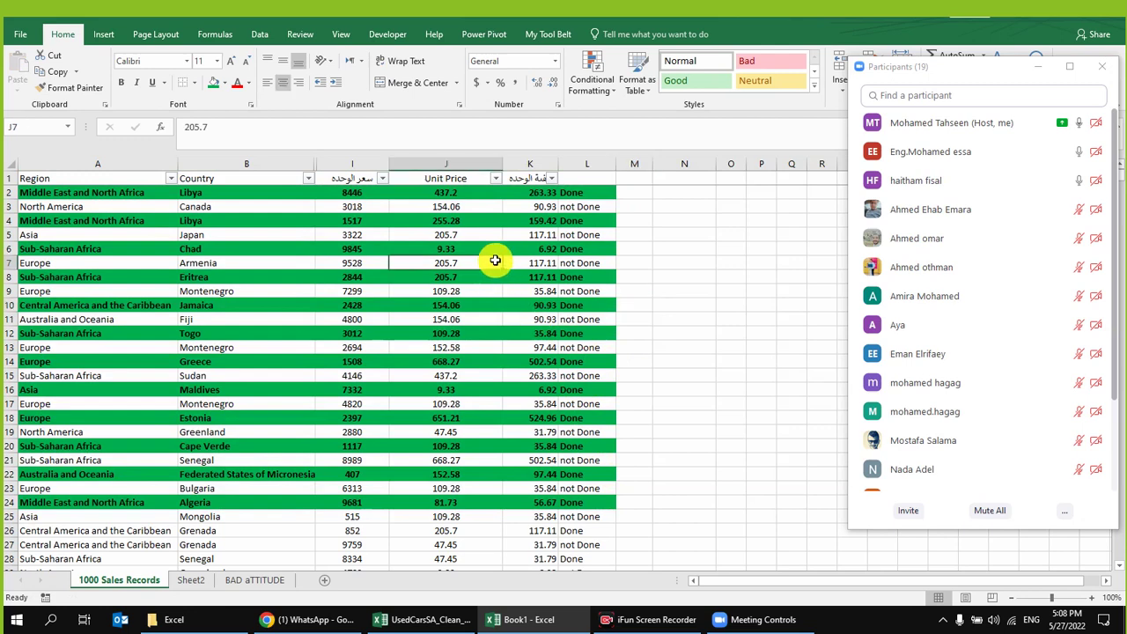
{"action": "left_click", "coordinate": [598, 195]}
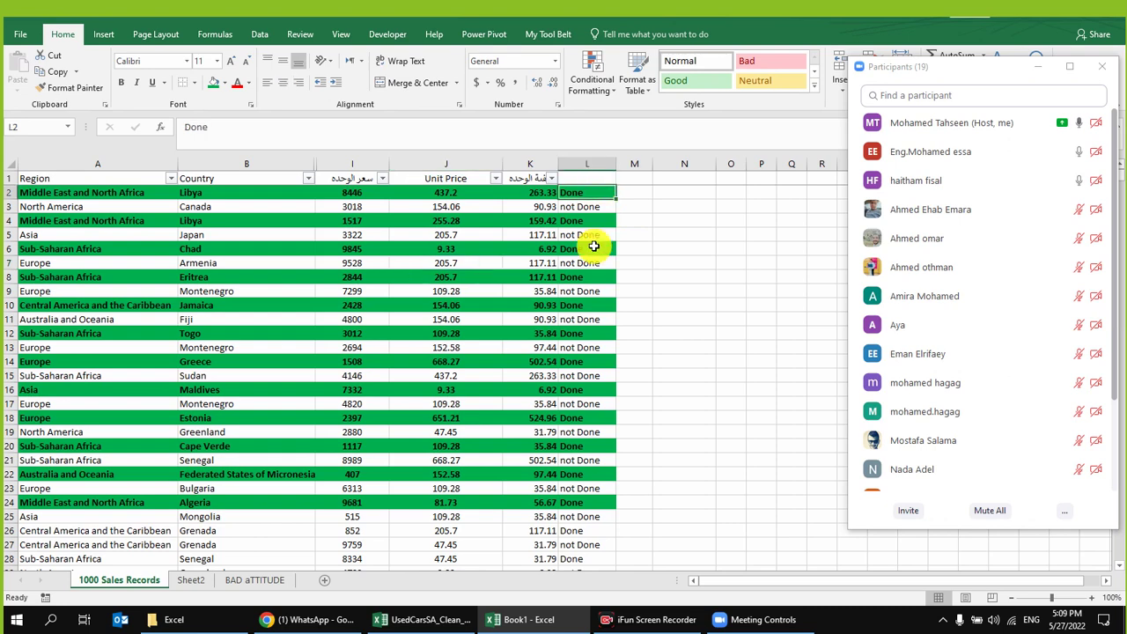
- Clear L2's Done status, re-enter Done in L4, and close the participants list
{"action": "key", "text": "Delete"}
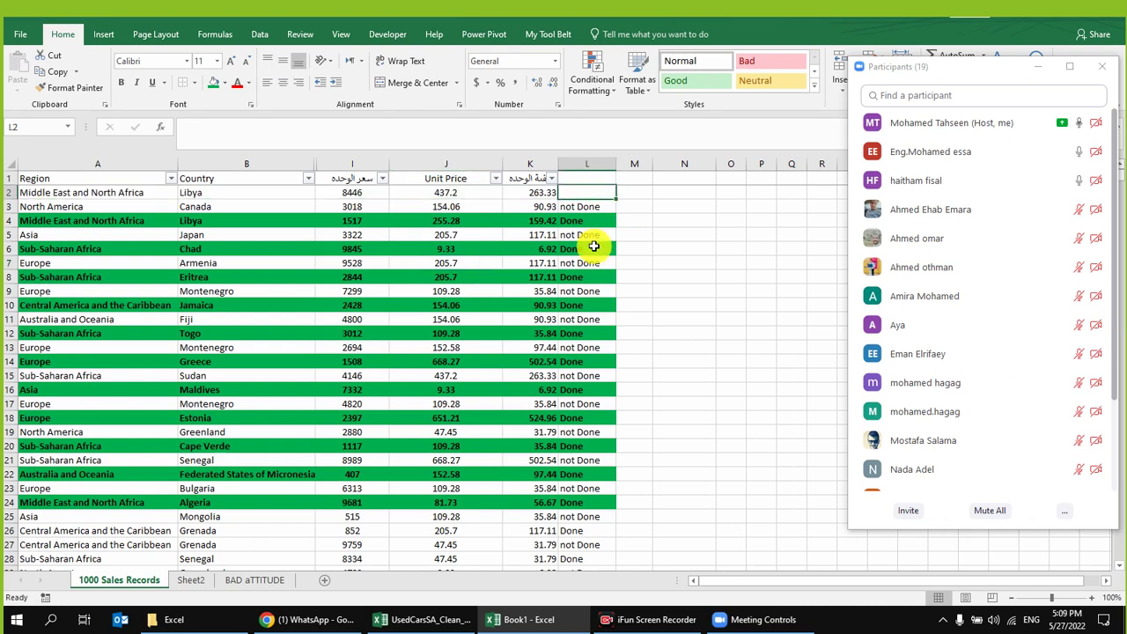
{"action": "key", "text": "Down"}
{"action": "key", "text": "Down"}
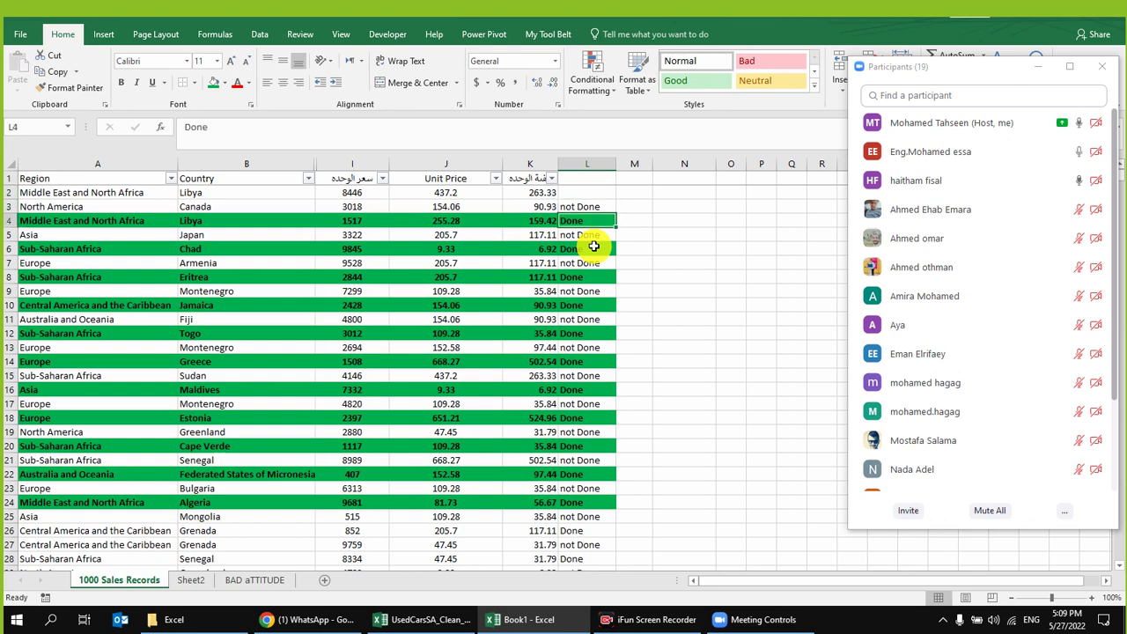
{"action": "key", "text": "Delete"}
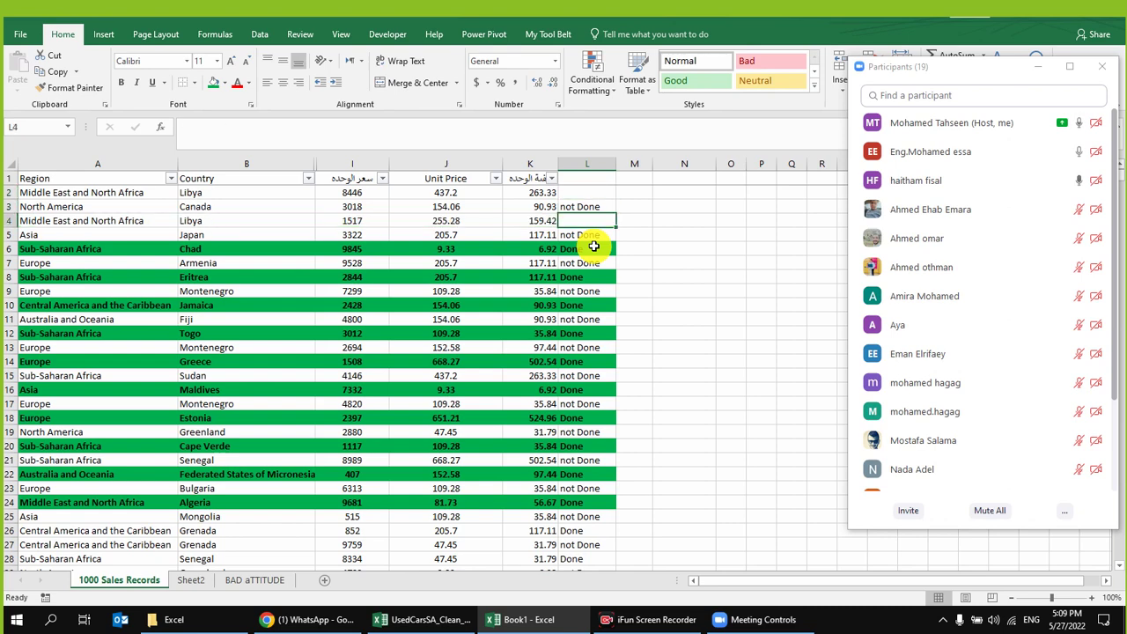
{"action": "type", "text": "Done"}
{"action": "key", "text": "Return"}
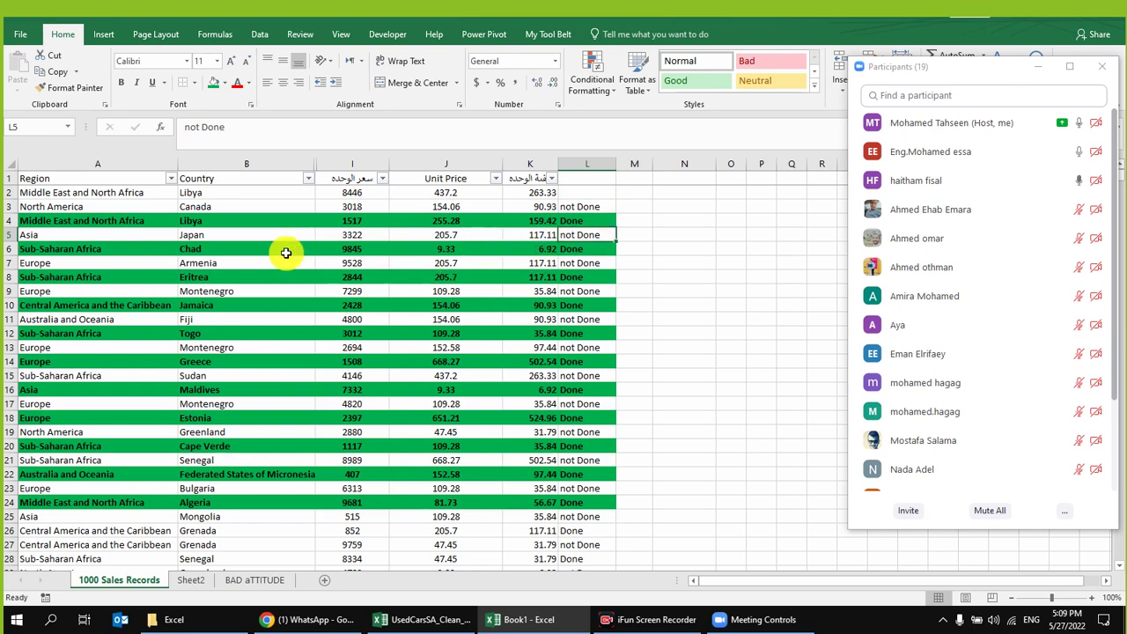
{"action": "left_click", "coordinate": [225, 238]}
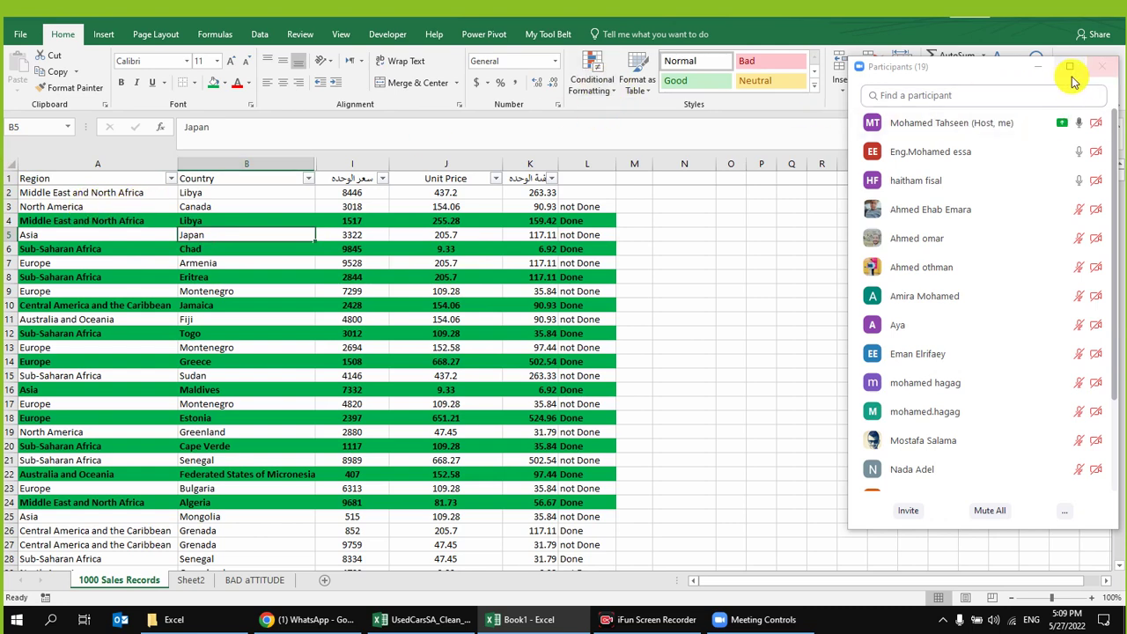
{"action": "left_click", "coordinate": [1101, 74]}
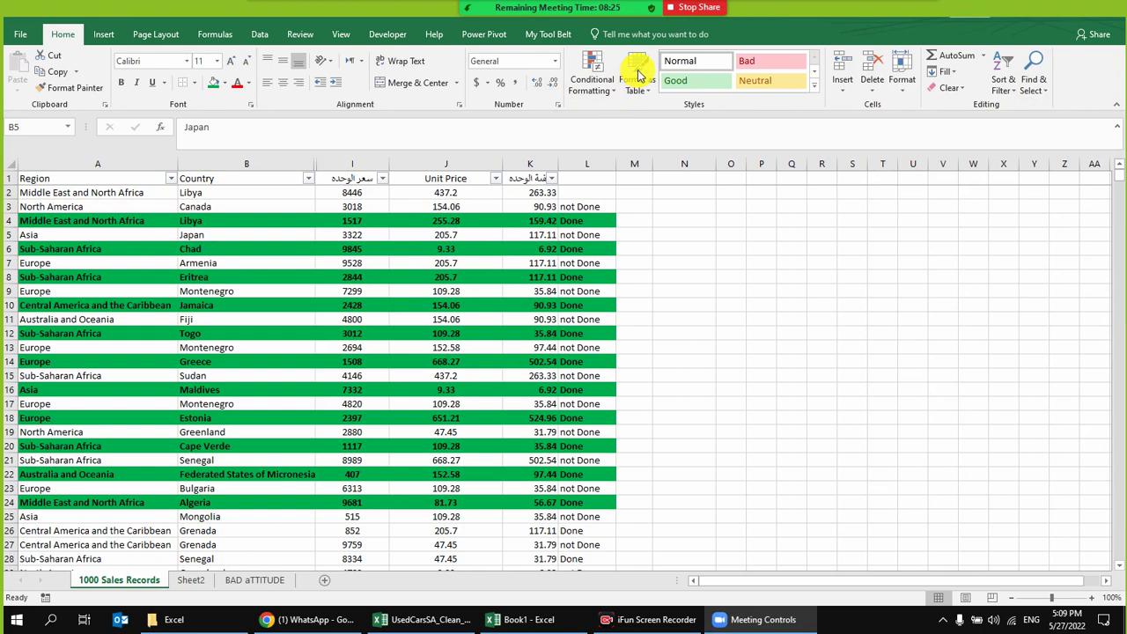
- Select the table rows and clear their conditional formatting rules
{"action": "left_click", "coordinate": [9, 192]}
{"action": "left_click", "coordinate": [88, 207]}
{"action": "left_click_drag", "start_coordinate": [181, 231], "coordinate": [705, 560]}
{"action": "left_click", "coordinate": [592, 75]}
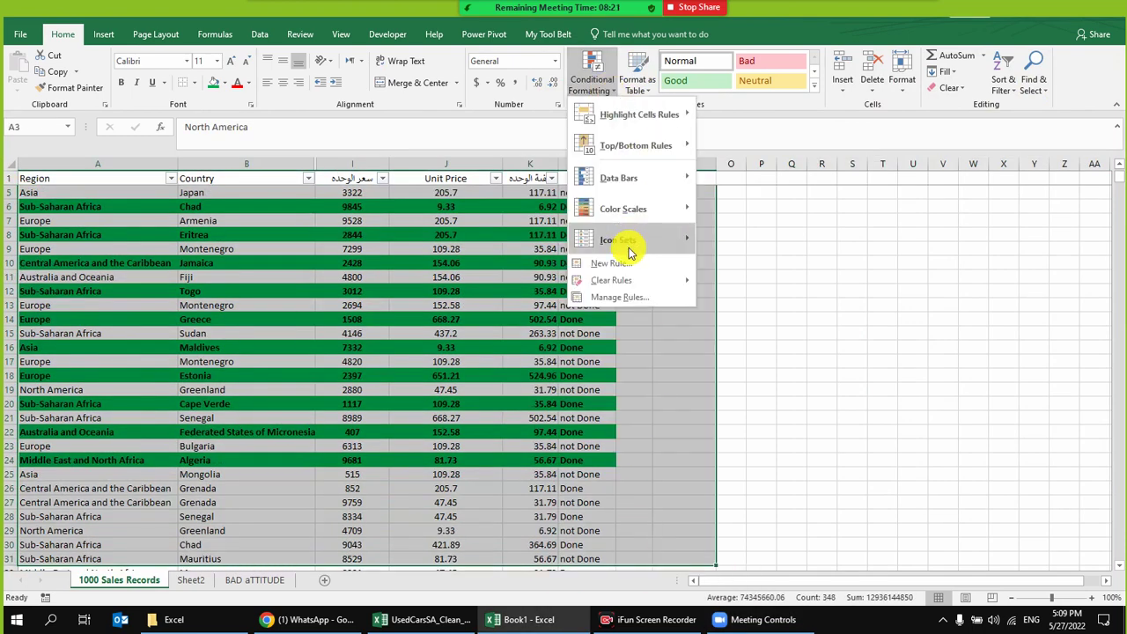
{"action": "mouse_move", "coordinate": [629, 282]}
{"action": "left_click", "coordinate": [832, 300]}
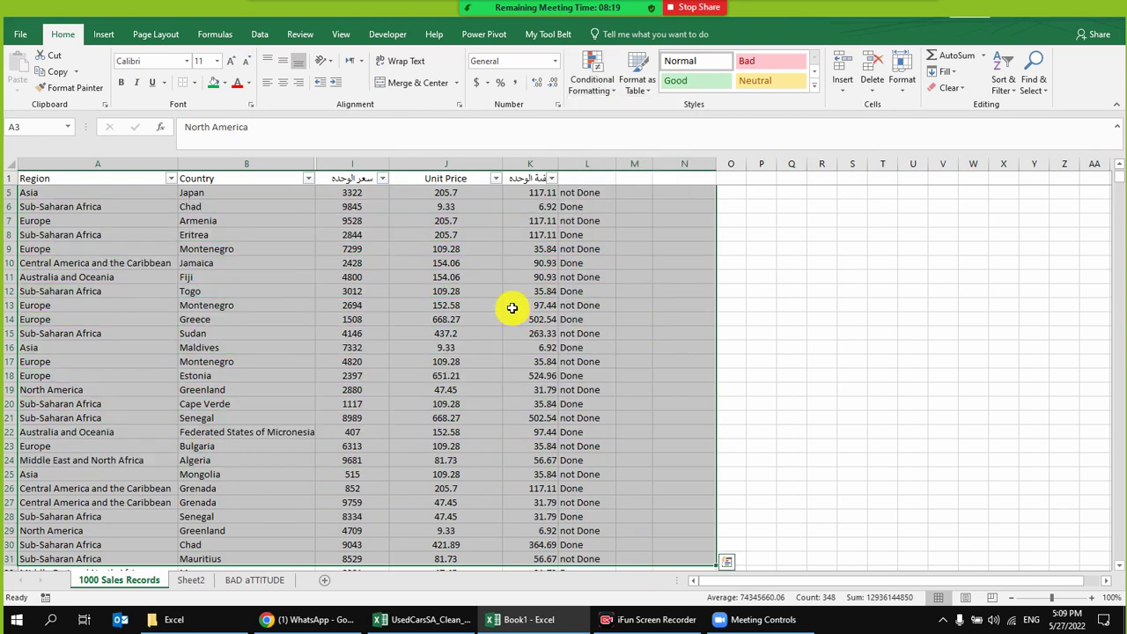
{"action": "scroll", "coordinate": [511, 308], "scroll_direction": "up", "scroll_amount": 1}
{"action": "left_click", "coordinate": [512, 308]}
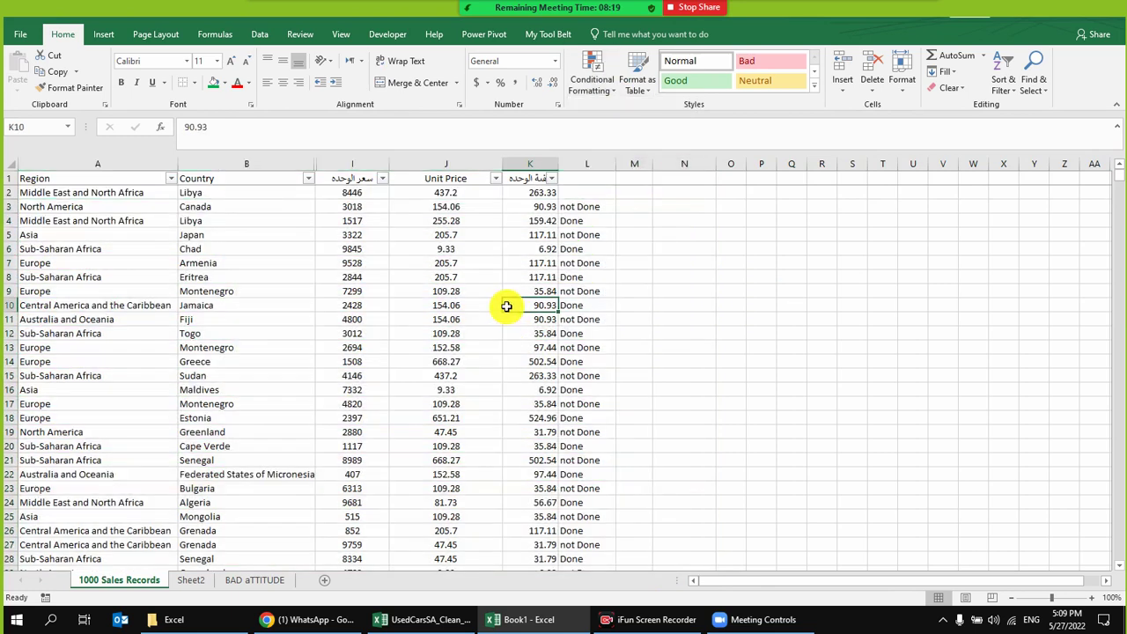
- Select A1:K22 and try converting it with Format as Table
{"action": "left_click", "coordinate": [645, 82]}
{"action": "left_click", "coordinate": [462, 264]}
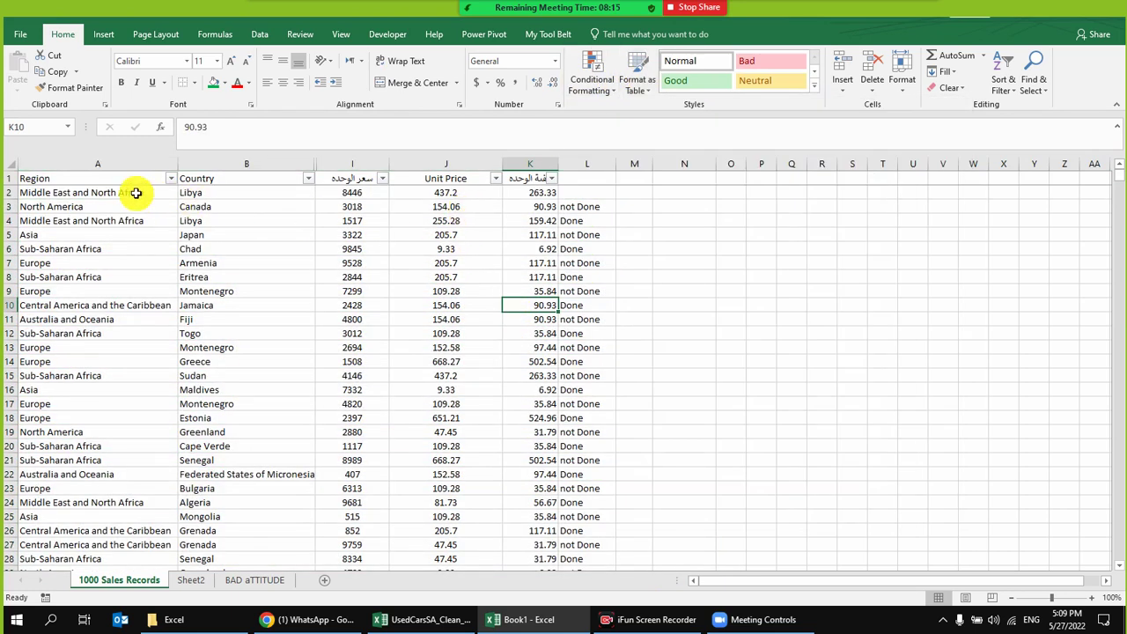
{"action": "left_click_drag", "start_coordinate": [123, 178], "coordinate": [513, 468]}
{"action": "left_click", "coordinate": [636, 79]}
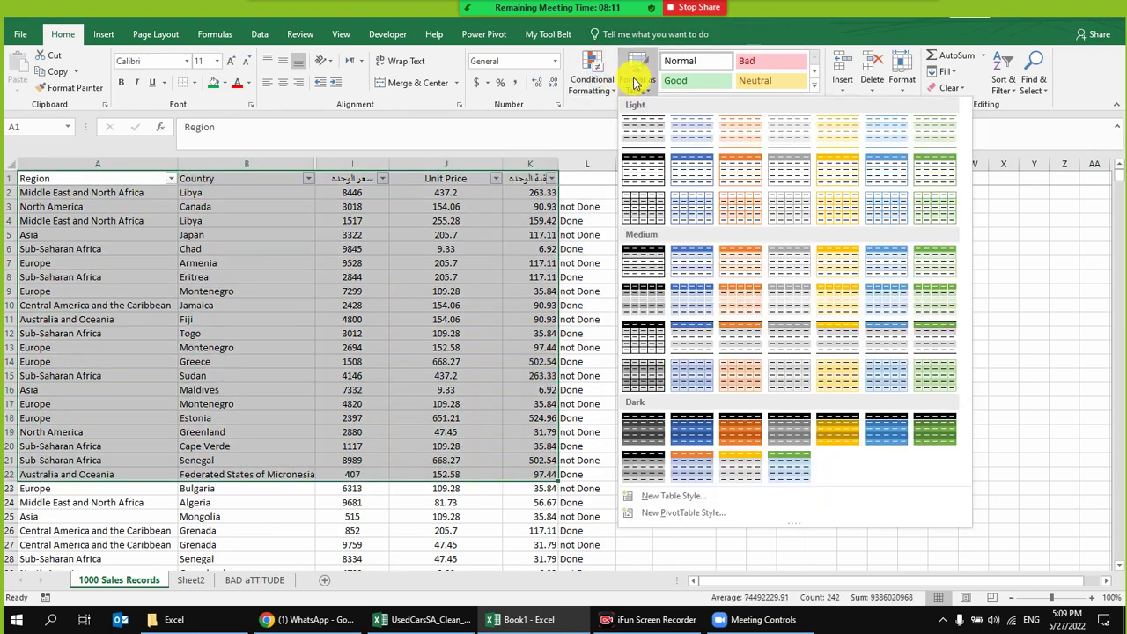
{"action": "left_click", "coordinate": [646, 175]}
{"action": "left_click", "coordinate": [216, 345]}
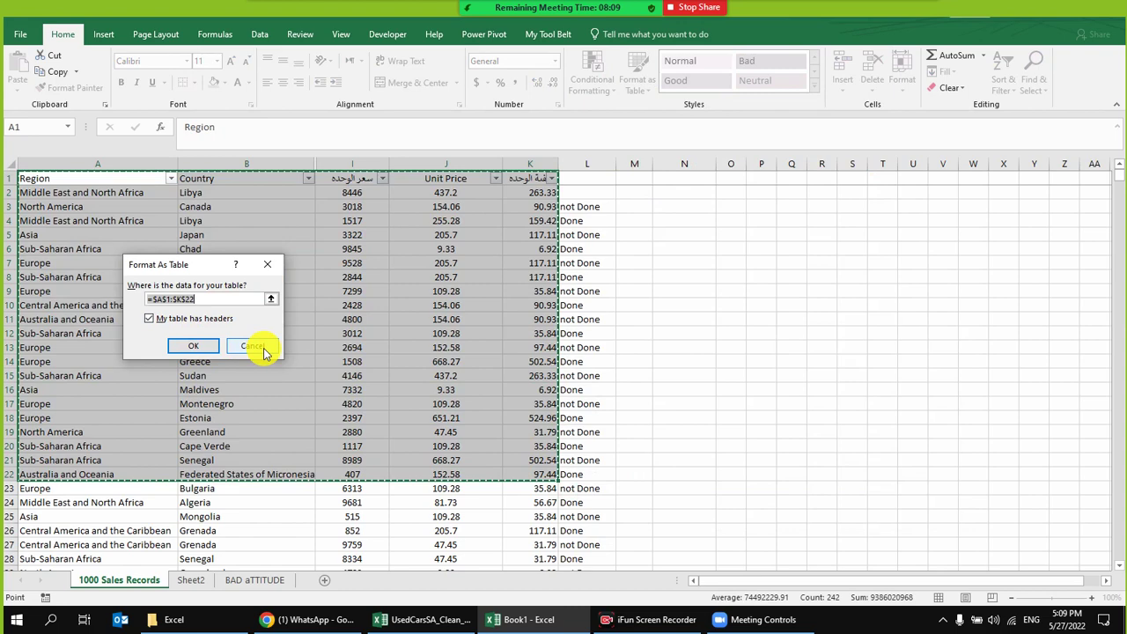
- Dismiss the AutoFilter warning, cancel, then pick a table style for the whole sales table
{"action": "left_click", "coordinate": [636, 81]}
{"action": "left_click", "coordinate": [653, 180]}
{"action": "key", "text": "Return"}
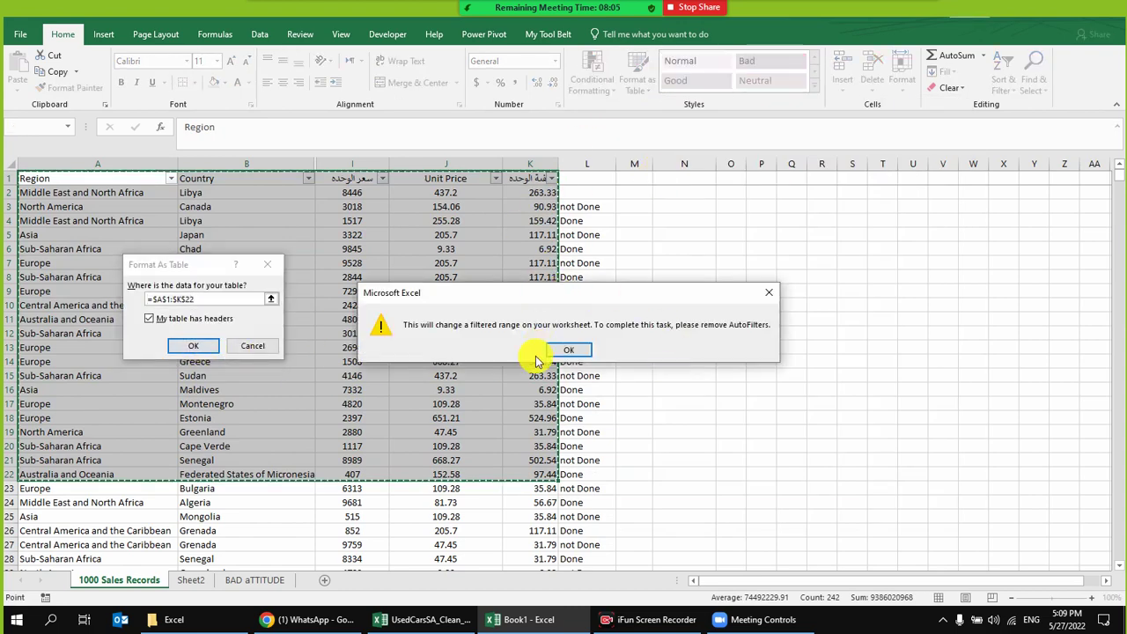
{"action": "left_click", "coordinate": [568, 350]}
{"action": "left_click", "coordinate": [252, 345]}
{"action": "left_click", "coordinate": [403, 275]}
{"action": "left_click", "coordinate": [606, 88]}
{"action": "left_click", "coordinate": [637, 81]}
{"action": "left_click", "coordinate": [649, 171]}
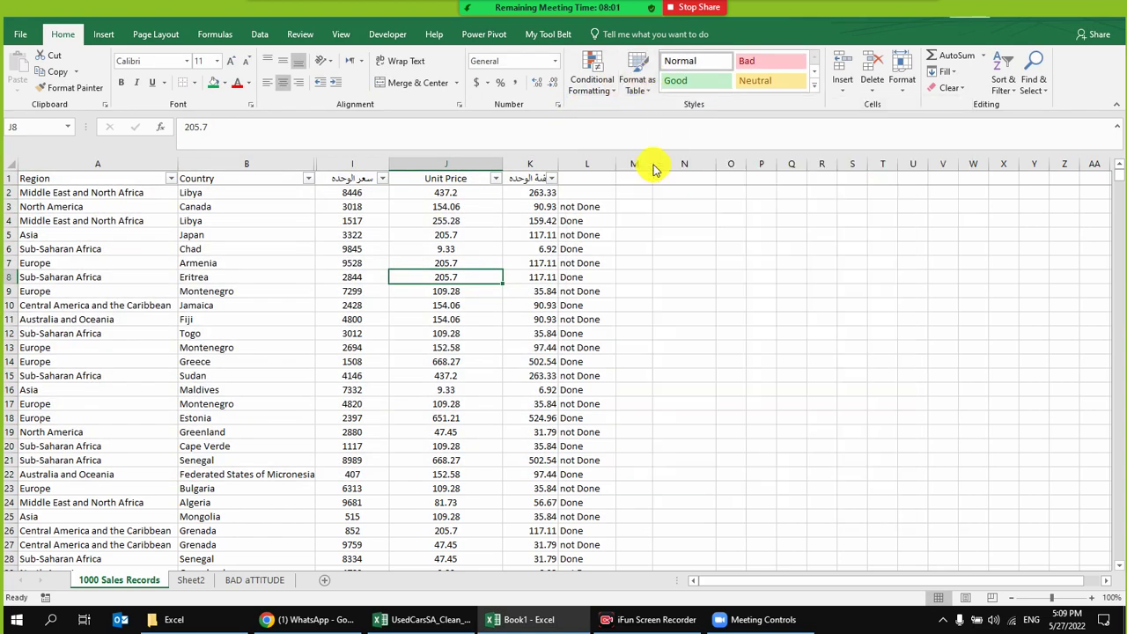
- Convert the sales data to Table1 and settle on a blue Medium table style
{"action": "left_click", "coordinate": [185, 345]}
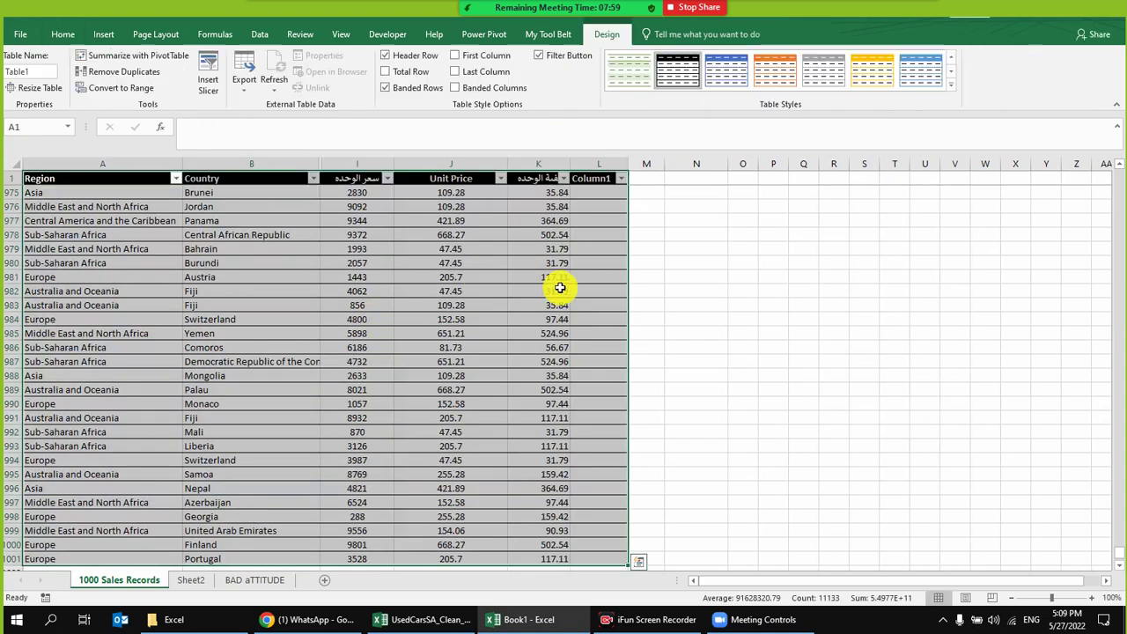
{"action": "left_click", "coordinate": [775, 72]}
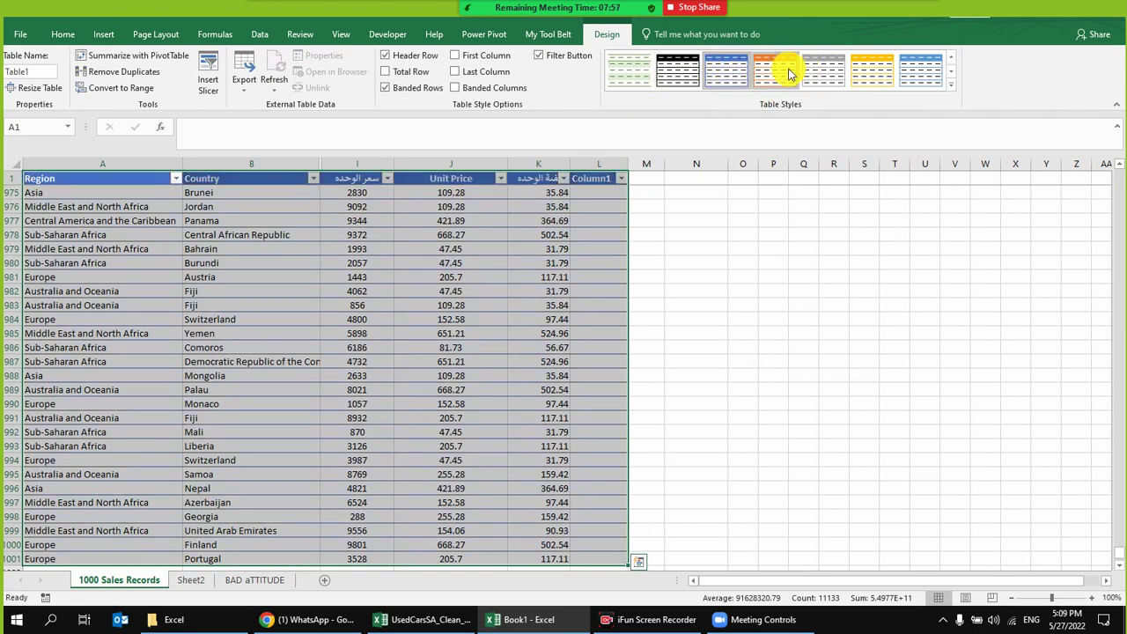
{"action": "left_click", "coordinate": [824, 72]}
{"action": "left_click", "coordinate": [954, 85]}
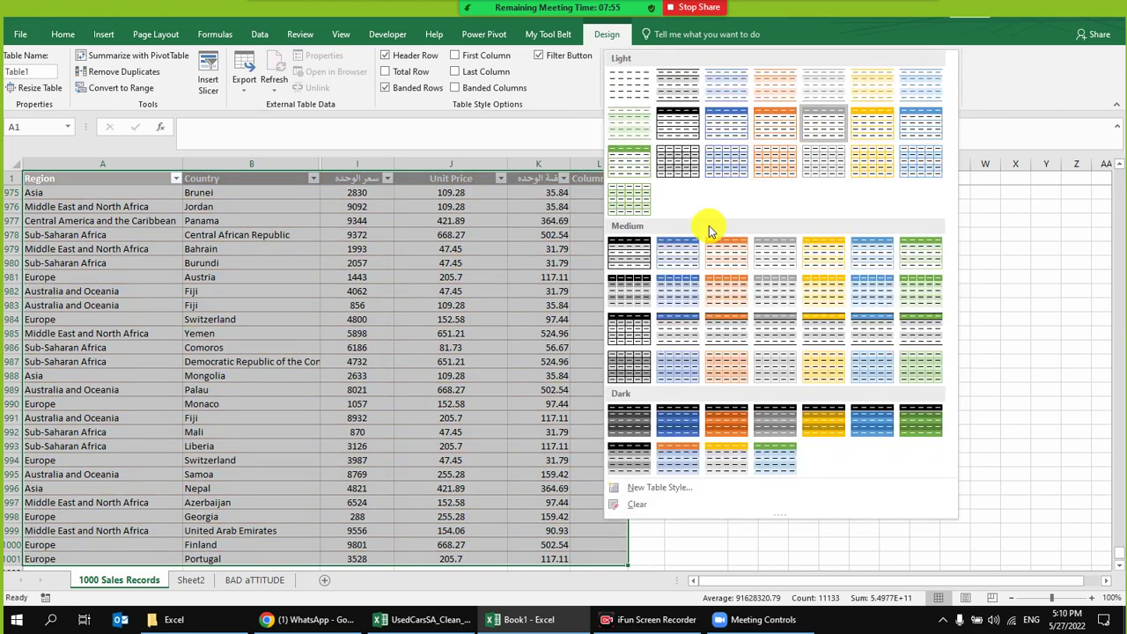
{"action": "left_click", "coordinate": [643, 263]}
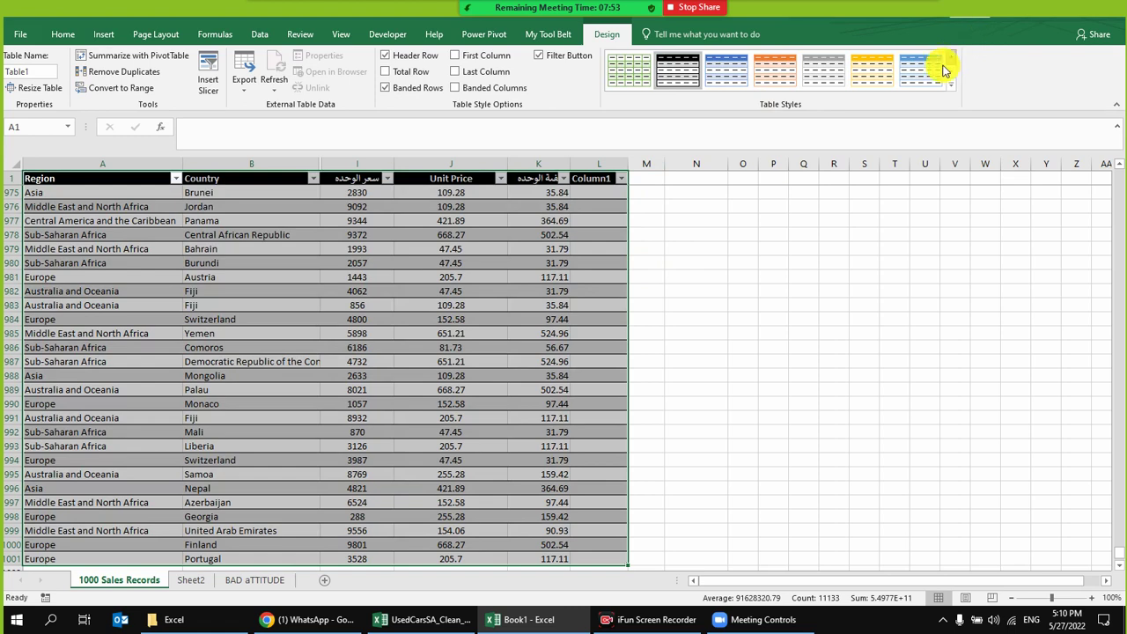
{"action": "left_click", "coordinate": [954, 86]}
{"action": "left_click", "coordinate": [683, 325]}
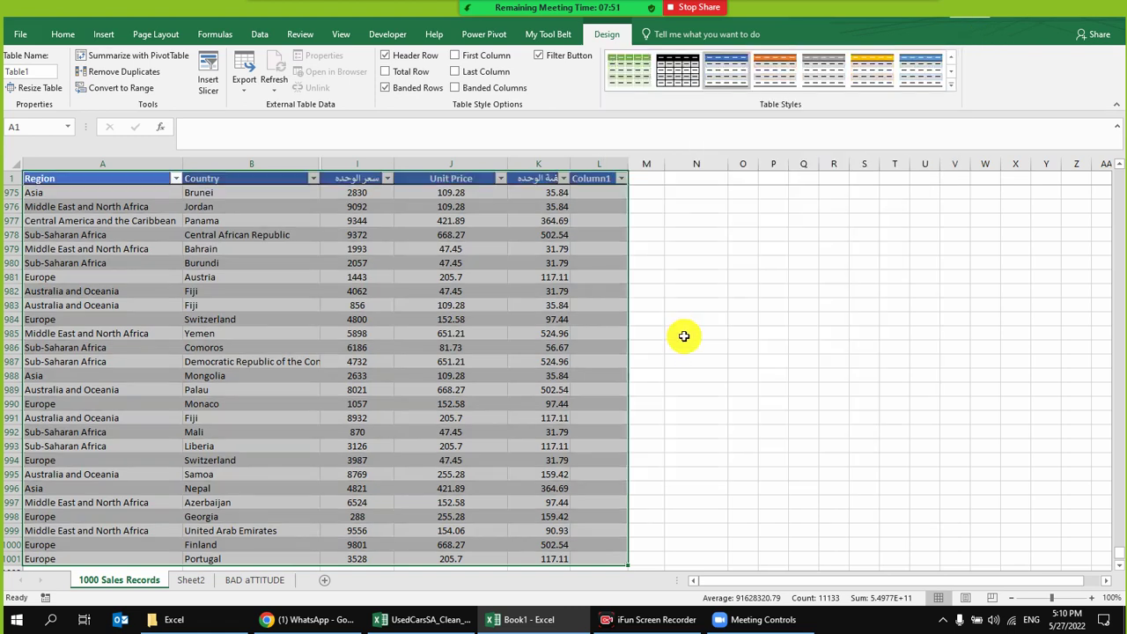
{"action": "left_click", "coordinate": [62, 34]}
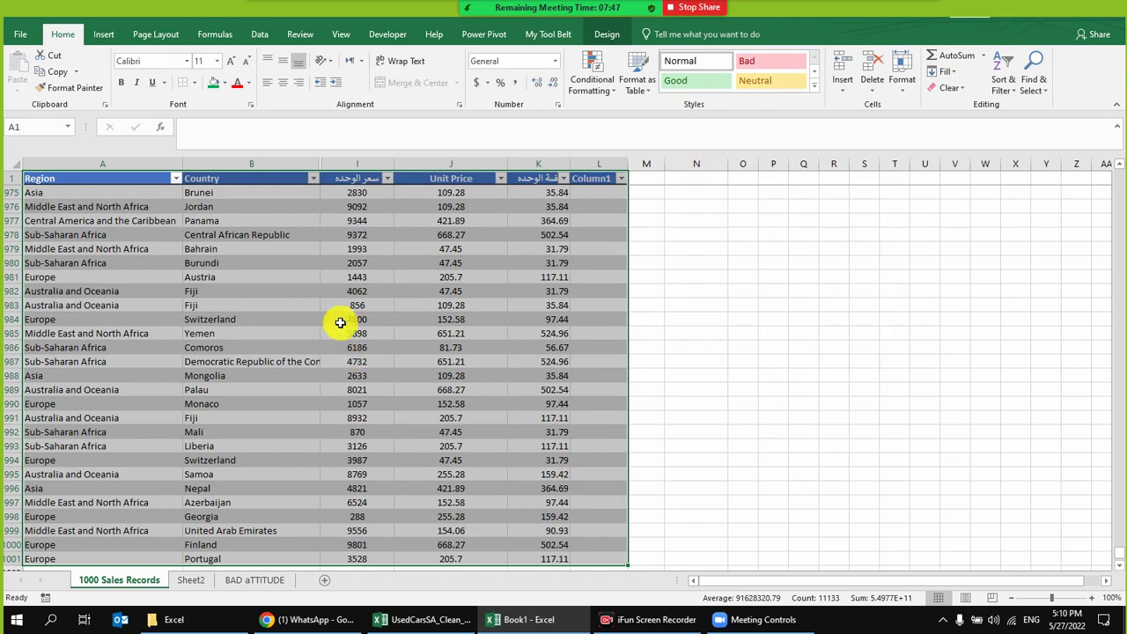
{"action": "left_click", "coordinate": [308, 248]}
{"action": "left_click", "coordinate": [687, 83]}
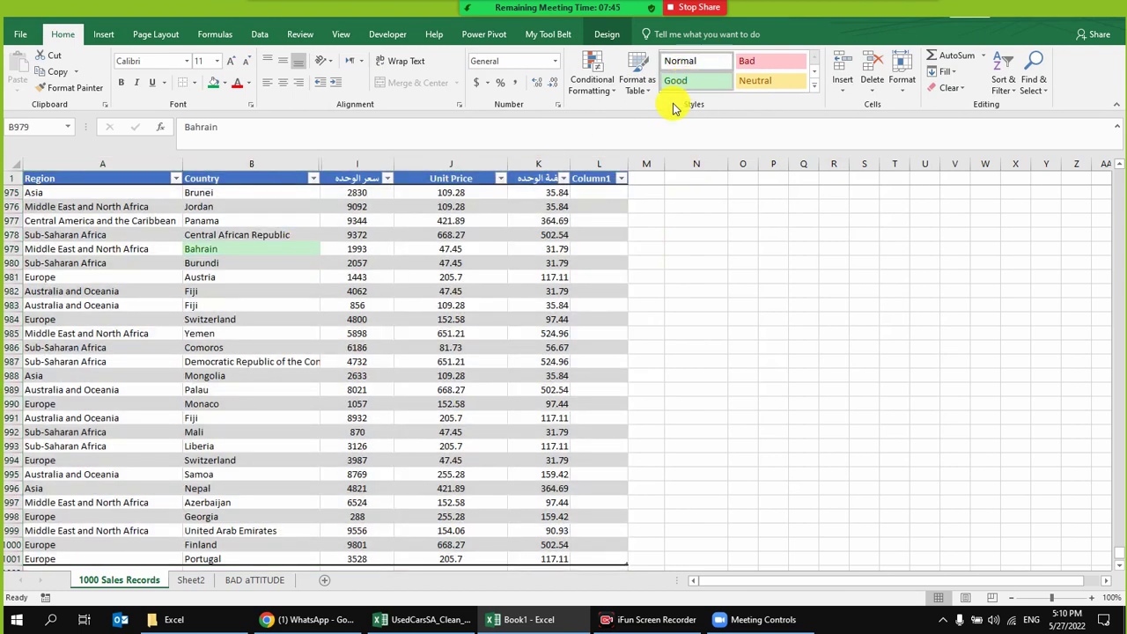
{"action": "left_click", "coordinate": [189, 292]}
{"action": "left_click", "coordinate": [817, 87]}
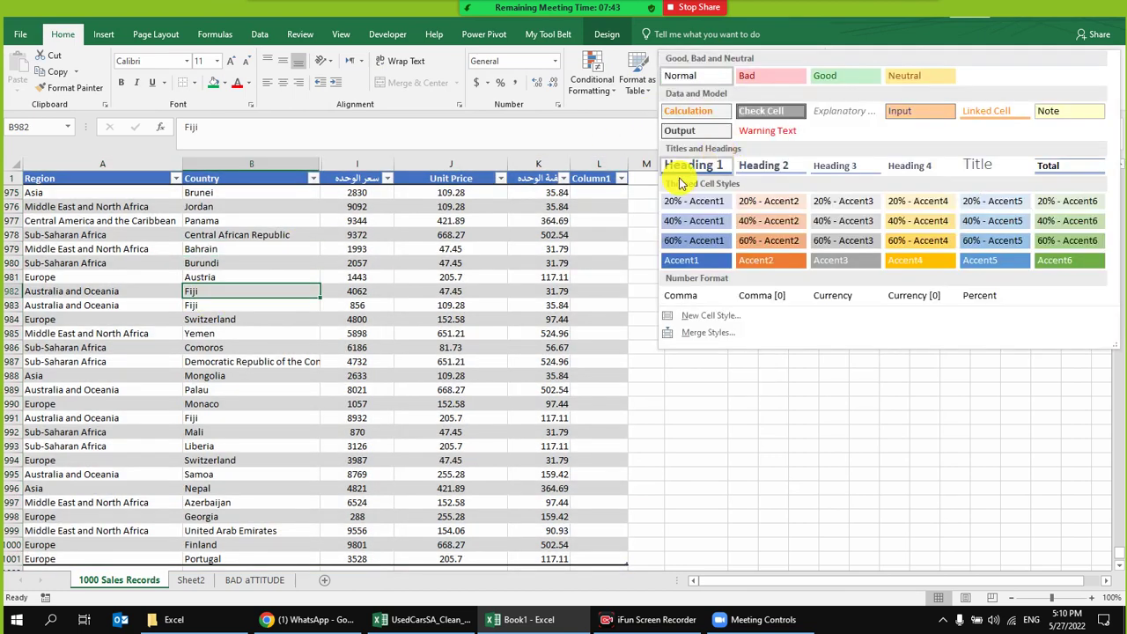
{"action": "left_click", "coordinate": [222, 275]}
{"action": "left_click_drag", "start_coordinate": [95, 195], "coordinate": [570, 376]}
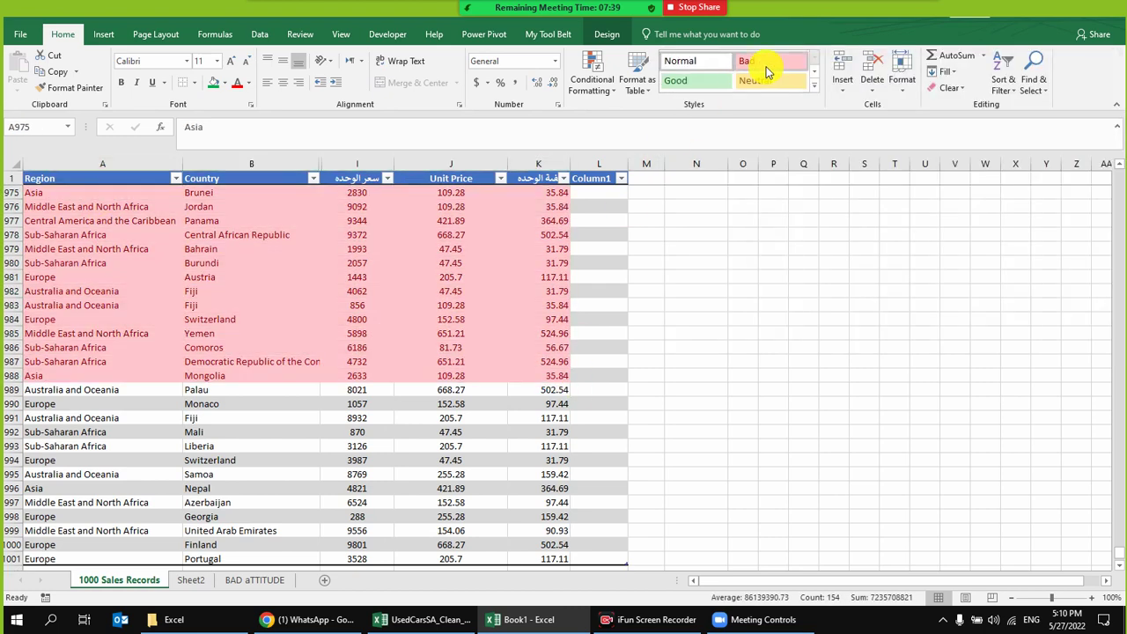
{"action": "left_click", "coordinate": [810, 90]}
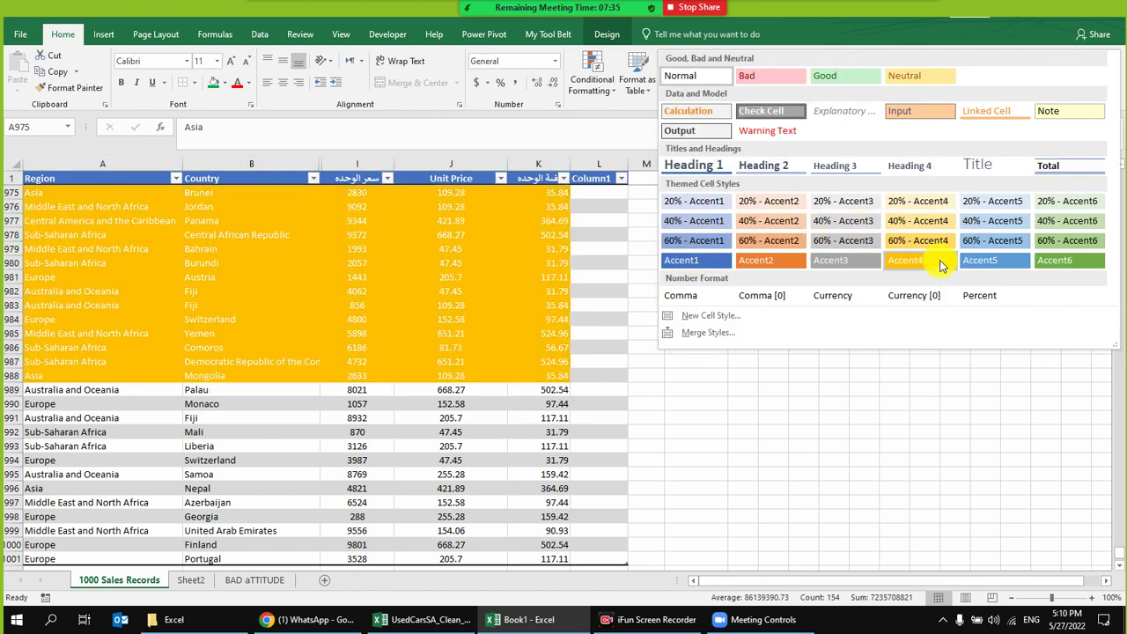
{"action": "left_click", "coordinate": [843, 220]}
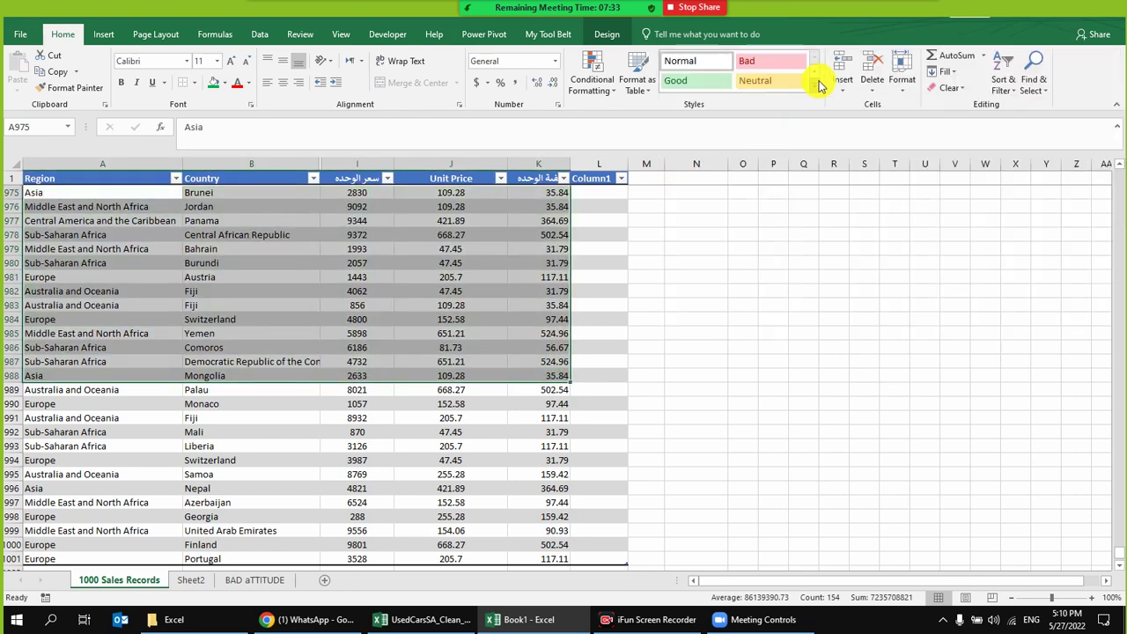
{"action": "left_click", "coordinate": [398, 261]}
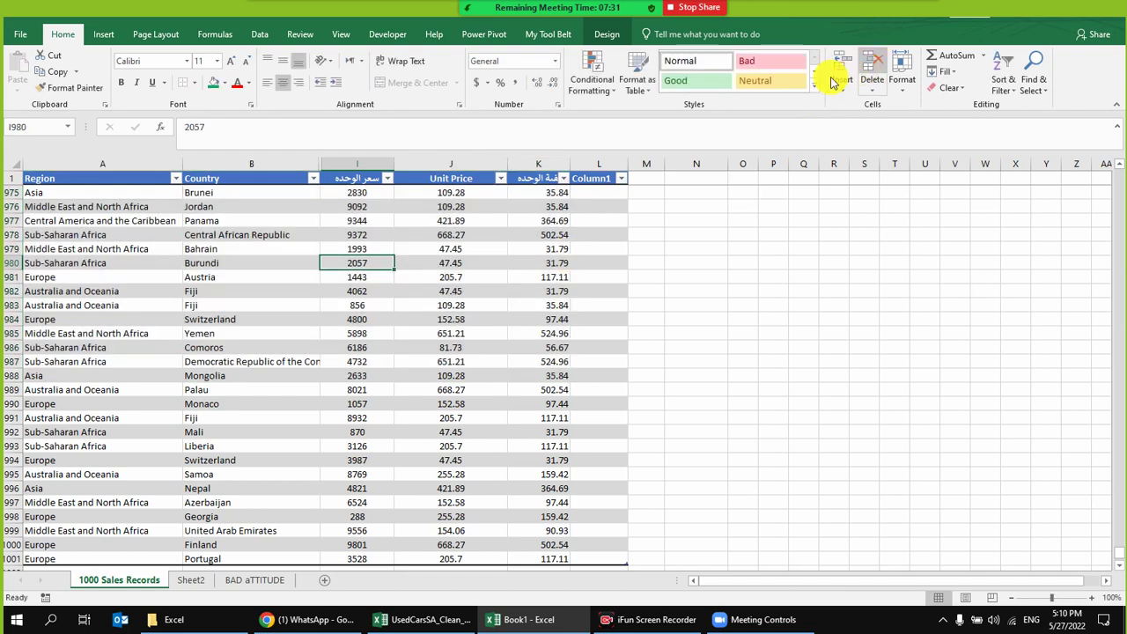
{"action": "left_click", "coordinate": [555, 262]}
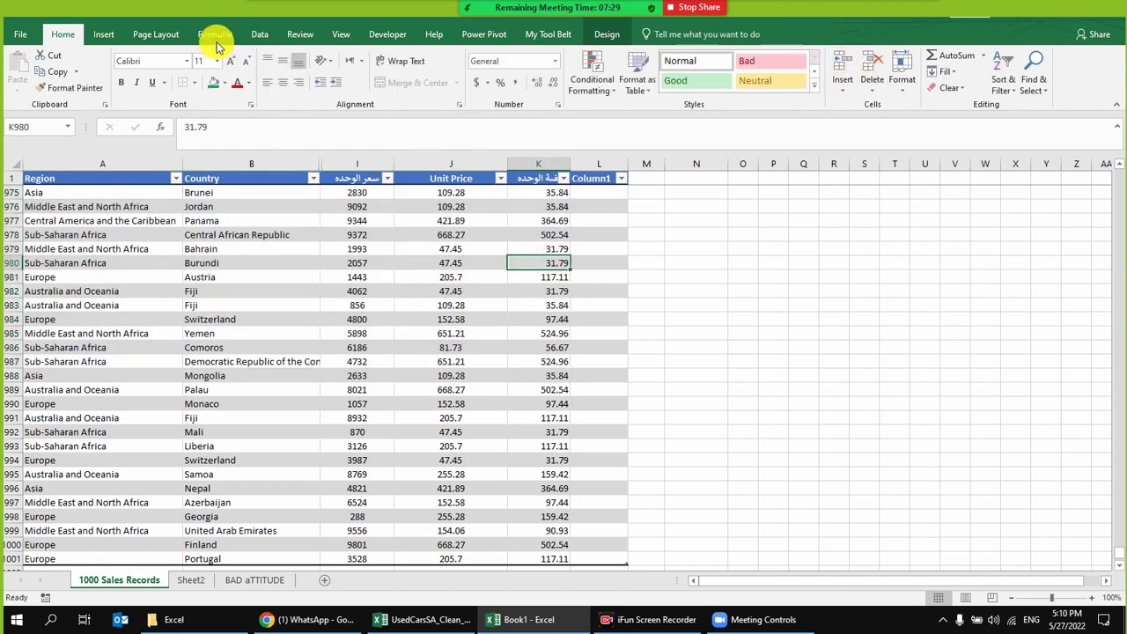
{"action": "left_click", "coordinate": [265, 34]}
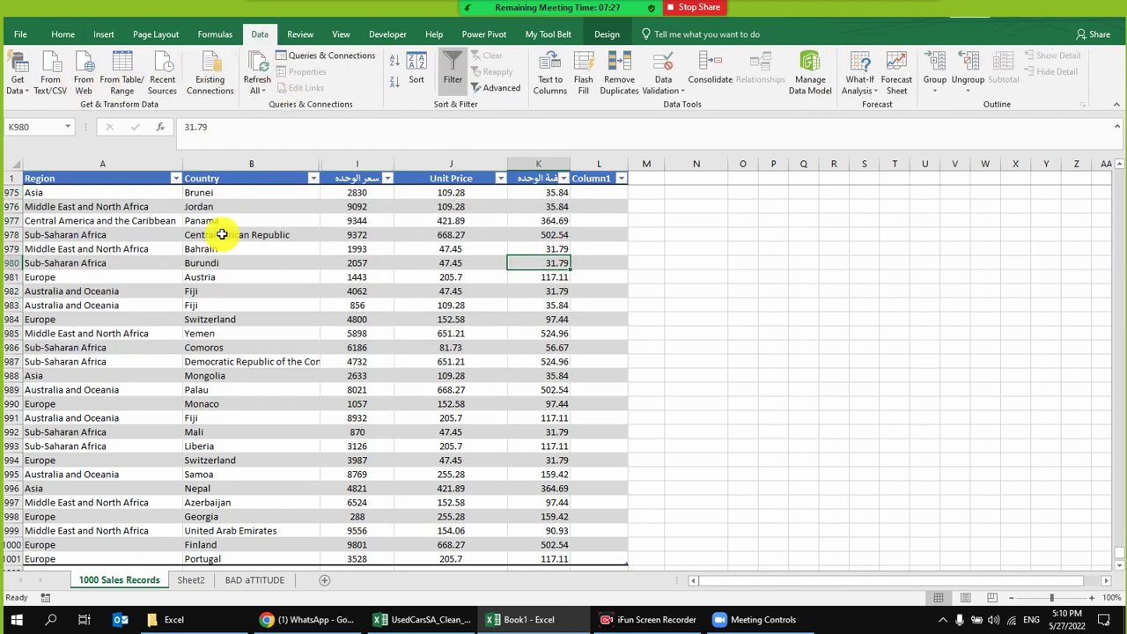
- Send Table1 to the Power Query Editor and switch to the UsedCarsSA workbook
{"action": "left_click", "coordinate": [128, 95]}
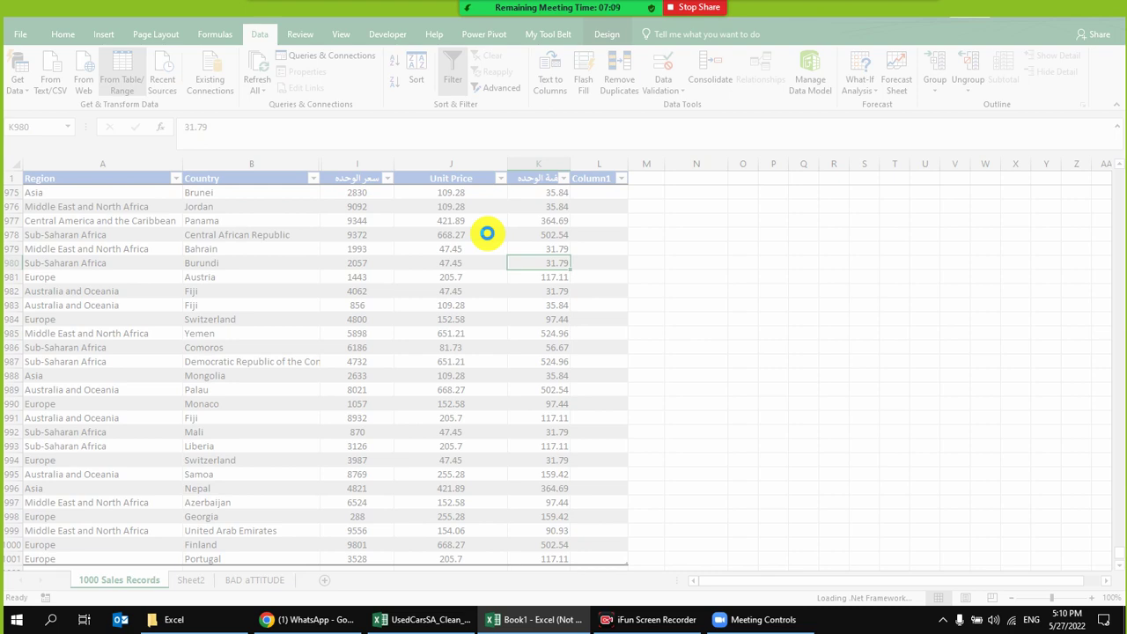
{"action": "mouse_move", "coordinate": [591, 9]}
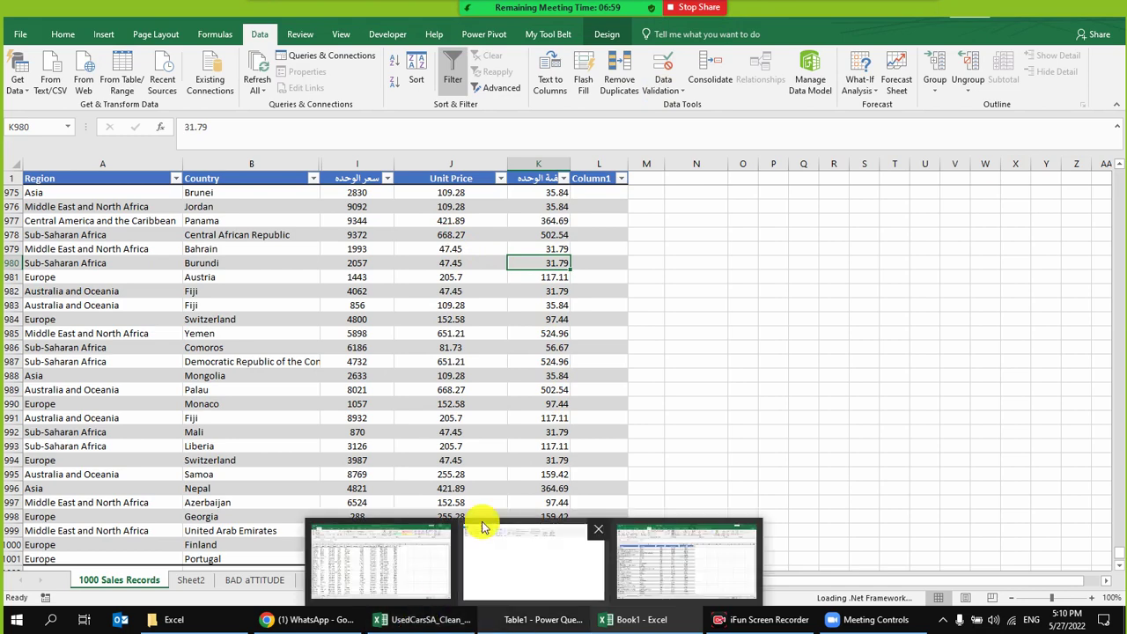
{"action": "left_click", "coordinate": [397, 619]}
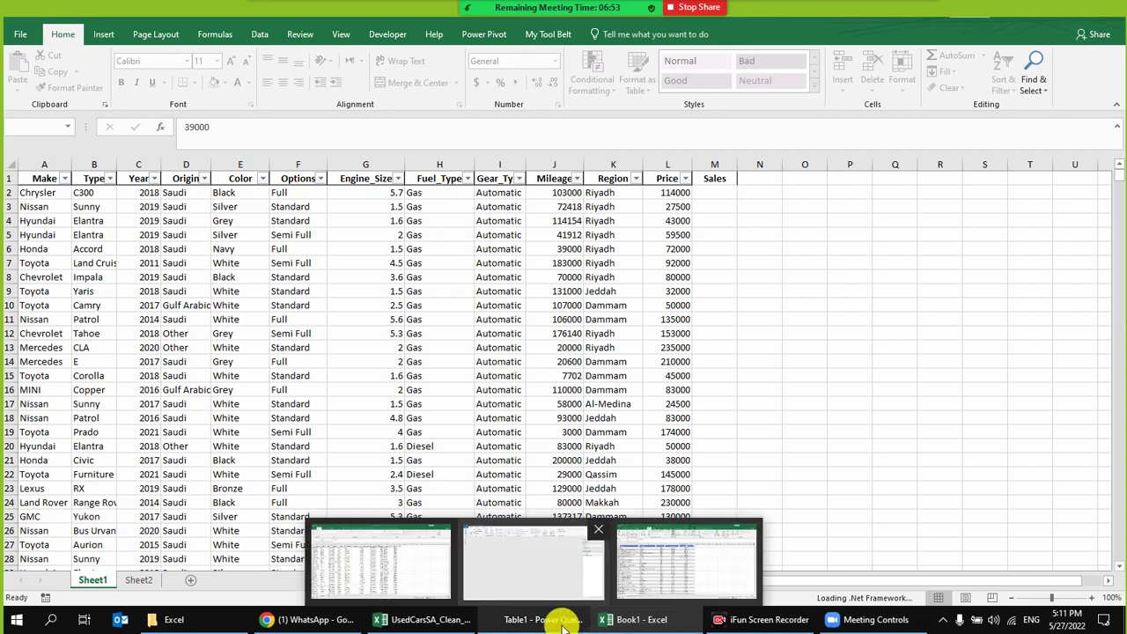
- Review the Table1 query preview, then close Power Query Editor keeping the changes
{"action": "left_click", "coordinate": [564, 621]}
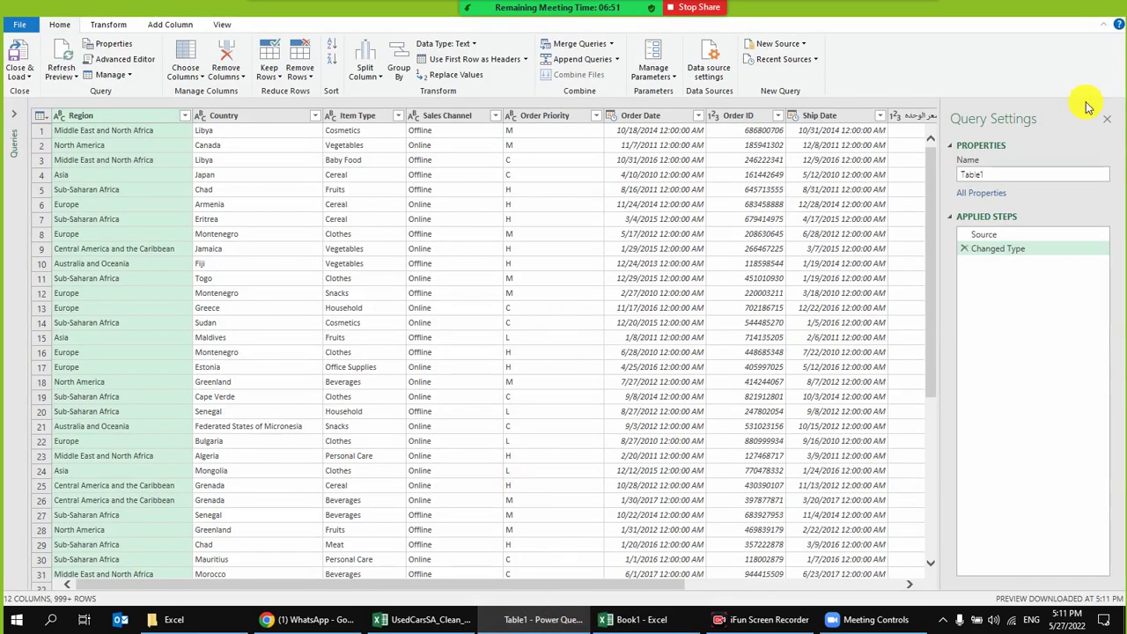
{"action": "mouse_move", "coordinate": [474, 623]}
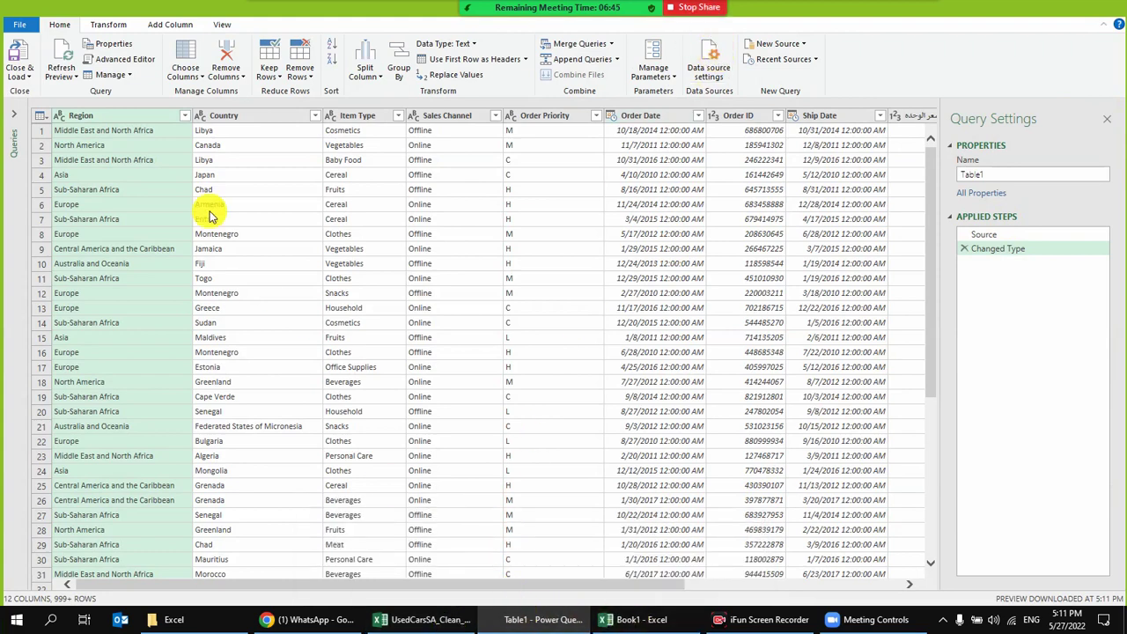
{"action": "left_click", "coordinate": [421, 382]}
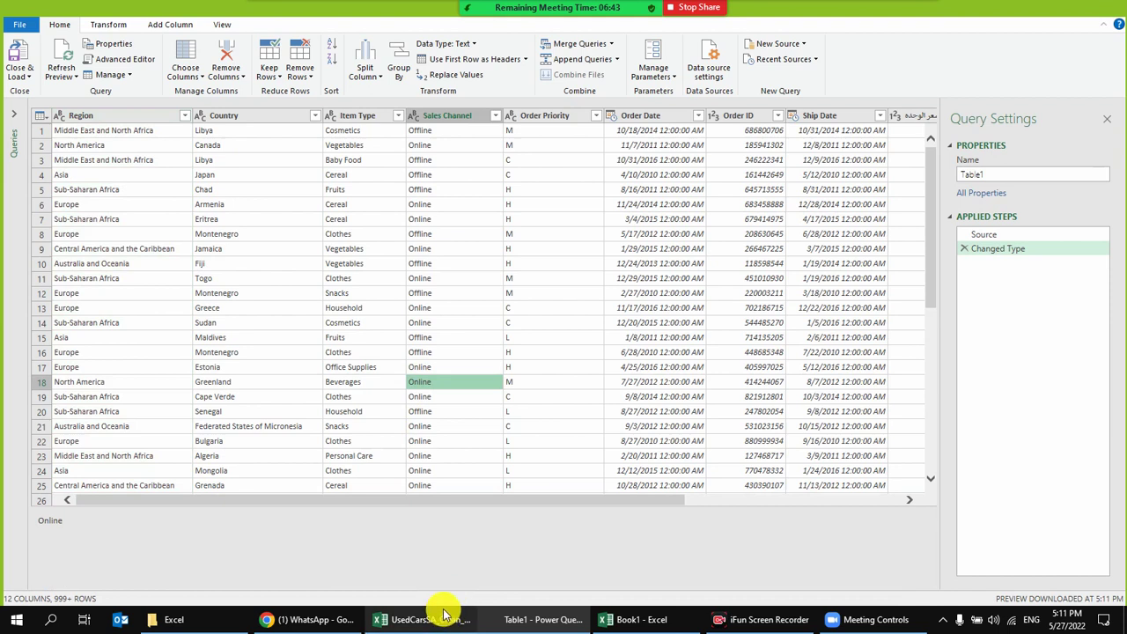
{"action": "left_click", "coordinate": [396, 294]}
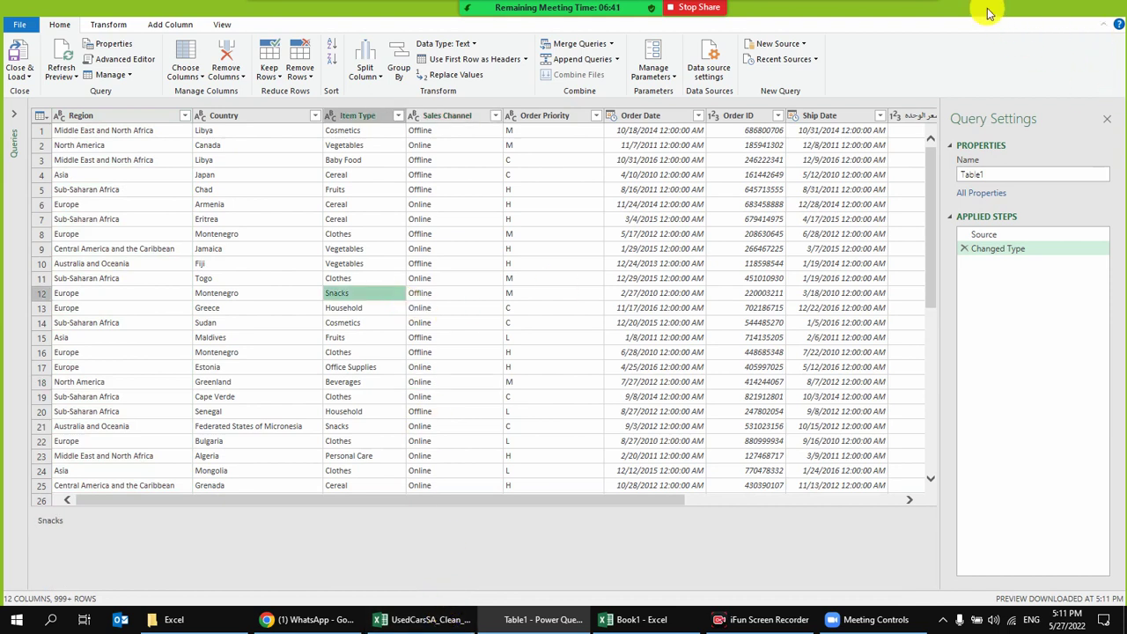
{"action": "left_click", "coordinate": [1115, 10]}
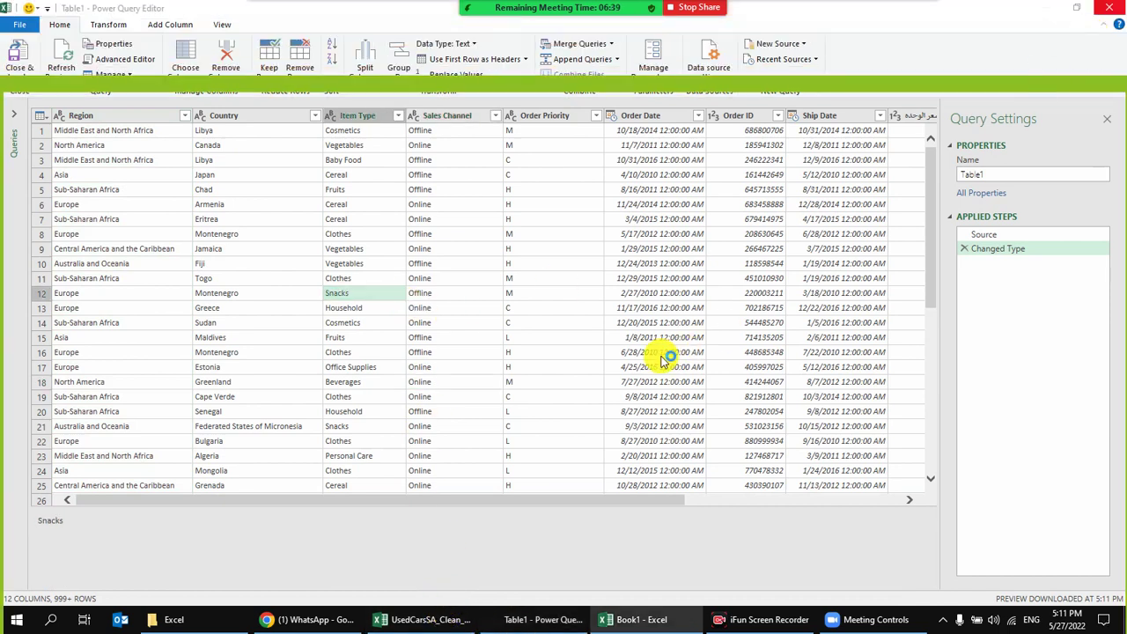
{"action": "left_click", "coordinate": [579, 331]}
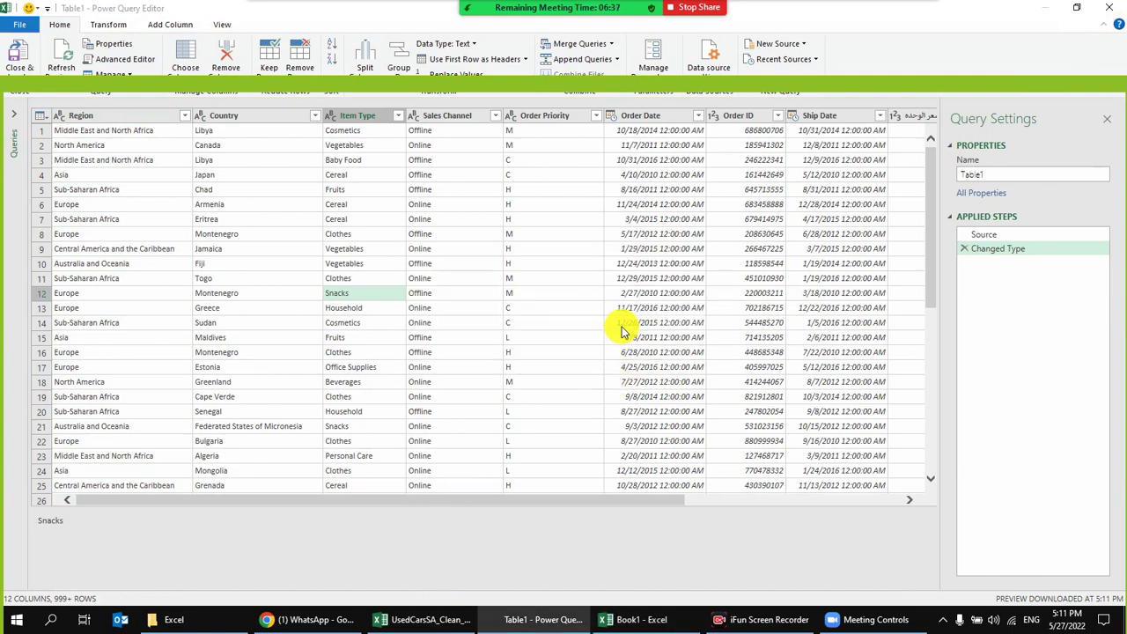
{"action": "left_click", "coordinate": [416, 291]}
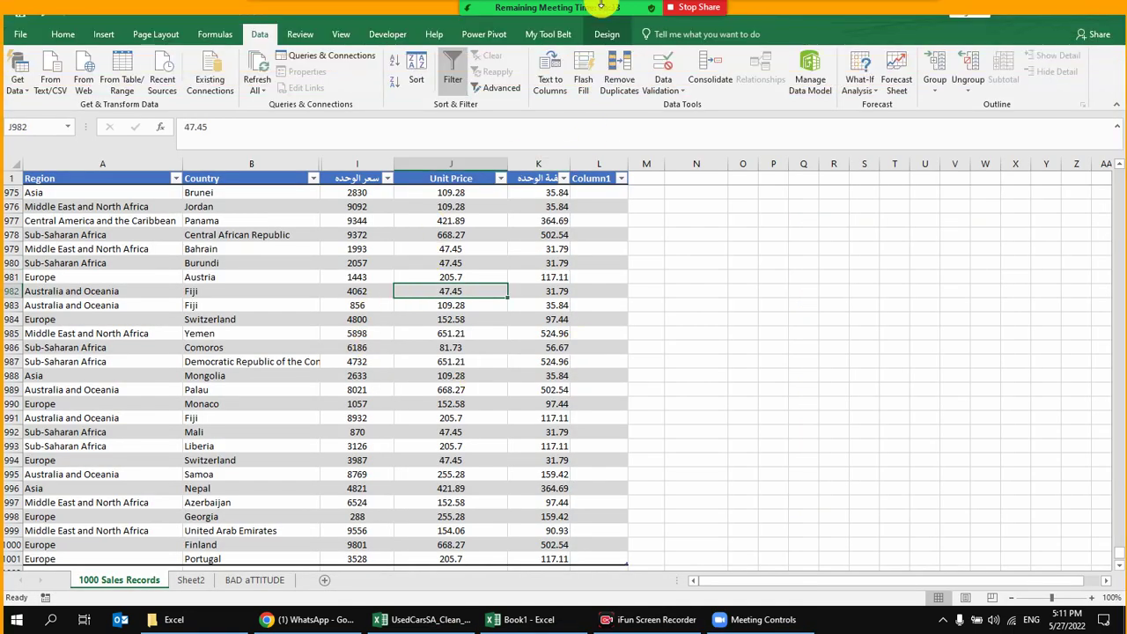
- Leave the sales table and go to the Sheet2 summary's Country and Sumif headers
{"action": "left_click", "coordinate": [356, 263]}
{"action": "left_click", "coordinate": [357, 347]}
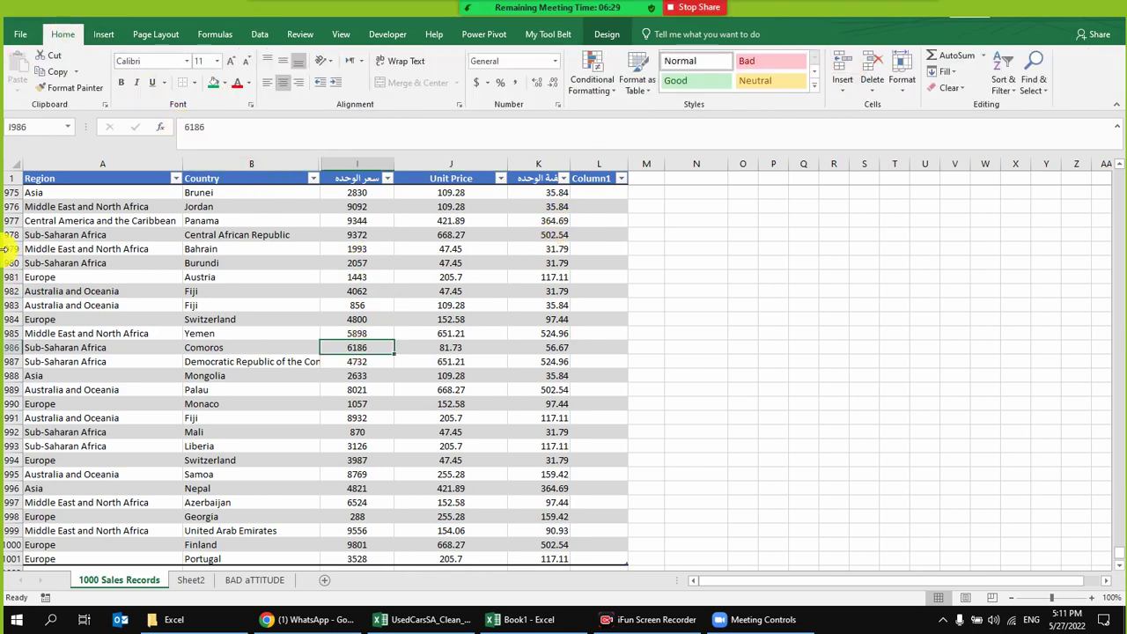
{"action": "left_click", "coordinate": [269, 234]}
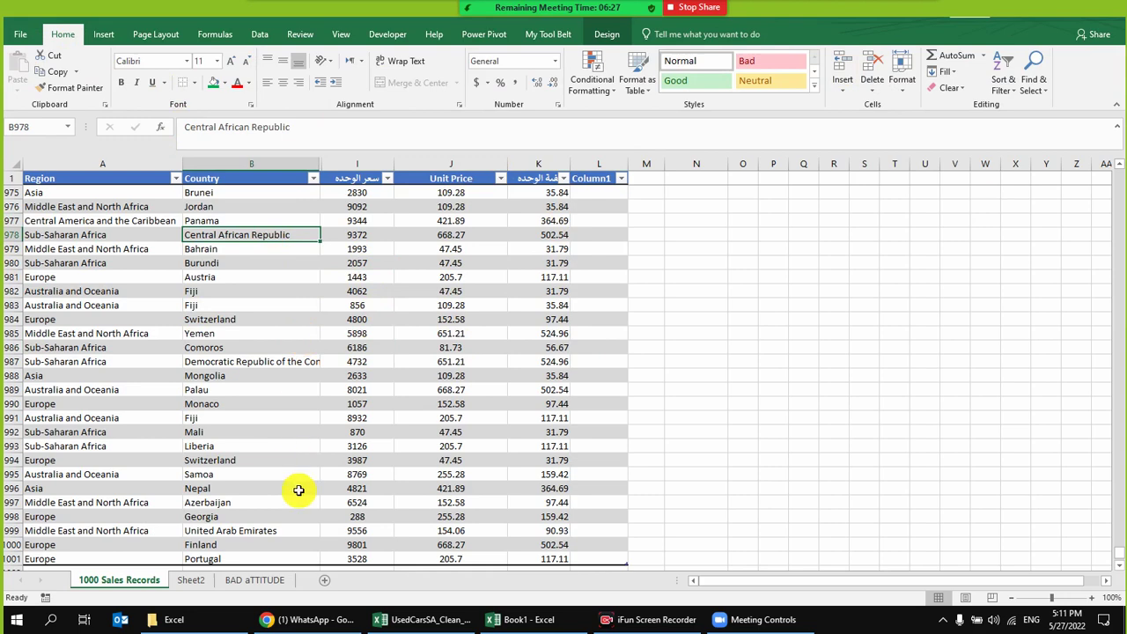
{"action": "scroll", "coordinate": [264, 520], "scroll_direction": "up", "scroll_amount": 7}
{"action": "scroll", "coordinate": [233, 543], "scroll_direction": "up", "scroll_amount": 2}
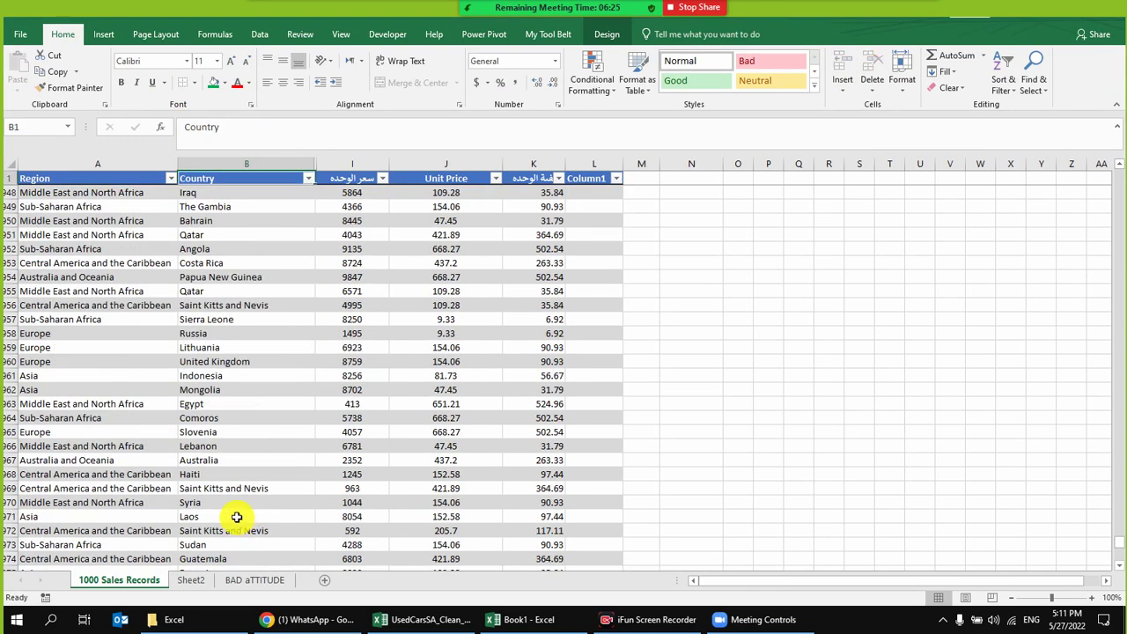
{"action": "left_click", "coordinate": [190, 581]}
{"action": "left_click", "coordinate": [269, 341]}
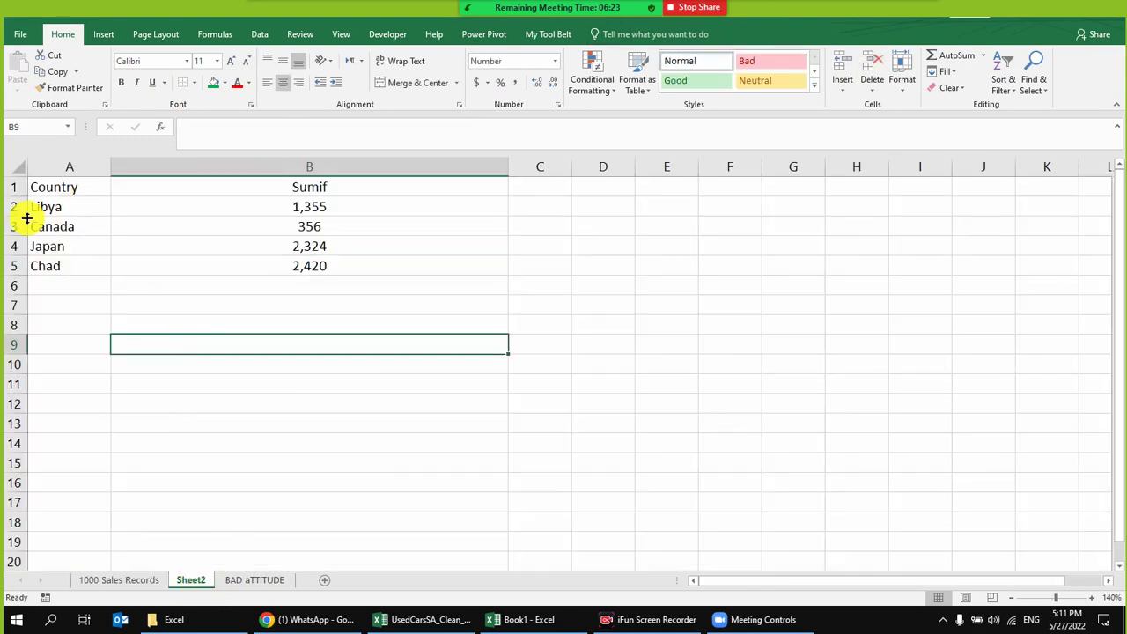
{"action": "left_click", "coordinate": [67, 185]}
{"action": "left_click", "coordinate": [273, 185]}
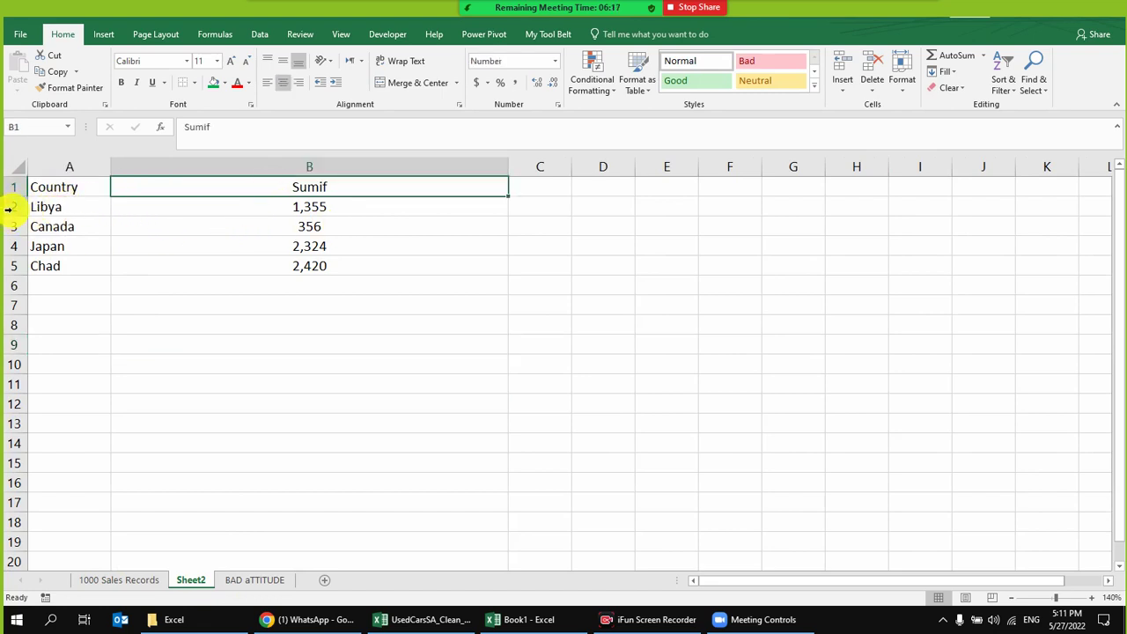
- Insert a blank row above the Libya row on Sheet2
{"action": "left_click", "coordinate": [11, 208]}
{"action": "right_click", "coordinate": [12, 212]}
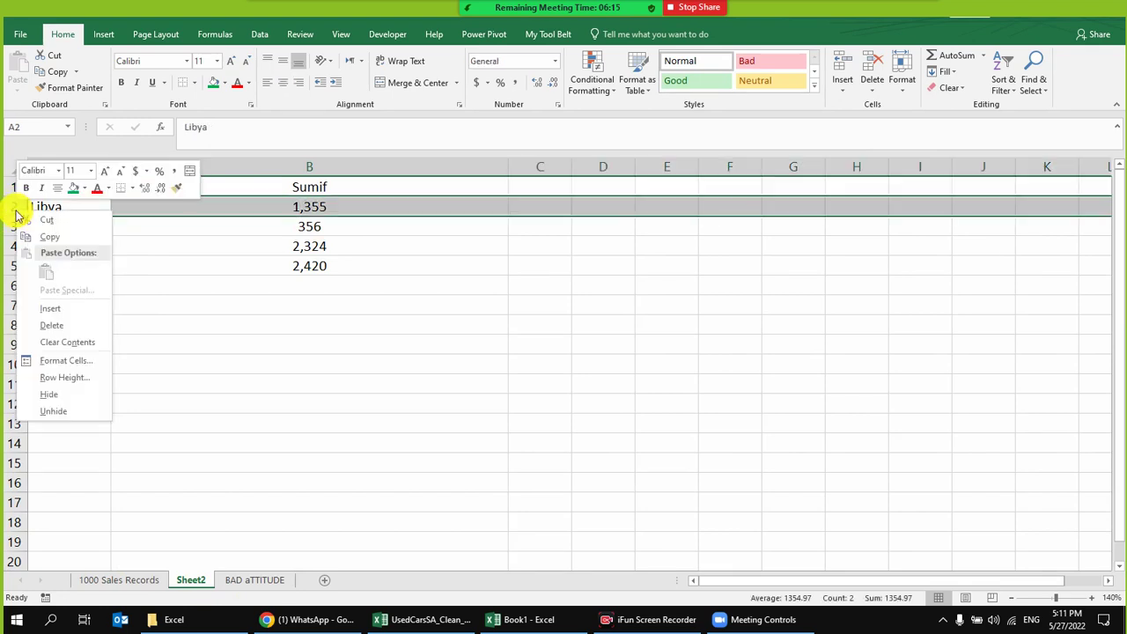
{"action": "left_click", "coordinate": [60, 312]}
{"action": "left_click_drag", "start_coordinate": [493, 205], "coordinate": [5, 206]}
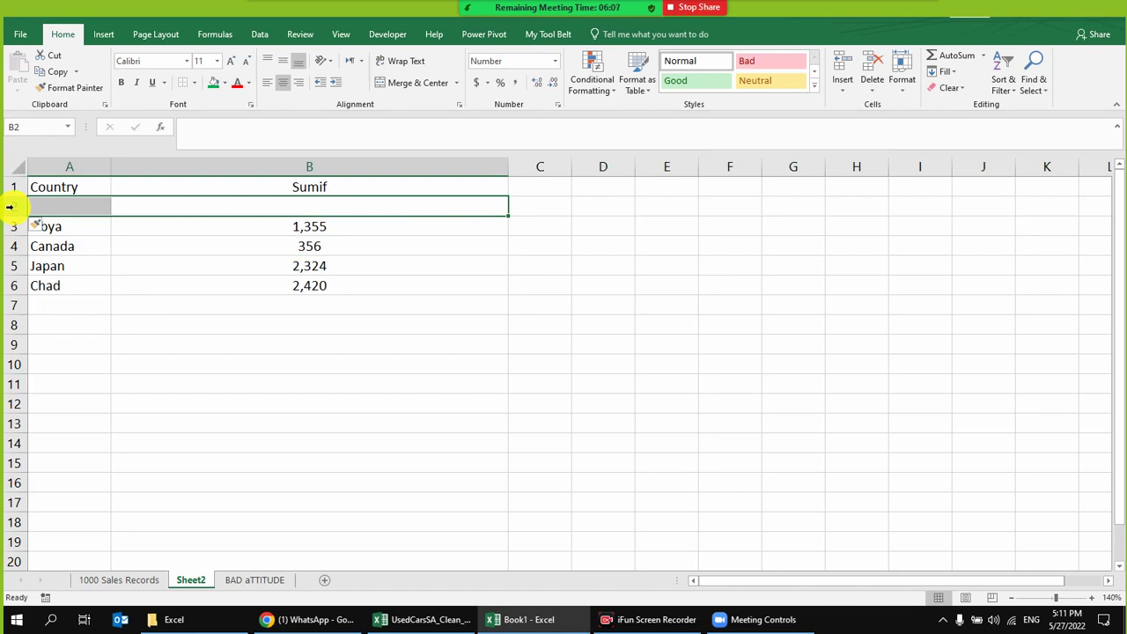
{"action": "left_click", "coordinate": [304, 326]}
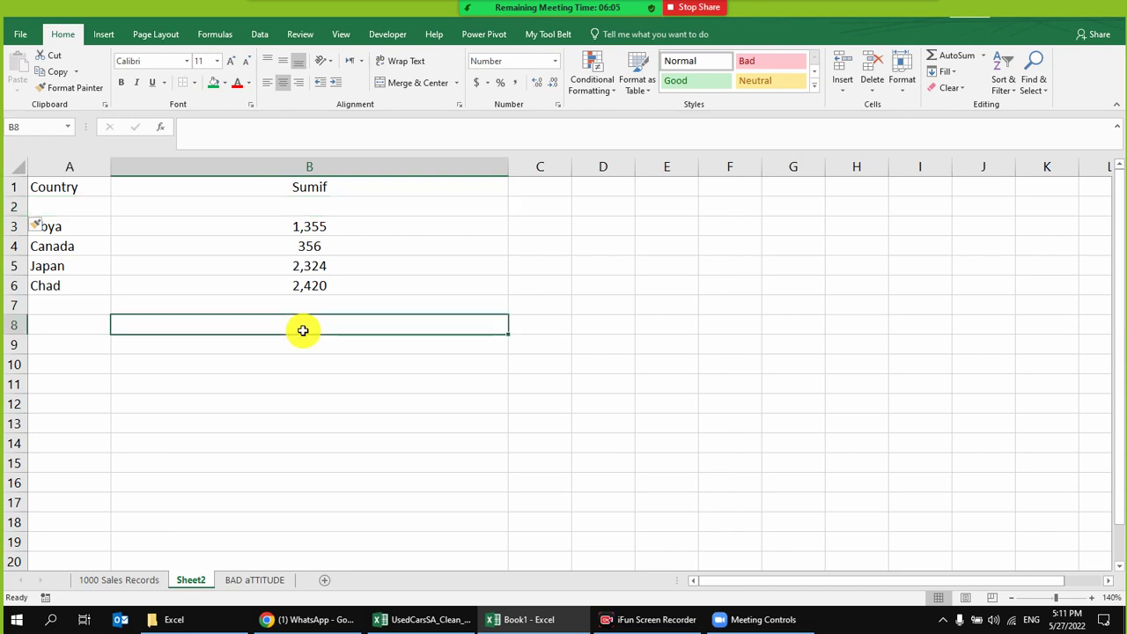
- Insert a blank column before Sumif and fill its cells B1:B14 yellow
{"action": "left_click", "coordinate": [248, 171]}
{"action": "right_click", "coordinate": [246, 166]}
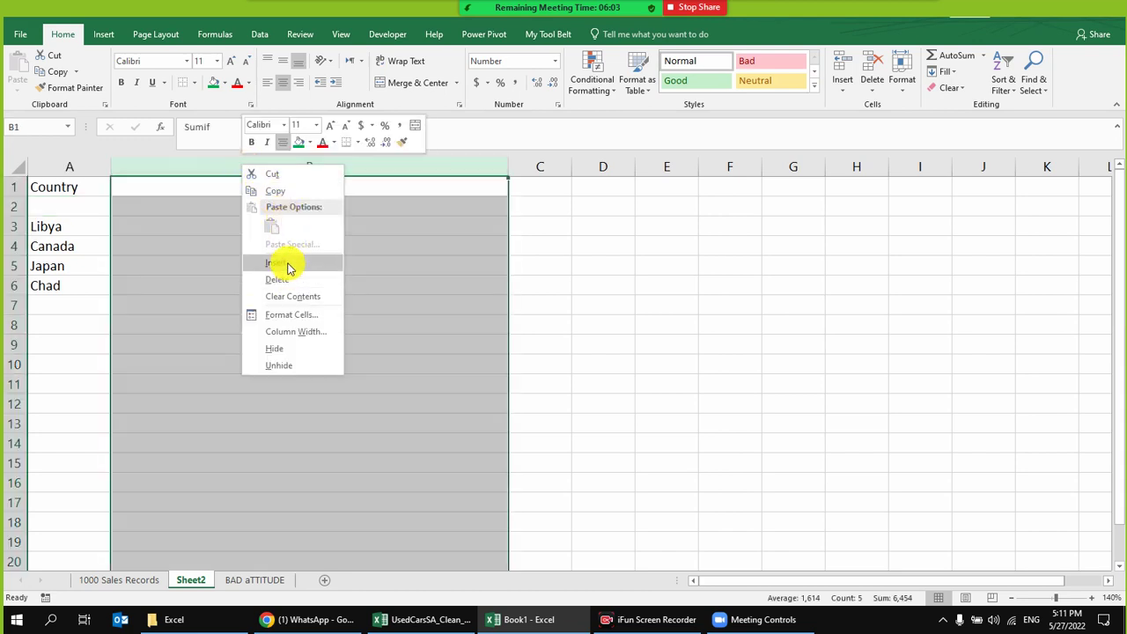
{"action": "left_click", "coordinate": [287, 267]}
{"action": "left_click_drag", "start_coordinate": [167, 188], "coordinate": [163, 443]}
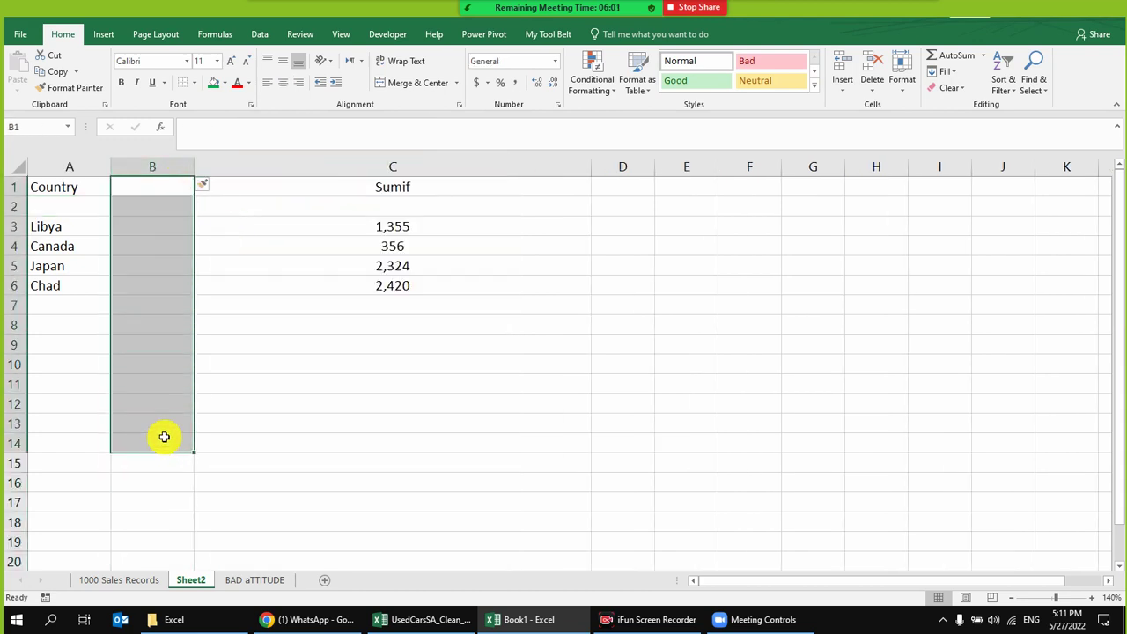
{"action": "left_click", "coordinate": [222, 82]}
{"action": "left_click", "coordinate": [253, 201]}
- Insert another blank column before Sumif and another blank row above Libya
{"action": "left_click", "coordinate": [308, 288]}
{"action": "right_click", "coordinate": [302, 169]}
{"action": "left_click", "coordinate": [337, 268]}
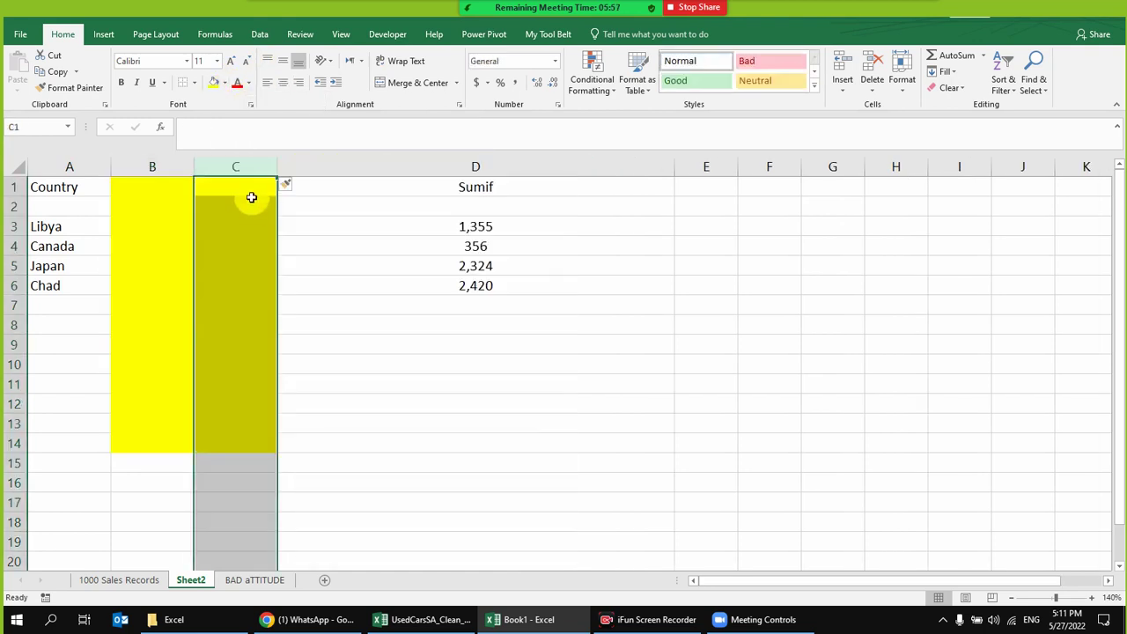
{"action": "left_click_drag", "start_coordinate": [252, 196], "coordinate": [252, 365]}
{"action": "left_click", "coordinate": [235, 382]}
{"action": "right_click", "coordinate": [13, 227]}
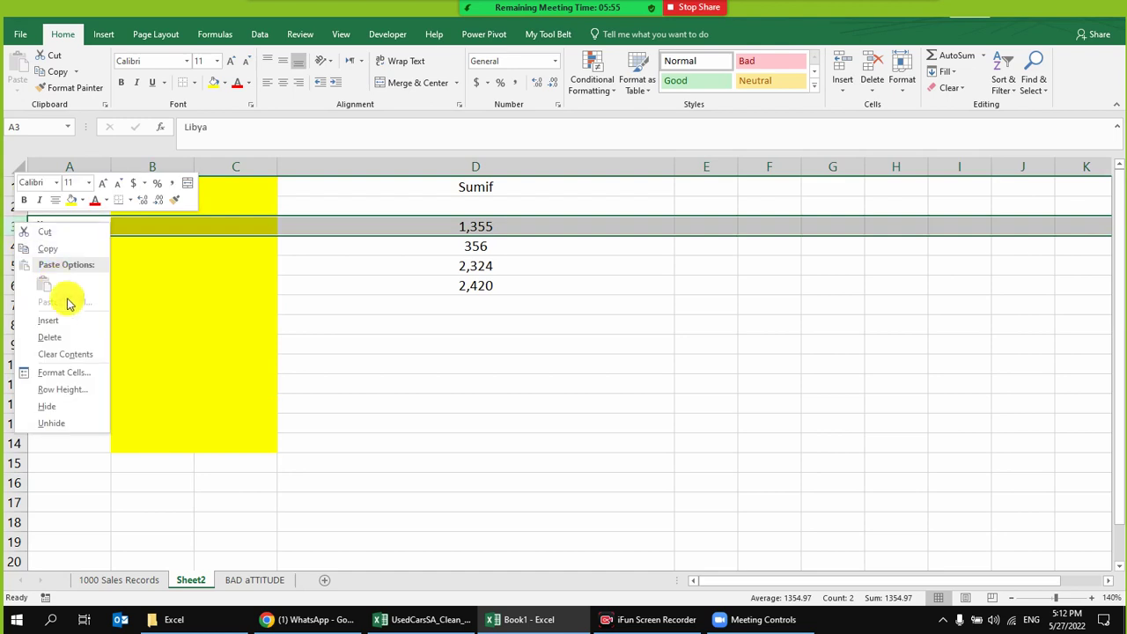
{"action": "left_click", "coordinate": [76, 320]}
{"action": "left_click", "coordinate": [207, 282]}
{"action": "left_click_drag", "start_coordinate": [68, 206], "coordinate": [476, 227]}
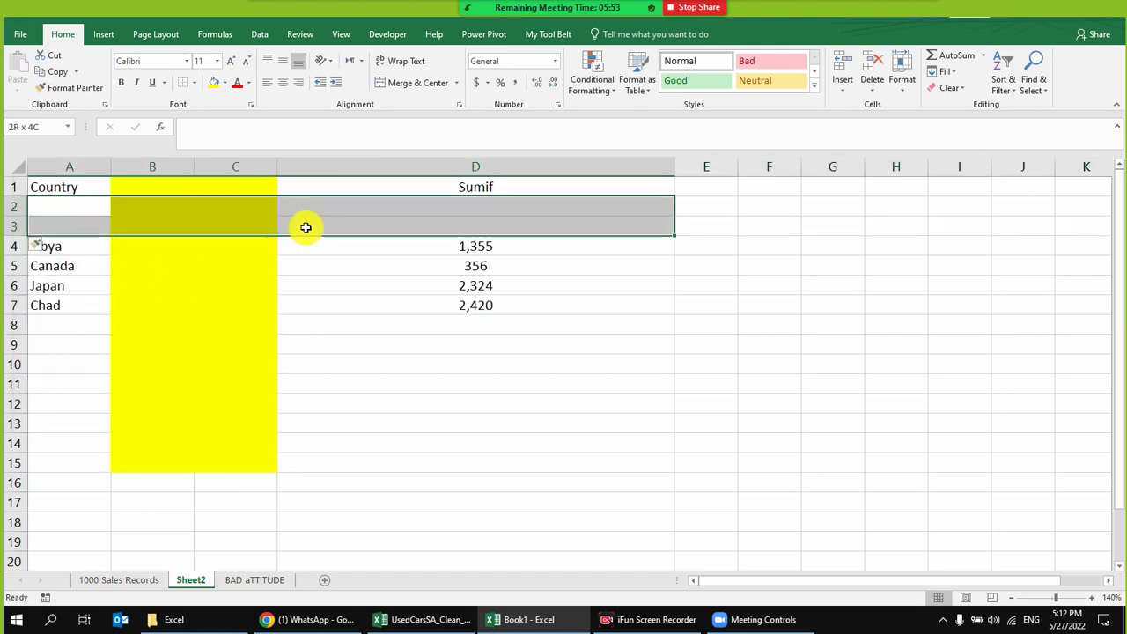
{"action": "left_click", "coordinate": [728, 261]}
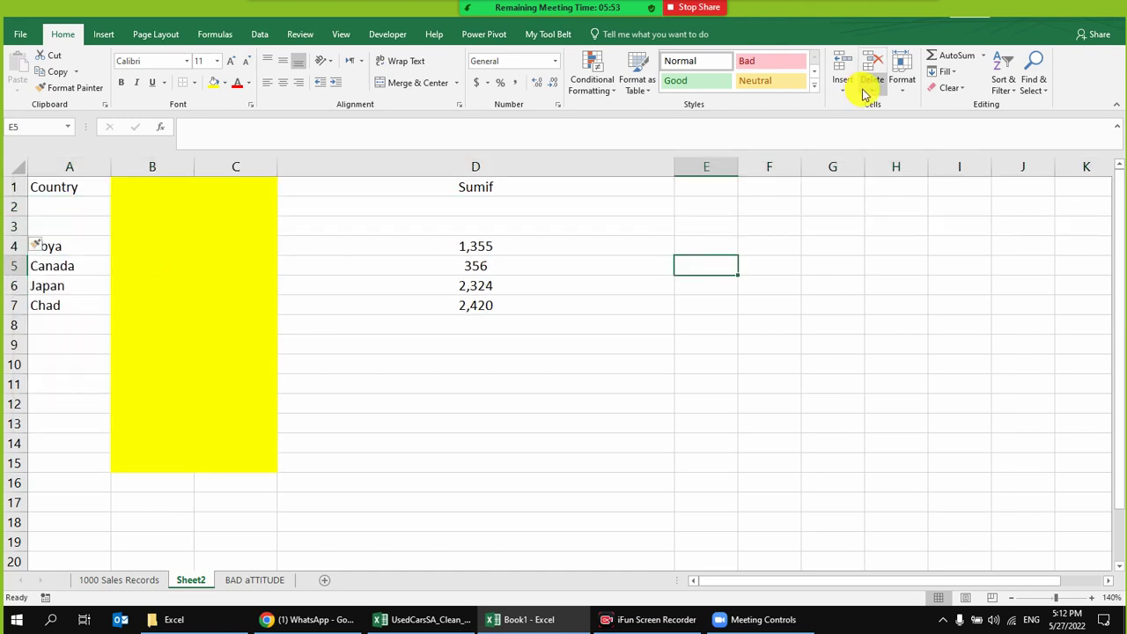
- Delete one of the blank rows above Libya
{"action": "left_click", "coordinate": [14, 207]}
{"action": "right_click", "coordinate": [14, 207]}
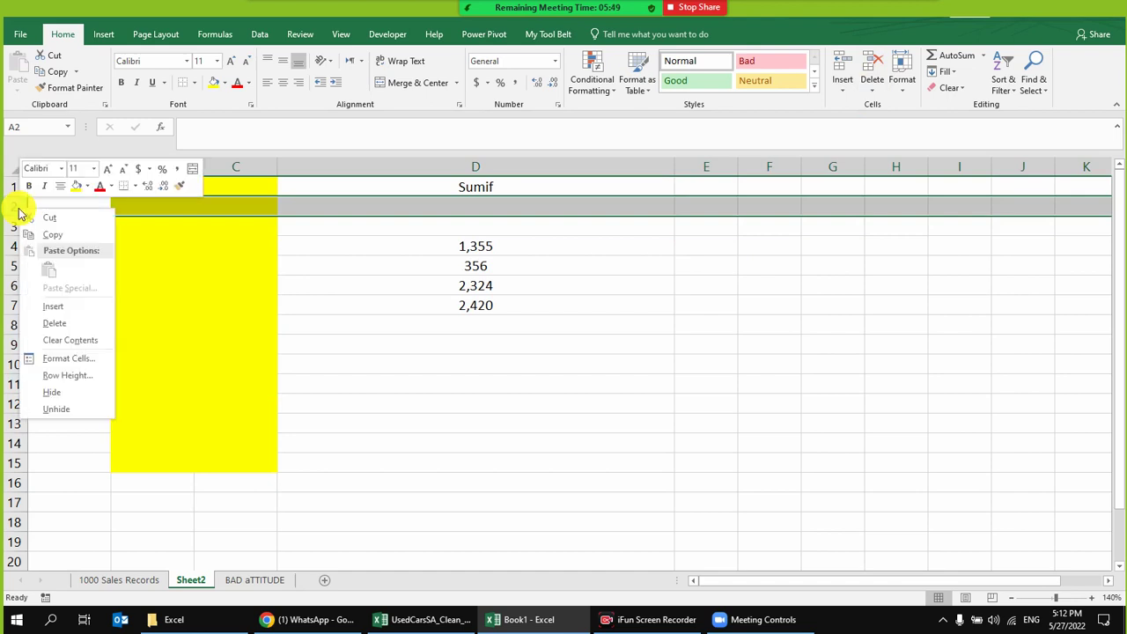
{"action": "left_click", "coordinate": [71, 322]}
{"action": "left_click", "coordinate": [467, 406]}
{"action": "left_click_drag", "start_coordinate": [14, 188], "coordinate": [12, 201]}
{"action": "right_click", "coordinate": [13, 210]}
{"action": "key", "text": "Escape"}
- Delete the remaining blank row 2 and the extra blank column C
{"action": "left_click", "coordinate": [14, 207]}
{"action": "right_click", "coordinate": [14, 207]}
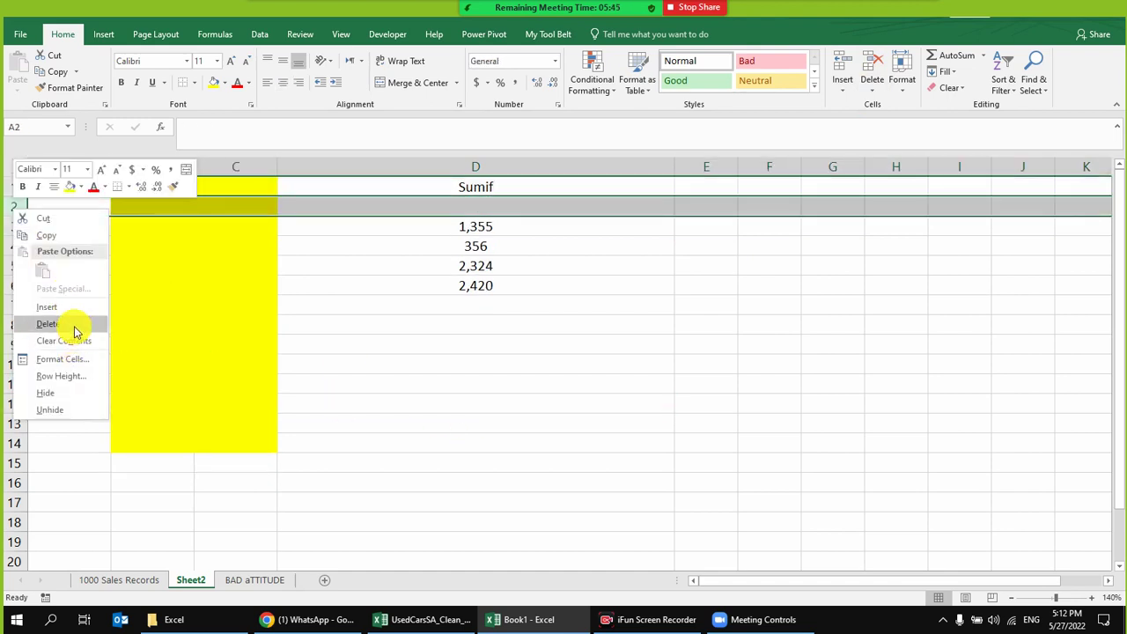
{"action": "left_click", "coordinate": [74, 326]}
{"action": "left_click", "coordinate": [208, 323]}
{"action": "right_click", "coordinate": [234, 168]}
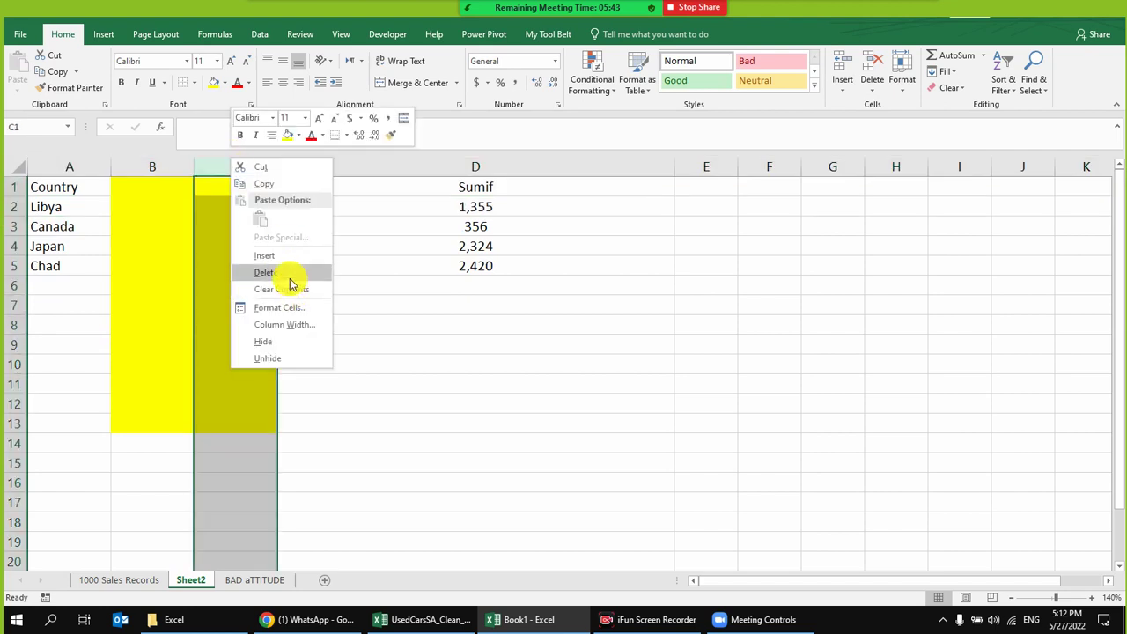
{"action": "left_click", "coordinate": [267, 274]}
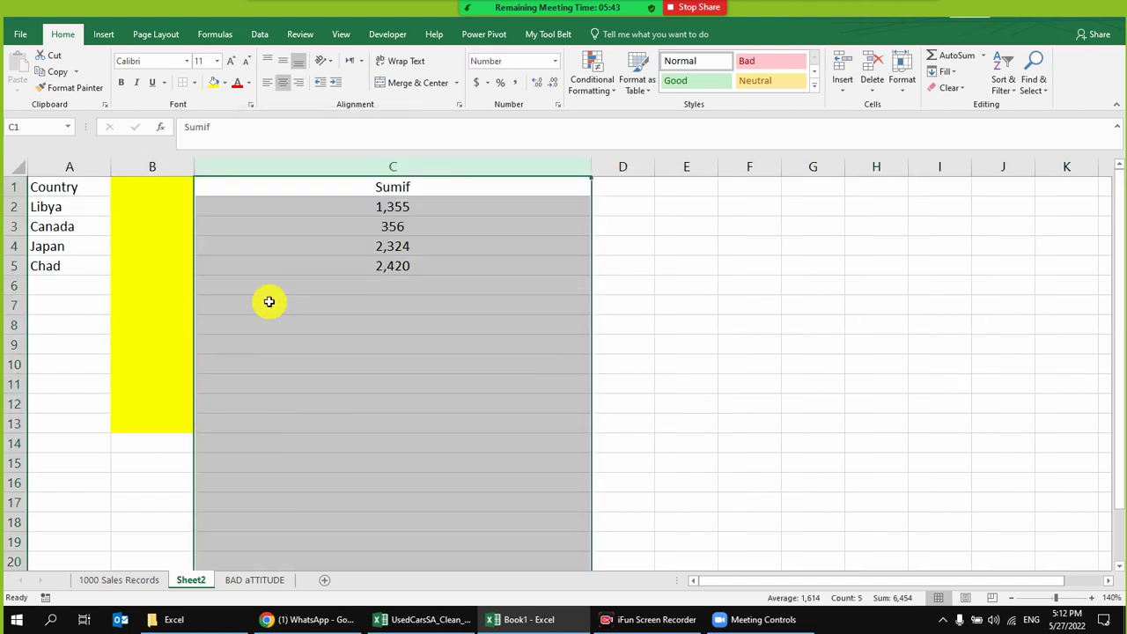
- Drag the Sumif column C's border to make it narrower
{"action": "left_click", "coordinate": [902, 83]}
{"action": "key", "text": "Escape"}
{"action": "left_click_drag", "start_coordinate": [592, 167], "coordinate": [456, 166]}
{"action": "left_click", "coordinate": [310, 246]}
- Check the Format cell-size options, select Libya's Sumif in C2, then return to 1000 Sales Records
{"action": "left_click", "coordinate": [901, 83]}
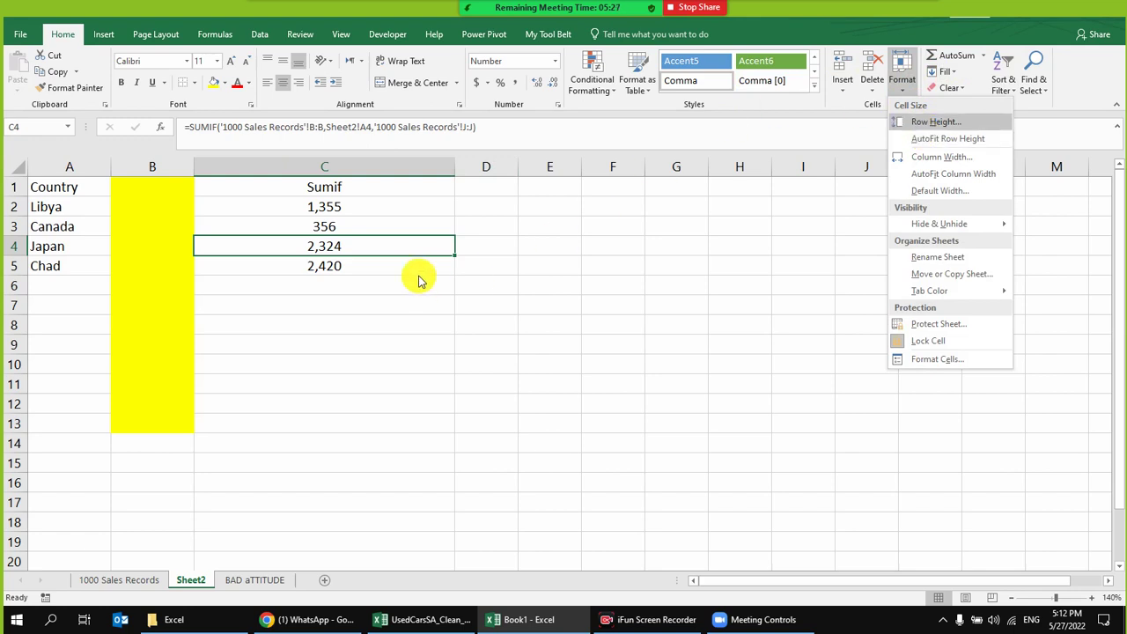
{"action": "left_click", "coordinate": [358, 213]}
{"action": "left_click", "coordinate": [354, 216]}
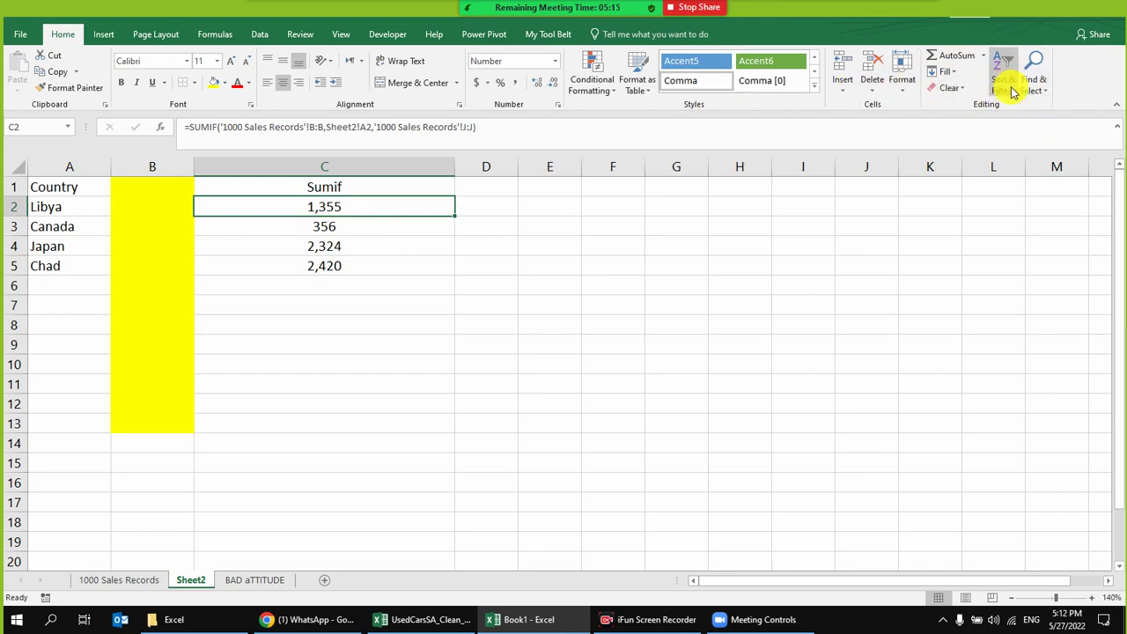
{"action": "left_click", "coordinate": [119, 581]}
- Turn the table's filters off and then back on
{"action": "left_click", "coordinate": [291, 236]}
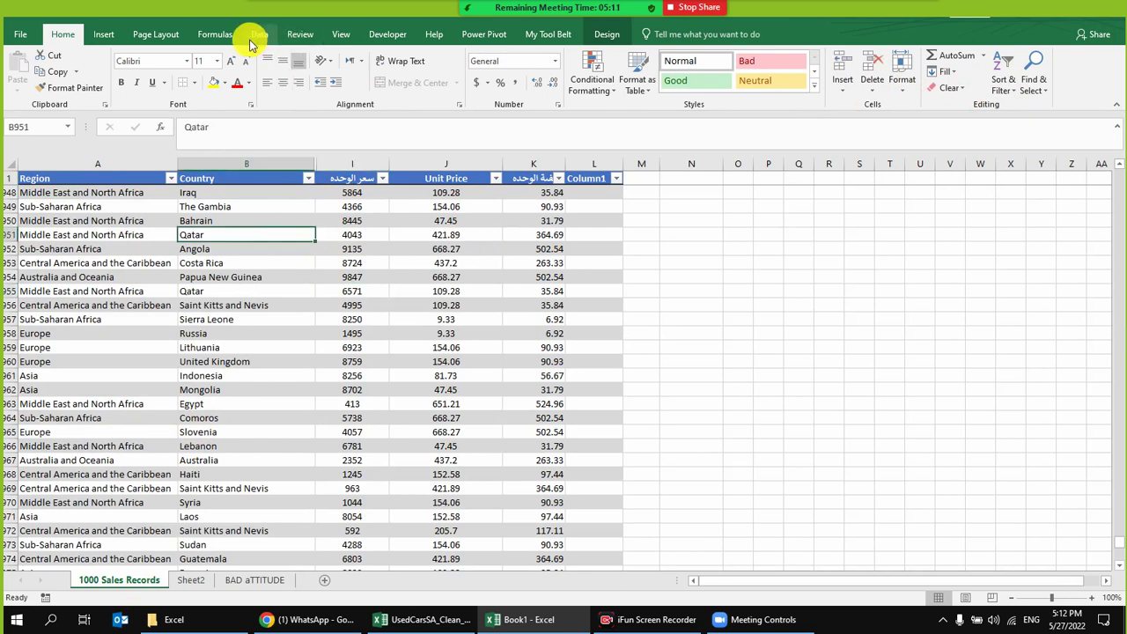
{"action": "left_click", "coordinate": [1011, 86]}
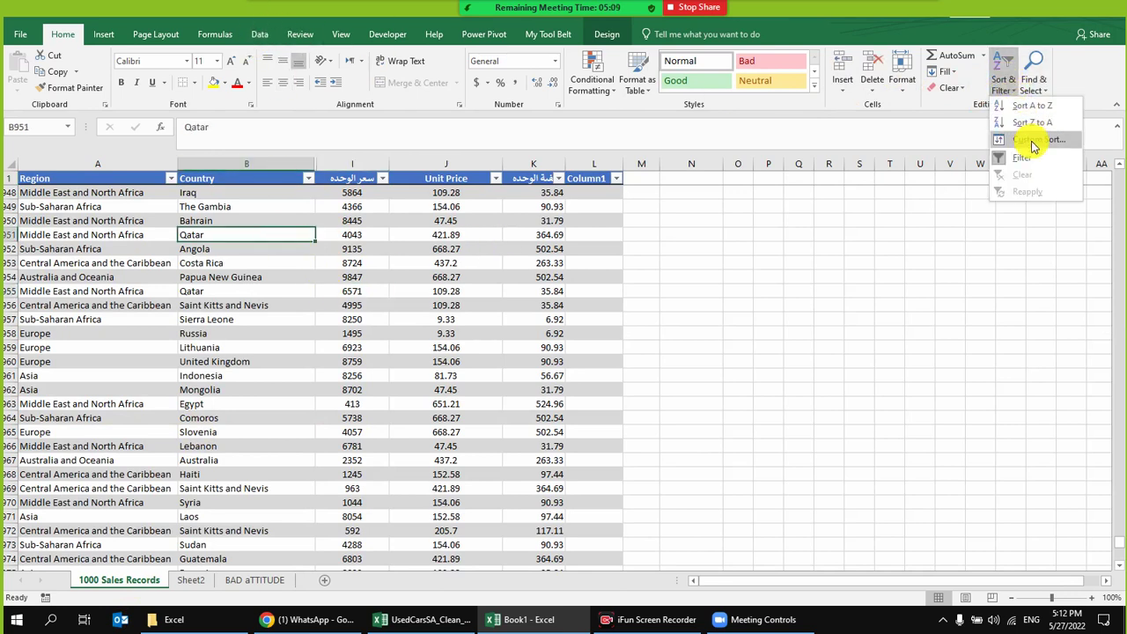
{"action": "left_click", "coordinate": [1036, 157]}
{"action": "left_click", "coordinate": [1007, 83]}
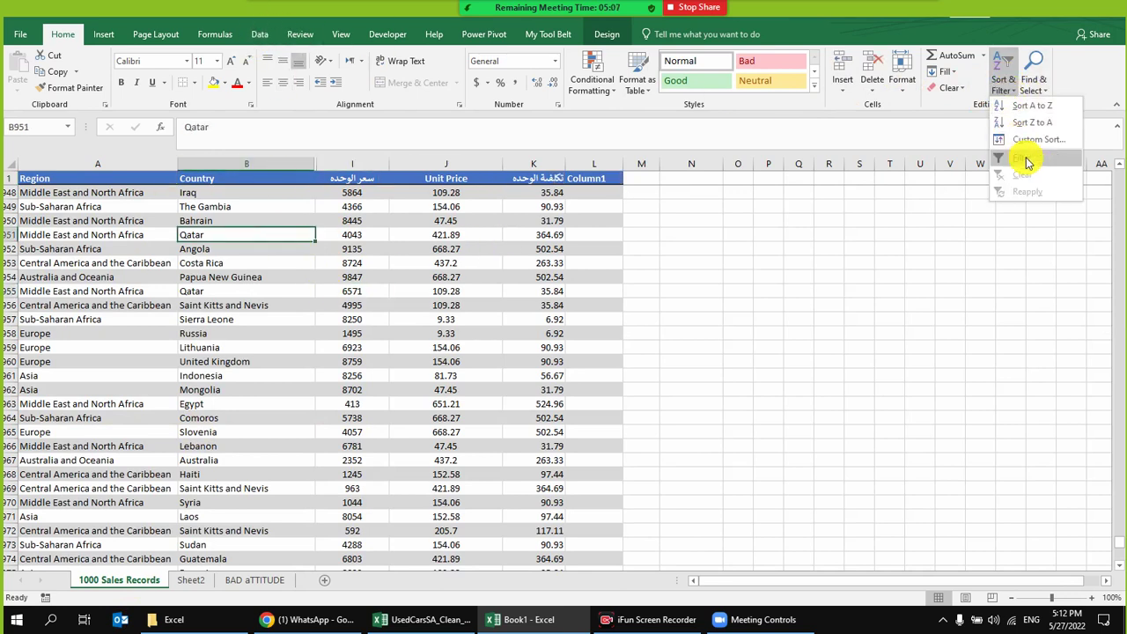
{"action": "left_click", "coordinate": [1032, 159]}
- Filter the Country column to show only Afghanistan
{"action": "left_click", "coordinate": [307, 178]}
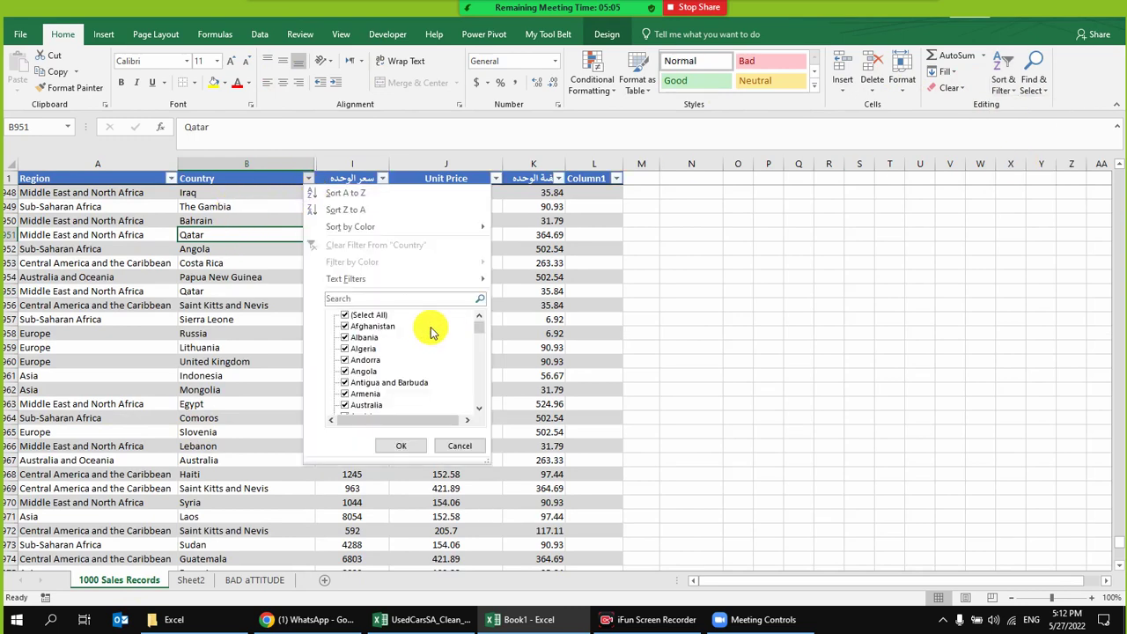
{"action": "left_click", "coordinate": [361, 316]}
{"action": "left_click", "coordinate": [364, 327]}
{"action": "left_click", "coordinate": [398, 446]}
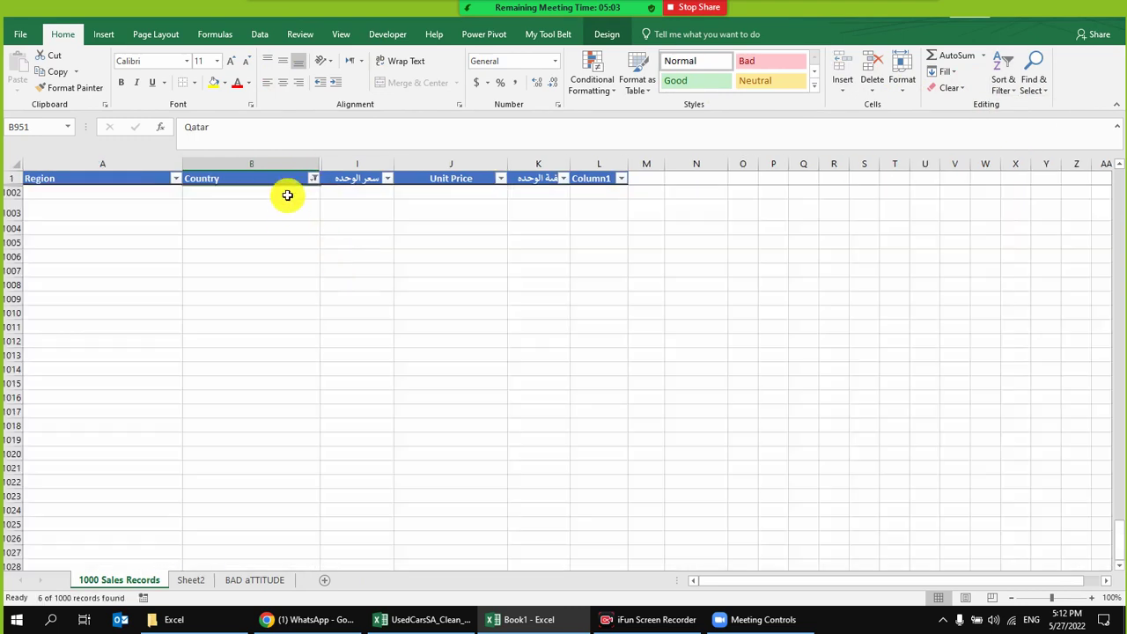
- Clear cell B912, undo it, and remove the Afghanistan filter
{"action": "left_click", "coordinate": [256, 249]}
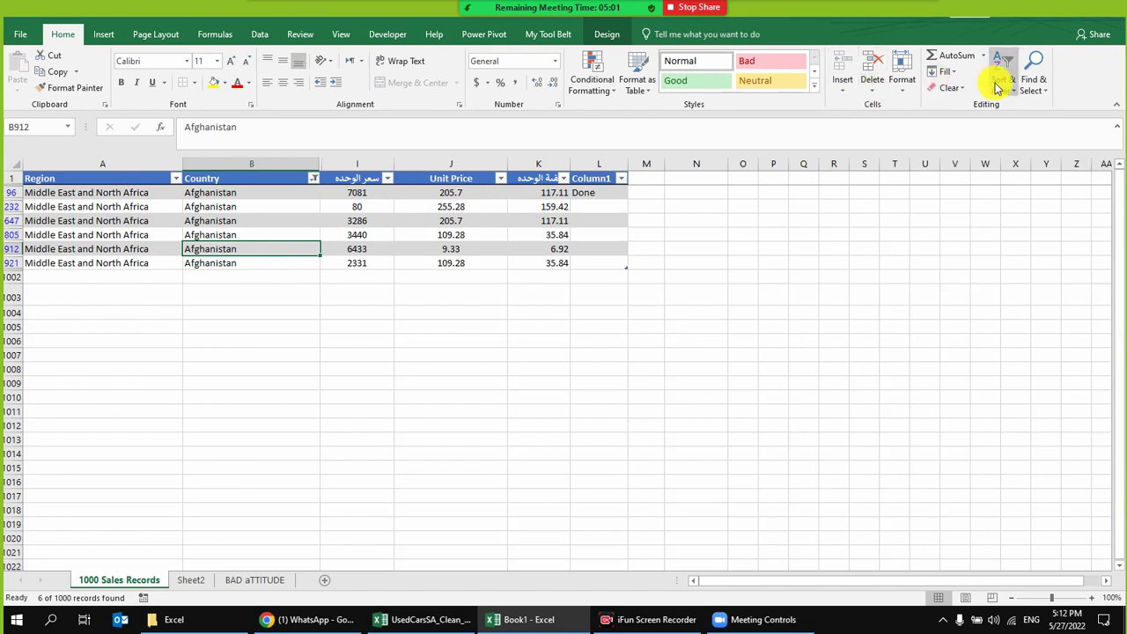
{"action": "left_click", "coordinate": [948, 89]}
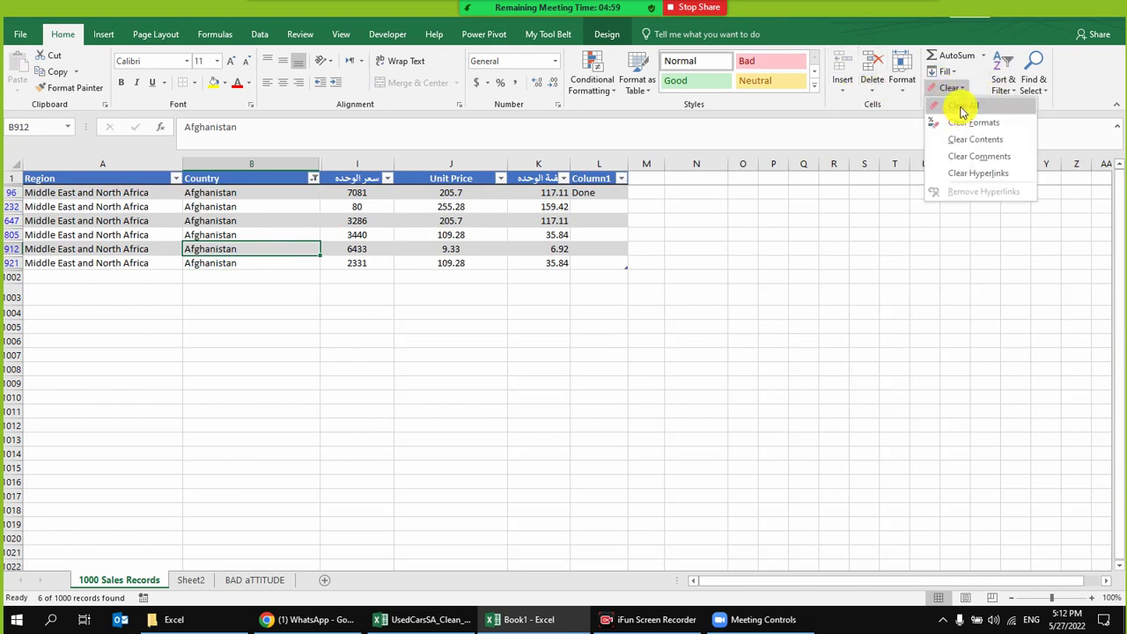
{"action": "left_click", "coordinate": [963, 107]}
{"action": "key", "text": "ctrl+z"}
{"action": "left_click", "coordinate": [1003, 75]}
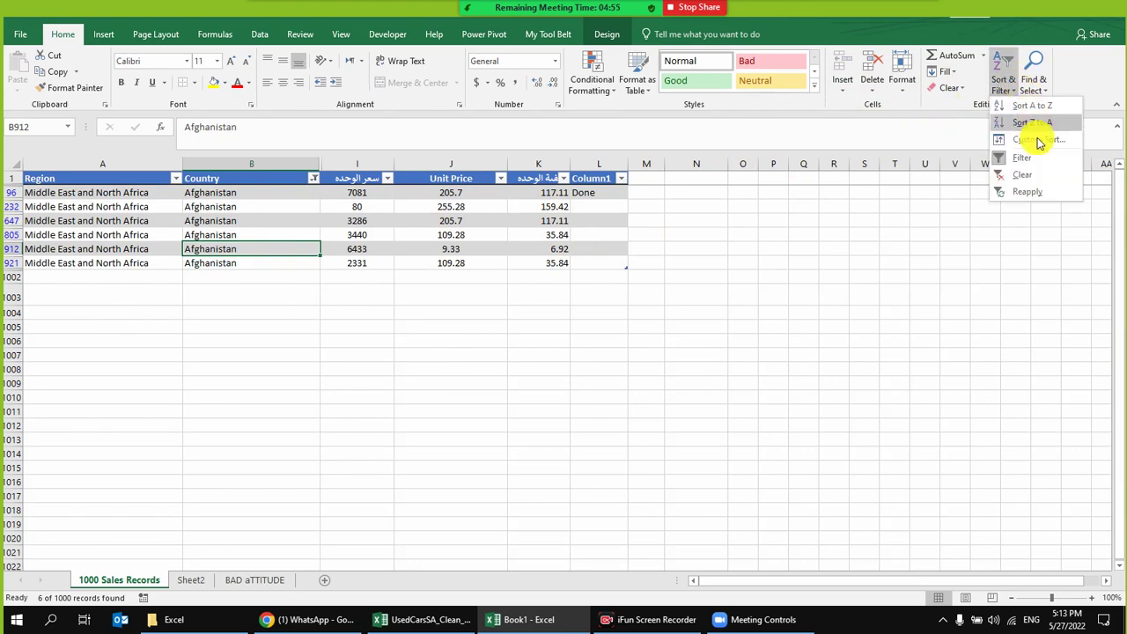
{"action": "left_click", "coordinate": [1024, 174]}
- Filter Country to Algeria only, then clear the filter so all rows show
{"action": "left_click", "coordinate": [247, 263]}
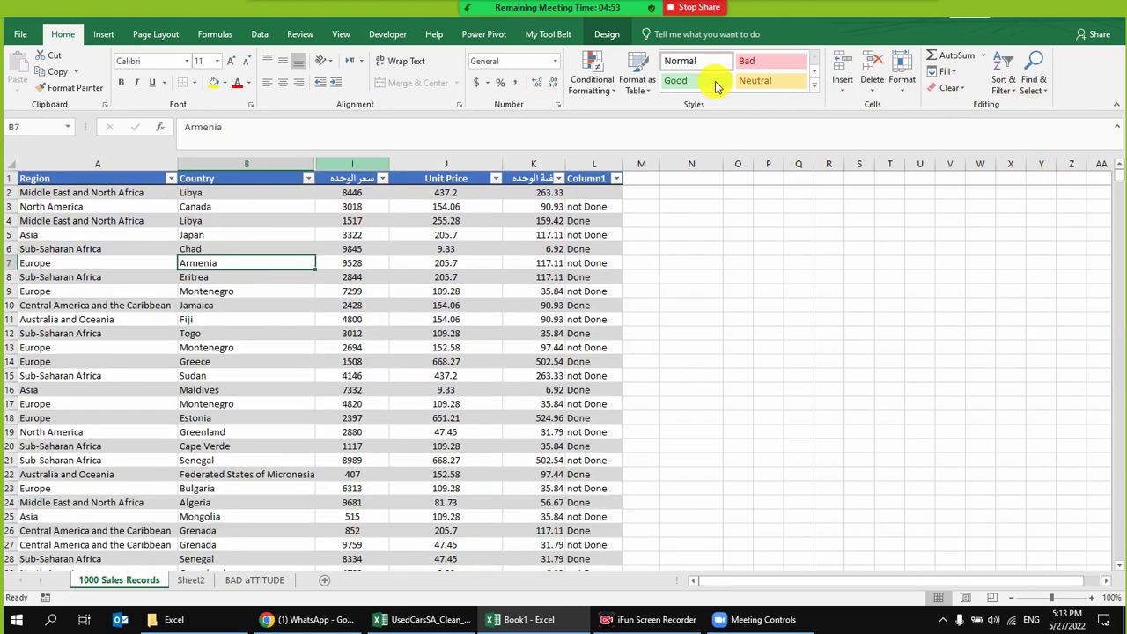
{"action": "left_click", "coordinate": [308, 178]}
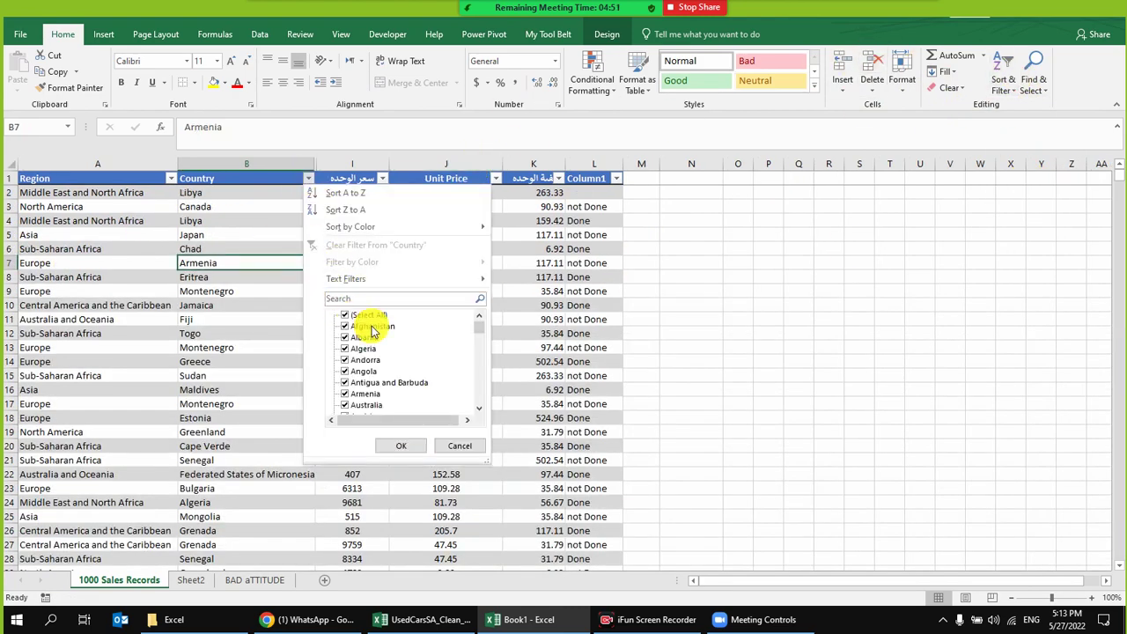
{"action": "left_click", "coordinate": [368, 314]}
{"action": "left_click", "coordinate": [363, 348]}
{"action": "left_click", "coordinate": [404, 447]}
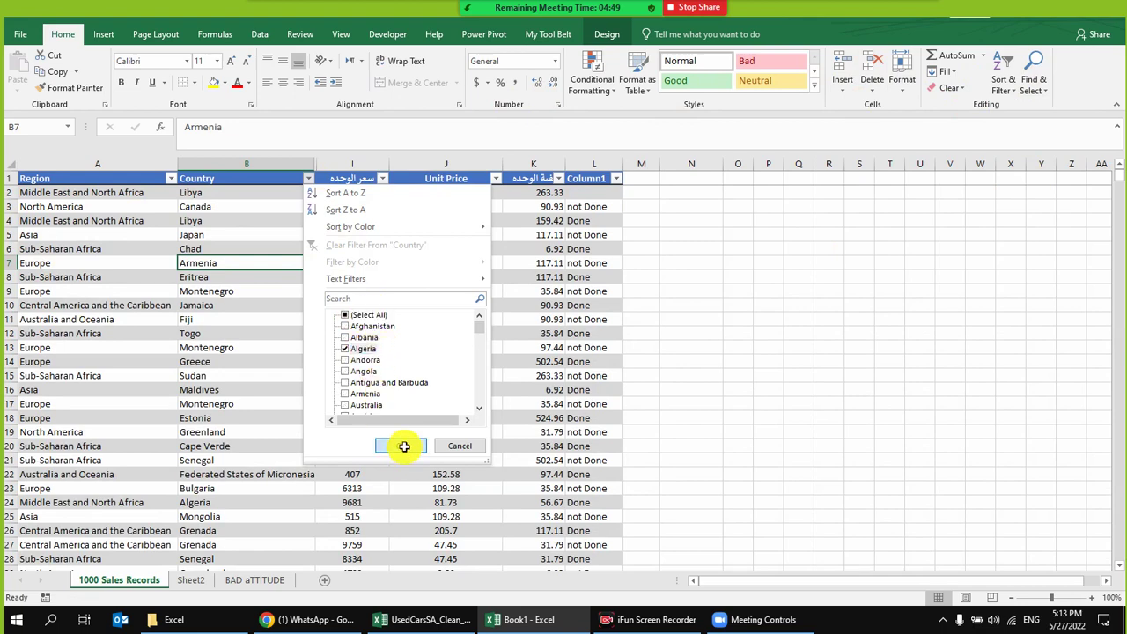
{"action": "left_click", "coordinate": [1004, 77]}
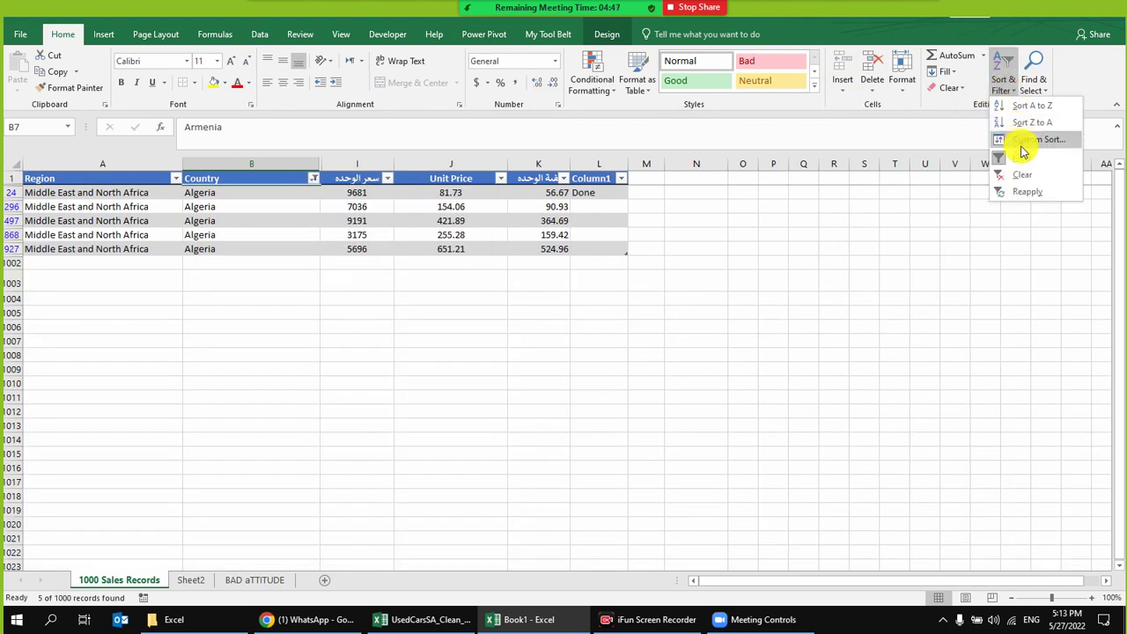
{"action": "left_click", "coordinate": [1033, 178]}
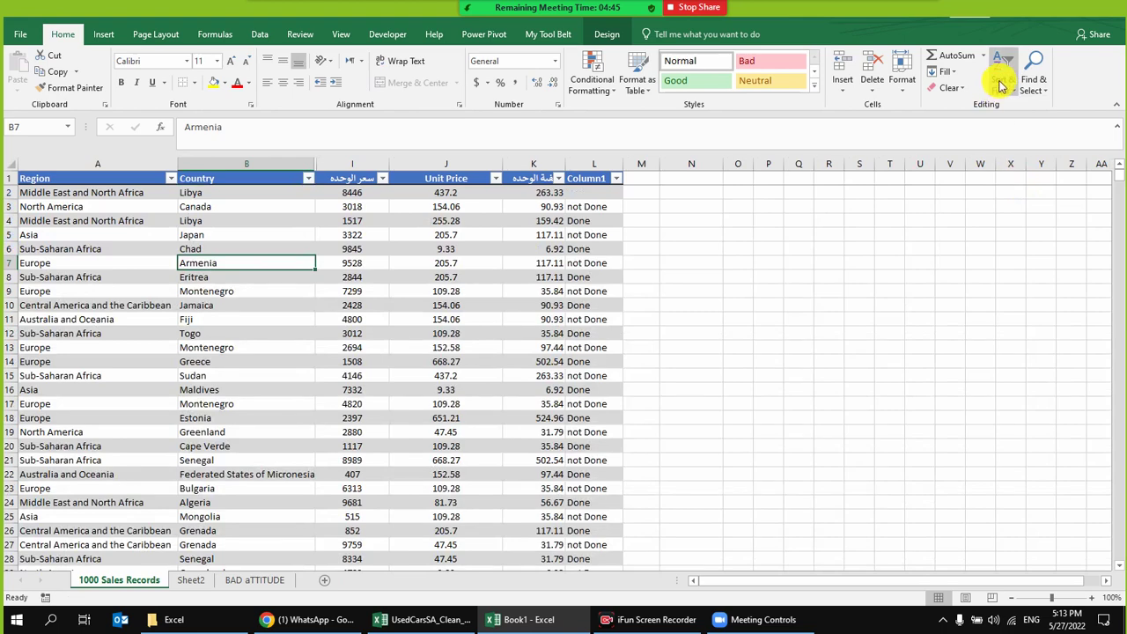
{"action": "left_click", "coordinate": [264, 34]}
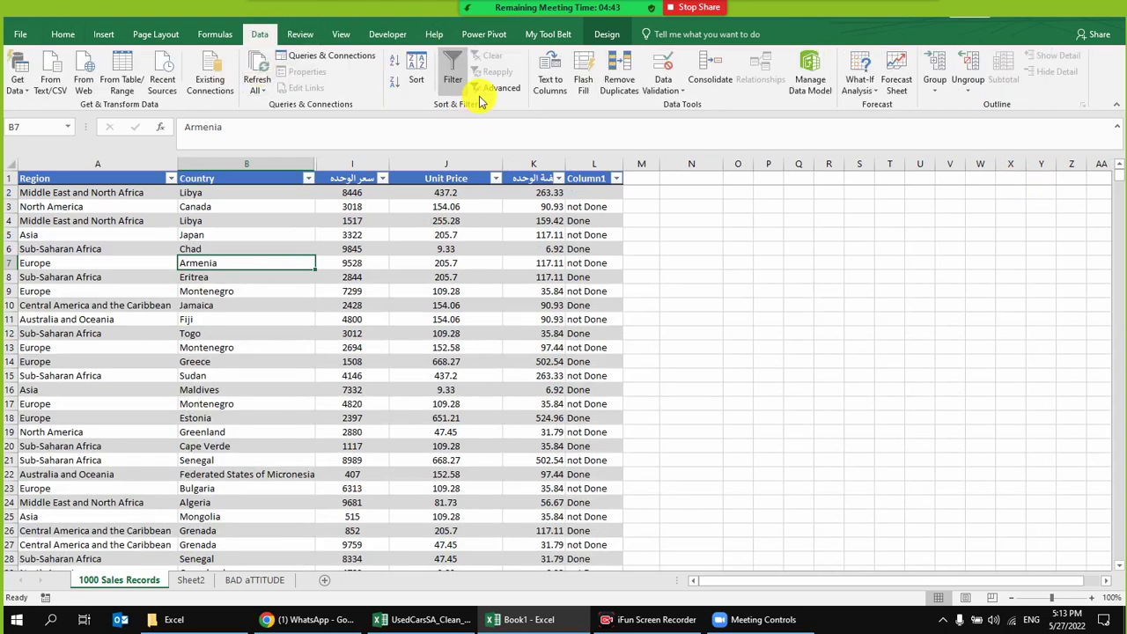
- Return to the Home tab and select cell J8 in the sales table
{"action": "left_click", "coordinate": [60, 32]}
{"action": "left_click", "coordinate": [411, 278]}
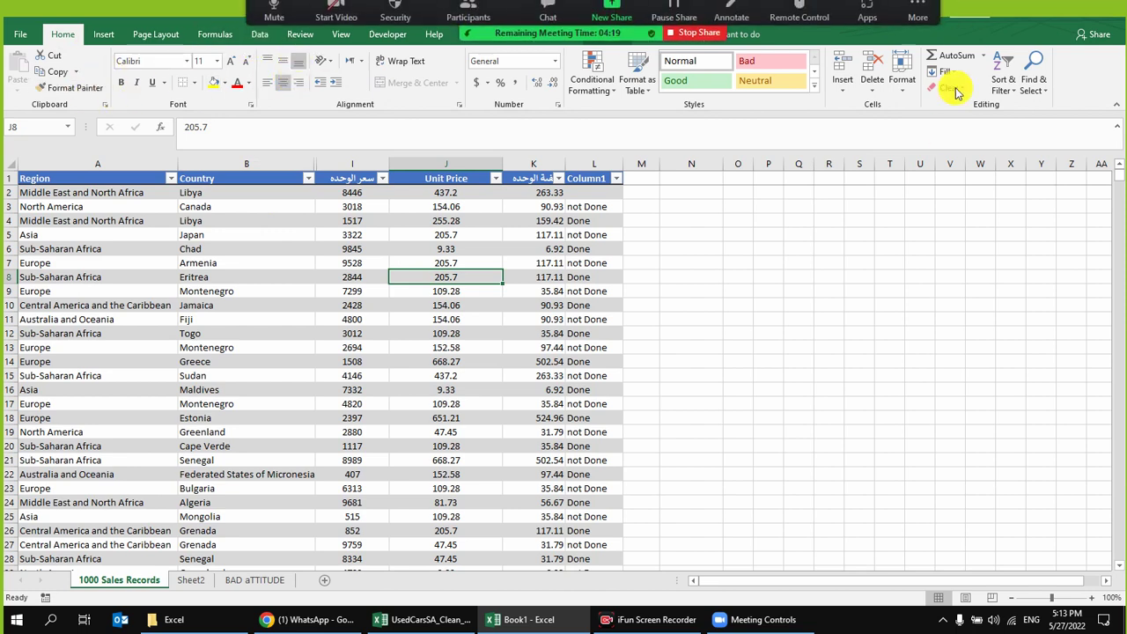
- Use Find and Replace to change all 8 'japan' entries to 'china'
{"action": "left_click", "coordinate": [1036, 78]}
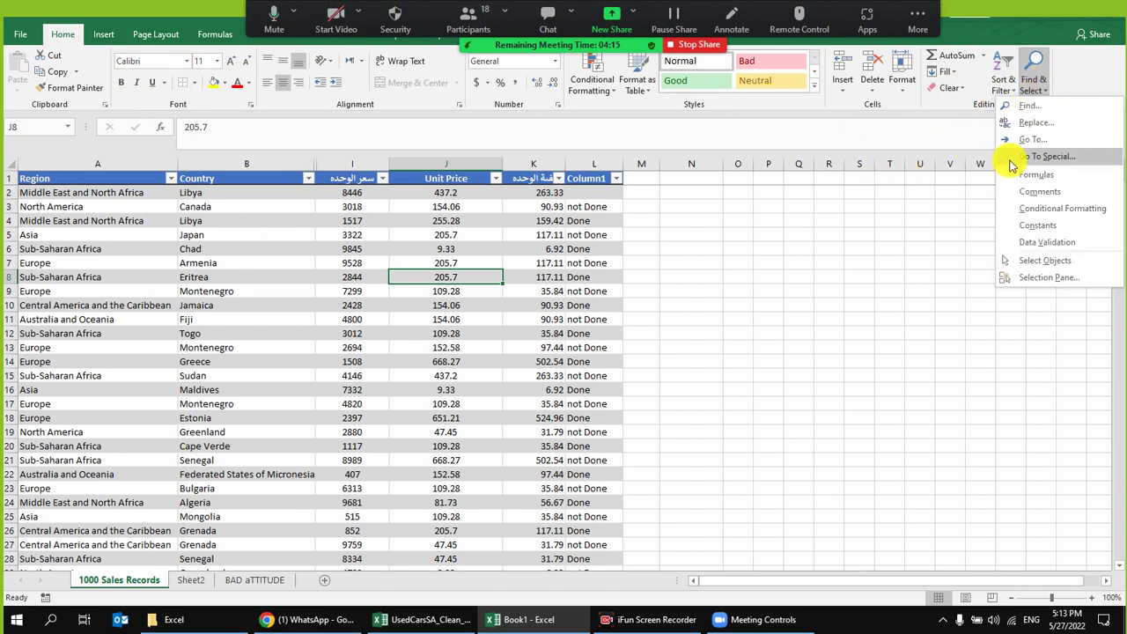
{"action": "left_click", "coordinate": [1038, 107]}
{"action": "left_click_drag", "start_coordinate": [187, 269], "coordinate": [935, 227]}
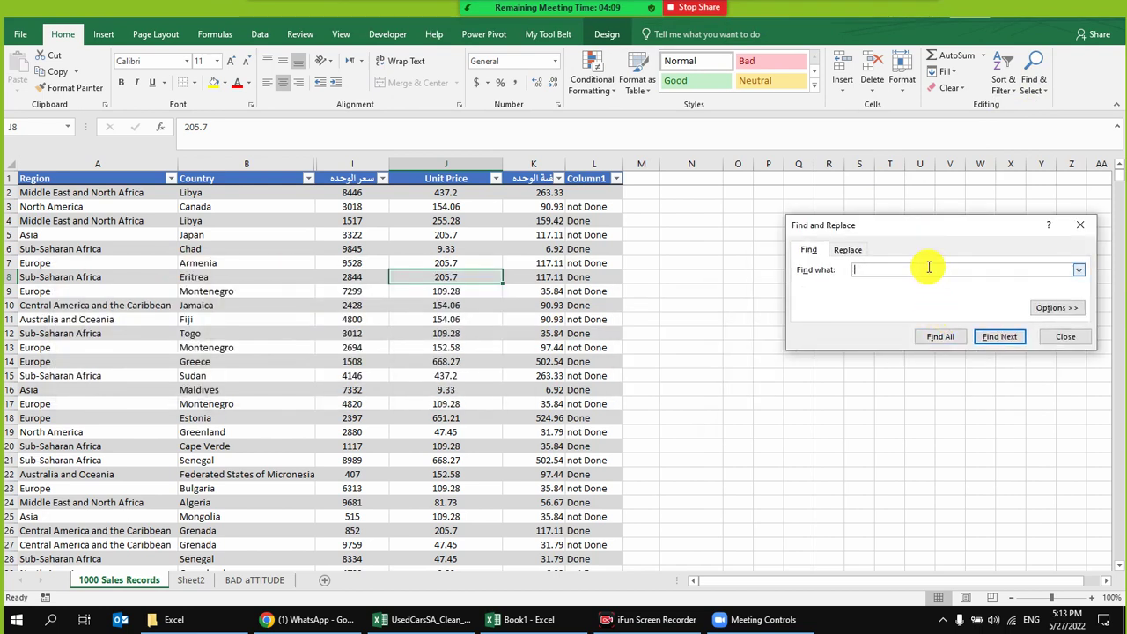
{"action": "type", "text": "japan"}
{"action": "key", "text": "Return"}
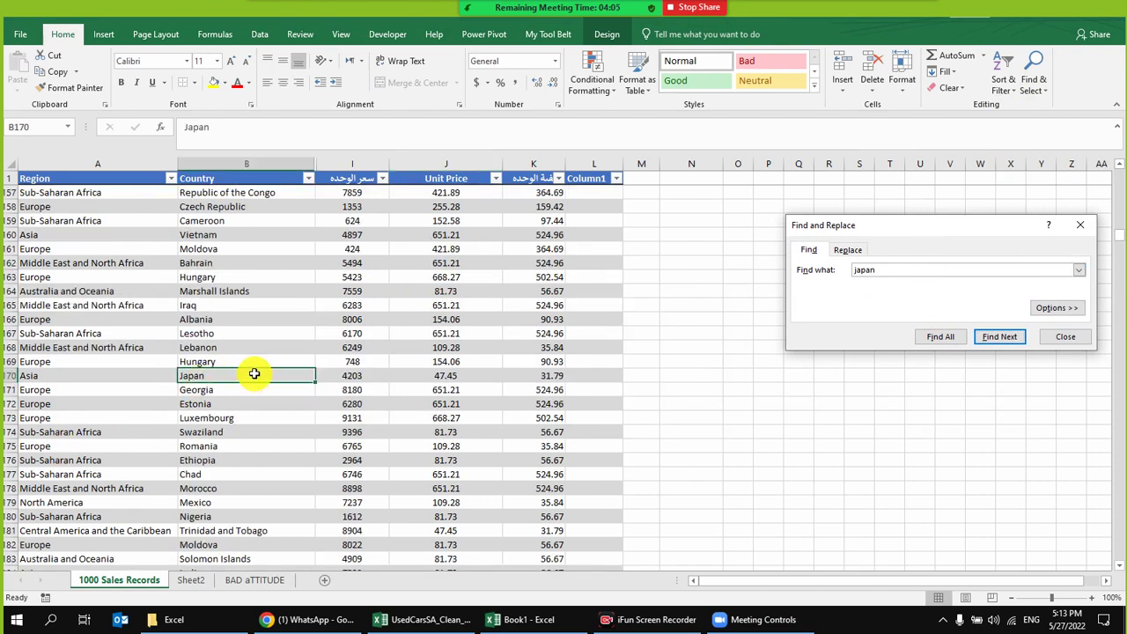
{"action": "left_click", "coordinate": [848, 250]}
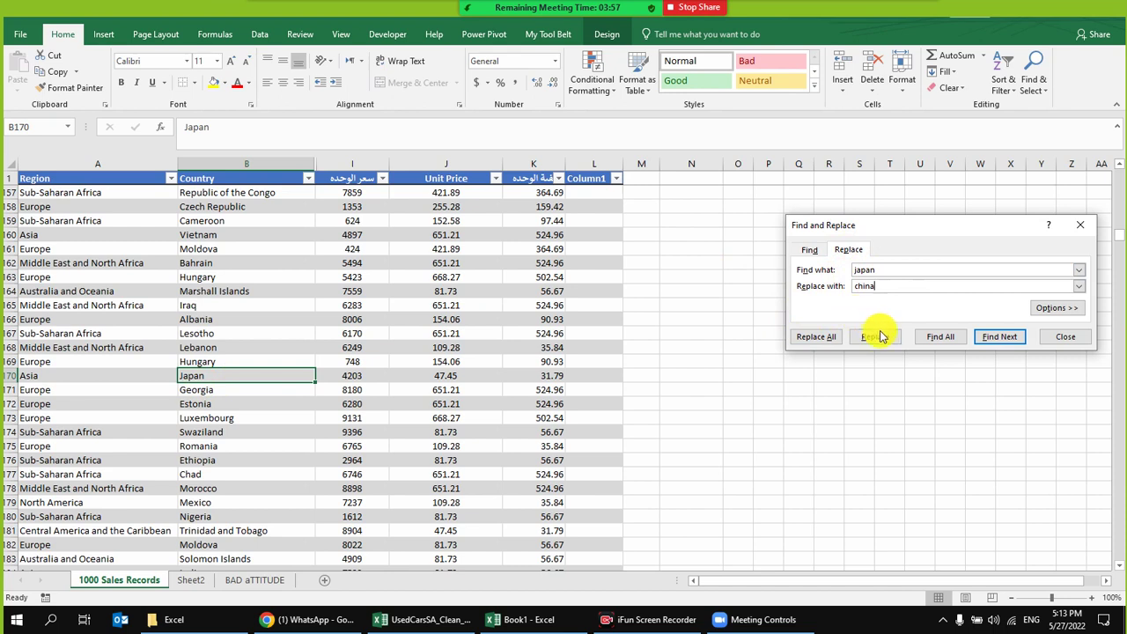
{"action": "left_click", "coordinate": [834, 339]}
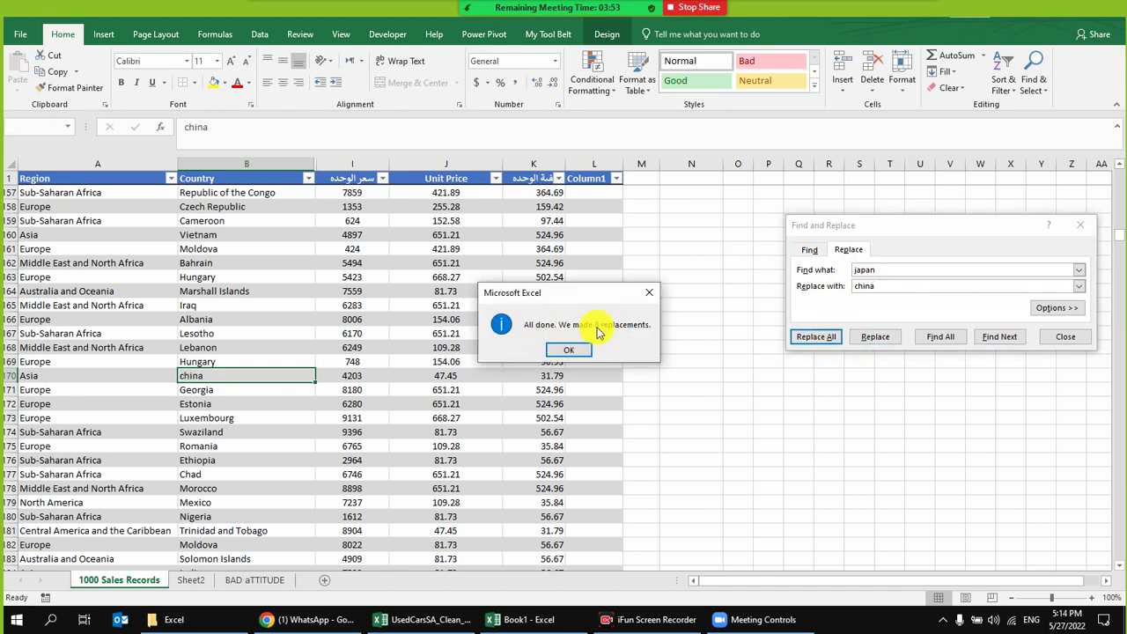
{"action": "left_click", "coordinate": [577, 348]}
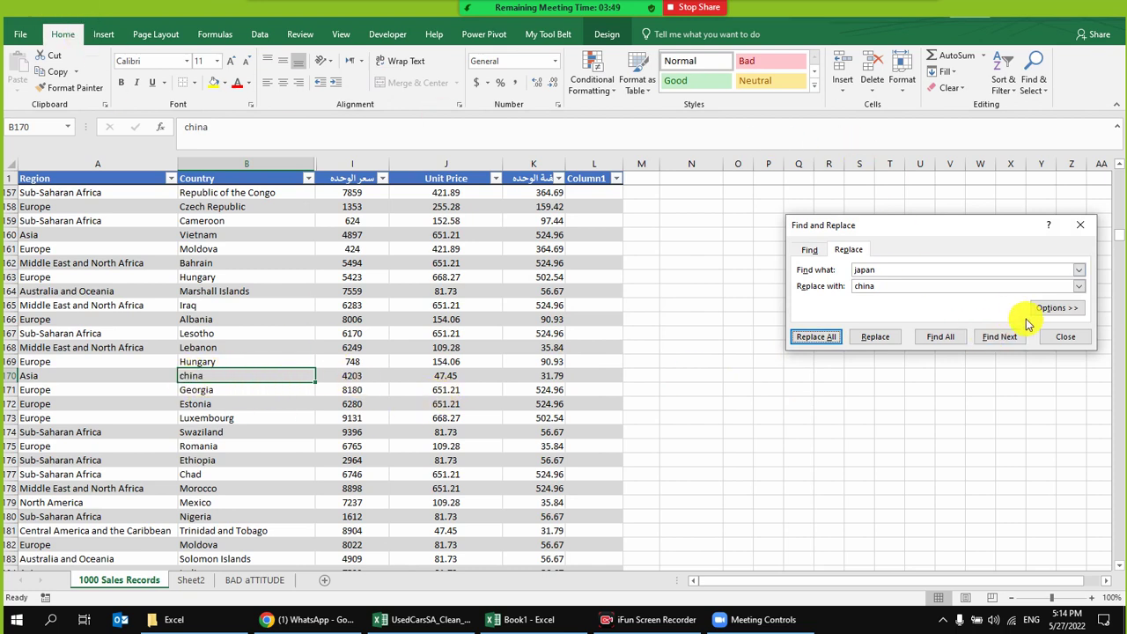
{"action": "left_click", "coordinate": [1057, 338]}
{"action": "left_click", "coordinate": [641, 262]}
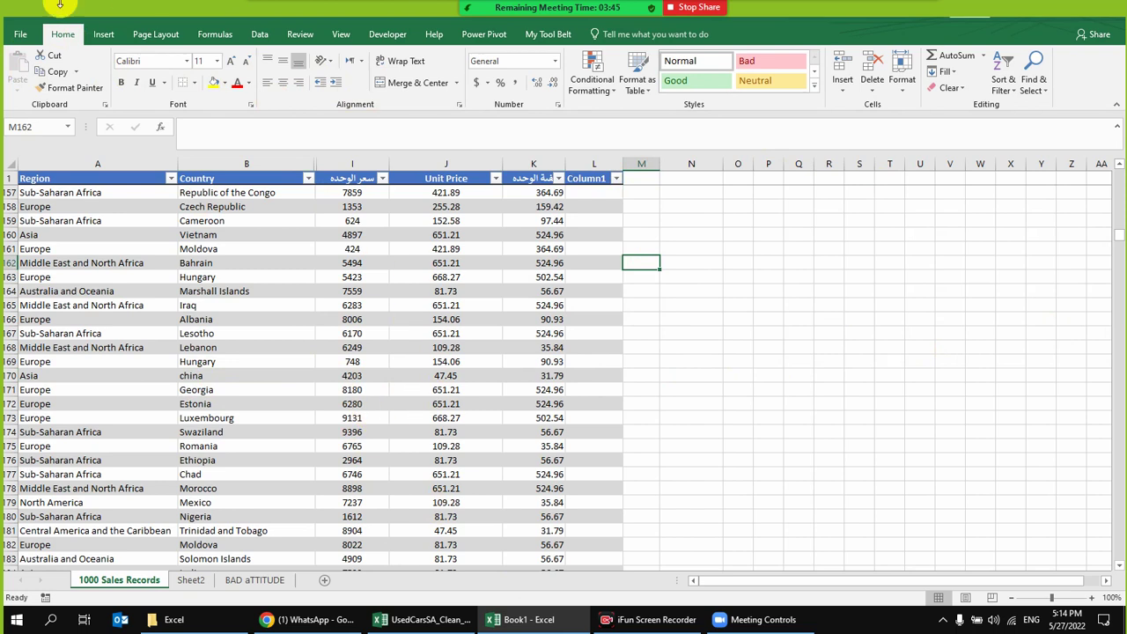
{"action": "mouse_move", "coordinate": [377, 10]}
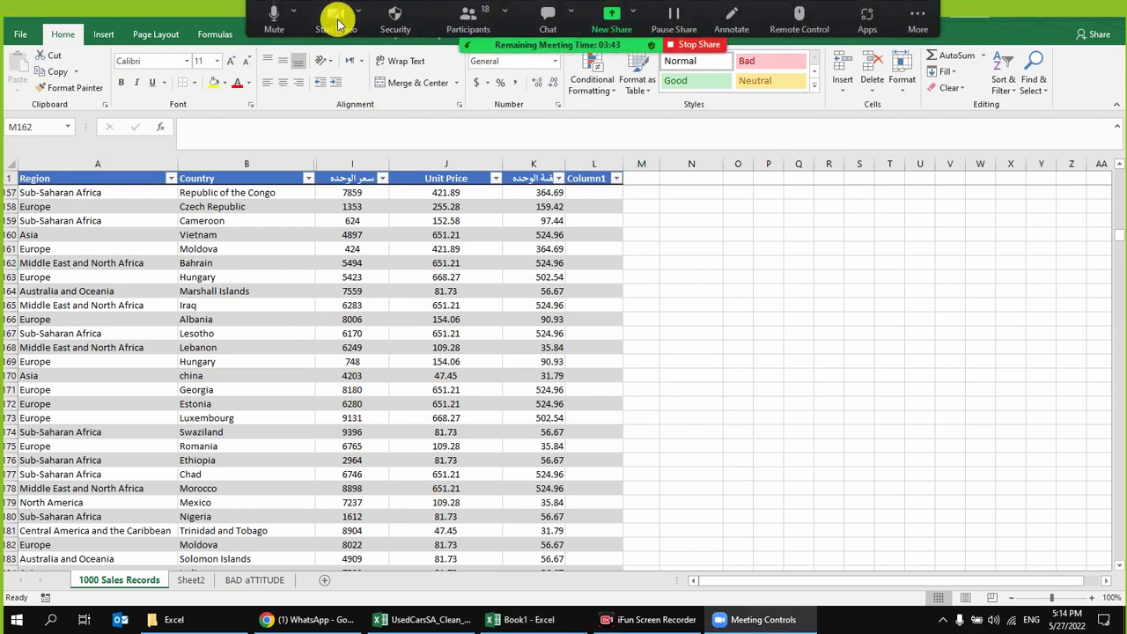
{"action": "left_click", "coordinate": [335, 18]}
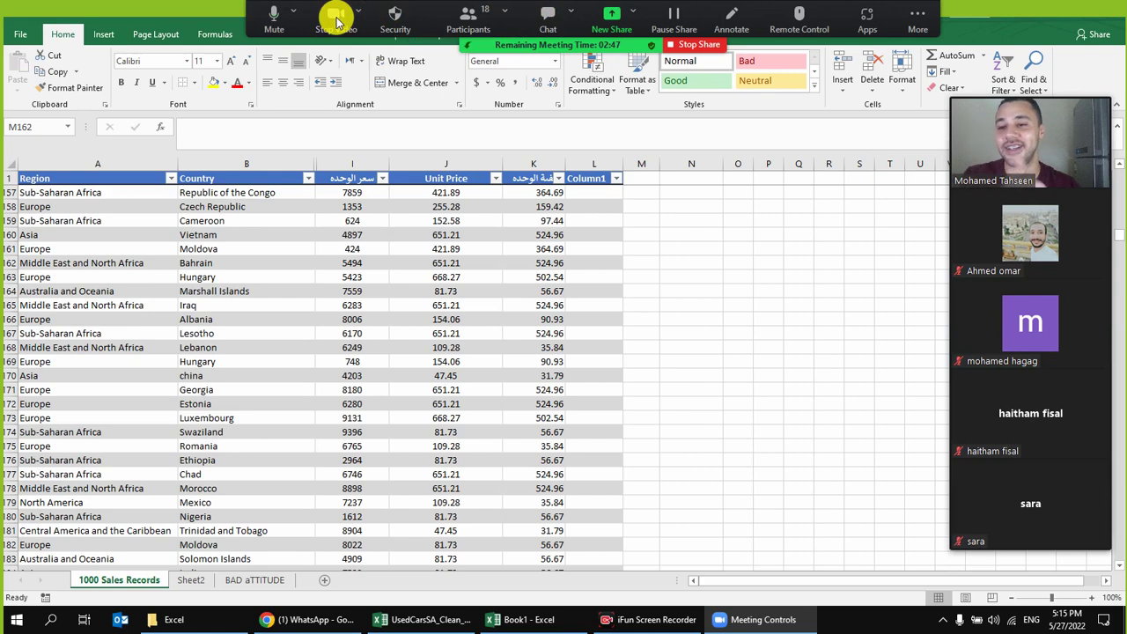
{"action": "left_click", "coordinate": [335, 18]}
{"action": "left_click", "coordinate": [571, 308]}
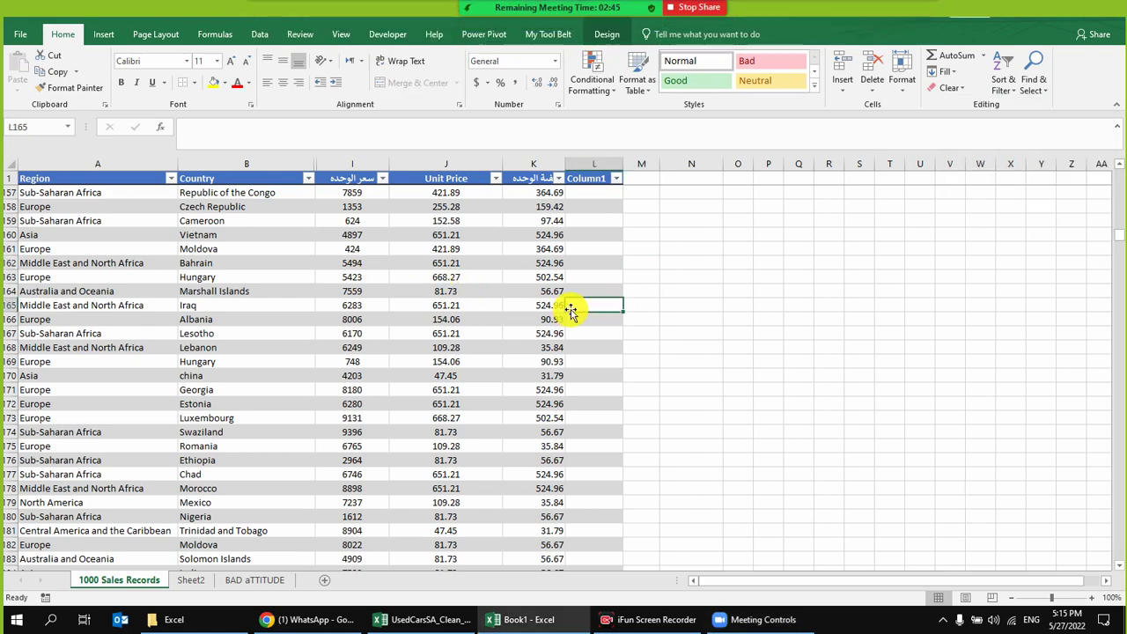
- On Sheet2, delete the empty yellow column B and widen the Sumif column
{"action": "scroll", "coordinate": [564, 310], "scroll_direction": "up", "scroll_amount": 6}
{"action": "left_click", "coordinate": [191, 579]}
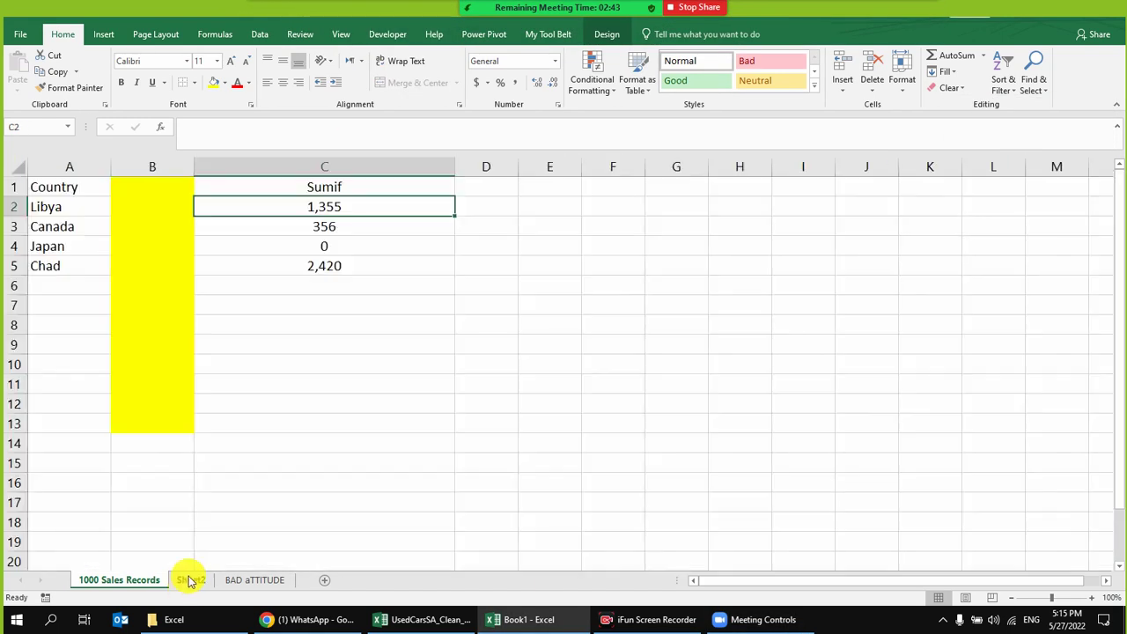
{"action": "right_click", "coordinate": [169, 167]}
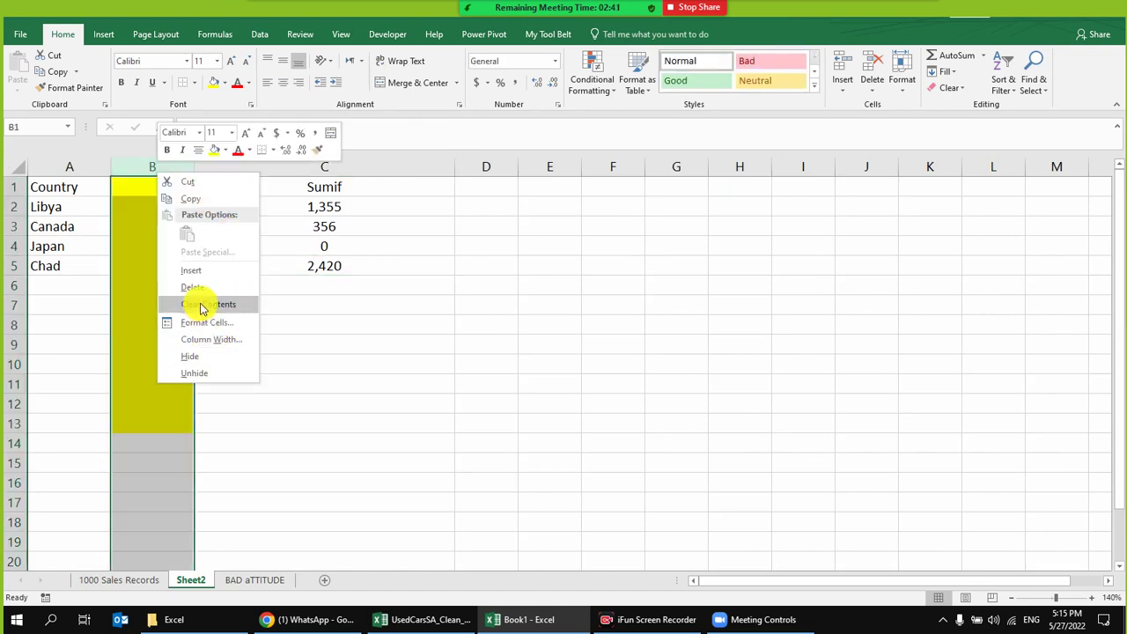
{"action": "left_click", "coordinate": [201, 286]}
{"action": "double_click", "coordinate": [372, 167]}
{"action": "left_click", "coordinate": [196, 339]}
{"action": "left_click_drag", "start_coordinate": [153, 166], "coordinate": [217, 166]}
{"action": "left_click", "coordinate": [270, 252]}
- Add a 'Countif' header in C1 and start a COUNTIF formula below it
{"action": "left_click", "coordinate": [249, 187]}
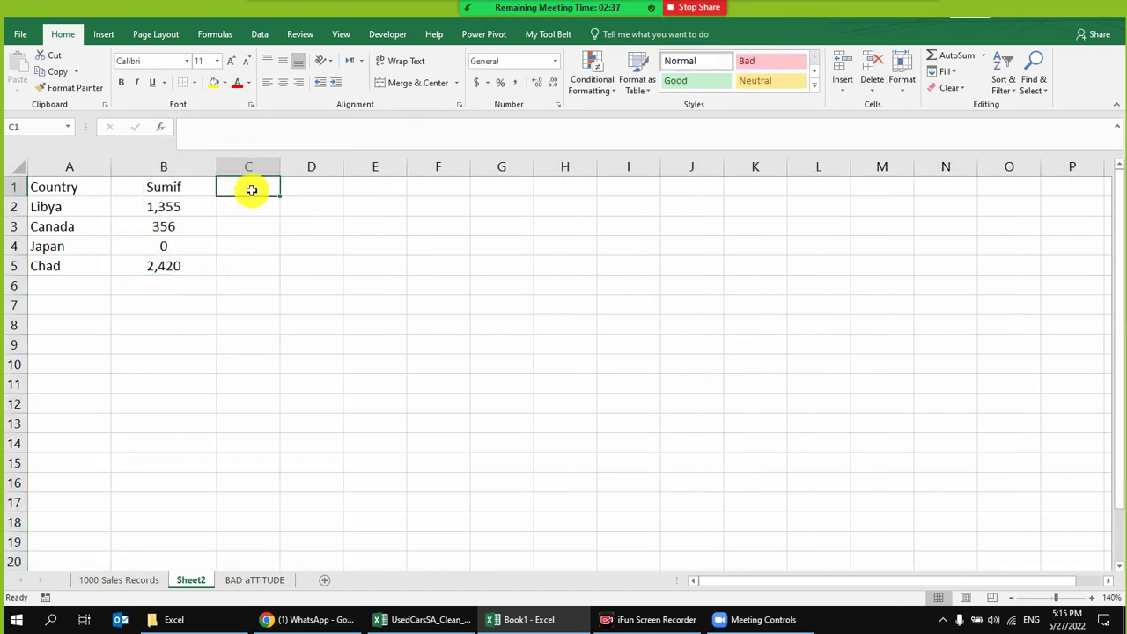
{"action": "type", "text": "Cou"}
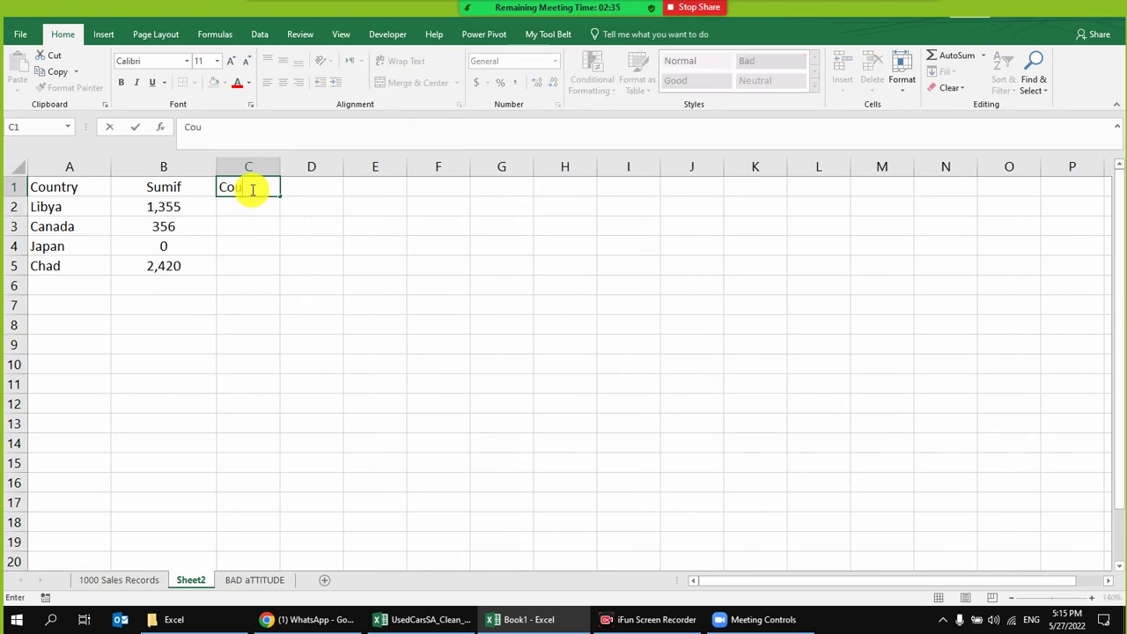
{"action": "type", "text": "ntif"}
{"action": "key", "text": "Return"}
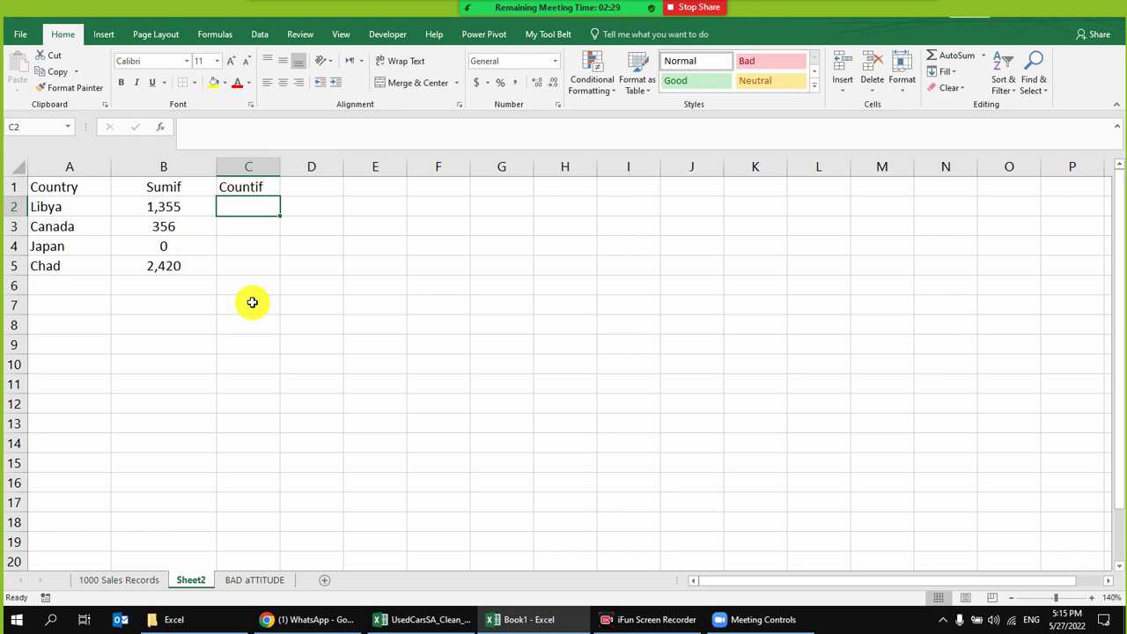
{"action": "type", "text": "=coun"}
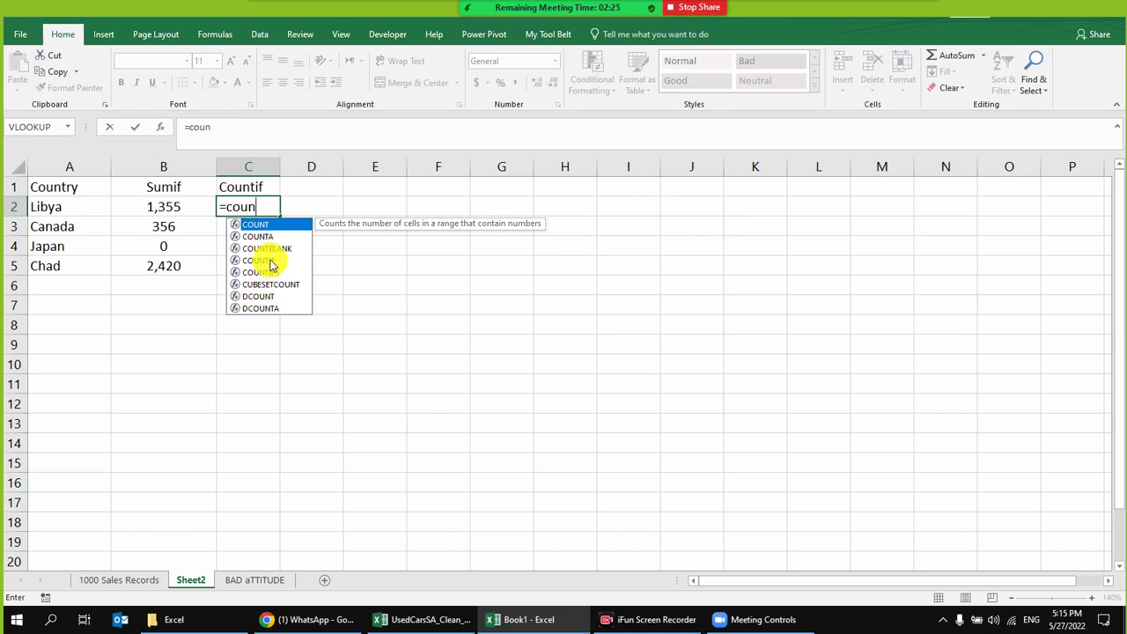
{"action": "left_click", "coordinate": [270, 260]}
{"action": "double_click", "coordinate": [270, 261]}
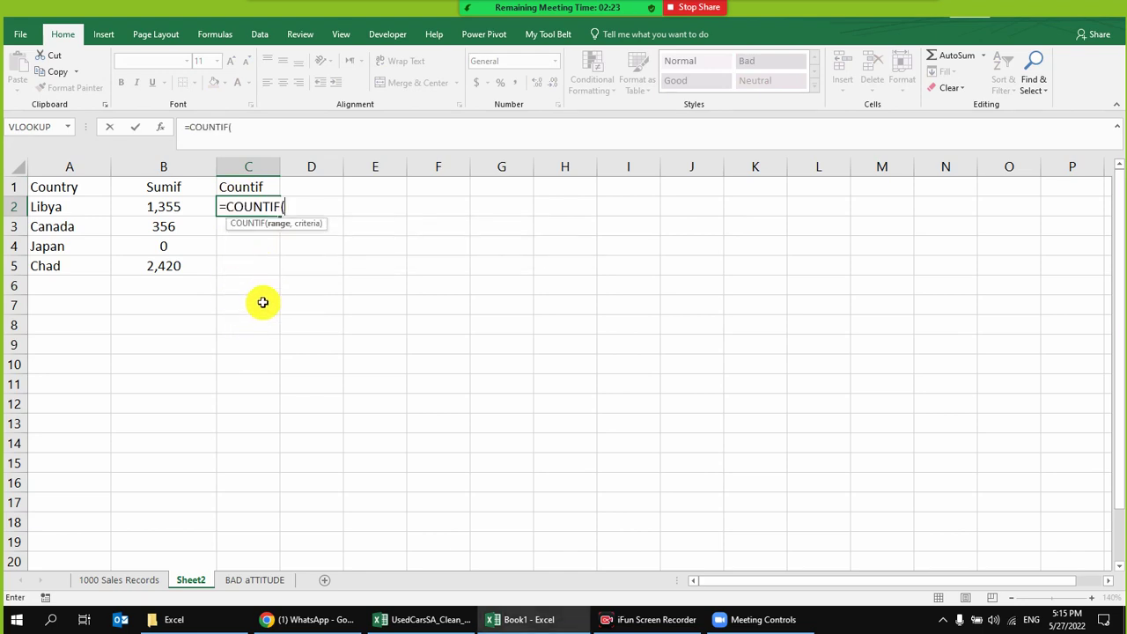
- Complete =COUNTIF('1000 Sales Records'!B:B,Sheet2!A2) in C2 and fill it down to C5
{"action": "left_click", "coordinate": [157, 581]}
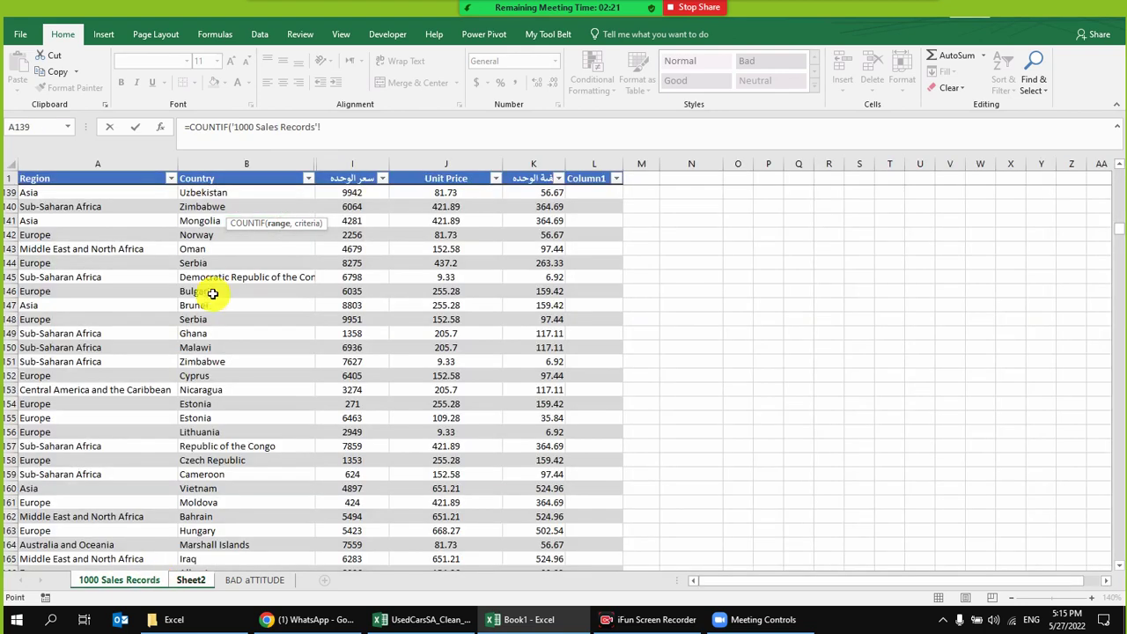
{"action": "left_click", "coordinate": [233, 160]}
{"action": "type", "text": ","}
{"action": "left_click", "coordinate": [191, 581]}
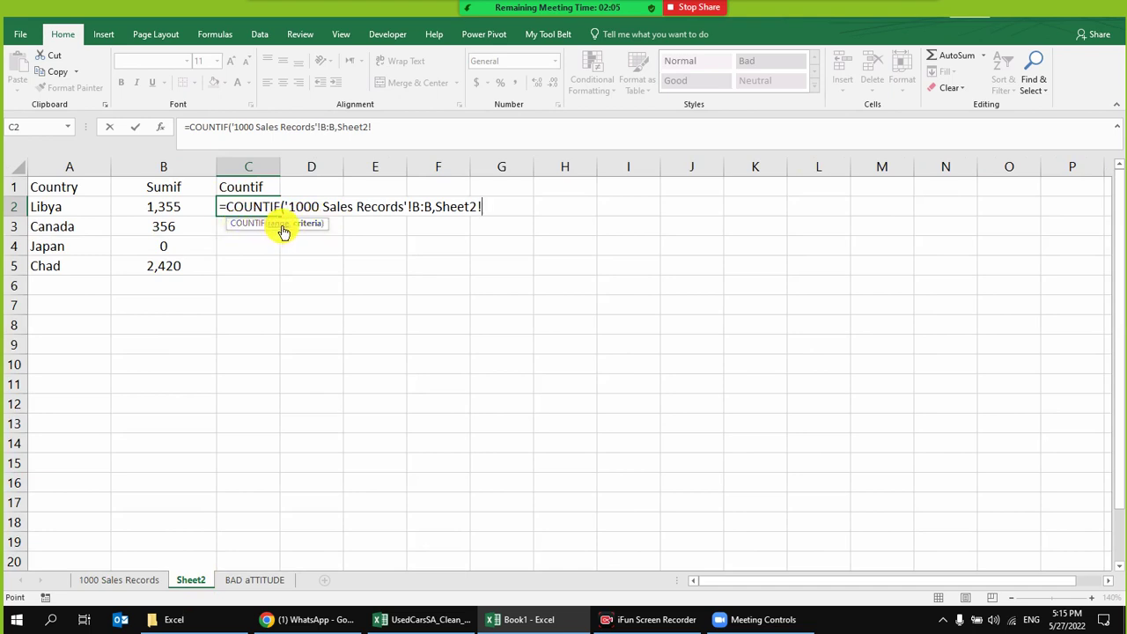
{"action": "left_click", "coordinate": [78, 207]}
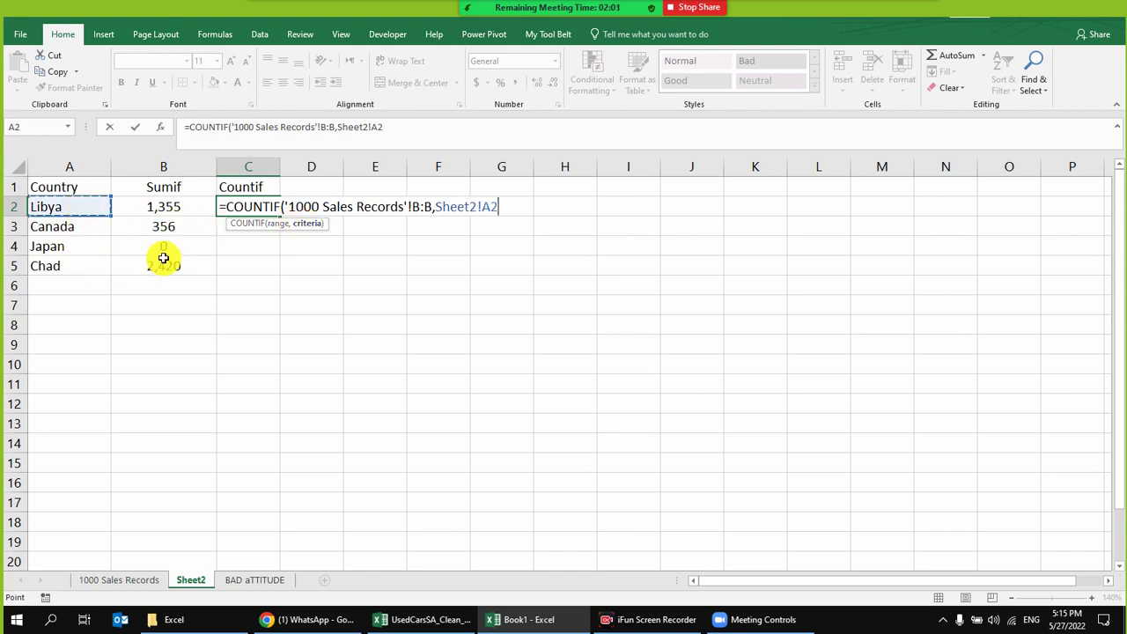
{"action": "key", "text": "Return"}
{"action": "left_click", "coordinate": [257, 201]}
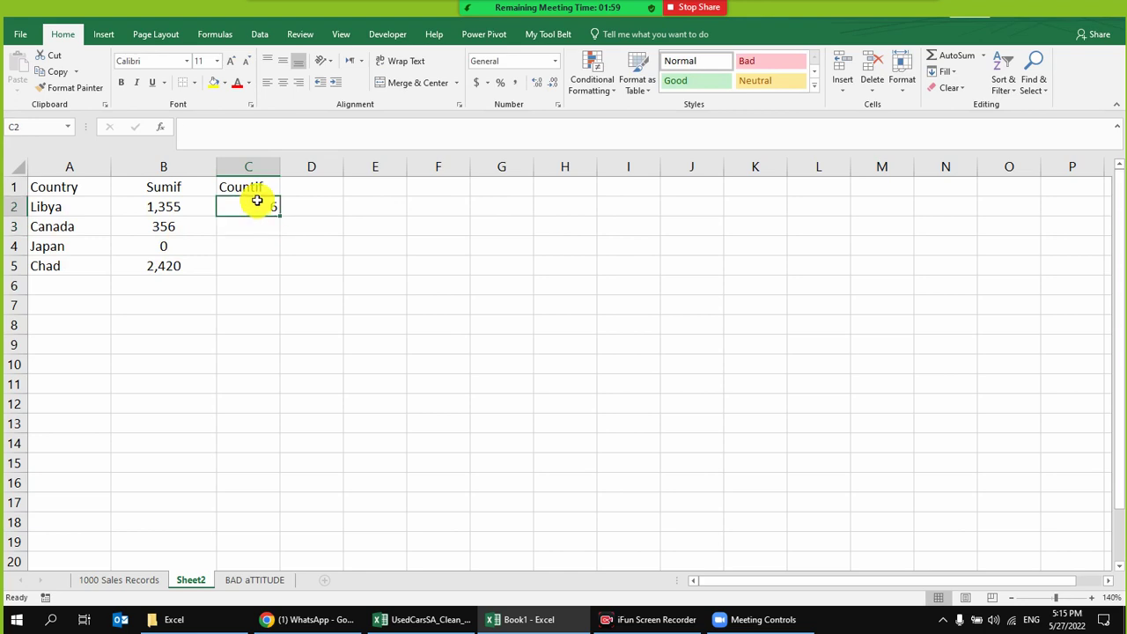
{"action": "left_click_drag", "start_coordinate": [282, 215], "coordinate": [273, 266]}
{"action": "left_click", "coordinate": [253, 336]}
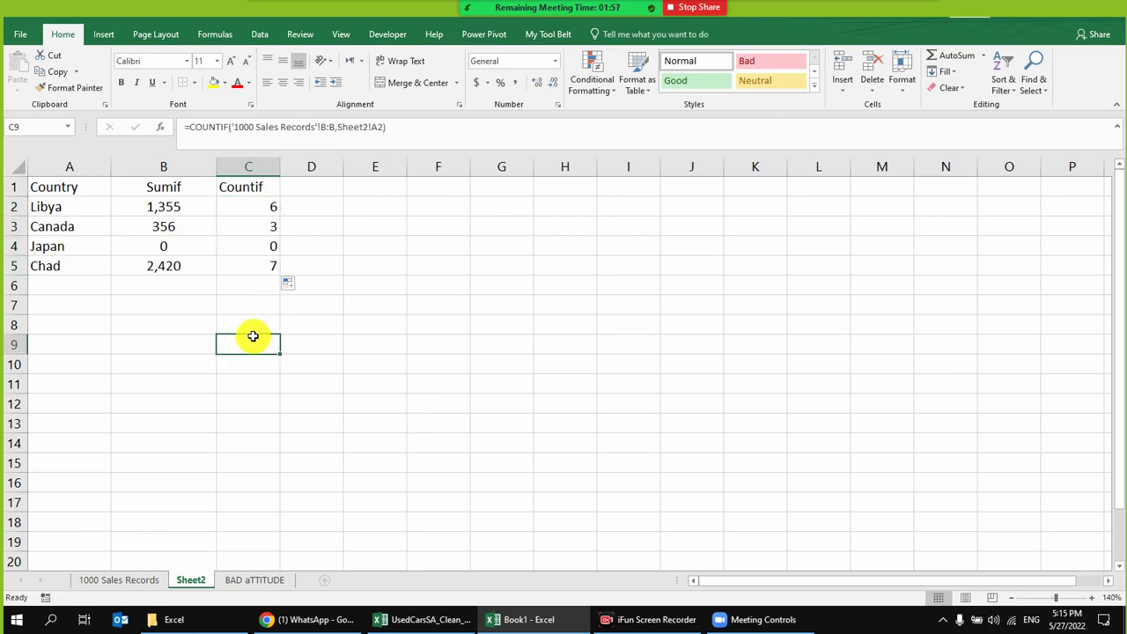
- Filter the sales records to Libya and compare the row count with Sheet2's C2
{"action": "left_click", "coordinate": [141, 582]}
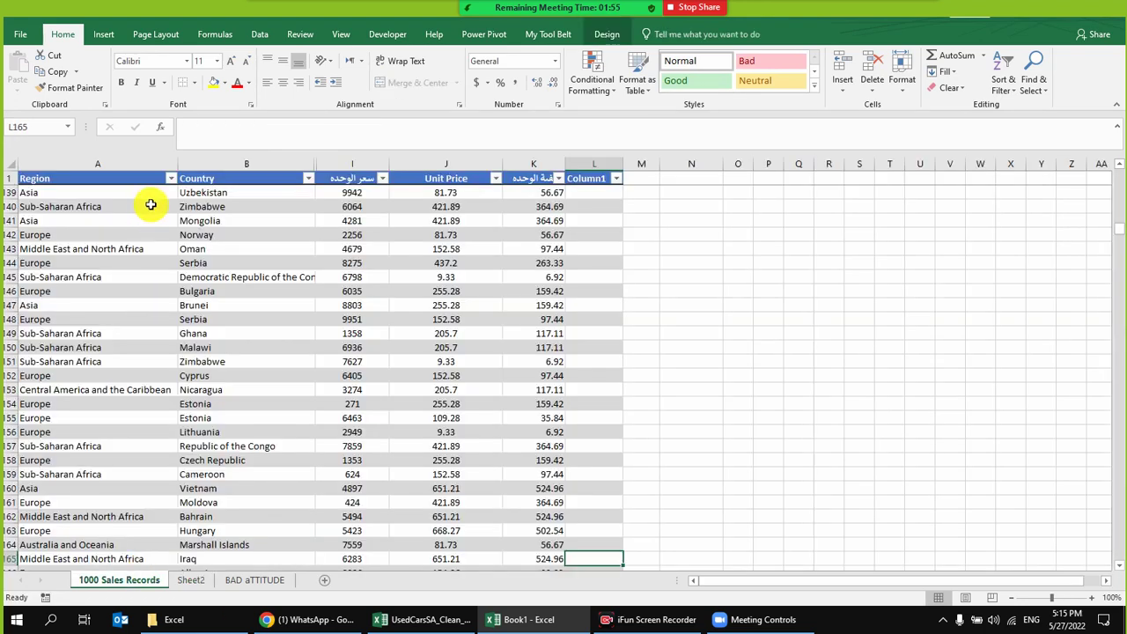
{"action": "left_click", "coordinate": [310, 178]}
{"action": "type", "text": "lib"}
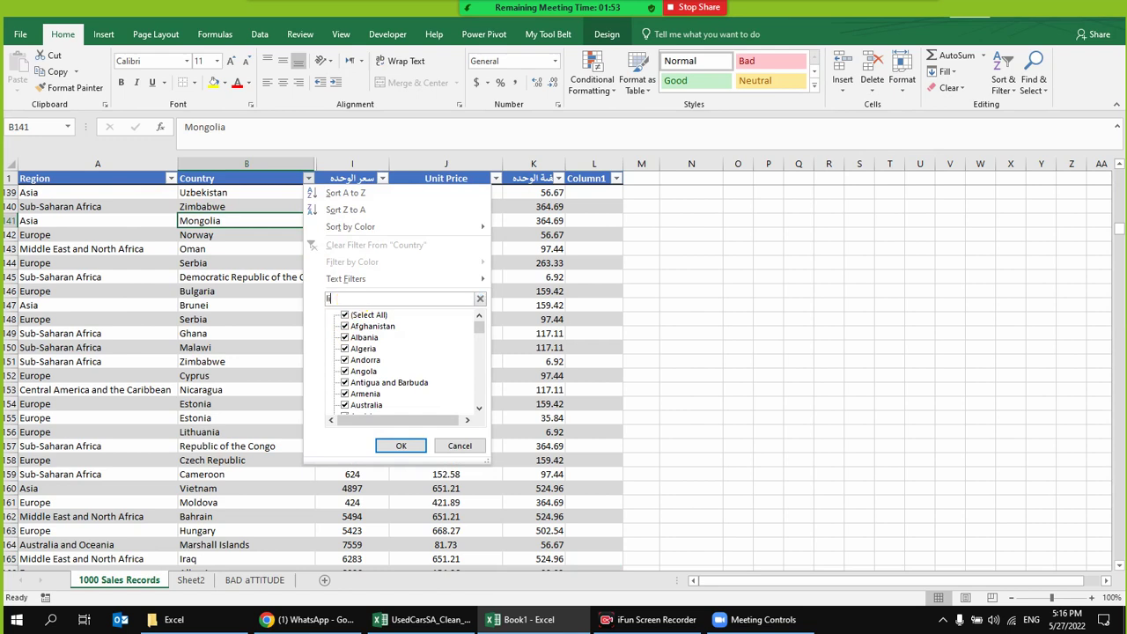
{"action": "left_click", "coordinate": [361, 338]}
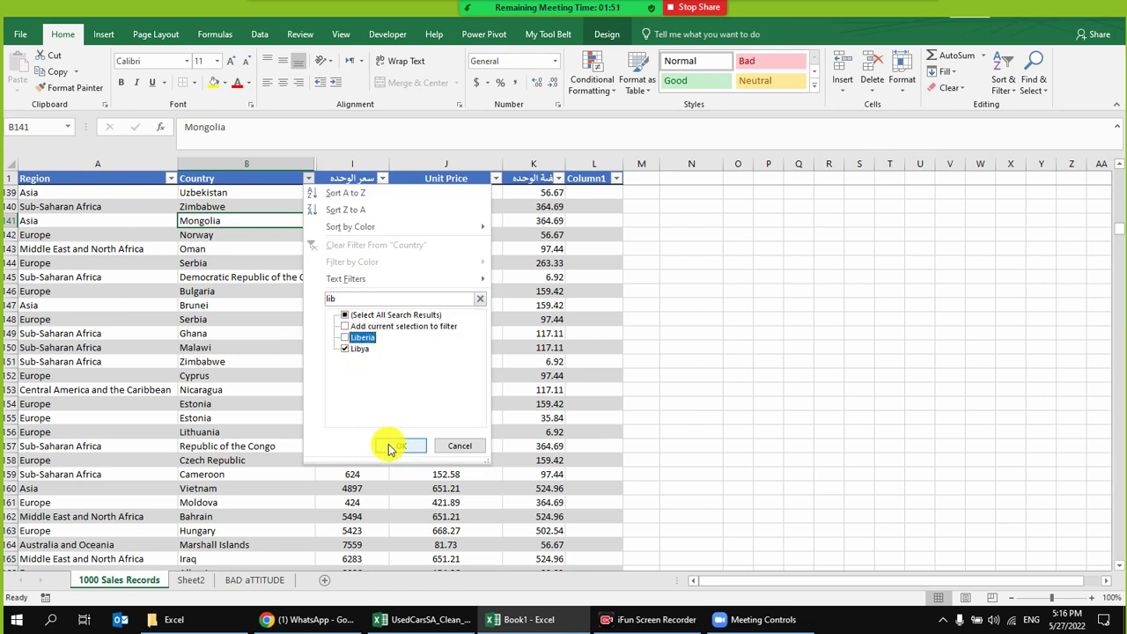
{"action": "left_click", "coordinate": [401, 445]}
{"action": "left_click_drag", "start_coordinate": [248, 193], "coordinate": [250, 269]}
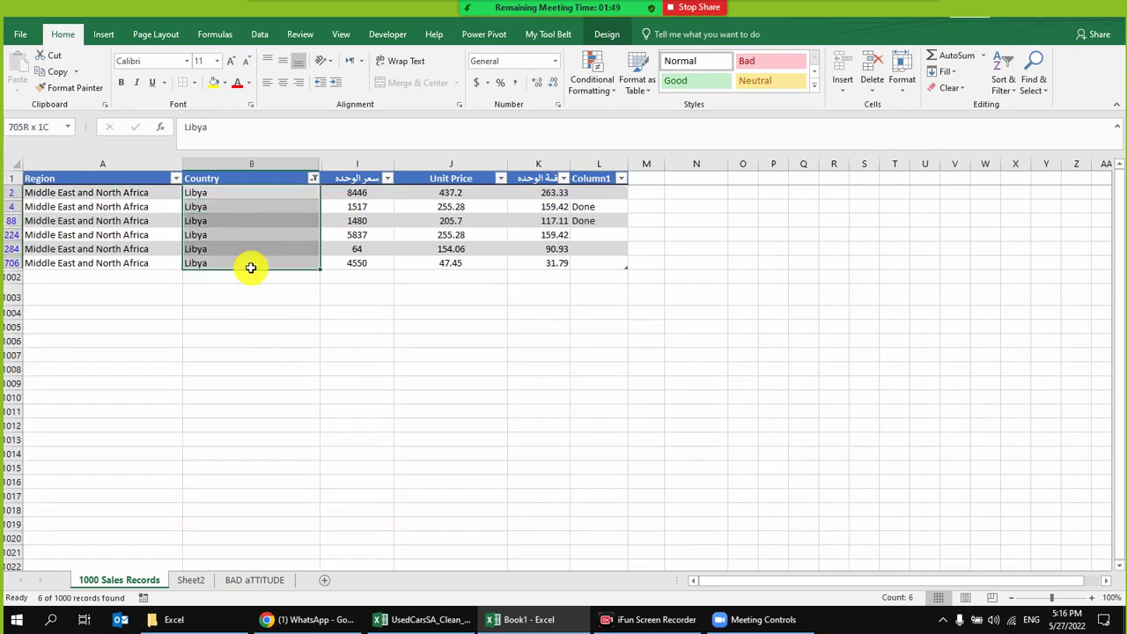
{"action": "left_click", "coordinate": [191, 579]}
{"action": "left_click", "coordinate": [254, 209]}
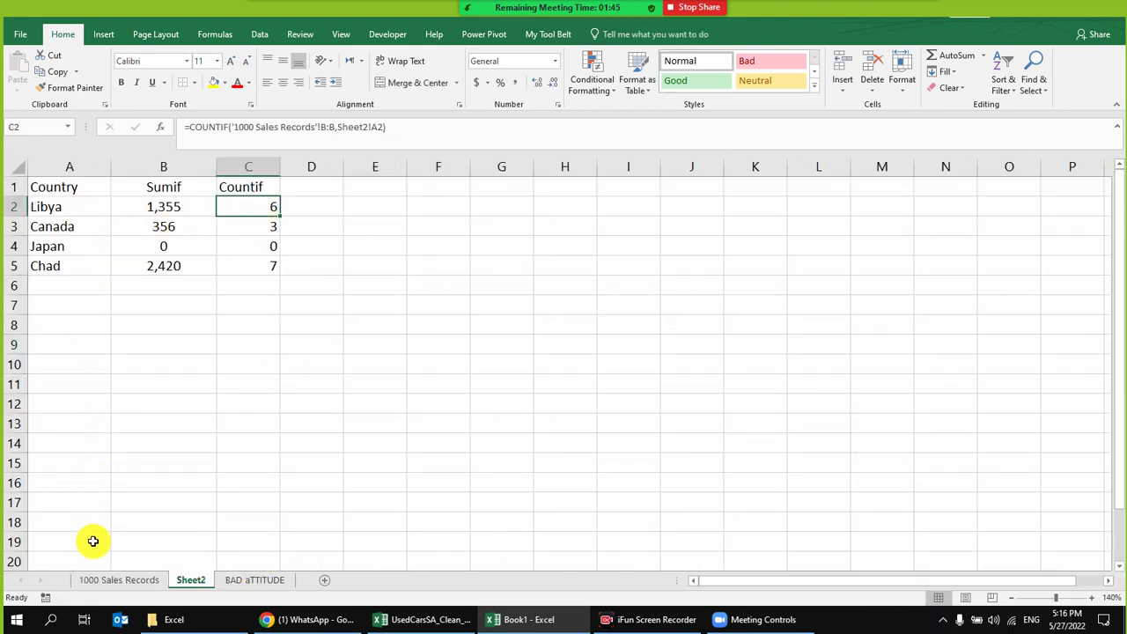
- Filter the sales records to Canada and compare the row count with Sheet2's C3
{"action": "left_click", "coordinate": [114, 579]}
{"action": "left_click", "coordinate": [279, 222]}
{"action": "left_click", "coordinate": [315, 179]}
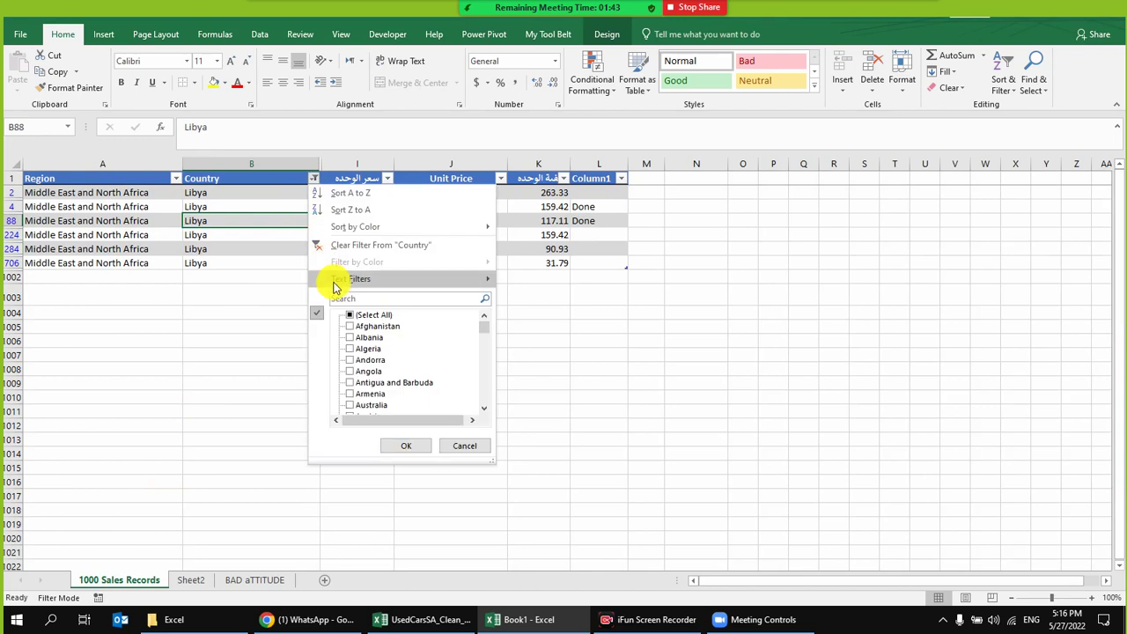
{"action": "left_click", "coordinate": [348, 300]}
{"action": "type", "text": "ca"}
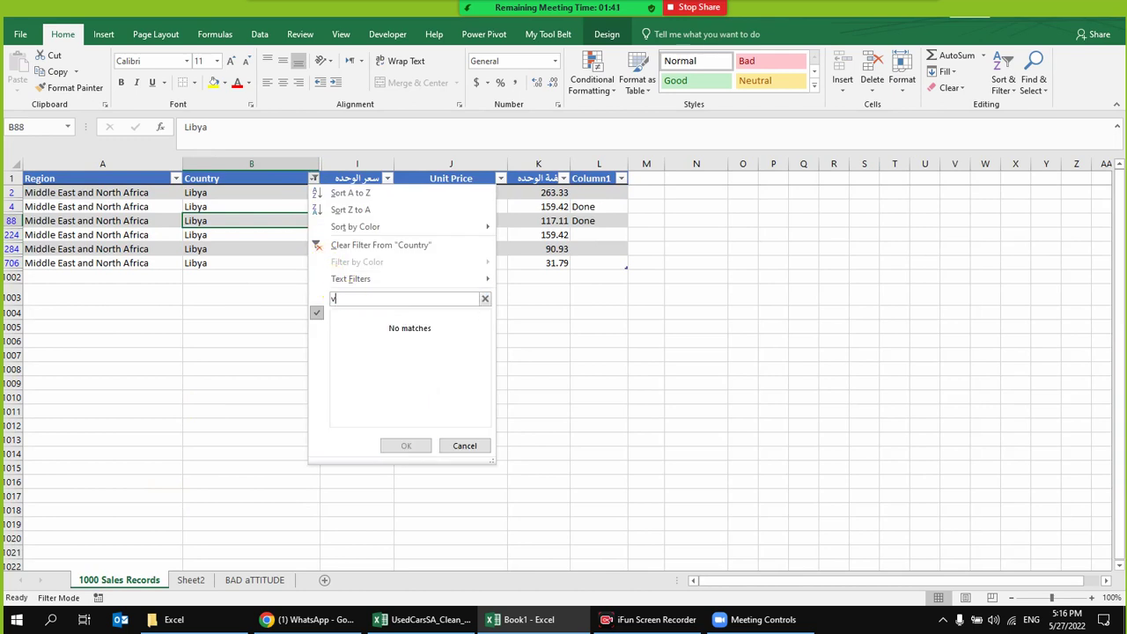
{"action": "type", "text": "nd"}
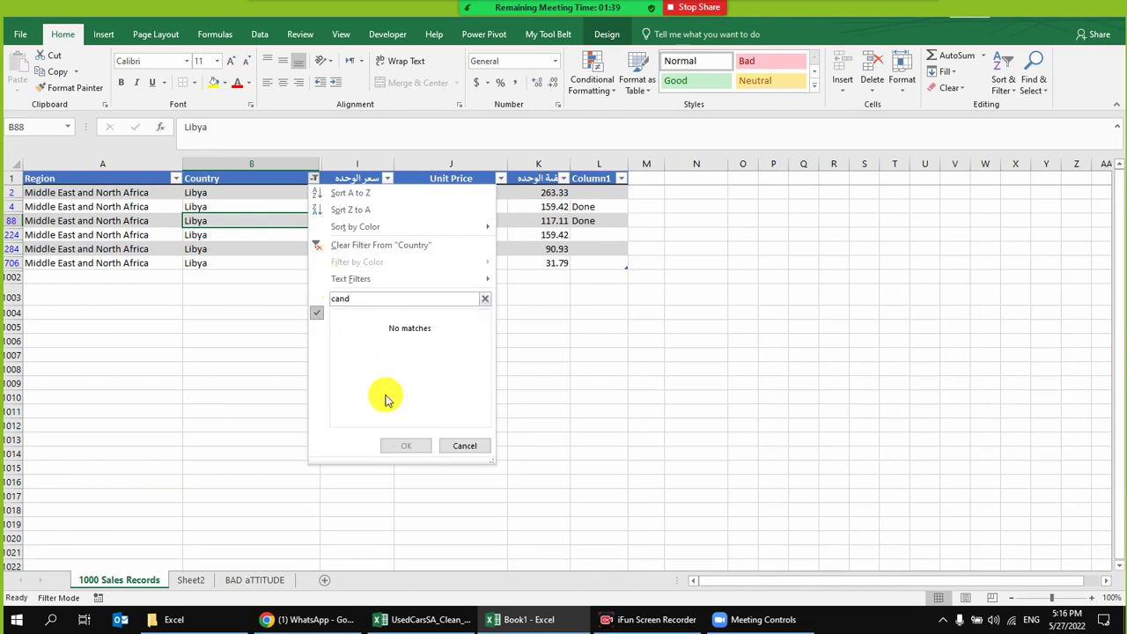
{"action": "left_click", "coordinate": [370, 316]}
{"action": "left_click", "coordinate": [371, 339]}
{"action": "left_click", "coordinate": [406, 445]}
{"action": "left_click_drag", "start_coordinate": [225, 192], "coordinate": [229, 235]}
{"action": "left_click", "coordinate": [185, 580]}
{"action": "left_click", "coordinate": [265, 230]}
{"action": "left_click", "coordinate": [89, 248]}
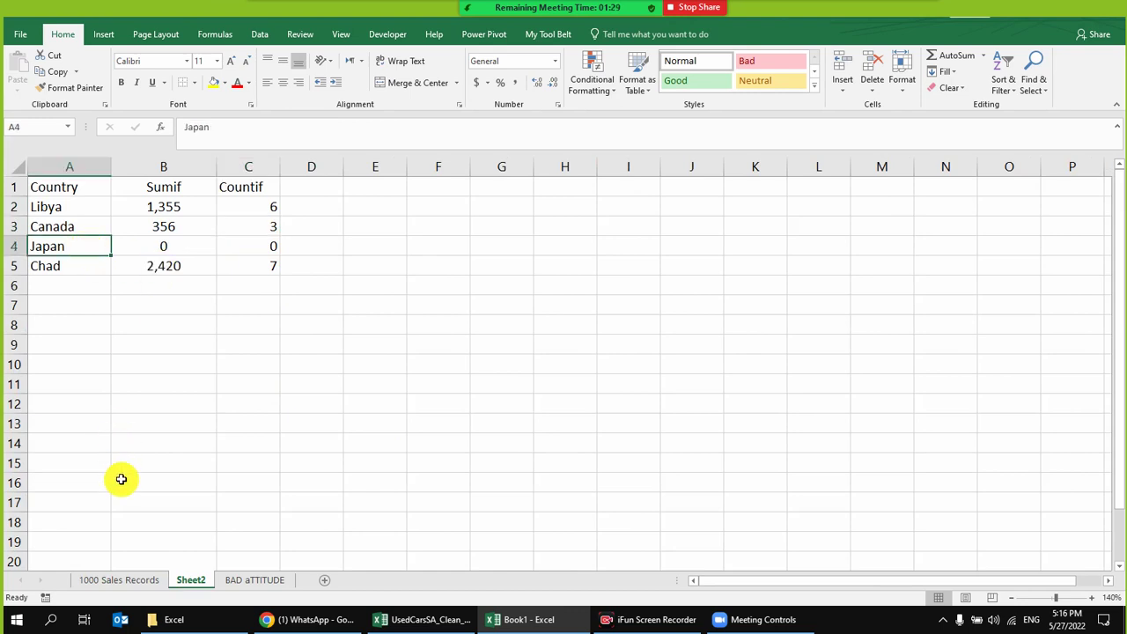
- Filter the sales records to Chad, confirming 7 rows, and check the Countif formula
{"action": "left_click", "coordinate": [141, 578]}
{"action": "left_click", "coordinate": [313, 178]}
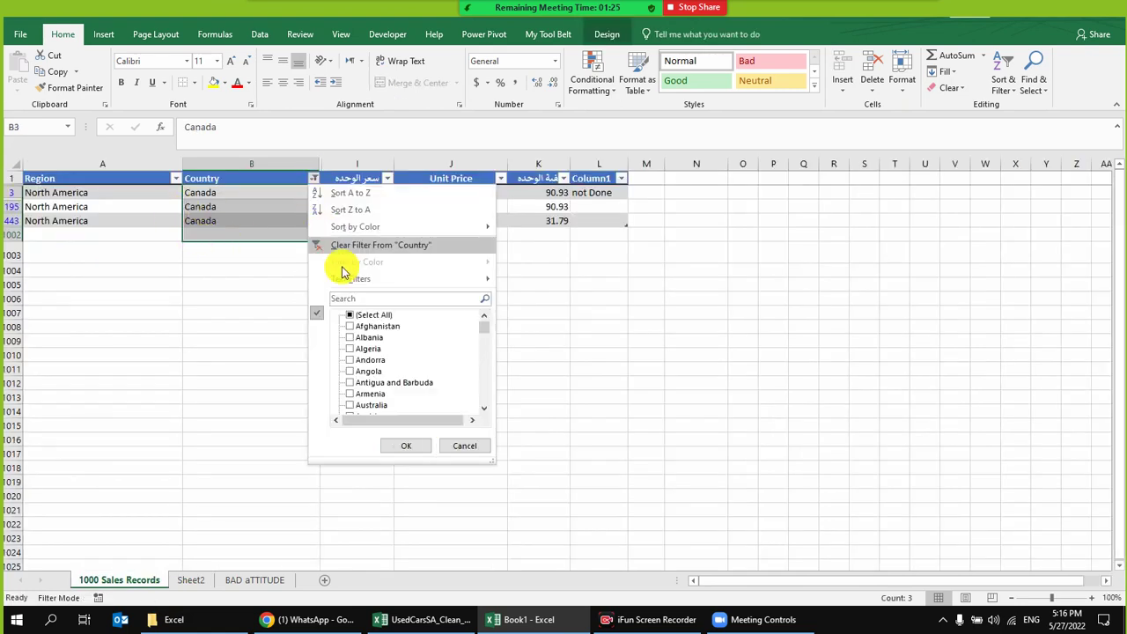
{"action": "left_click", "coordinate": [367, 299]}
{"action": "type", "text": "chad"}
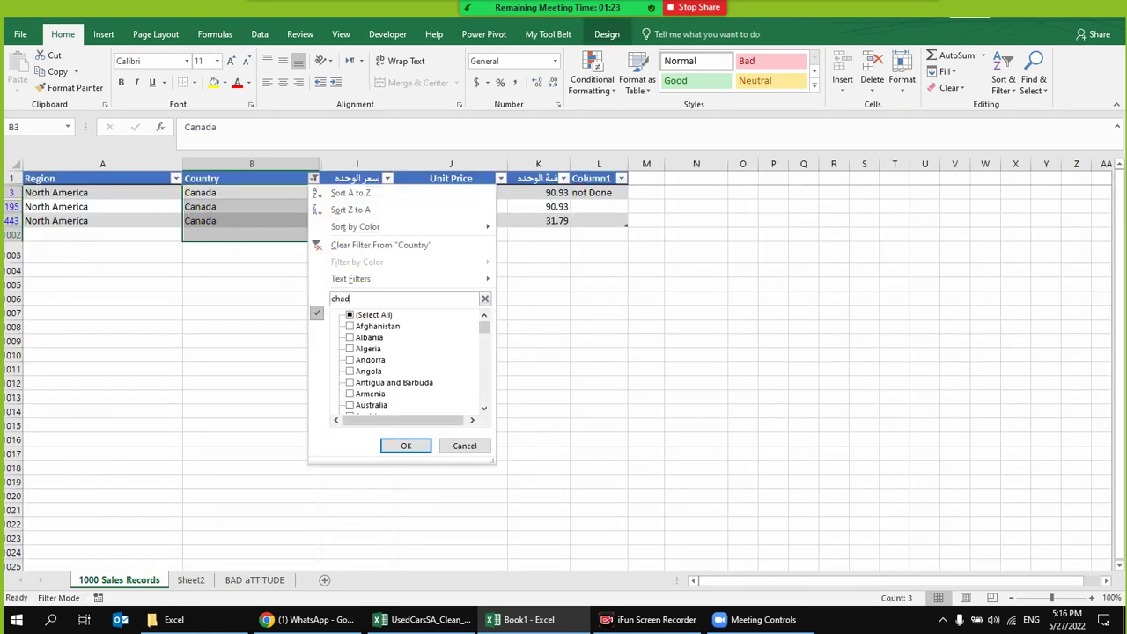
{"action": "left_click", "coordinate": [406, 446]}
{"action": "left_click_drag", "start_coordinate": [261, 192], "coordinate": [264, 318]}
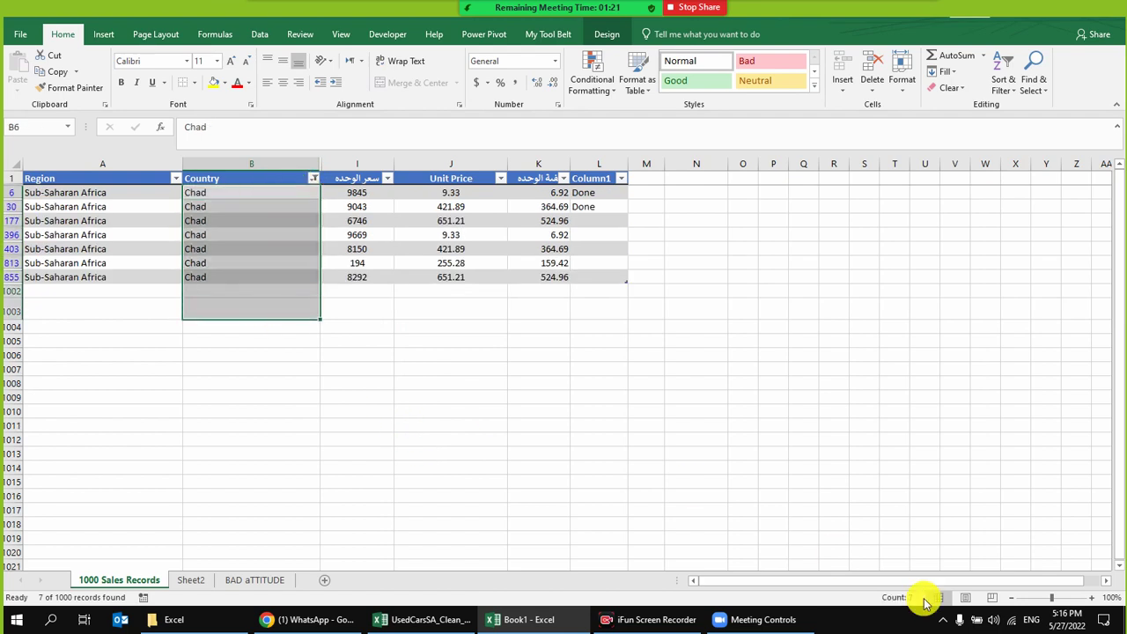
{"action": "left_click", "coordinate": [194, 581]}
{"action": "left_click", "coordinate": [261, 206]}
{"action": "left_click", "coordinate": [240, 284]}
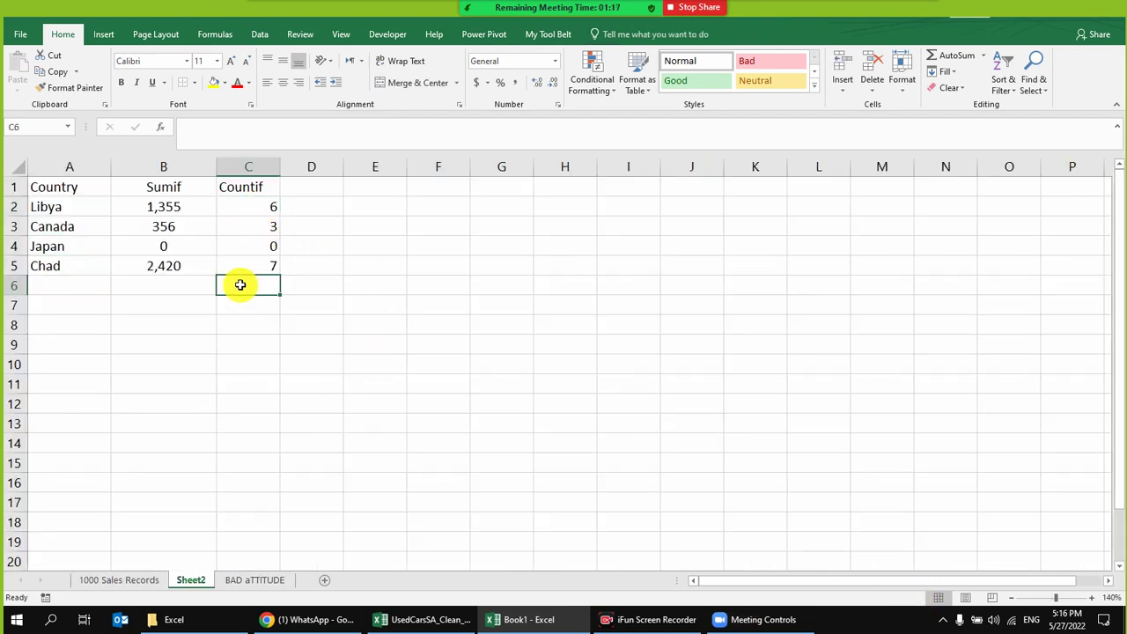
{"action": "mouse_move", "coordinate": [585, 10]}
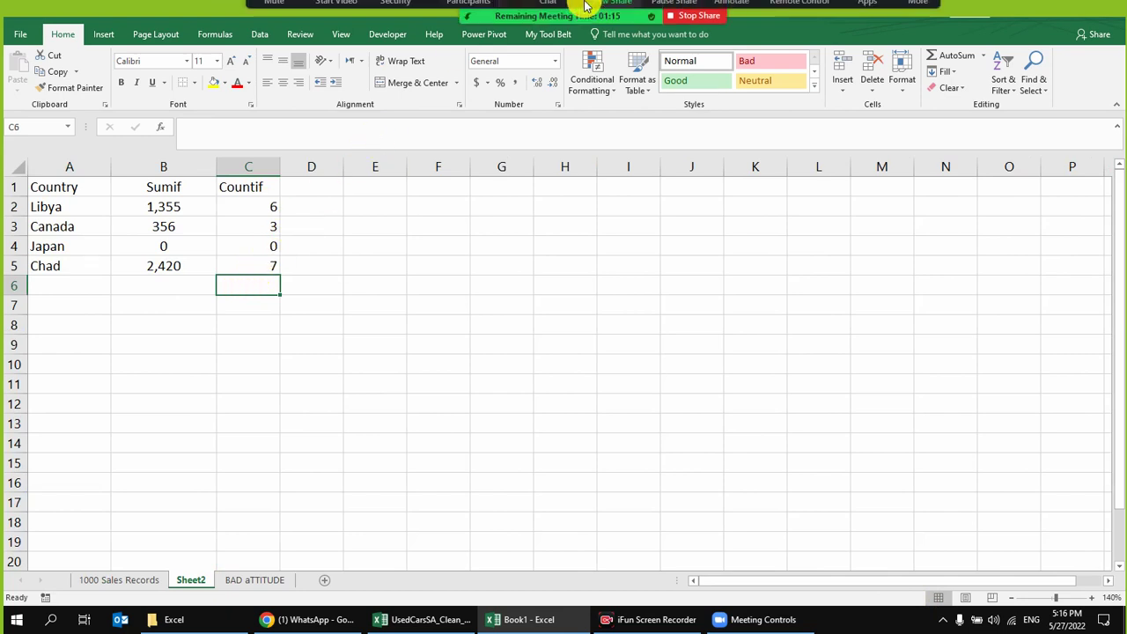
- Start the Zoom camera and stop sharing the Excel window
{"action": "left_click", "coordinate": [342, 17]}
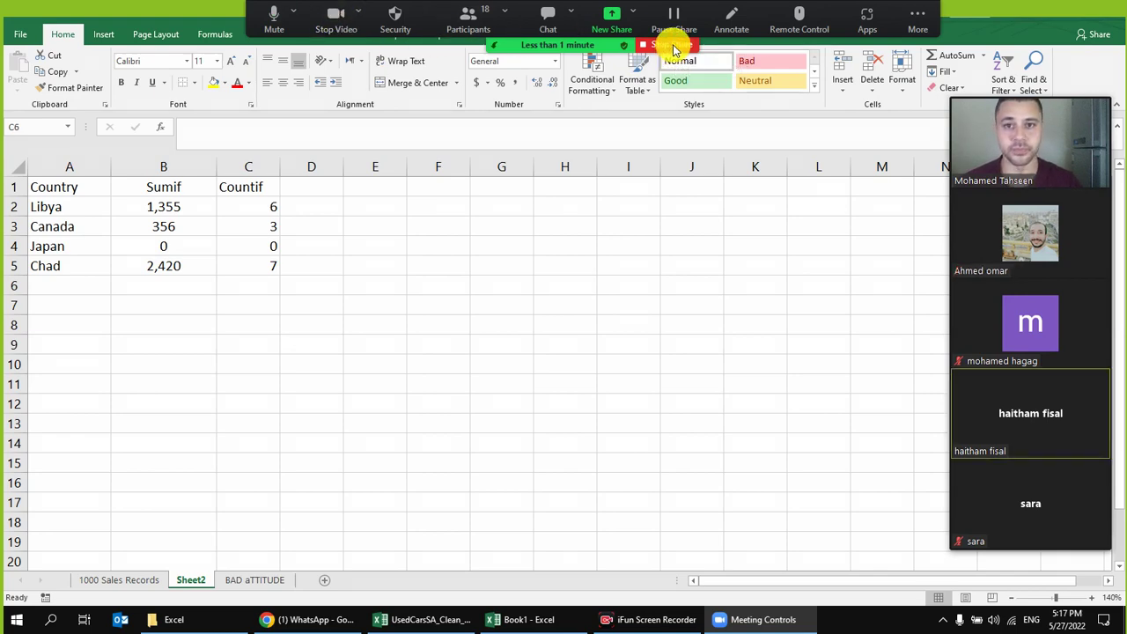
{"action": "left_click", "coordinate": [674, 46]}
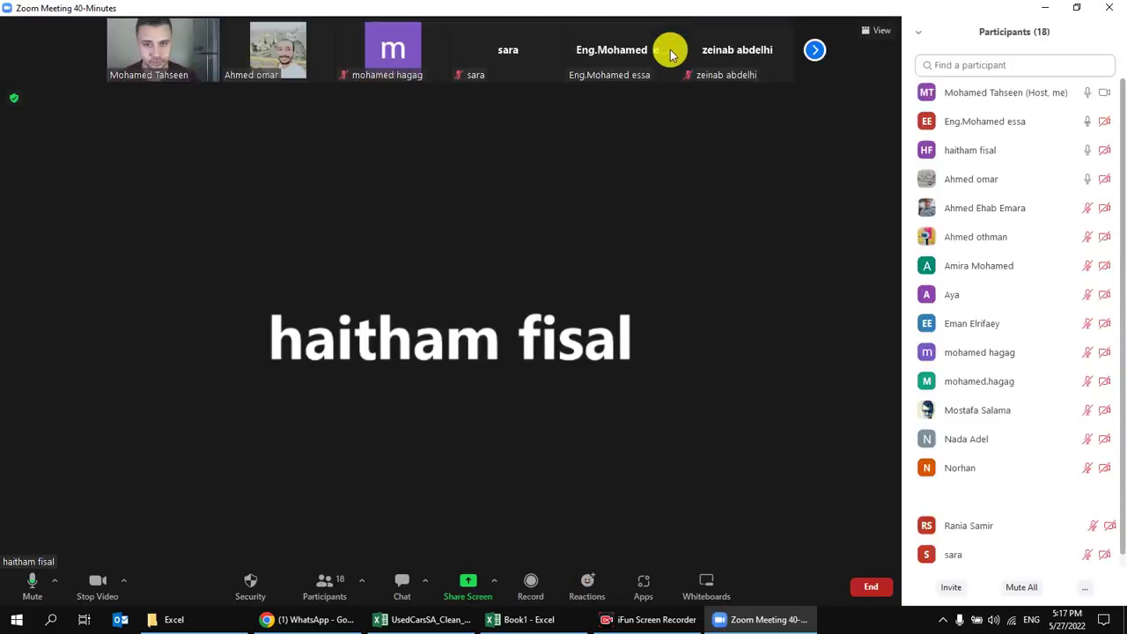
- End the Zoom meeting for all, then admit the waiting-room participant into the new meeting
{"action": "left_click", "coordinate": [869, 587]}
{"action": "left_click", "coordinate": [824, 518]}
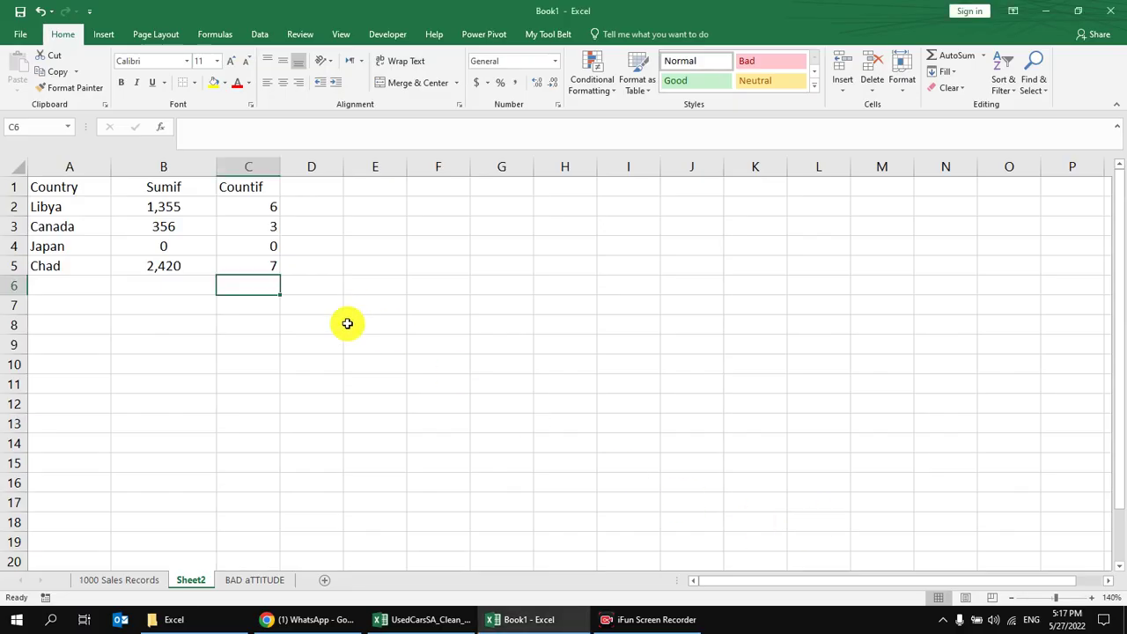
{"action": "left_click", "coordinate": [647, 619]}
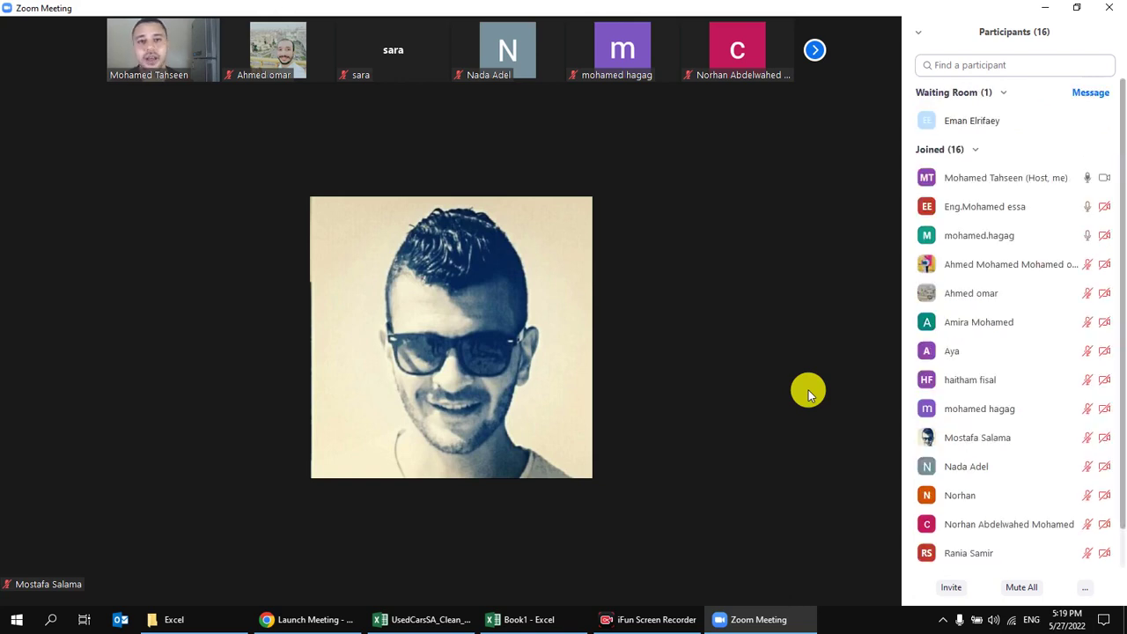
{"action": "left_click", "coordinate": [1088, 121]}
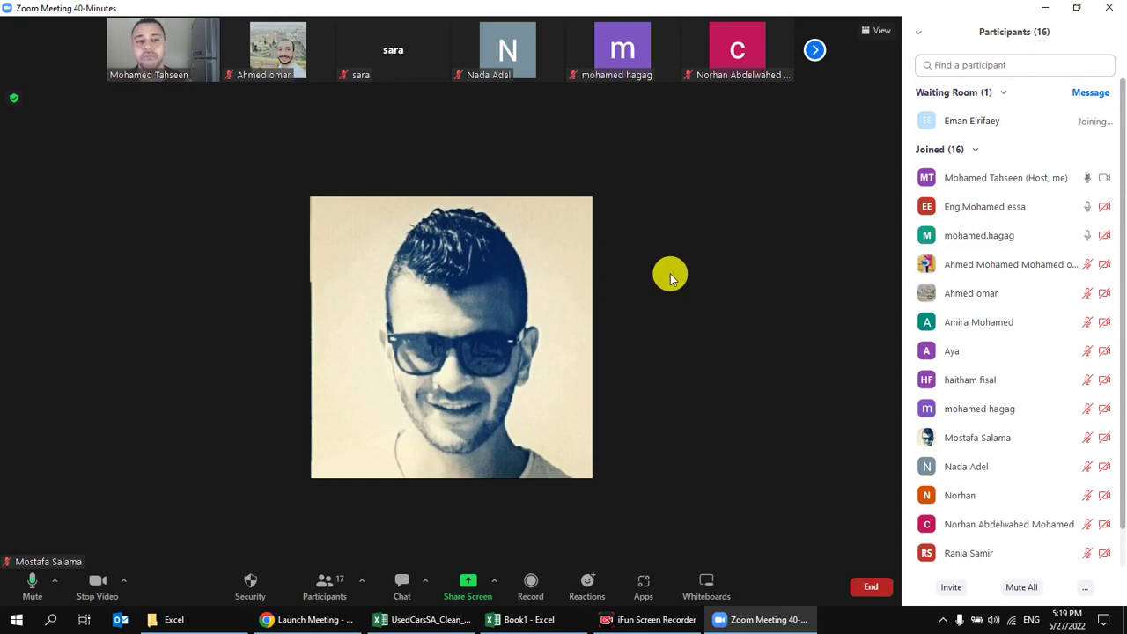